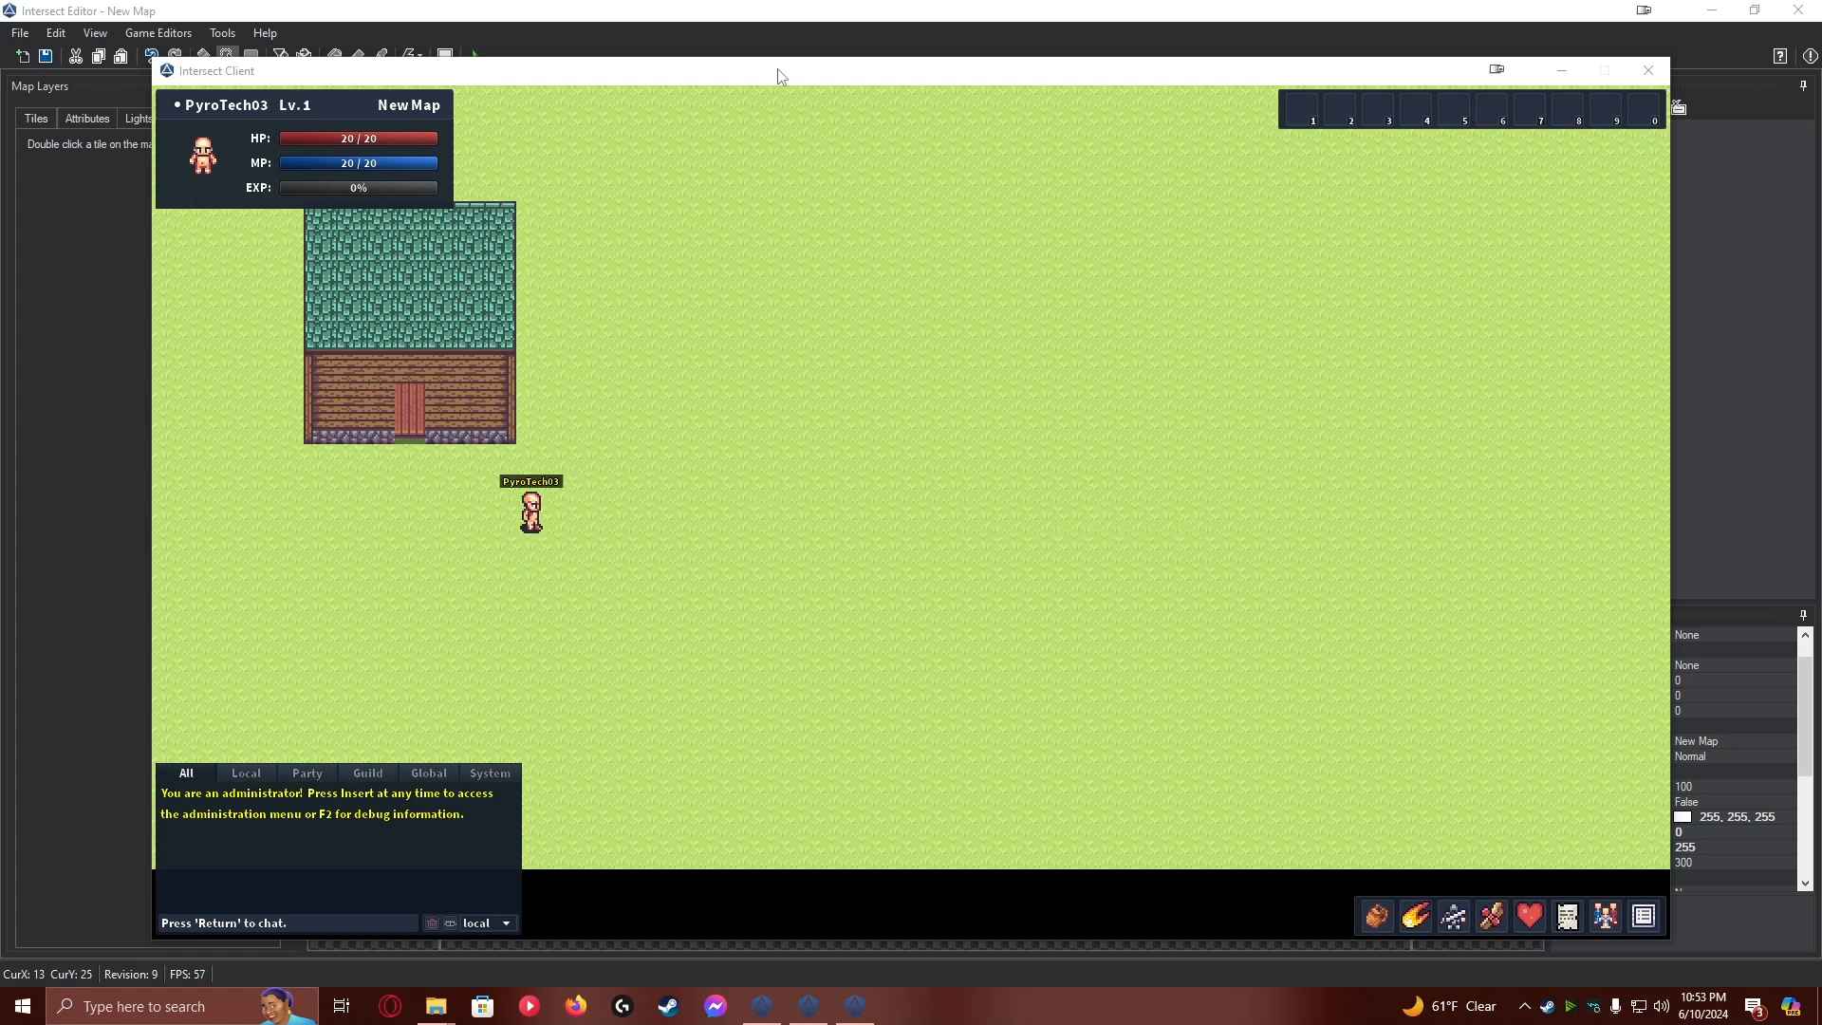
Walk the character into the house through its door, around the interior and back outside in the game client
{"action": "left_click", "coordinate": [779, 76]}
{"action": "key", "text": "Left"}
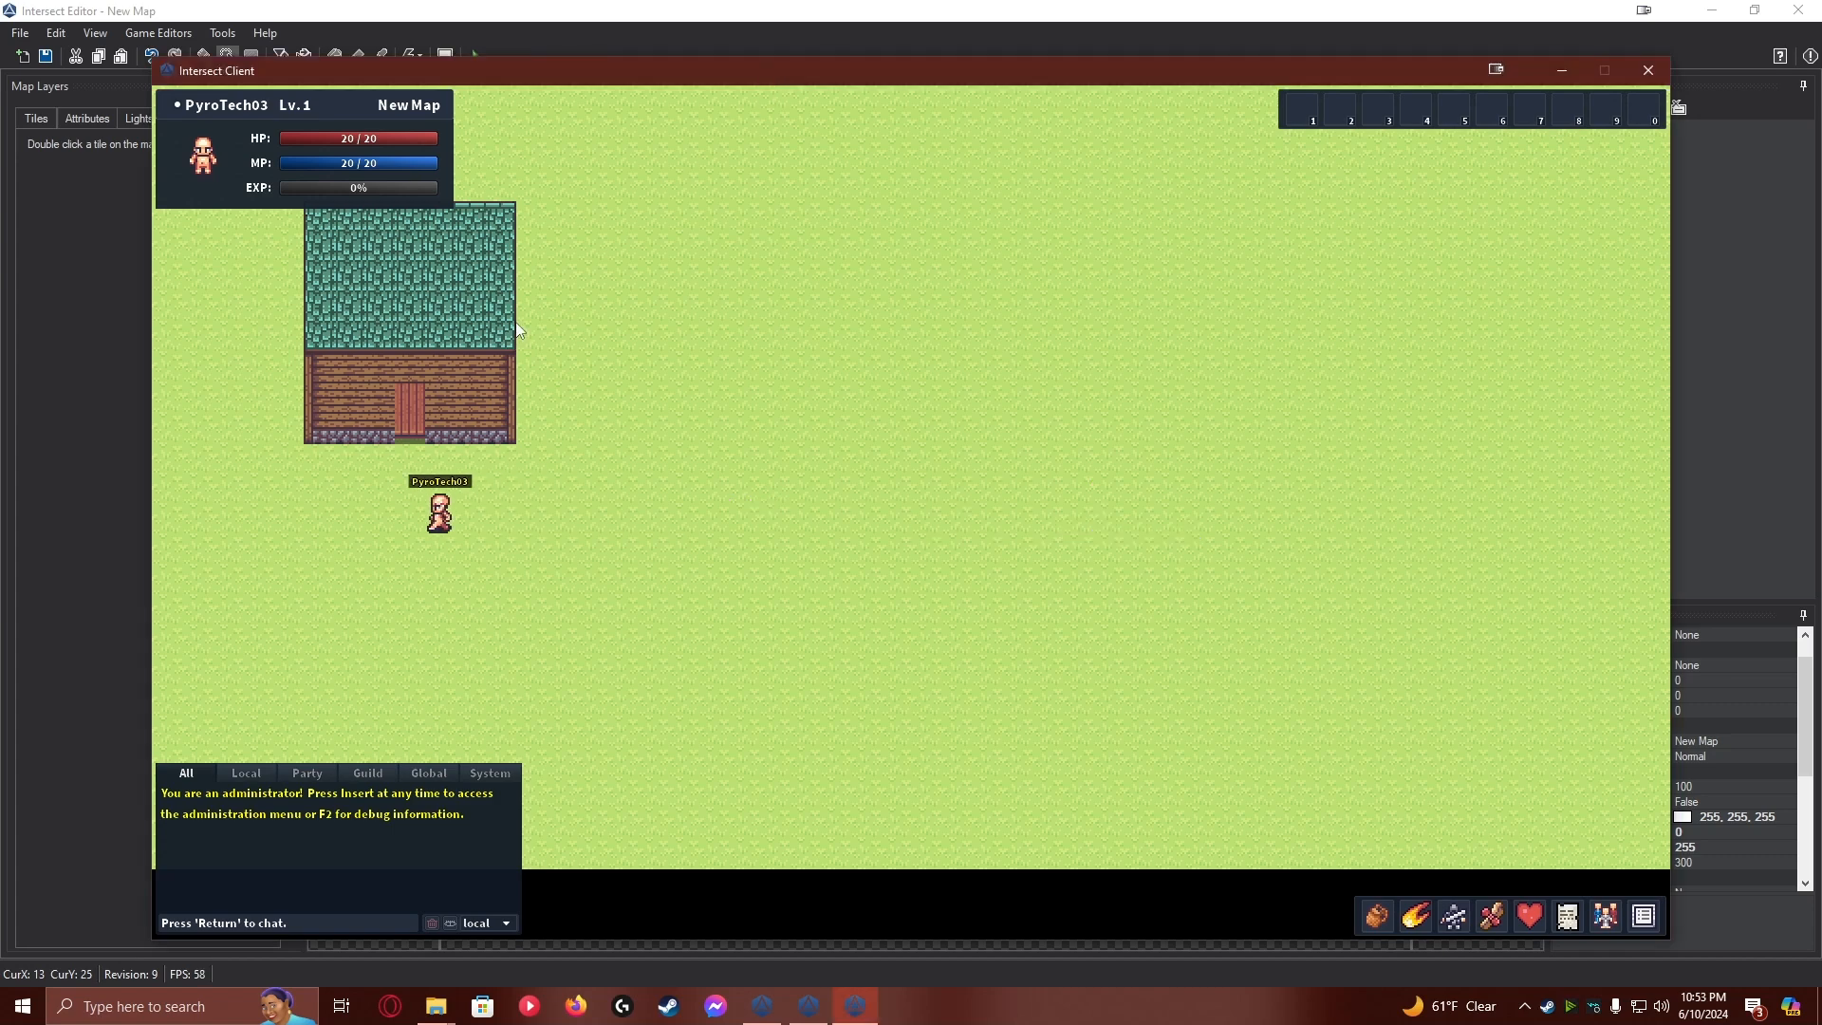
{"action": "key", "text": "Right"}
{"action": "key", "text": "Up"}
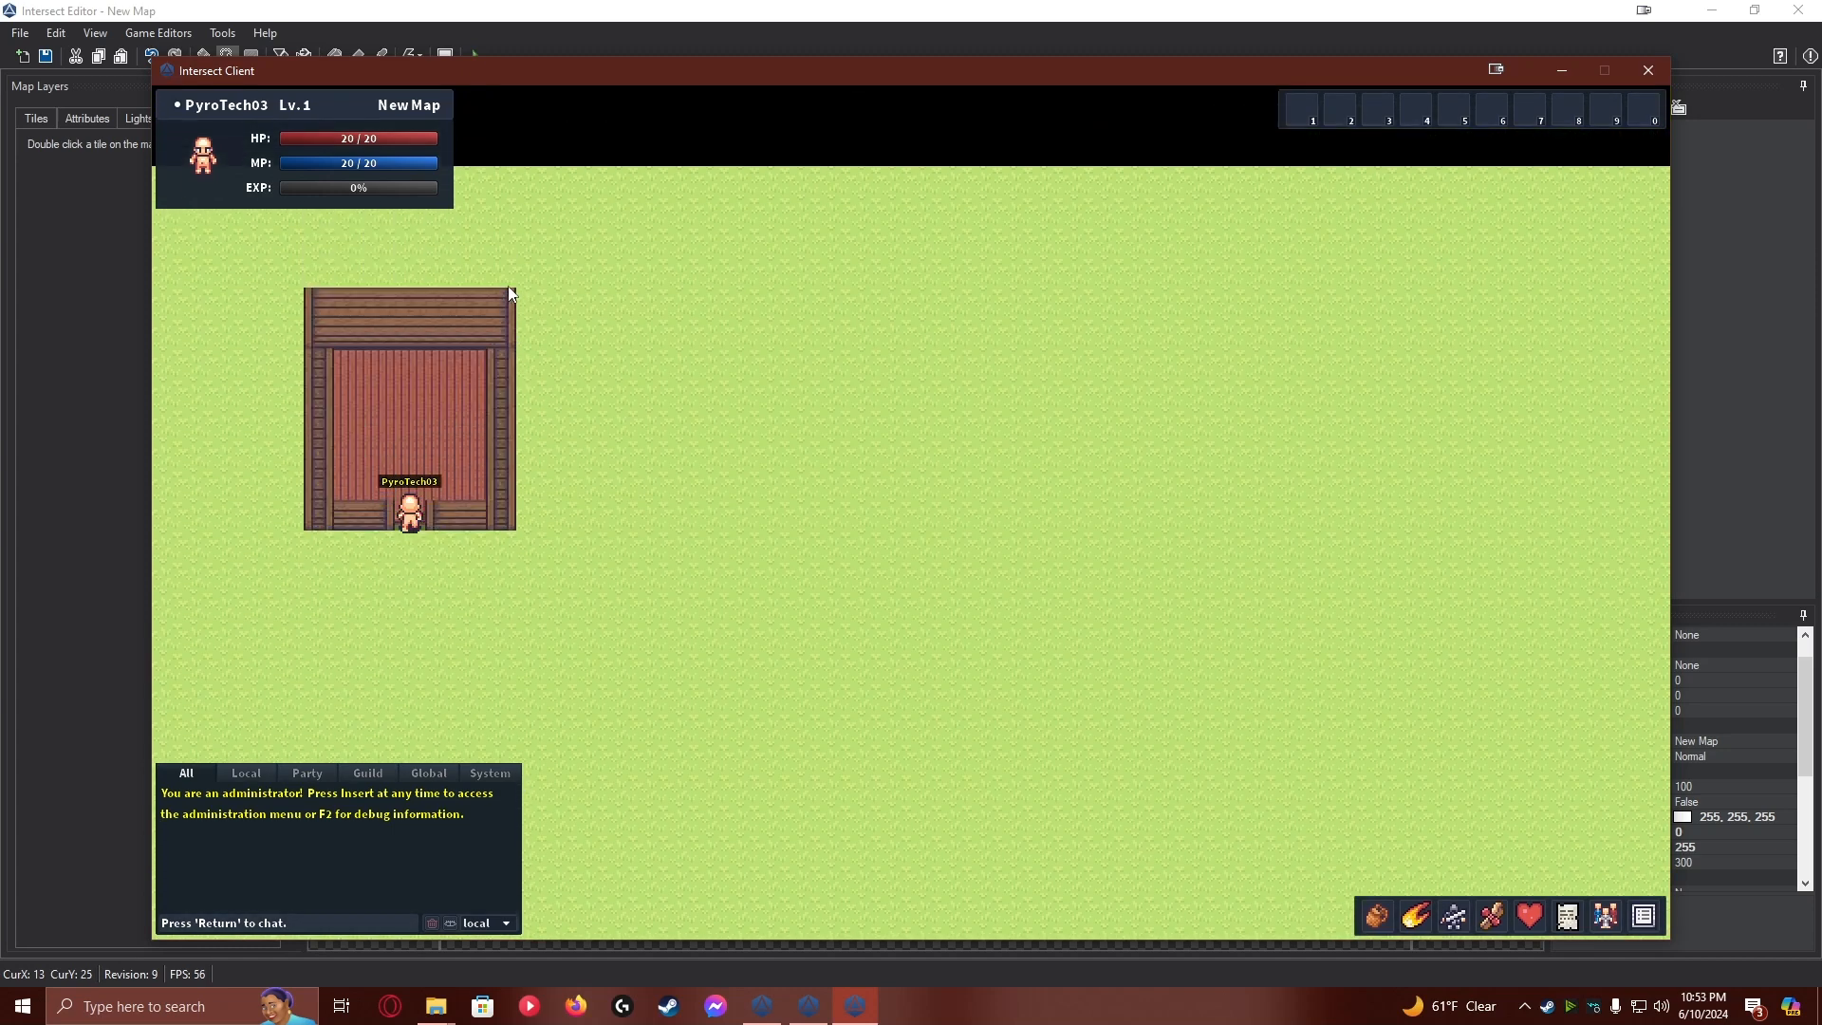
{"action": "key", "text": "Right"}
{"action": "key", "text": "Left"}
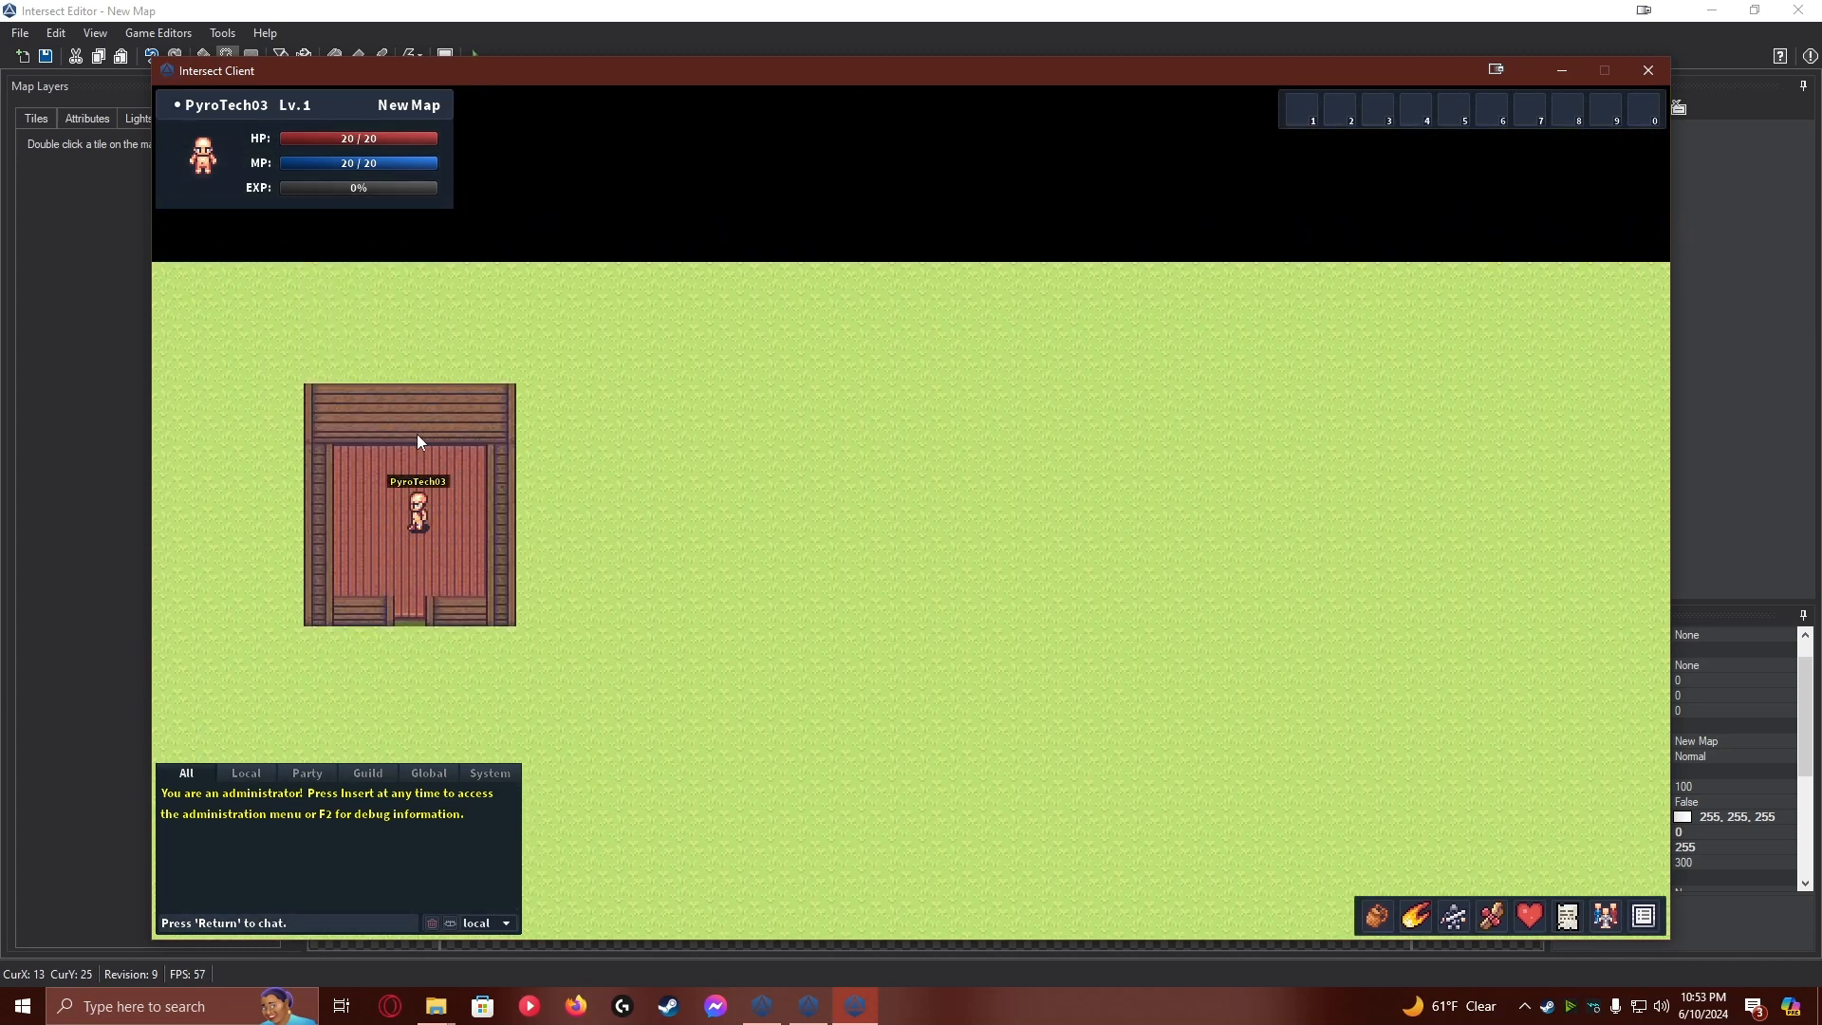
{"action": "key", "text": "Right"}
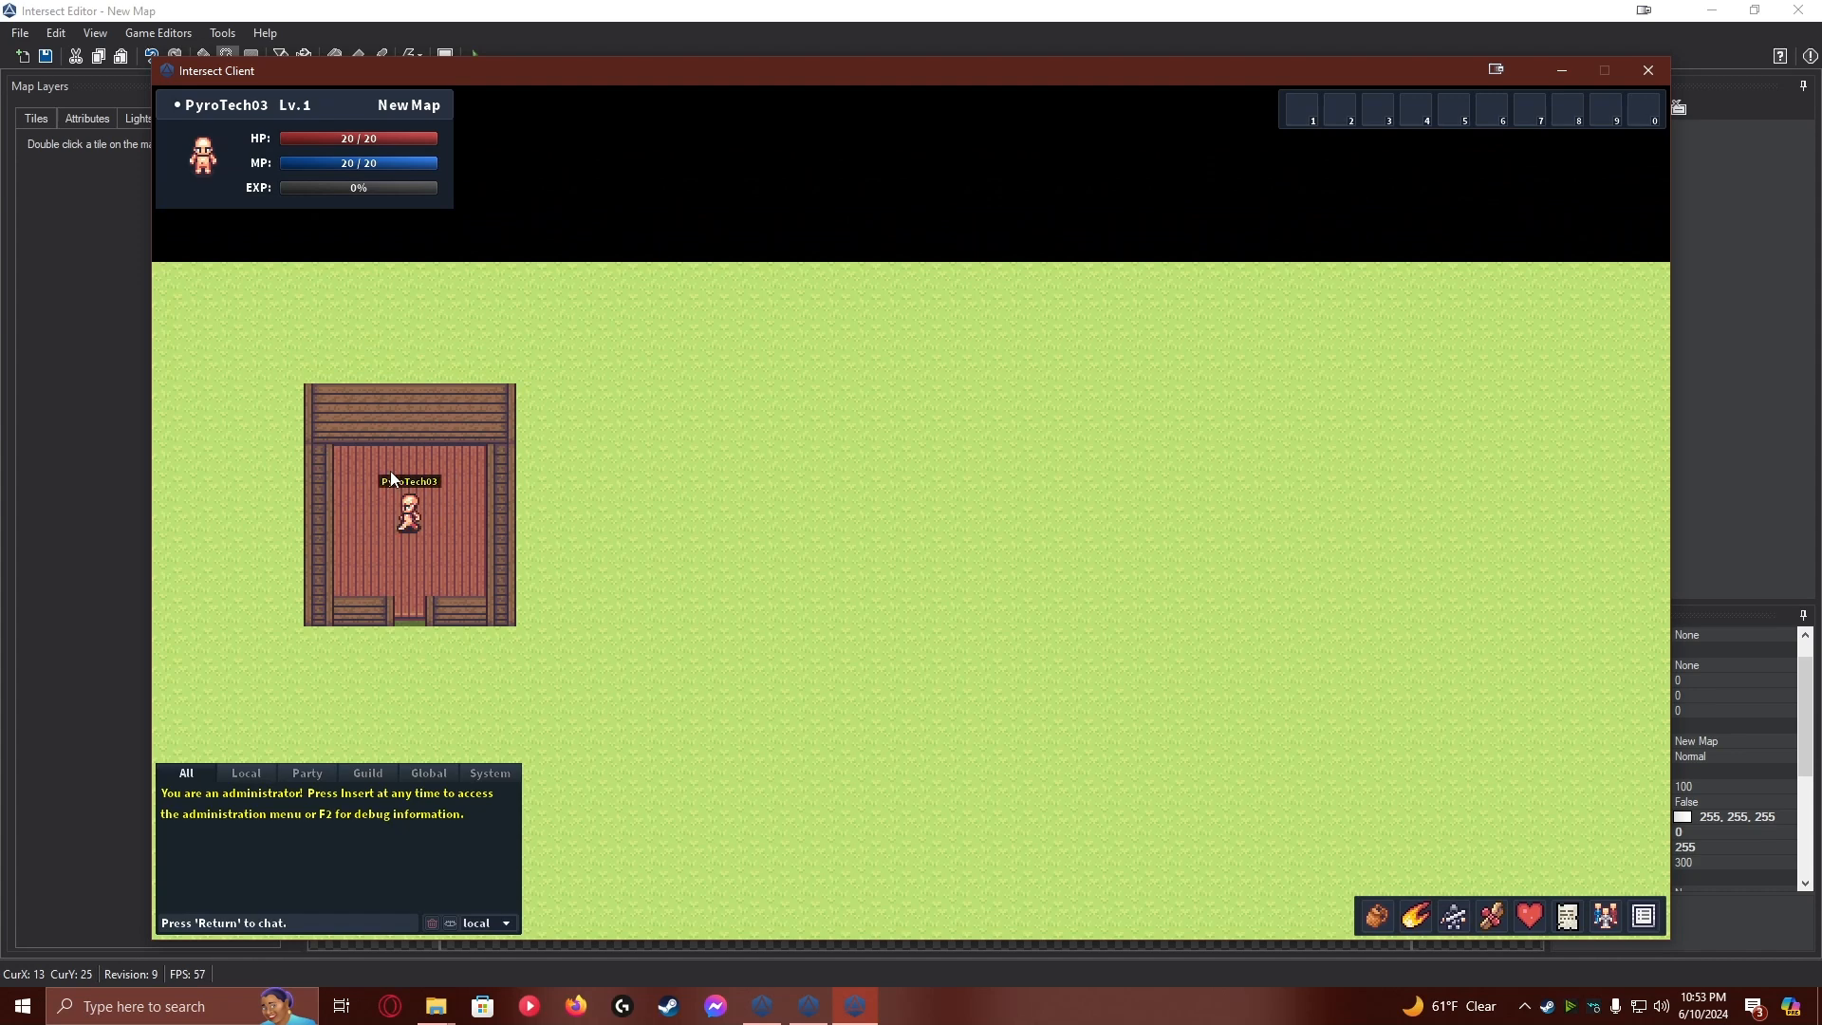
{"action": "key", "text": "Down"}
{"action": "key", "text": "Down"}
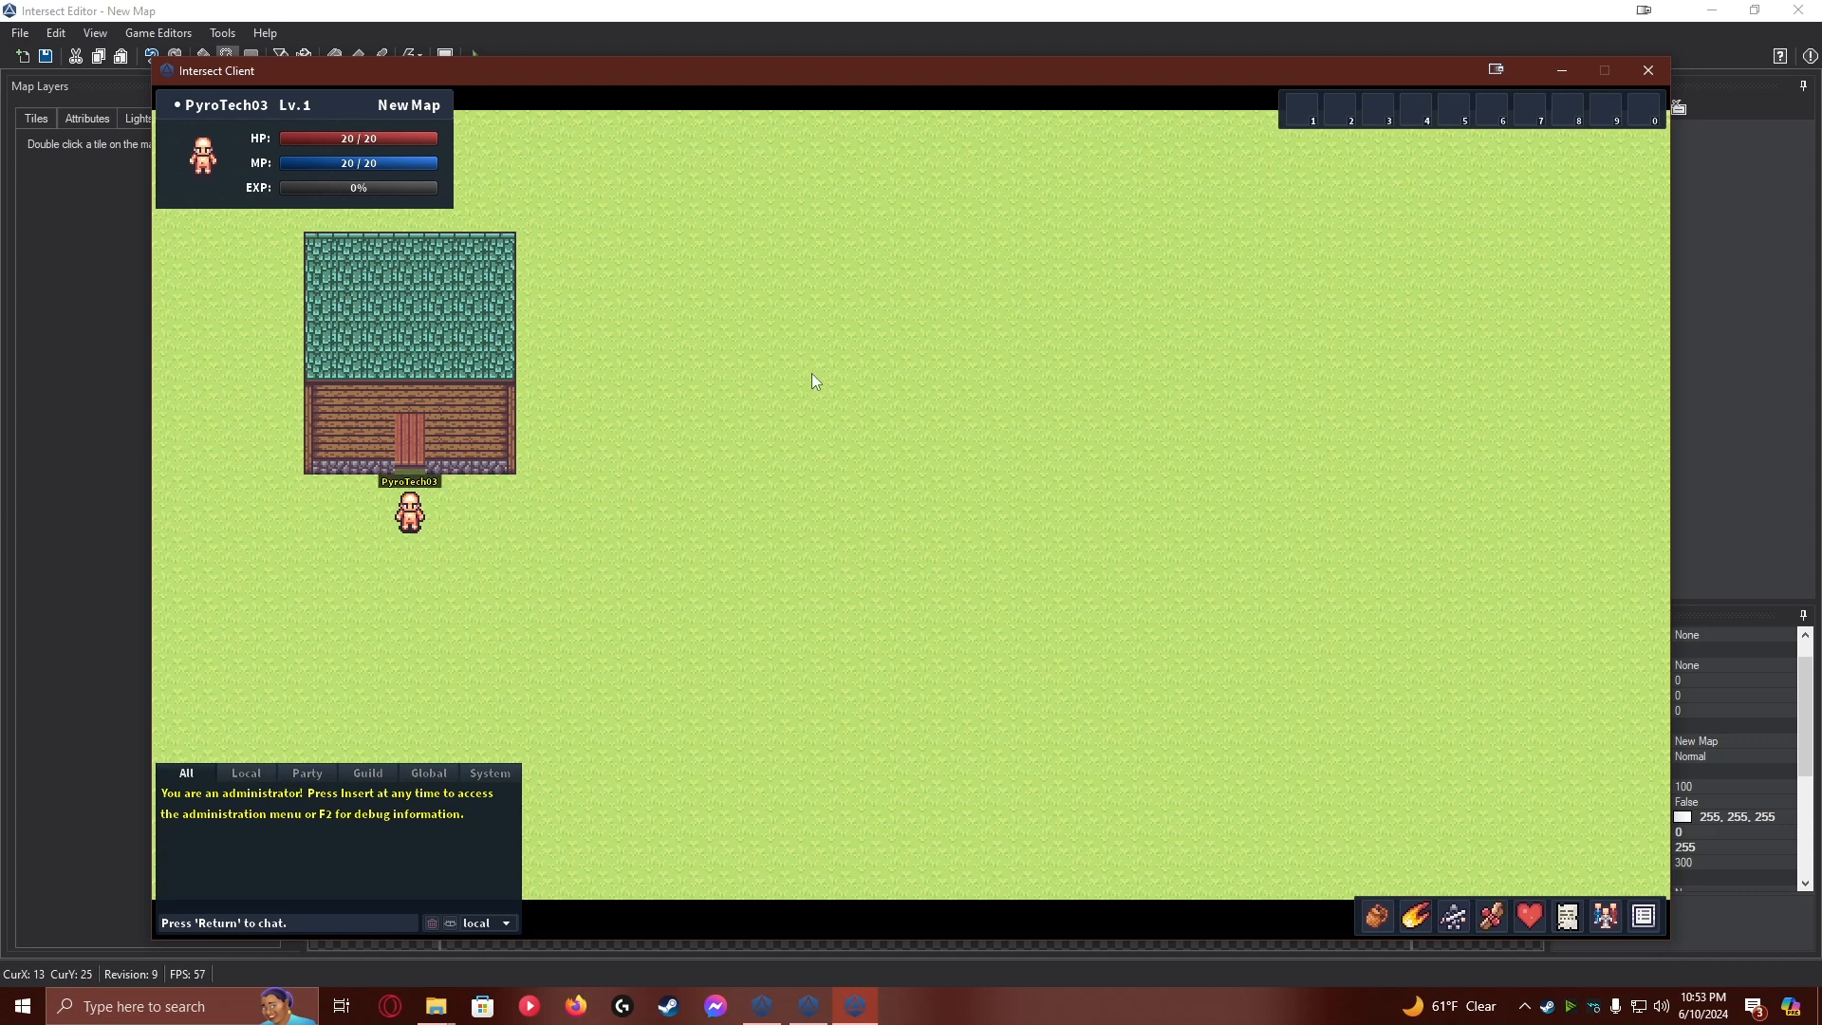
Switch to the Intersect Editor and pick the brown-framed dark tile for the second layer, with tile type Autotile [VX Format]
{"action": "left_click", "coordinate": [51, 505]}
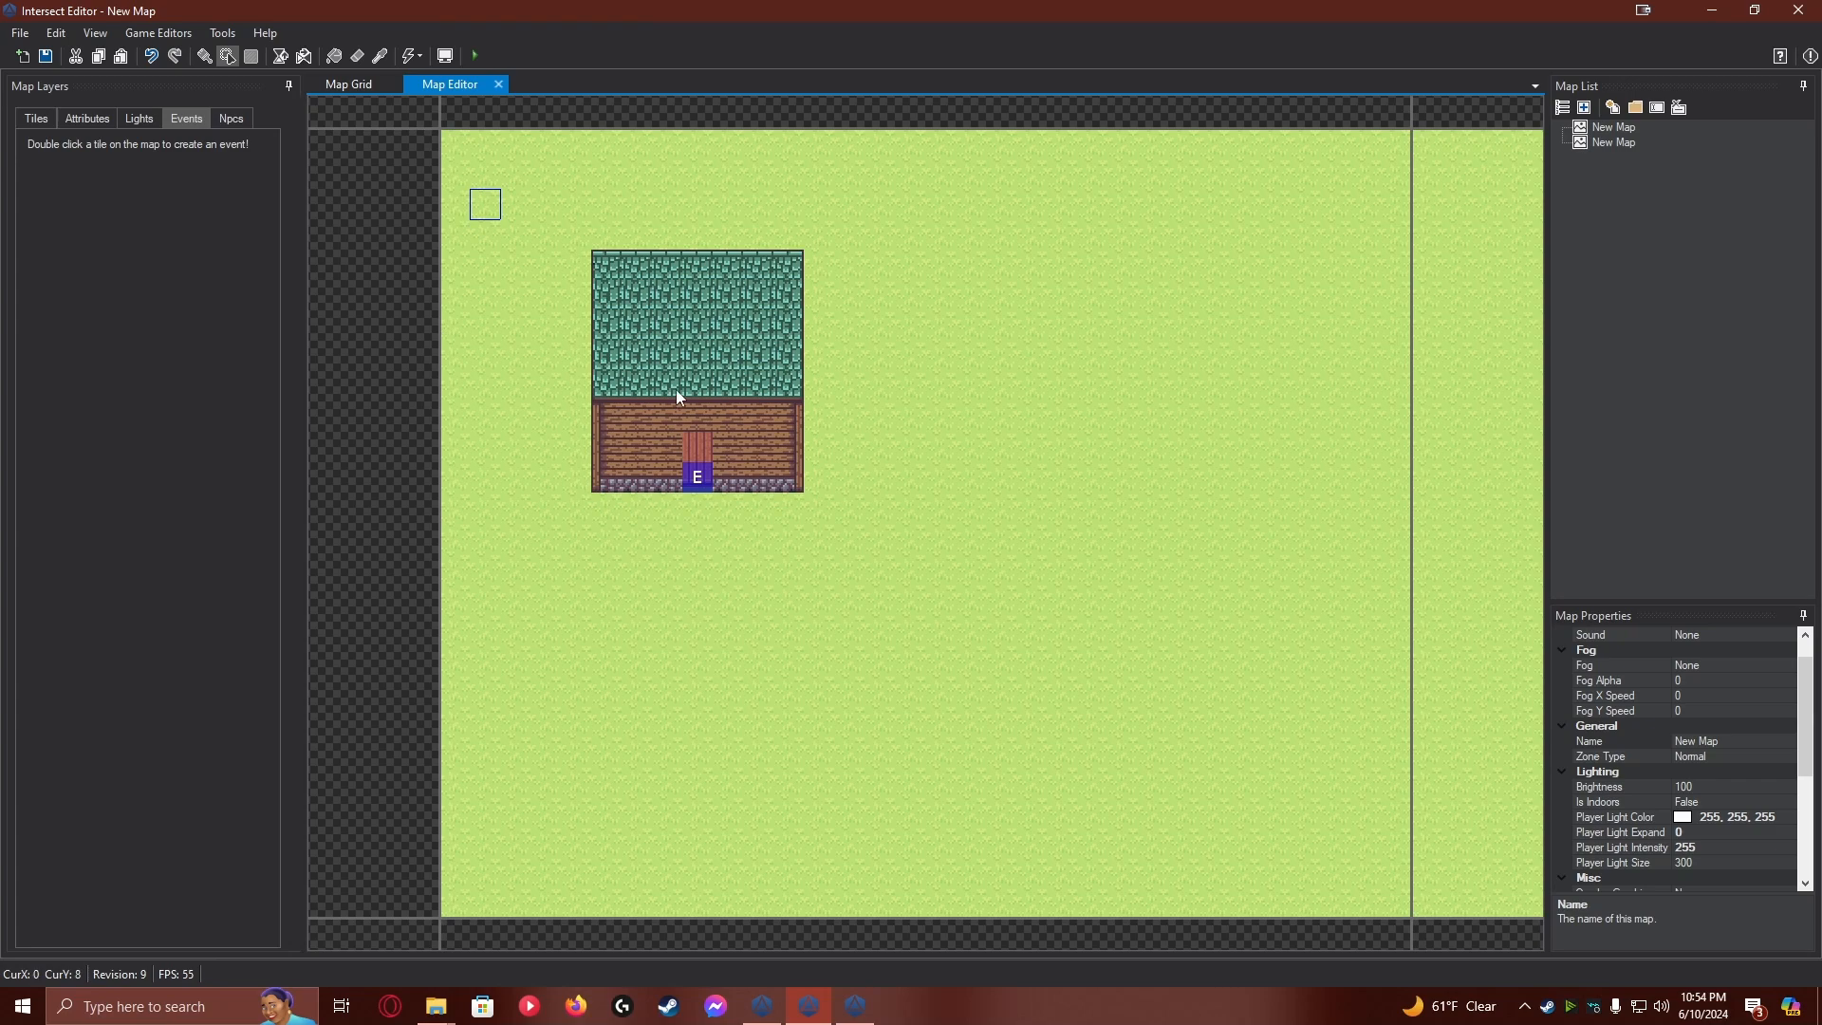
{"action": "left_click", "coordinate": [36, 120]}
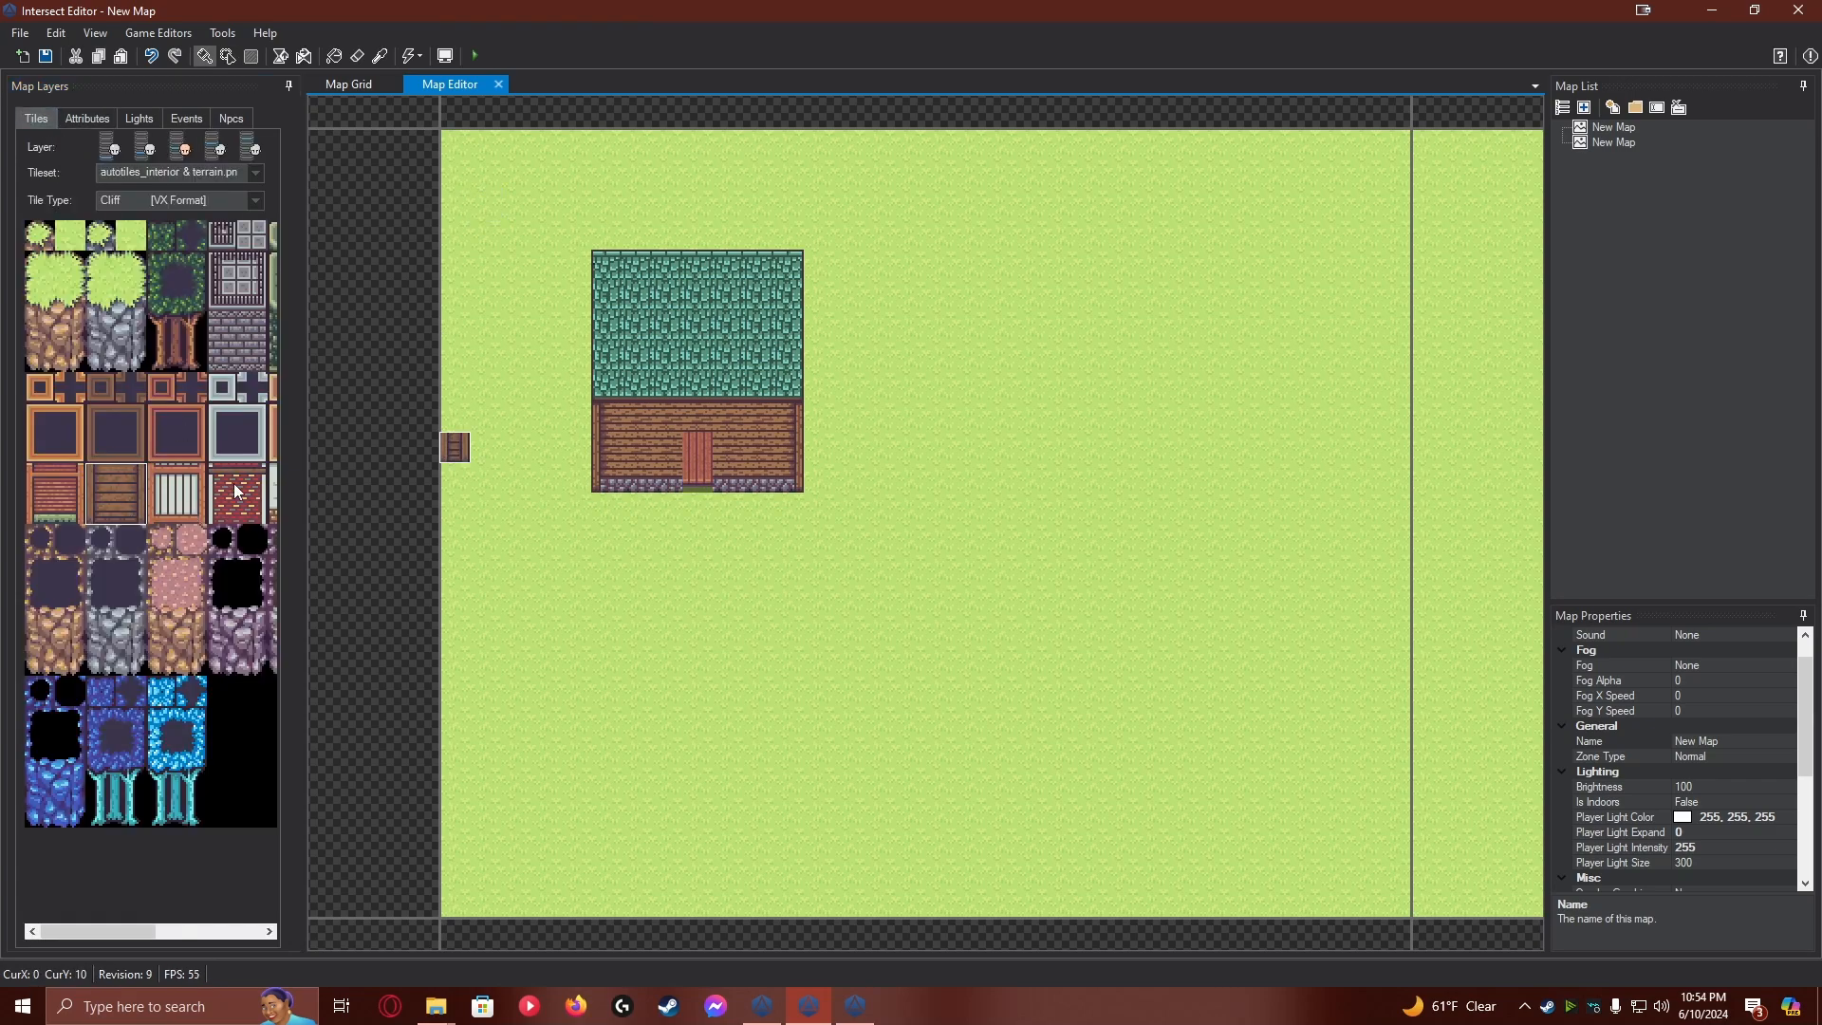
{"action": "scroll", "coordinate": [234, 484], "scroll_direction": "right", "scroll_amount": 3}
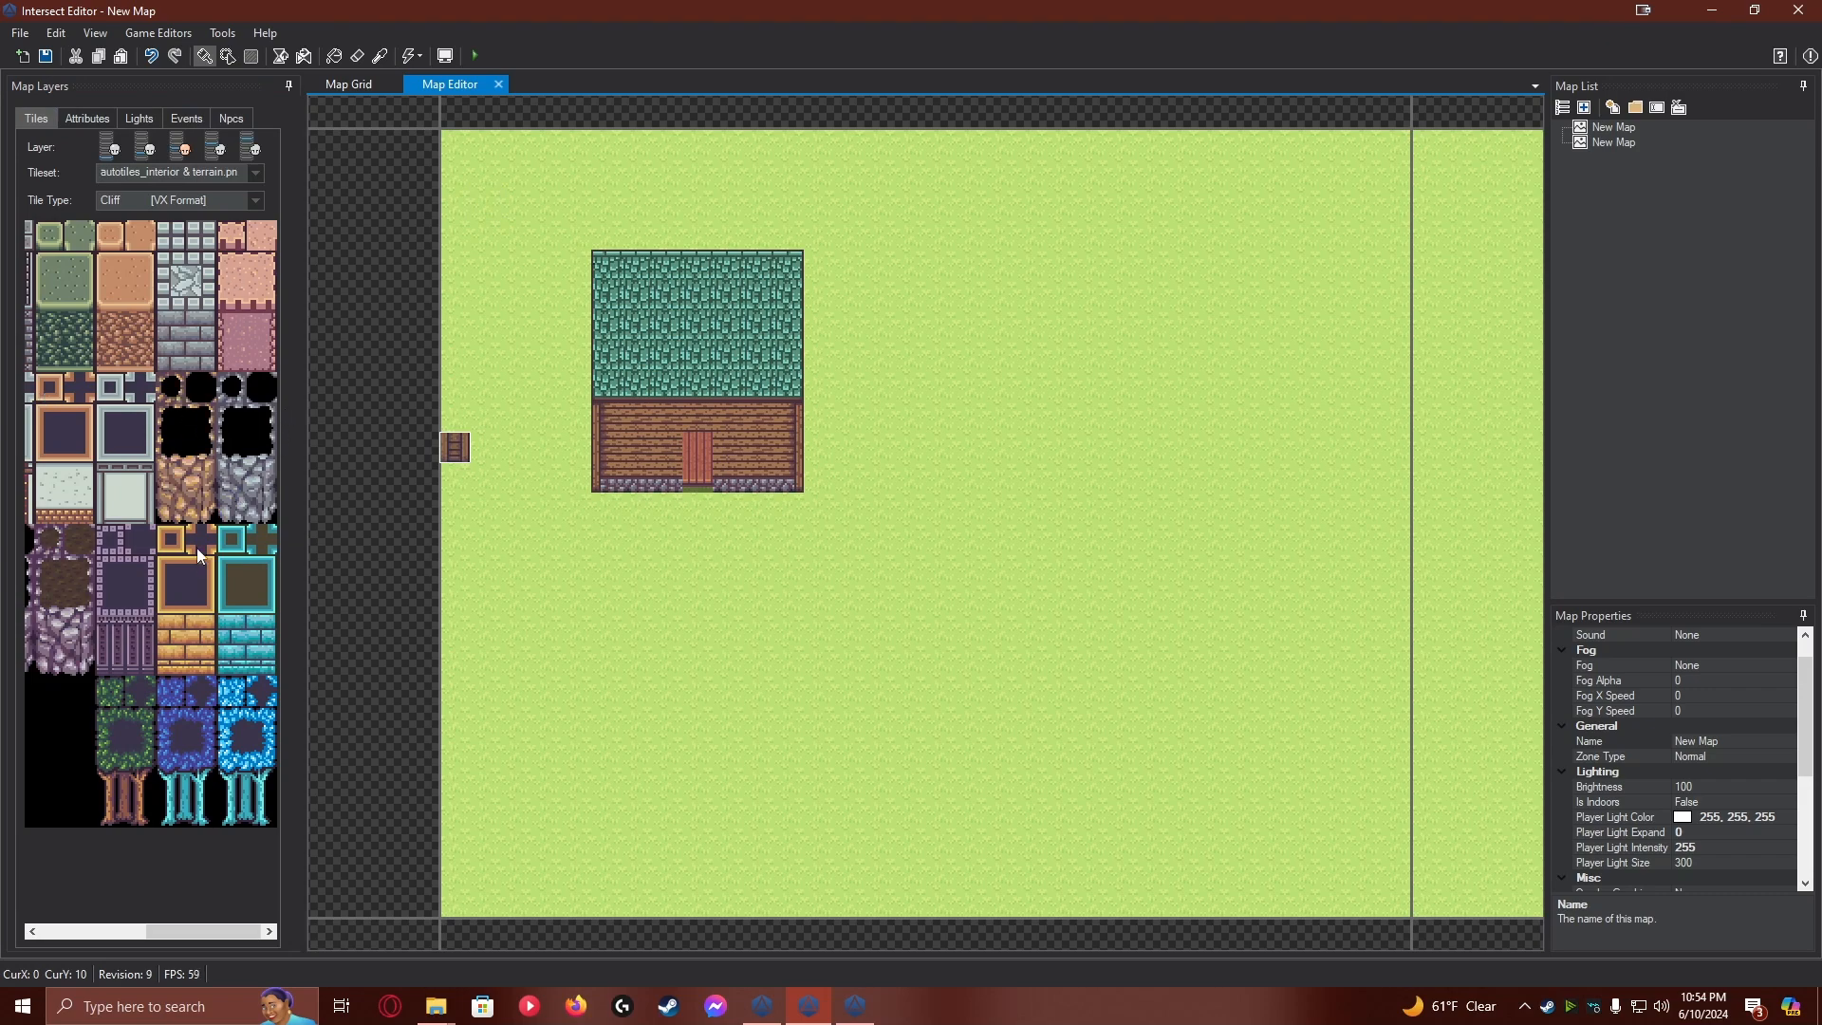
{"action": "scroll", "coordinate": [201, 562], "scroll_direction": "left", "scroll_amount": 3}
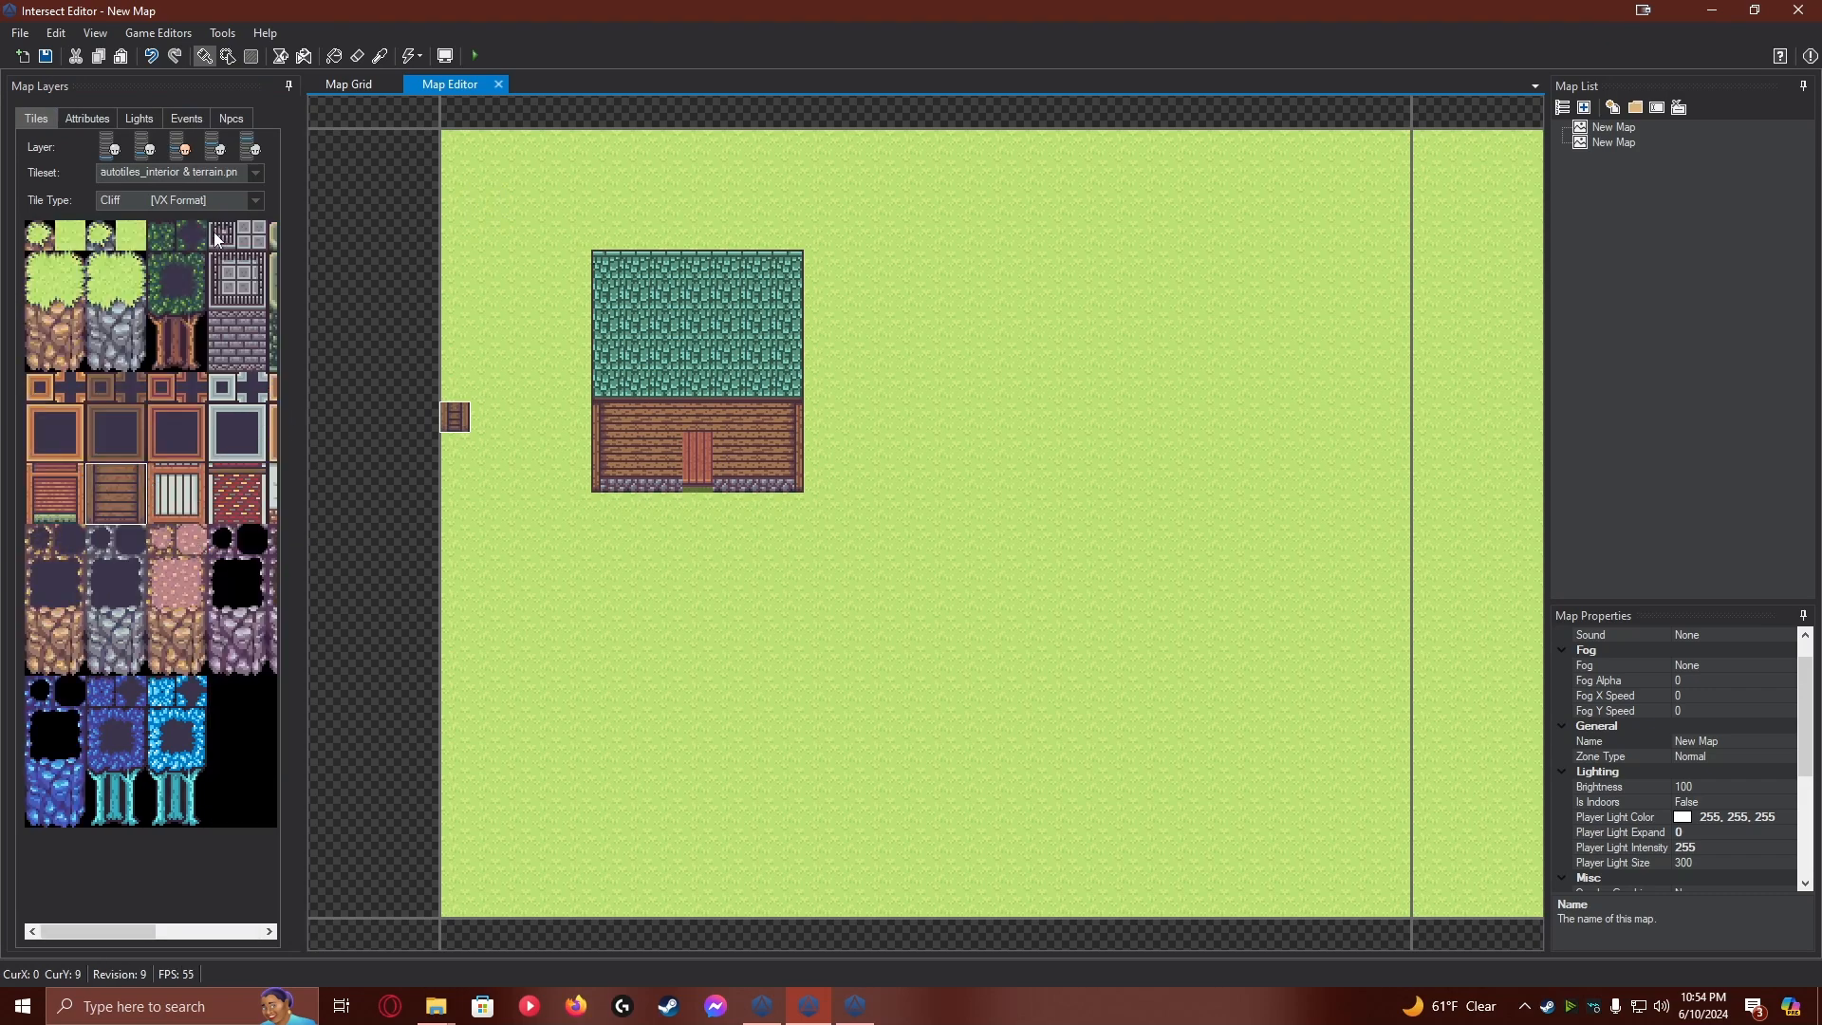
{"action": "left_click", "coordinate": [148, 152]}
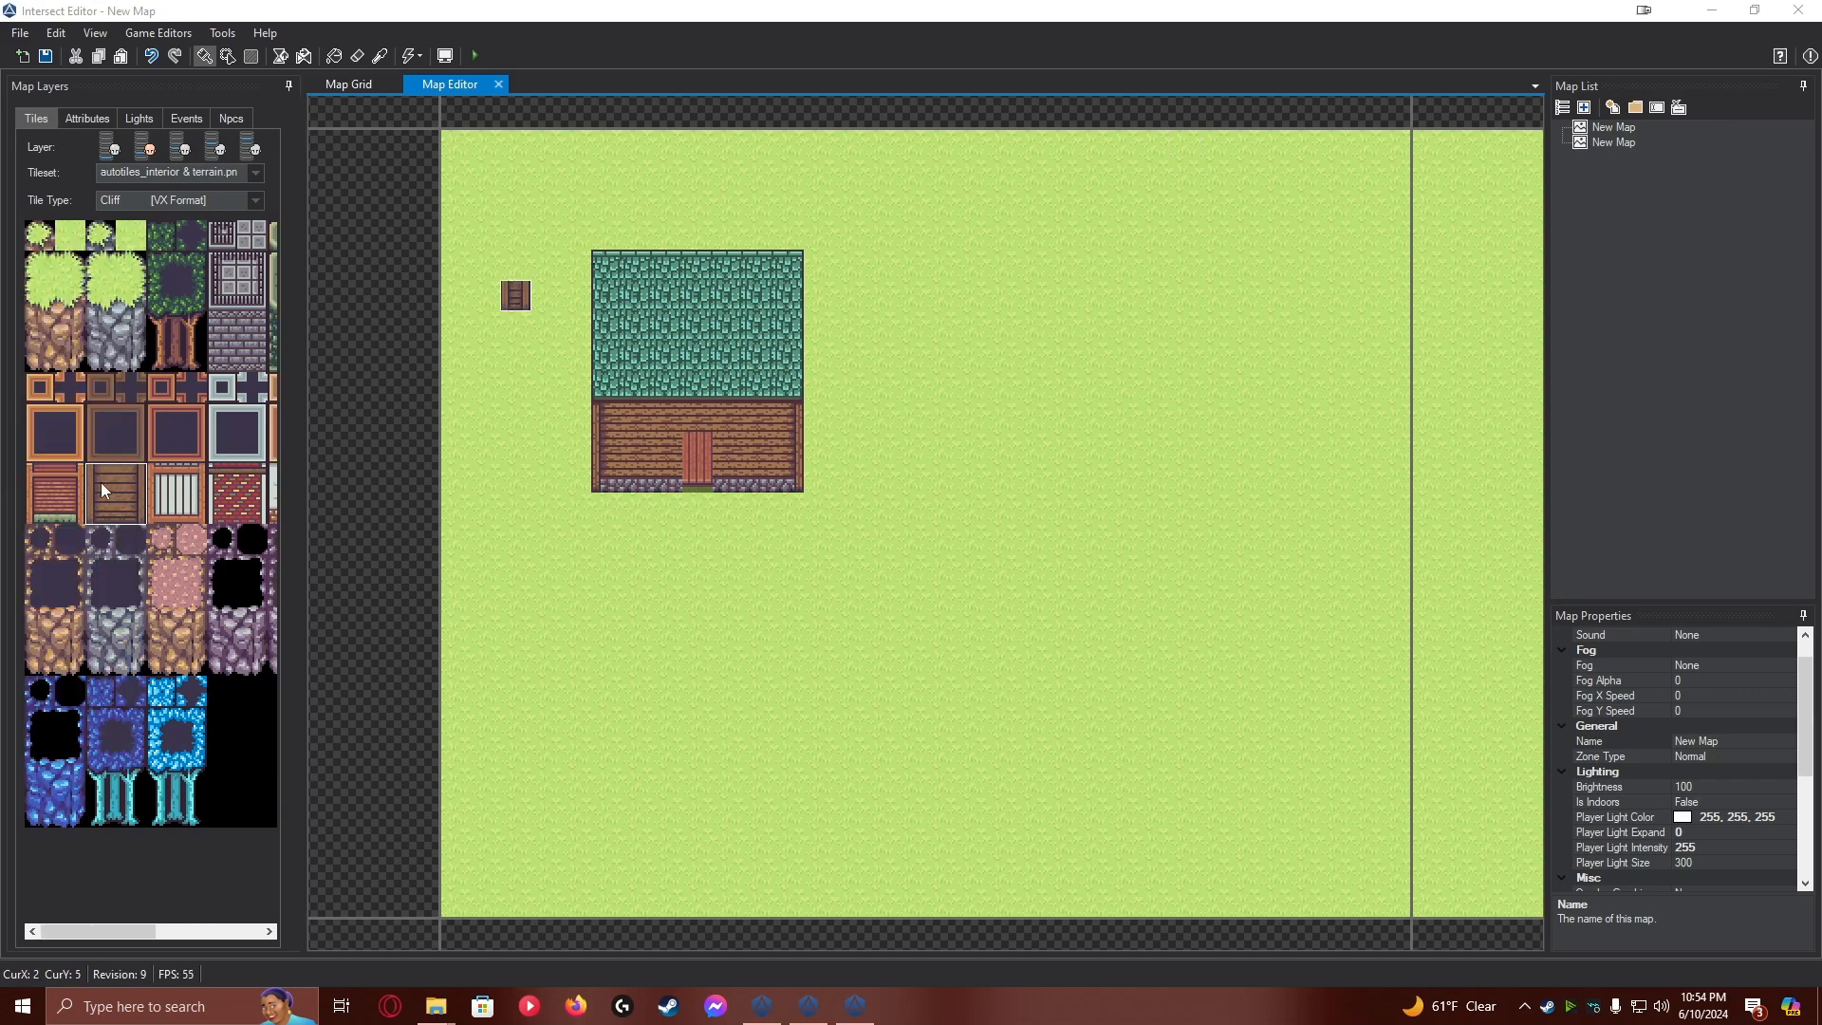
{"action": "left_click", "coordinate": [101, 392]}
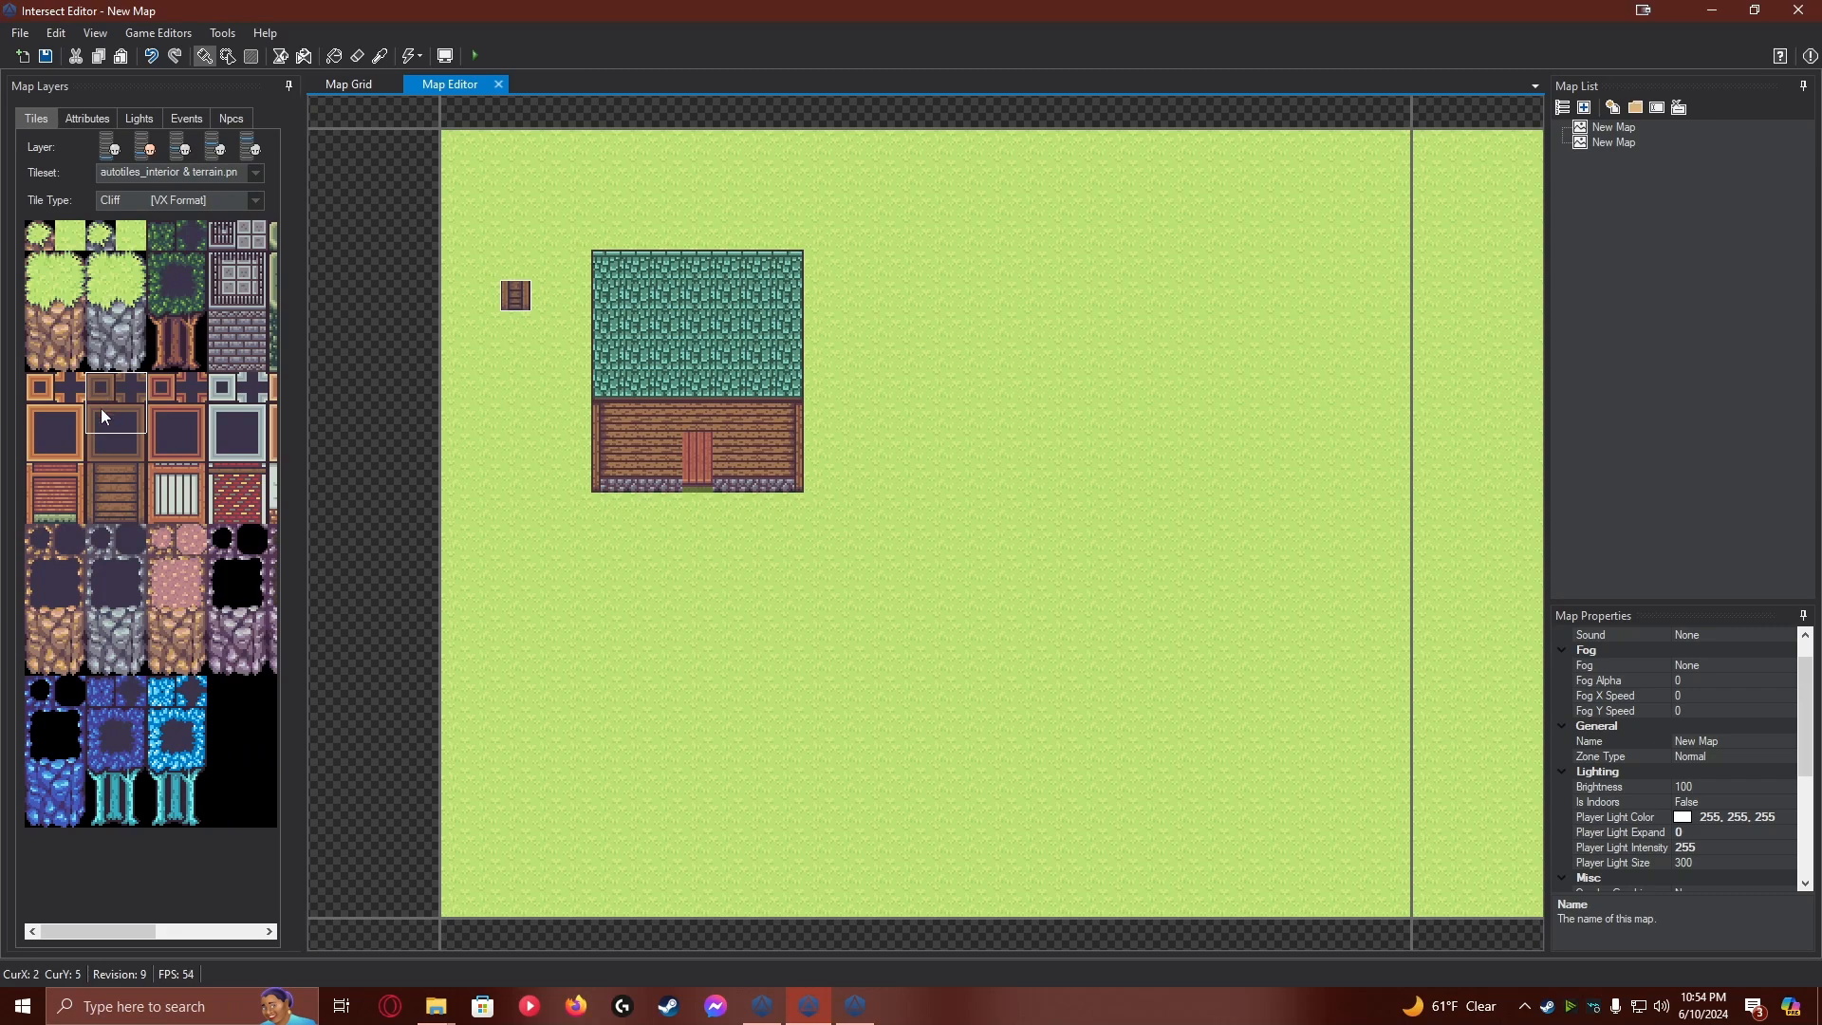
{"action": "left_click", "coordinate": [118, 170]}
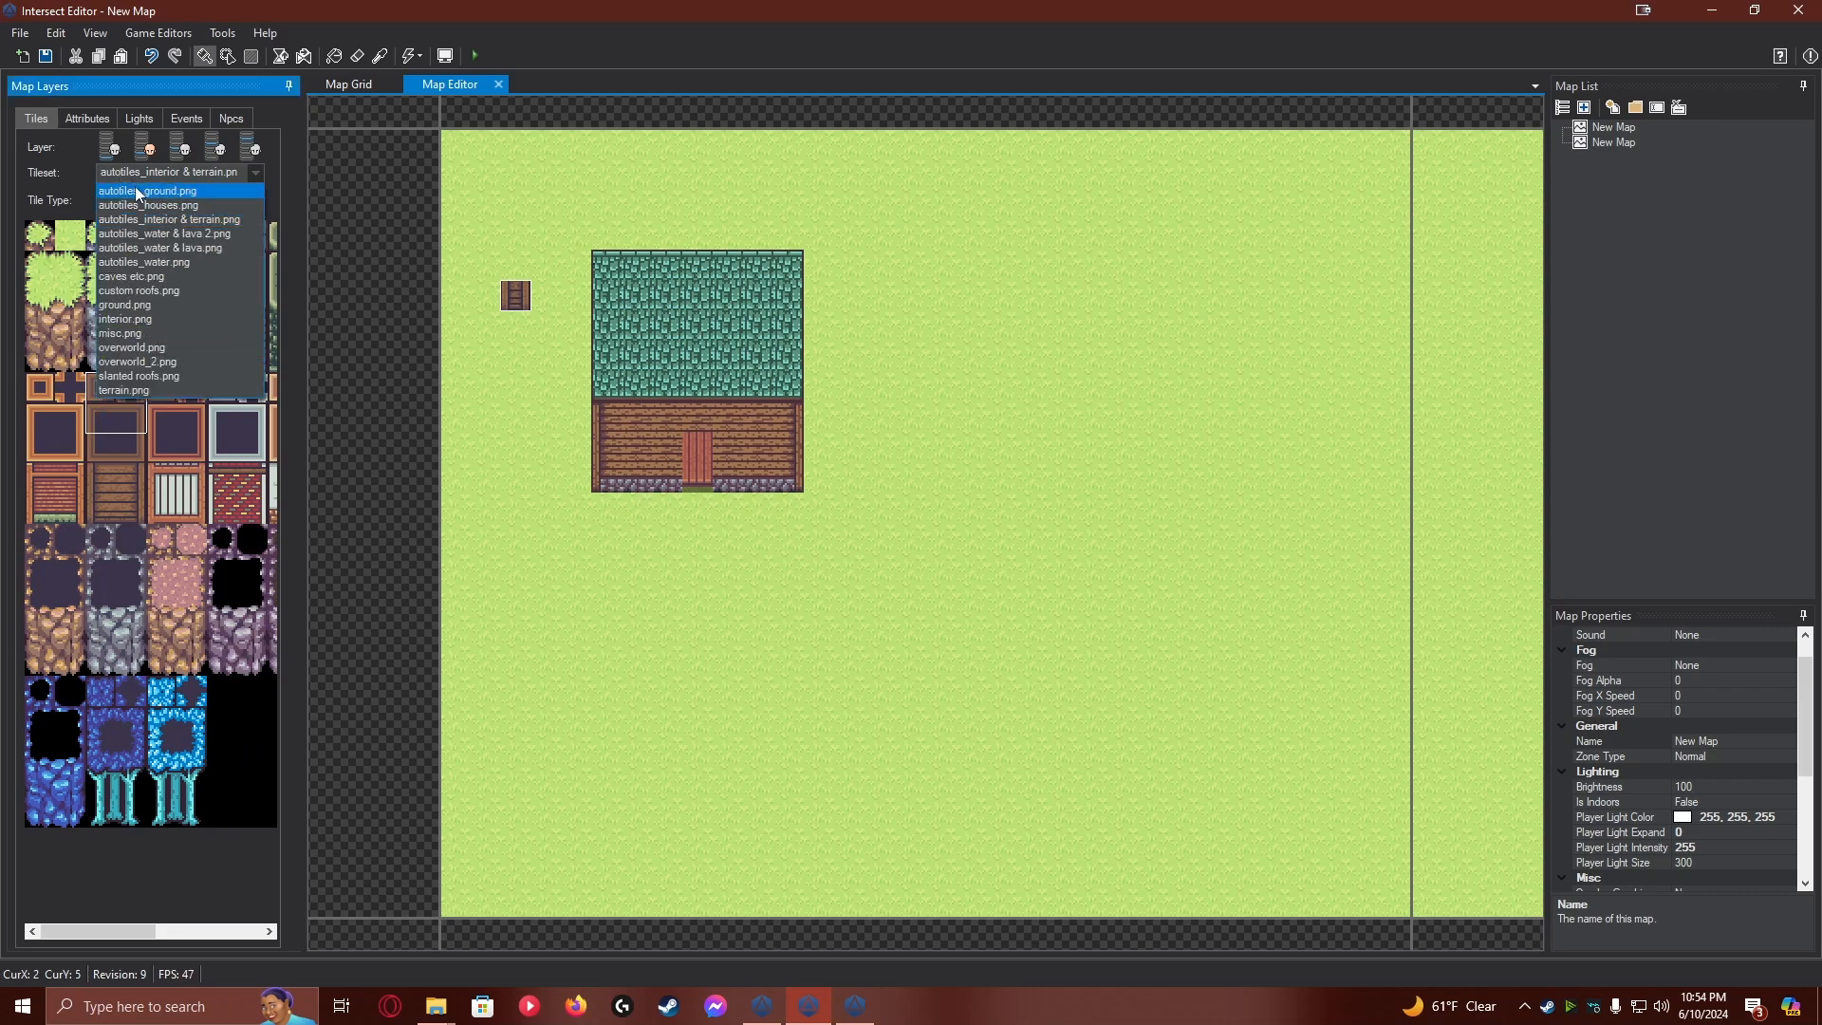
{"action": "left_click", "coordinate": [135, 180]}
{"action": "left_click", "coordinate": [146, 201]}
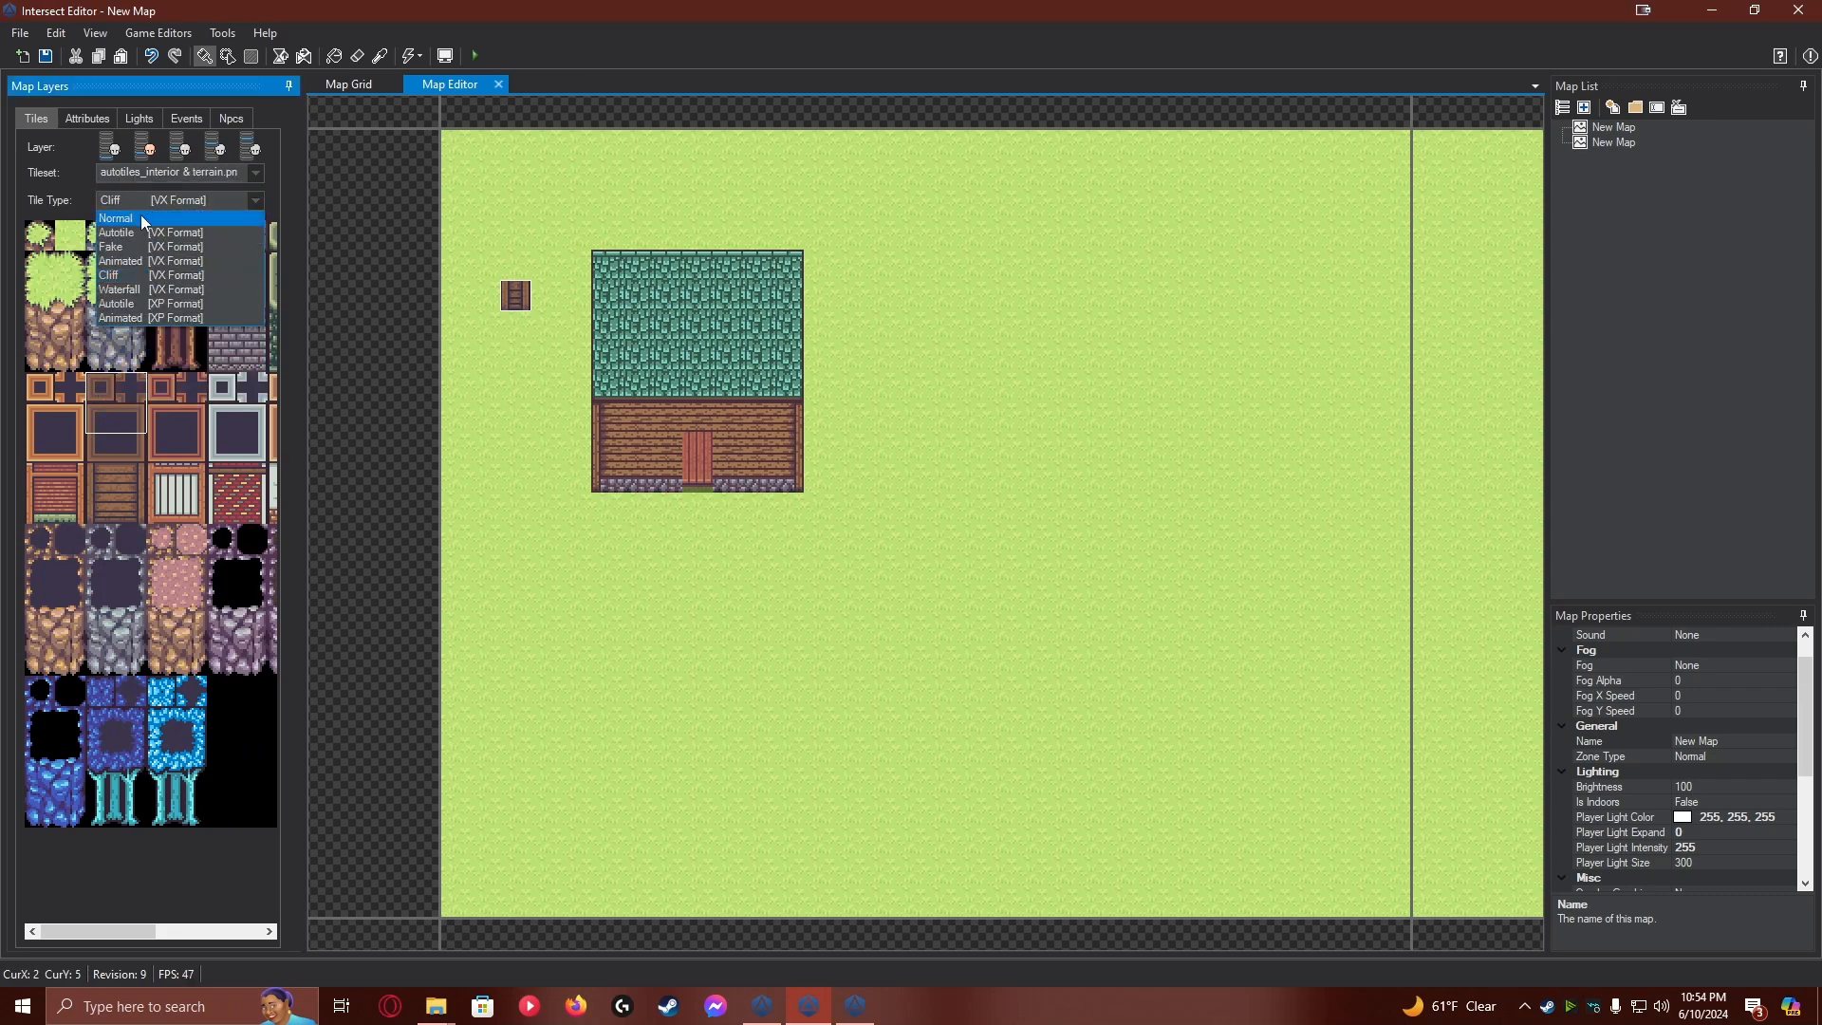
{"action": "left_click", "coordinate": [139, 235]}
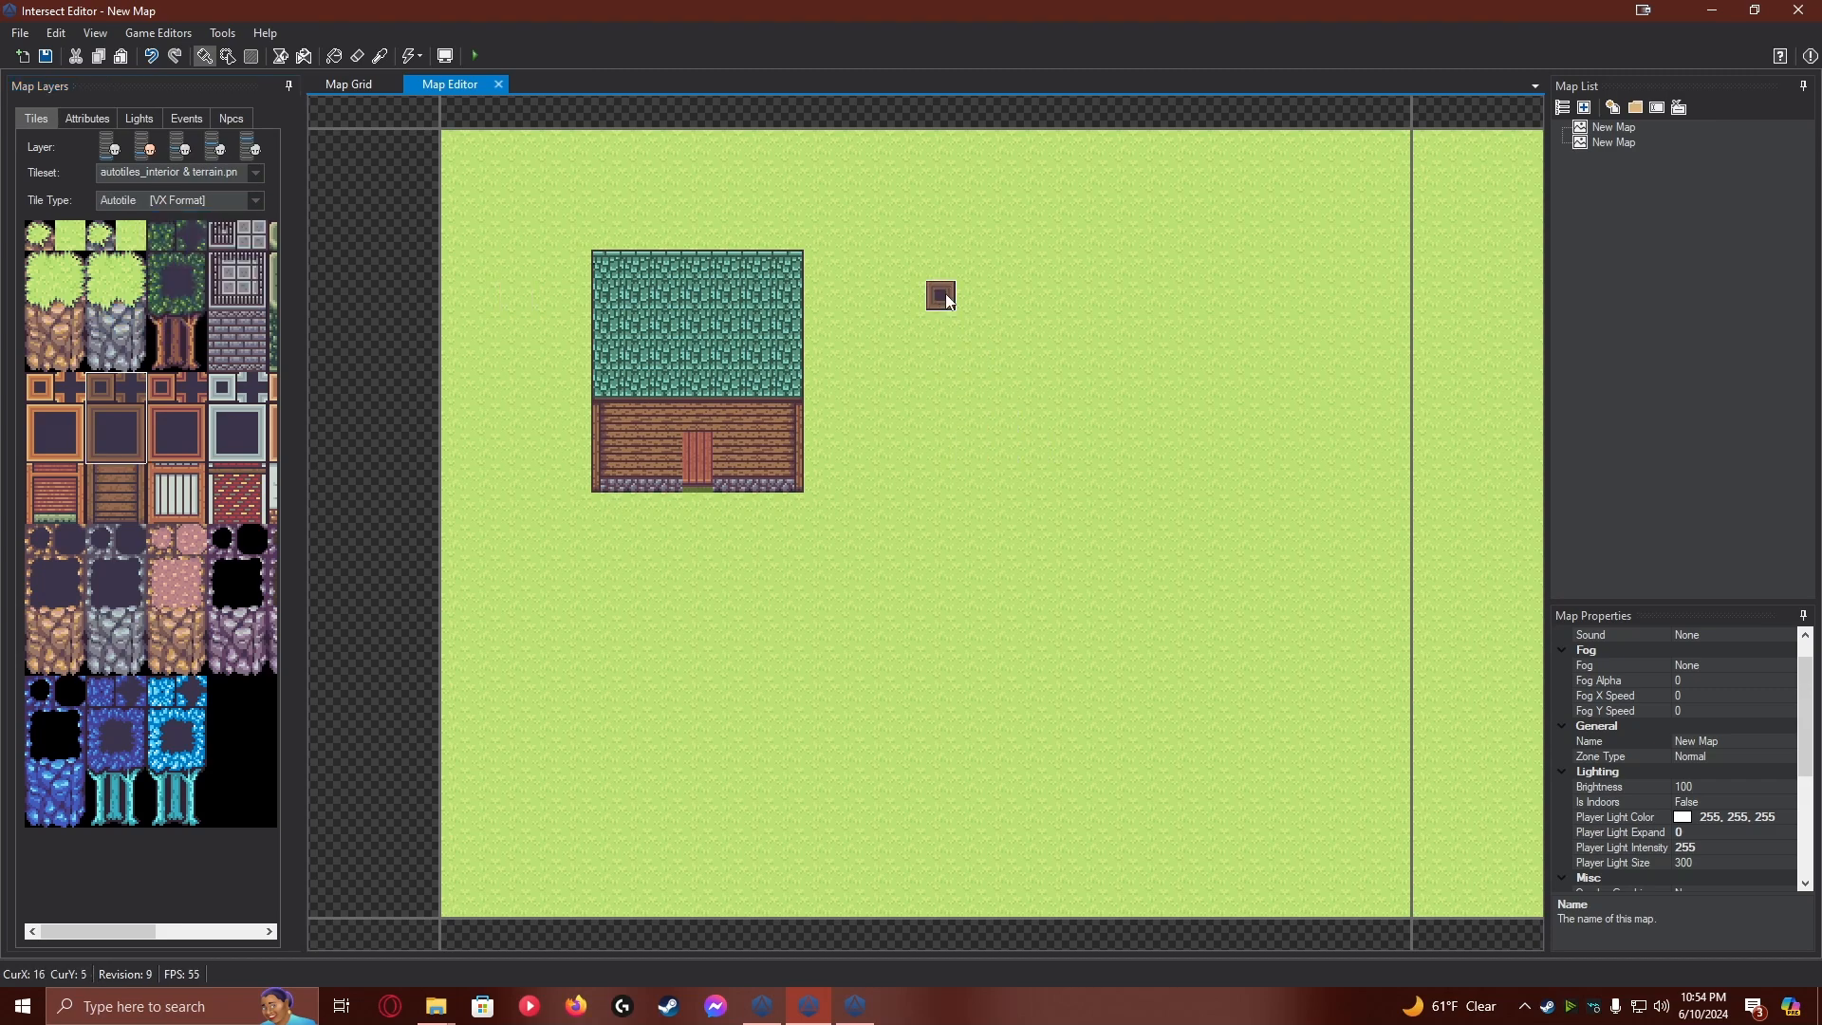
Try painting the brown-framed tile on the grass right of the house, and undo the painting
{"action": "mouse_move", "coordinate": [917, 300]}
{"action": "left_mouse_down"}
{"action": "mouse_move", "coordinate": [1046, 446]}
{"action": "mouse_move", "coordinate": [1137, 482]}
{"action": "left_mouse_up"}
{"action": "key", "text": "ctrl+z"}
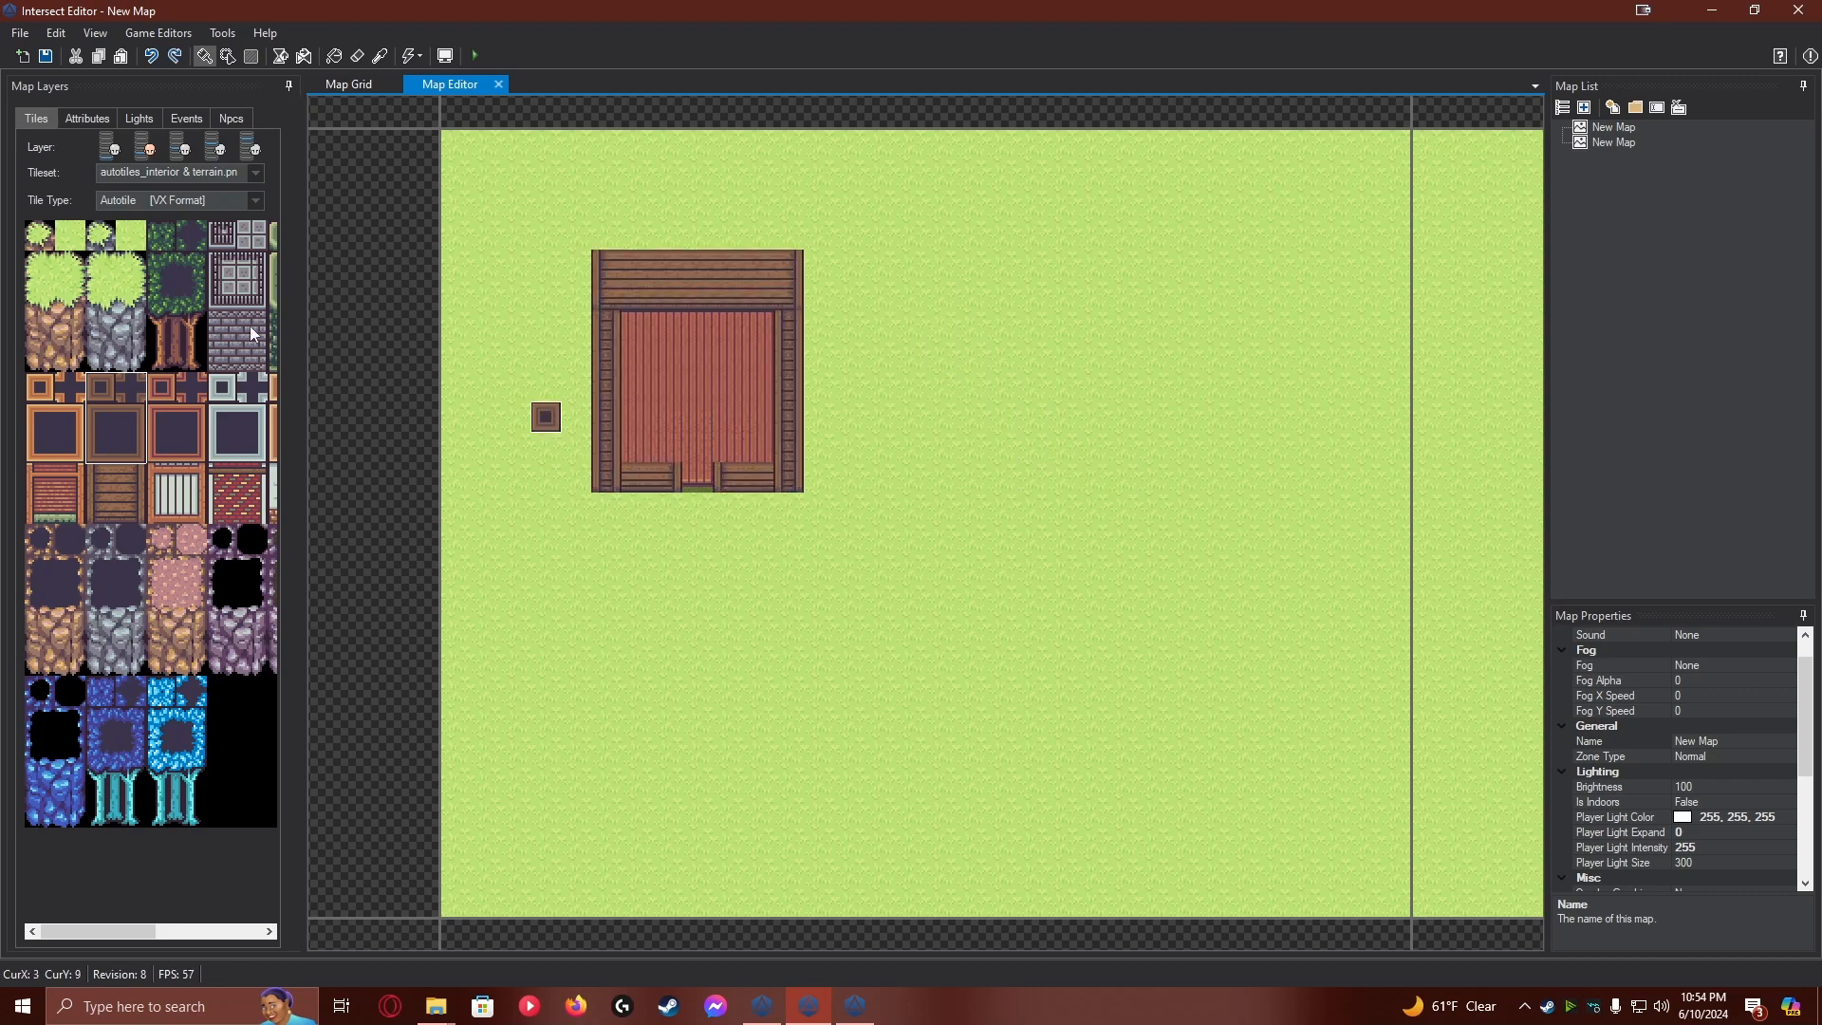
Fill a rectangle 7 tiles wide and 8 tiles high with the brown-framed autotile right of the house, using Rectangle Fill
{"action": "left_click", "coordinate": [87, 116]}
{"action": "left_click", "coordinate": [43, 116]}
{"action": "left_click", "coordinate": [175, 197]}
{"action": "left_click", "coordinate": [175, 197]}
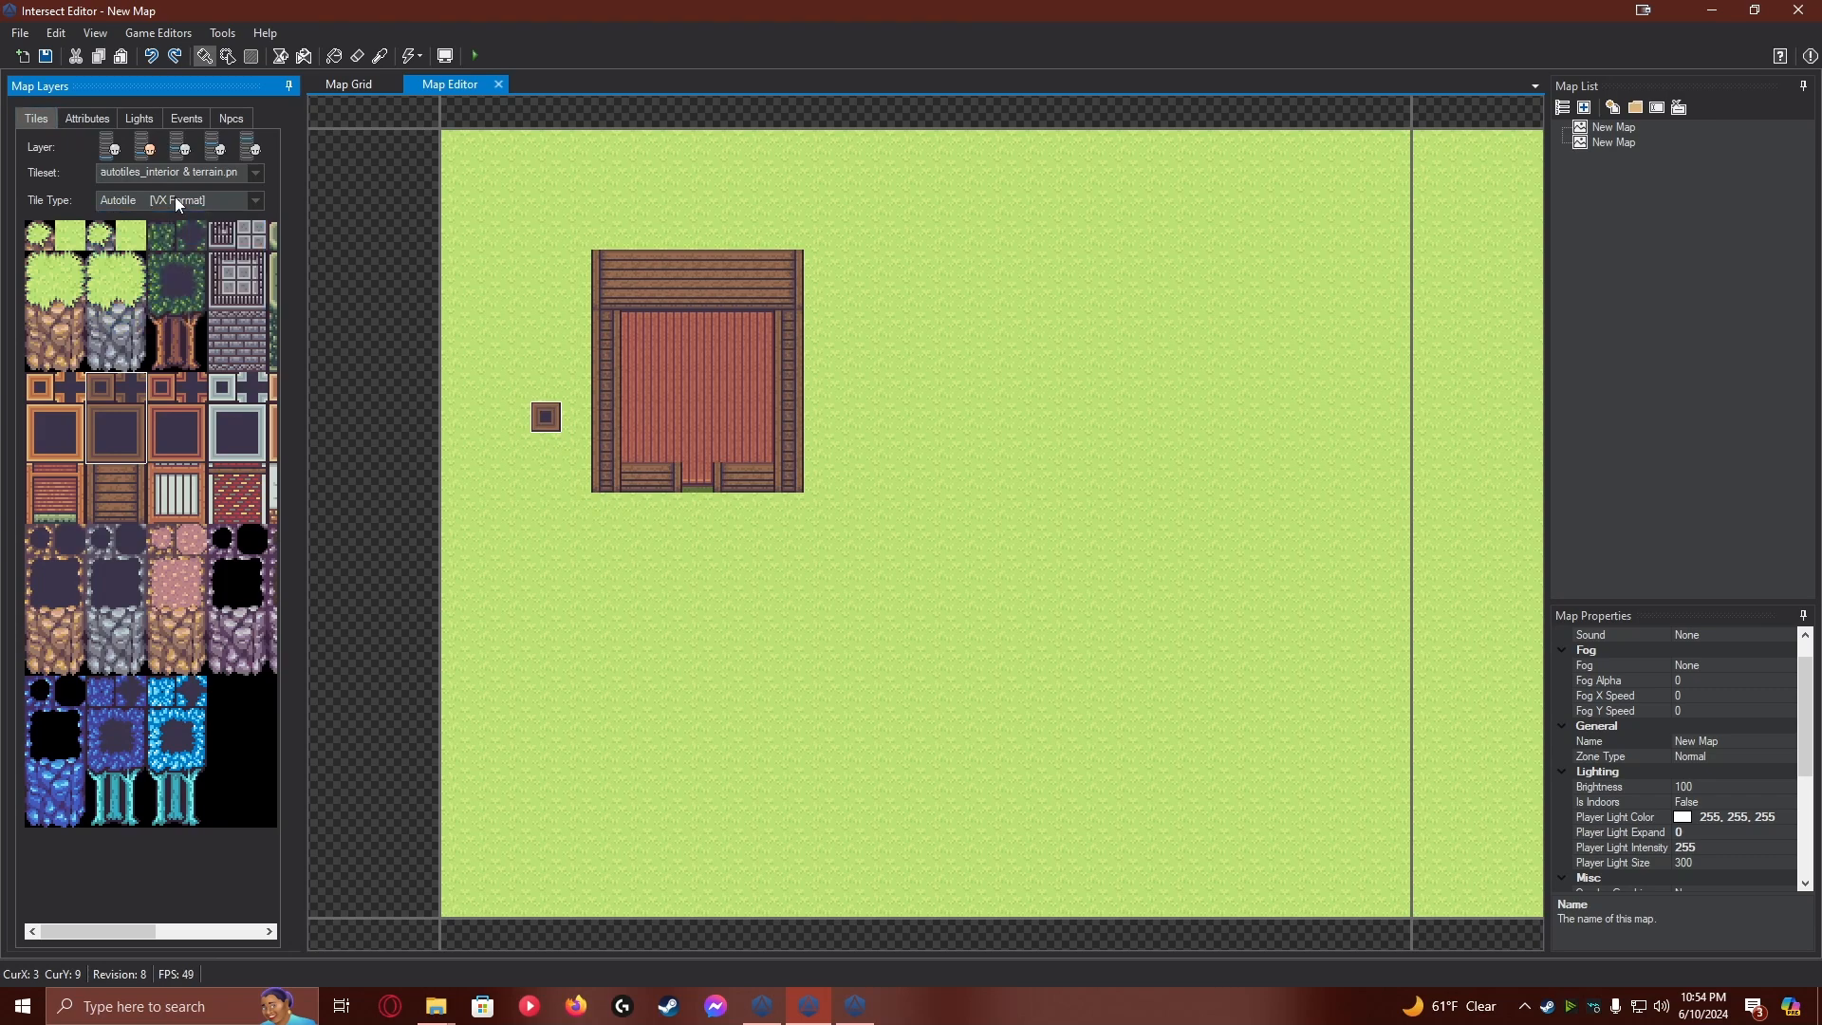
{"action": "left_click", "coordinate": [252, 55]}
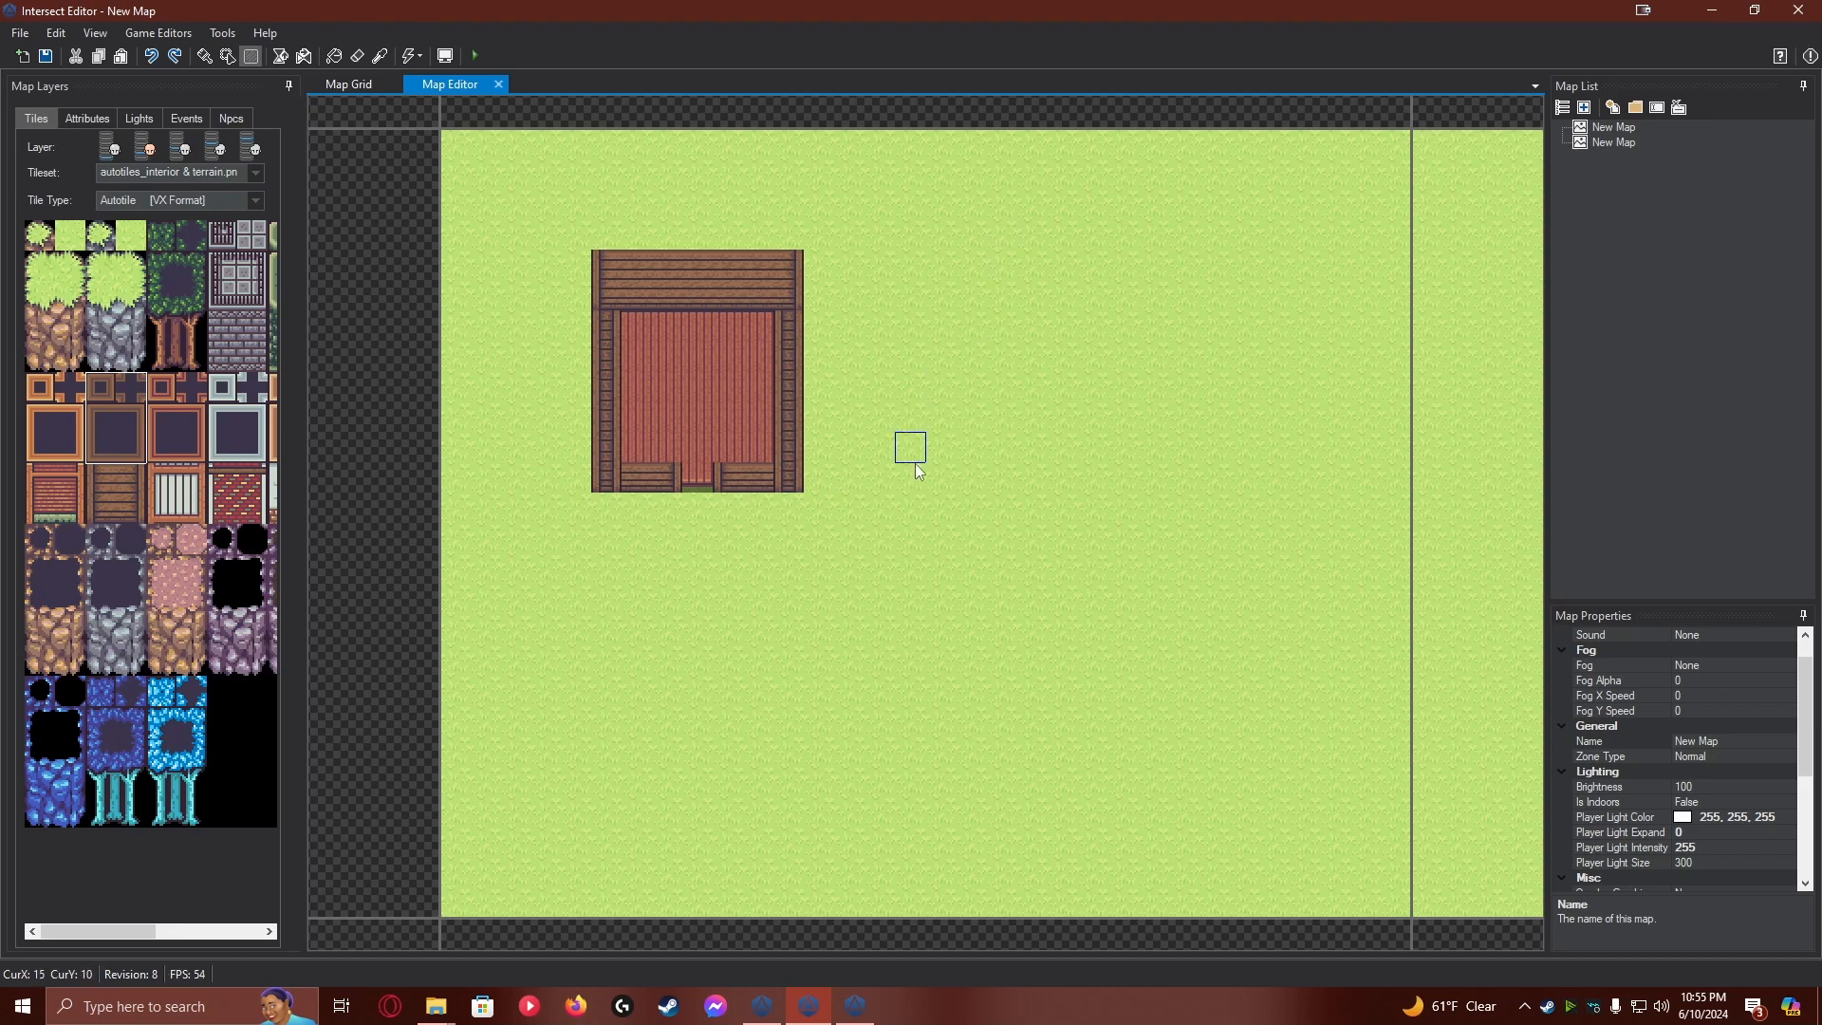
{"action": "left_click_drag", "start_coordinate": [911, 480], "coordinate": [1091, 285]}
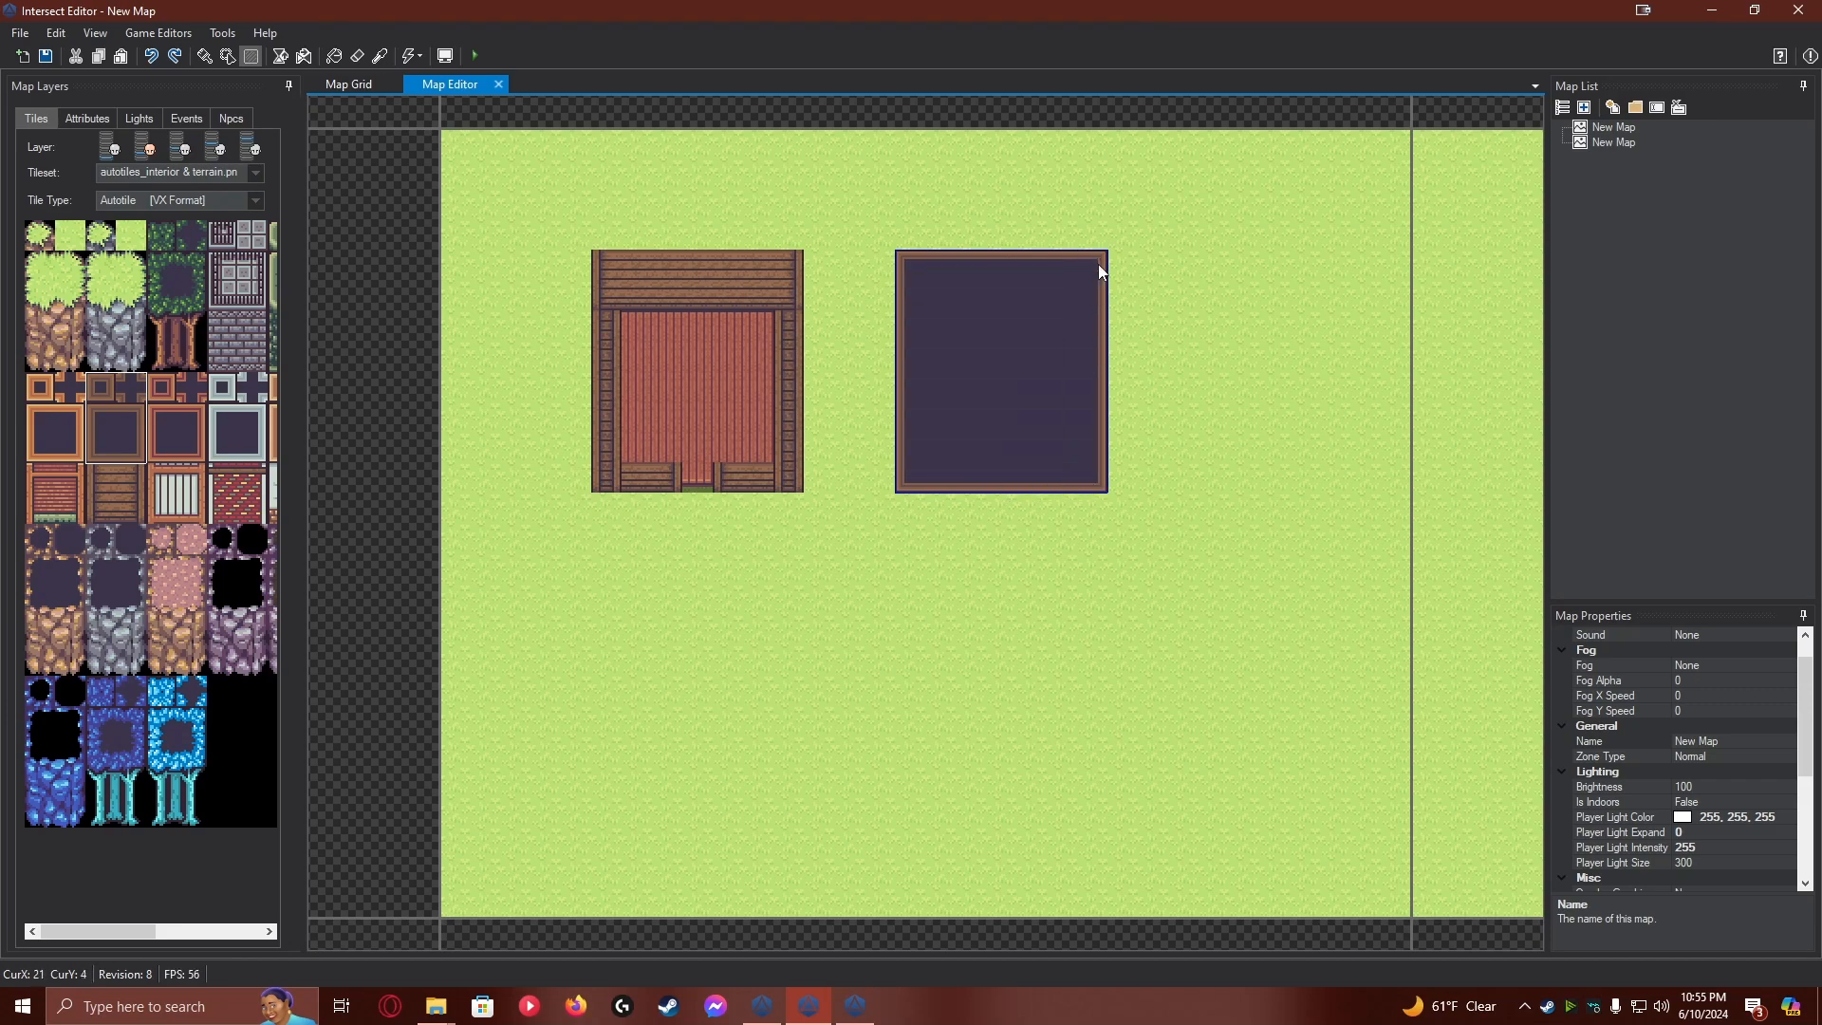
Add brown wooden walls with tile type Cliff [VX Format] along the new block's back, sides and front, leaving a door gap
{"action": "left_click", "coordinate": [94, 471]}
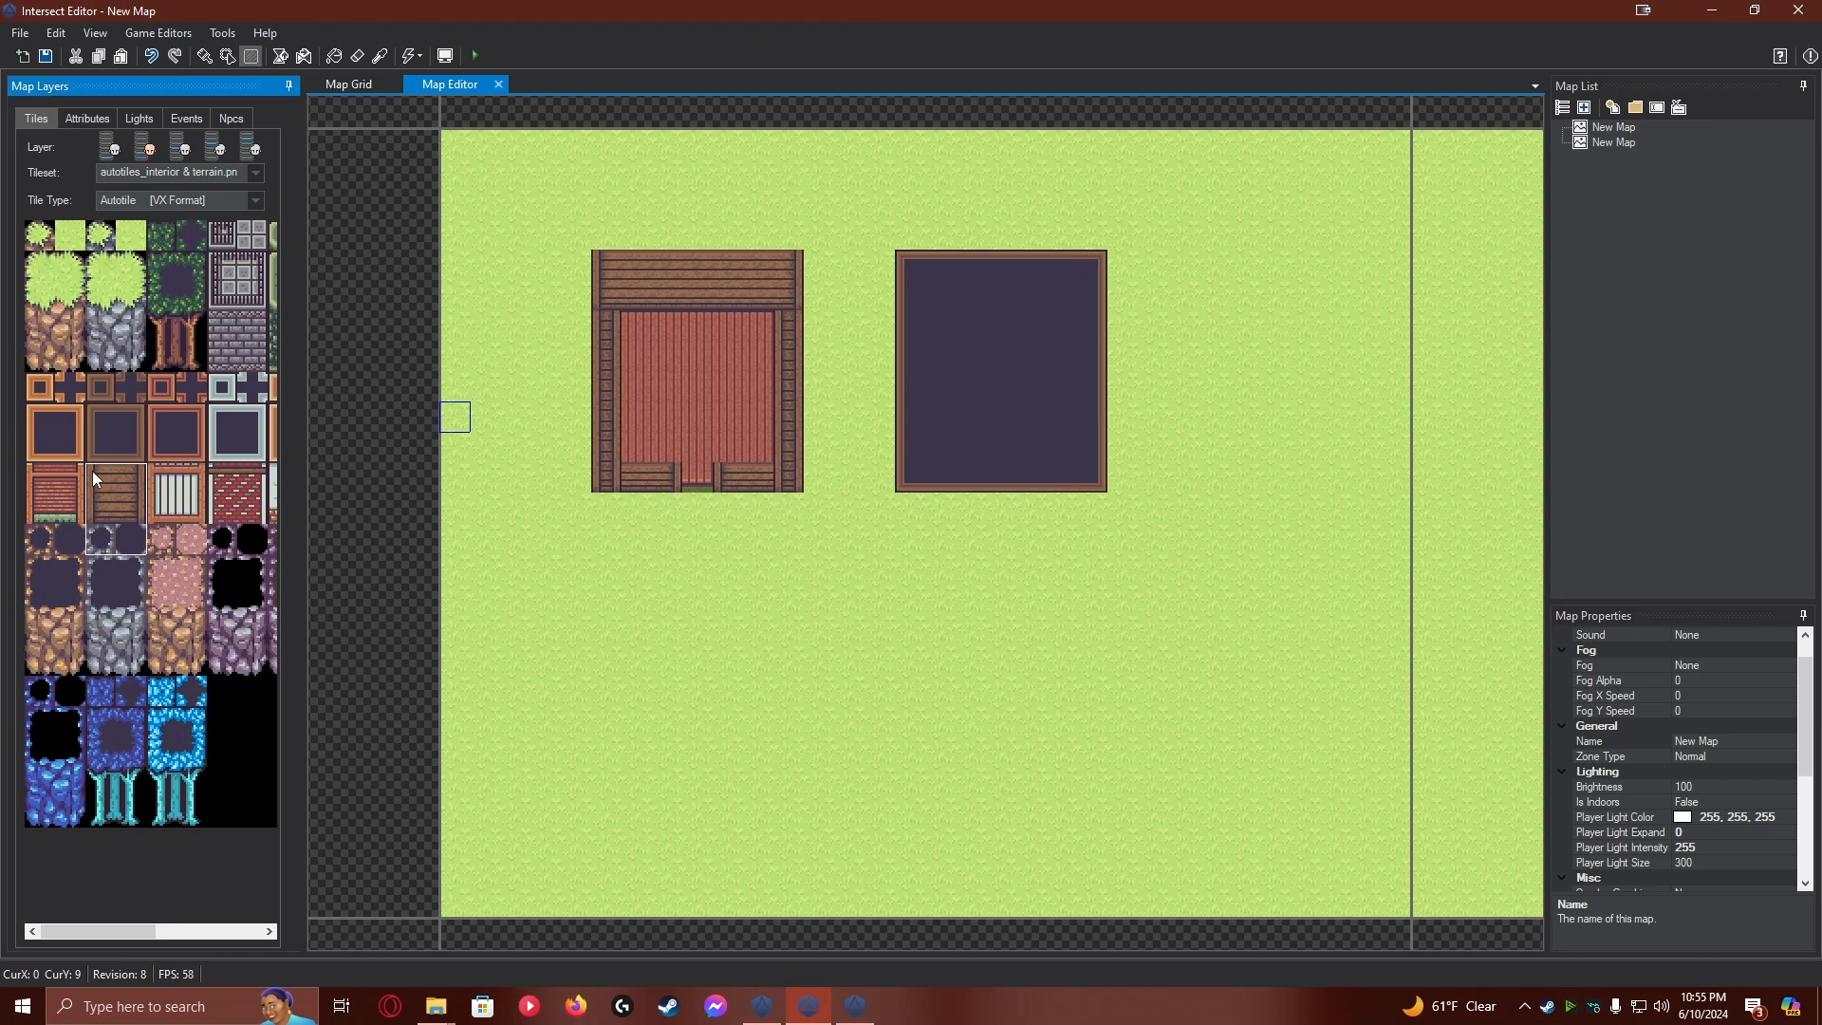
{"action": "left_click", "coordinate": [93, 458]}
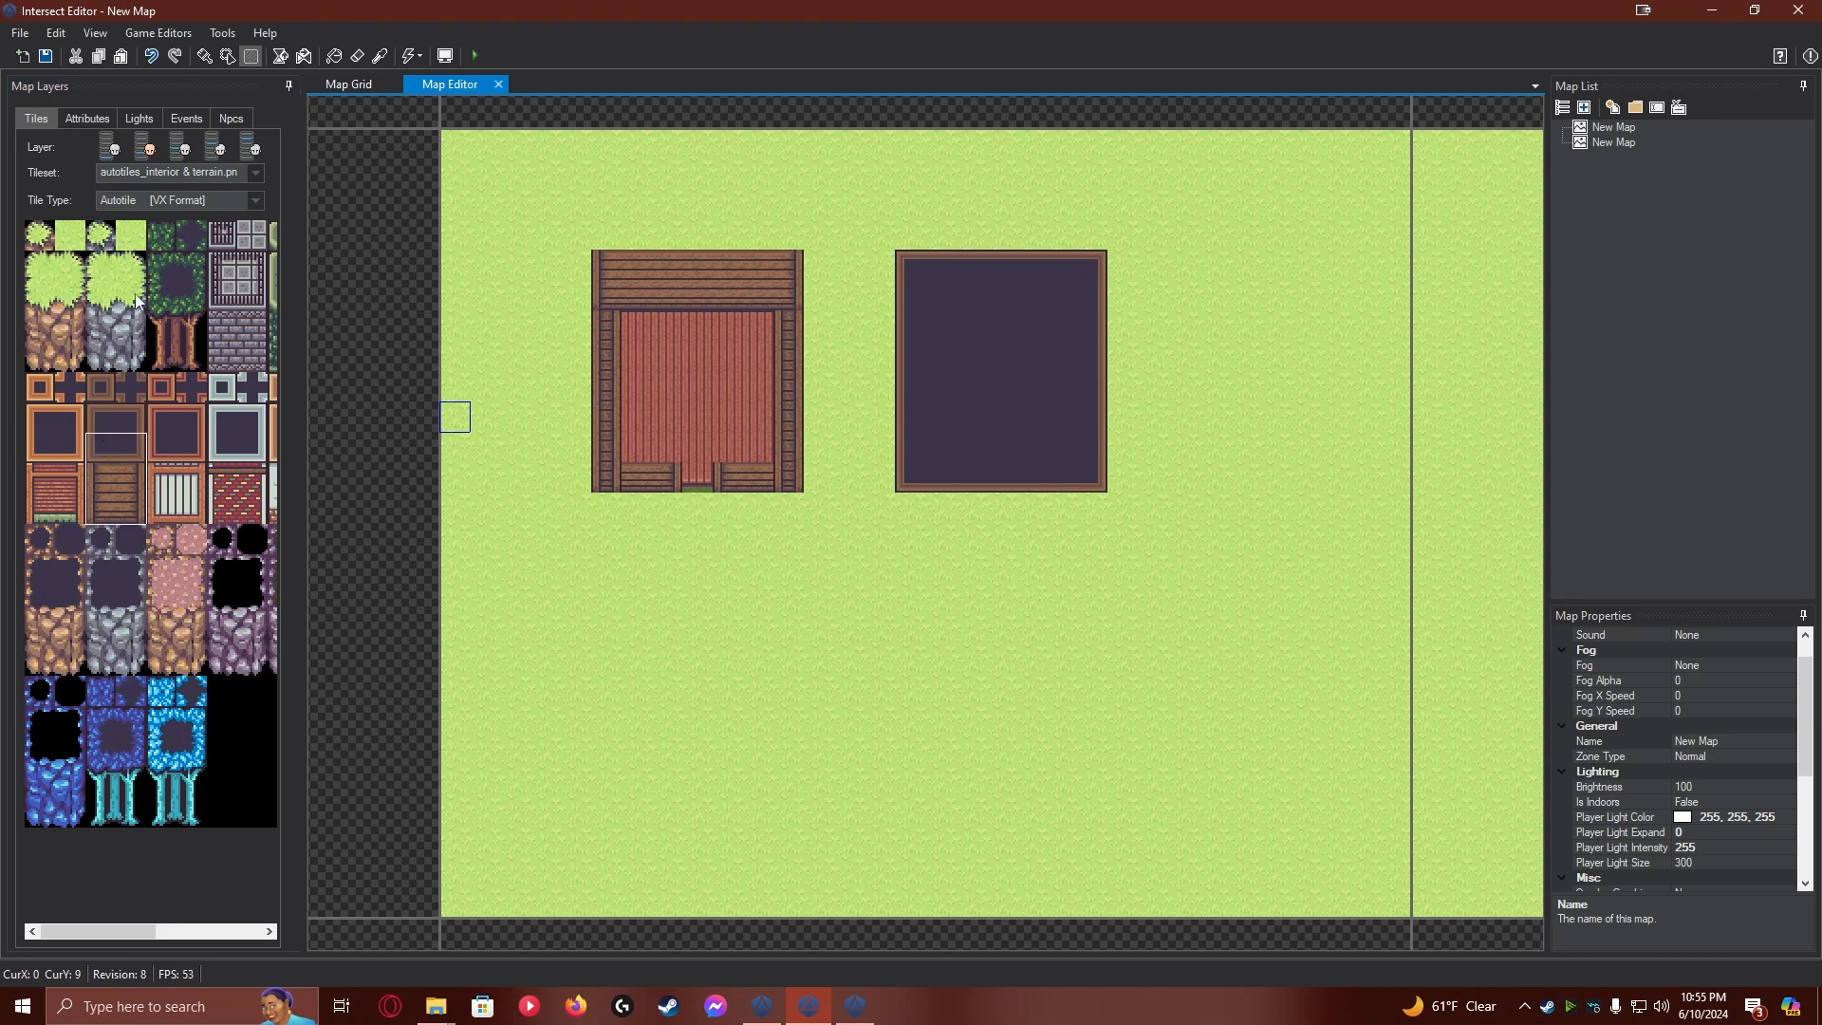
{"action": "left_click", "coordinate": [179, 197]}
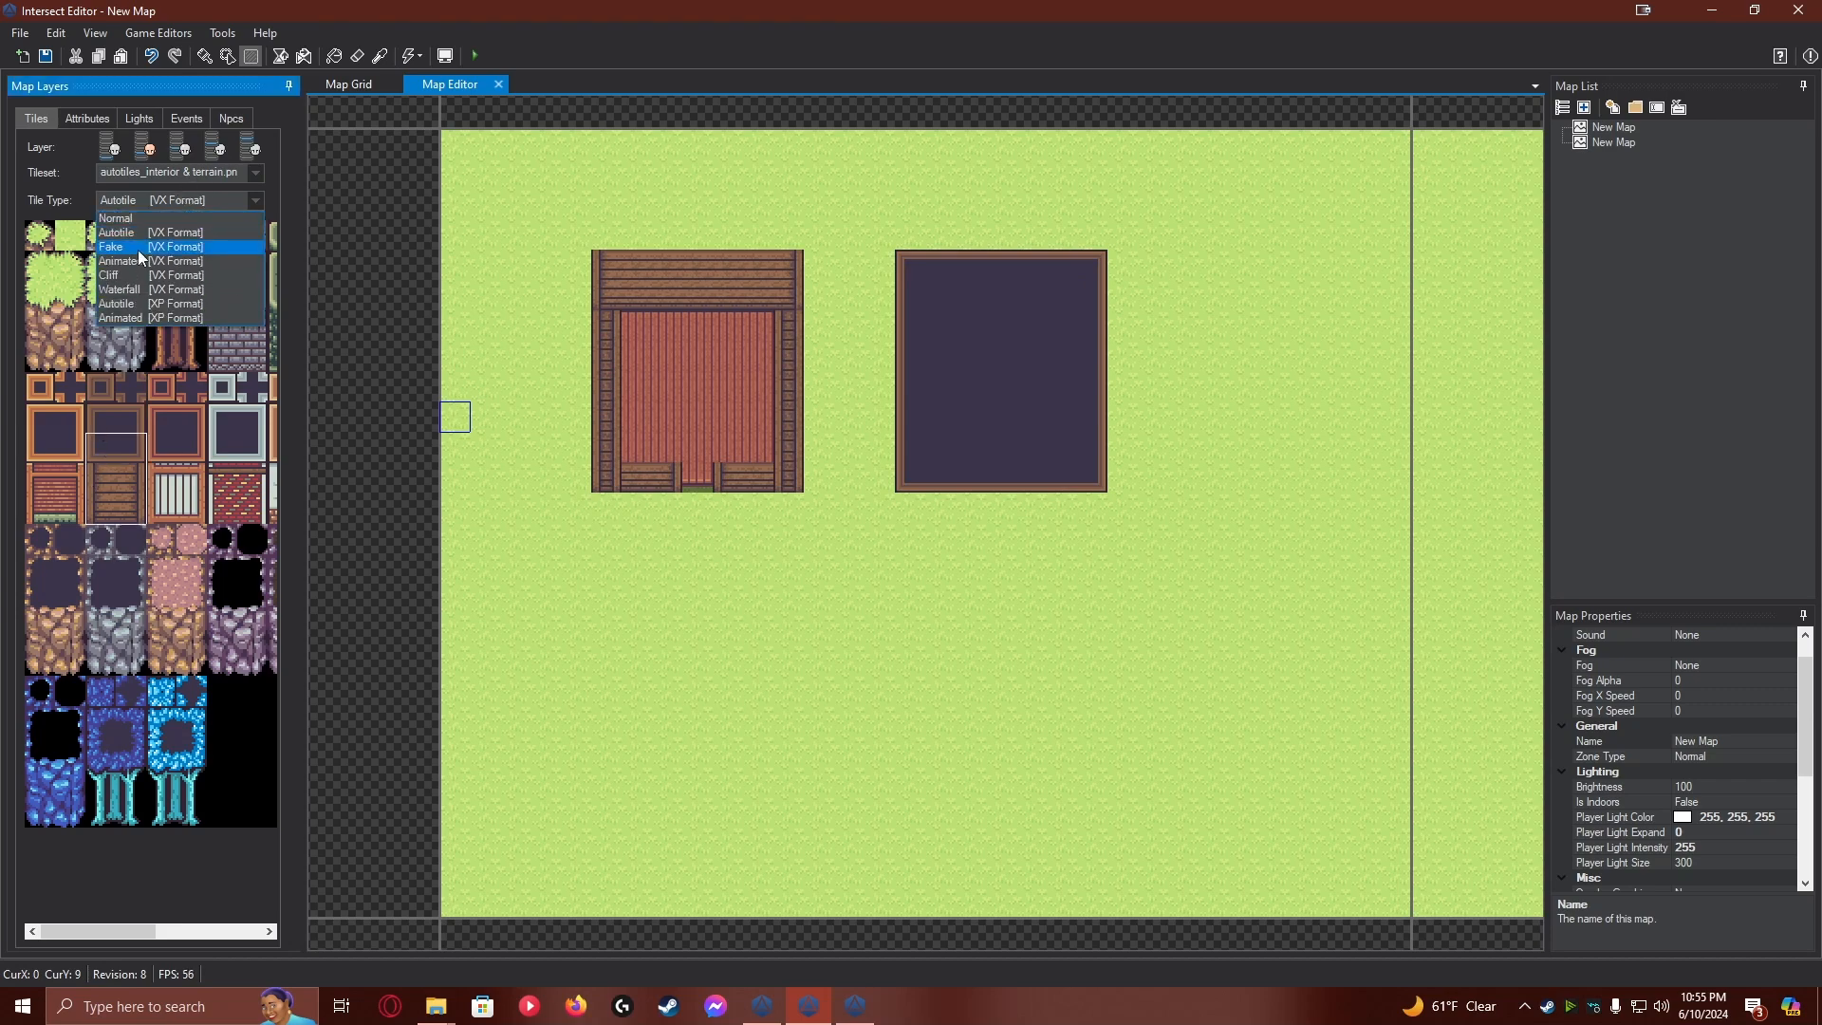
{"action": "left_click", "coordinate": [141, 274]}
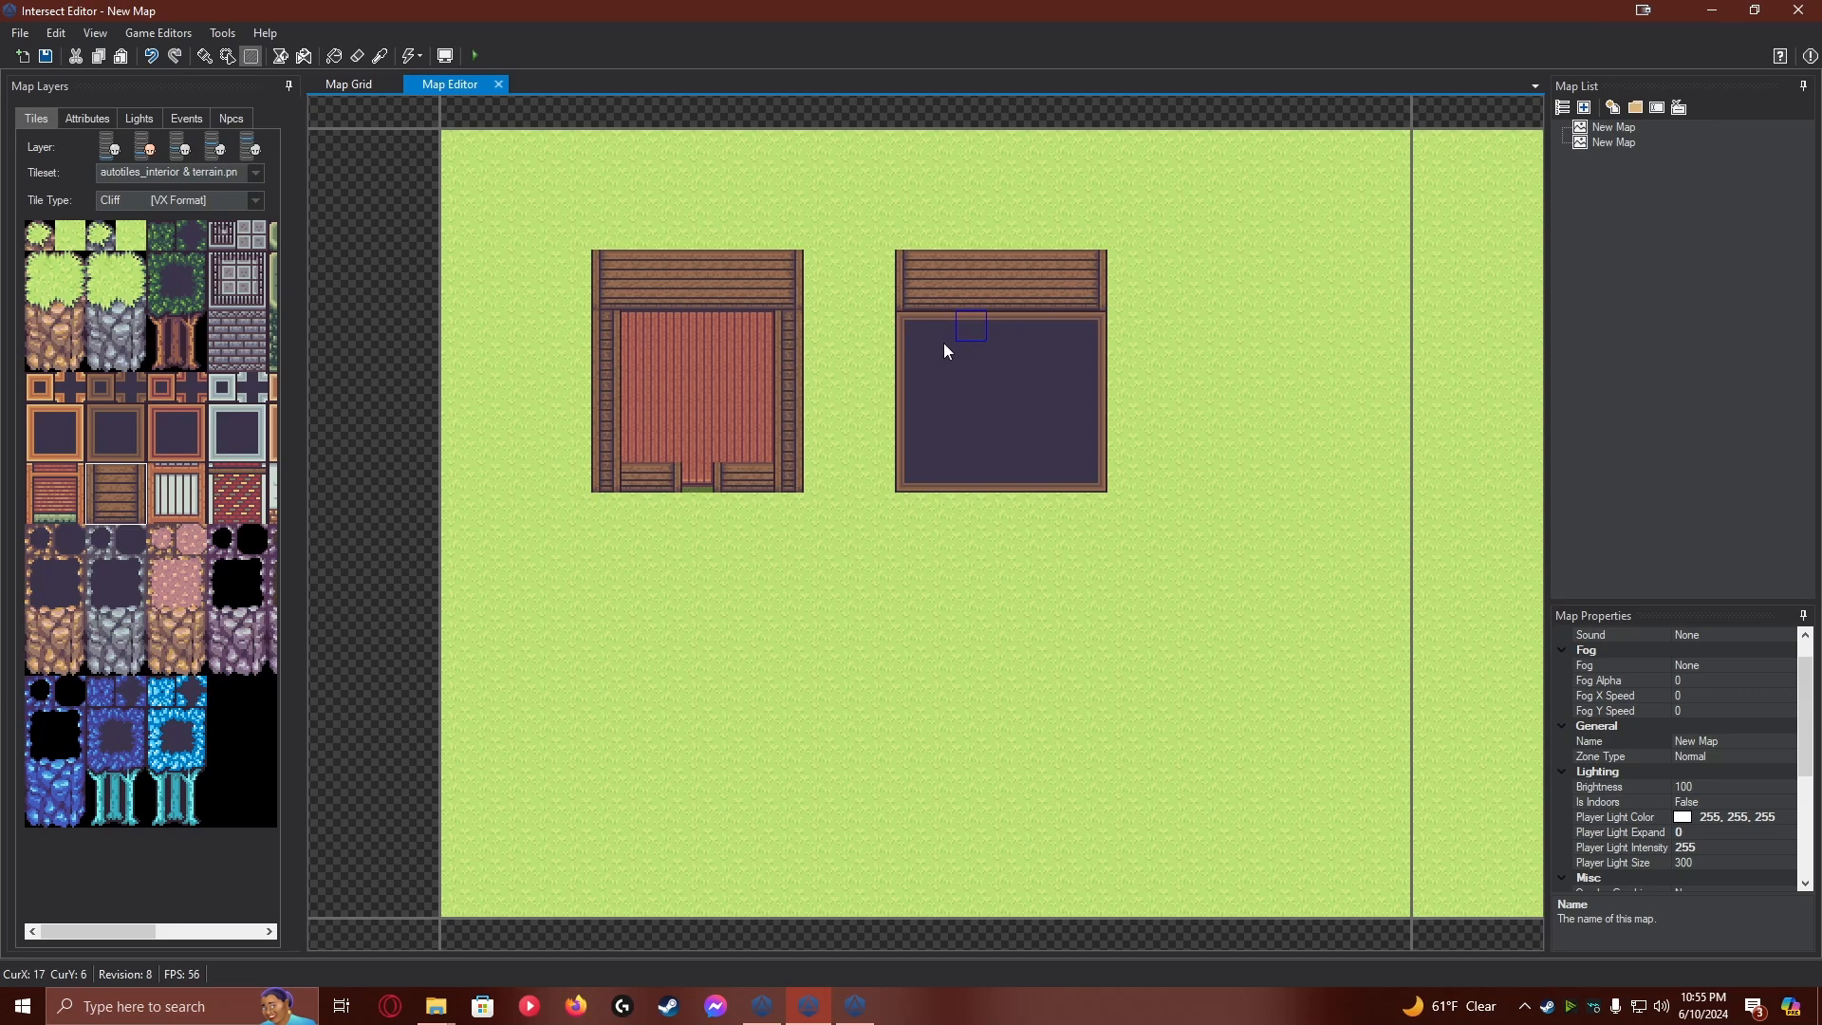
{"action": "mouse_move", "coordinate": [911, 323]}
{"action": "left_mouse_down"}
{"action": "mouse_move", "coordinate": [915, 467]}
{"action": "mouse_move", "coordinate": [945, 468]}
{"action": "mouse_move", "coordinate": [919, 478]}
{"action": "mouse_move", "coordinate": [1084, 475]}
{"action": "mouse_move", "coordinate": [1080, 334]}
{"action": "left_mouse_up"}
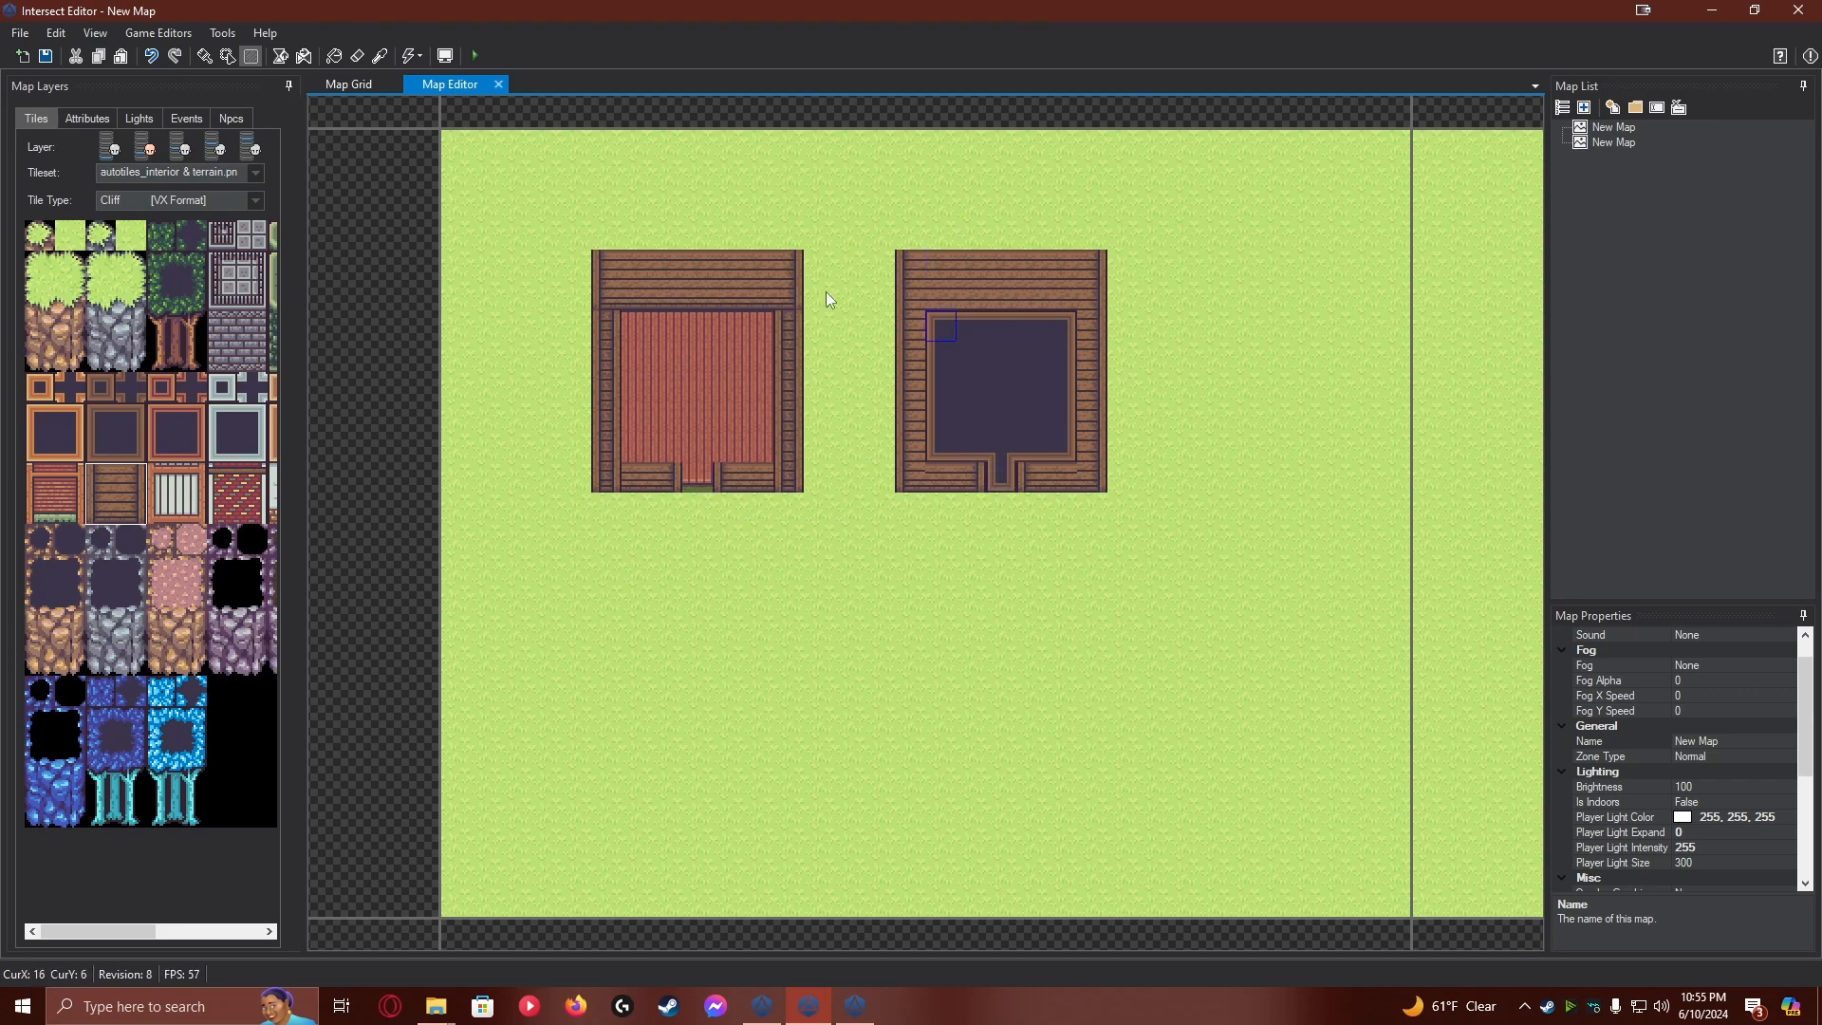
Look through the tileset images in the client's resources\tilesets folder, including Slanted Roofs.png and Custom Roofs.png, and return to the editor
{"action": "left_click", "coordinate": [436, 1006]}
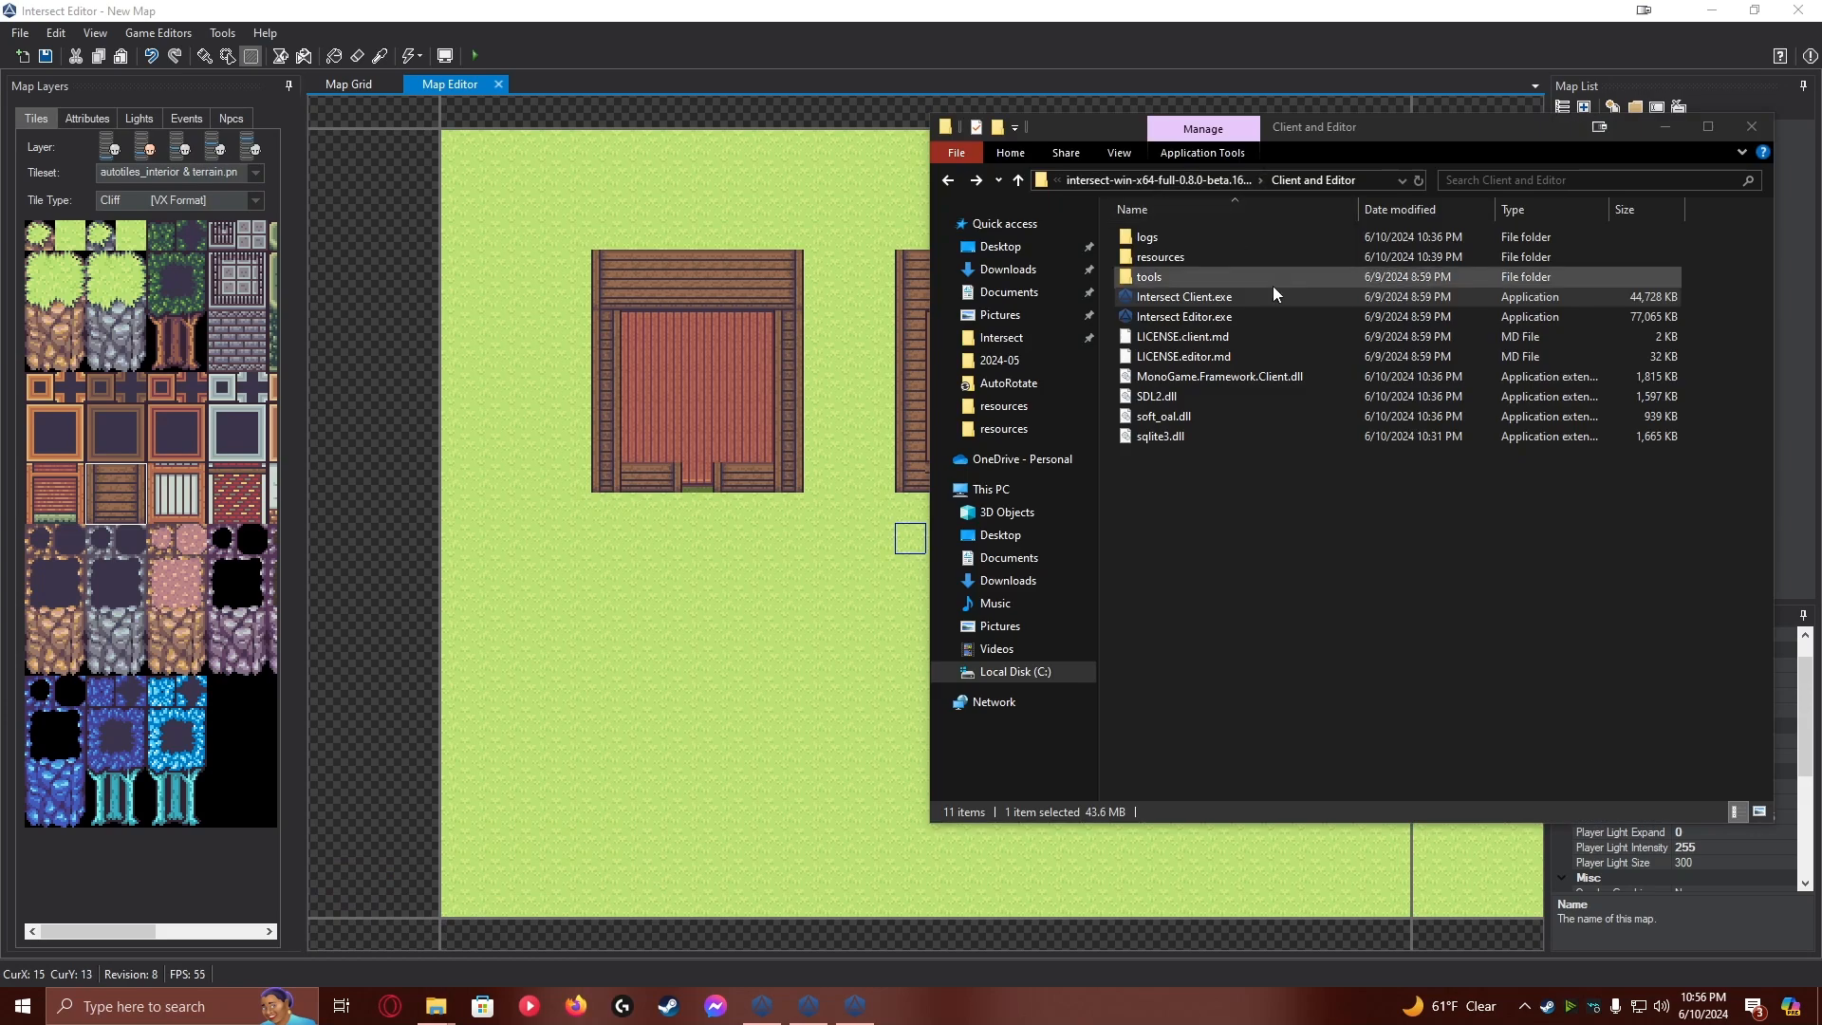
{"action": "double_click", "coordinate": [1194, 264]}
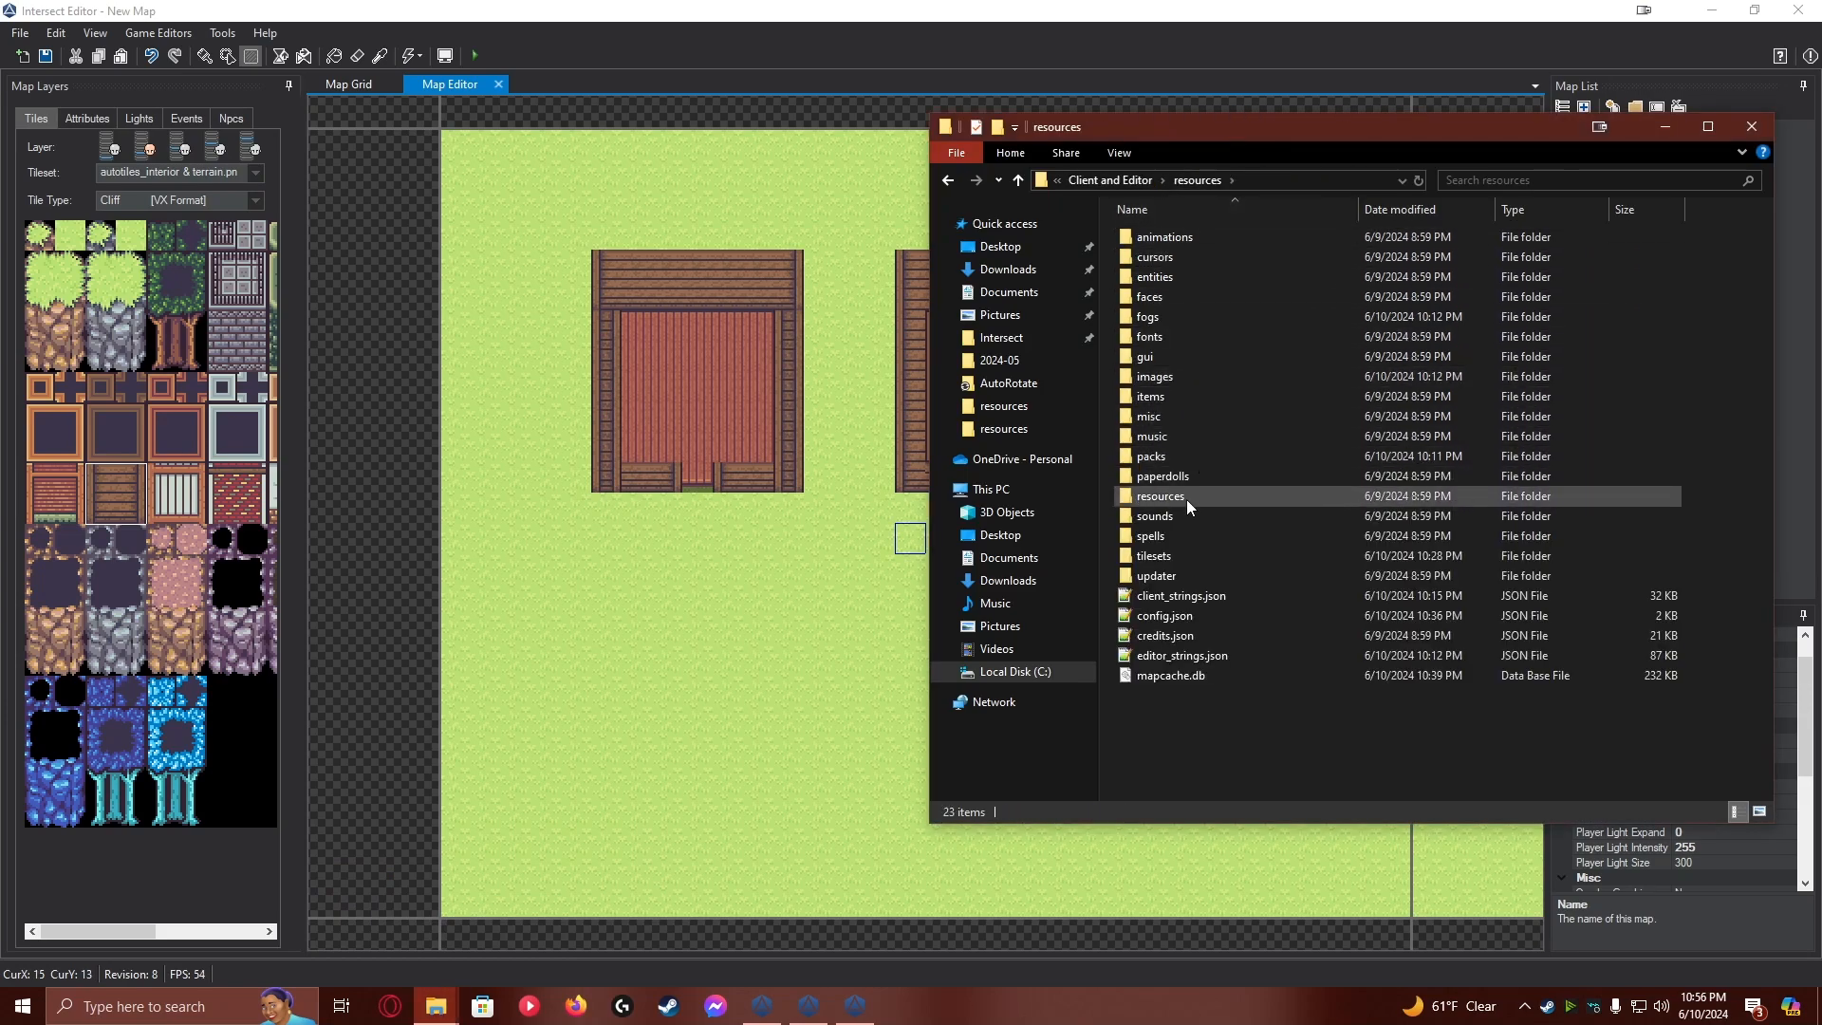
{"action": "double_click", "coordinate": [1181, 554]}
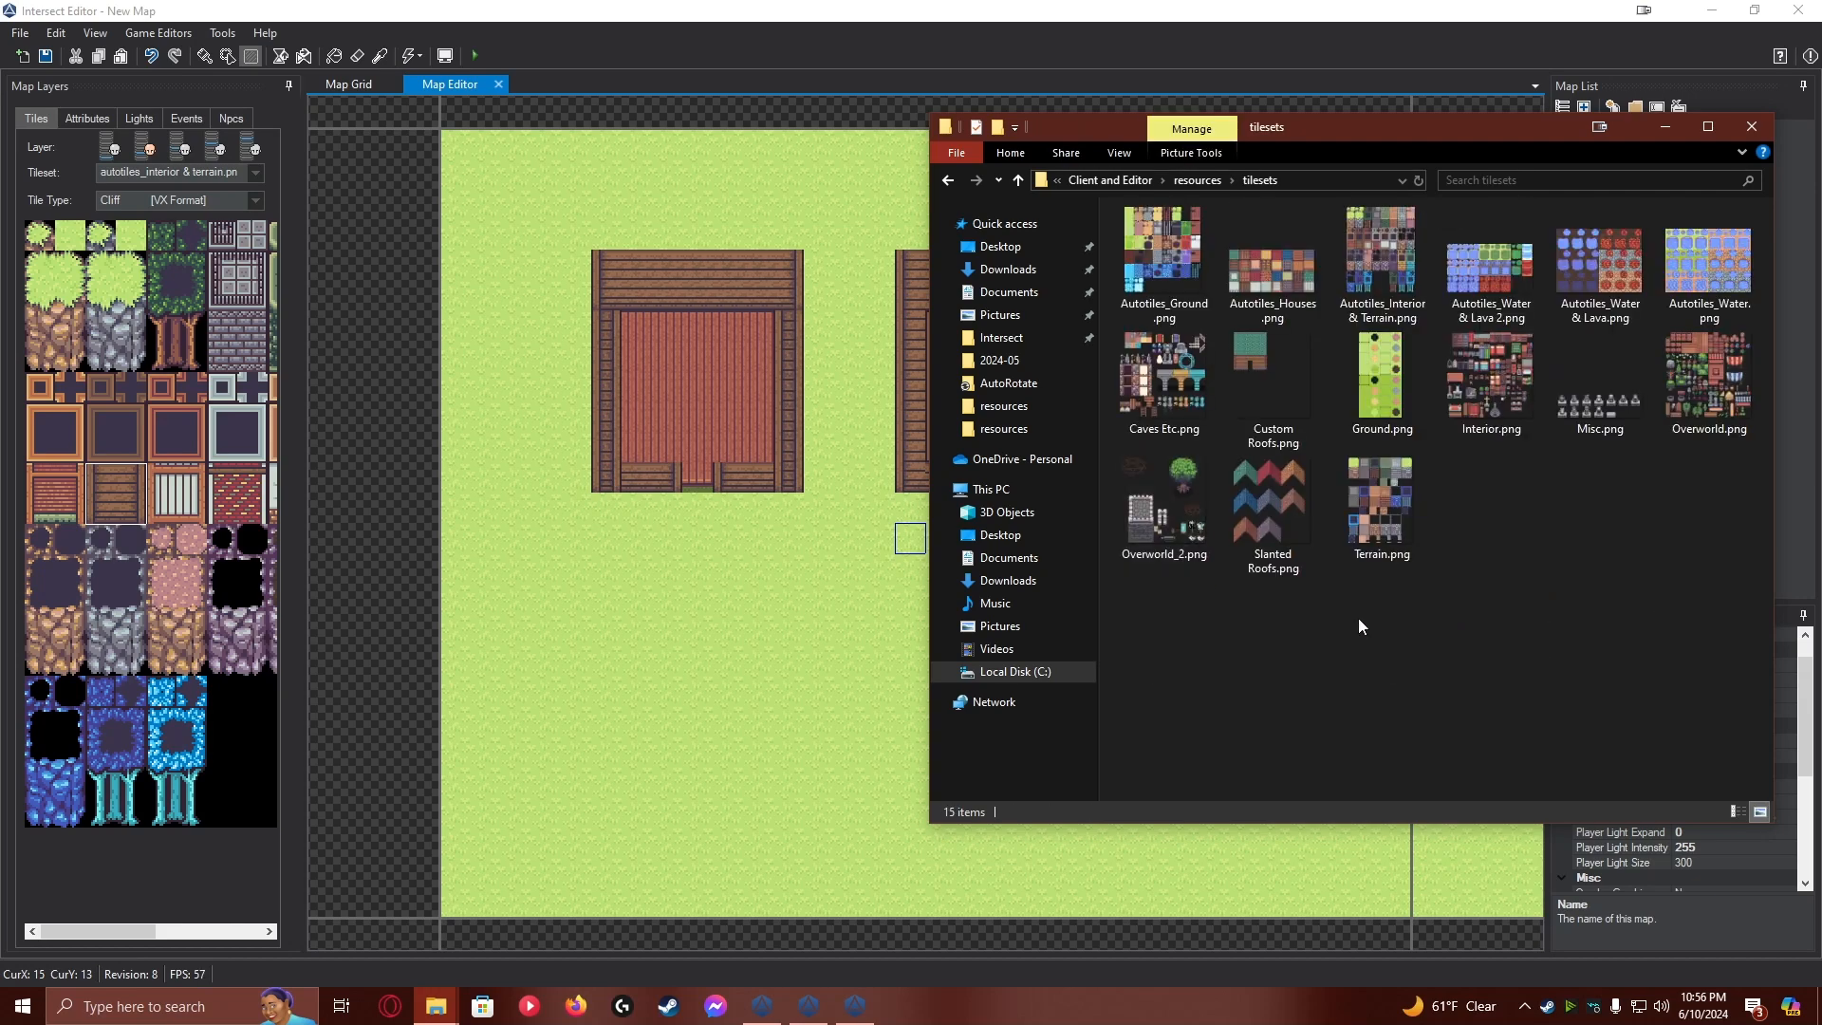
{"action": "mouse_move", "coordinate": [1288, 509]}
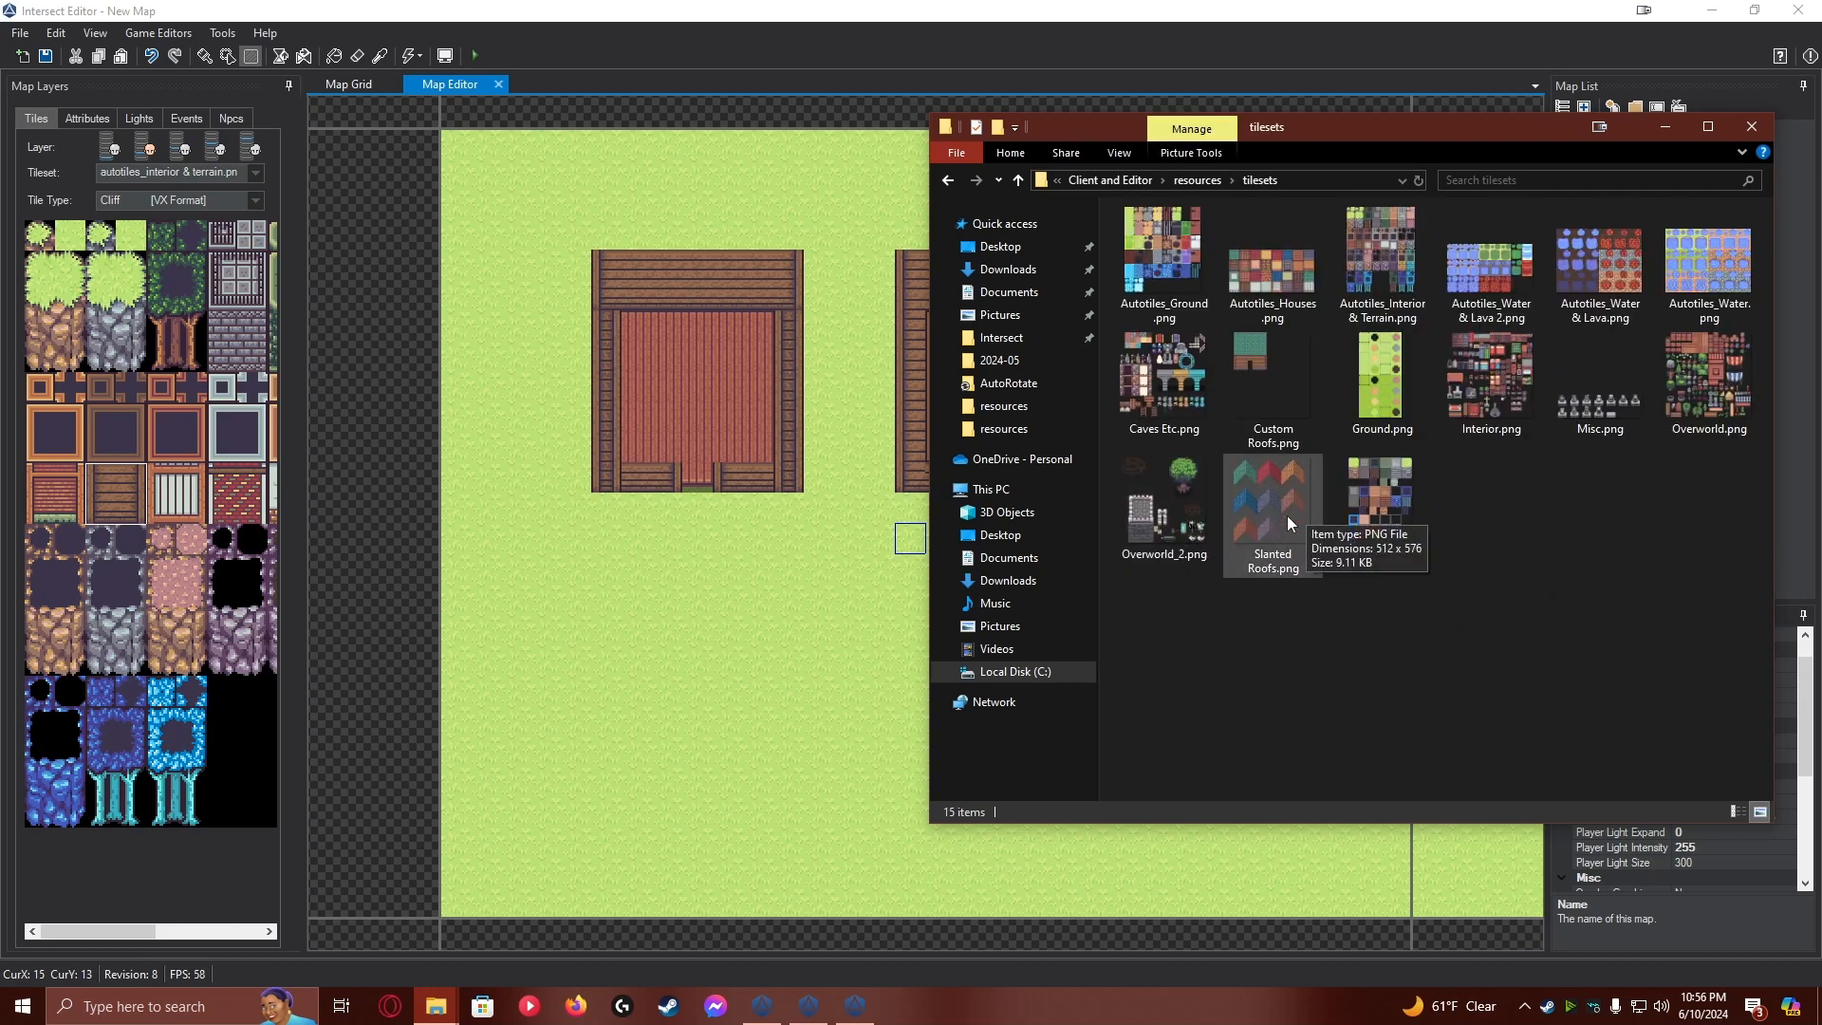
{"action": "mouse_move", "coordinate": [1267, 379]}
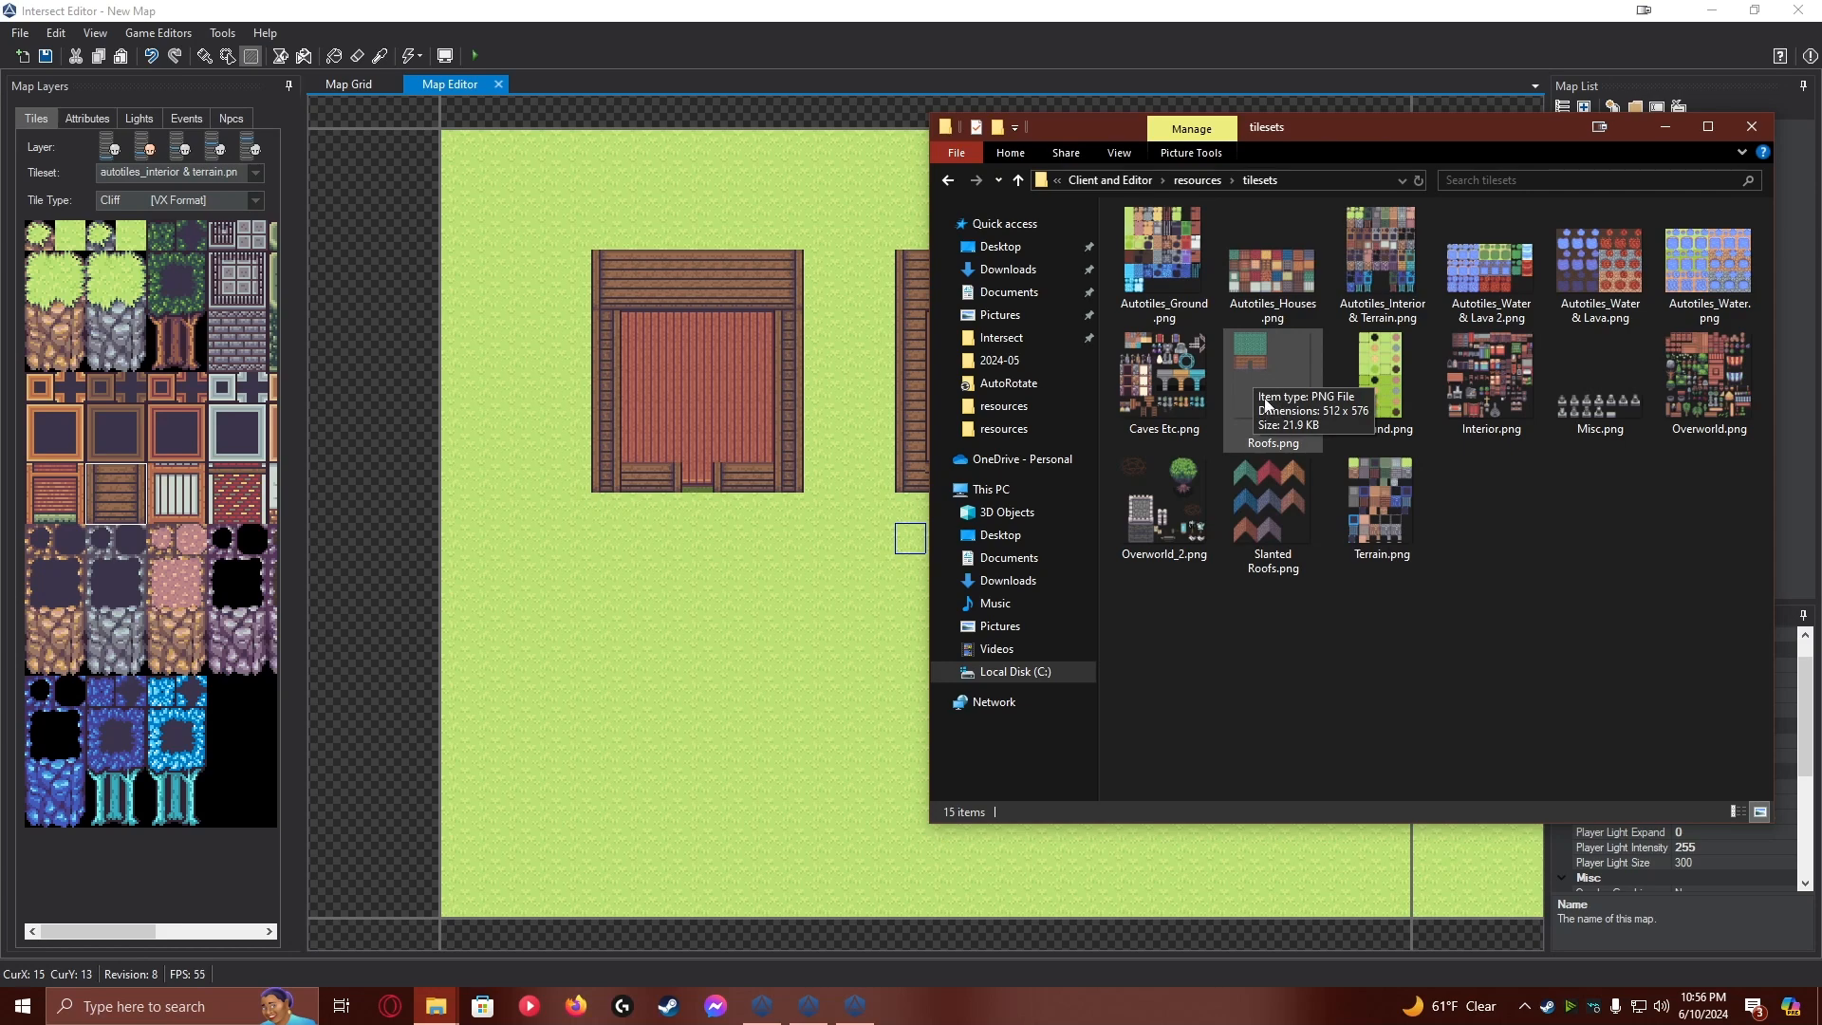
{"action": "left_click", "coordinate": [1359, 38]}
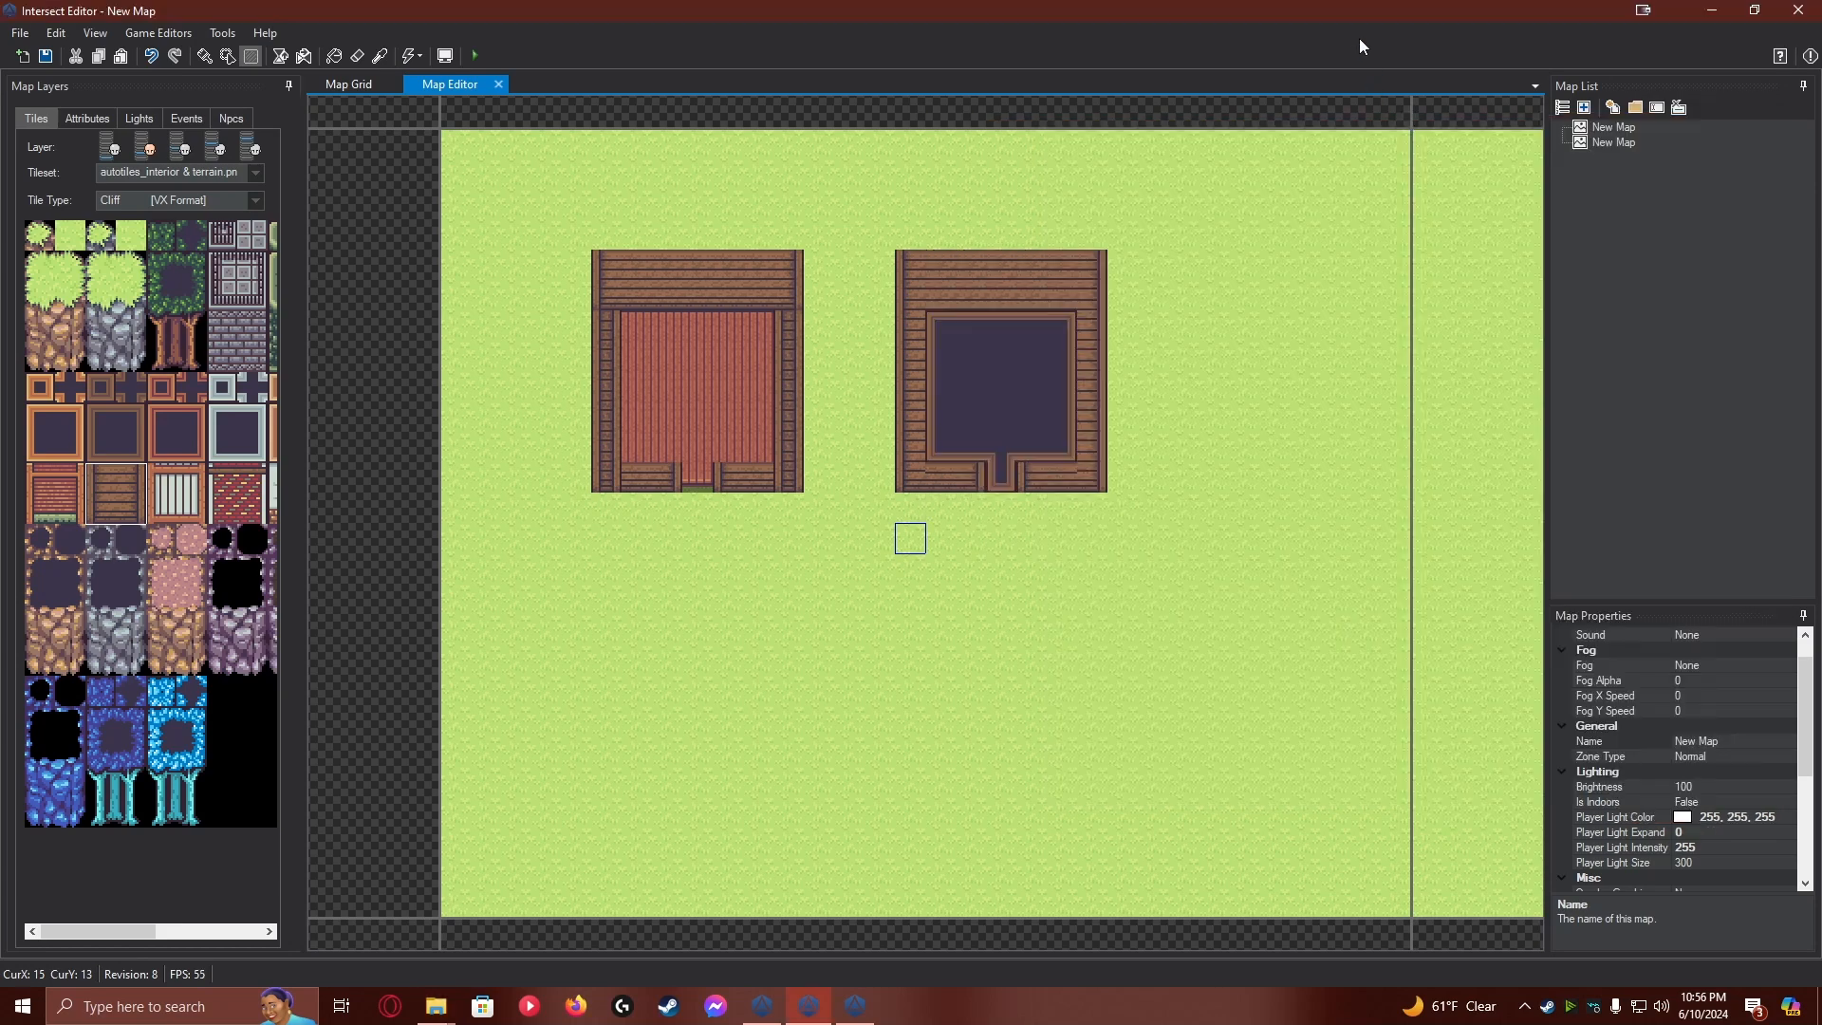
Cover the upper part of the new house with a 7 by 6 tile green roof from autotiles_houses.png on the fourth layer
{"action": "left_click", "coordinate": [217, 149]}
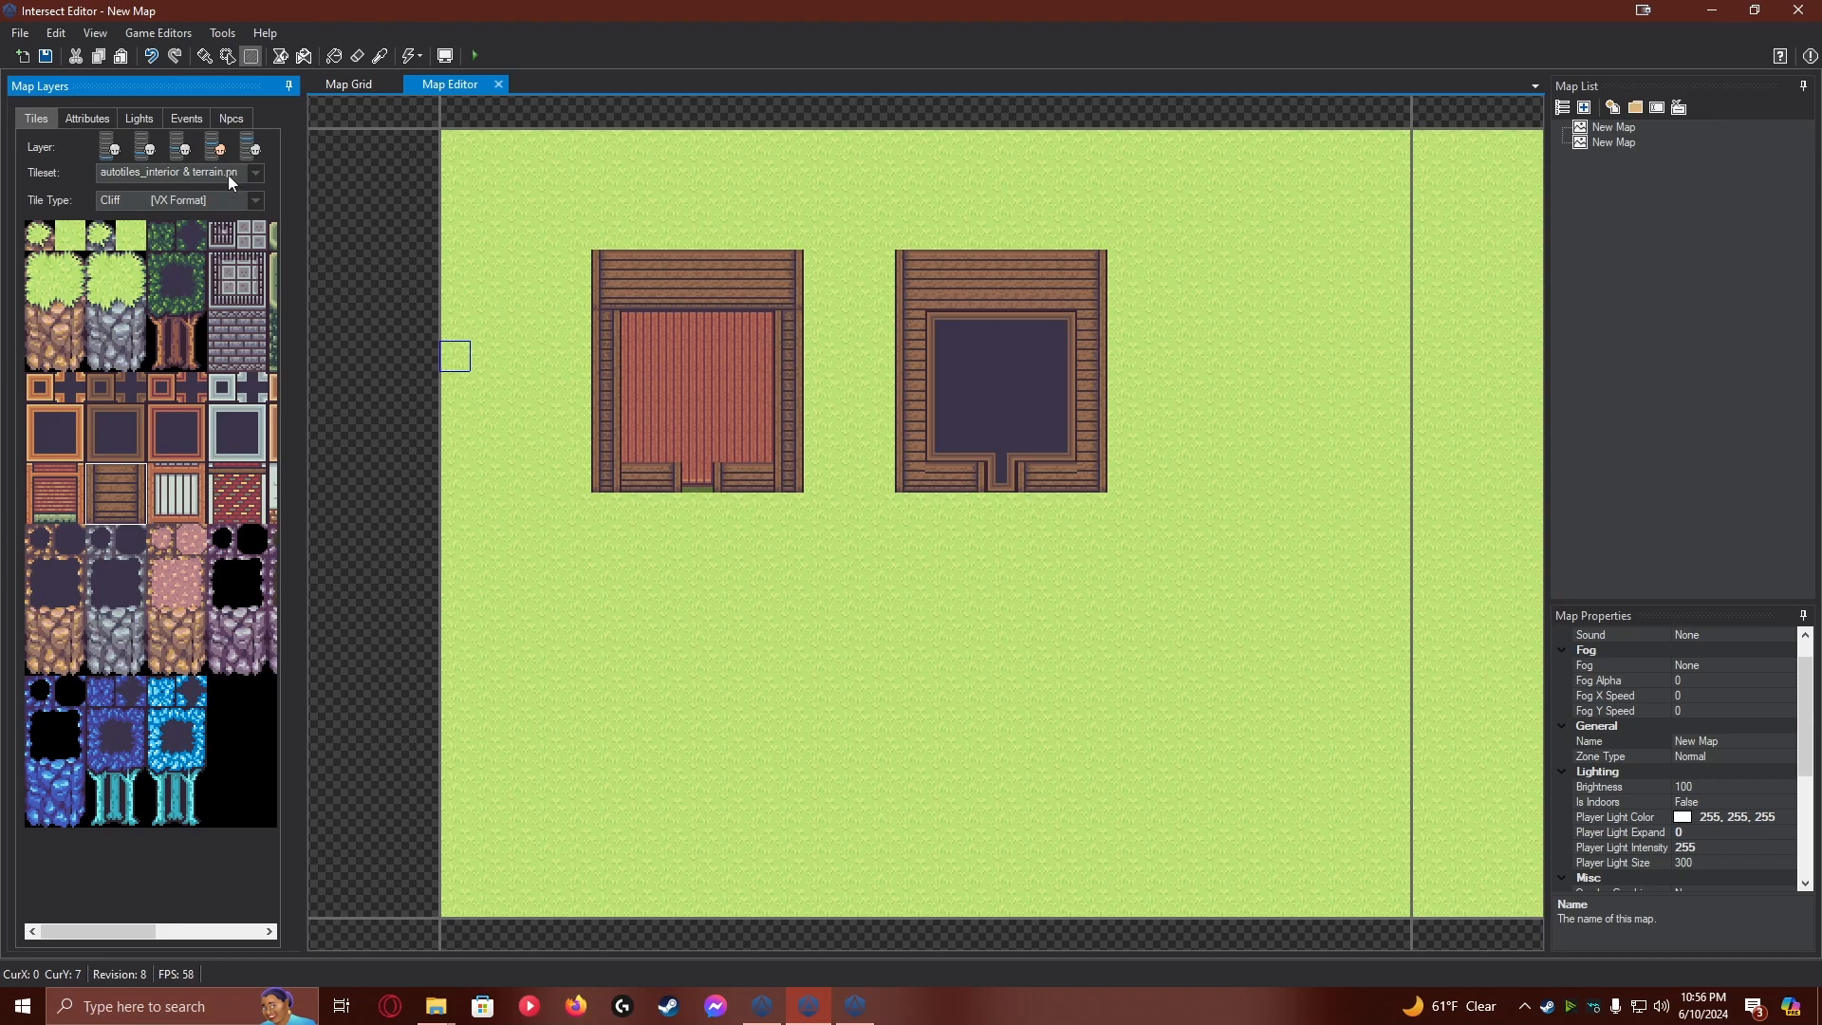
{"action": "left_click", "coordinate": [200, 175]}
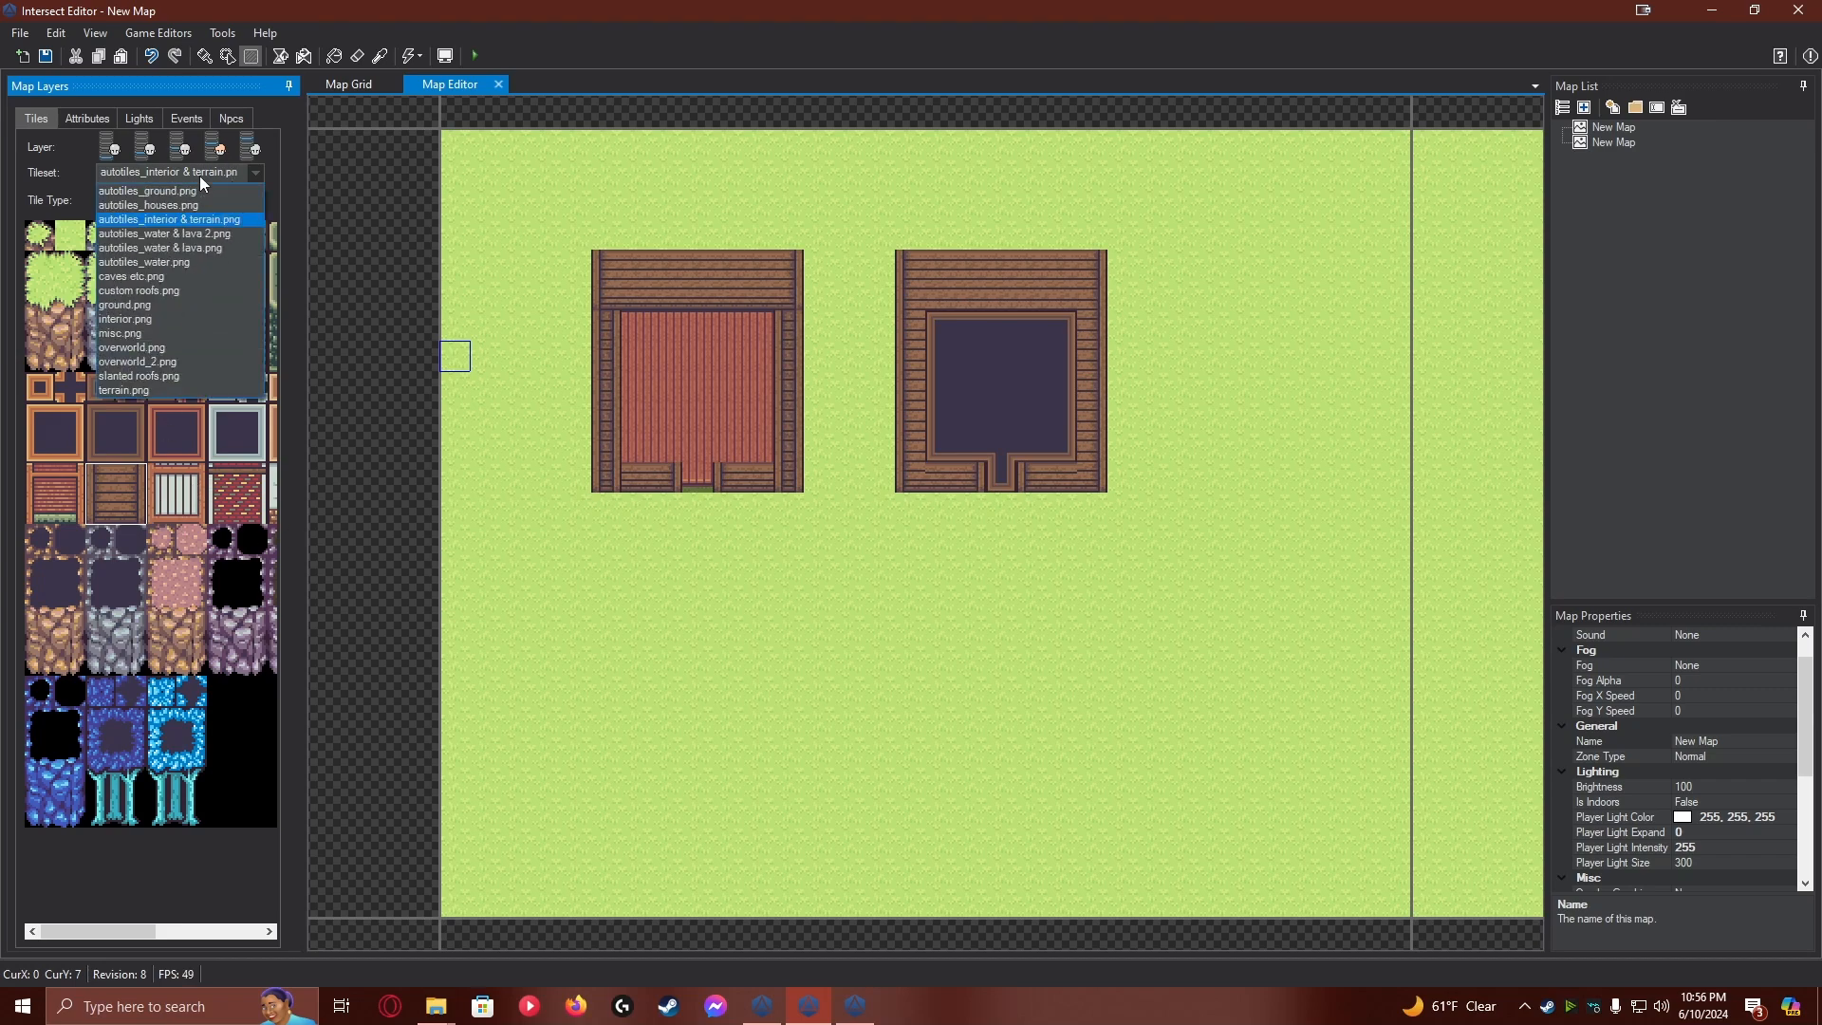
{"action": "left_click", "coordinate": [218, 207]}
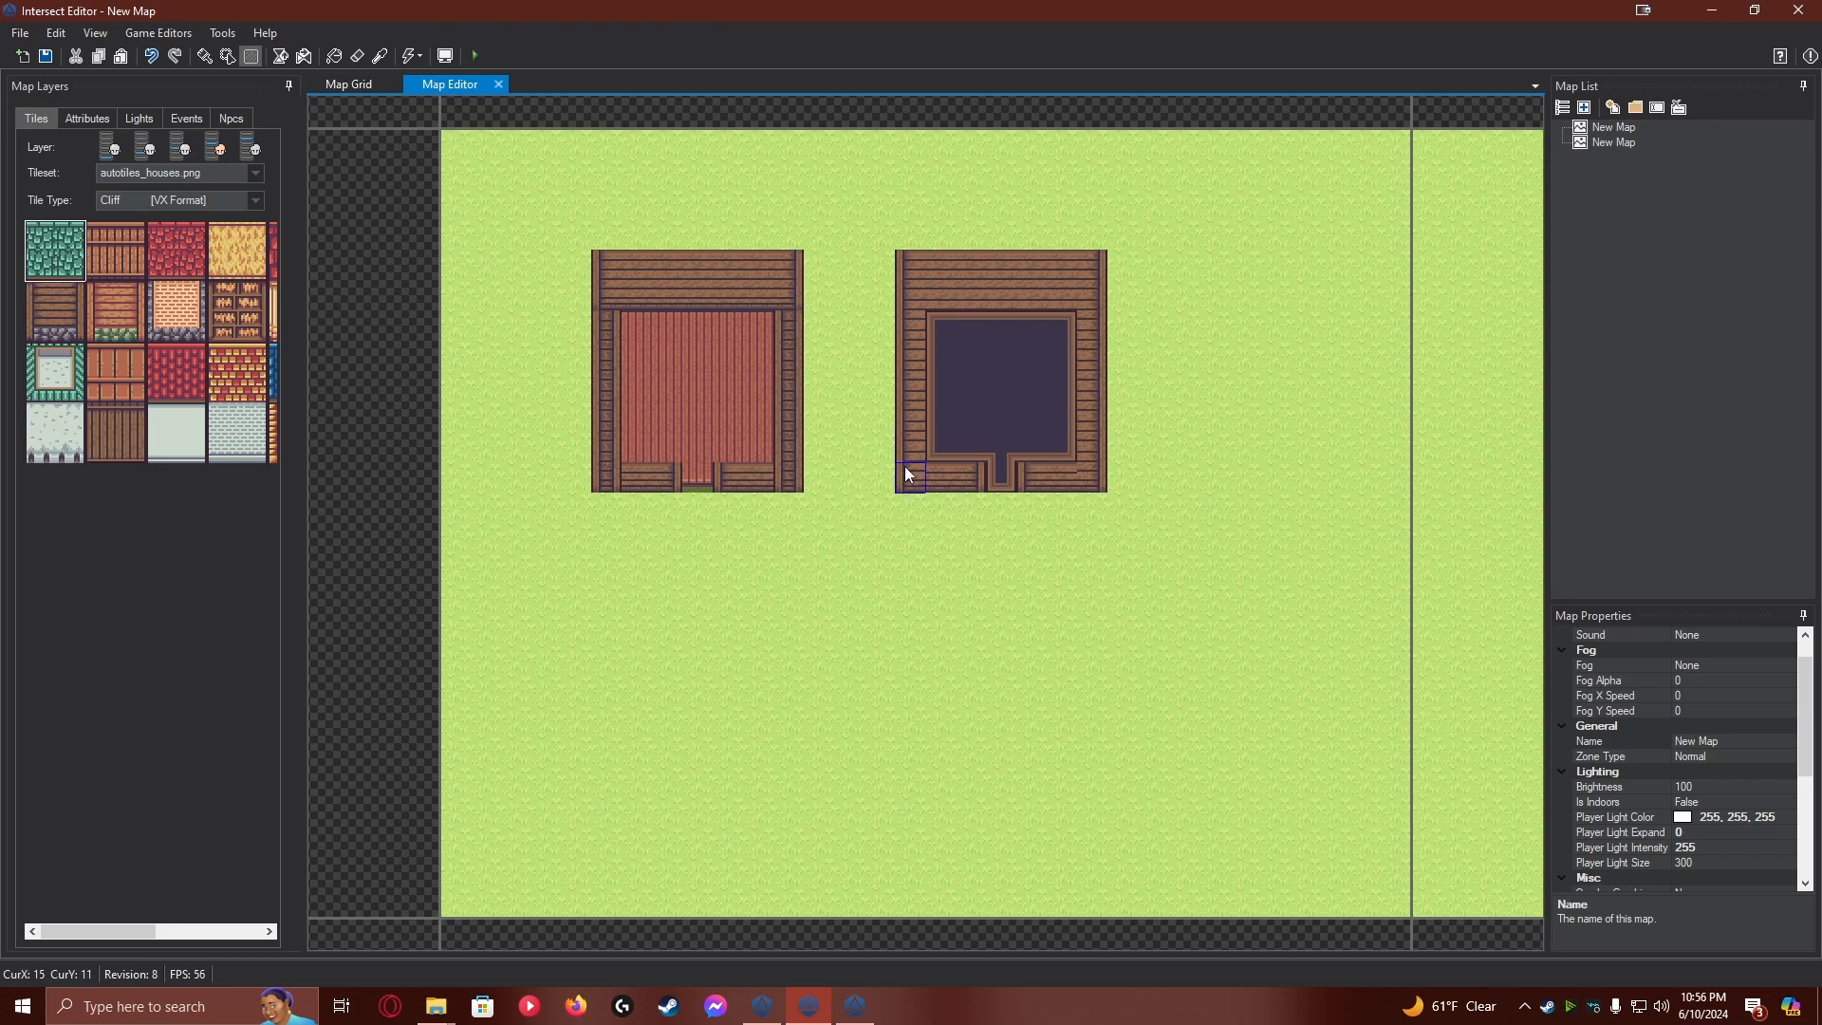
{"action": "mouse_move", "coordinate": [915, 260]}
{"action": "left_mouse_down"}
{"action": "mouse_move", "coordinate": [1096, 263]}
{"action": "mouse_move", "coordinate": [1099, 413]}
{"action": "left_mouse_up"}
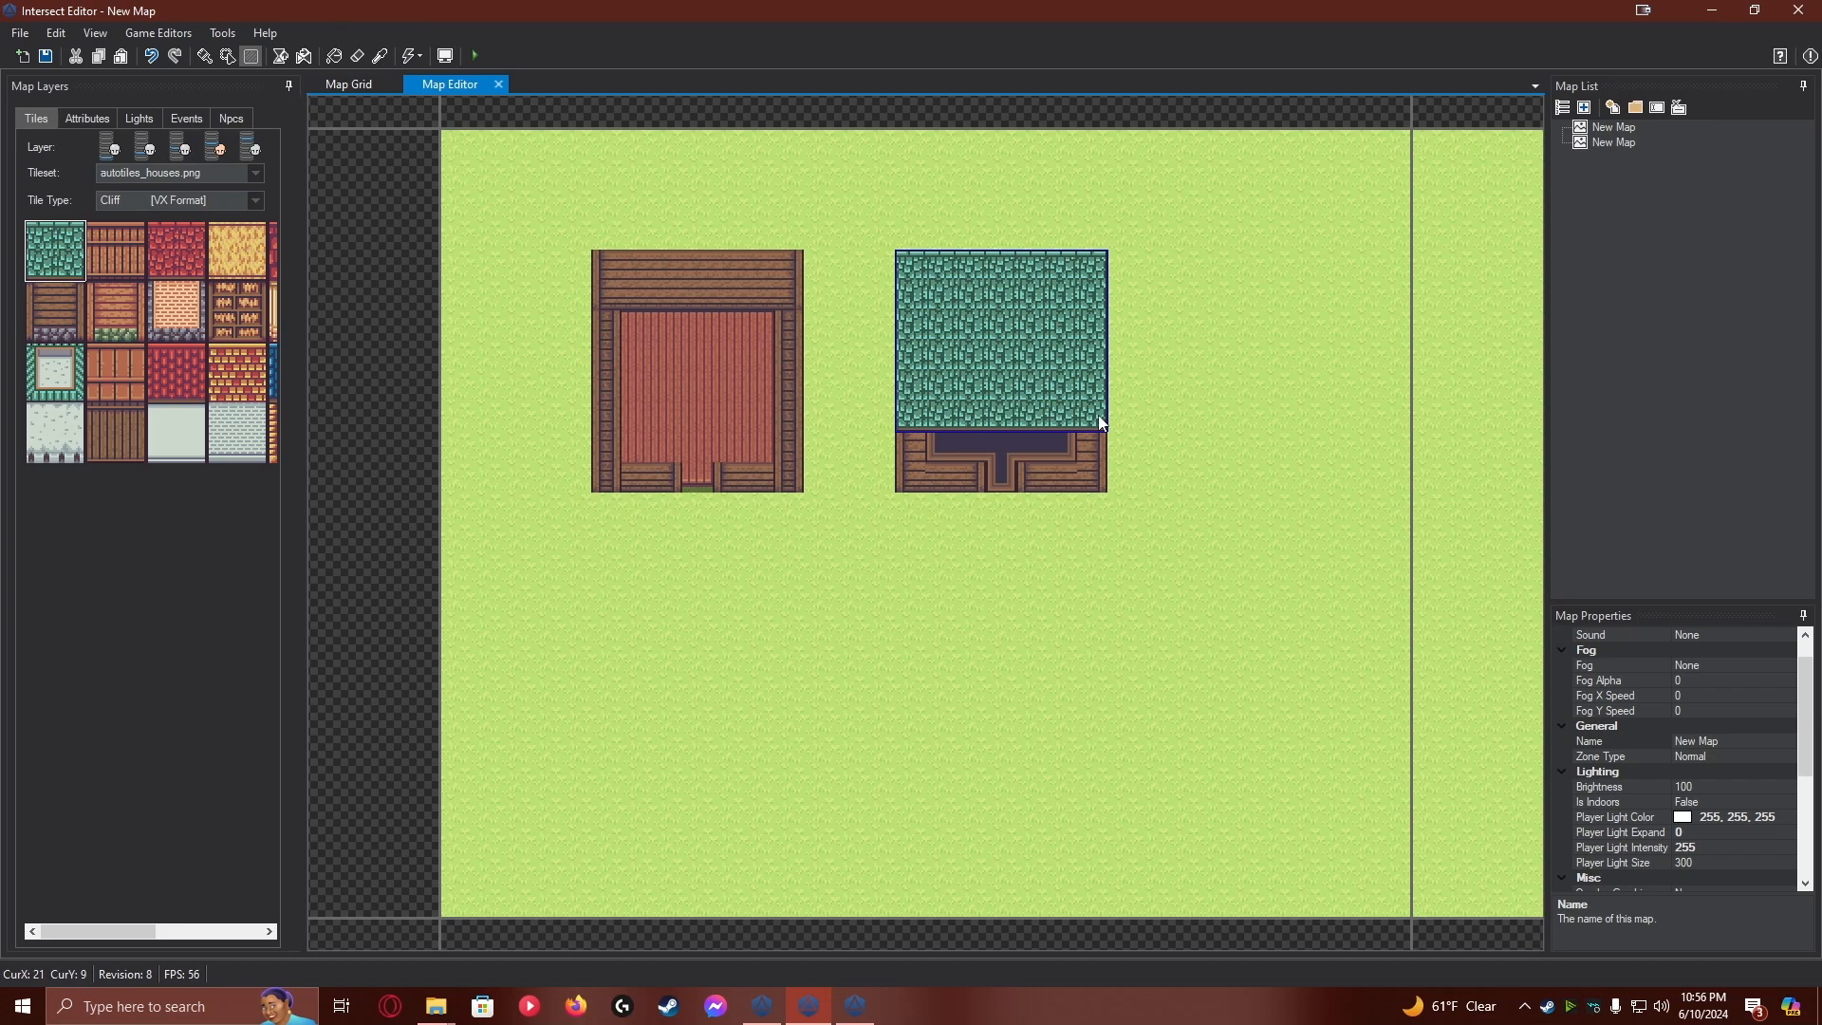
{"action": "left_click_drag", "start_coordinate": [1097, 414], "coordinate": [1097, 413]}
Add wooden front walls with a stone base below the green roof, 3 by 2 tiles on each side of the door gap
{"action": "left_click", "coordinate": [28, 298]}
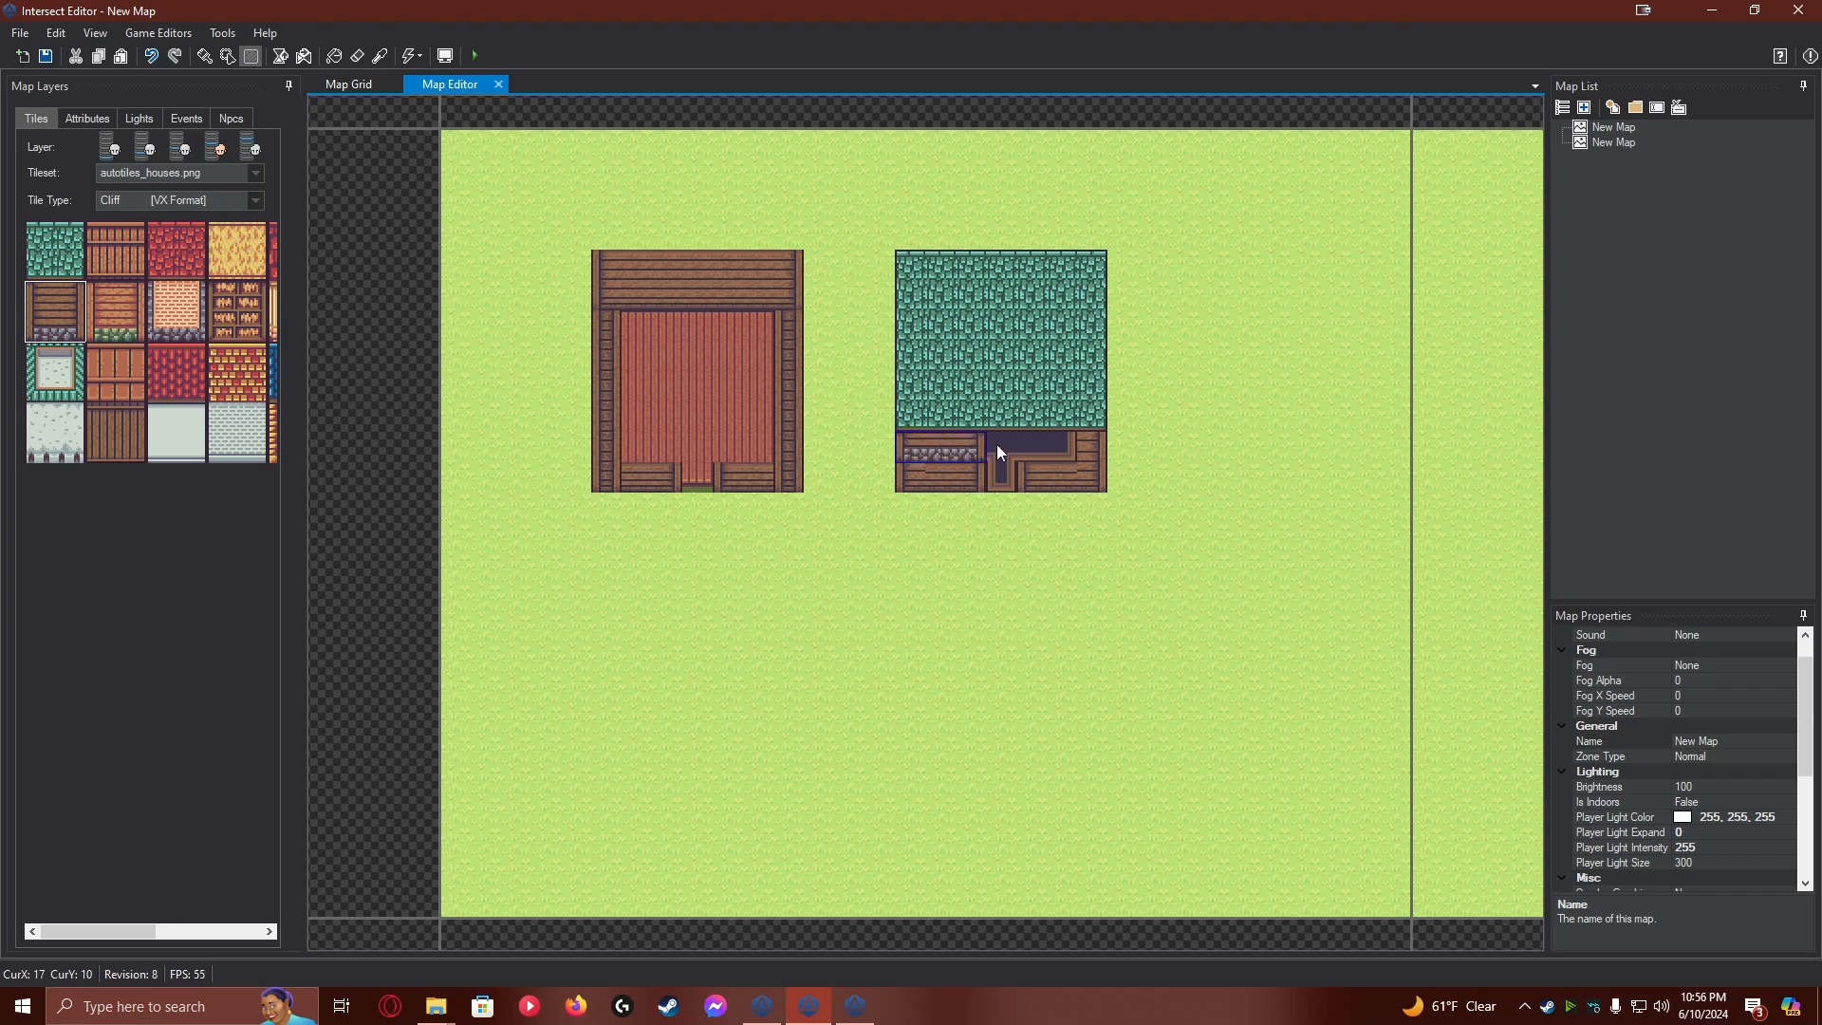
{"action": "left_click_drag", "start_coordinate": [1089, 475], "coordinate": [1089, 471]}
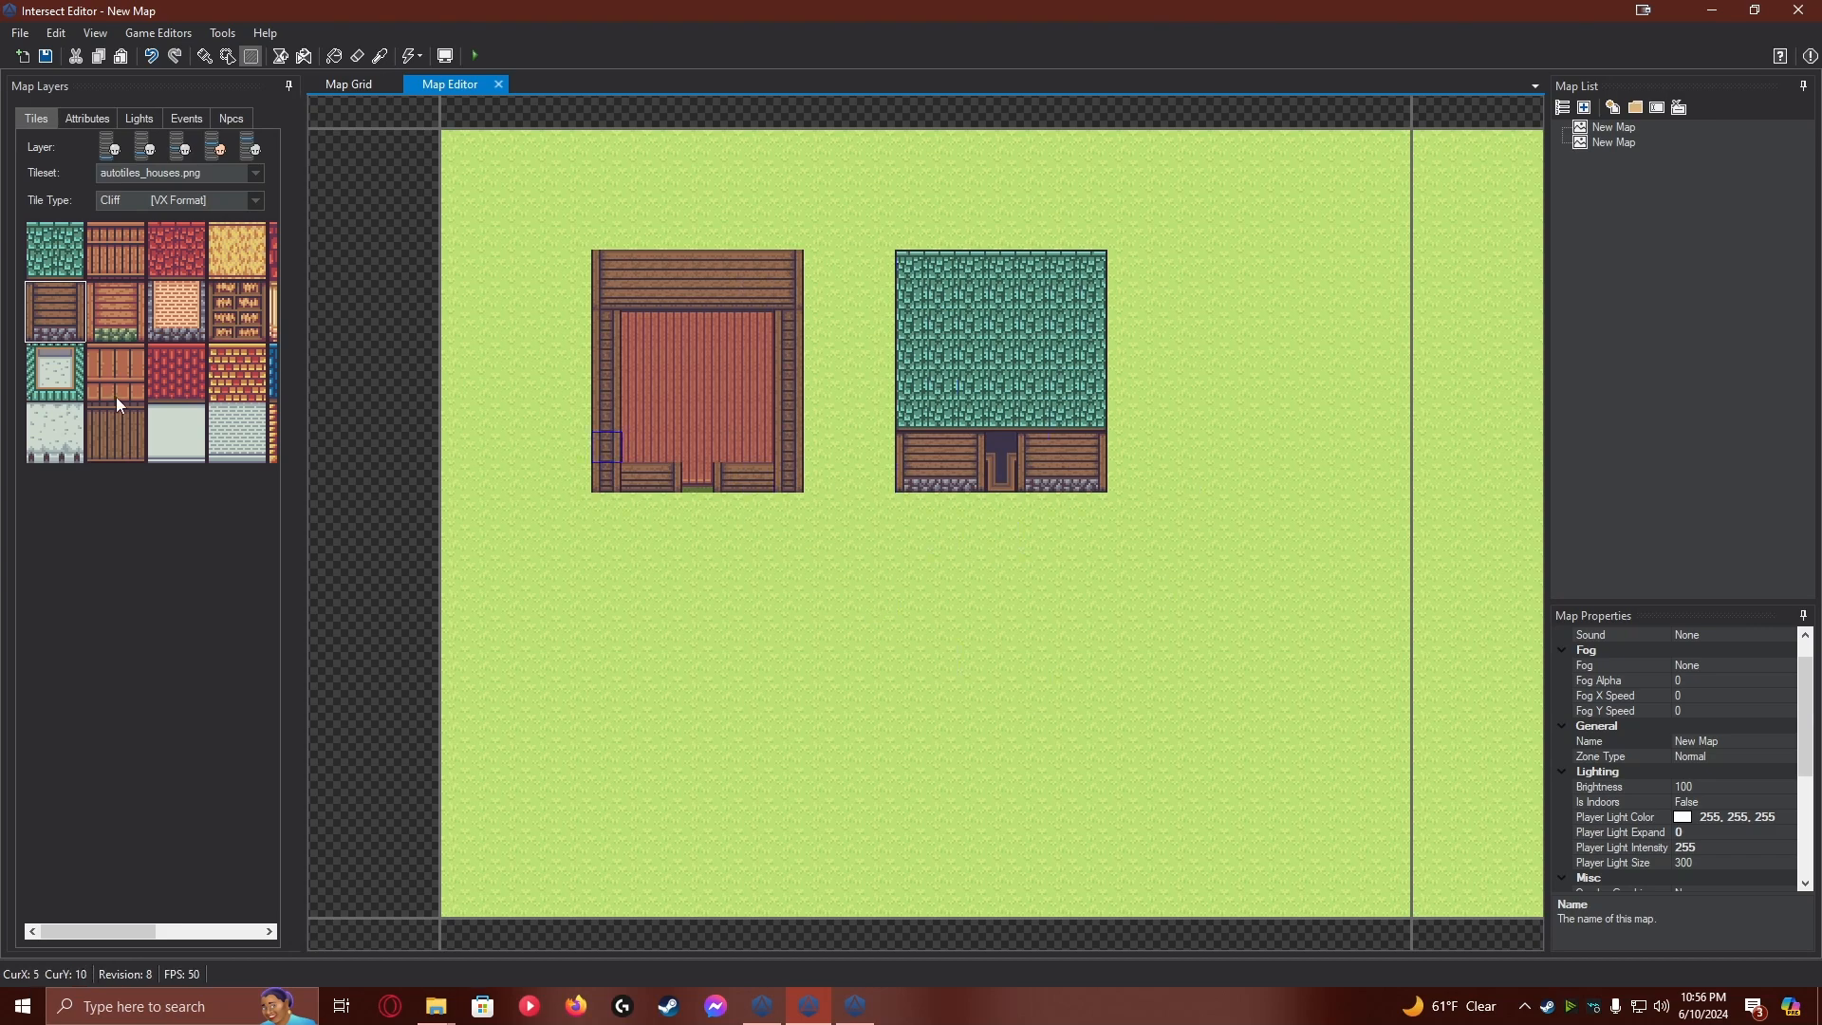
Capture a region screenshot of the new green-roofed house, from the roof's upper corner to the wall's opposite lower corner
{"action": "left_click", "coordinate": [135, 600]}
{"action": "key", "text": "ctrl+Print"}
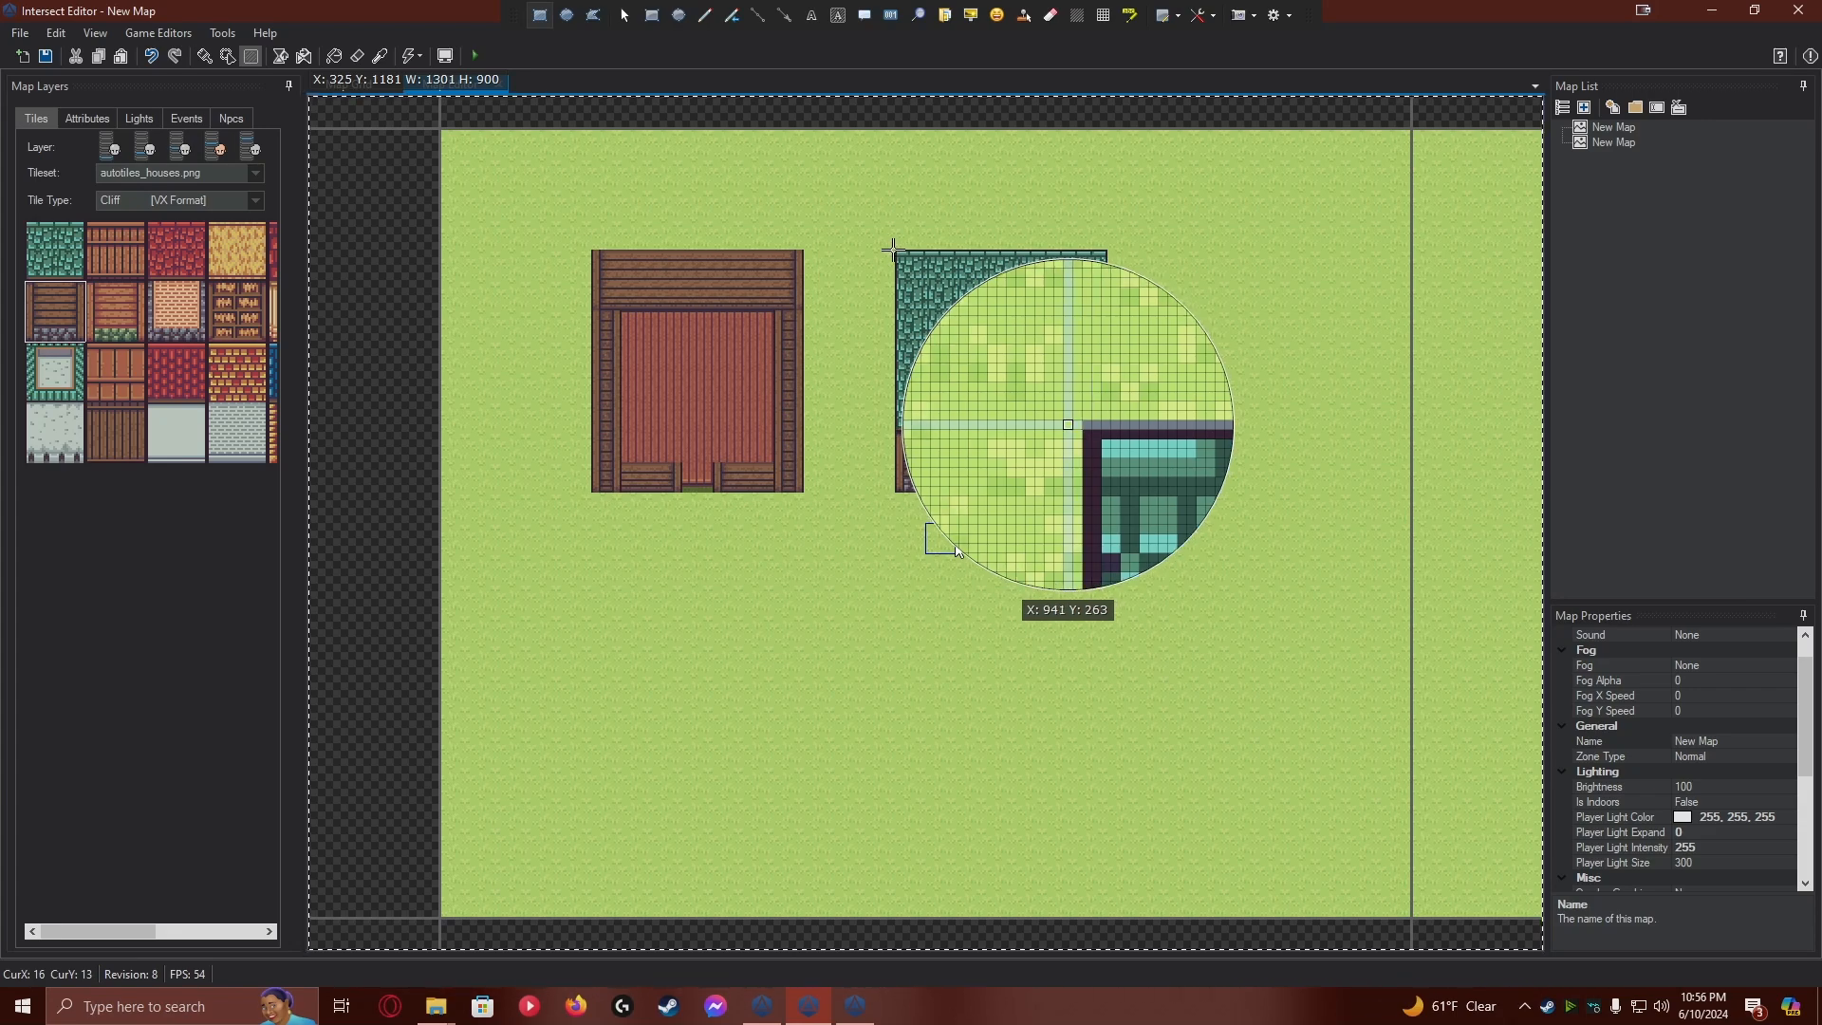
{"action": "left_click_drag", "start_coordinate": [896, 250], "coordinate": [1107, 492]}
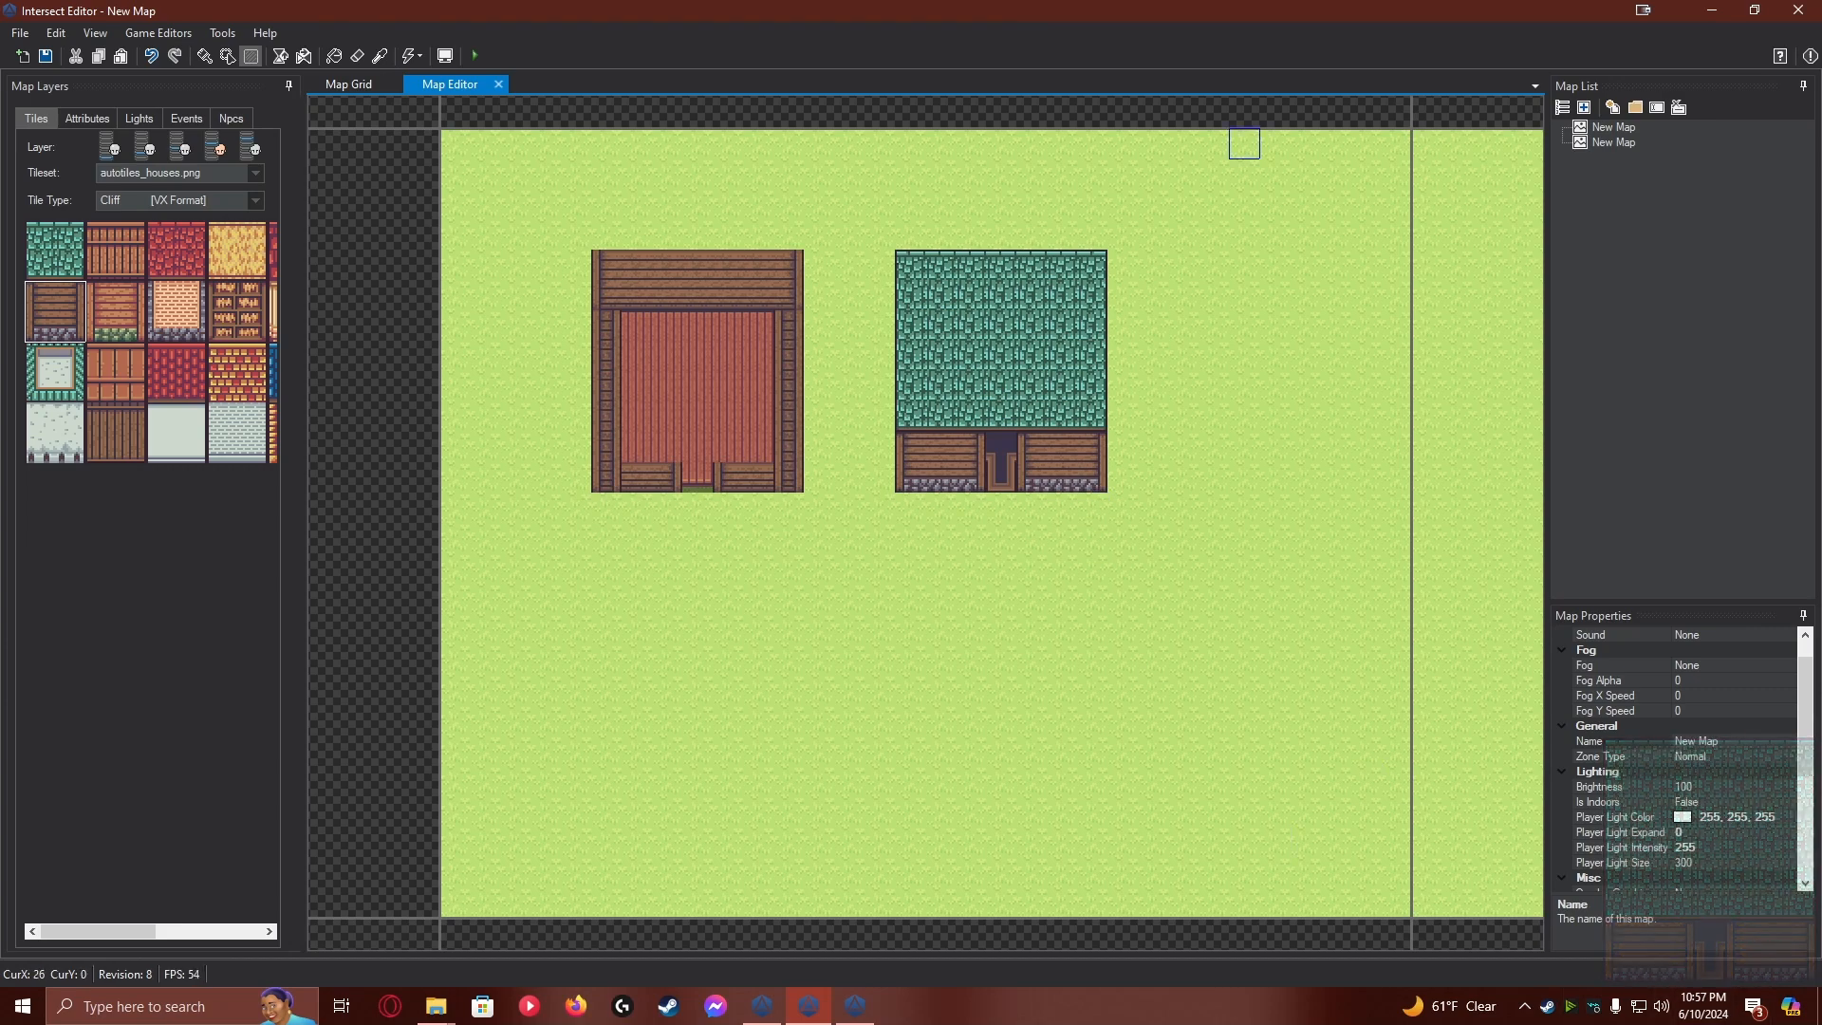
Switch to the client's resources\tilesets folder and open Custom Roofs.png in GIMP
{"action": "mouse_move", "coordinate": [435, 1006]}
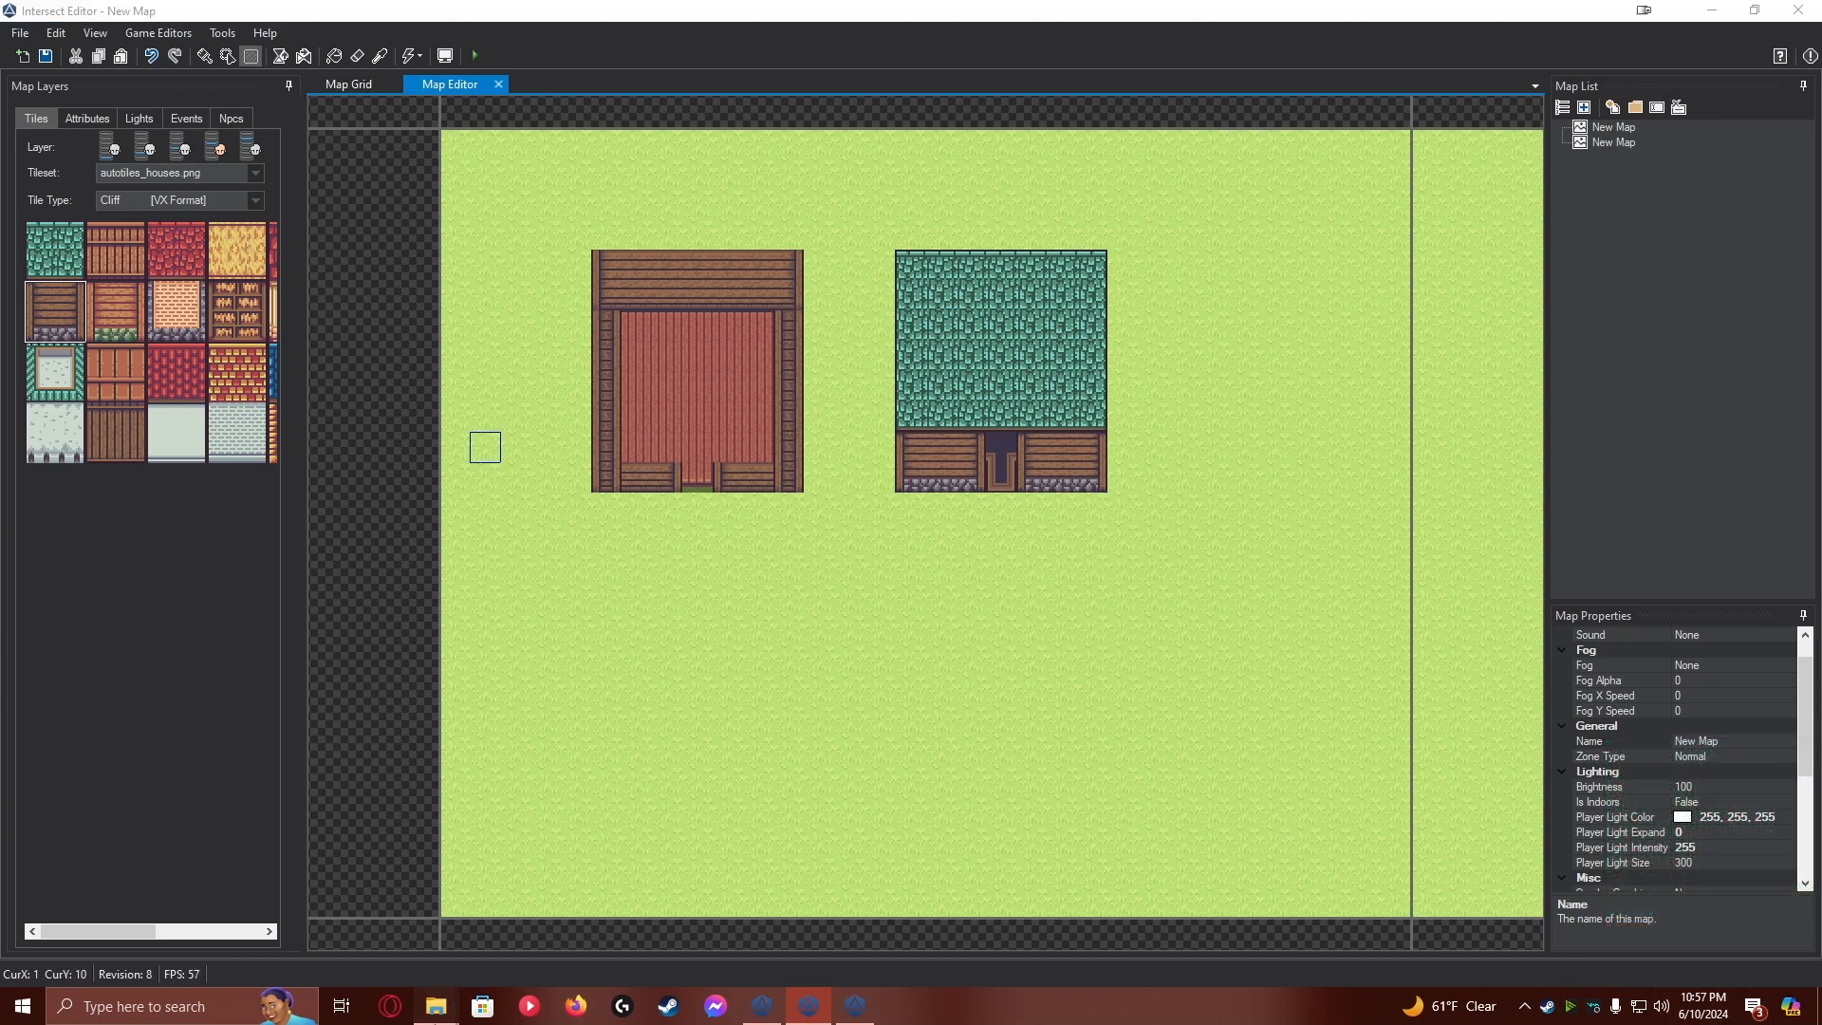
{"action": "left_click", "coordinate": [315, 920]}
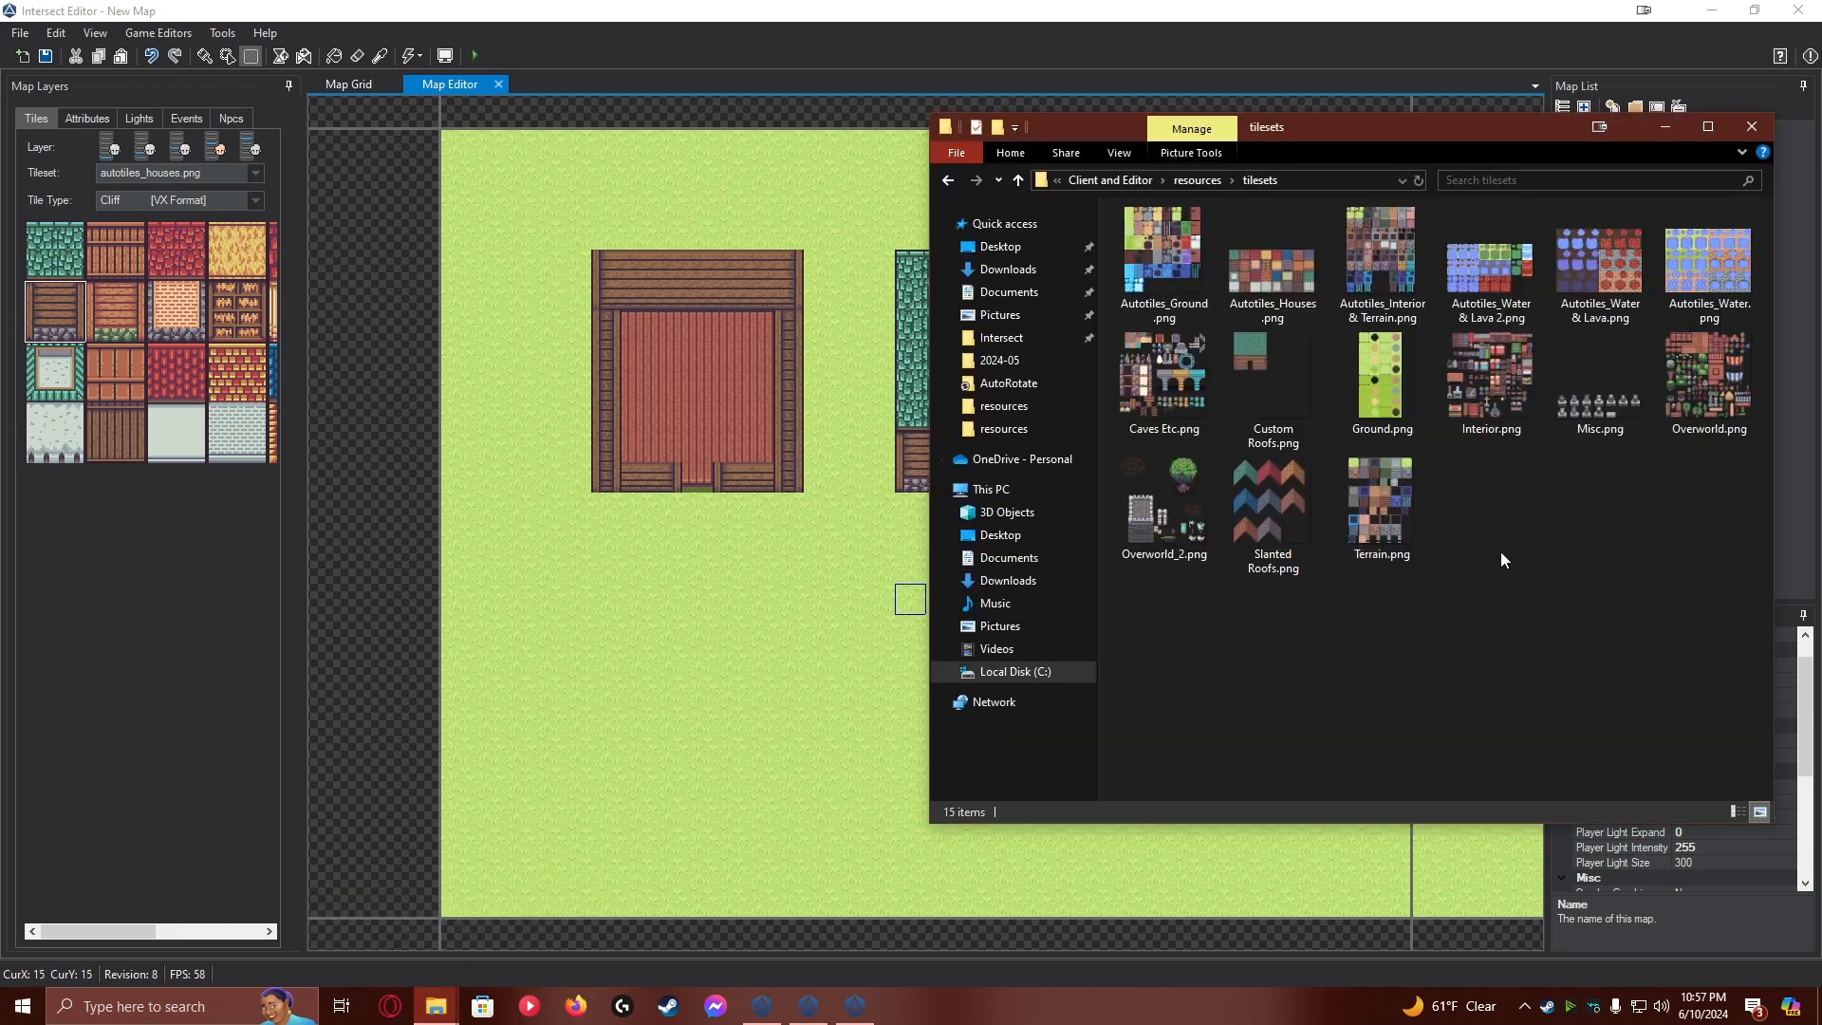
{"action": "right_click", "coordinate": [1279, 376]}
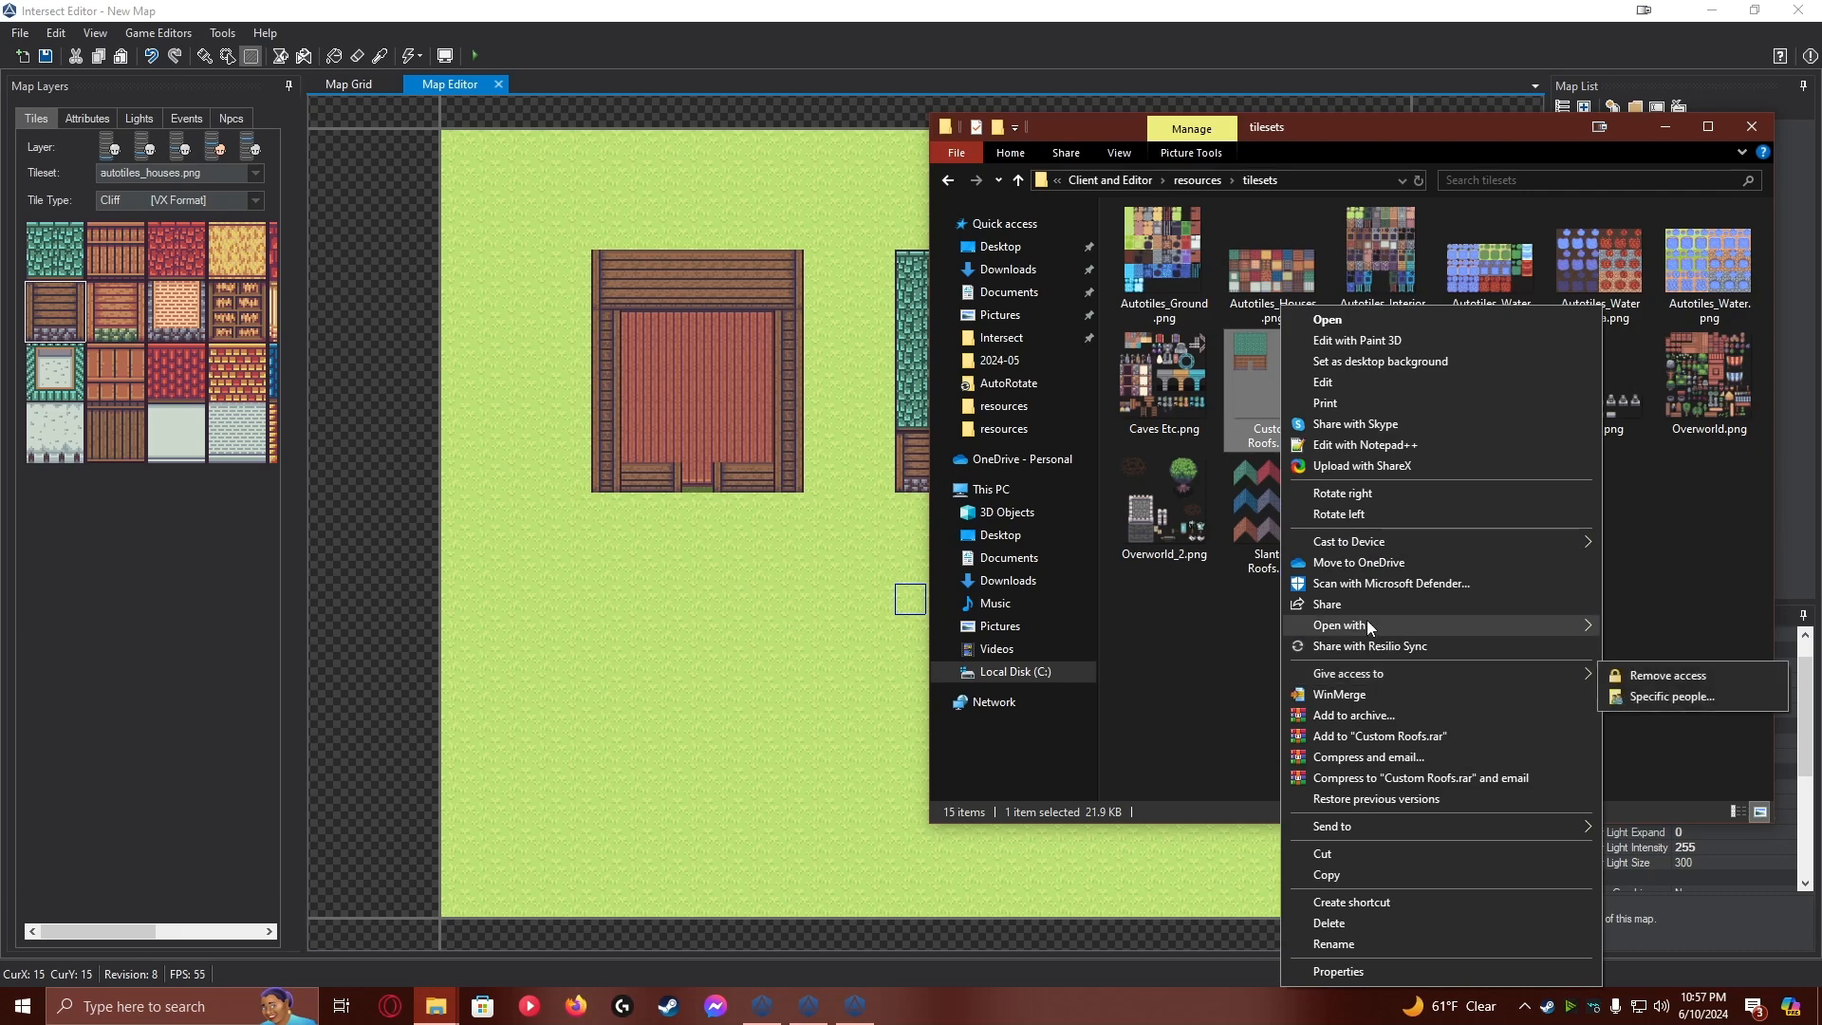
{"action": "mouse_move", "coordinate": [1366, 622]}
{"action": "left_click", "coordinate": [1107, 649]}
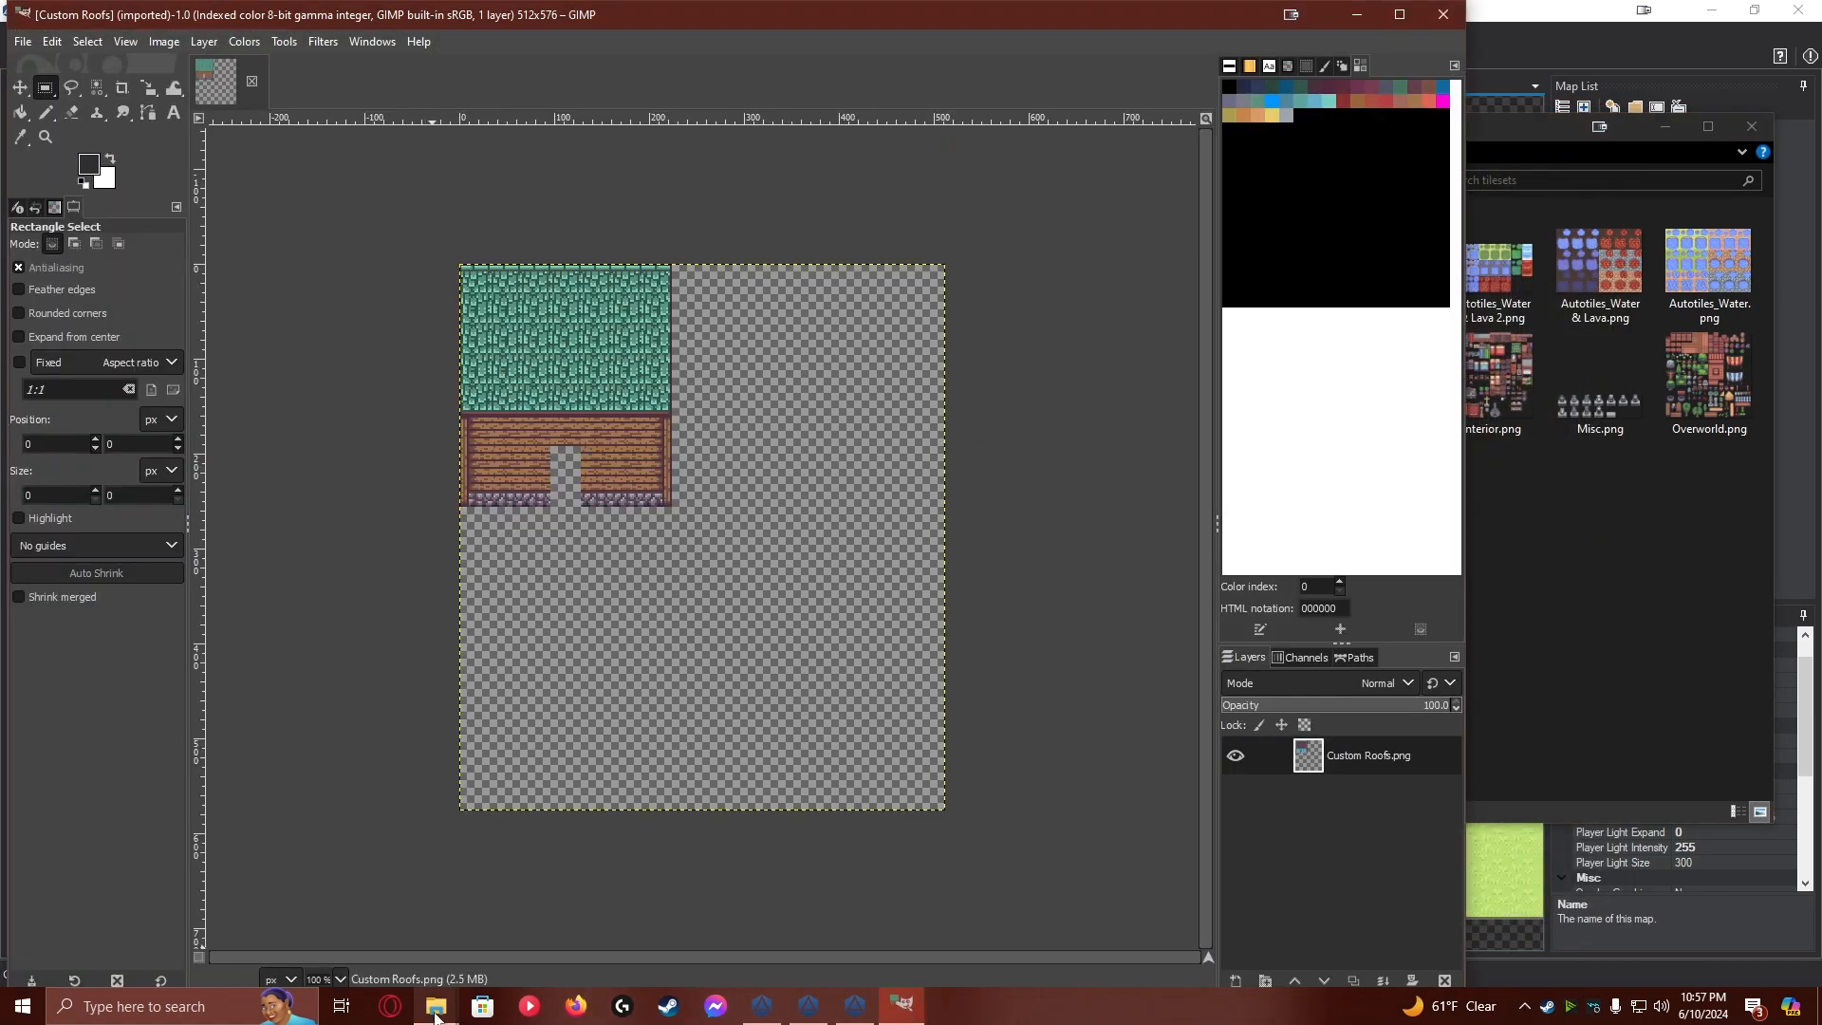
Bring up the ShareX 2024-06 screenshots folder and turn on snapping to the grid in GIMP
{"action": "mouse_move", "coordinate": [455, 1007]}
{"action": "left_click", "coordinate": [494, 940]}
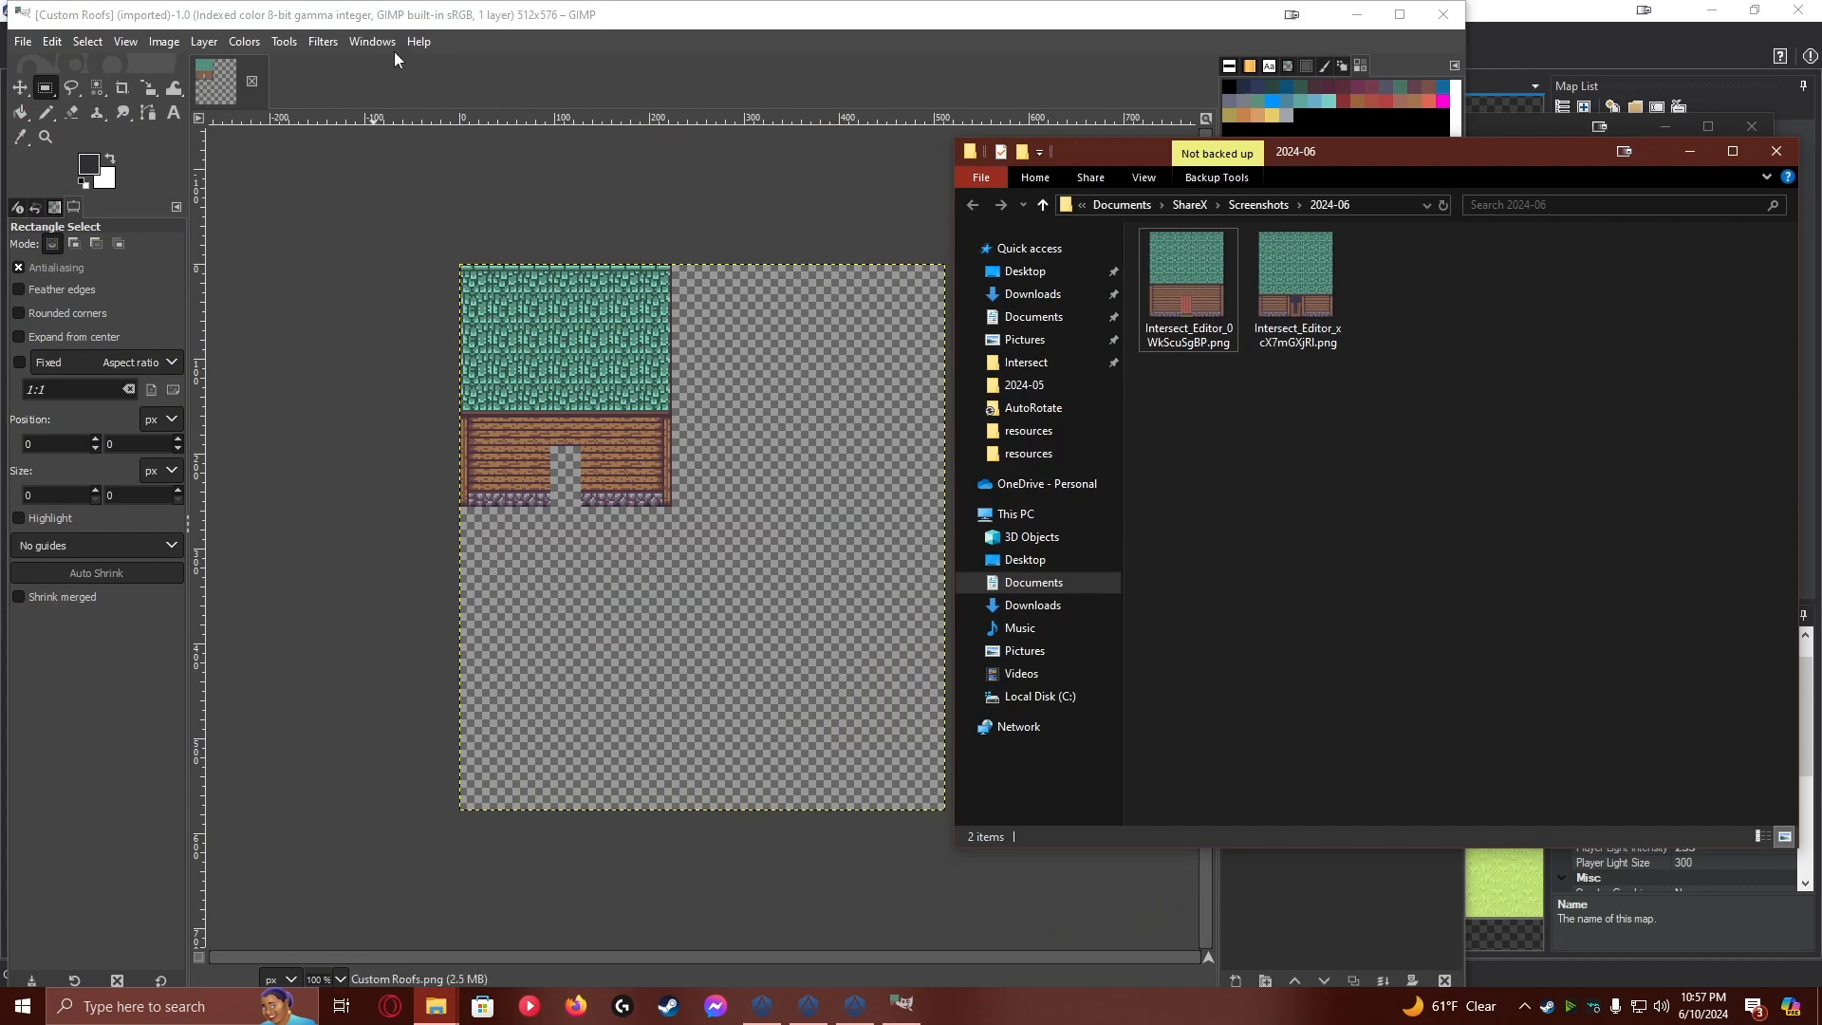
{"action": "left_click", "coordinate": [402, 14]}
{"action": "left_click", "coordinate": [126, 42]}
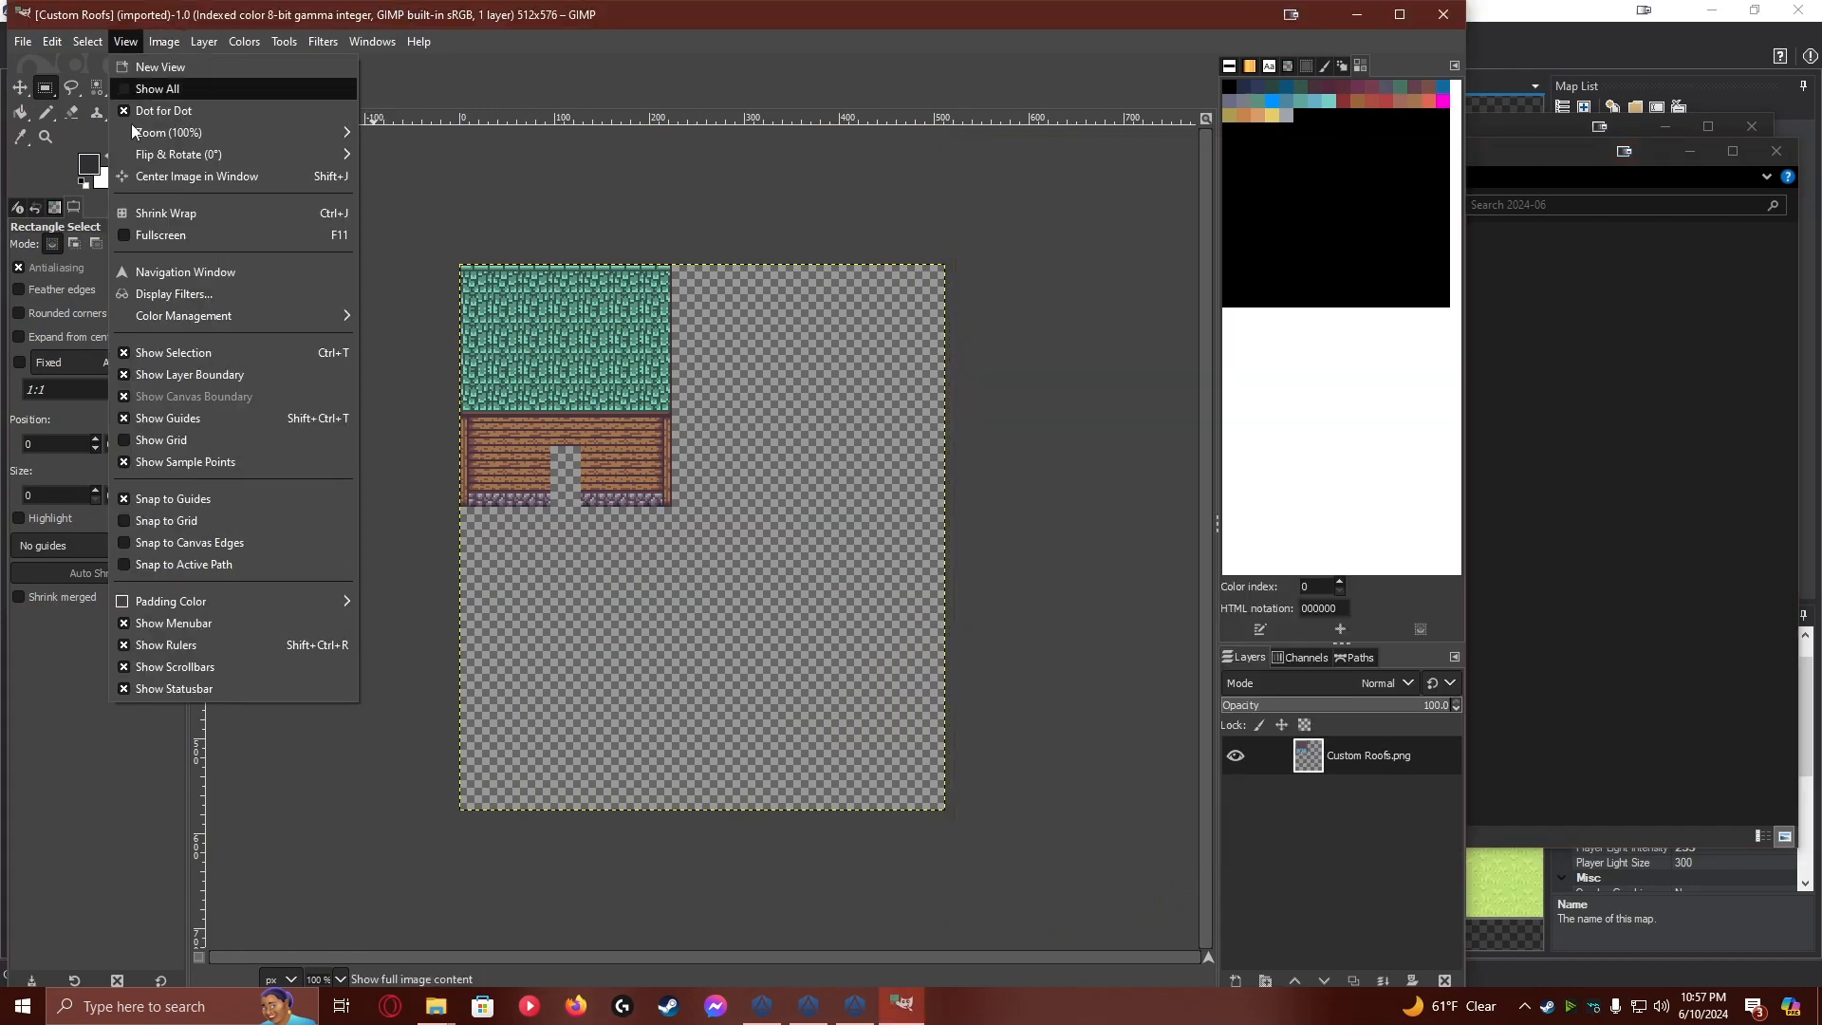
{"action": "left_click", "coordinate": [203, 525]}
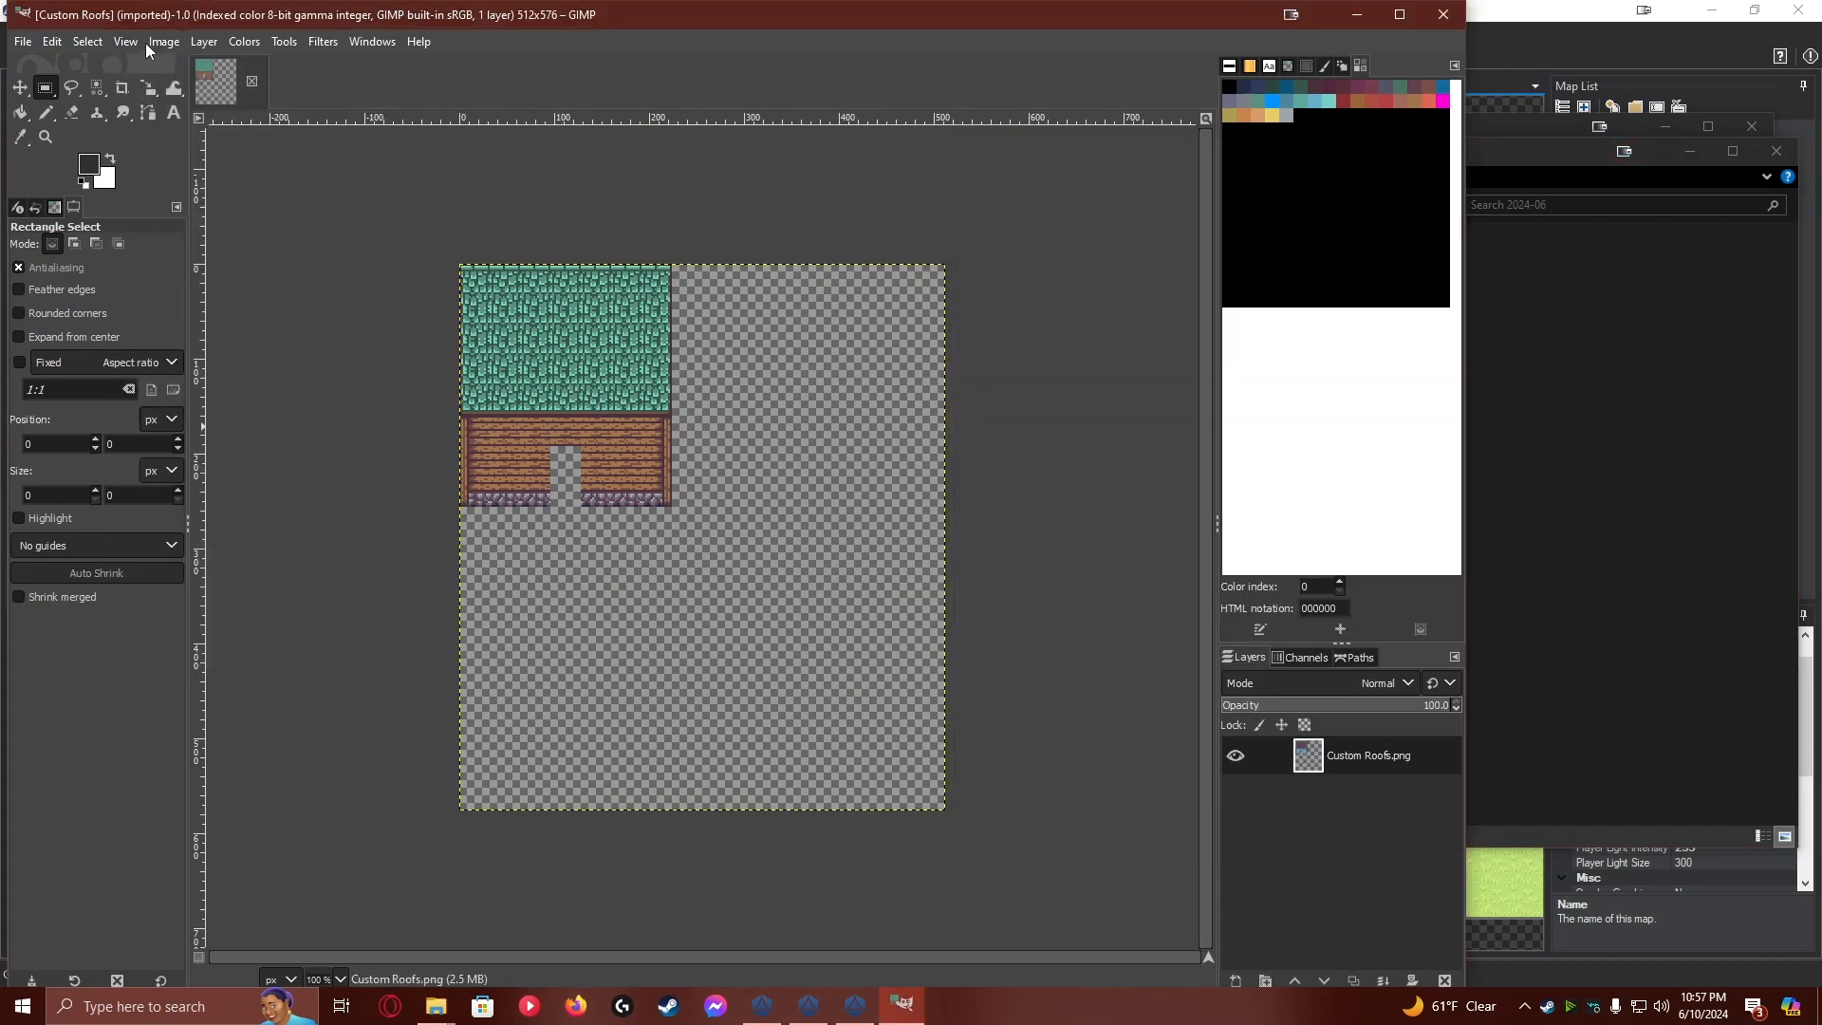
Configure the image grid with 32-pixel spacing and yellow fff200 lines, and display it on the canvas
{"action": "left_click", "coordinate": [131, 43]}
{"action": "mouse_move", "coordinate": [164, 42]}
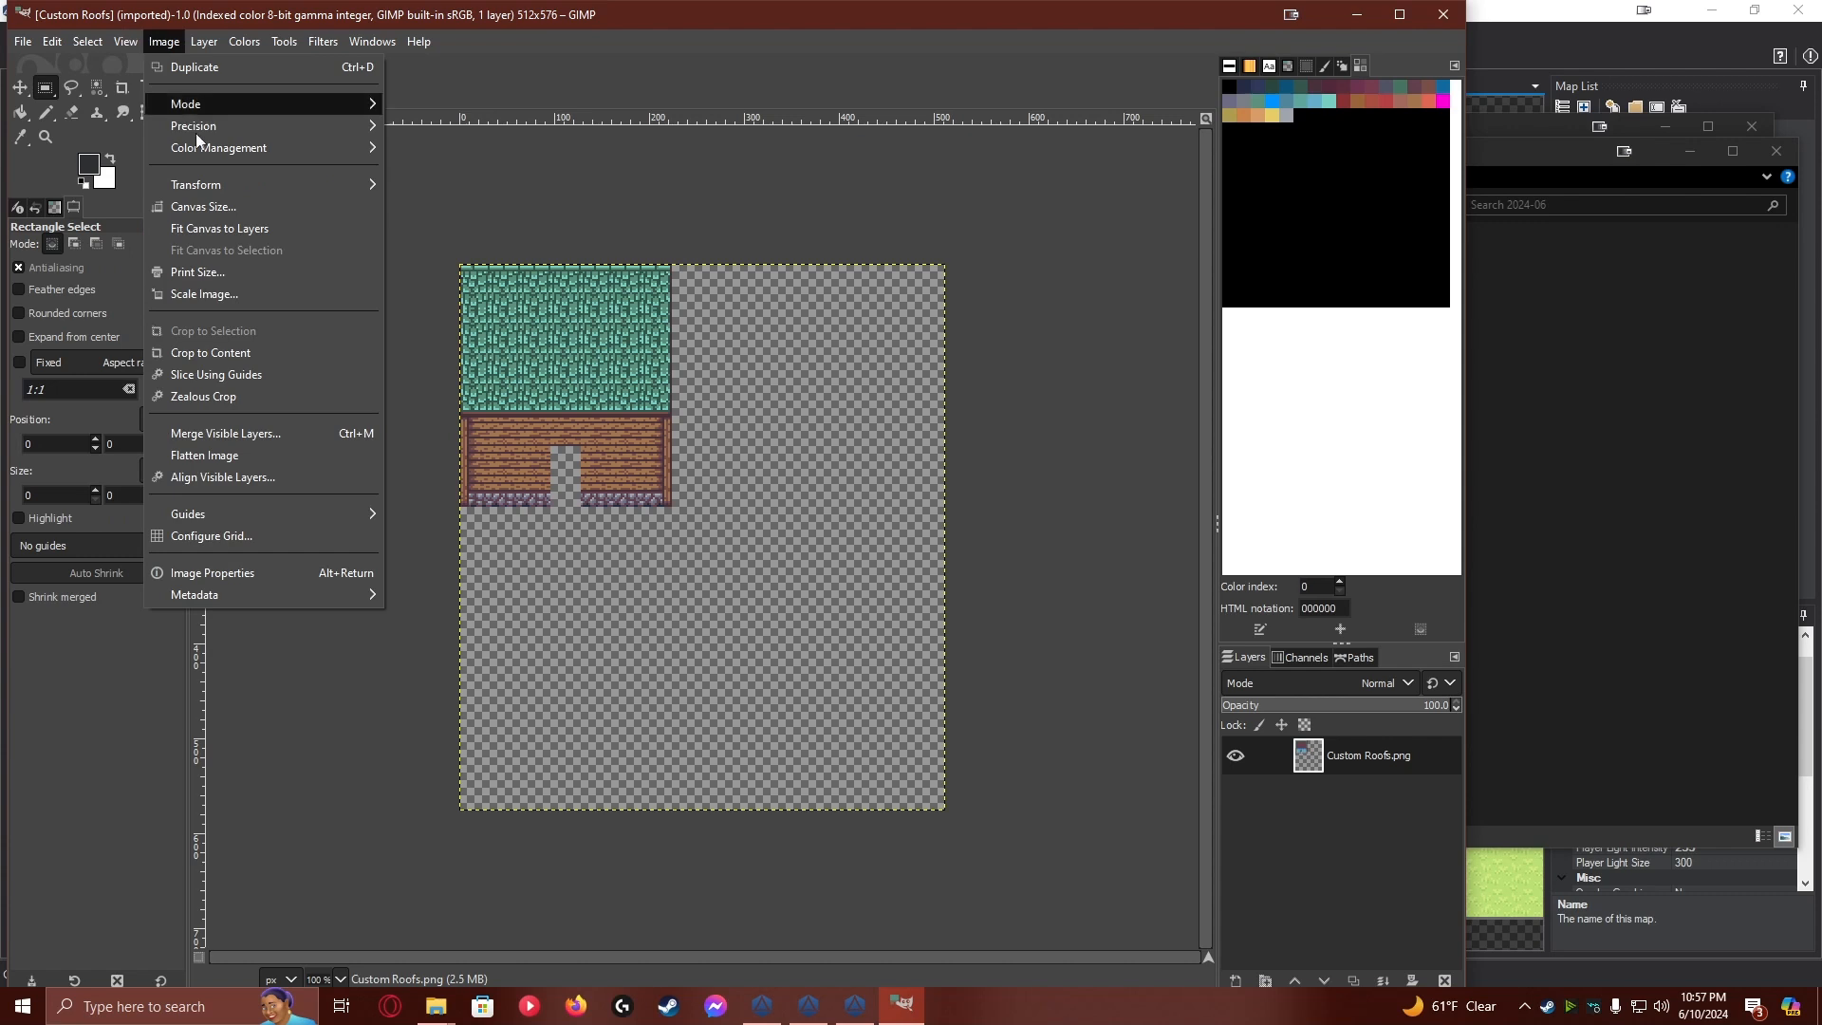
{"action": "left_click", "coordinate": [237, 537]}
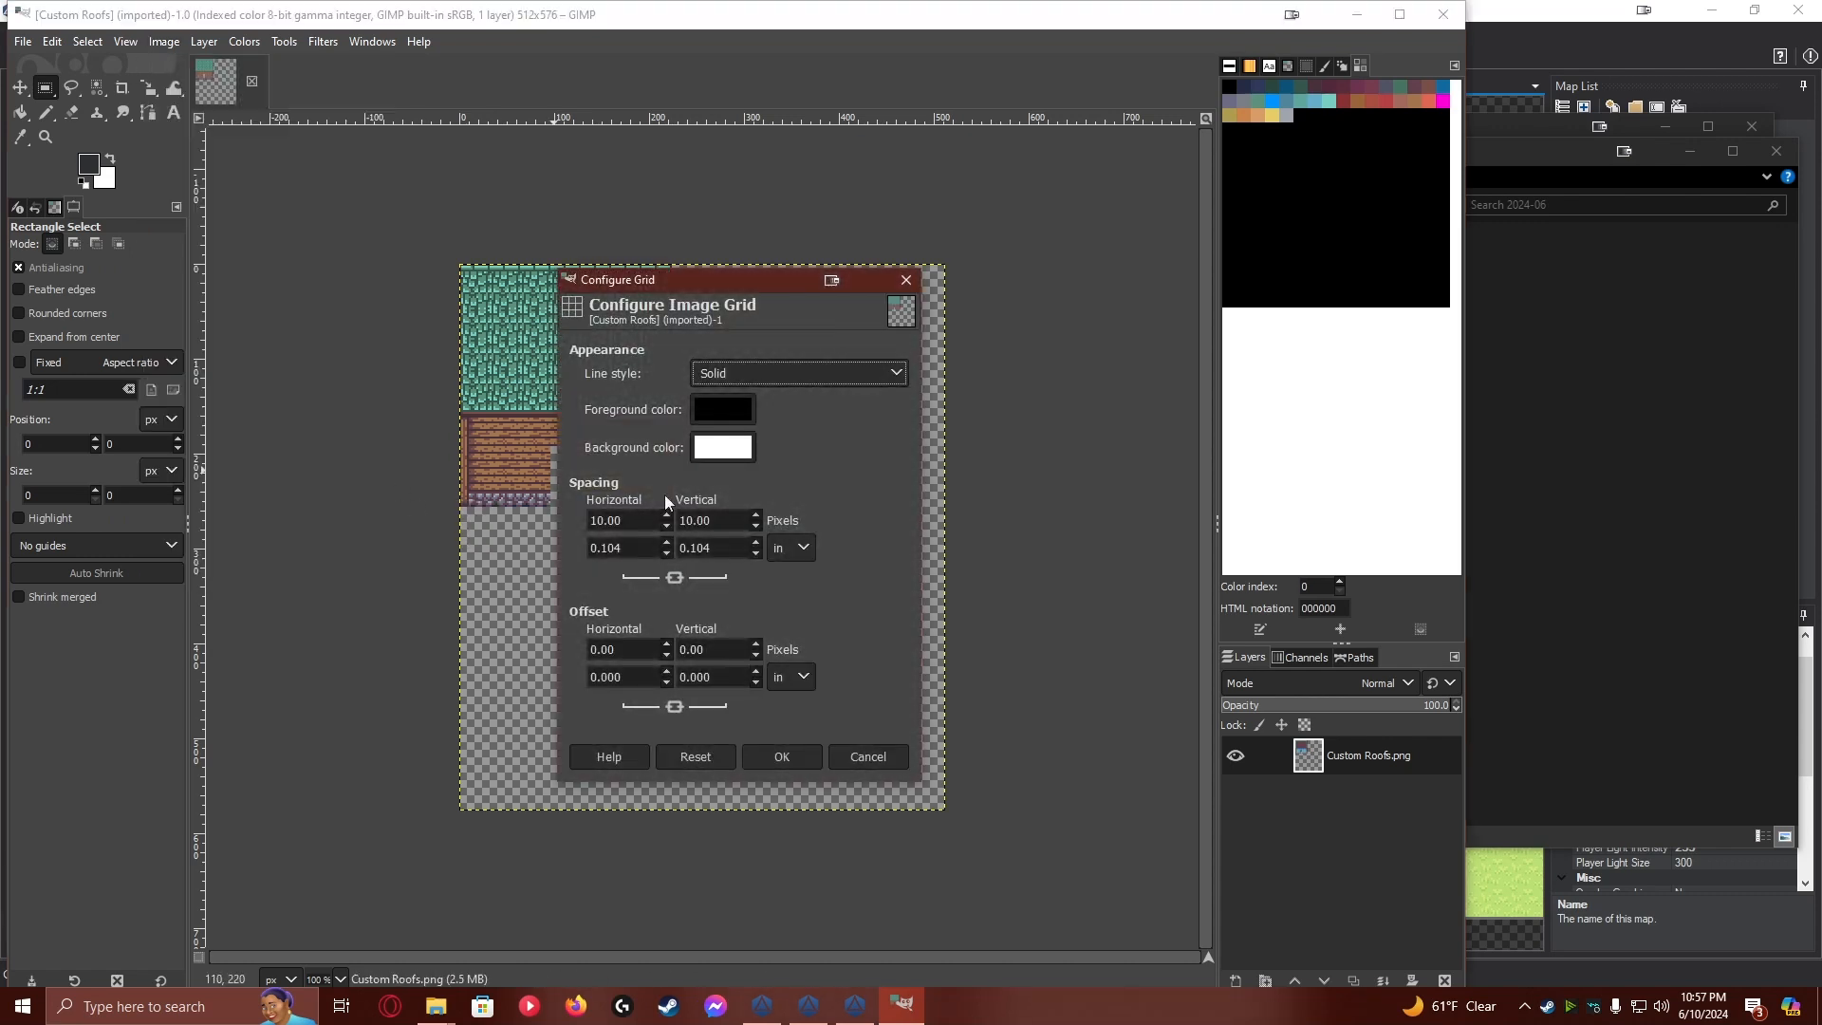
{"action": "double_click", "coordinate": [624, 521]}
{"action": "type", "text": "32"}
{"action": "key", "text": "Tab"}
{"action": "left_click", "coordinate": [716, 406]}
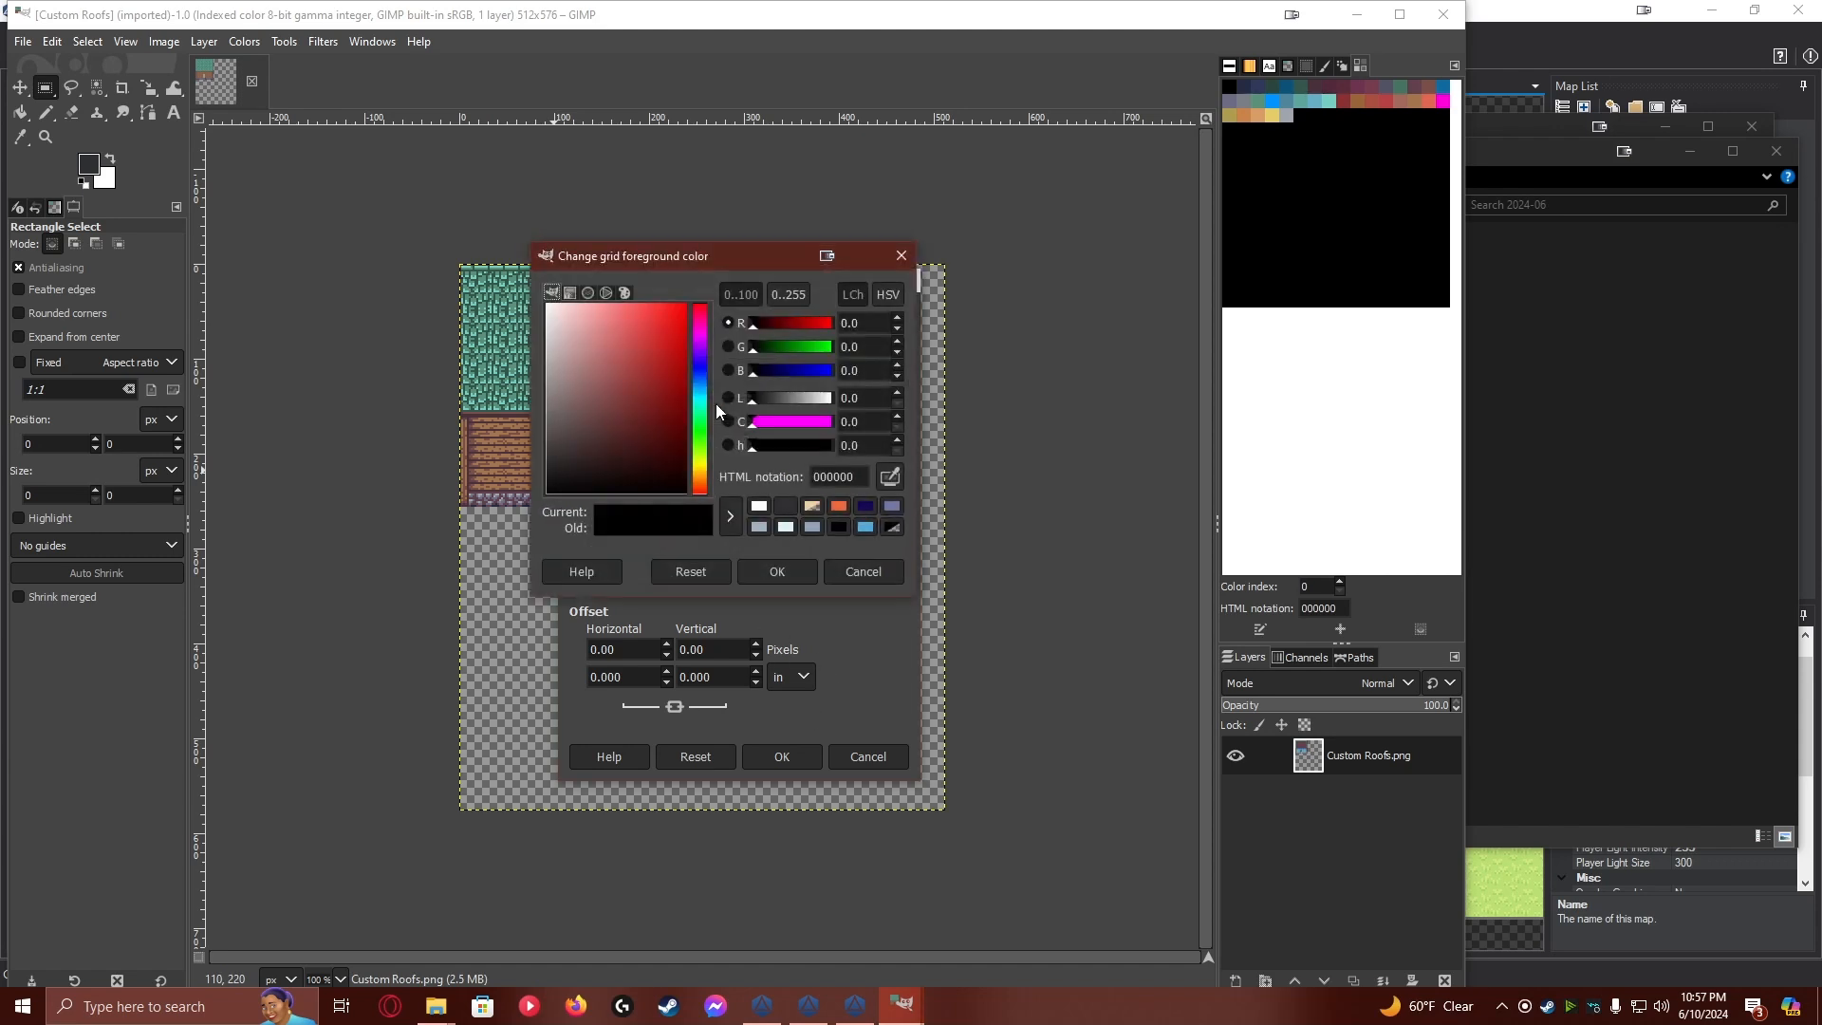
{"action": "left_click", "coordinate": [701, 465]}
{"action": "left_click_drag", "start_coordinate": [676, 318], "coordinate": [710, 288]}
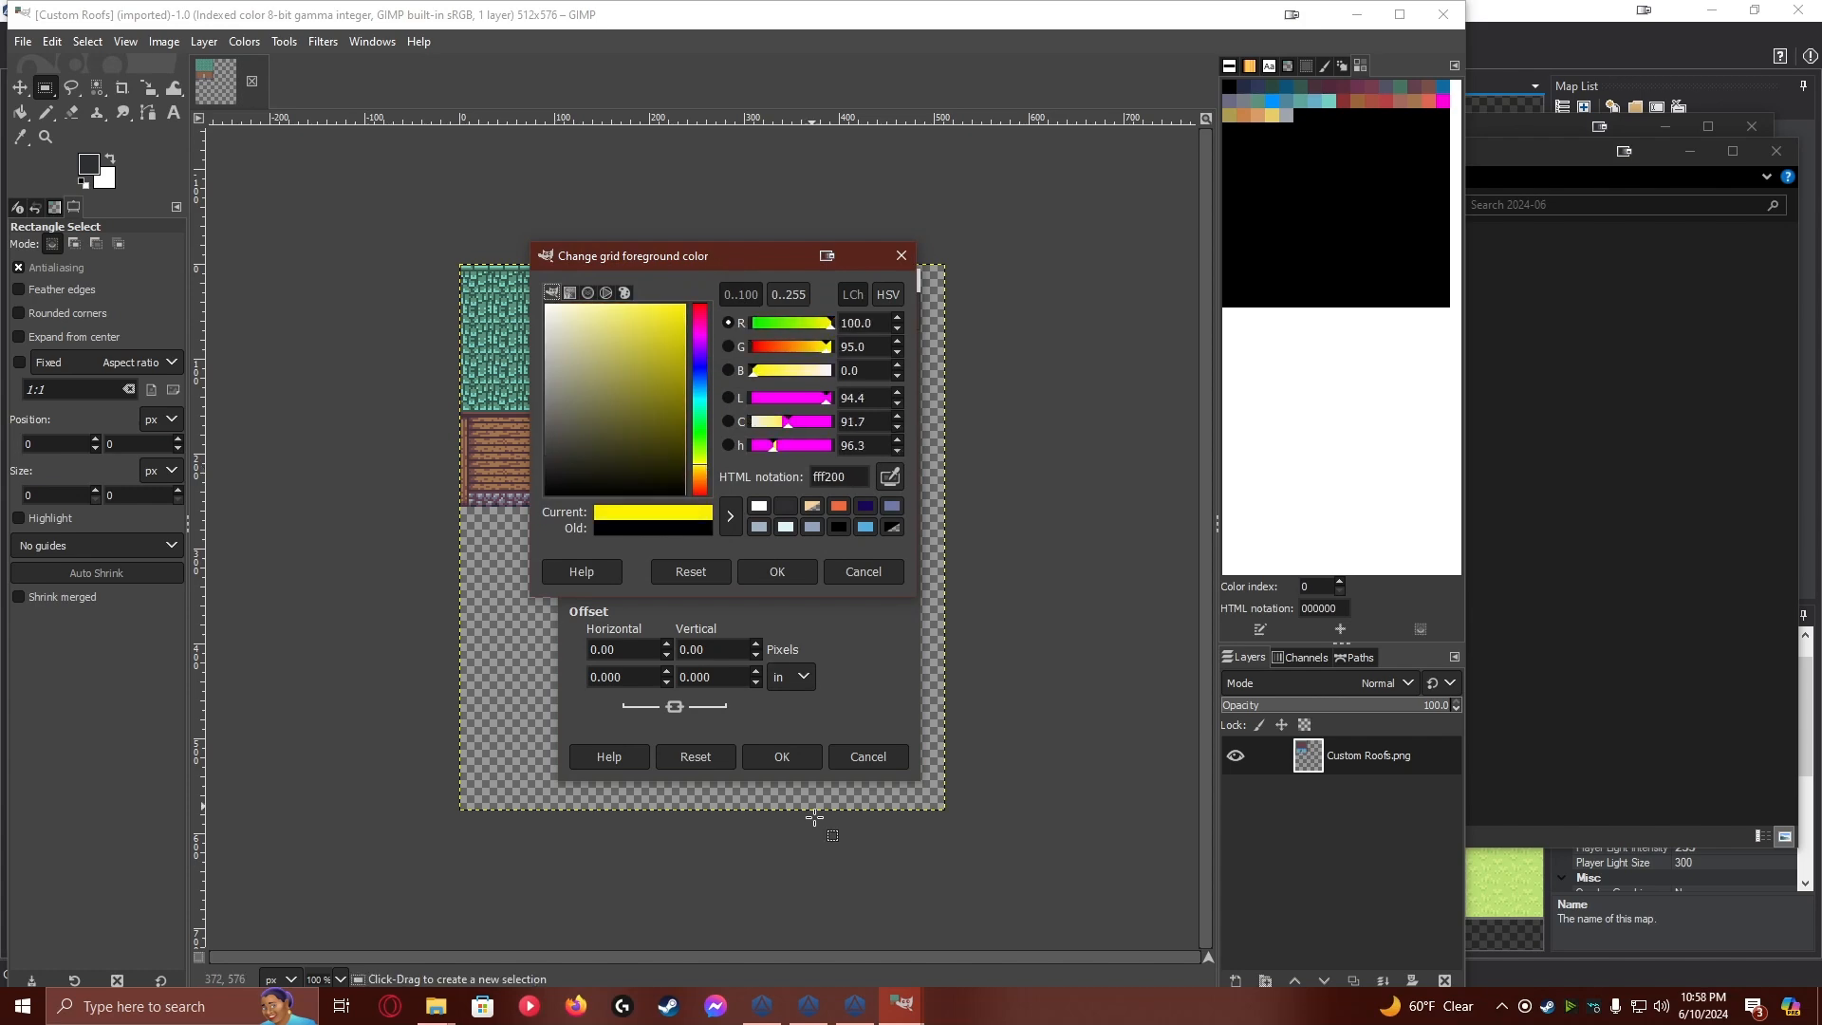
{"action": "left_click", "coordinate": [788, 759]}
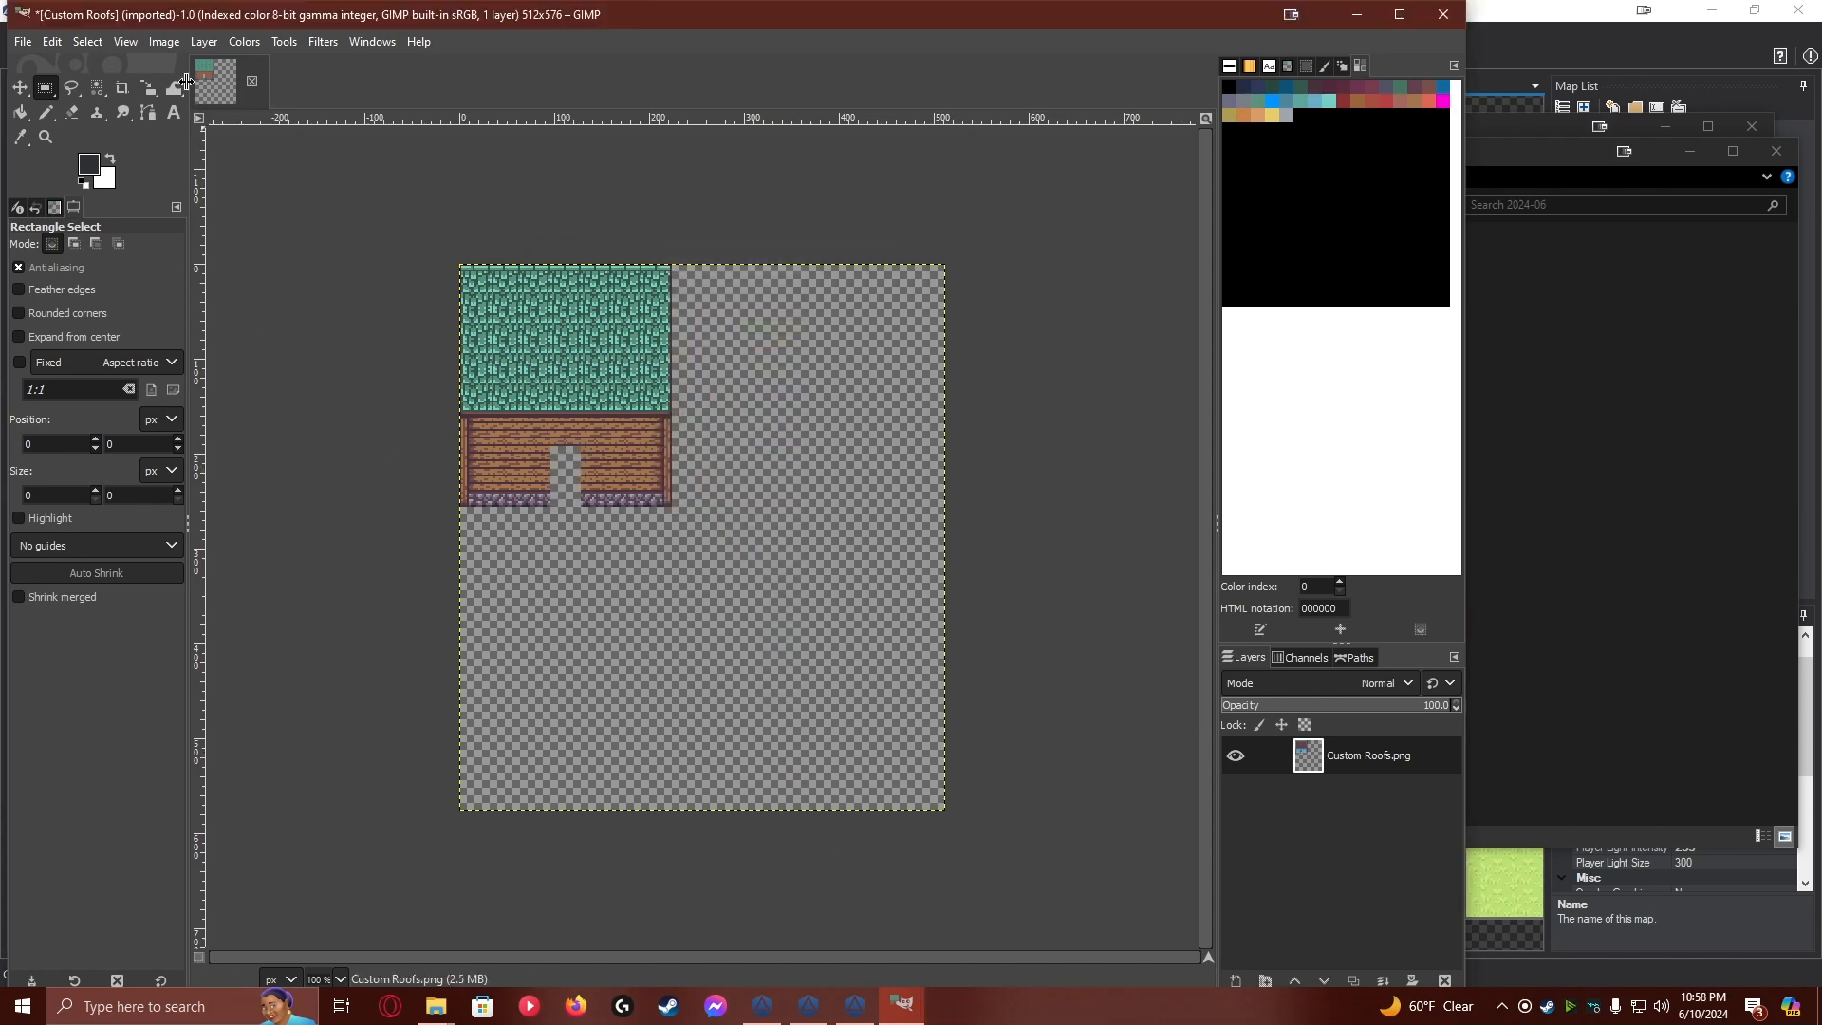
Import the new house screenshot as a layer and align it to the top edge, one grid column beside the existing house
{"action": "left_click", "coordinate": [1619, 273]}
{"action": "left_click_drag", "start_coordinate": [1309, 289], "coordinate": [835, 503]}
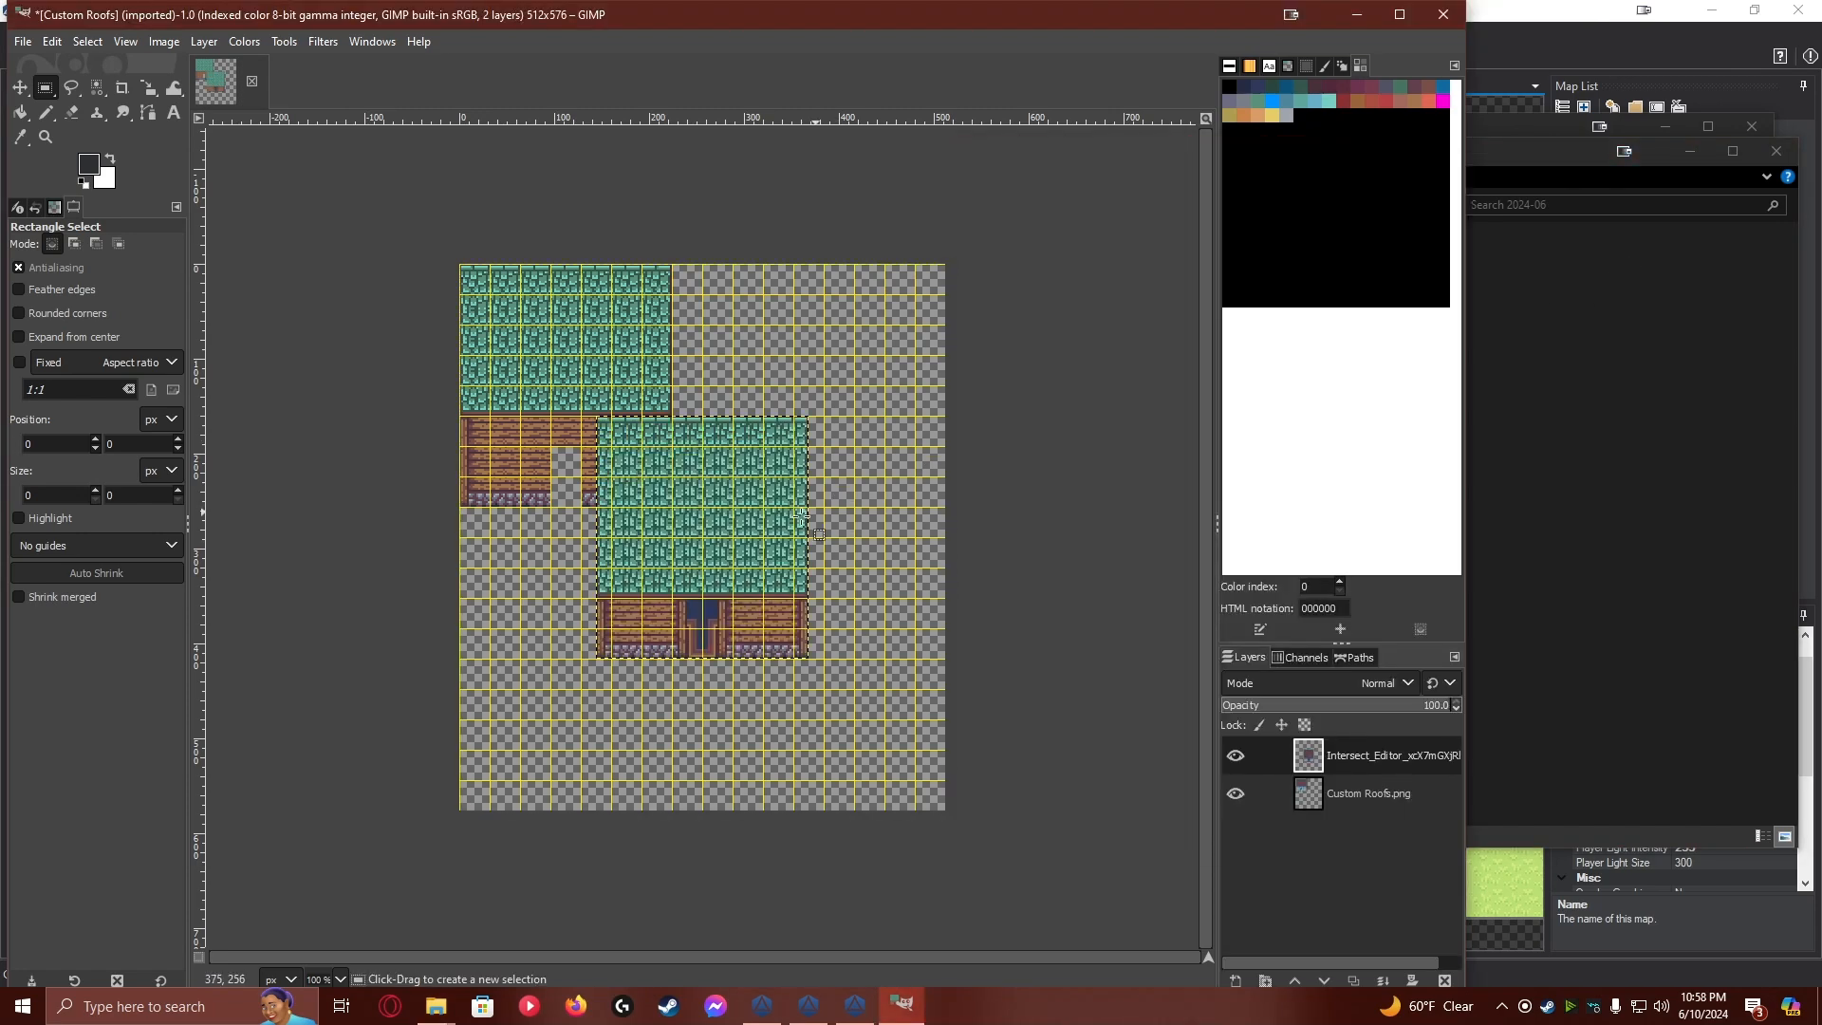
{"action": "key", "text": "m"}
{"action": "left_click_drag", "start_coordinate": [715, 535], "coordinate": [792, 401]}
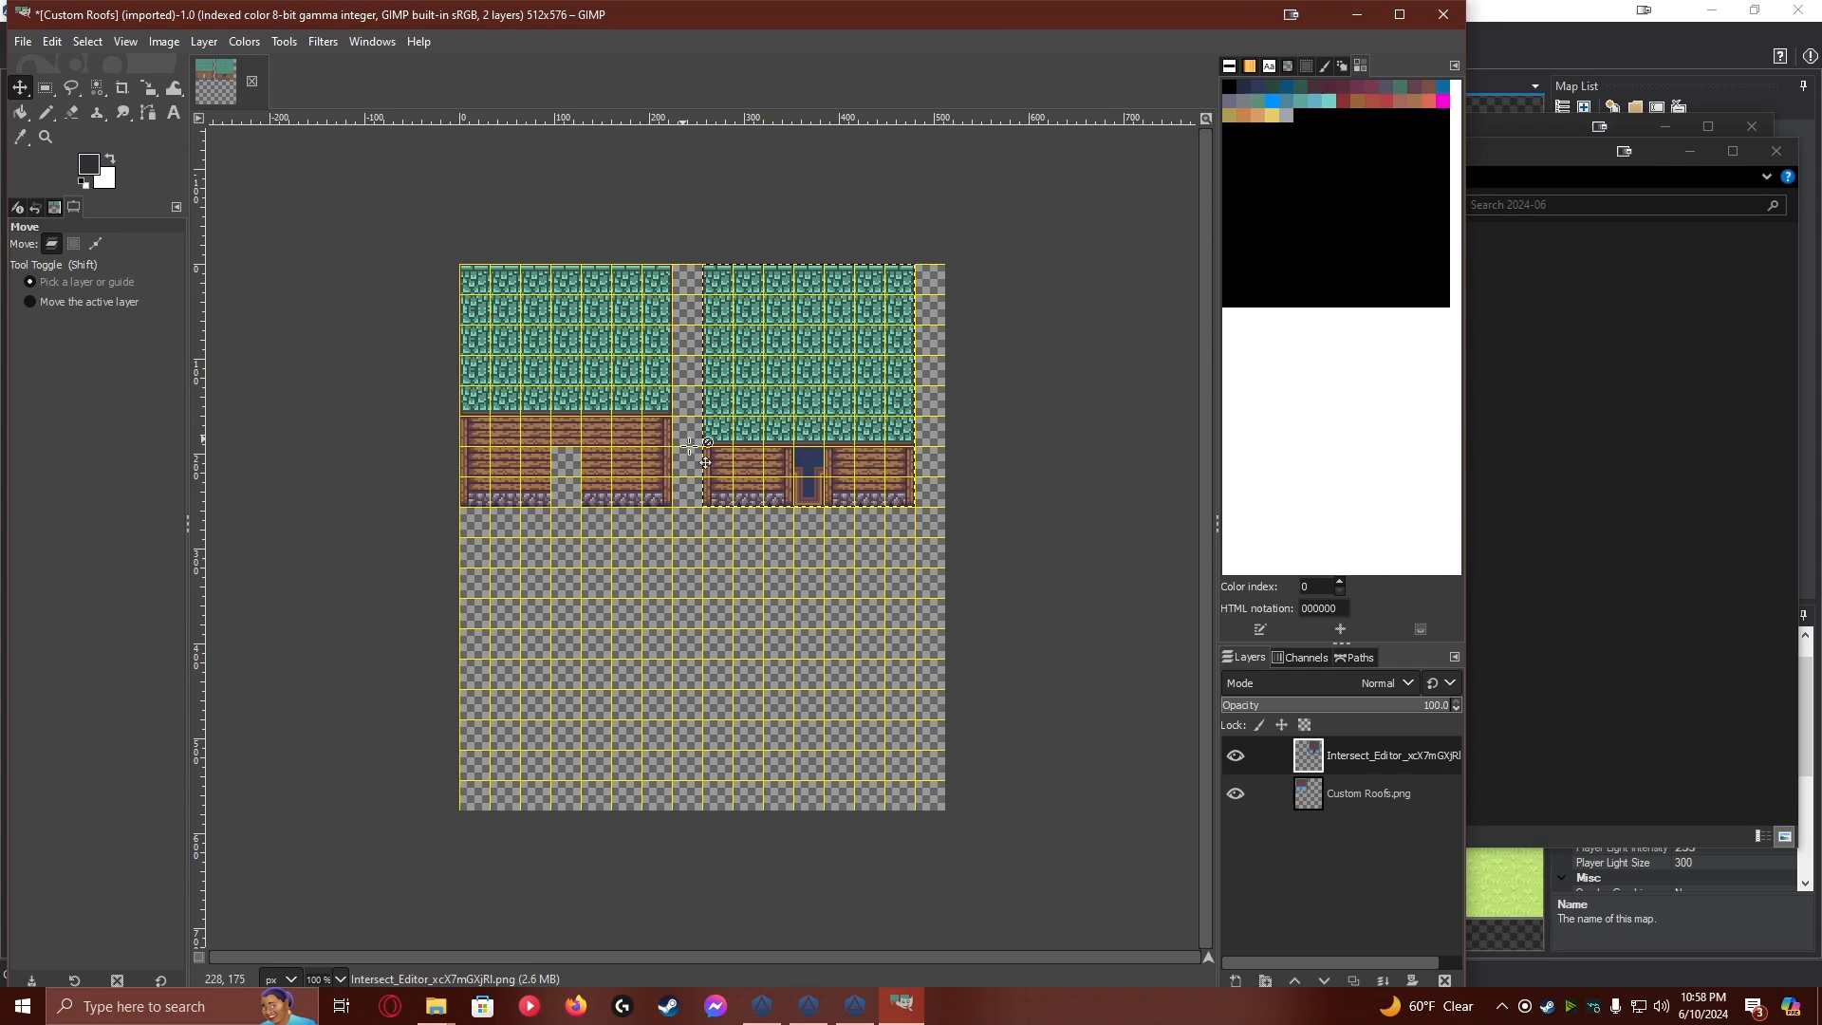
Erase the 32 by 64 pixel door opening from the new house layer and merge it down into Custom Roofs.png
{"action": "scroll", "coordinate": [824, 495], "scroll_direction": "up", "scroll_amount": 3}
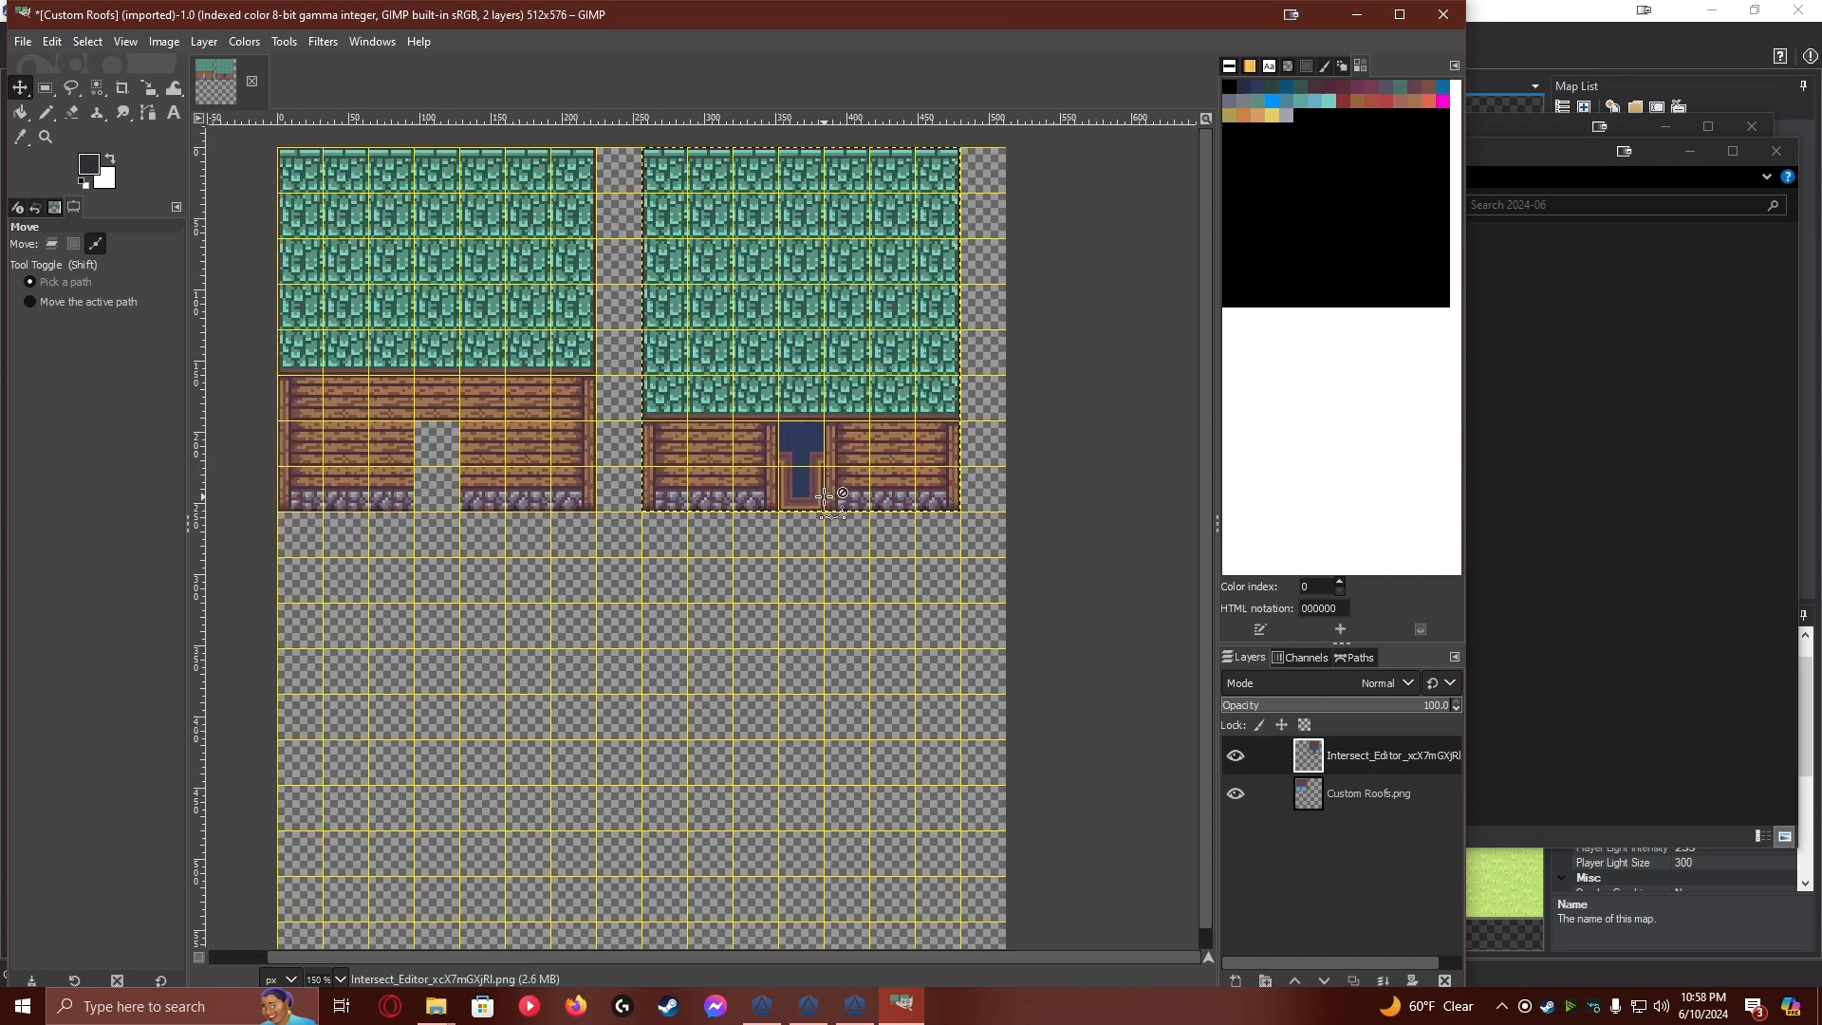
{"action": "left_click", "coordinate": [44, 88]}
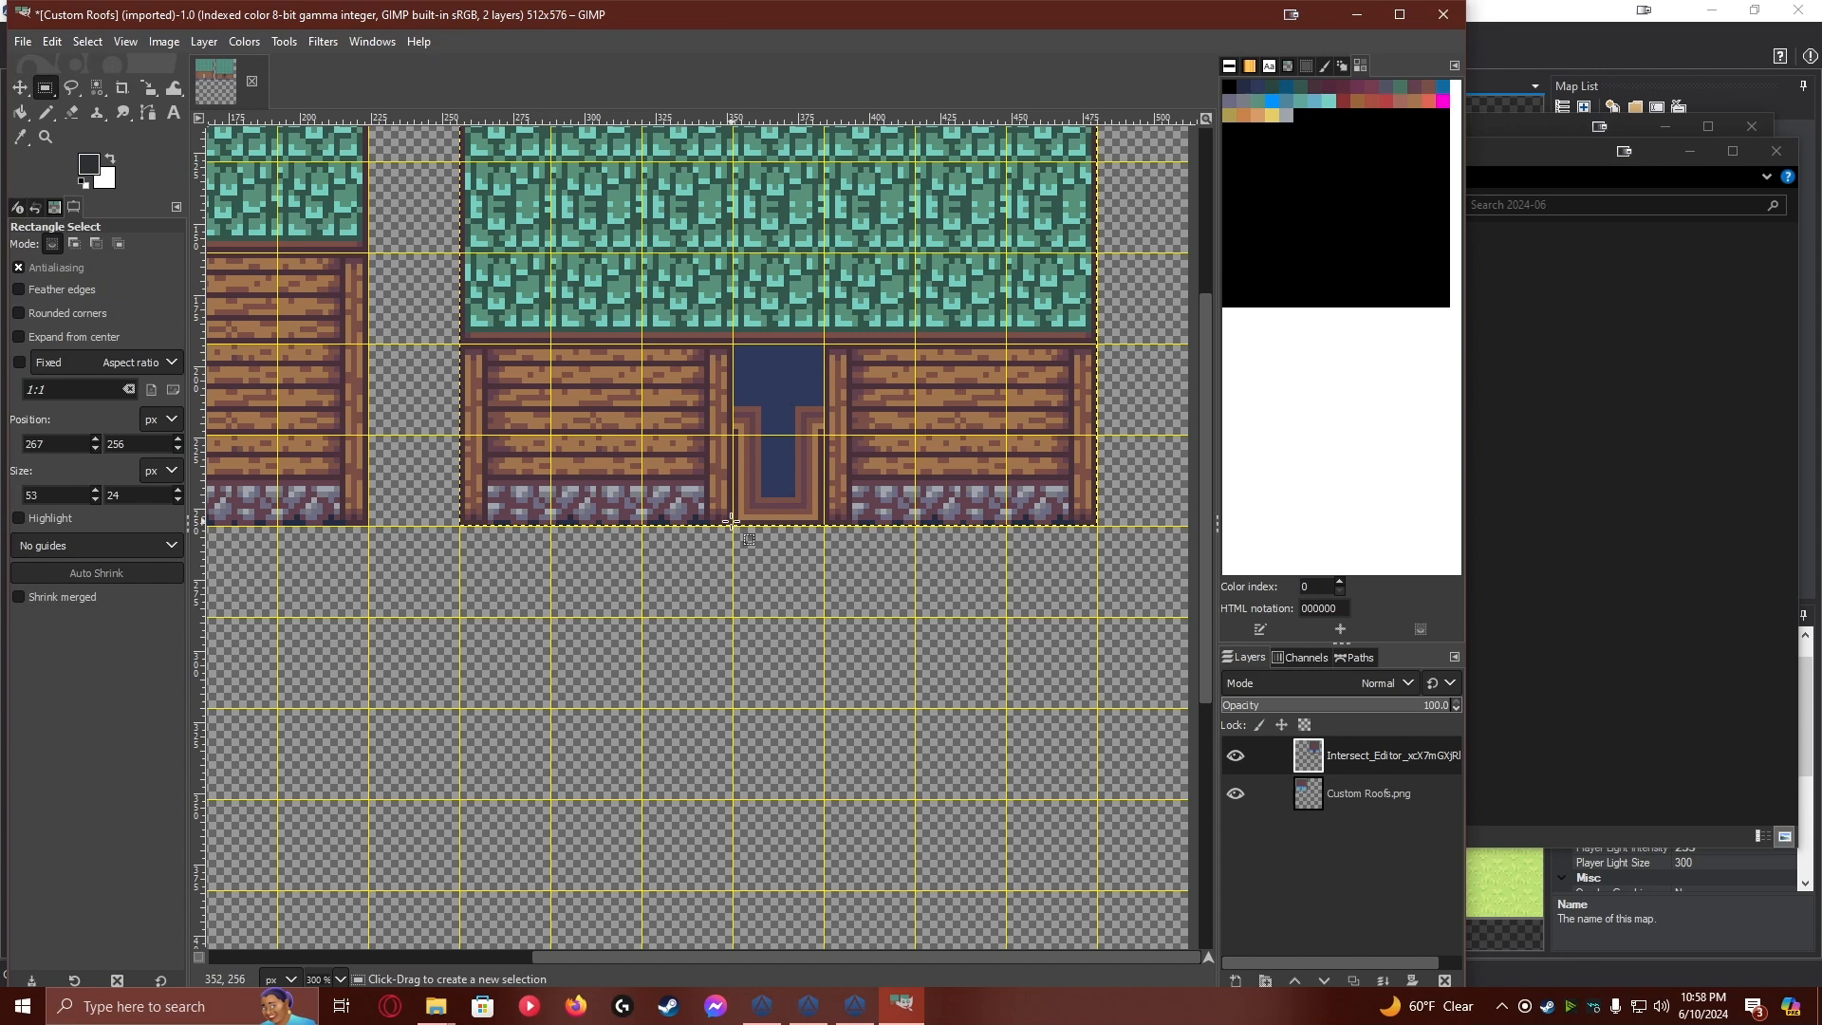
{"action": "left_click_drag", "start_coordinate": [733, 521], "coordinate": [826, 346]}
{"action": "key", "text": "Delete"}
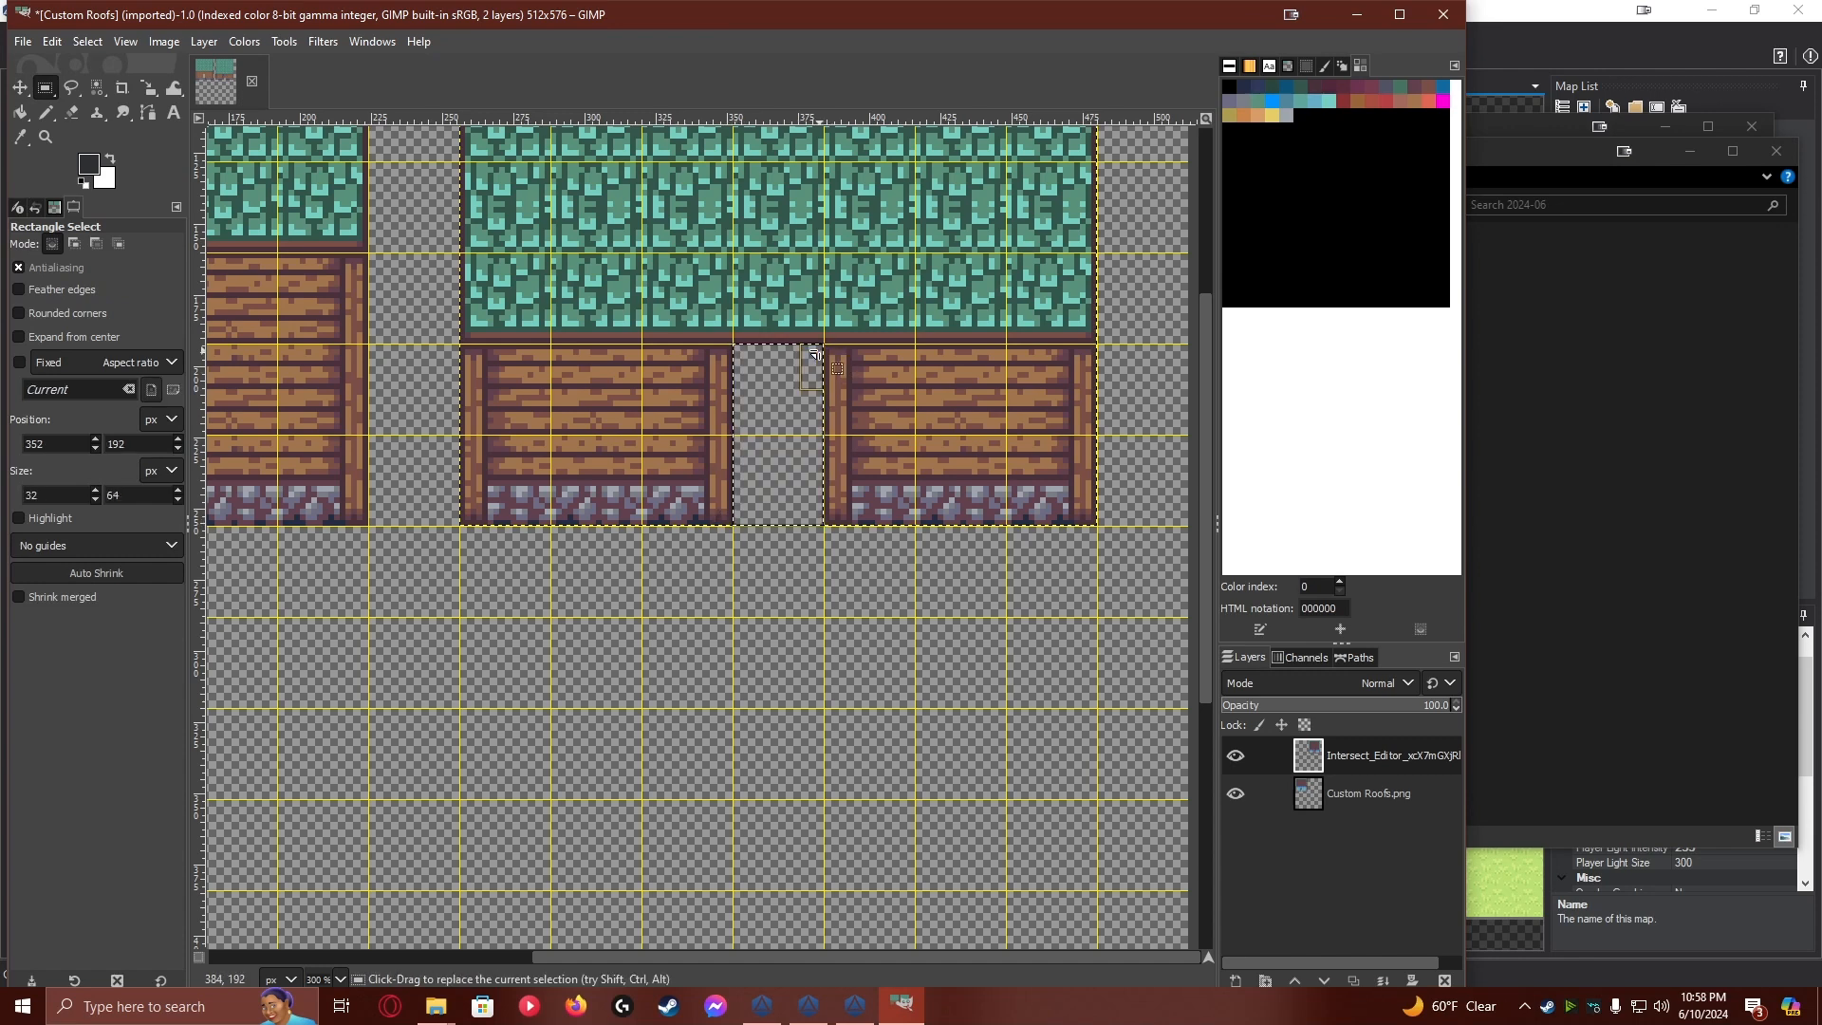
{"action": "right_click", "coordinate": [1398, 759]}
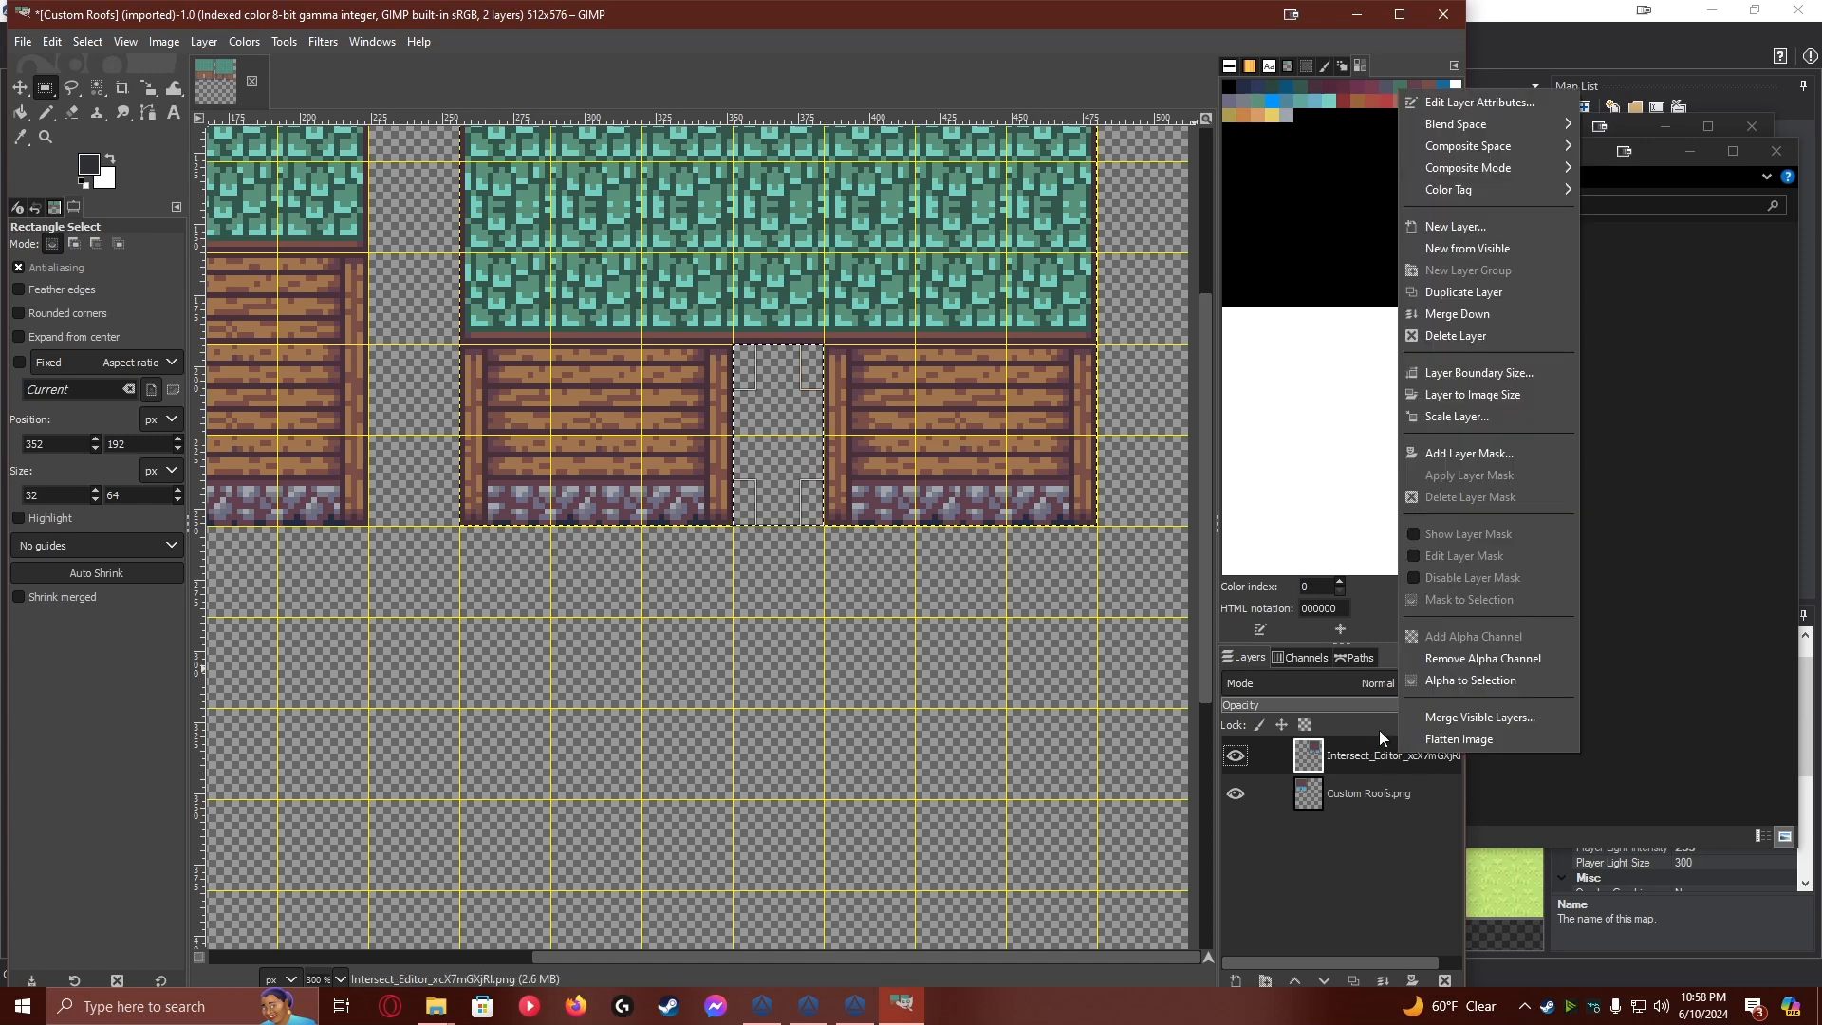
{"action": "left_click", "coordinate": [1467, 317]}
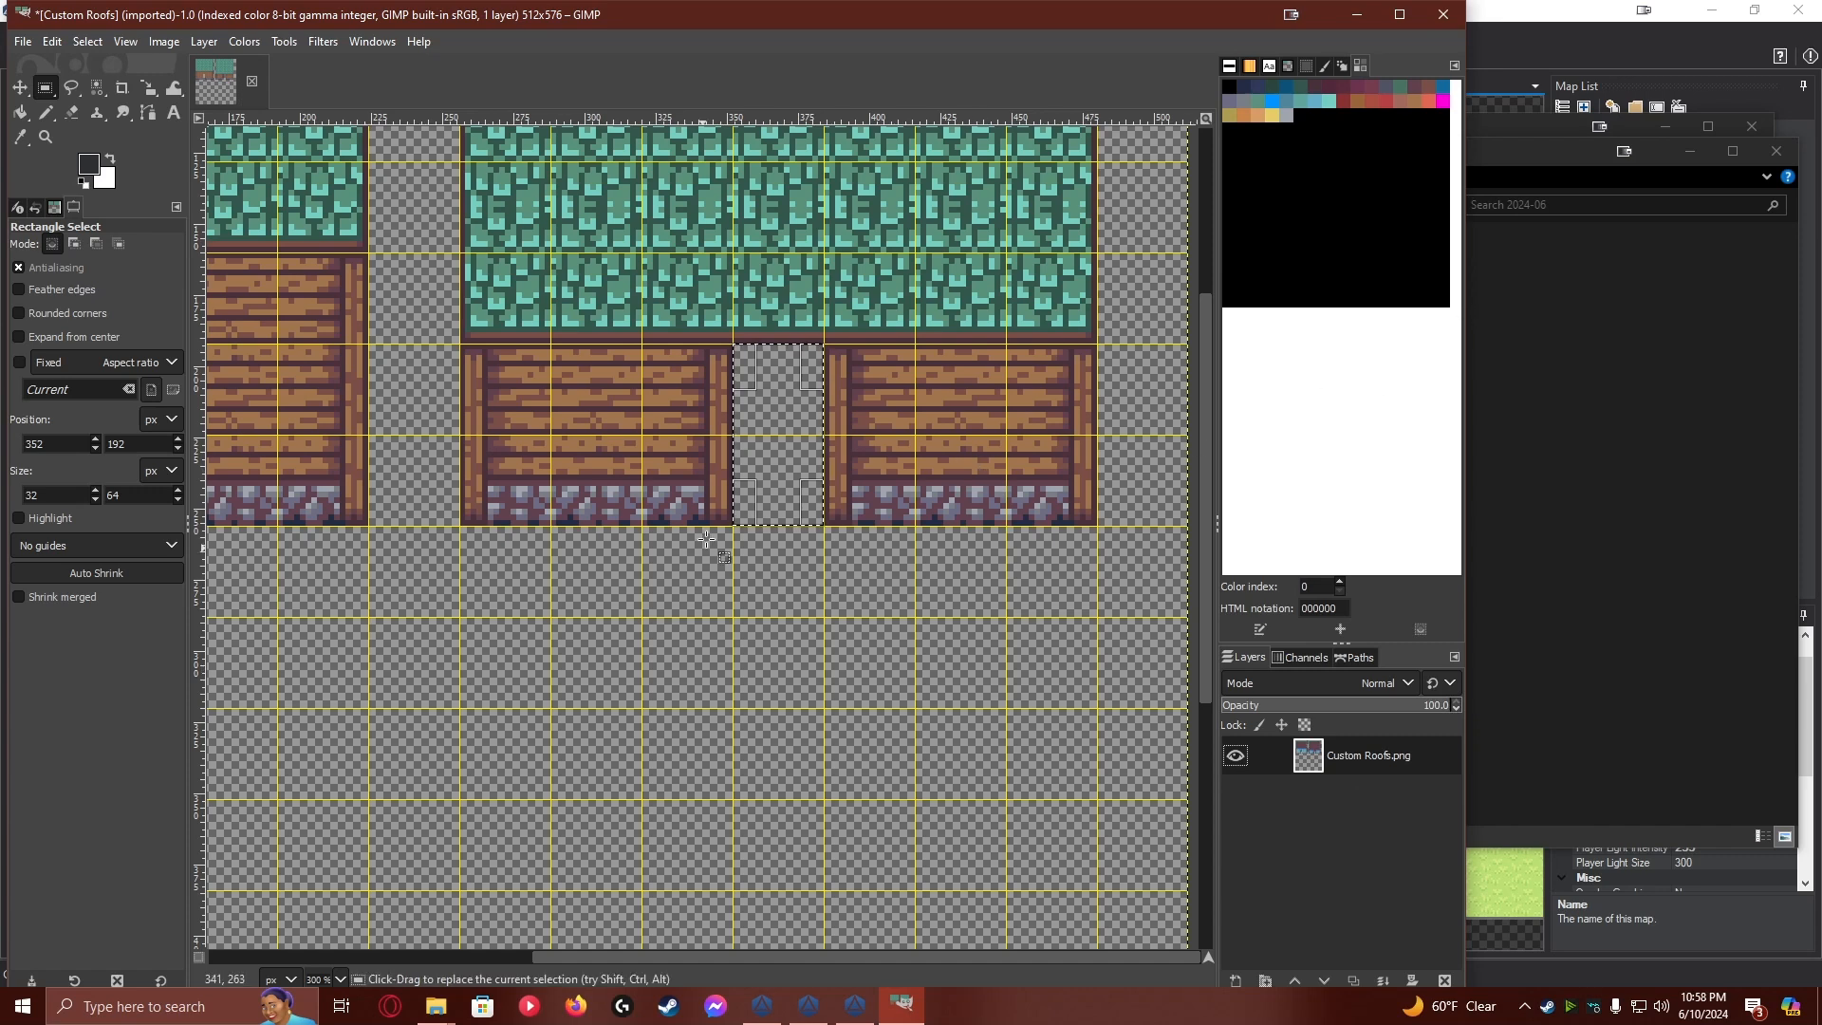
Export the image as Custom Roofs.png into the tilesets folder, replacing the existing file
{"action": "scroll", "coordinate": [588, 562], "scroll_direction": "down", "scroll_amount": 5}
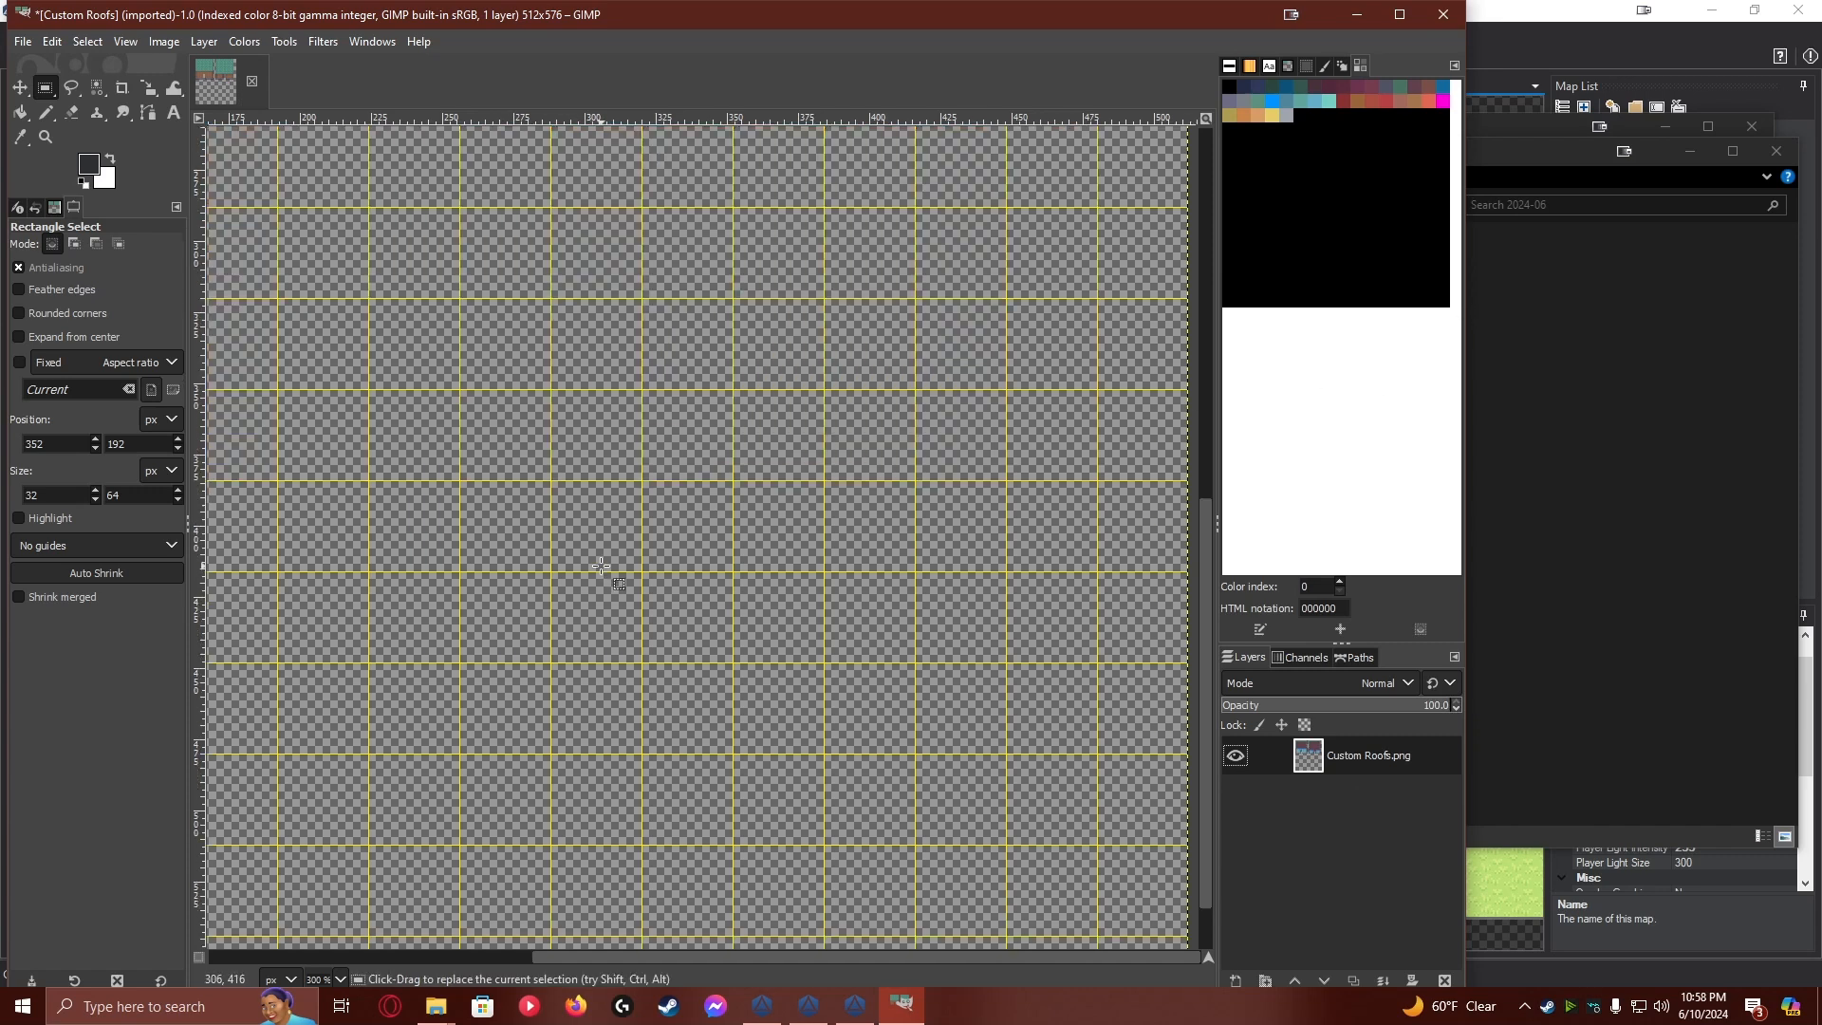
{"action": "scroll", "coordinate": [602, 565], "scroll_direction": "down", "scroll_amount": 3}
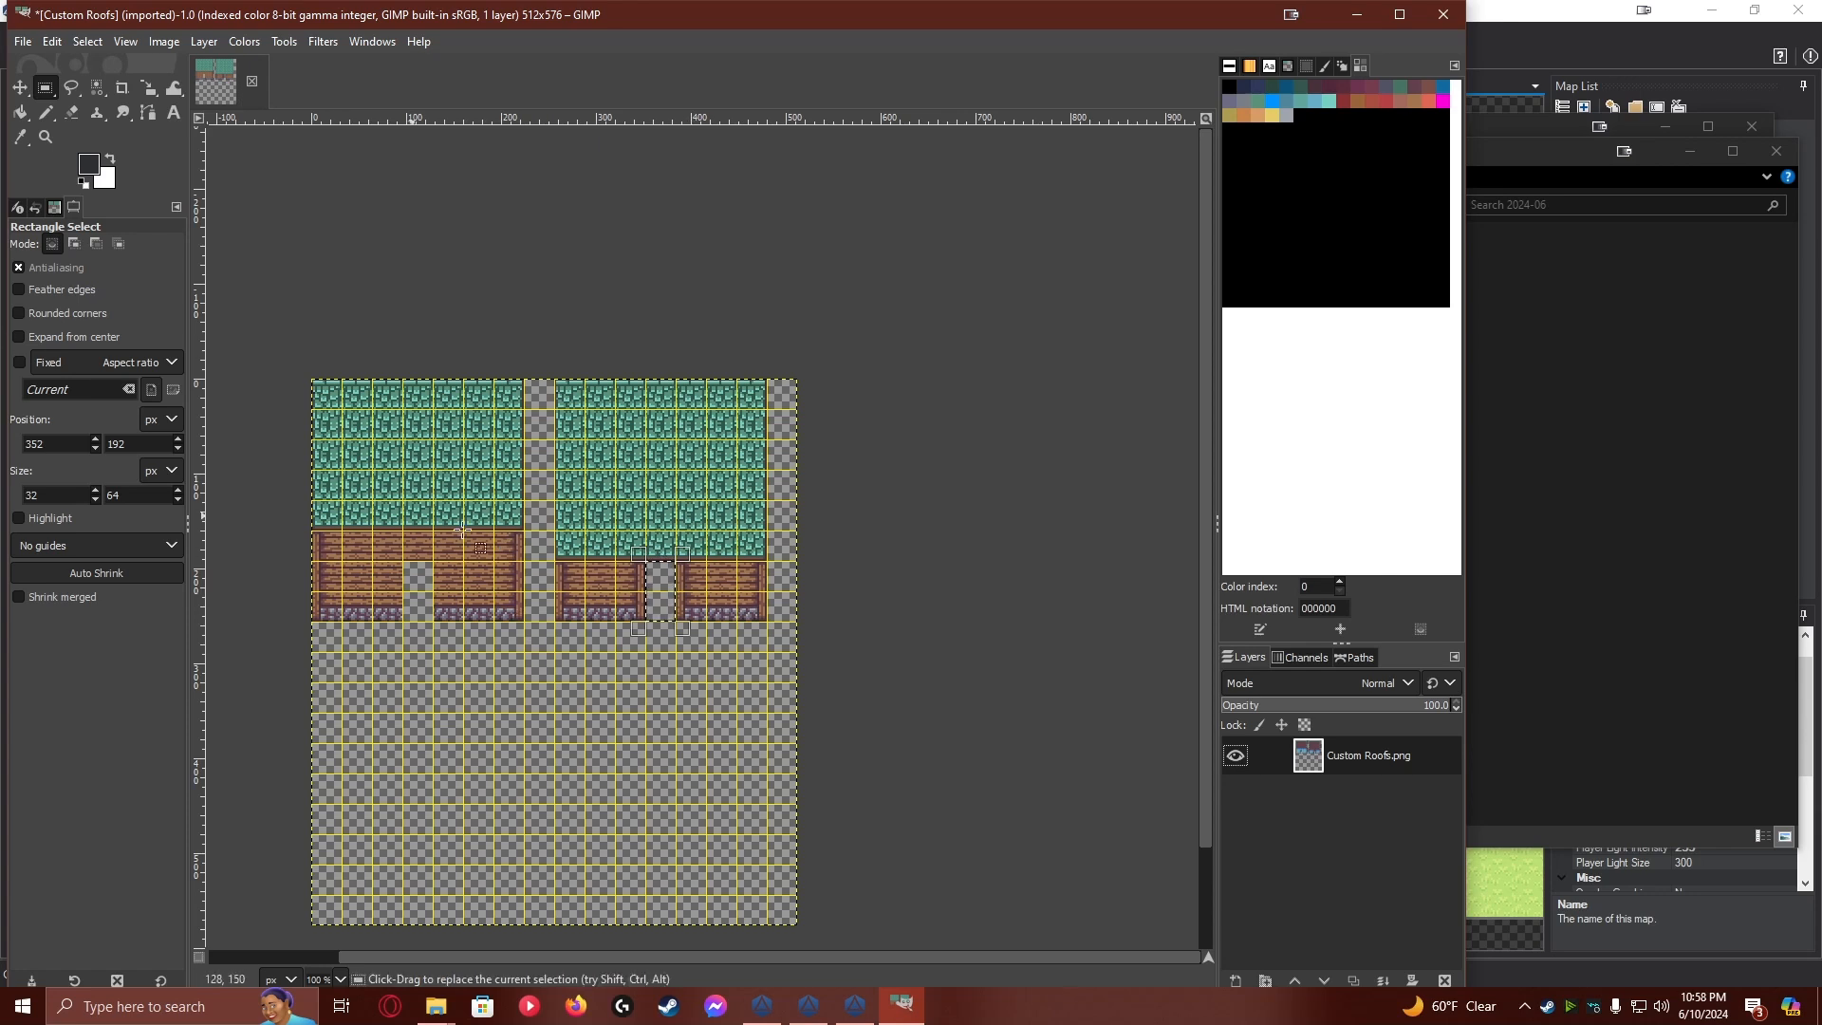
{"action": "left_click", "coordinate": [25, 43]}
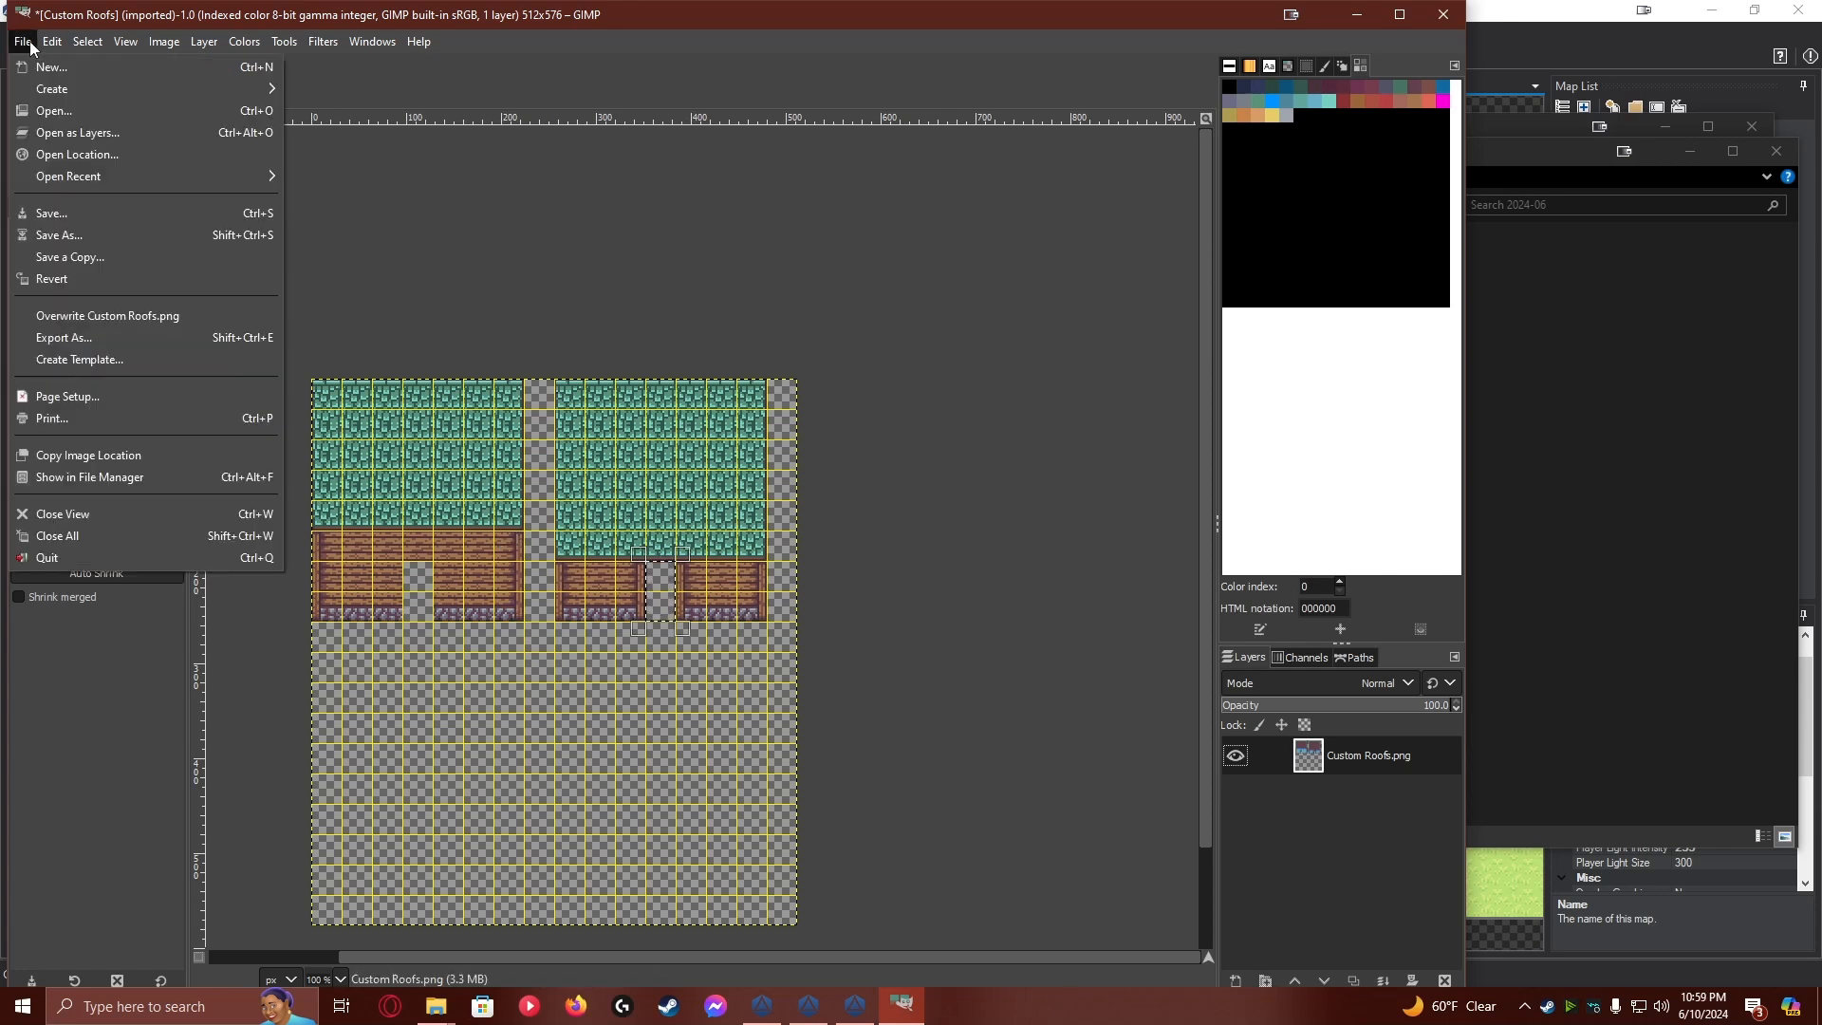
{"action": "left_click", "coordinate": [111, 338]}
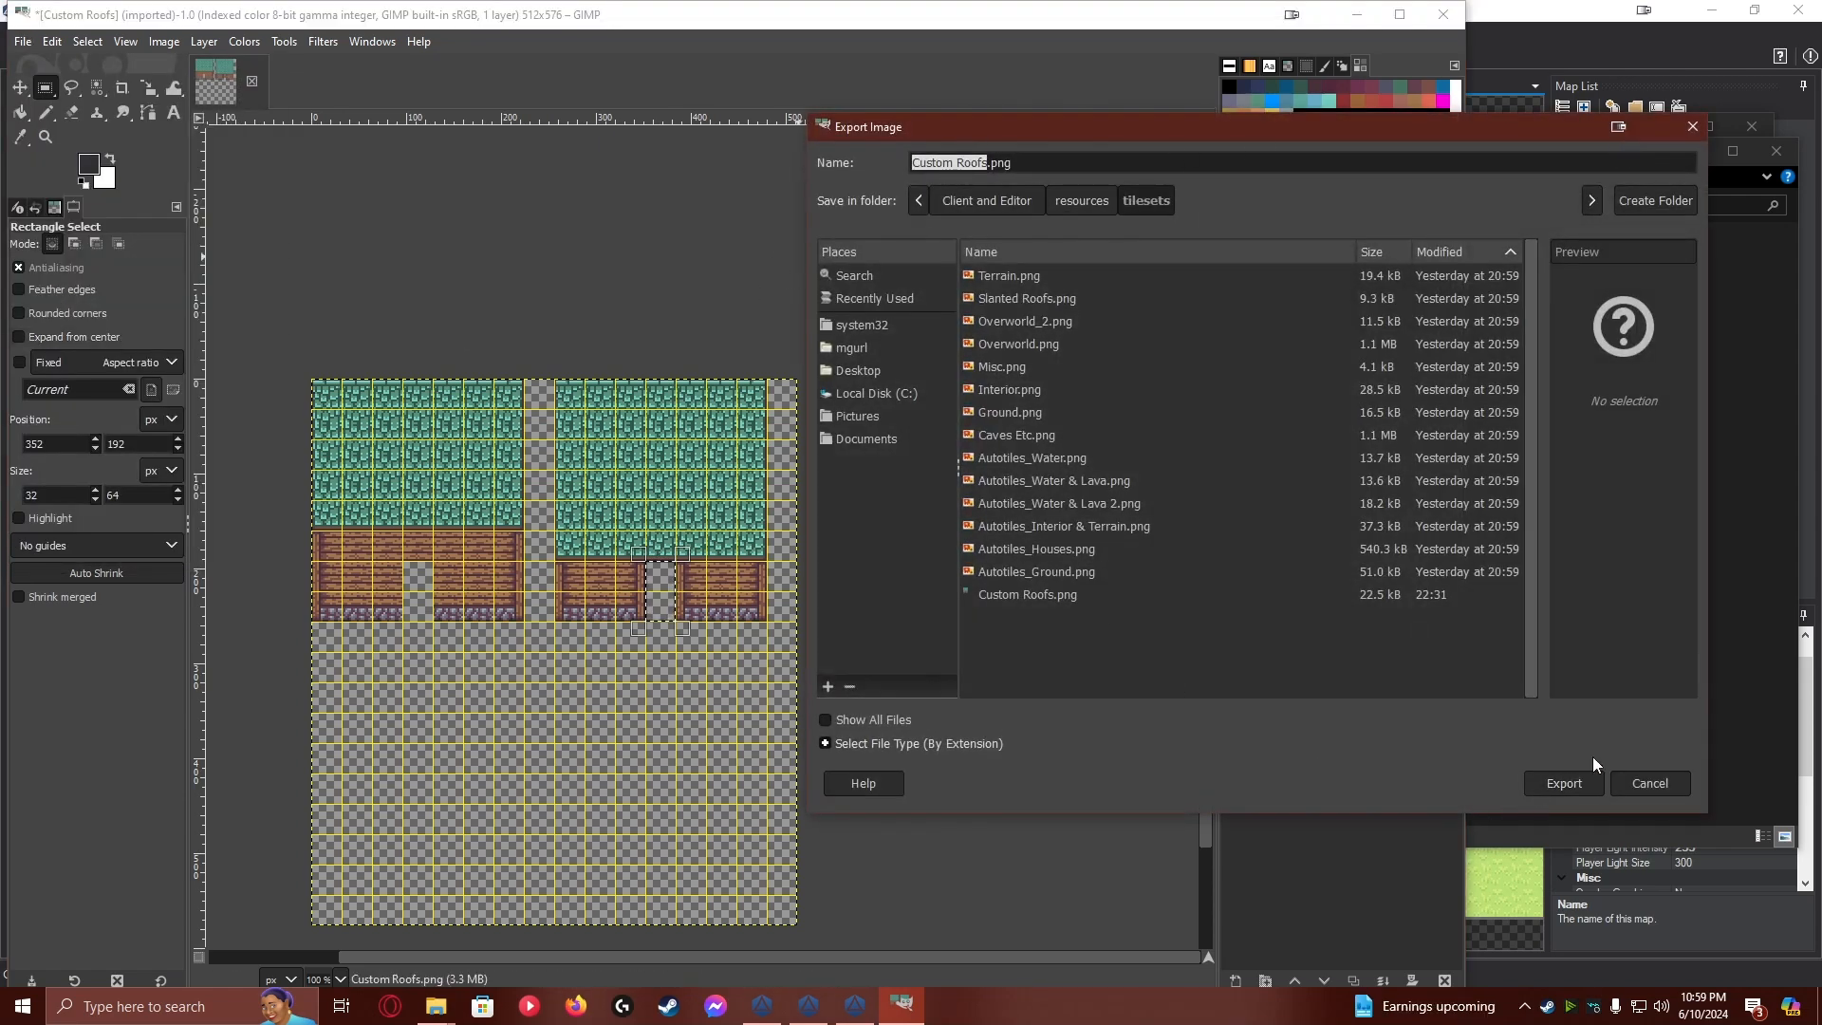
{"action": "left_click", "coordinate": [1570, 784]}
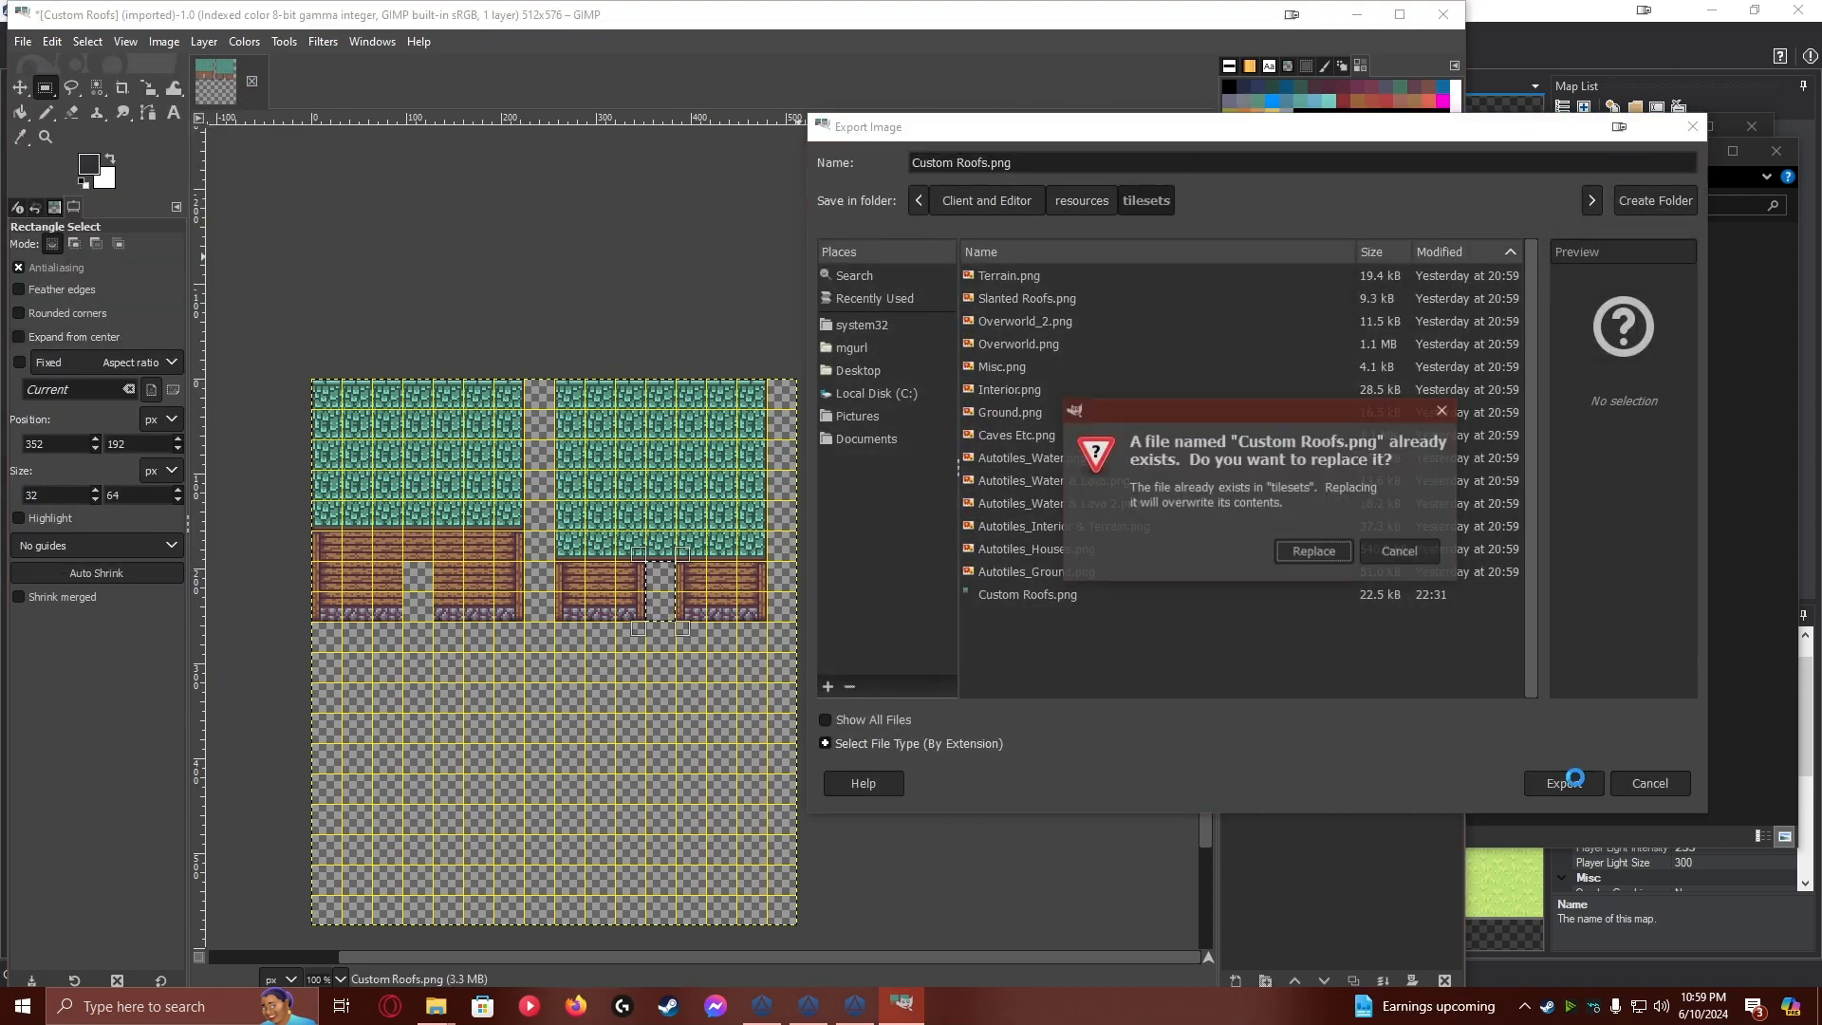
{"action": "left_click", "coordinate": [1306, 554]}
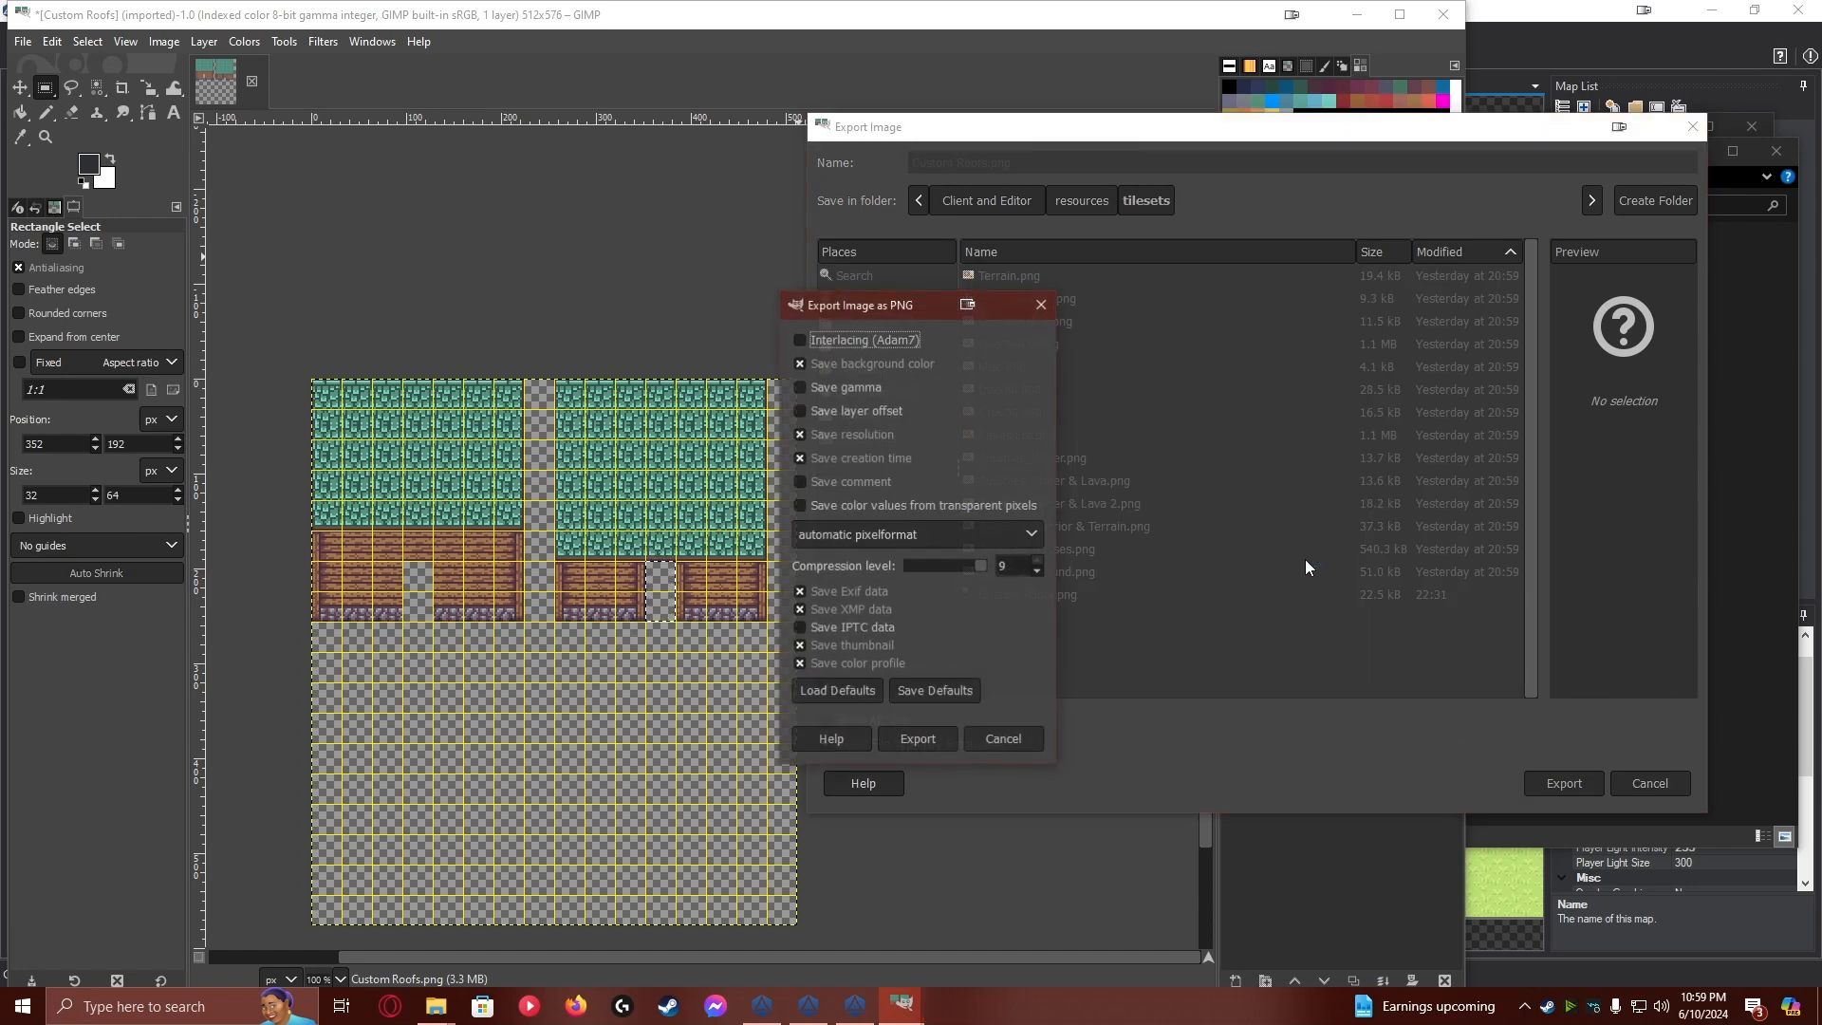
{"action": "left_click", "coordinate": [918, 740]}
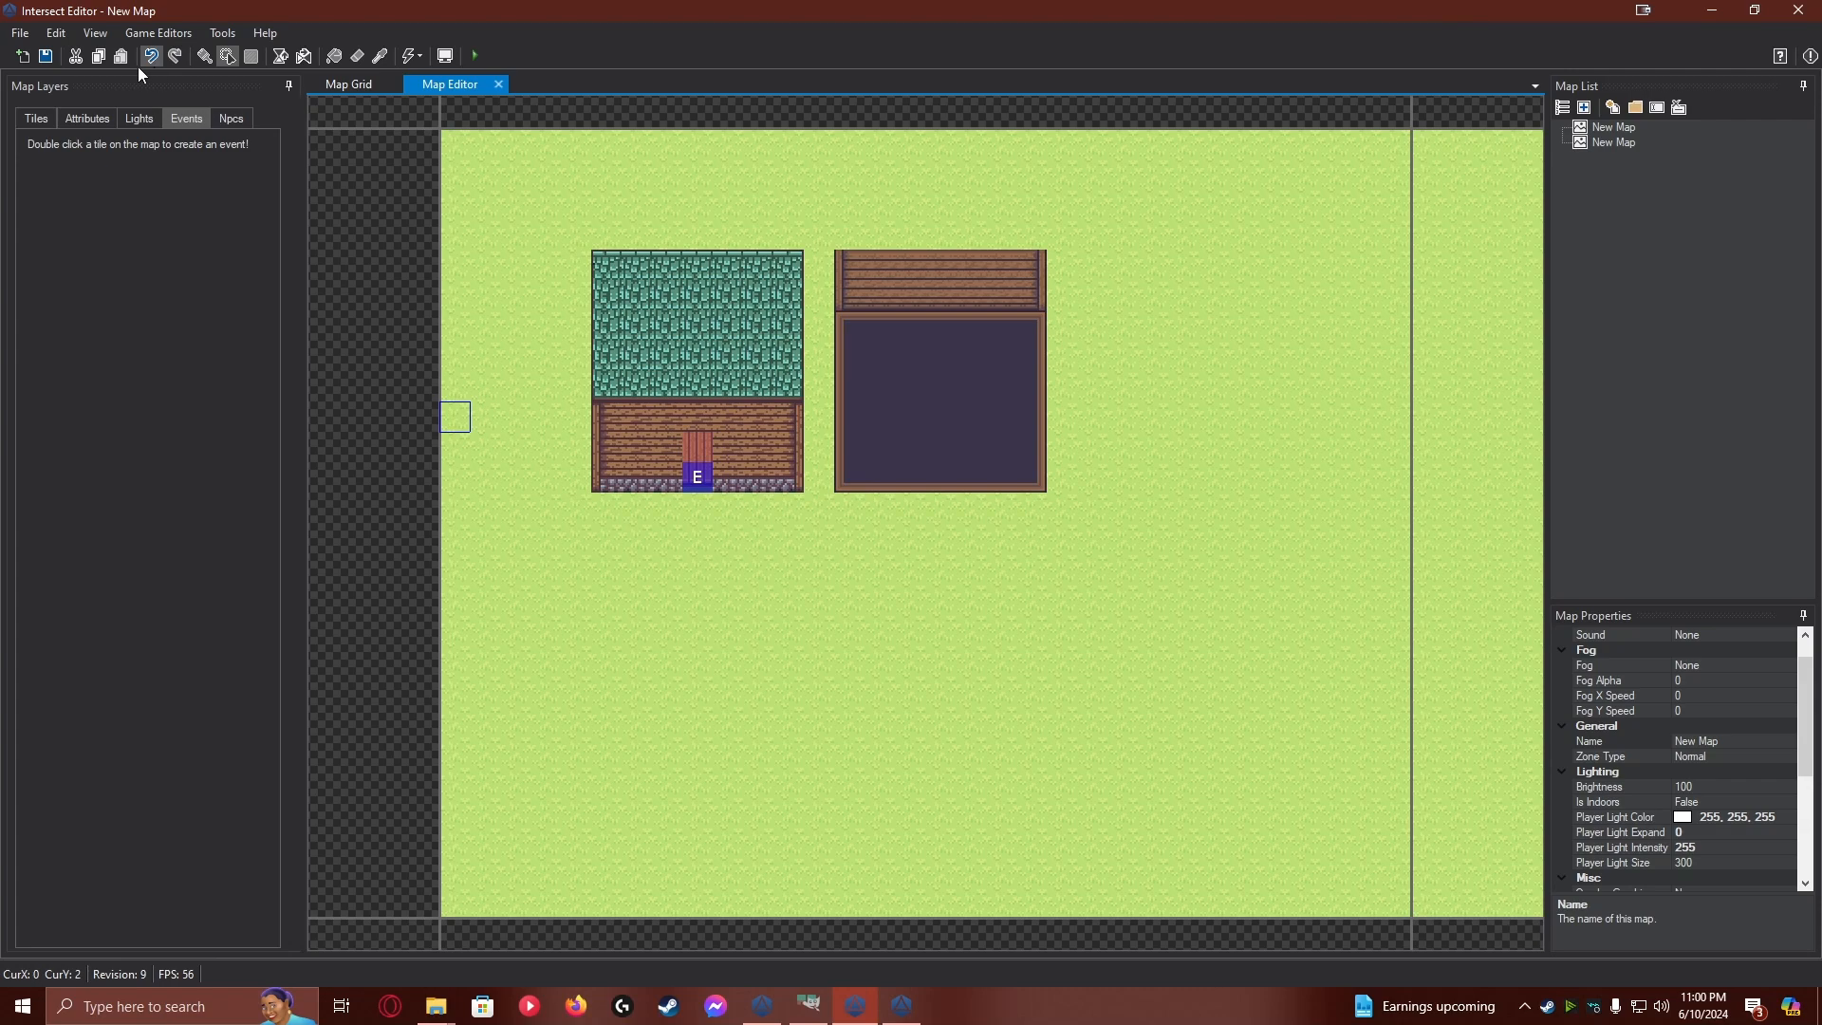
Create an event on the second house's front middle tile, add a second page and return to page 1
{"action": "double_click", "coordinate": [938, 487]}
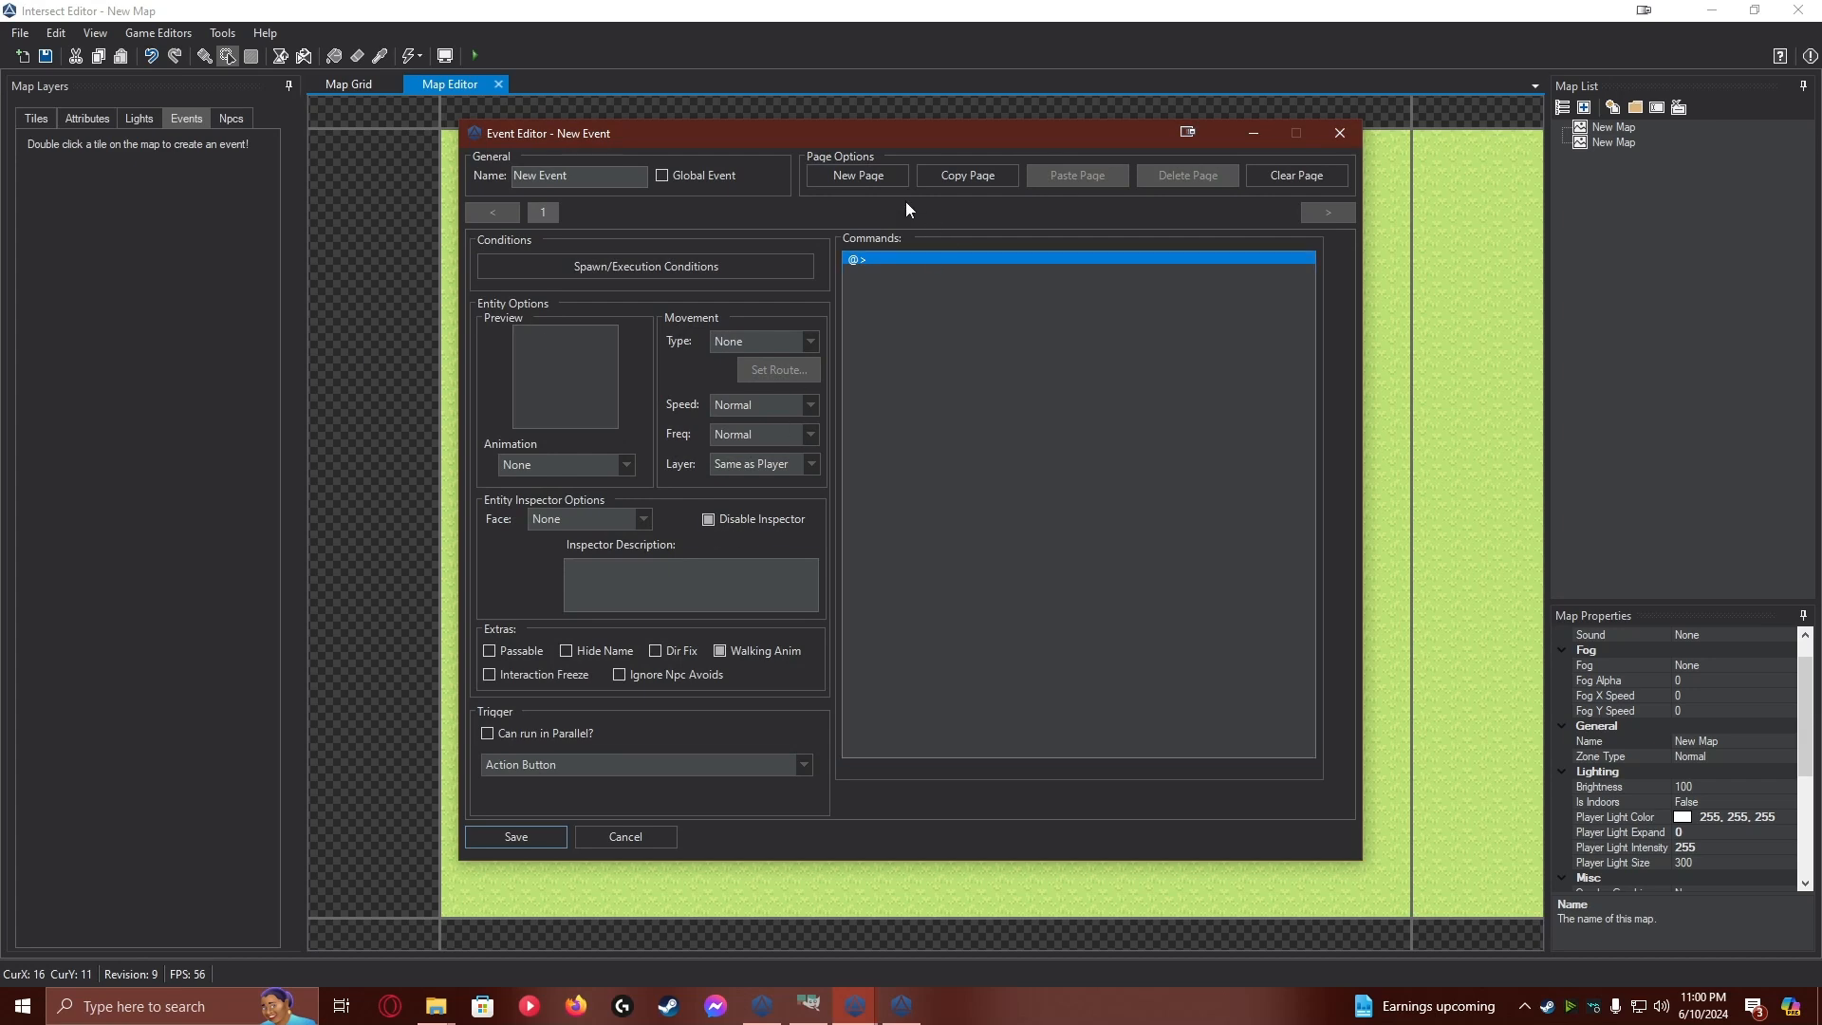
{"action": "left_click", "coordinate": [883, 173]}
{"action": "left_click", "coordinate": [555, 213]}
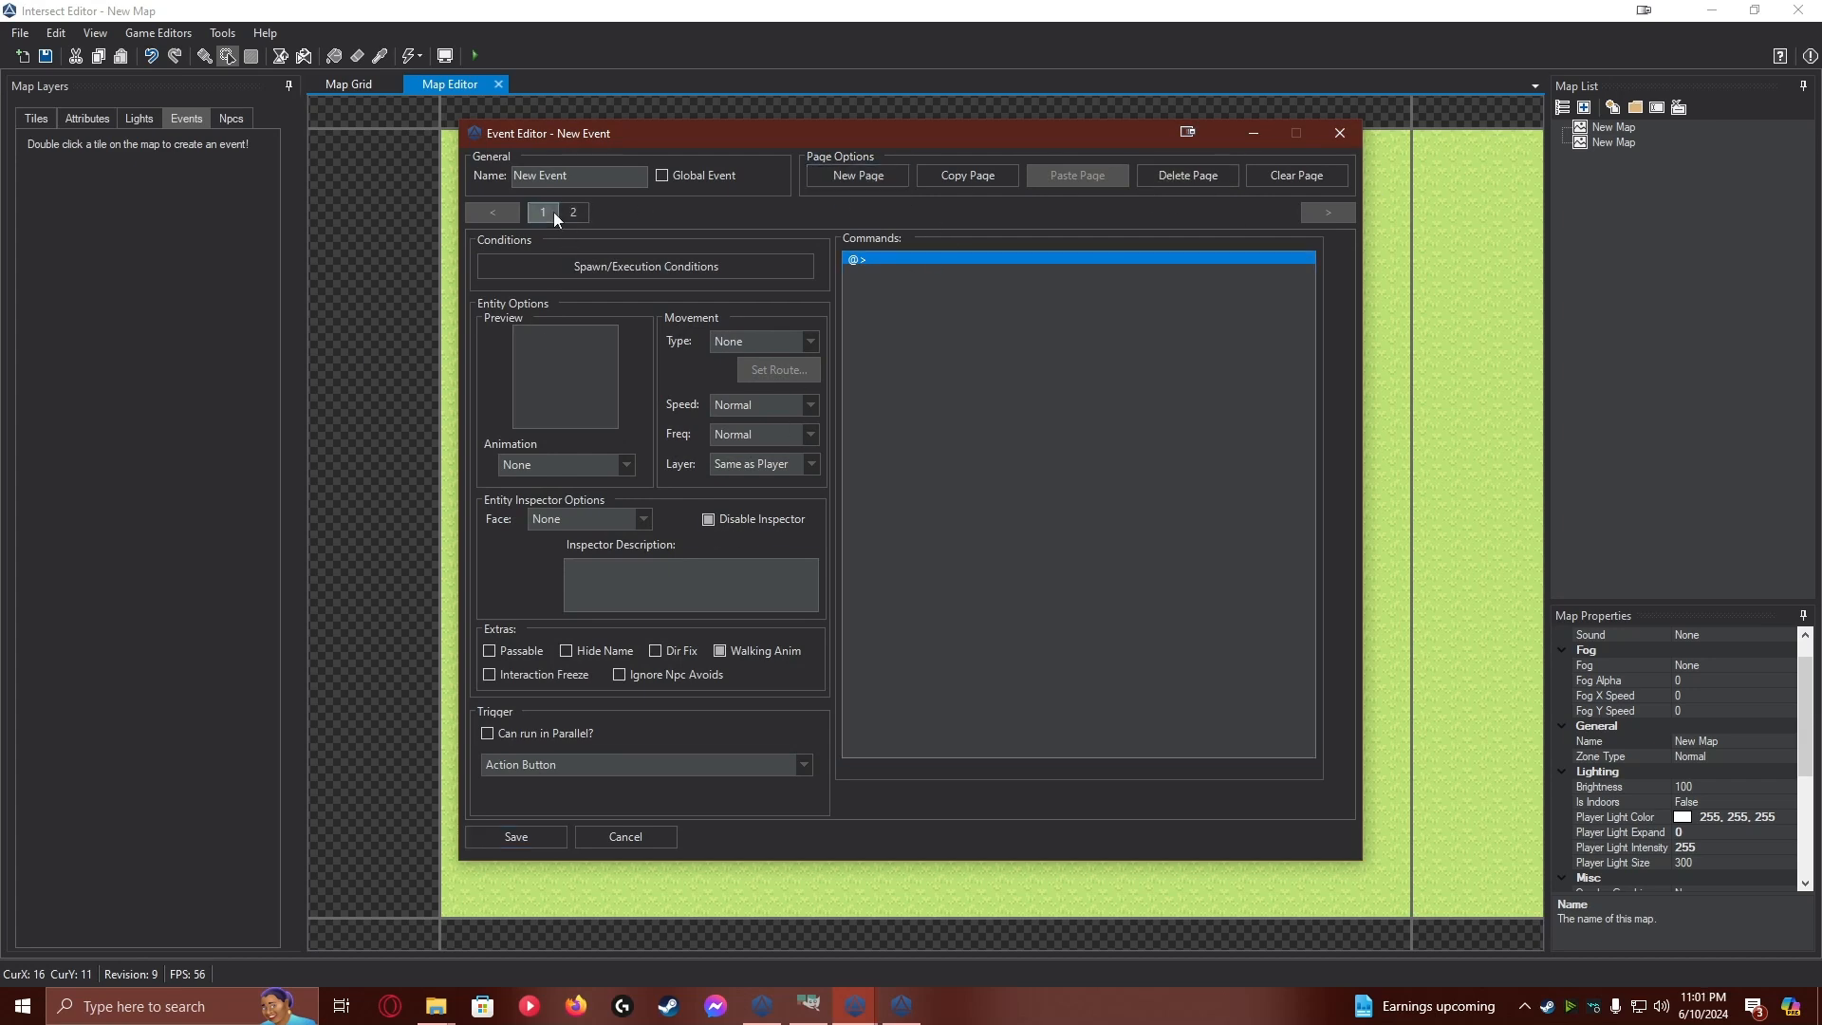
Set the page 1 graphic to the second house, 7 by 8 tiles, from the custom roofs.png tileset
{"action": "double_click", "coordinate": [573, 379]}
{"action": "left_click", "coordinate": [602, 193]}
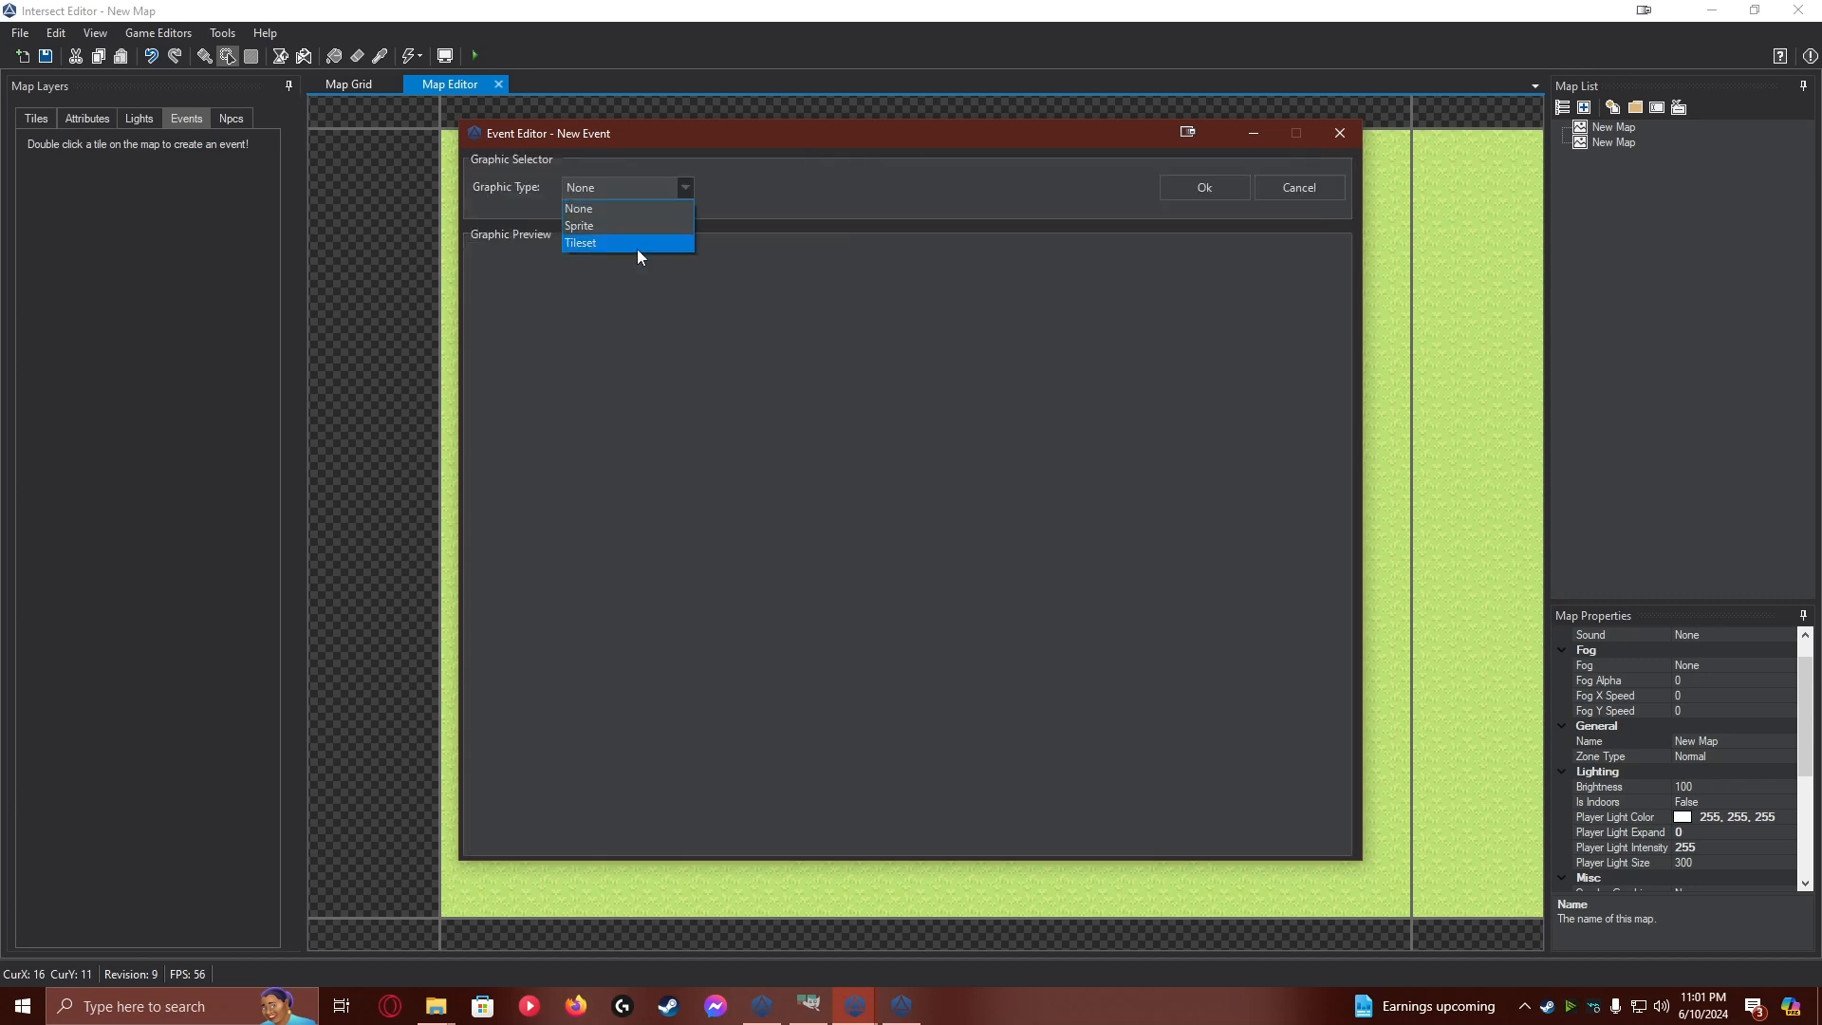
{"action": "left_click", "coordinate": [626, 243]}
{"action": "left_click", "coordinate": [846, 188]}
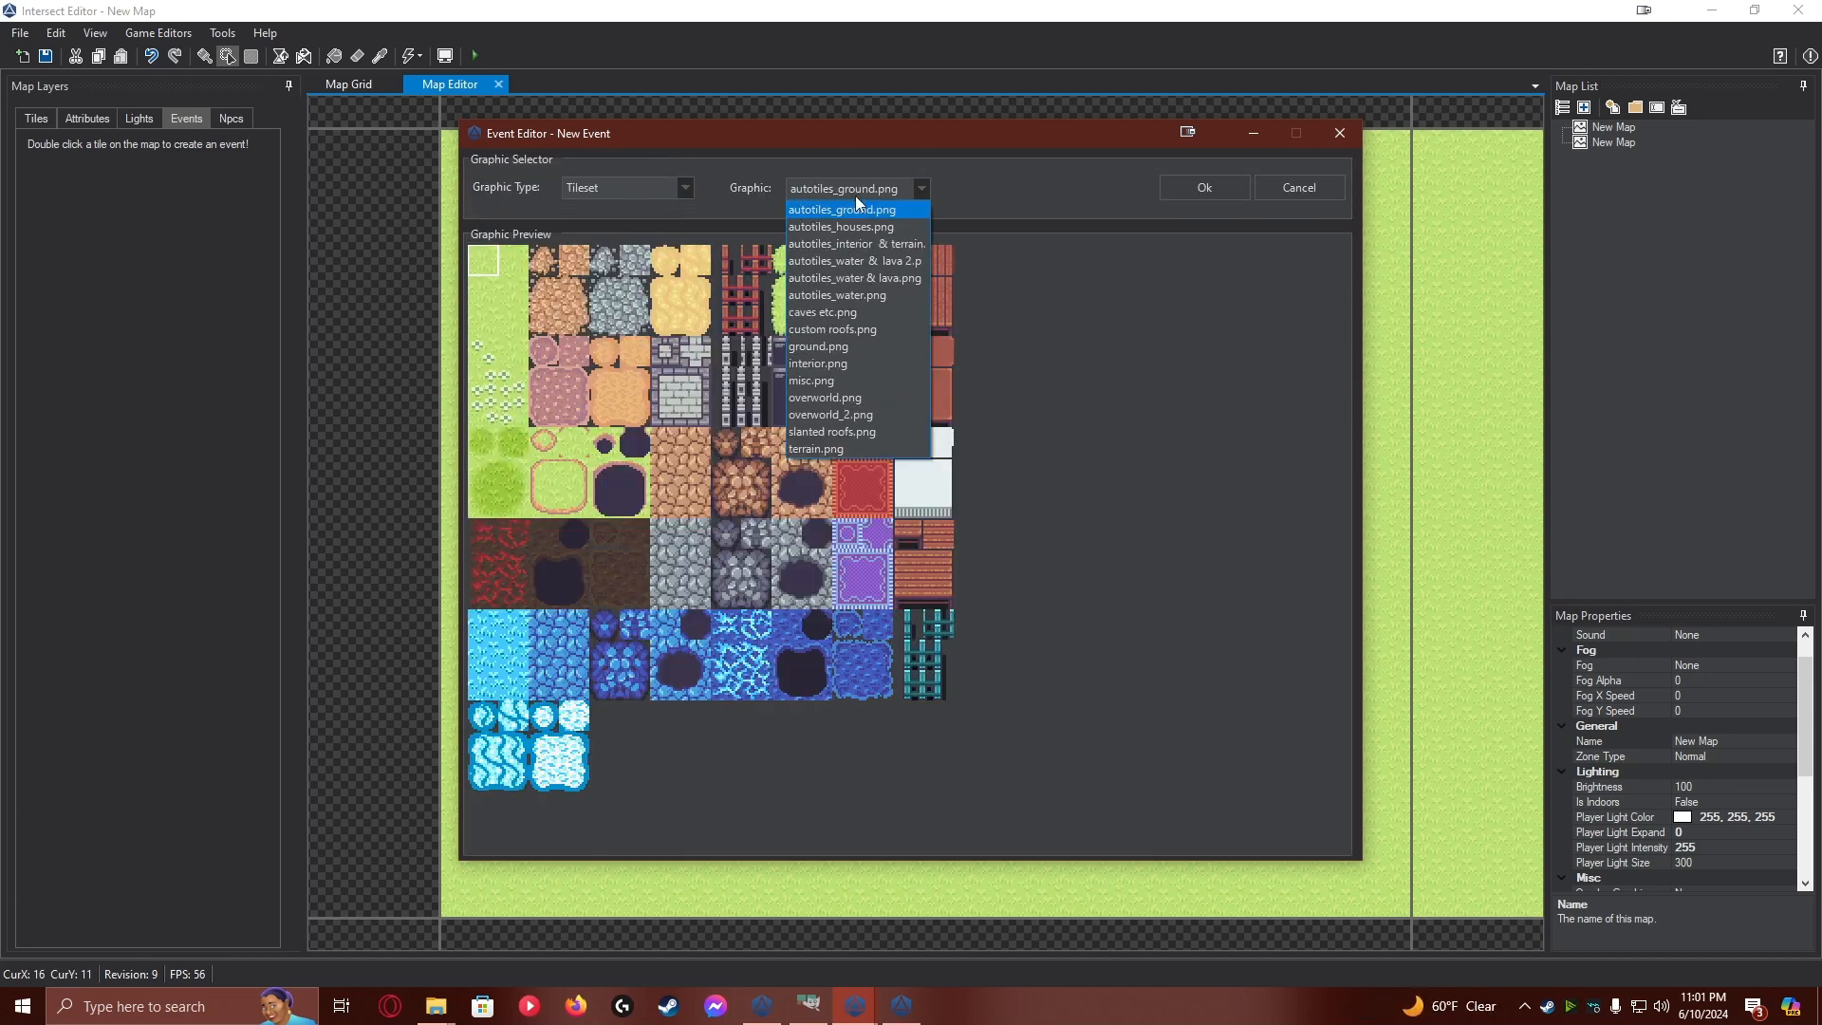
{"action": "left_click", "coordinate": [896, 329]}
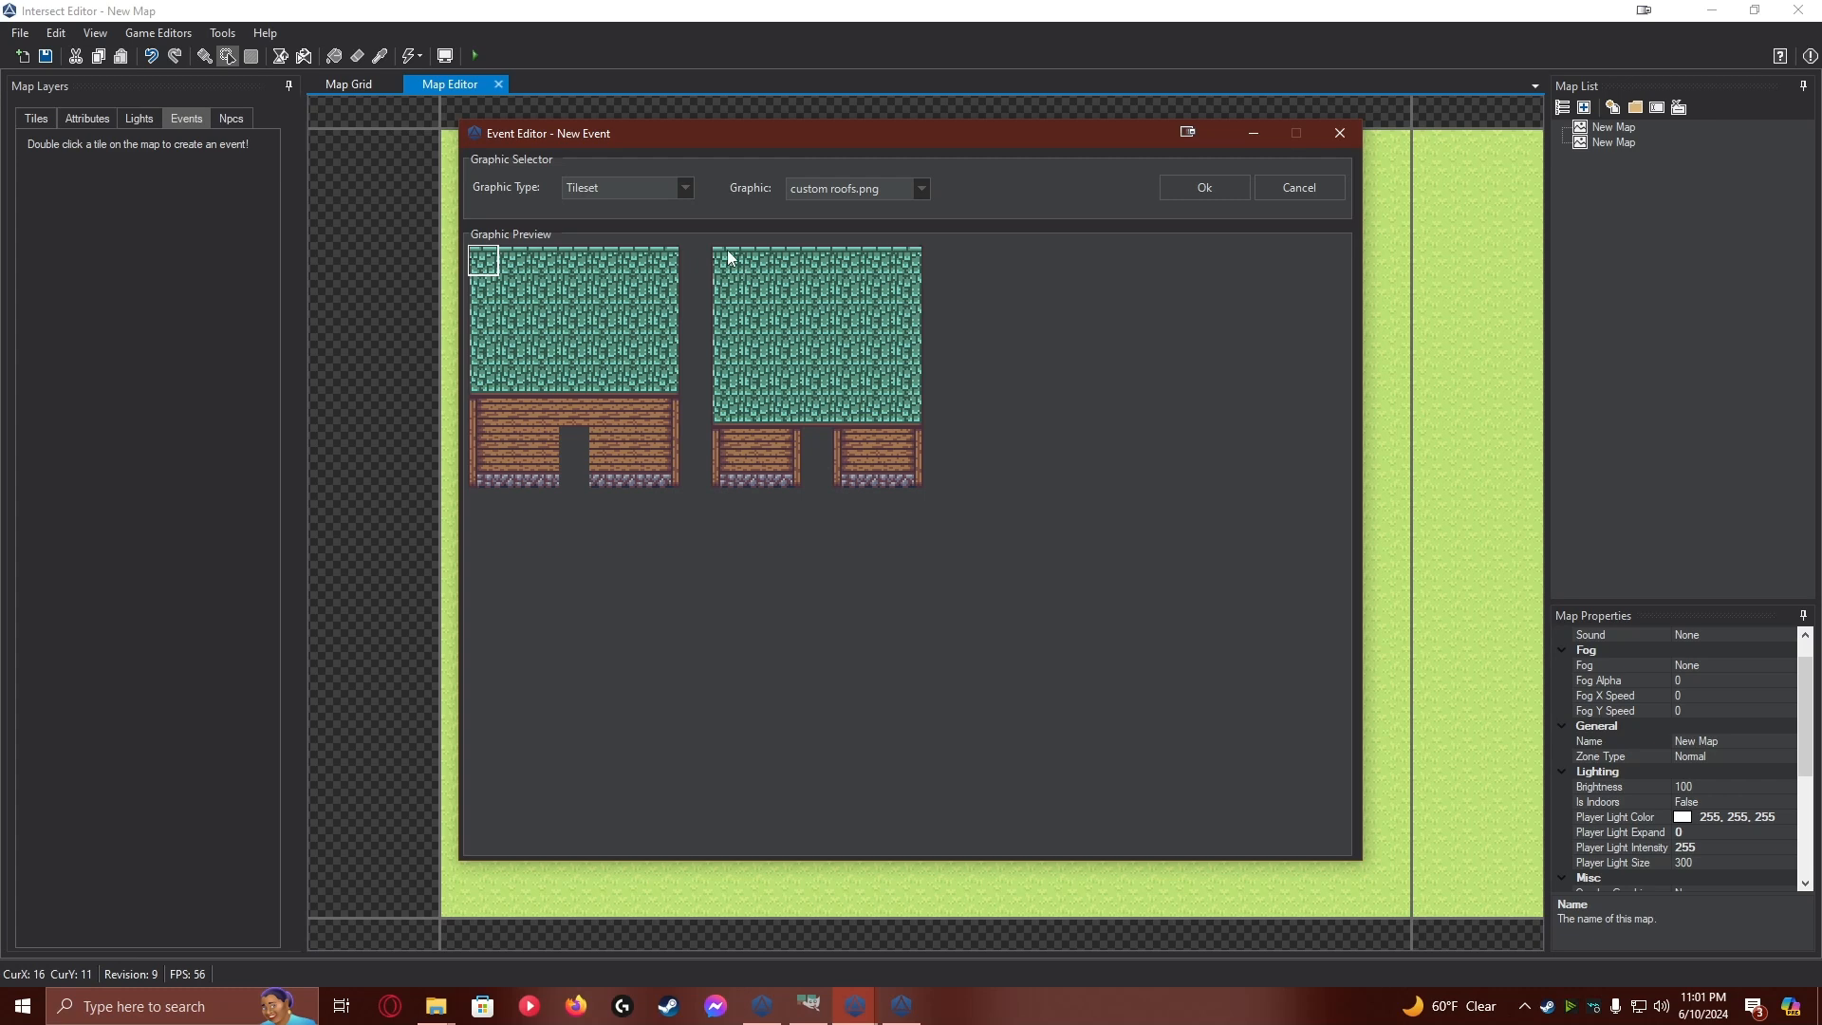
{"action": "left_click_drag", "start_coordinate": [726, 258], "coordinate": [906, 477]}
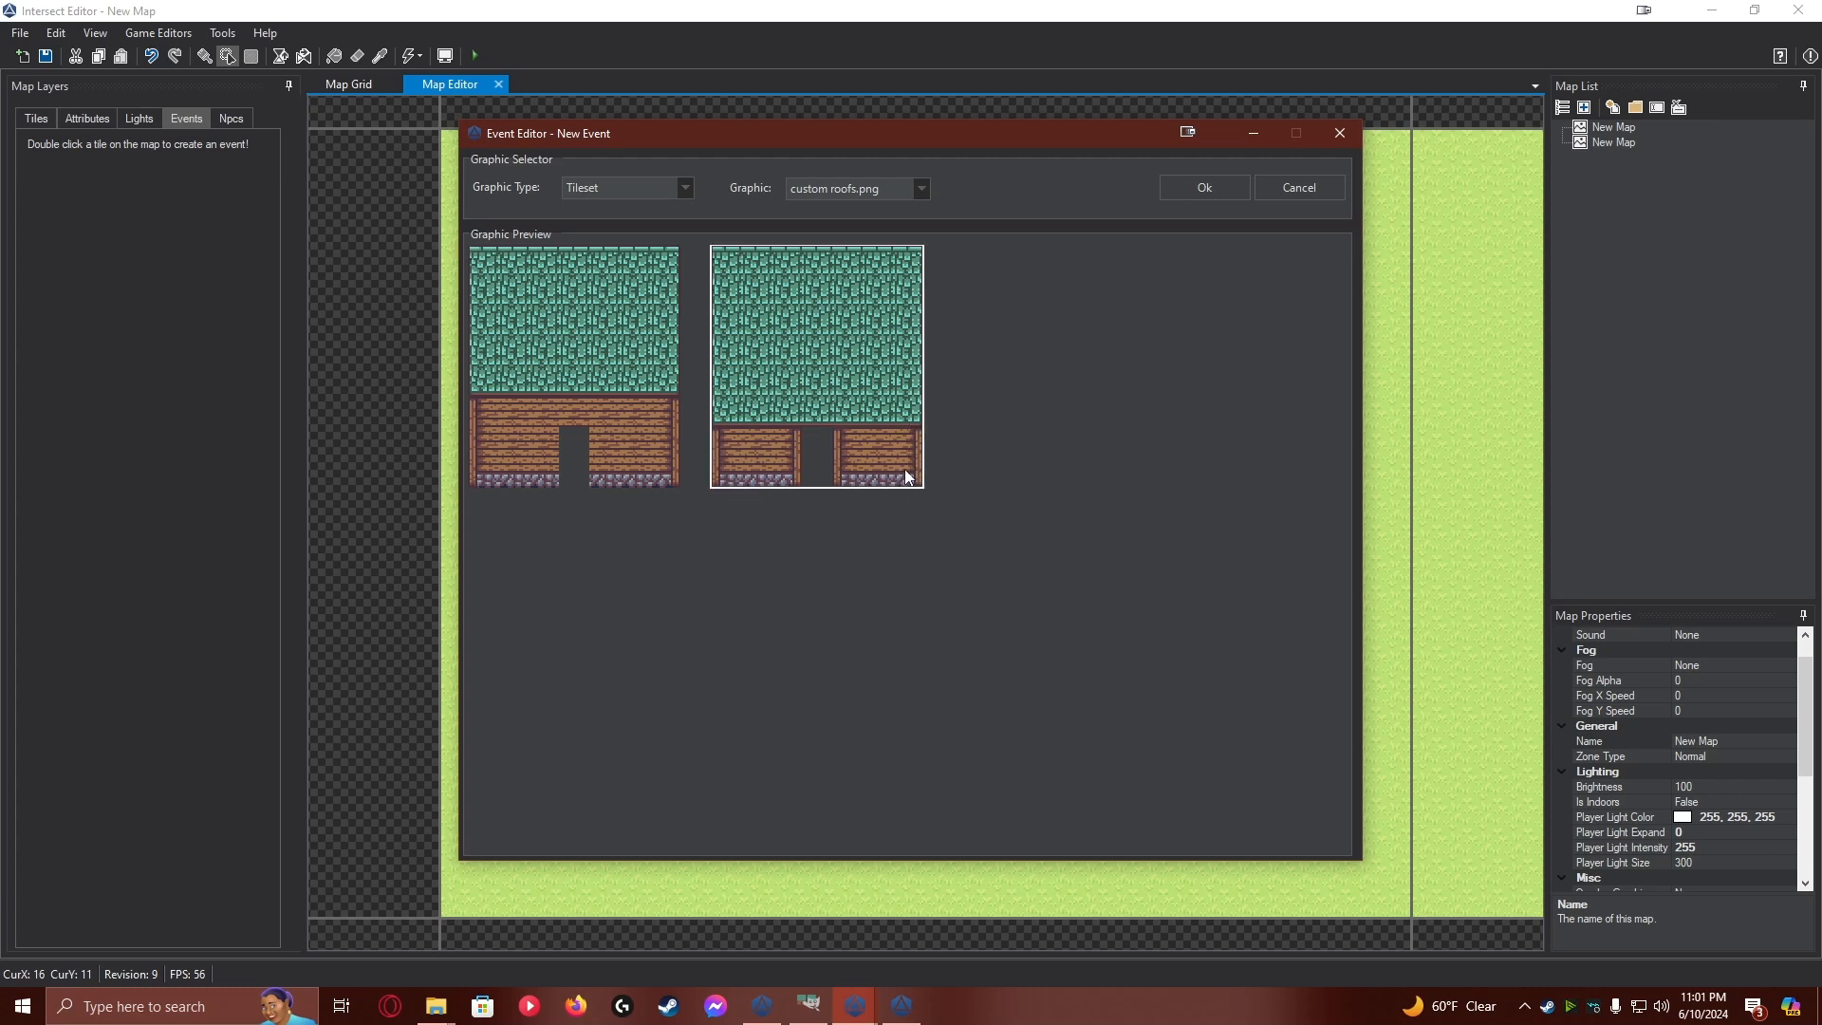
{"action": "left_click", "coordinate": [1194, 191]}
Make event page 1 passable with a hidden name, and set its trigger to Player Collide
{"action": "left_click", "coordinate": [497, 652]}
{"action": "left_click", "coordinate": [566, 651]}
{"action": "left_click", "coordinate": [550, 764]}
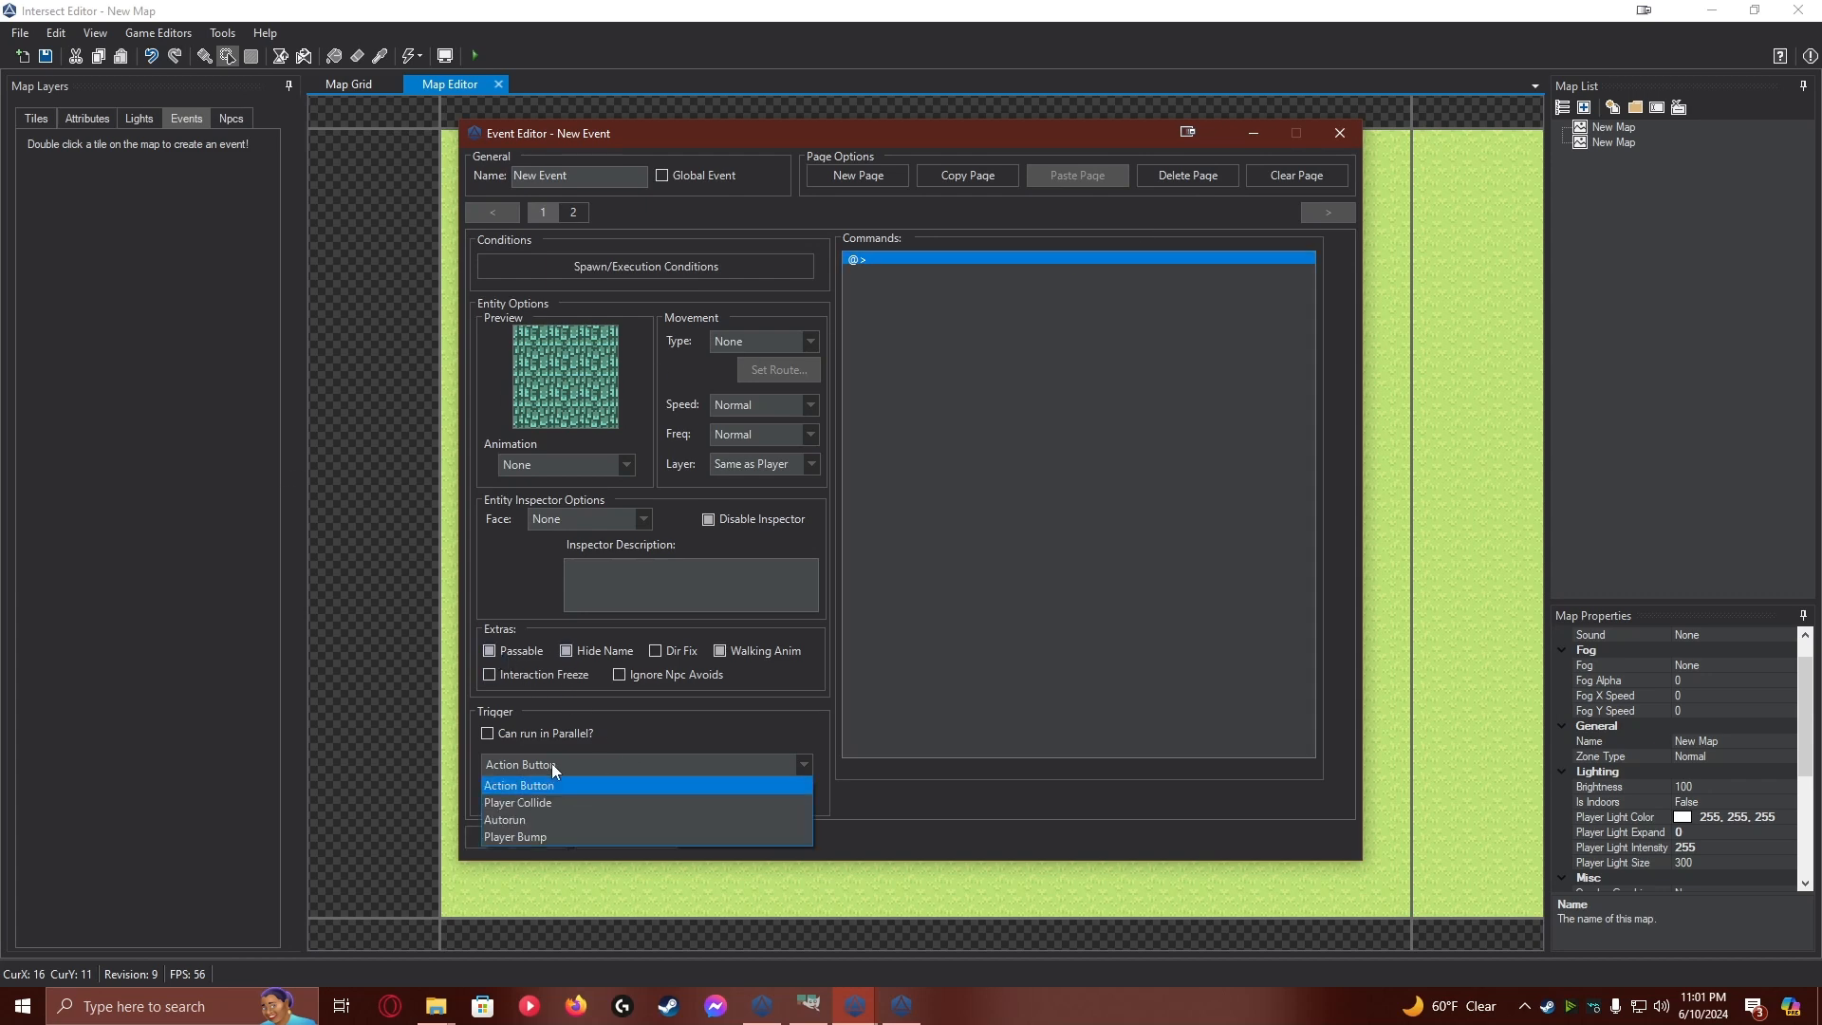
{"action": "left_click", "coordinate": [545, 803]}
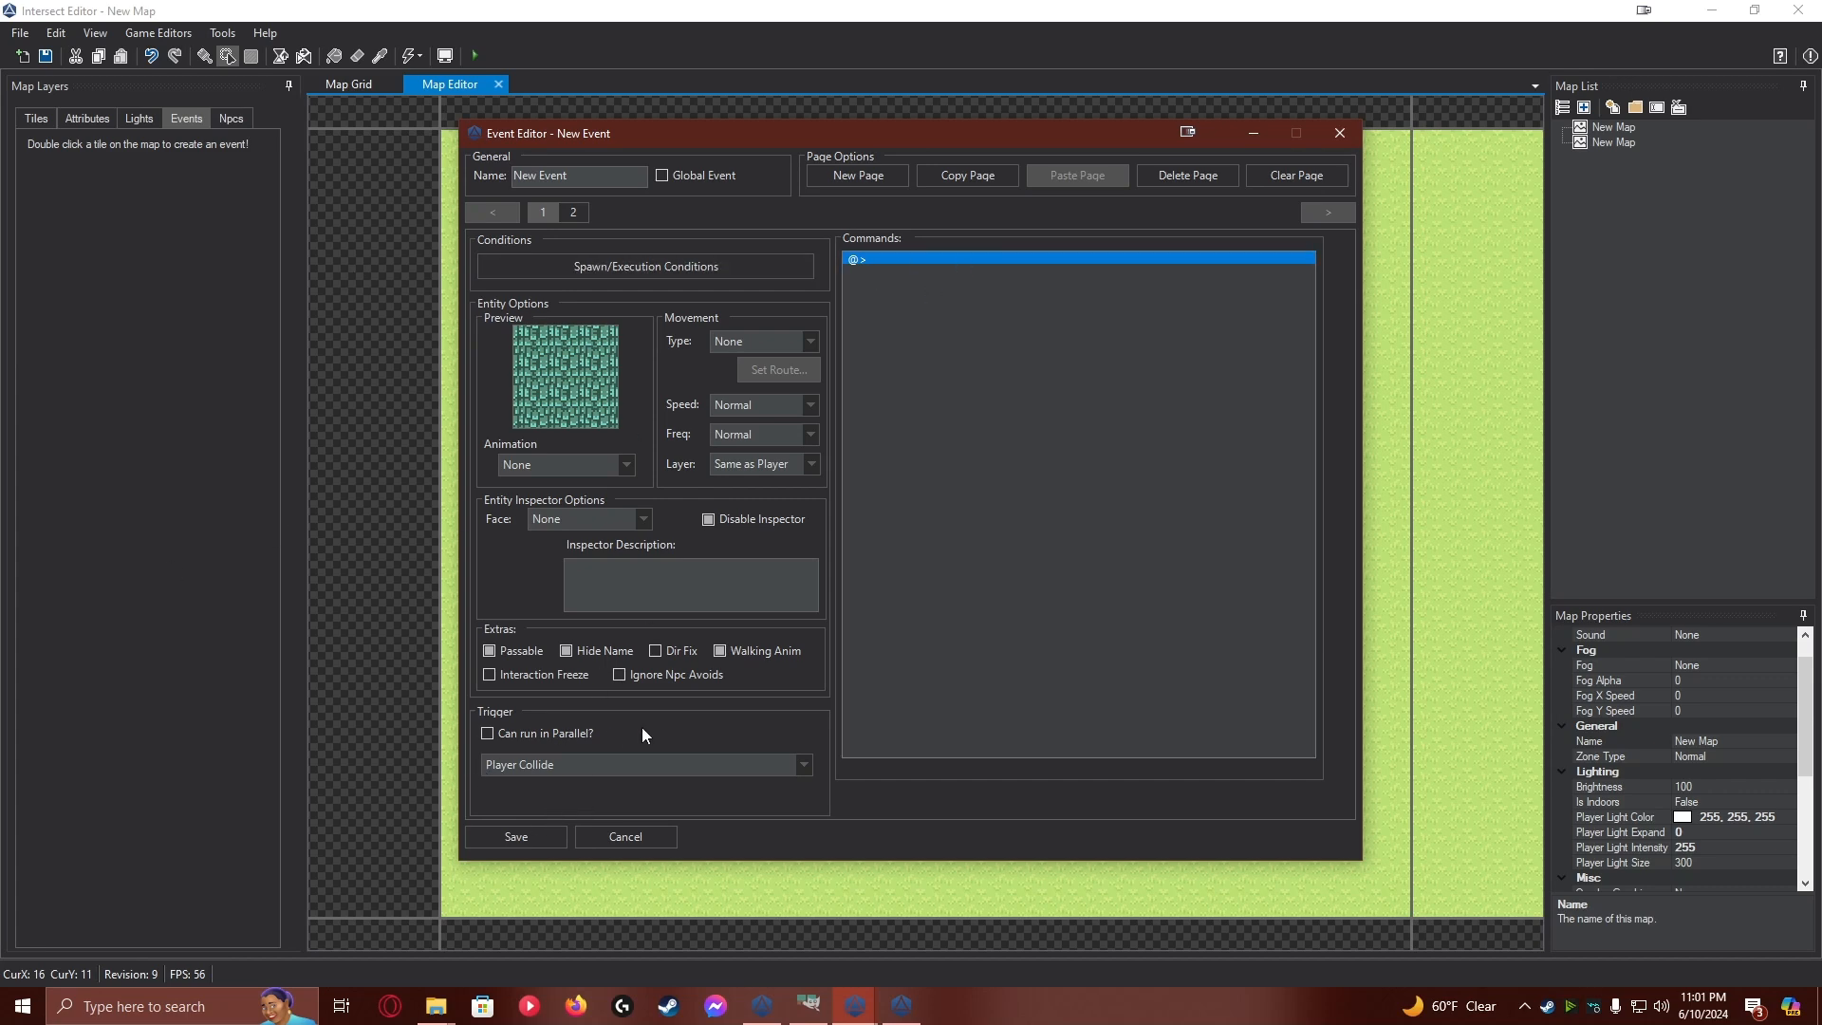
Add a Set Self Switch command to page 1 that sets self switch A to True
{"action": "double_click", "coordinate": [874, 259]}
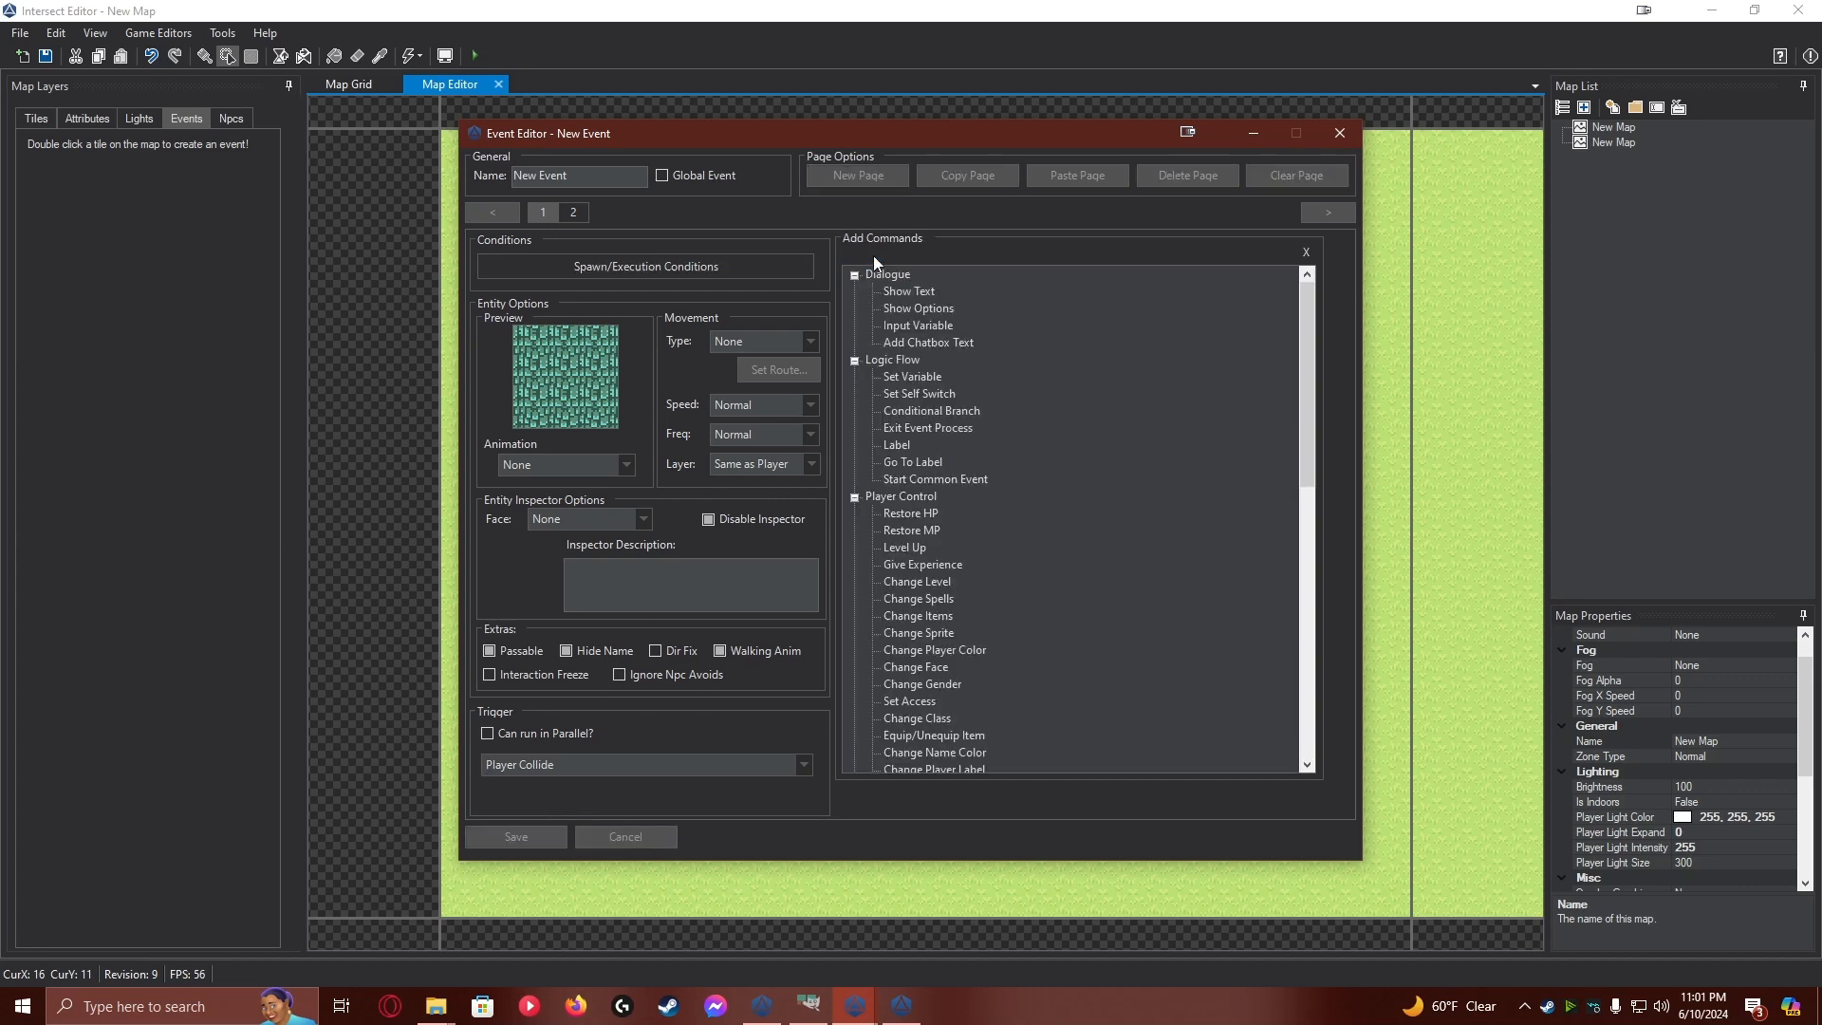
{"action": "double_click", "coordinate": [934, 395]}
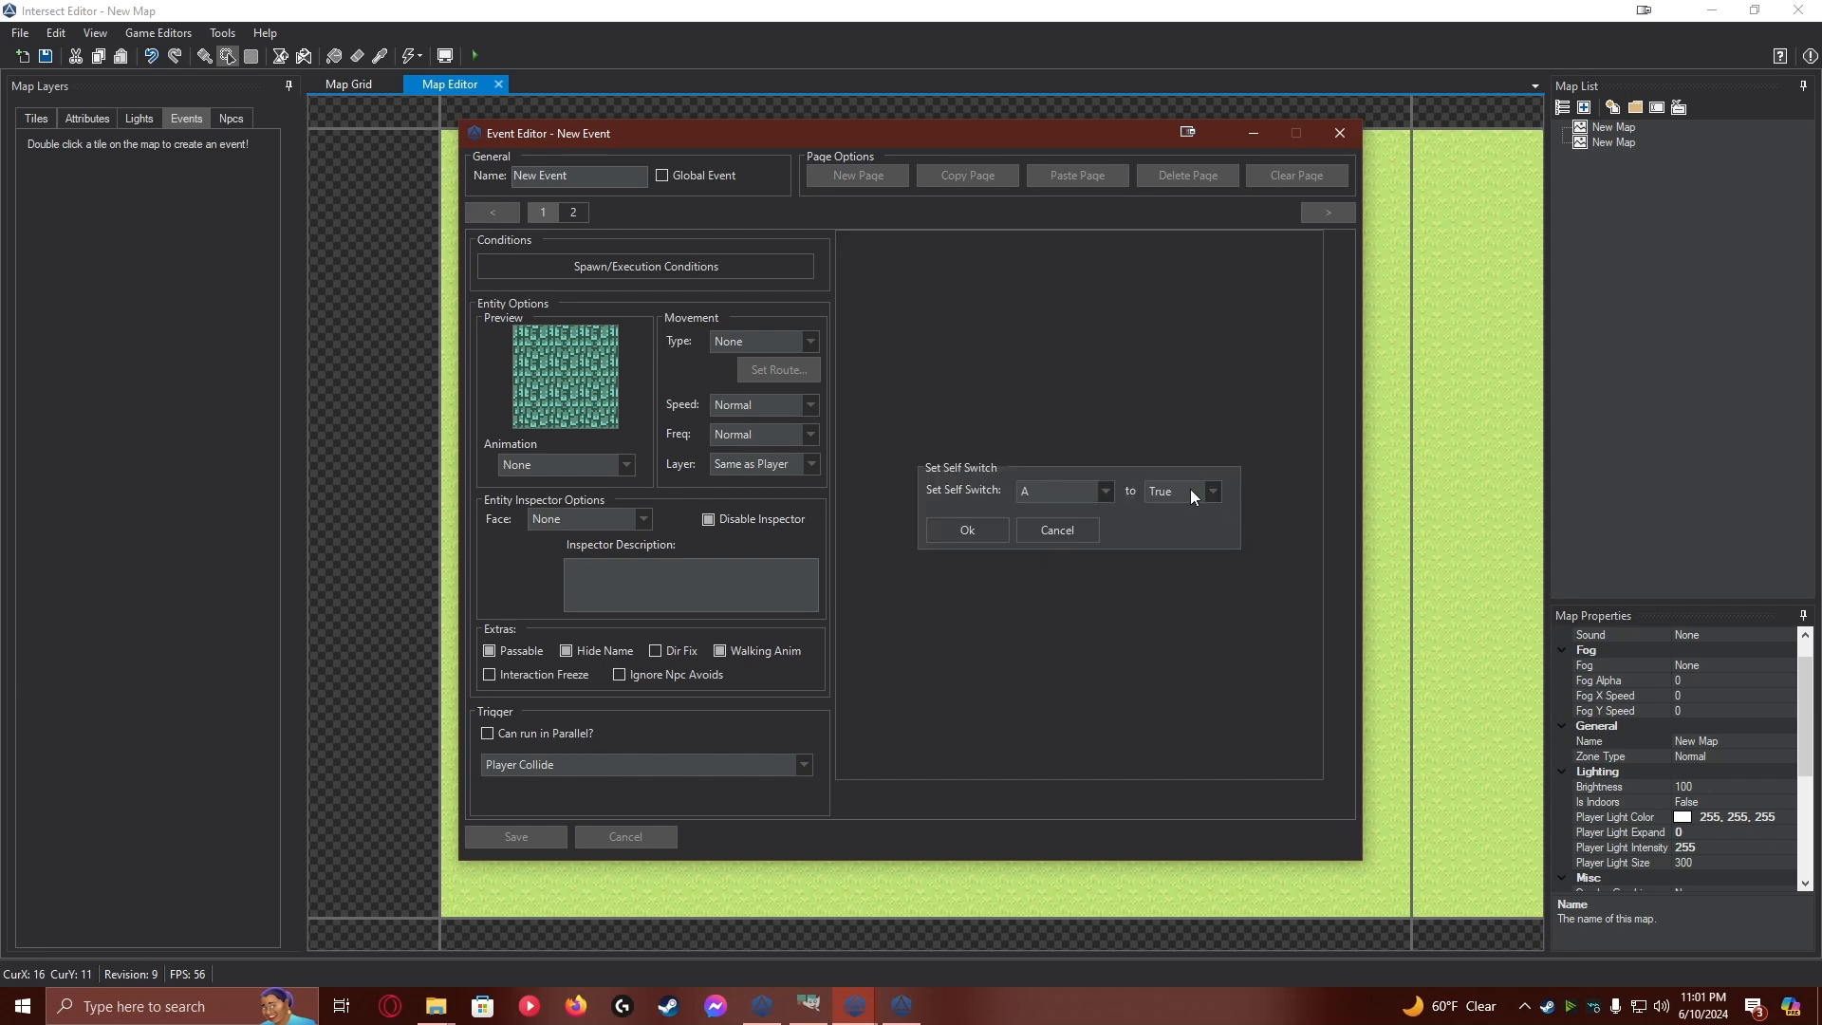
{"action": "left_click", "coordinate": [951, 537]}
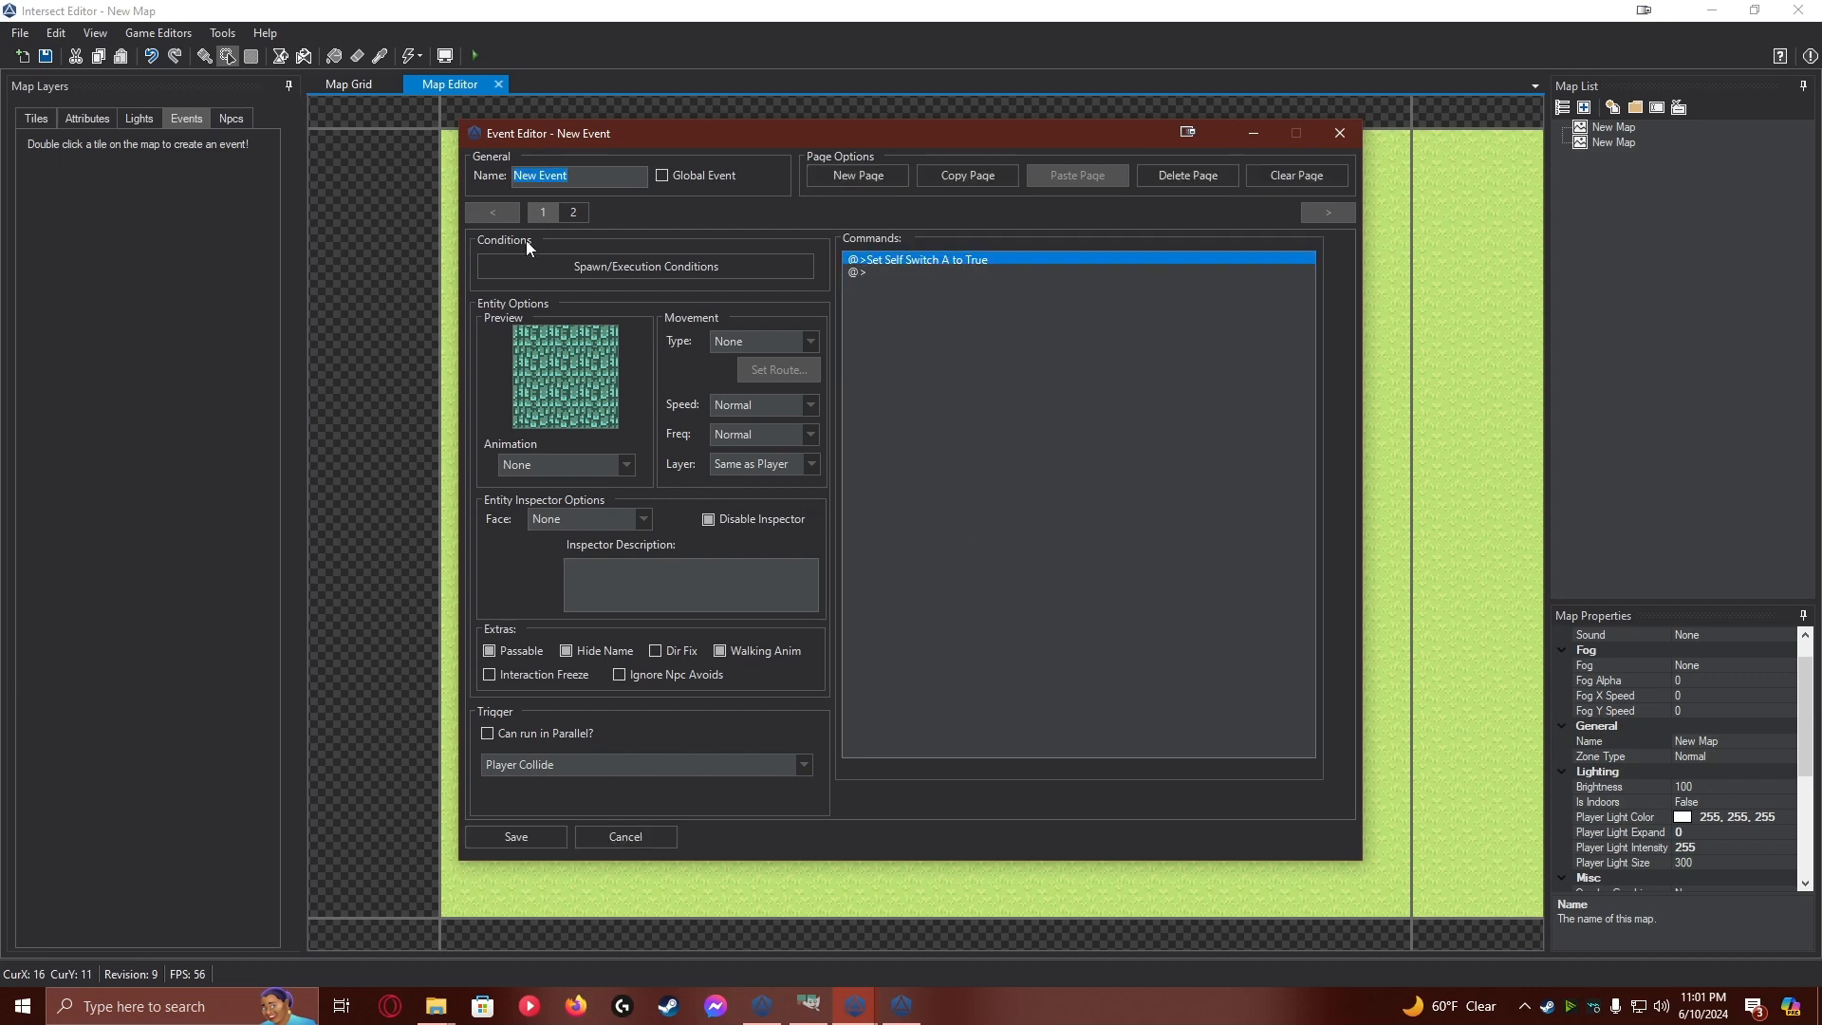
Give event page 2 a spawn condition list requiring Self Switch A is True, and save the conditions
{"action": "left_click", "coordinate": [582, 209]}
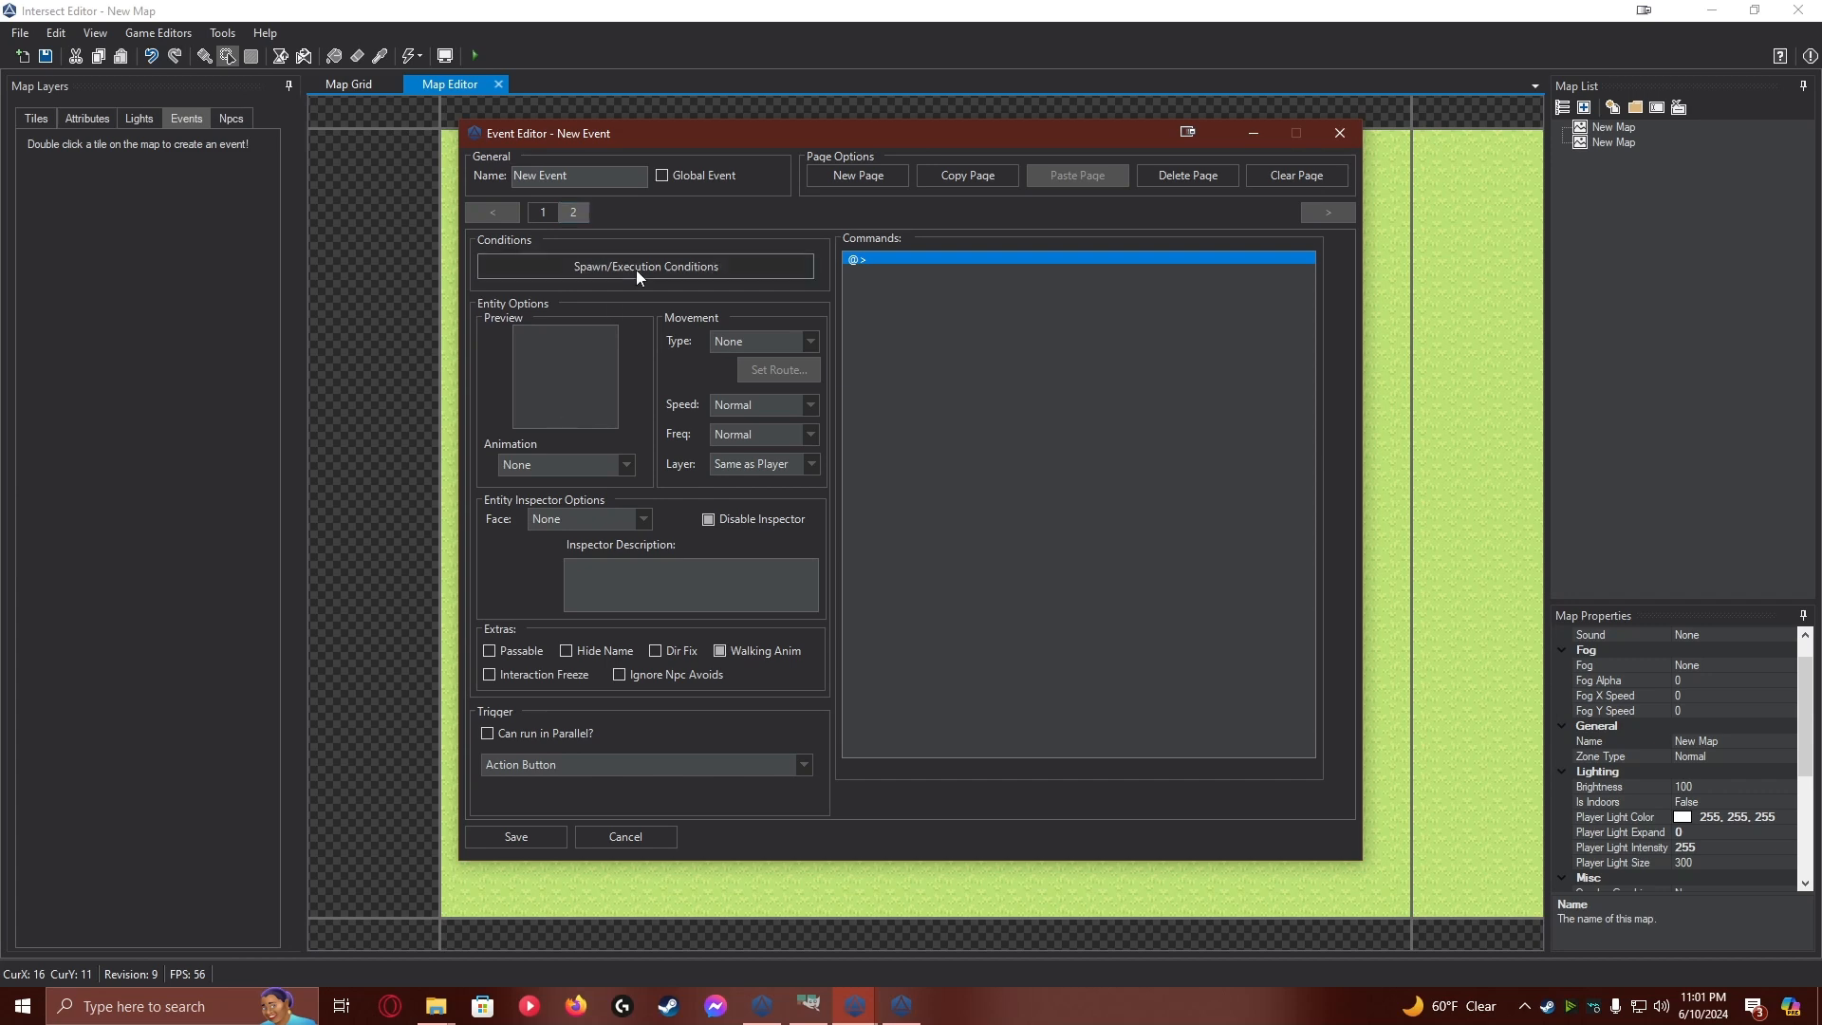
{"action": "left_click", "coordinate": [556, 271]}
{"action": "left_click", "coordinate": [584, 602]}
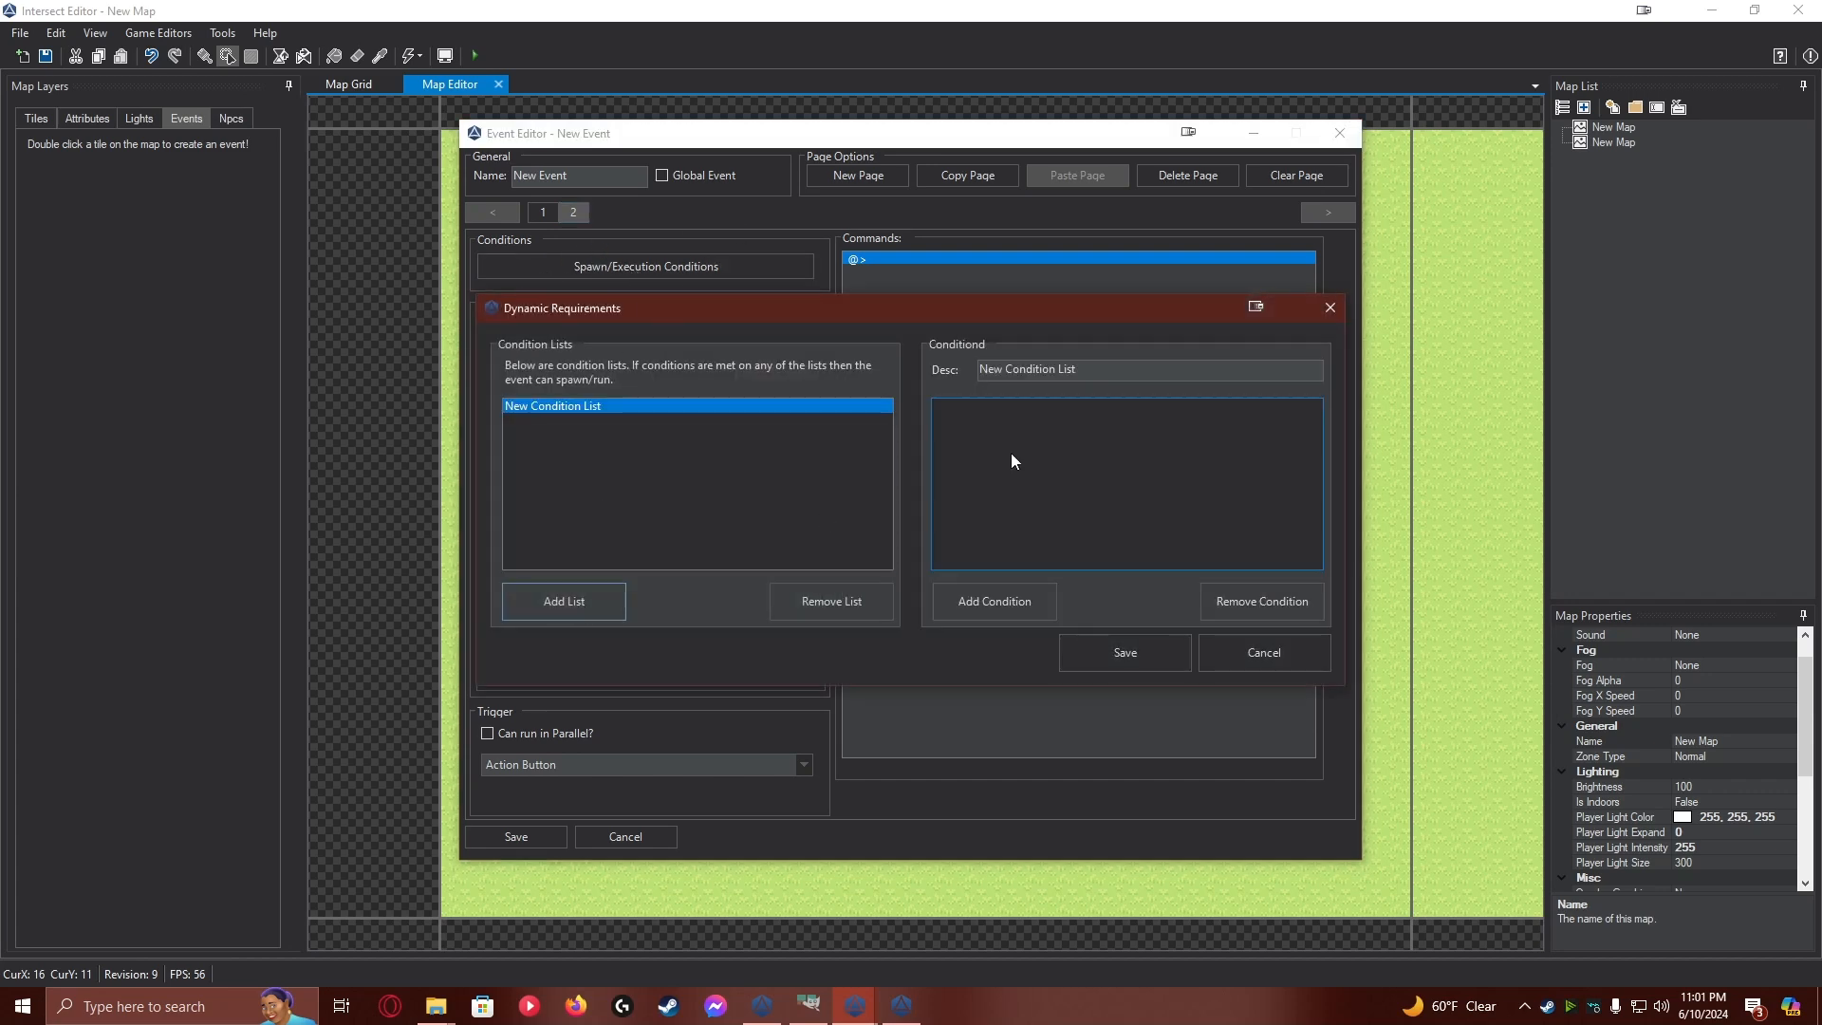
{"action": "left_click", "coordinate": [1014, 601]}
{"action": "left_click", "coordinate": [947, 266]}
{"action": "left_click", "coordinate": [902, 374]}
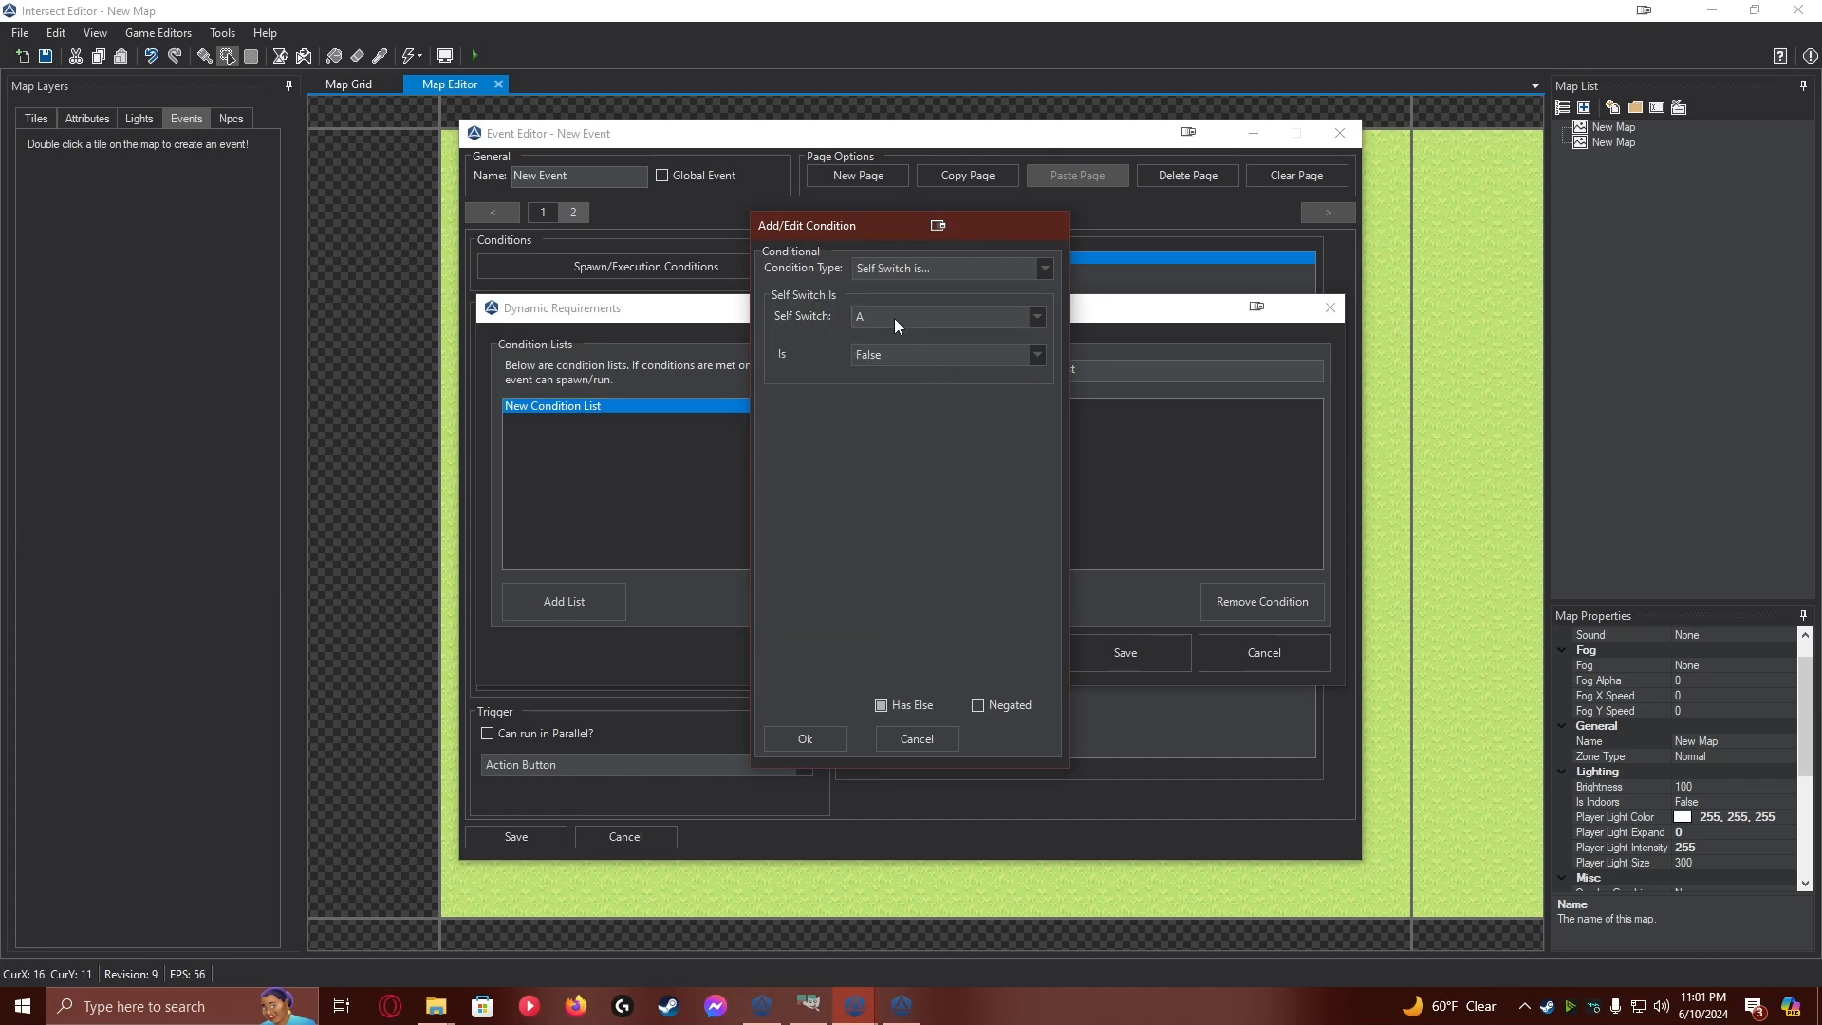
{"action": "left_click", "coordinate": [949, 355]}
{"action": "left_click", "coordinate": [910, 394]}
{"action": "left_click", "coordinate": [808, 738]}
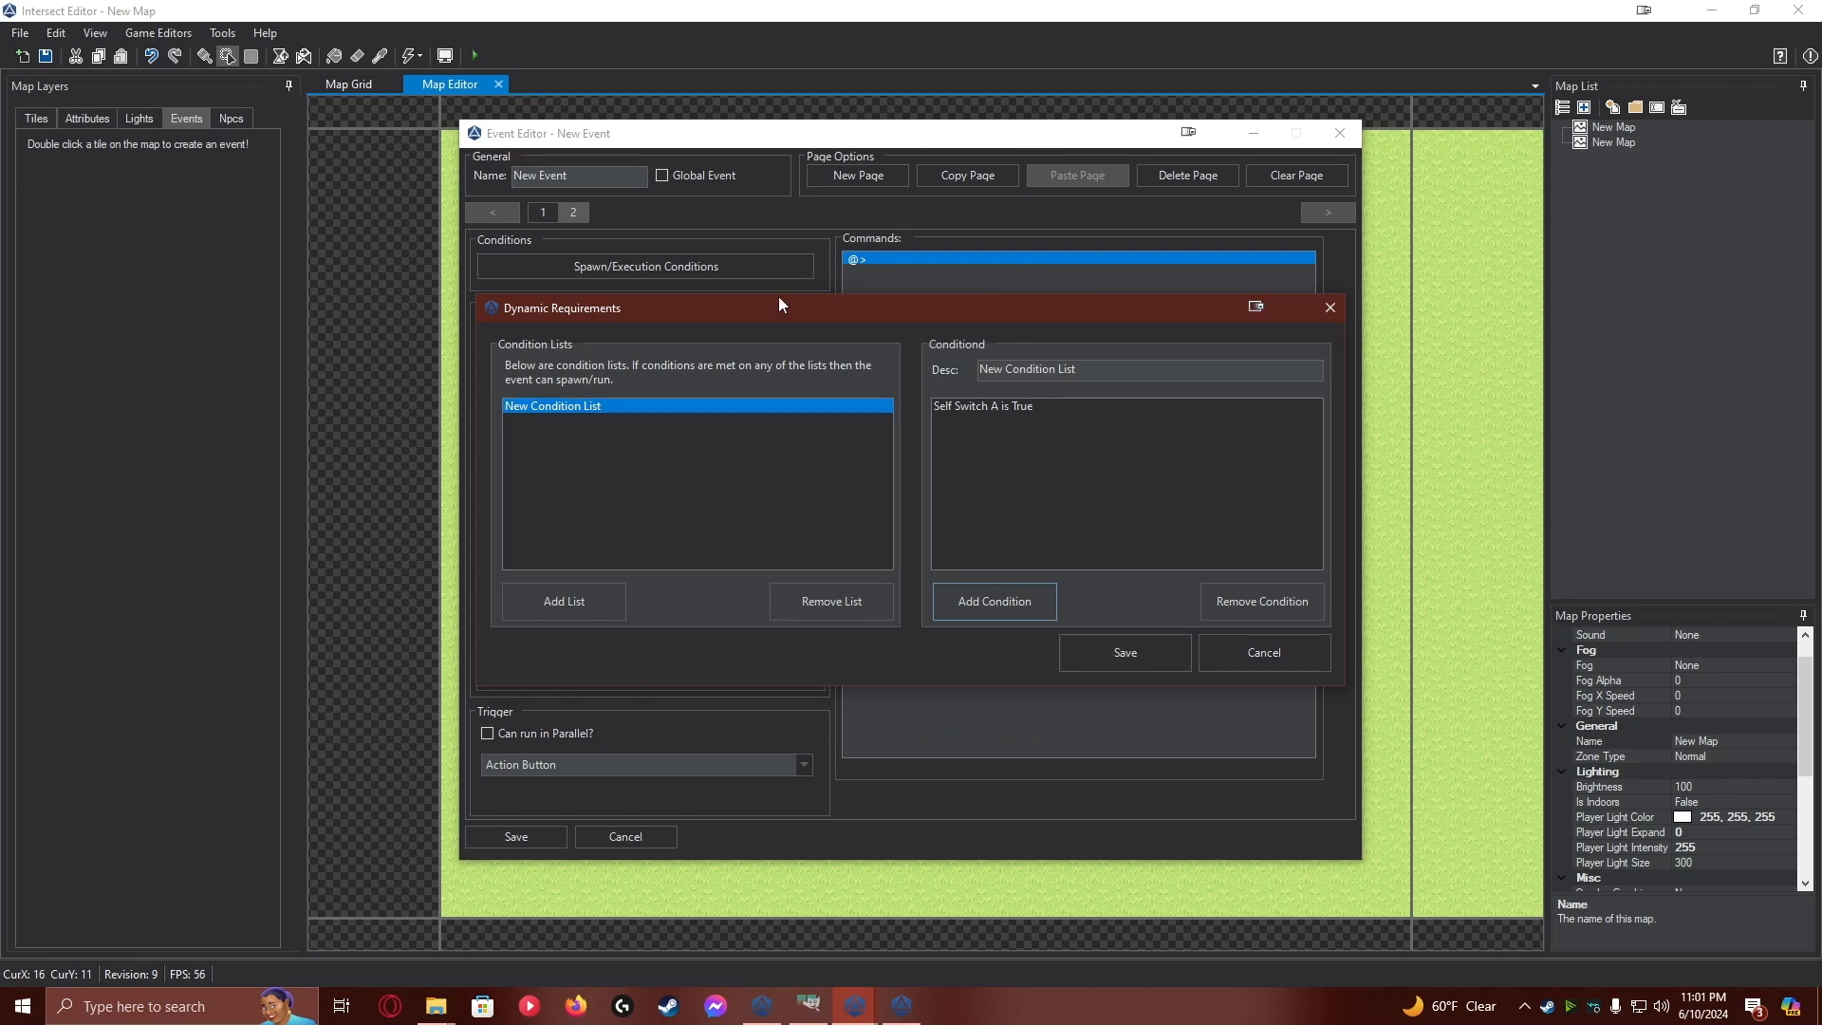
{"action": "left_click", "coordinate": [1097, 647]}
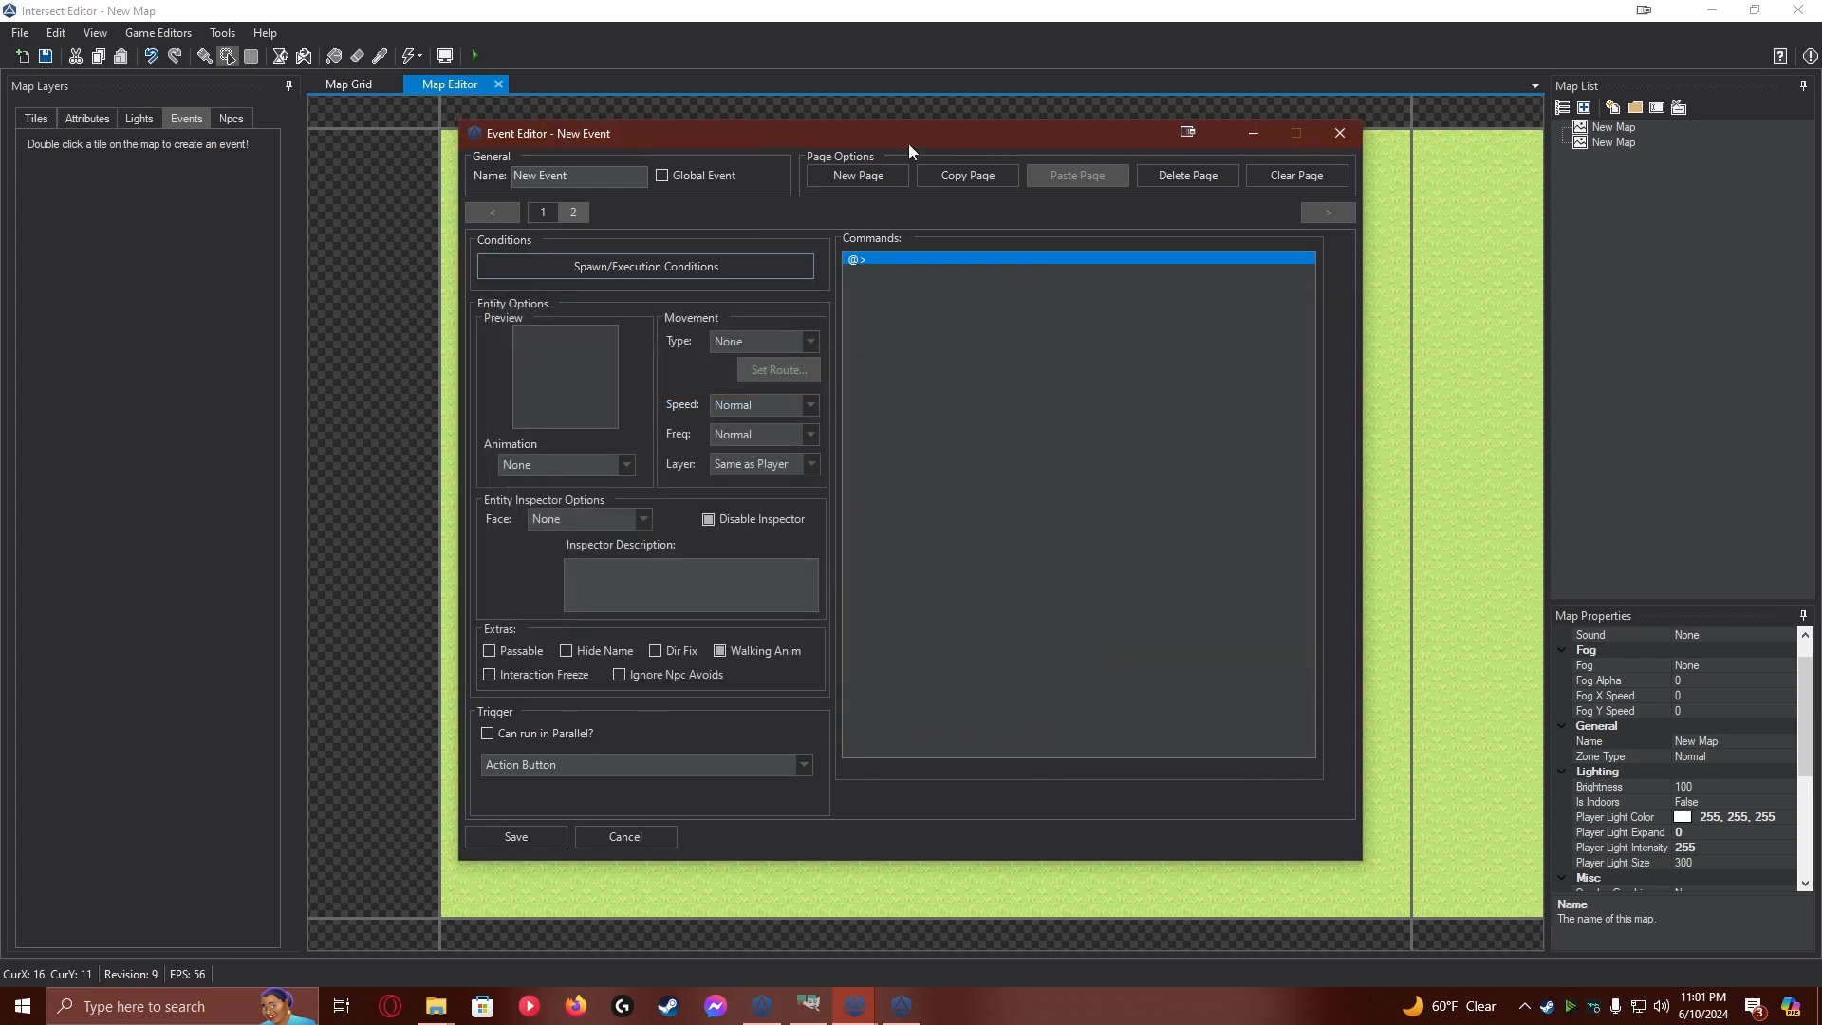
Set page 2's trigger to Player Collide with a command setting self switch A to False, and save the event
{"action": "left_click", "coordinate": [573, 768]}
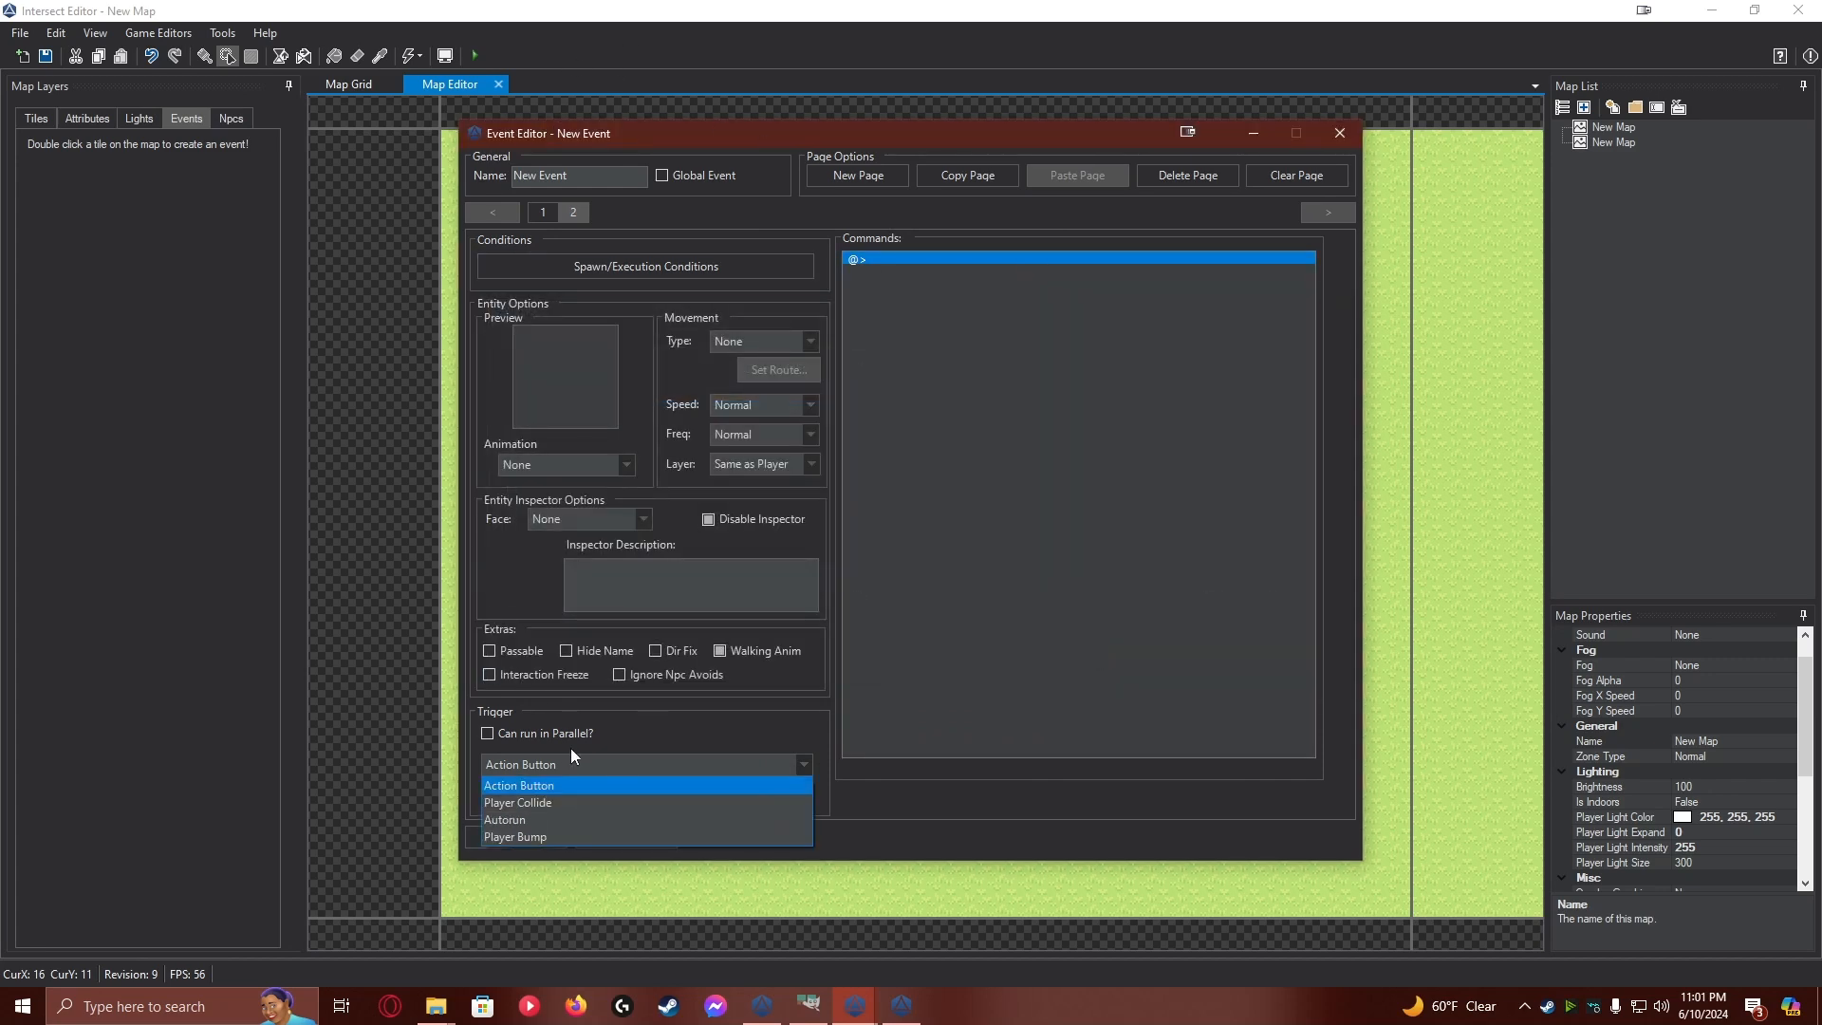
{"action": "left_click", "coordinate": [547, 805]}
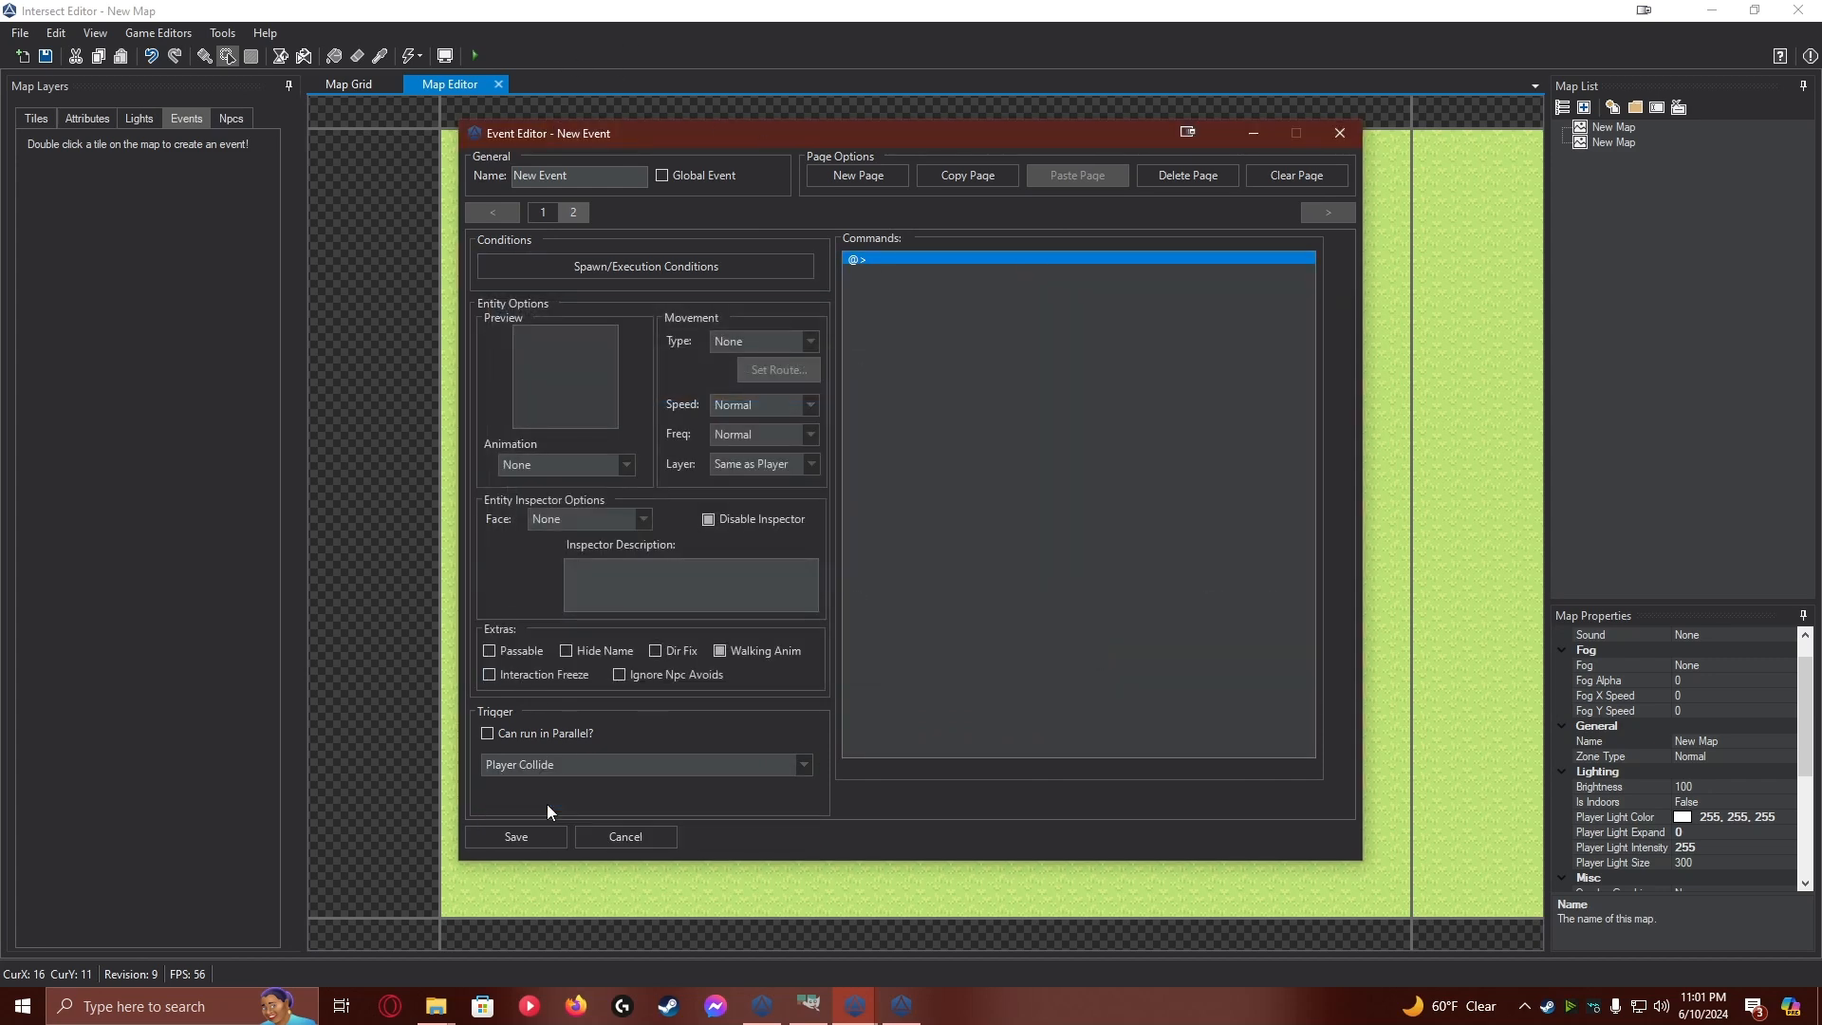
{"action": "double_click", "coordinate": [867, 256]}
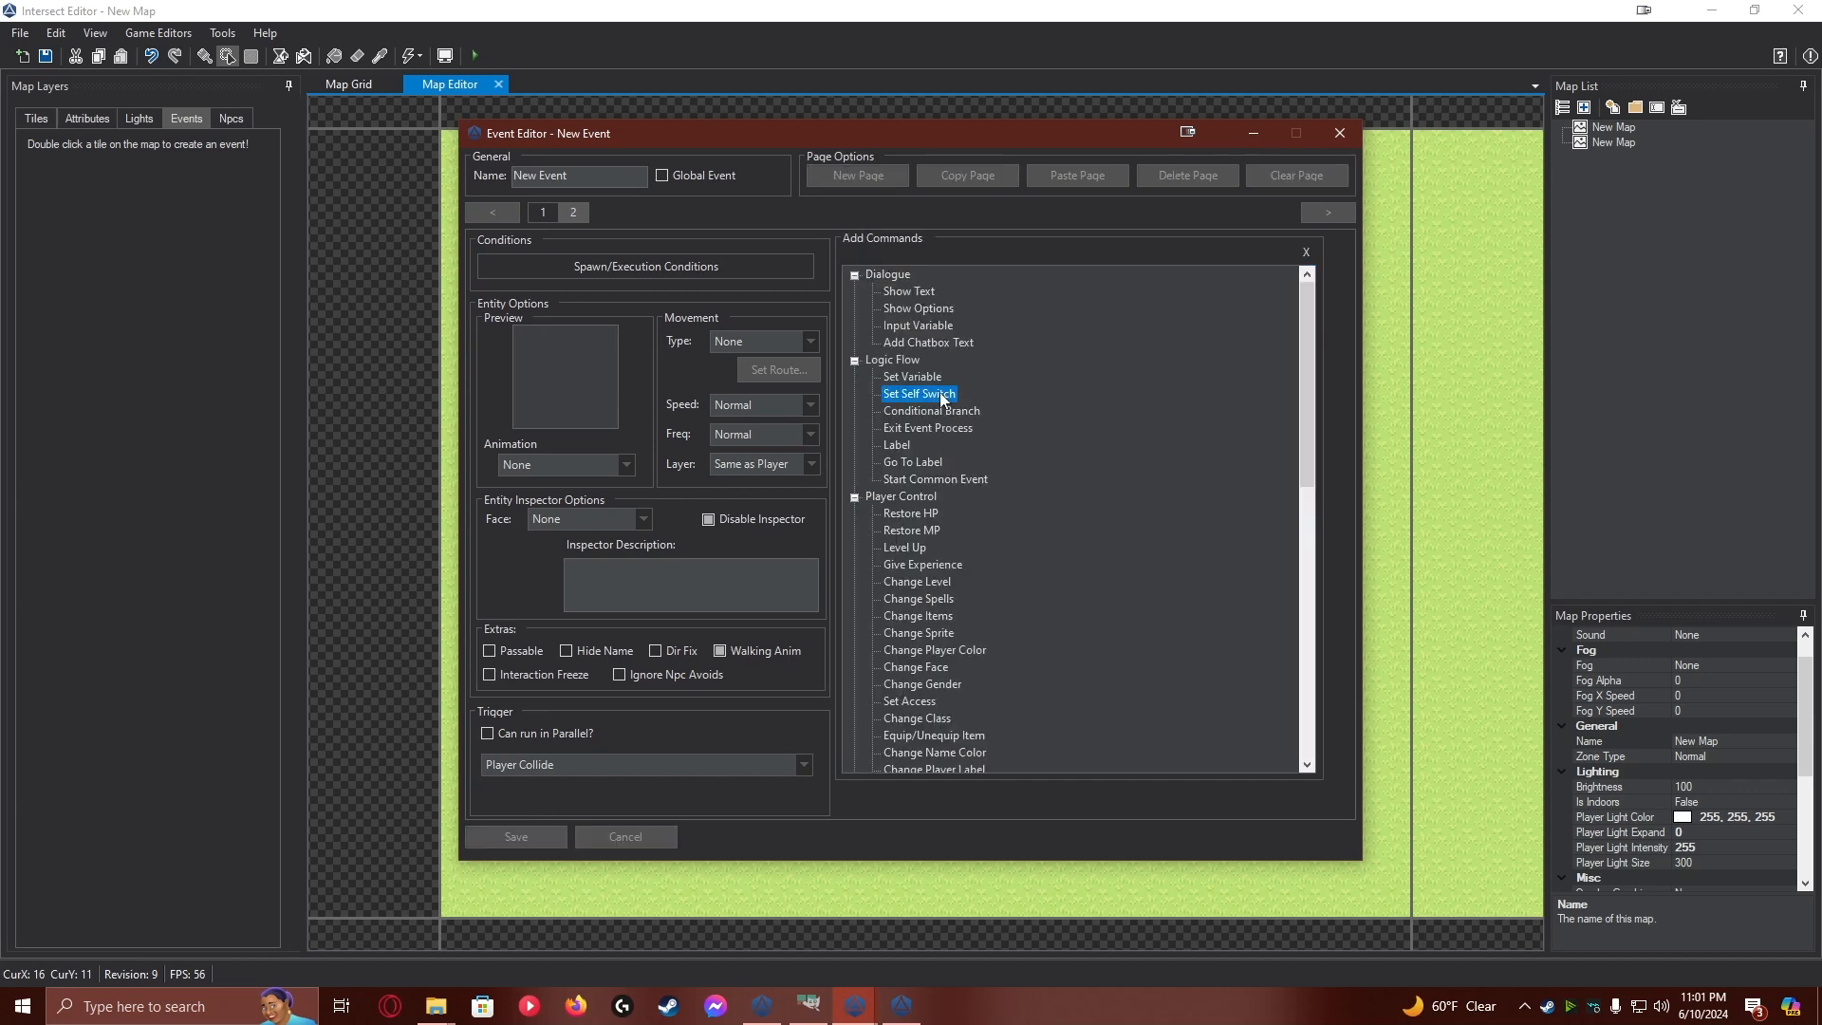
{"action": "double_click", "coordinate": [921, 394]}
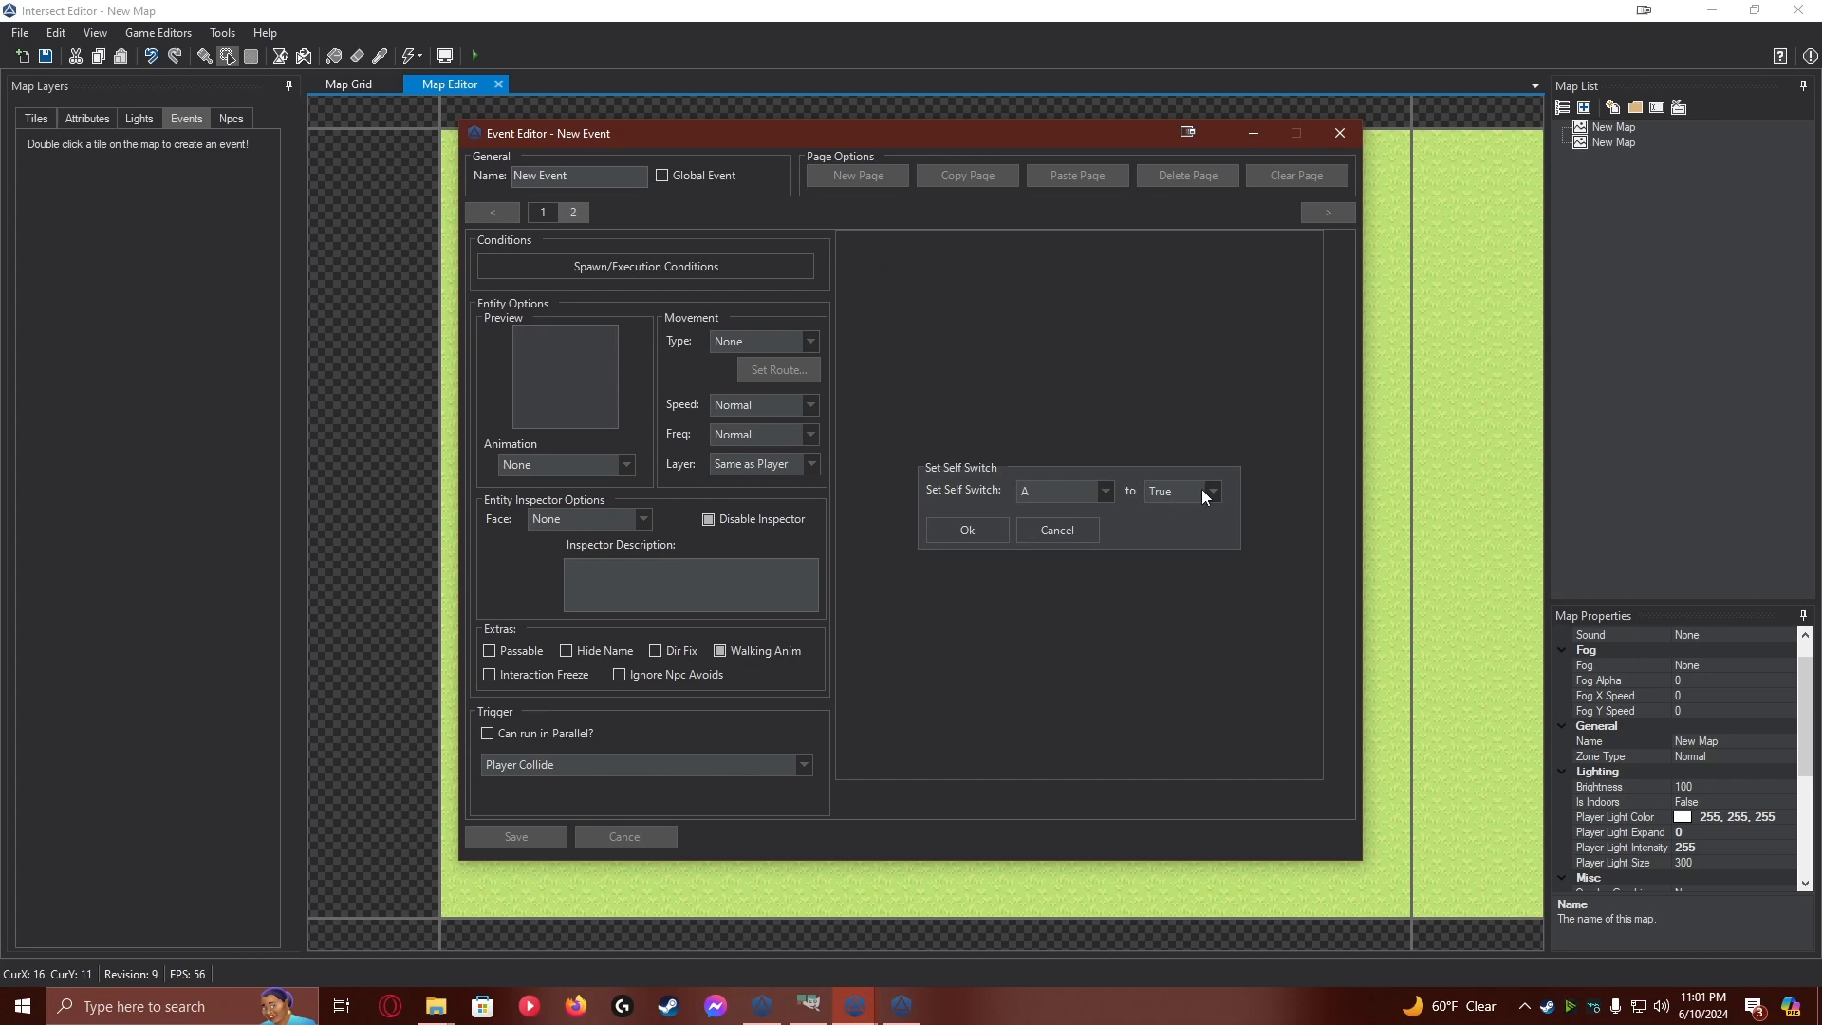
{"action": "left_click", "coordinate": [1182, 512]}
{"action": "left_click", "coordinate": [991, 528]}
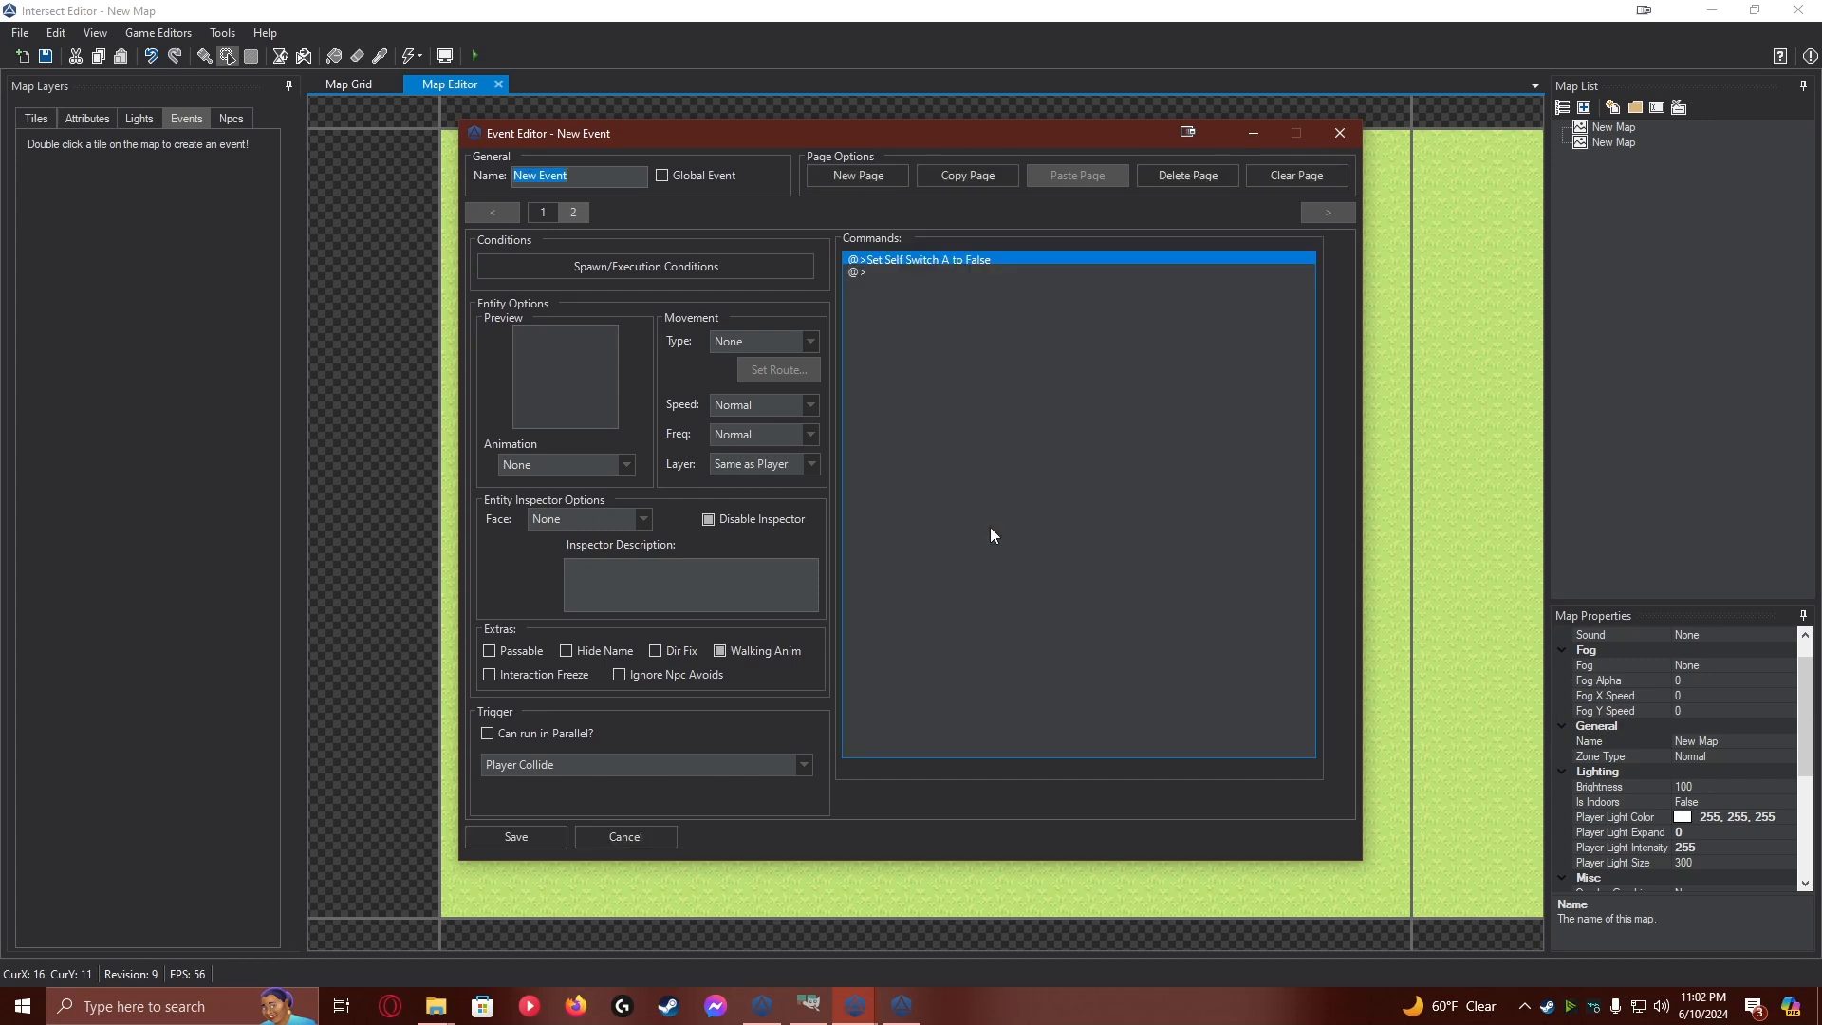
{"action": "left_click", "coordinate": [513, 839]}
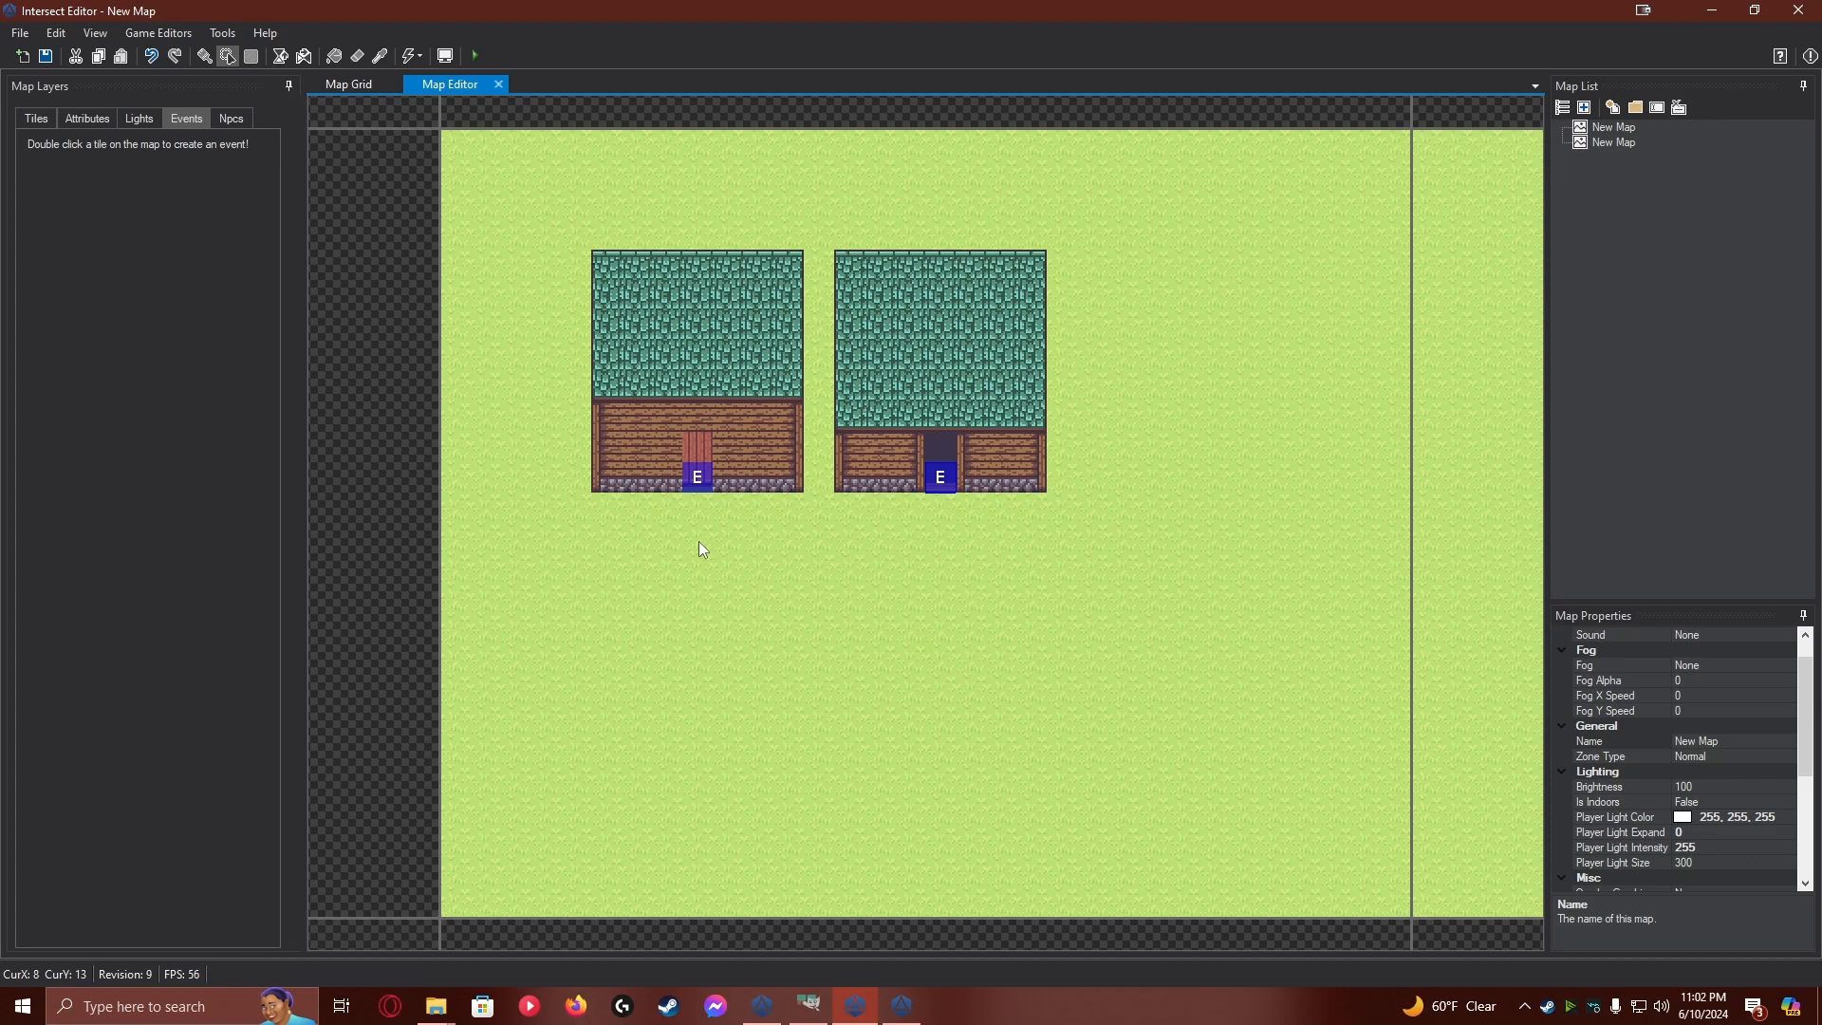
Reopen the second house's event, set page 1's layer to Above Player and save it
{"action": "left_click", "coordinate": [32, 120]}
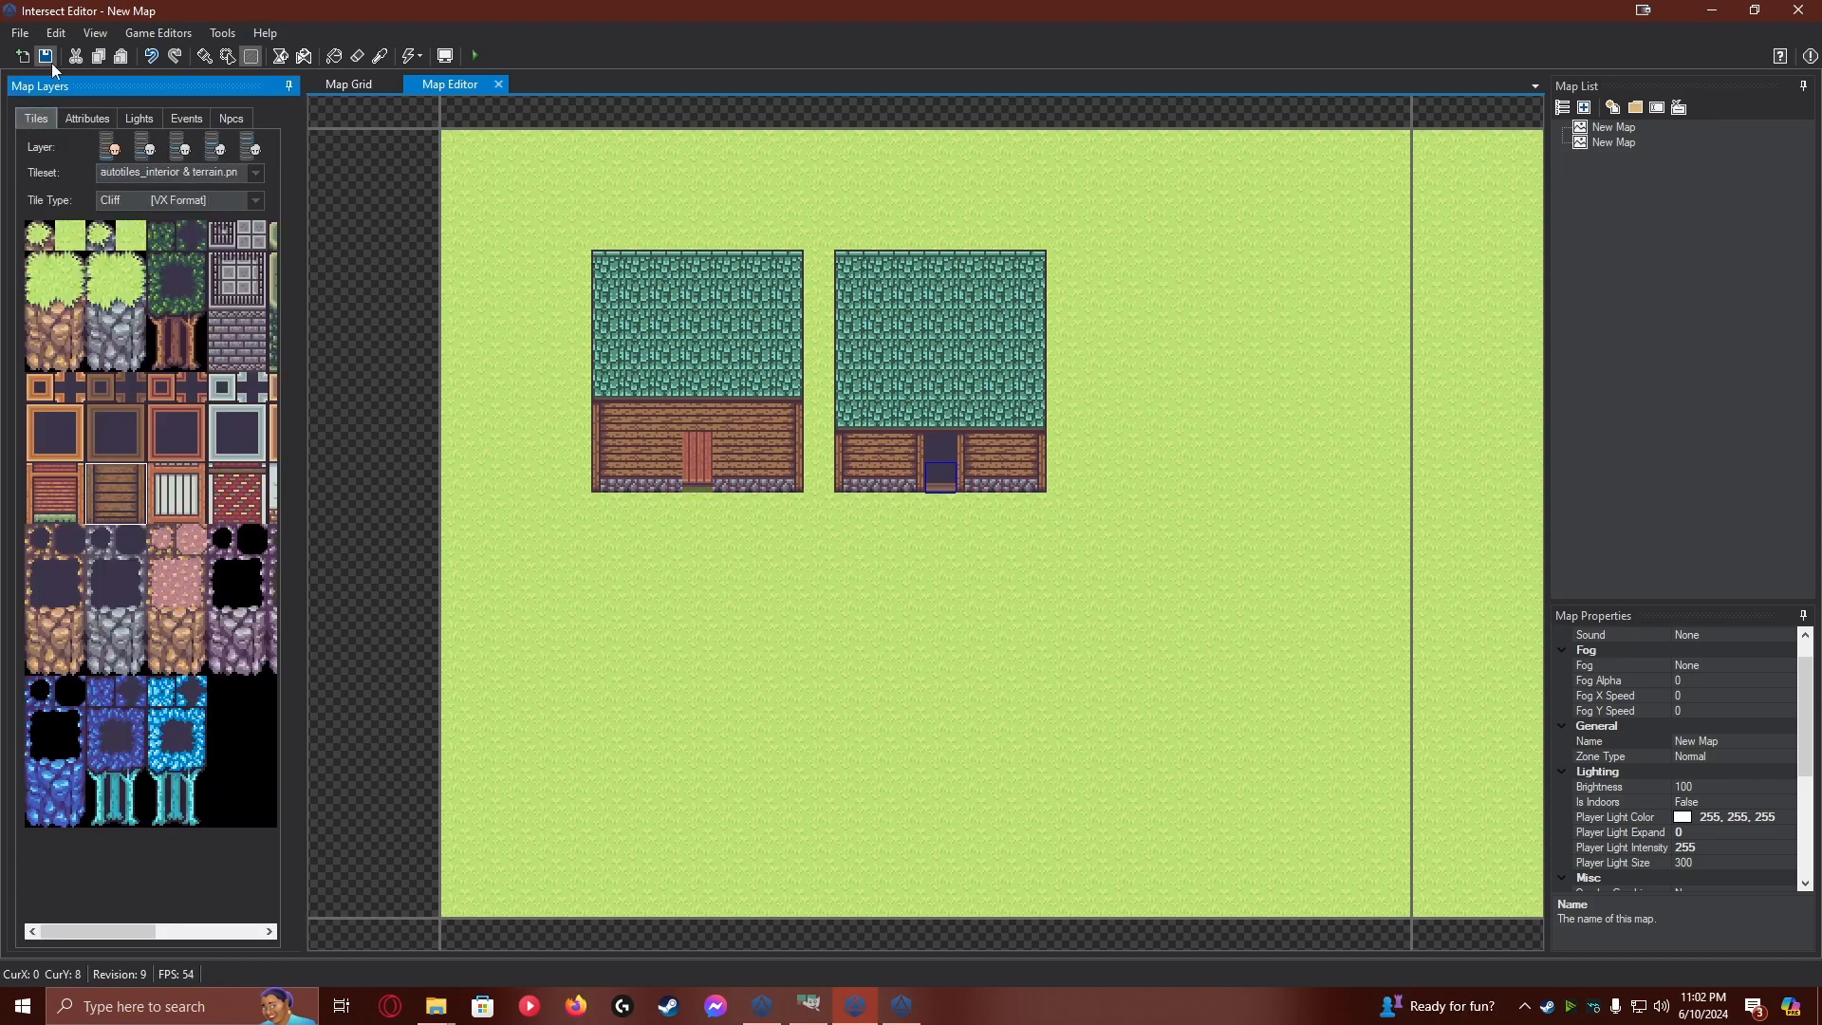
{"action": "left_click", "coordinate": [184, 117]}
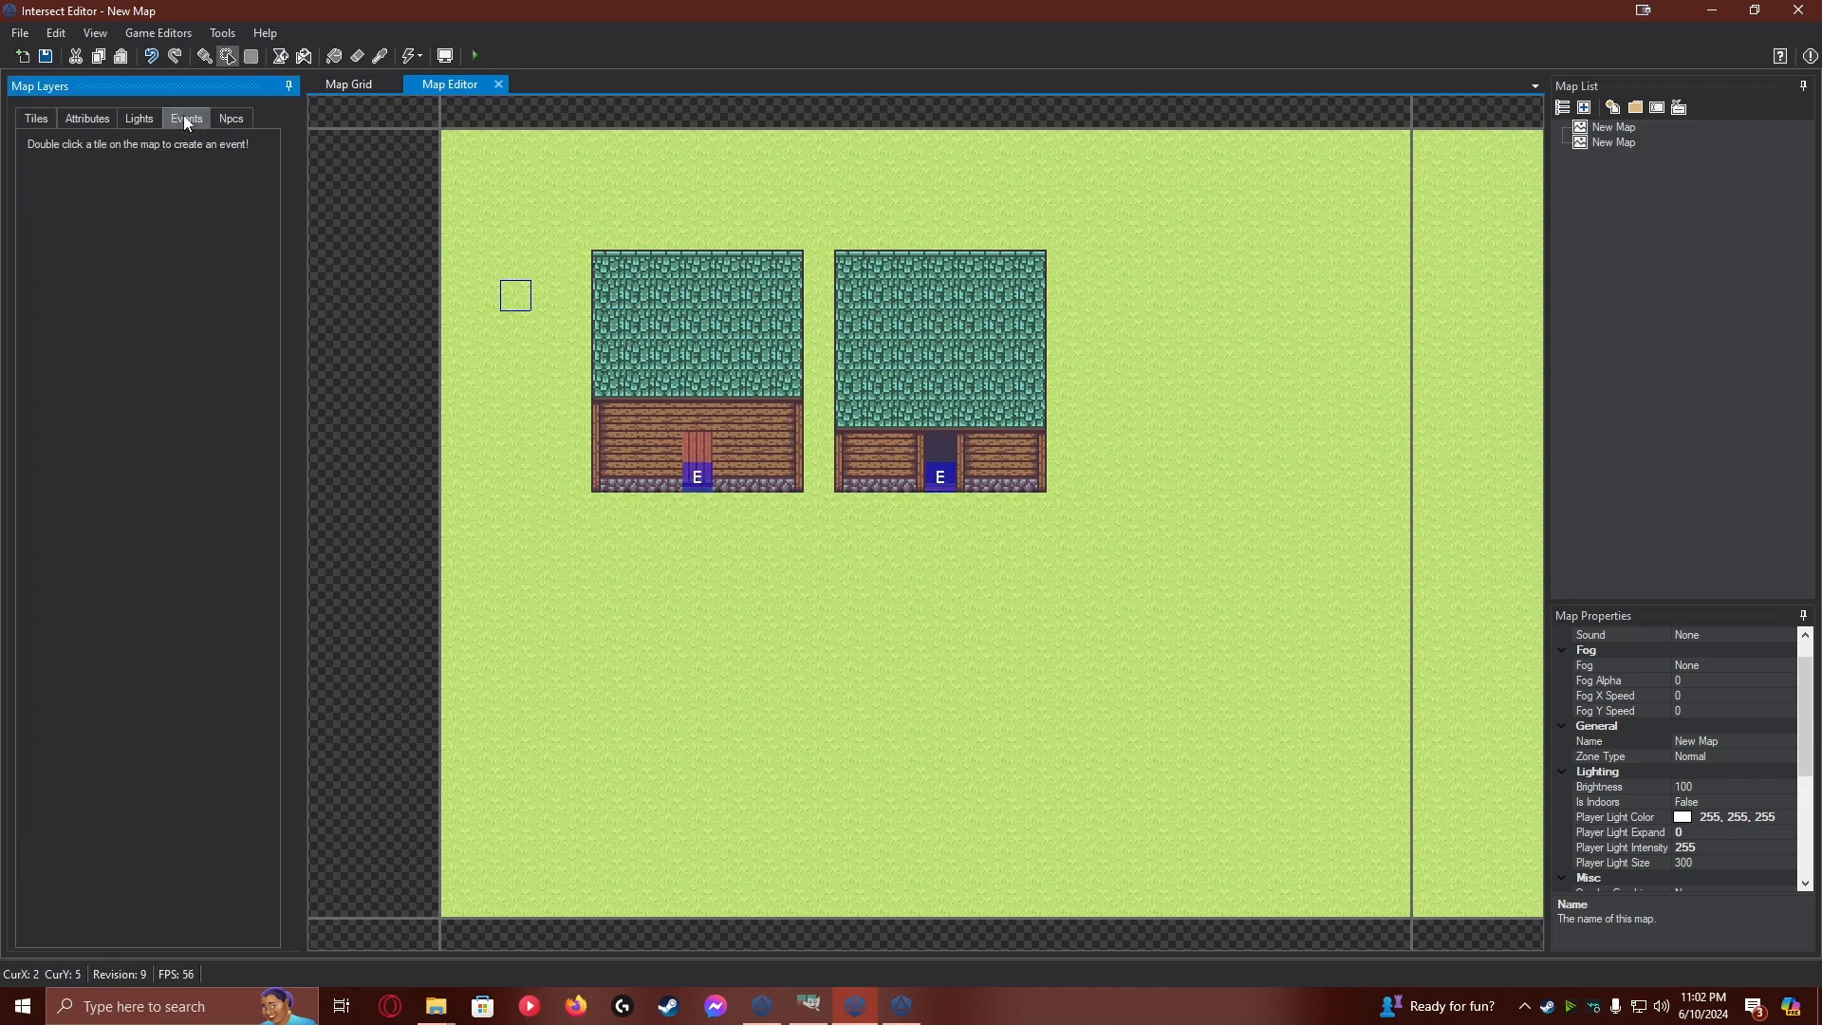
{"action": "double_click", "coordinate": [942, 478]}
{"action": "left_click", "coordinate": [782, 469]}
{"action": "left_click", "coordinate": [776, 520]}
{"action": "left_click", "coordinate": [776, 520]}
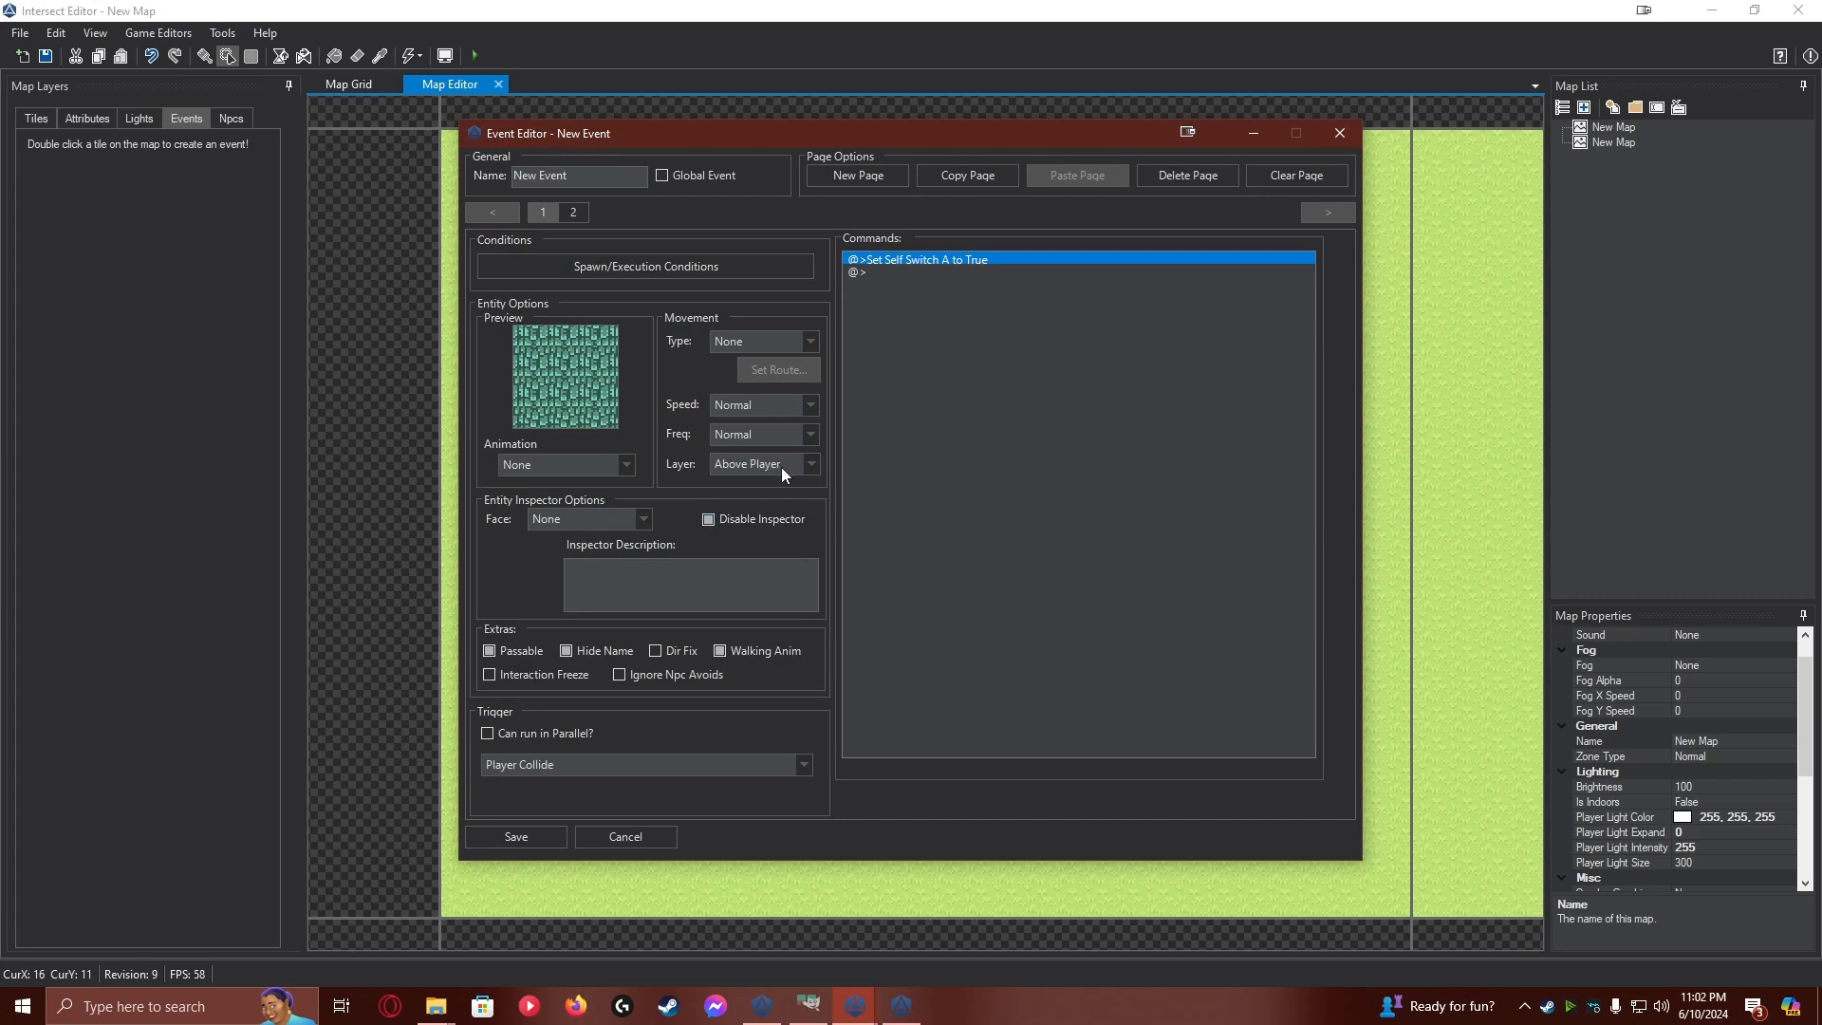
{"action": "left_click", "coordinate": [520, 836]}
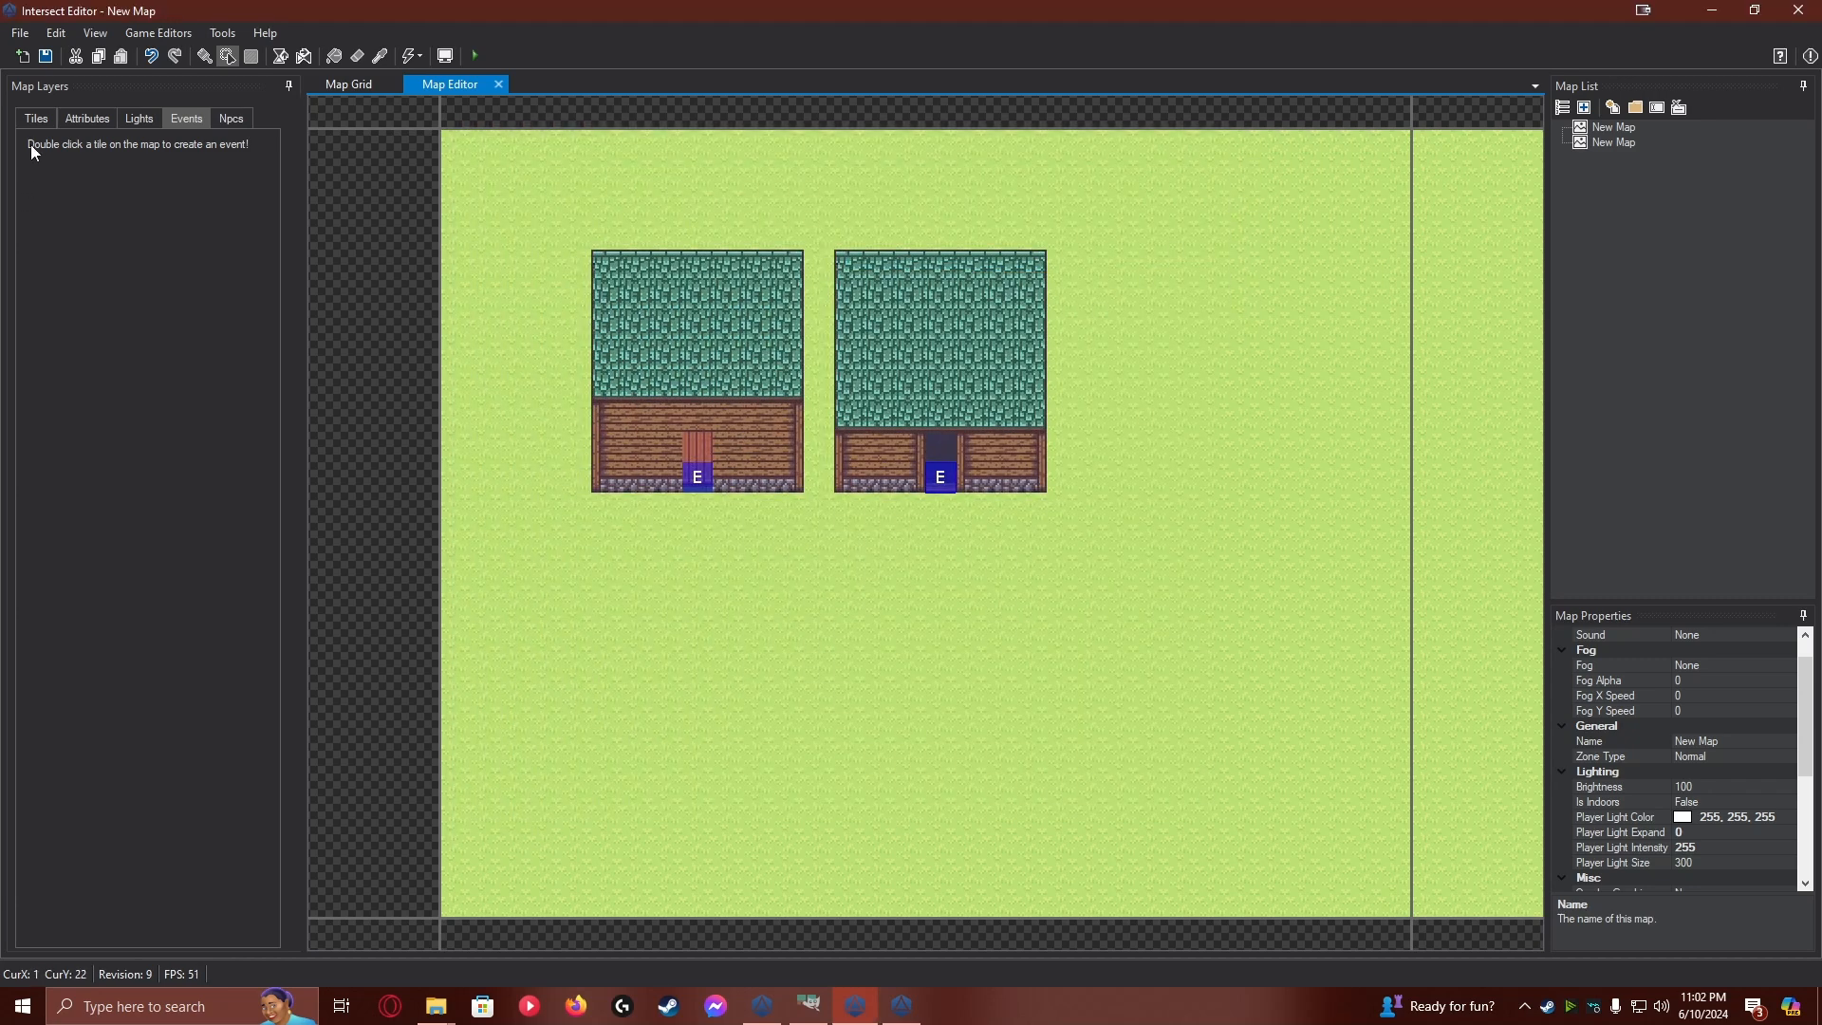
Paint Blocked attributes around the second house's outer edge, leaving the doorway open and clearing the extra blocked tile beside it
{"action": "left_click", "coordinate": [87, 119]}
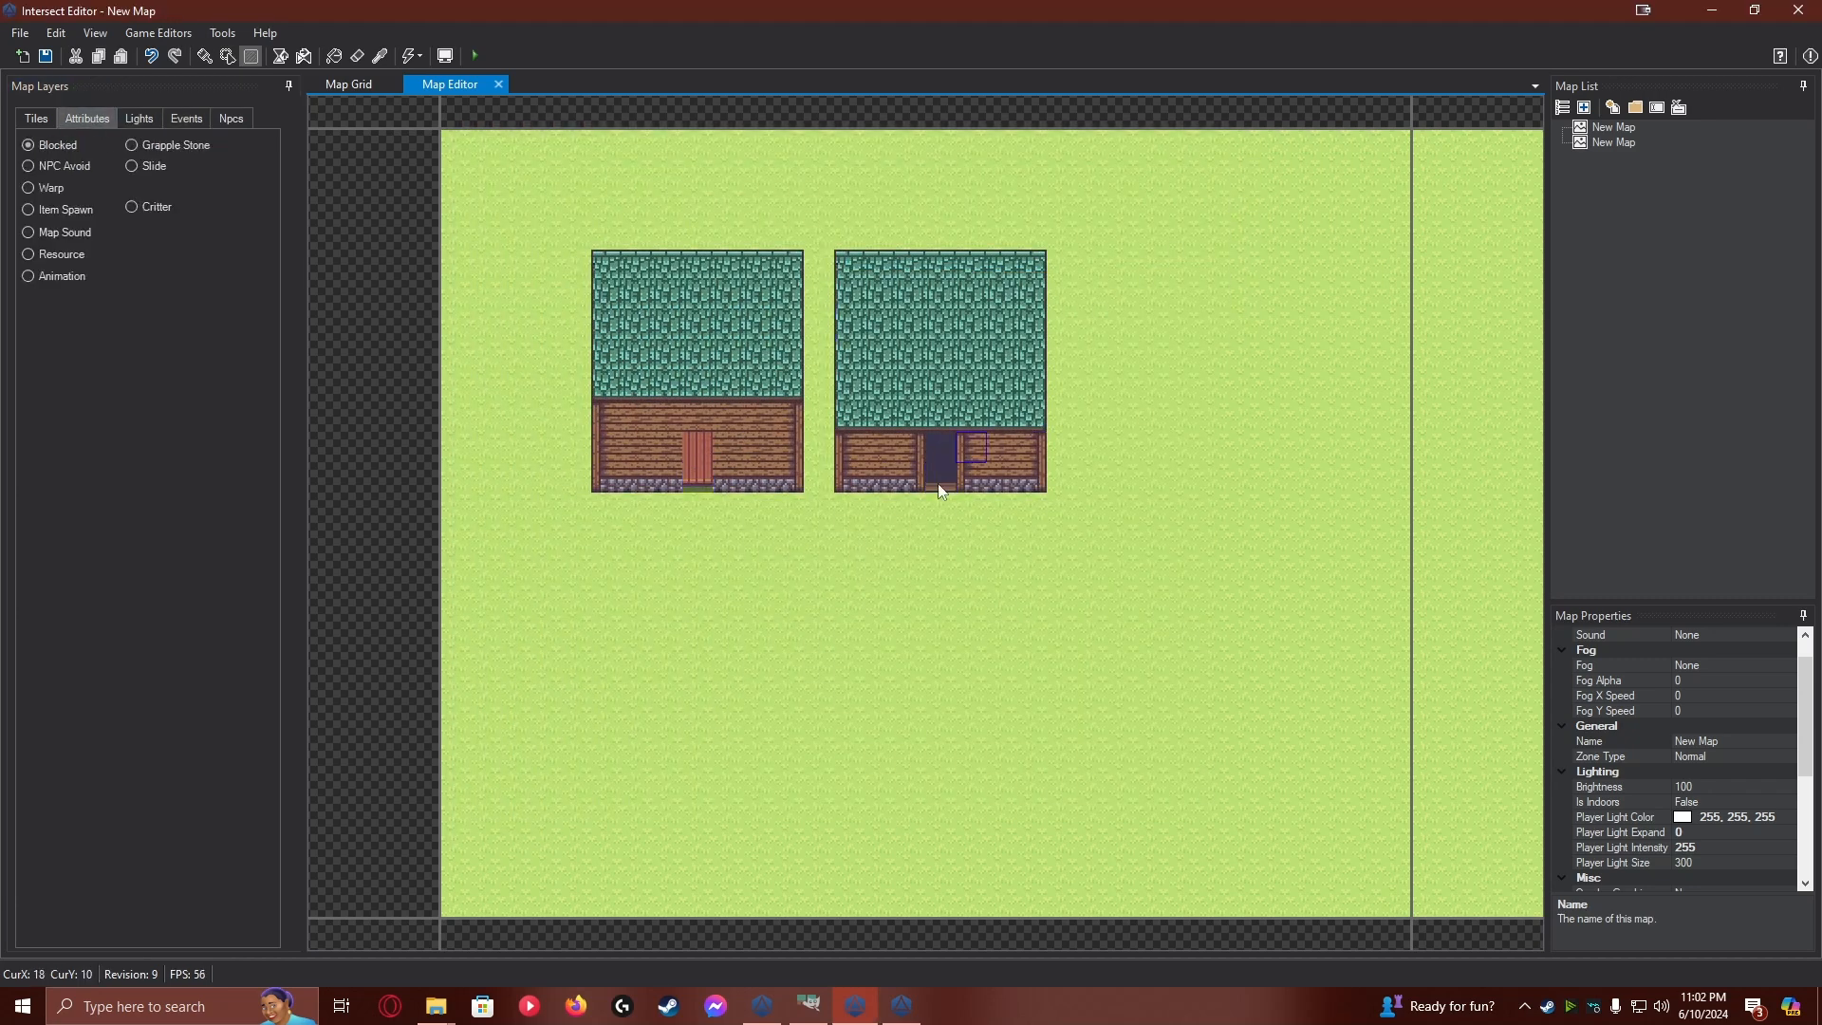
{"action": "mouse_move", "coordinate": [903, 486]}
{"action": "left_mouse_down"}
{"action": "mouse_move", "coordinate": [910, 449]}
{"action": "mouse_move", "coordinate": [866, 488]}
{"action": "mouse_move", "coordinate": [850, 479]}
{"action": "mouse_move", "coordinate": [852, 276]}
{"action": "mouse_move", "coordinate": [1028, 278]}
{"action": "mouse_move", "coordinate": [1037, 473]}
{"action": "mouse_move", "coordinate": [997, 485]}
{"action": "left_mouse_up"}
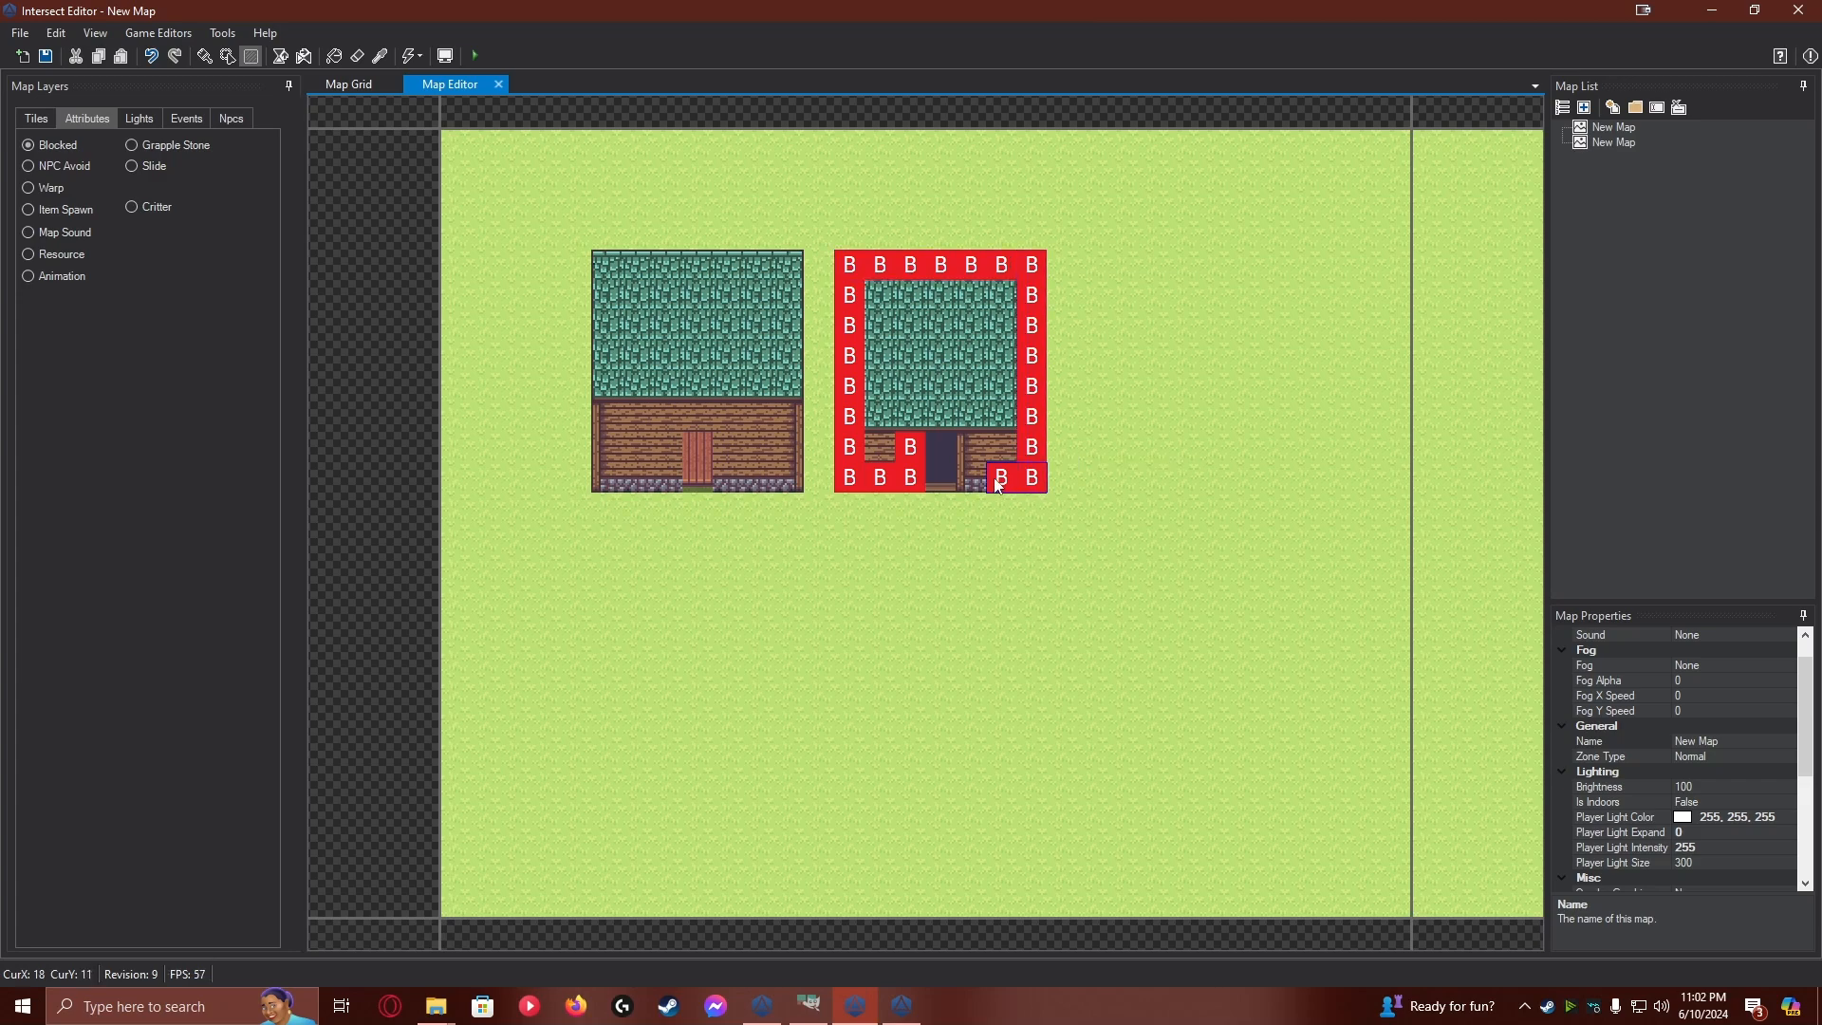
{"action": "left_click", "coordinate": [981, 485]}
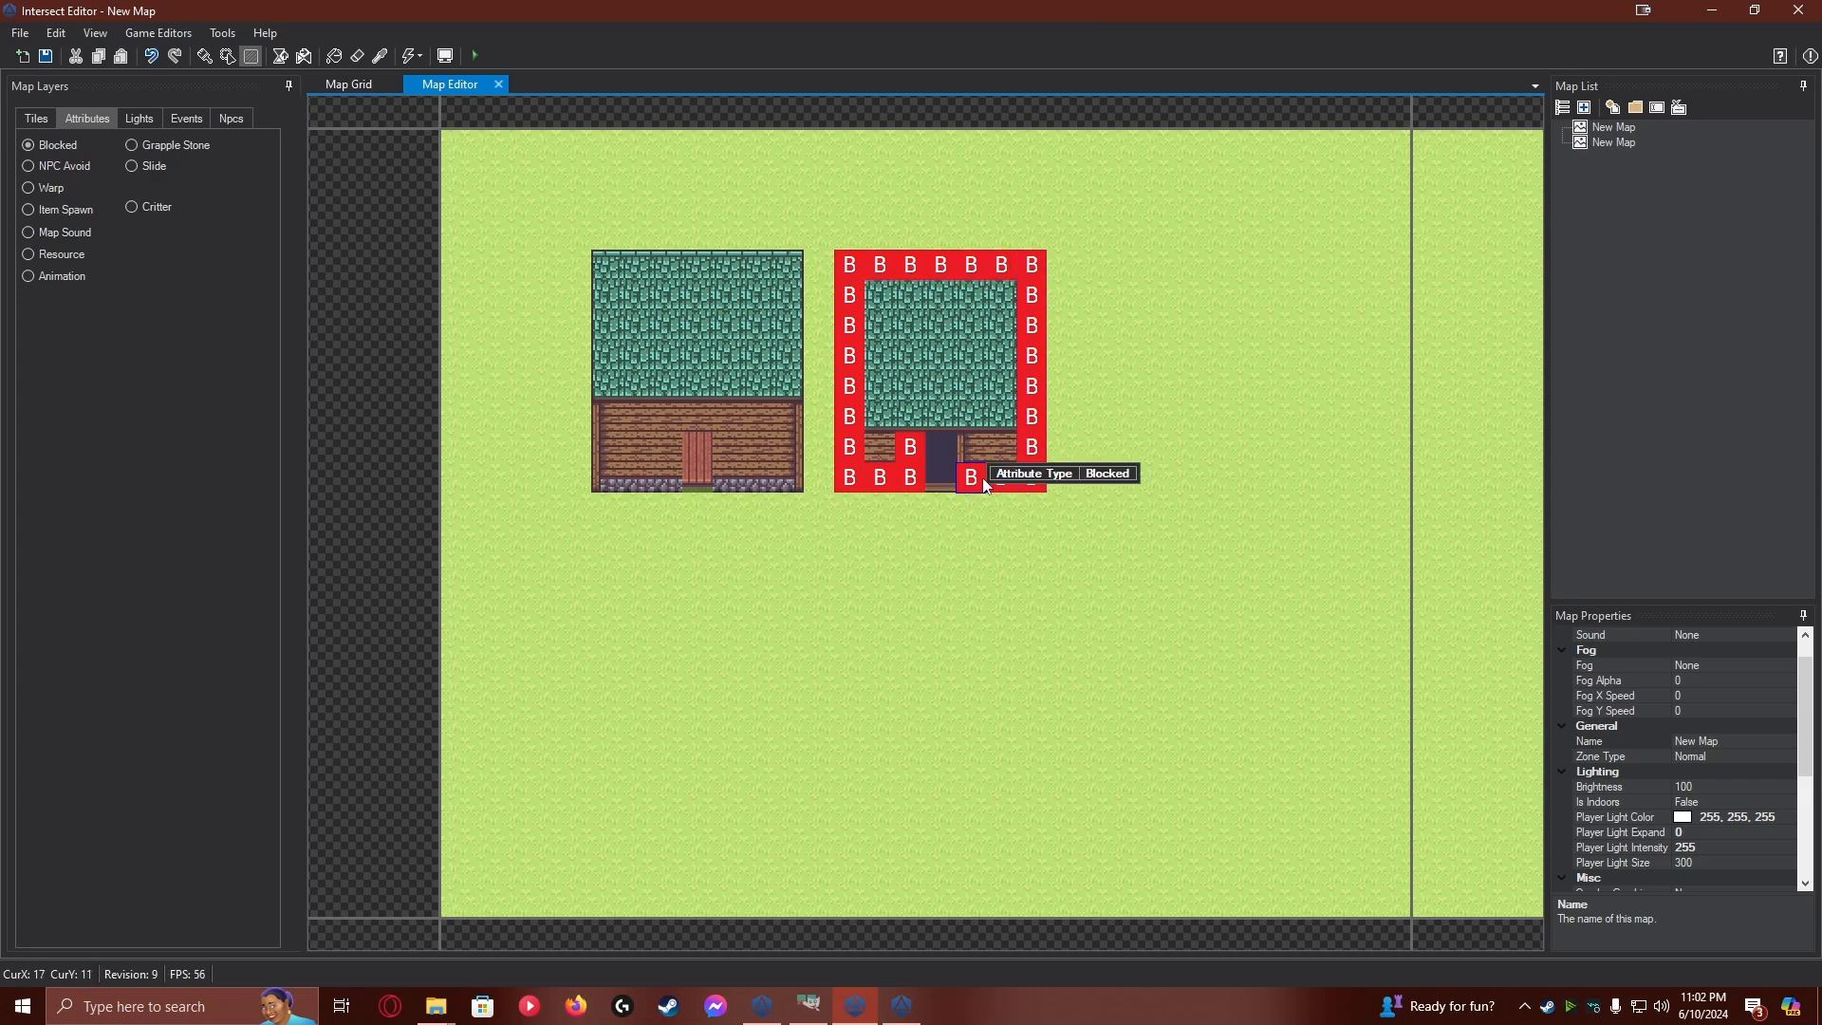
{"action": "right_click", "coordinate": [911, 448]}
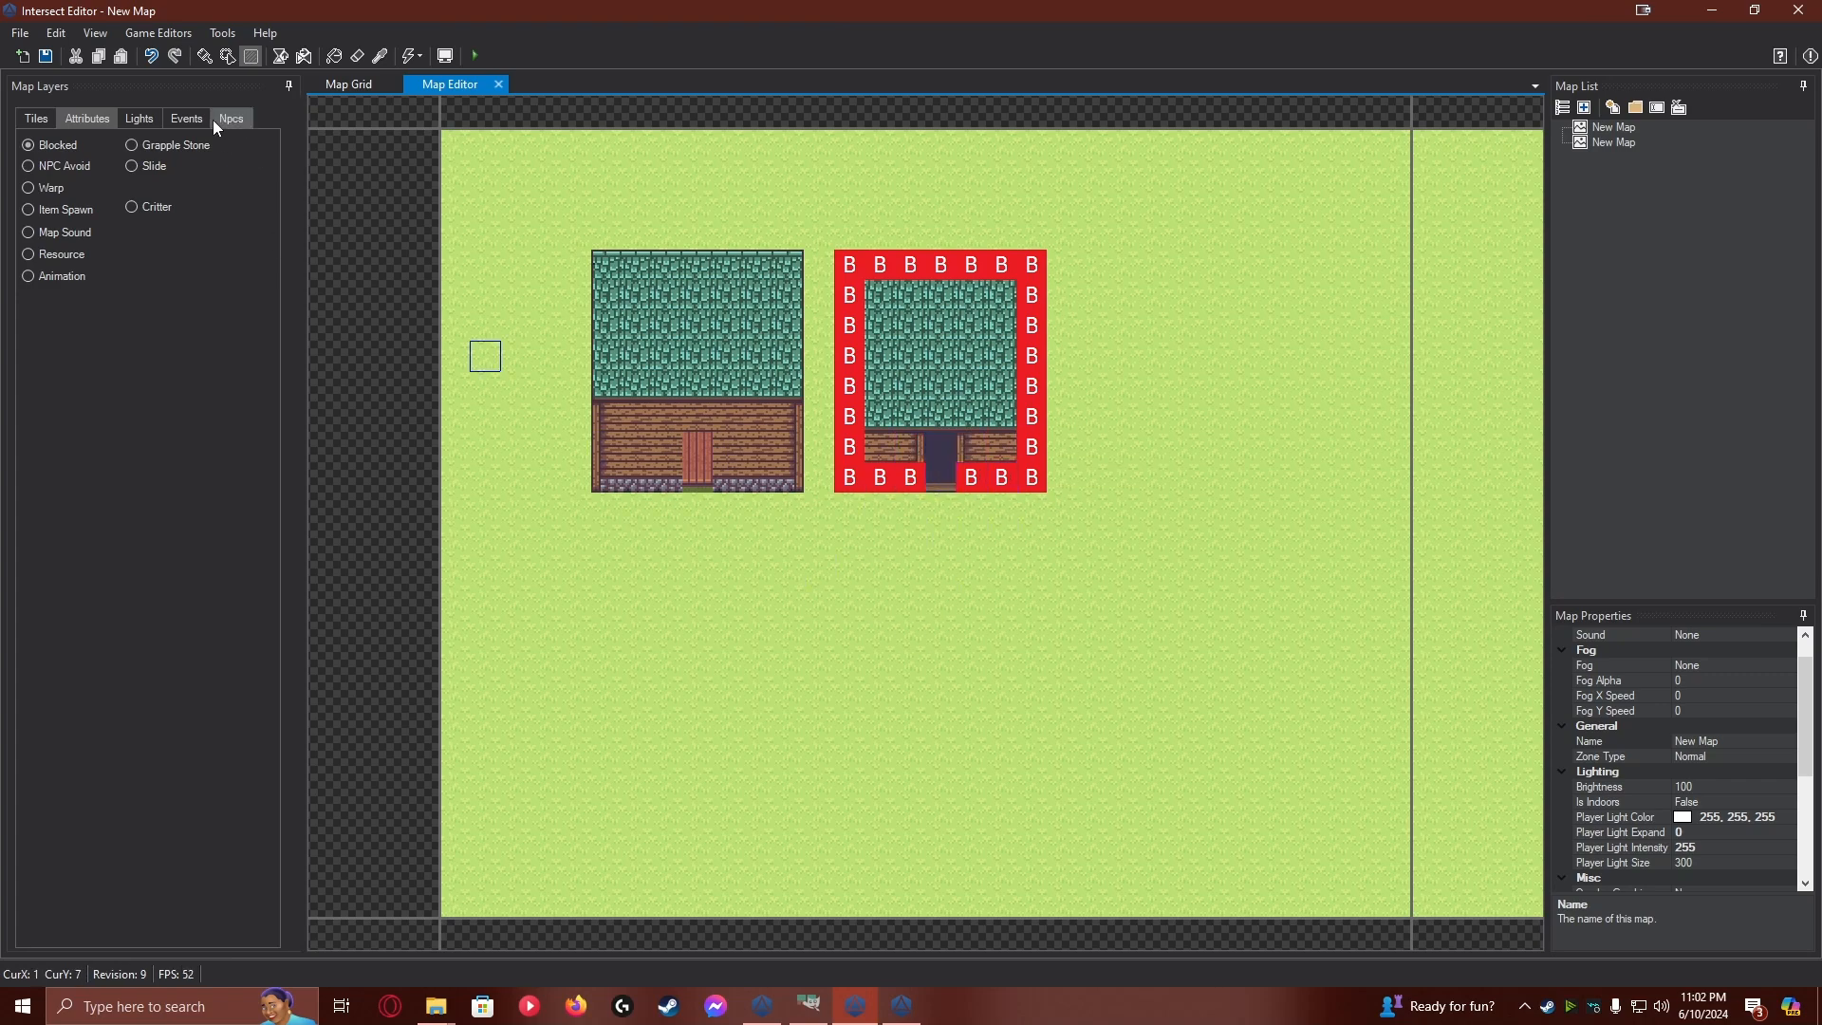
Save the current map and confirm the save
{"action": "left_click", "coordinate": [138, 117]}
{"action": "left_click", "coordinate": [106, 118]}
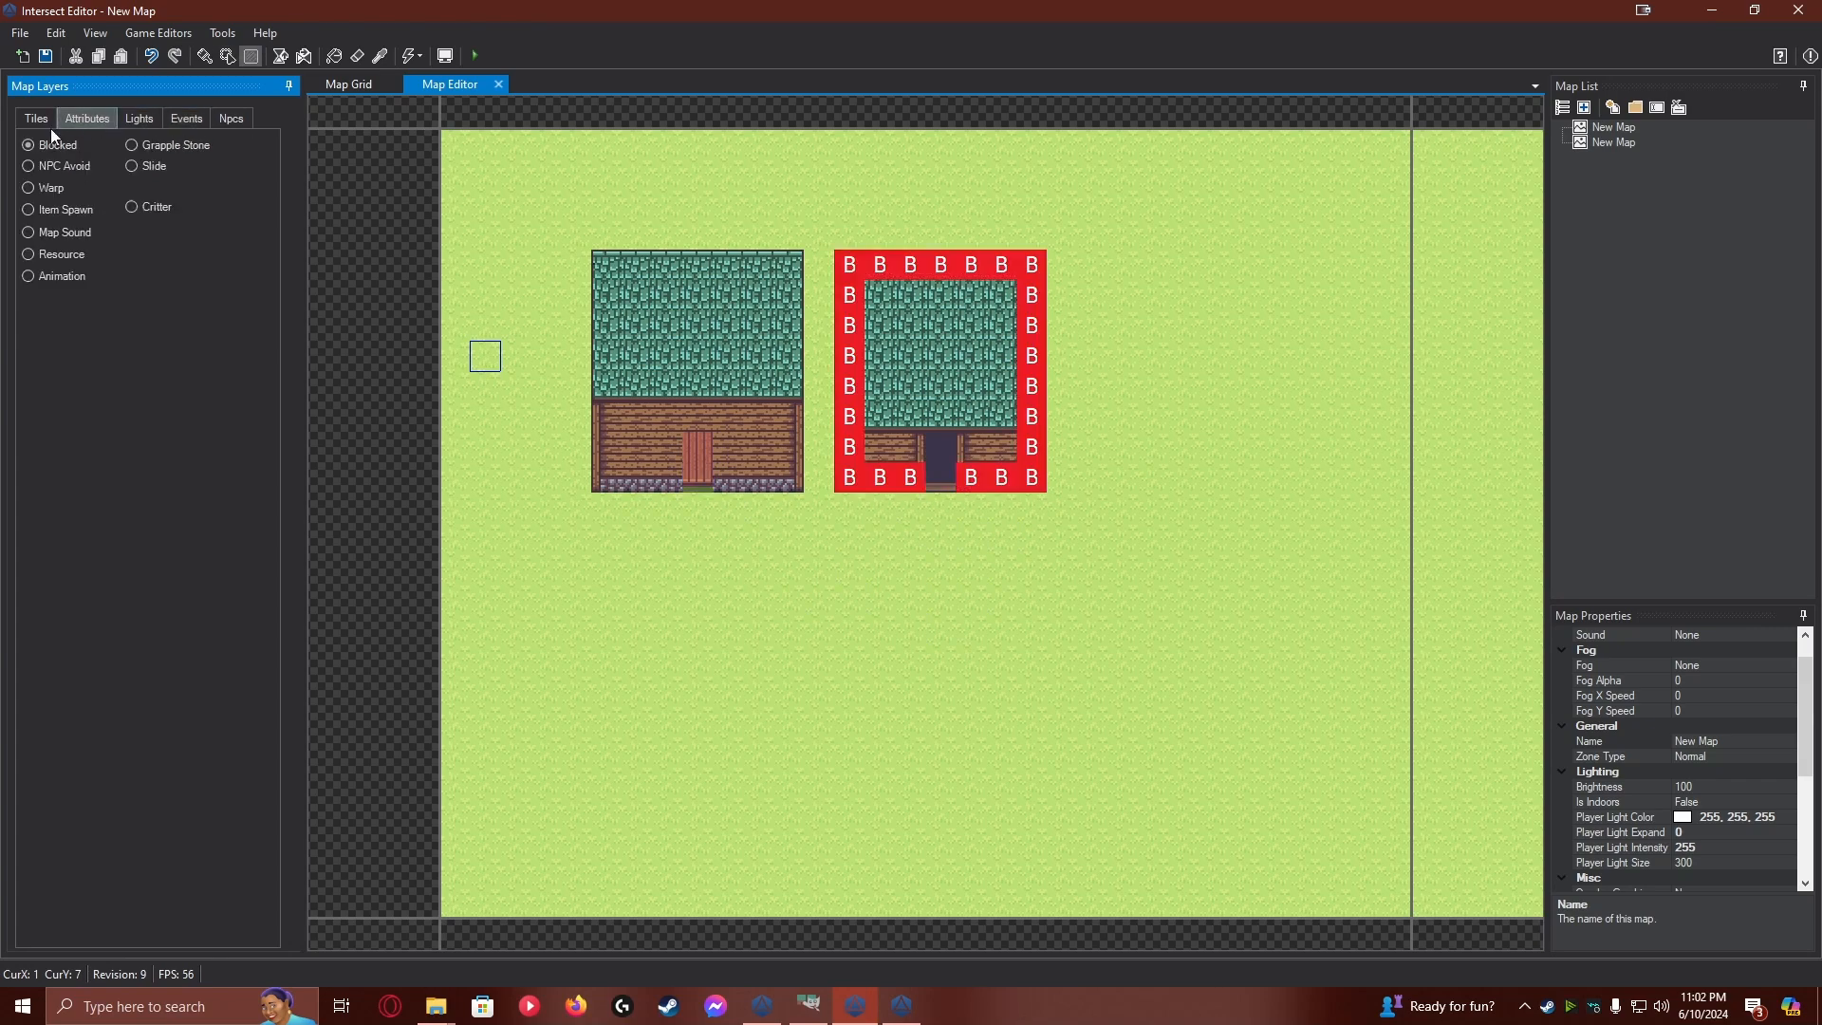
{"action": "left_click", "coordinate": [48, 122]}
{"action": "left_click", "coordinate": [45, 57]}
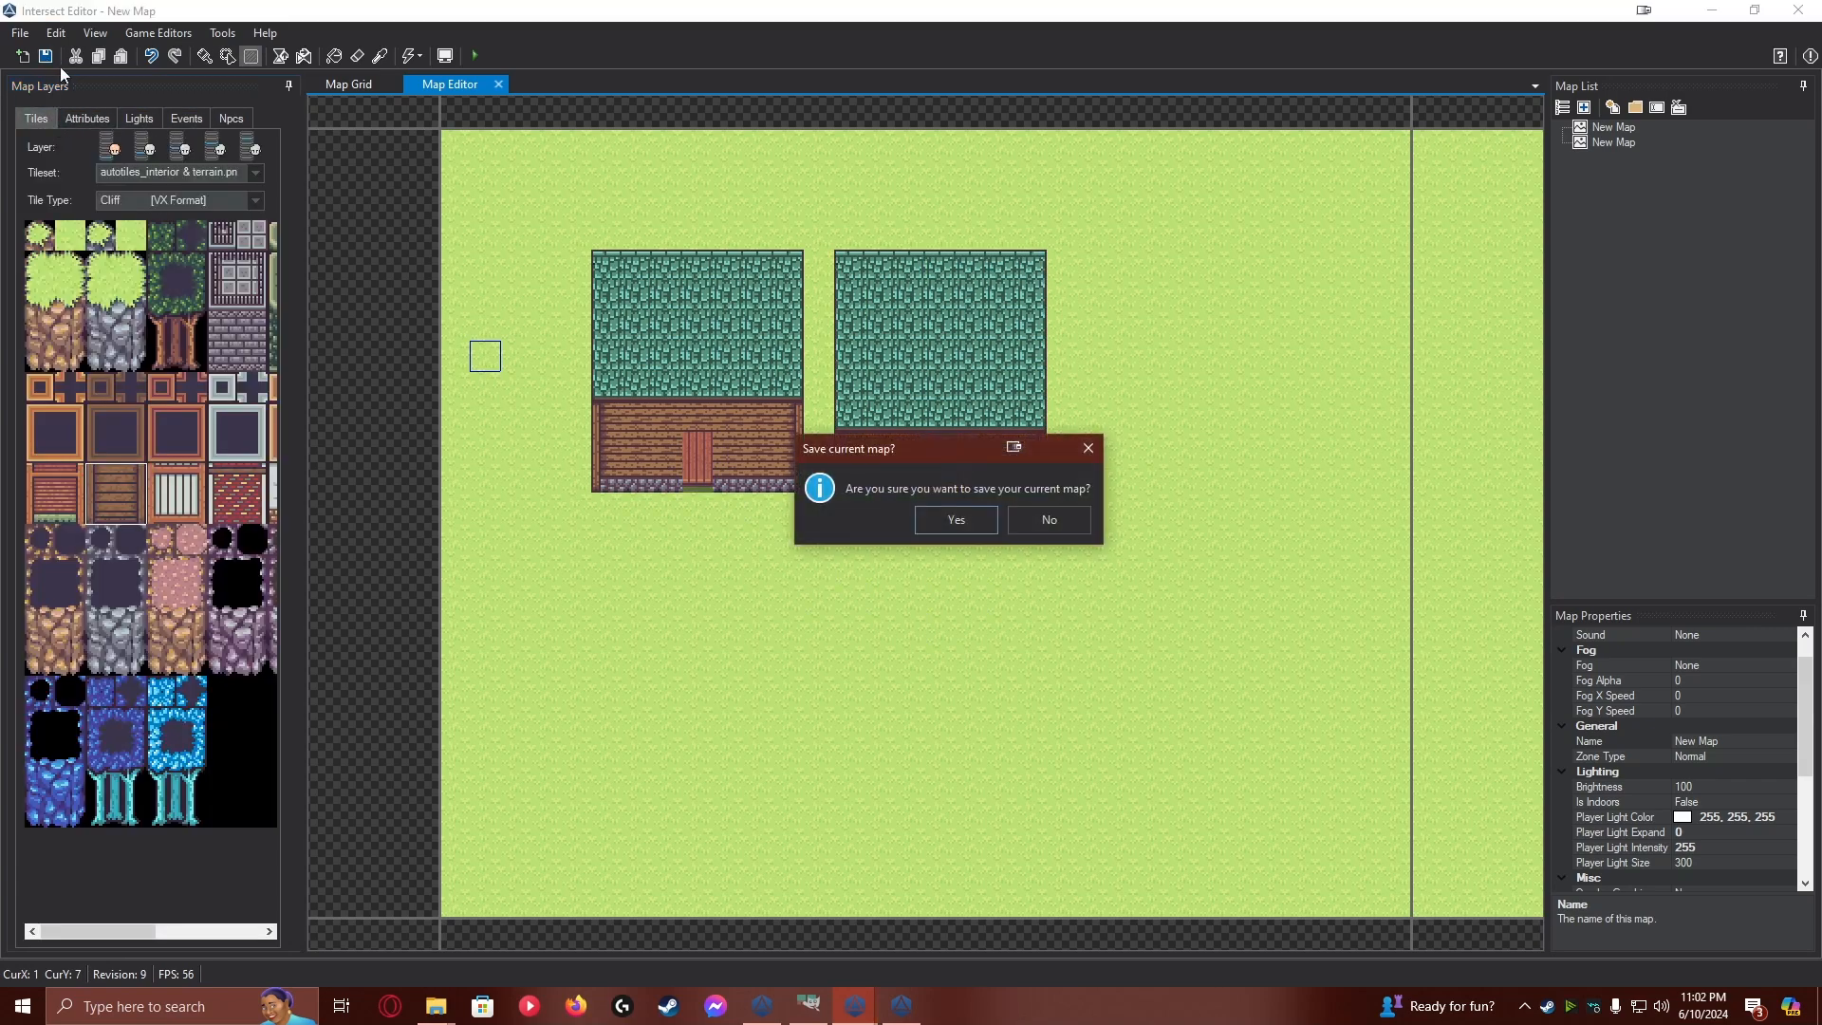
{"action": "left_click", "coordinate": [956, 519]}
Switch to the Intersect Client and walk the character through the second house's doorway and around inside to test the roof event
{"action": "left_click", "coordinate": [902, 1006]}
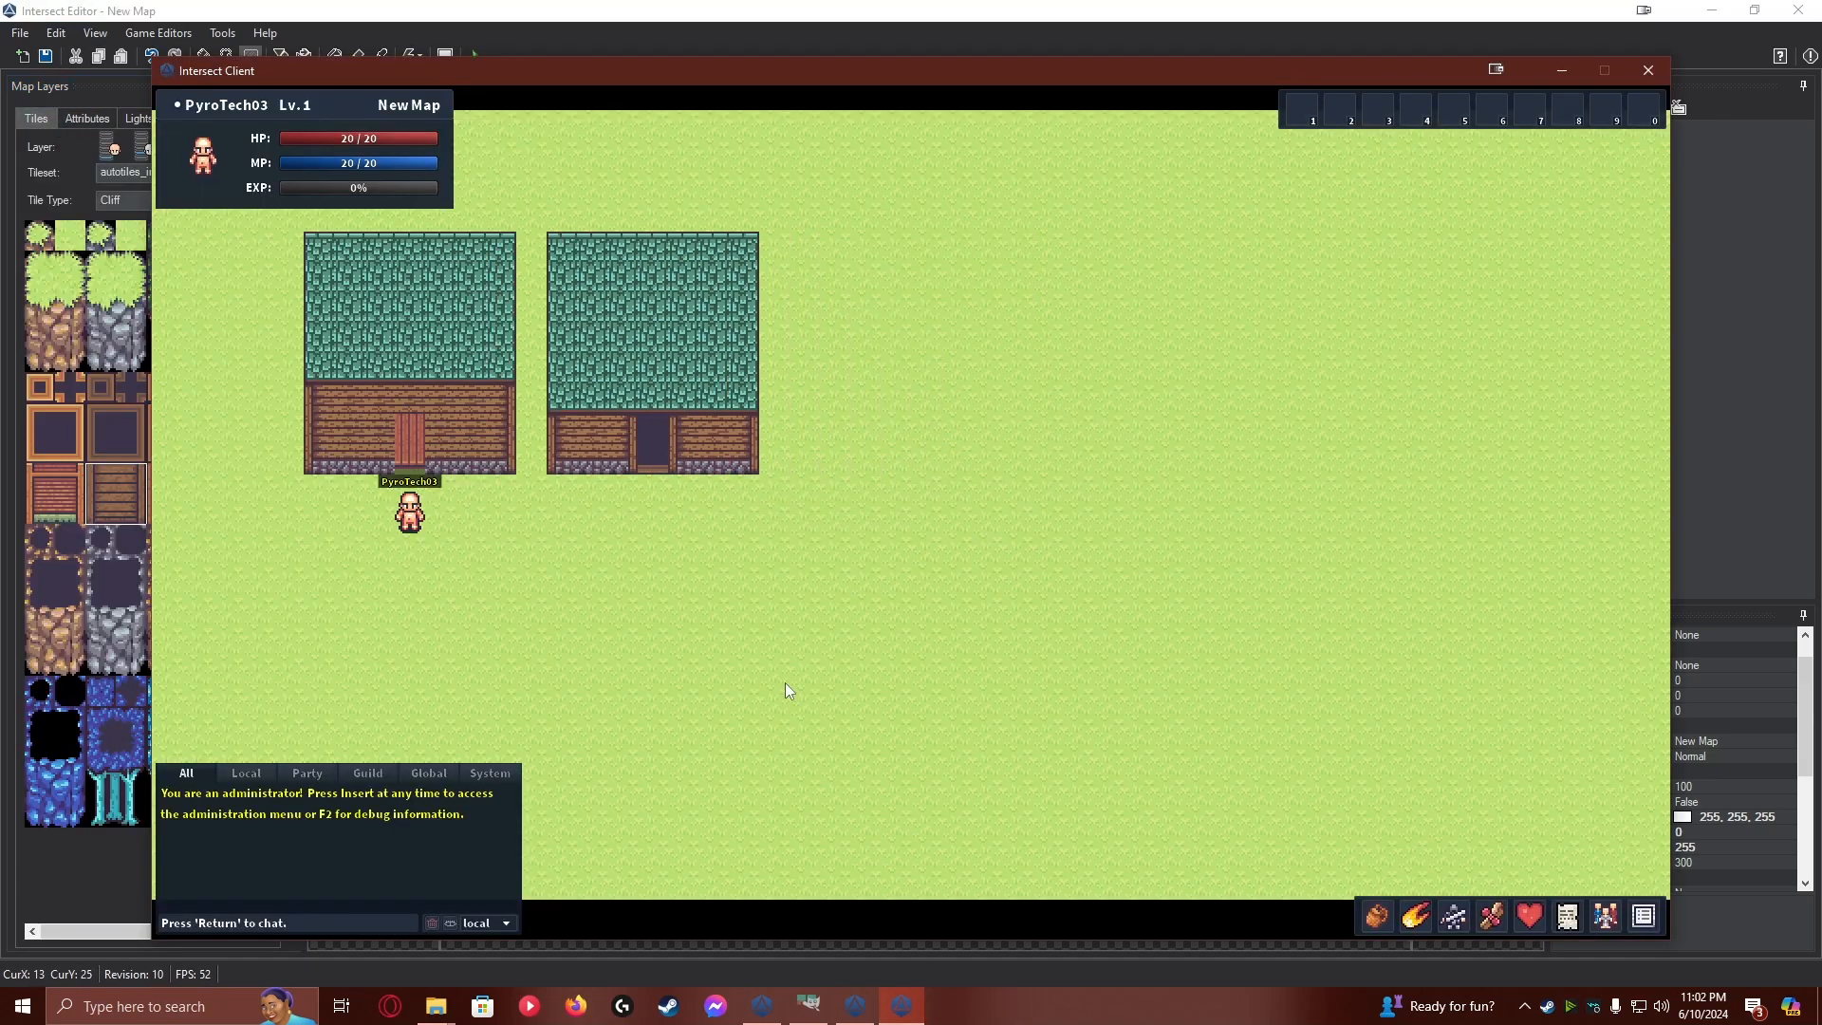
{"action": "key", "text": "Right"}
{"action": "key", "text": "Right"}
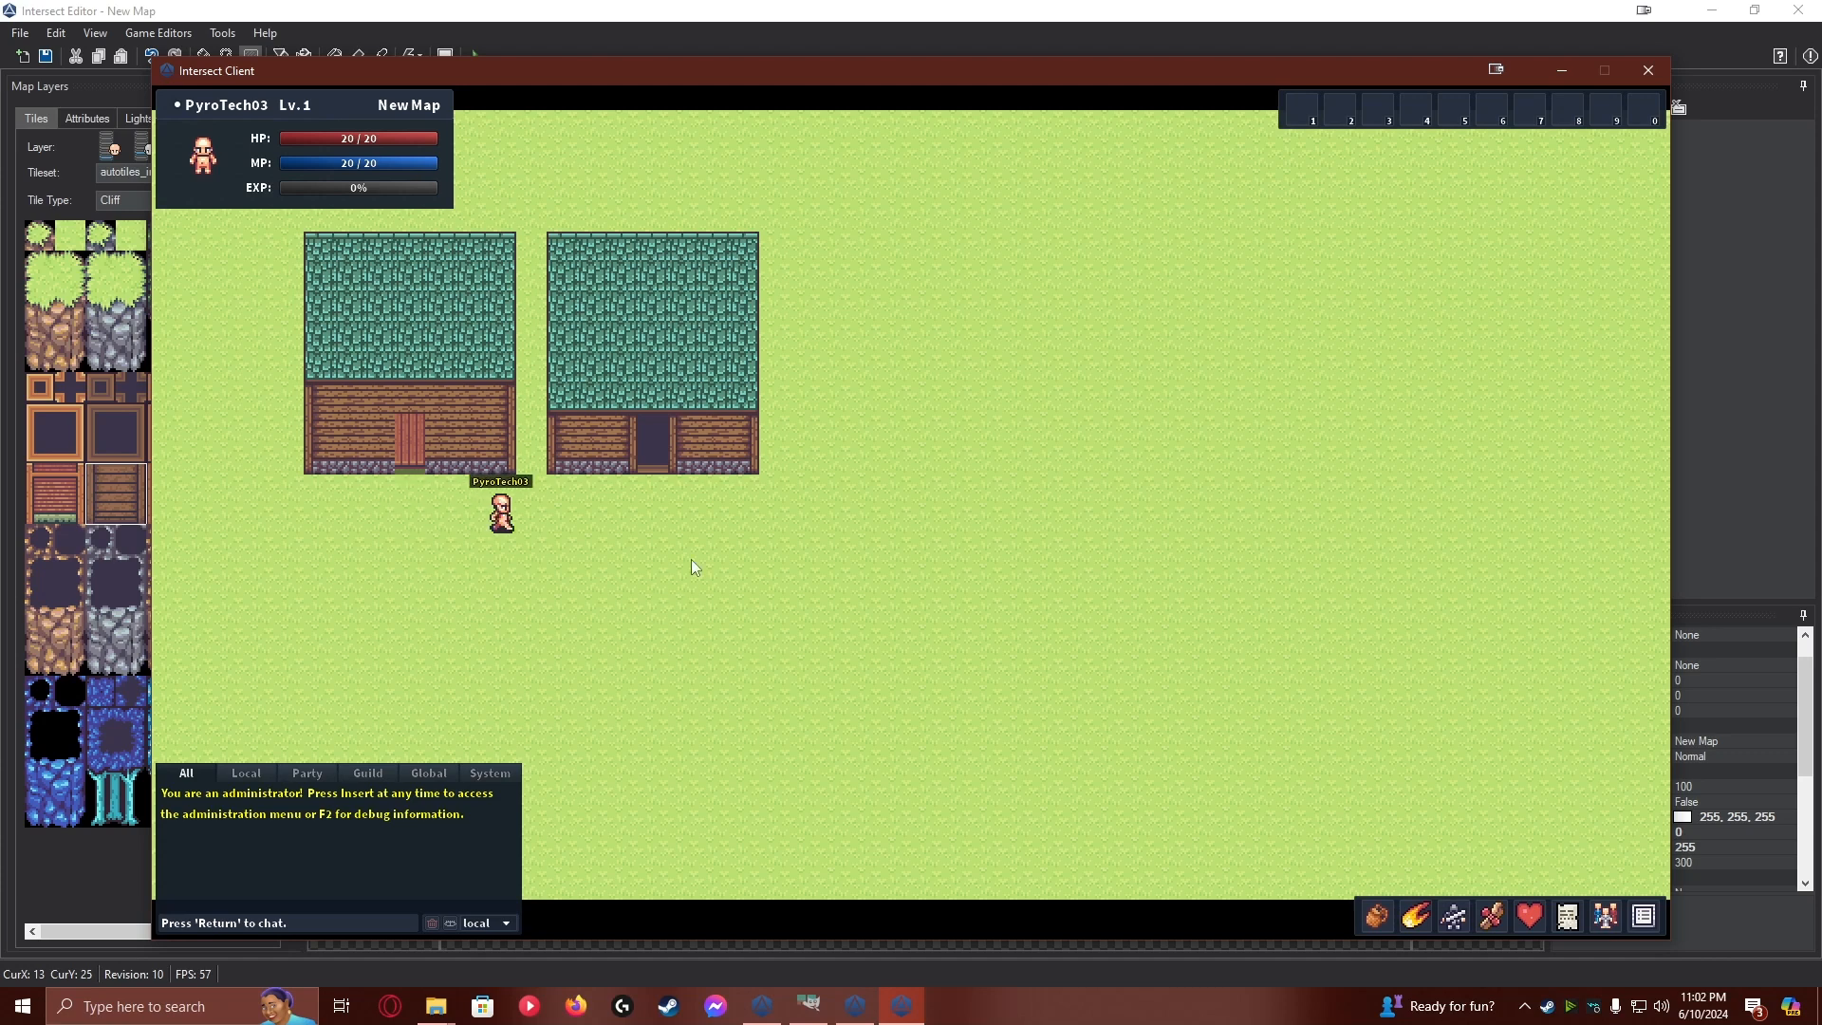
{"action": "key", "text": "Up"}
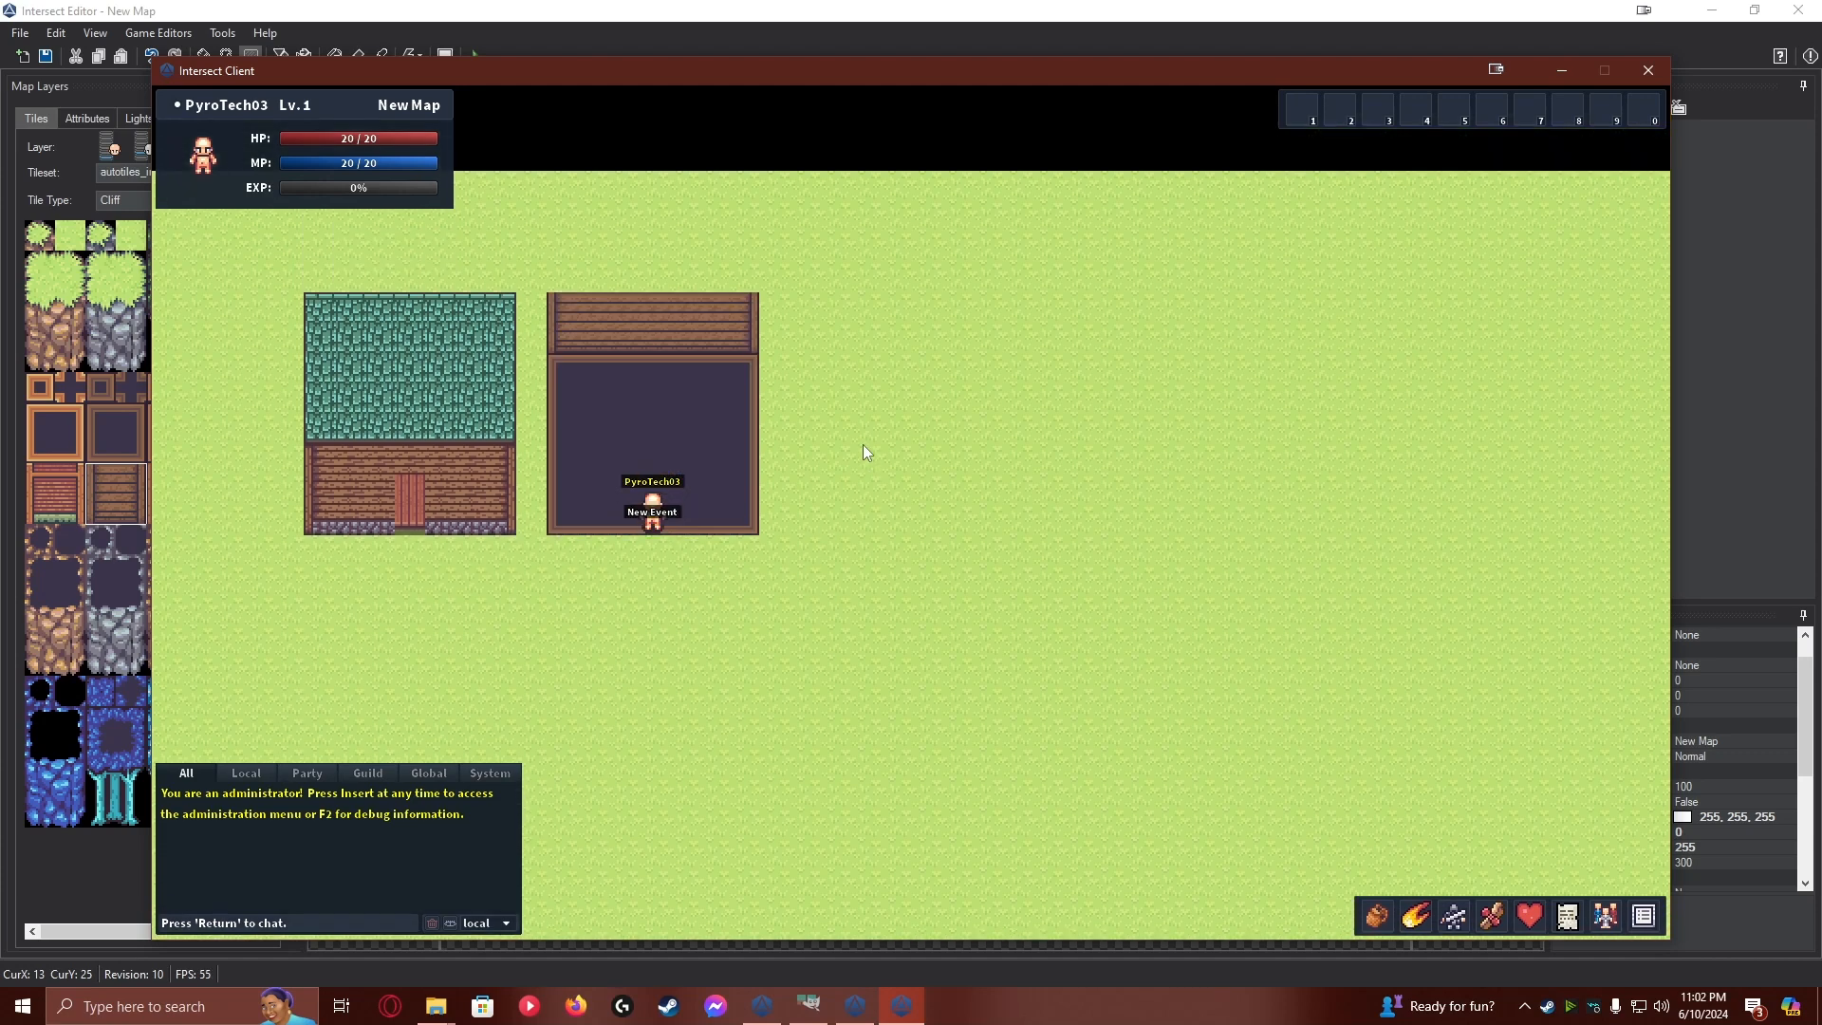
{"action": "key", "text": "Right"}
{"action": "key", "text": "Left"}
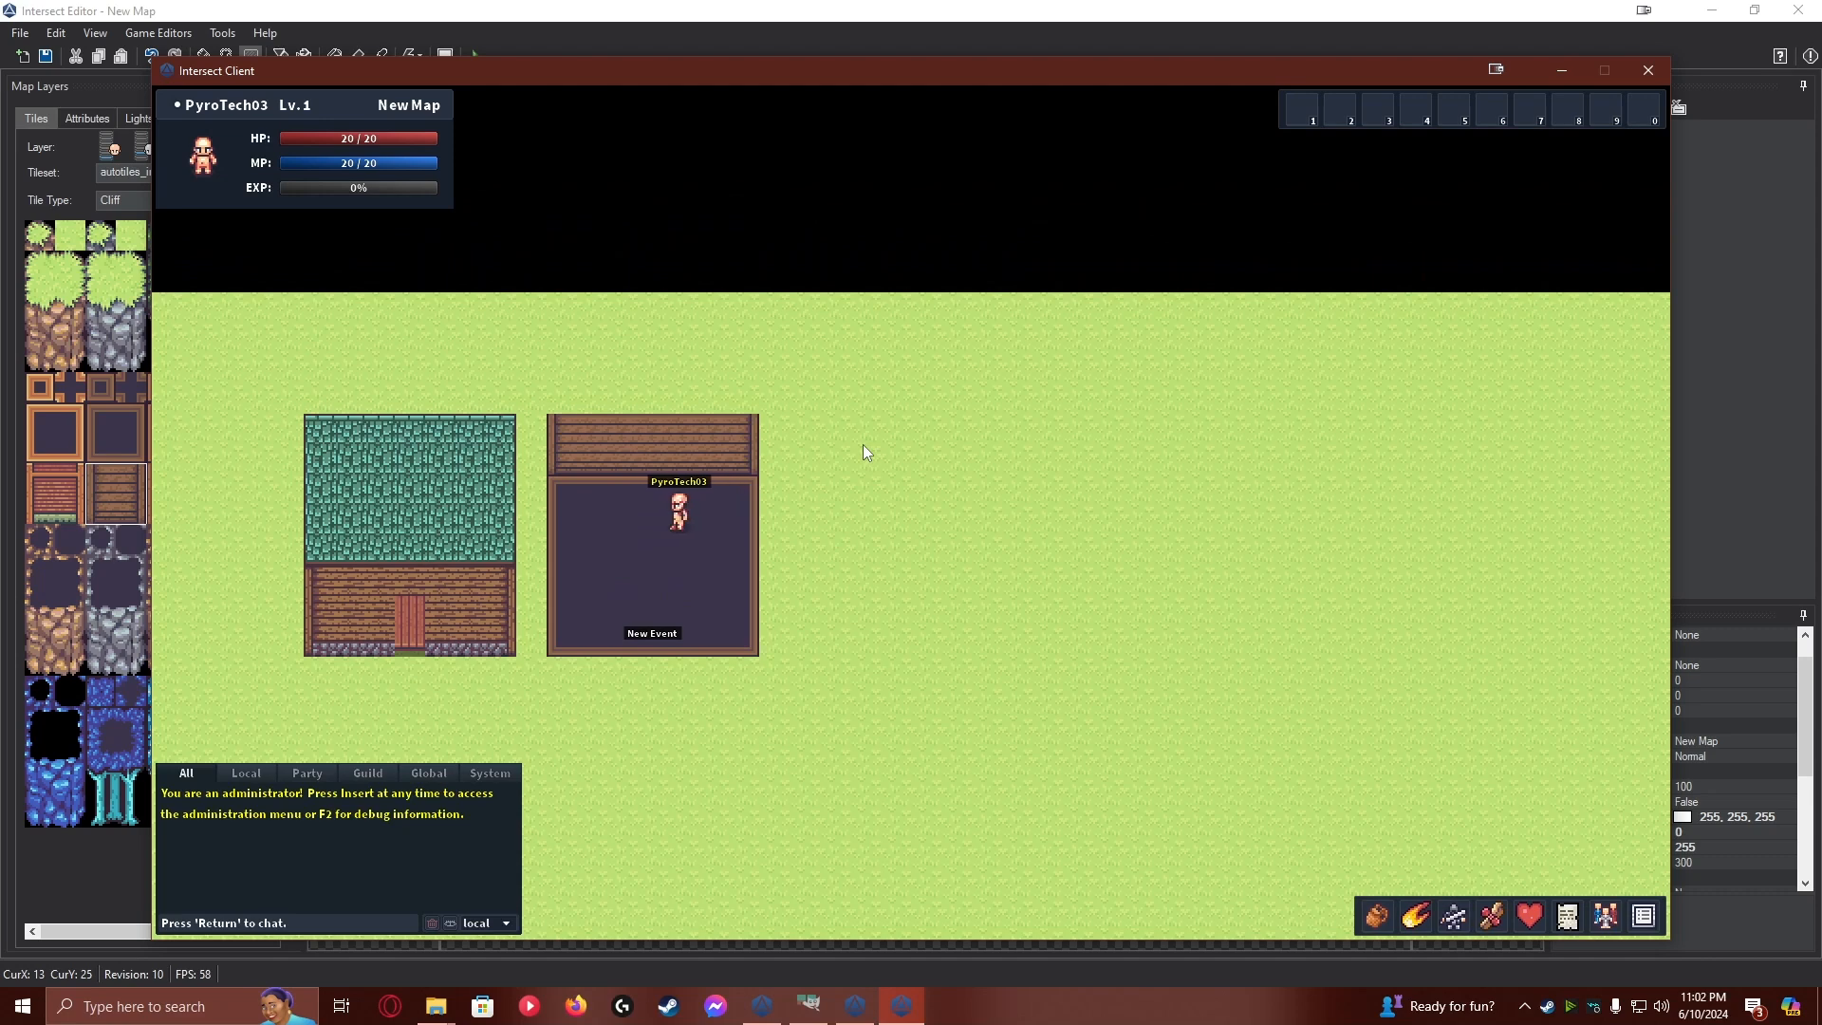
{"action": "key", "text": "Down"}
{"action": "key", "text": "Down"}
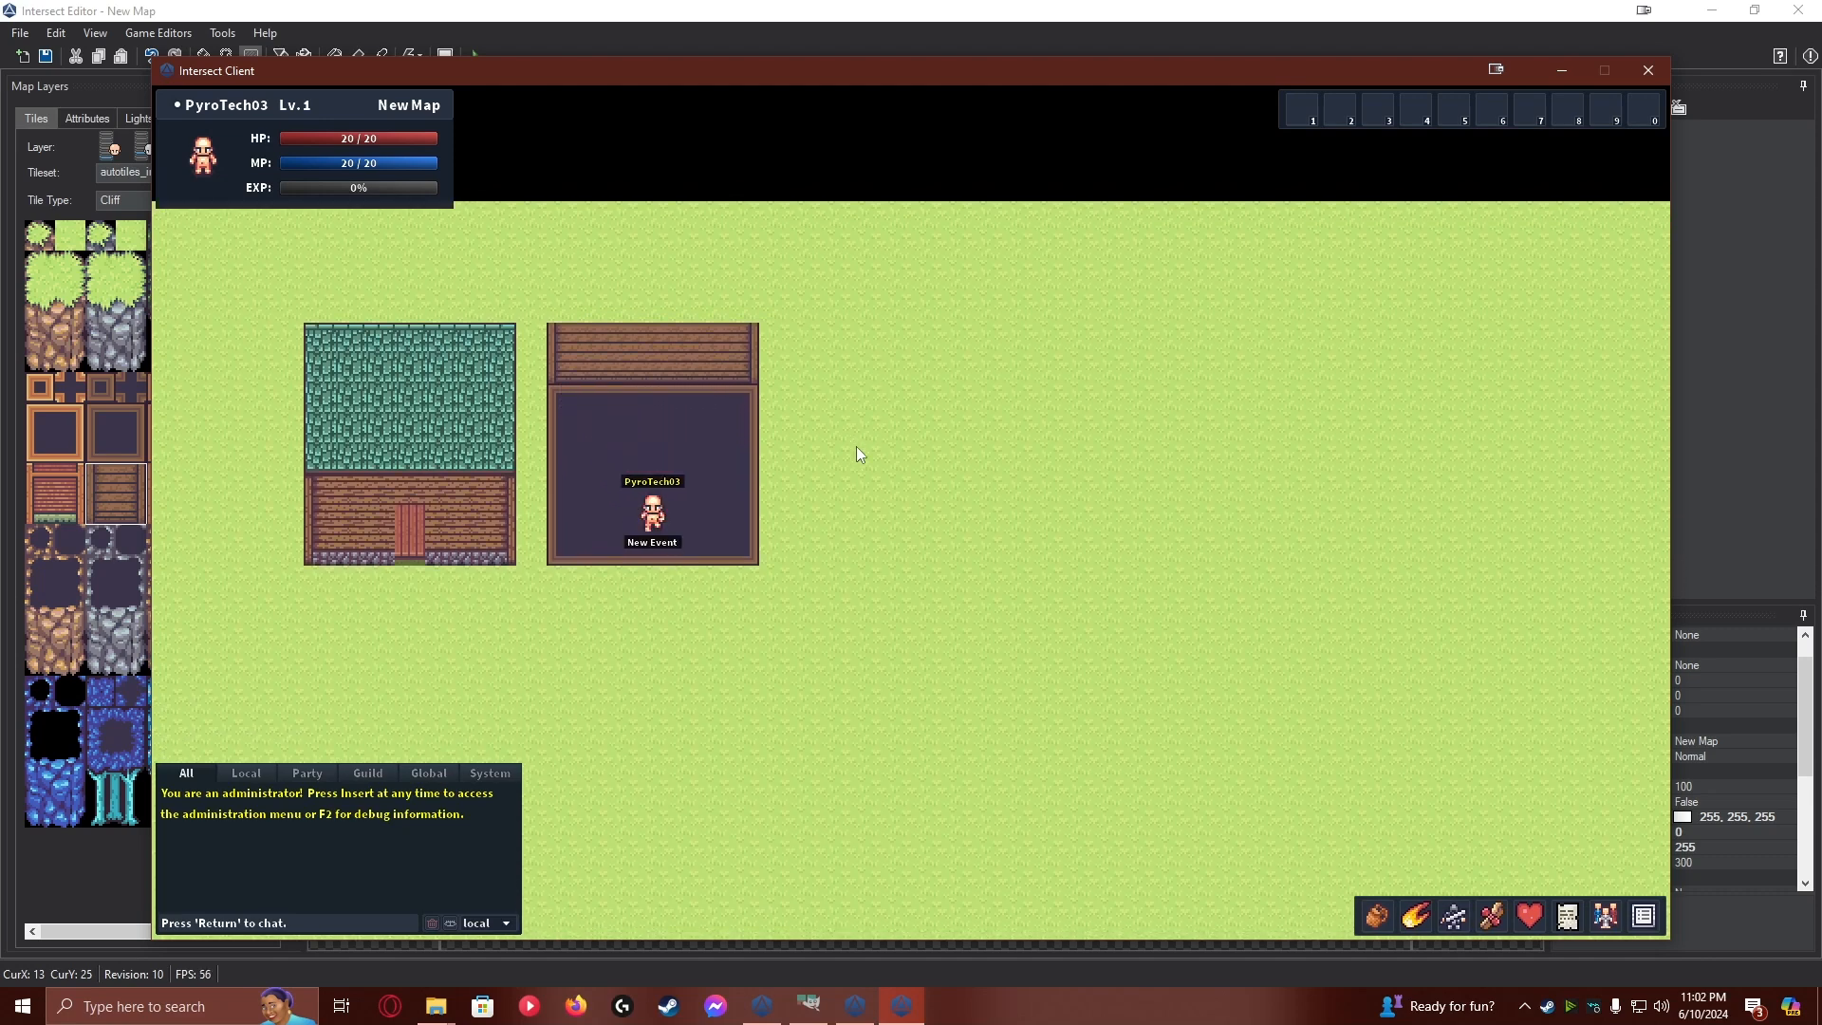
{"action": "key", "text": "Right"}
Back in the Intersect Editor, make page 2 of the second house's event passable with a hidden name, and save the event
{"action": "left_click", "coordinate": [77, 138]}
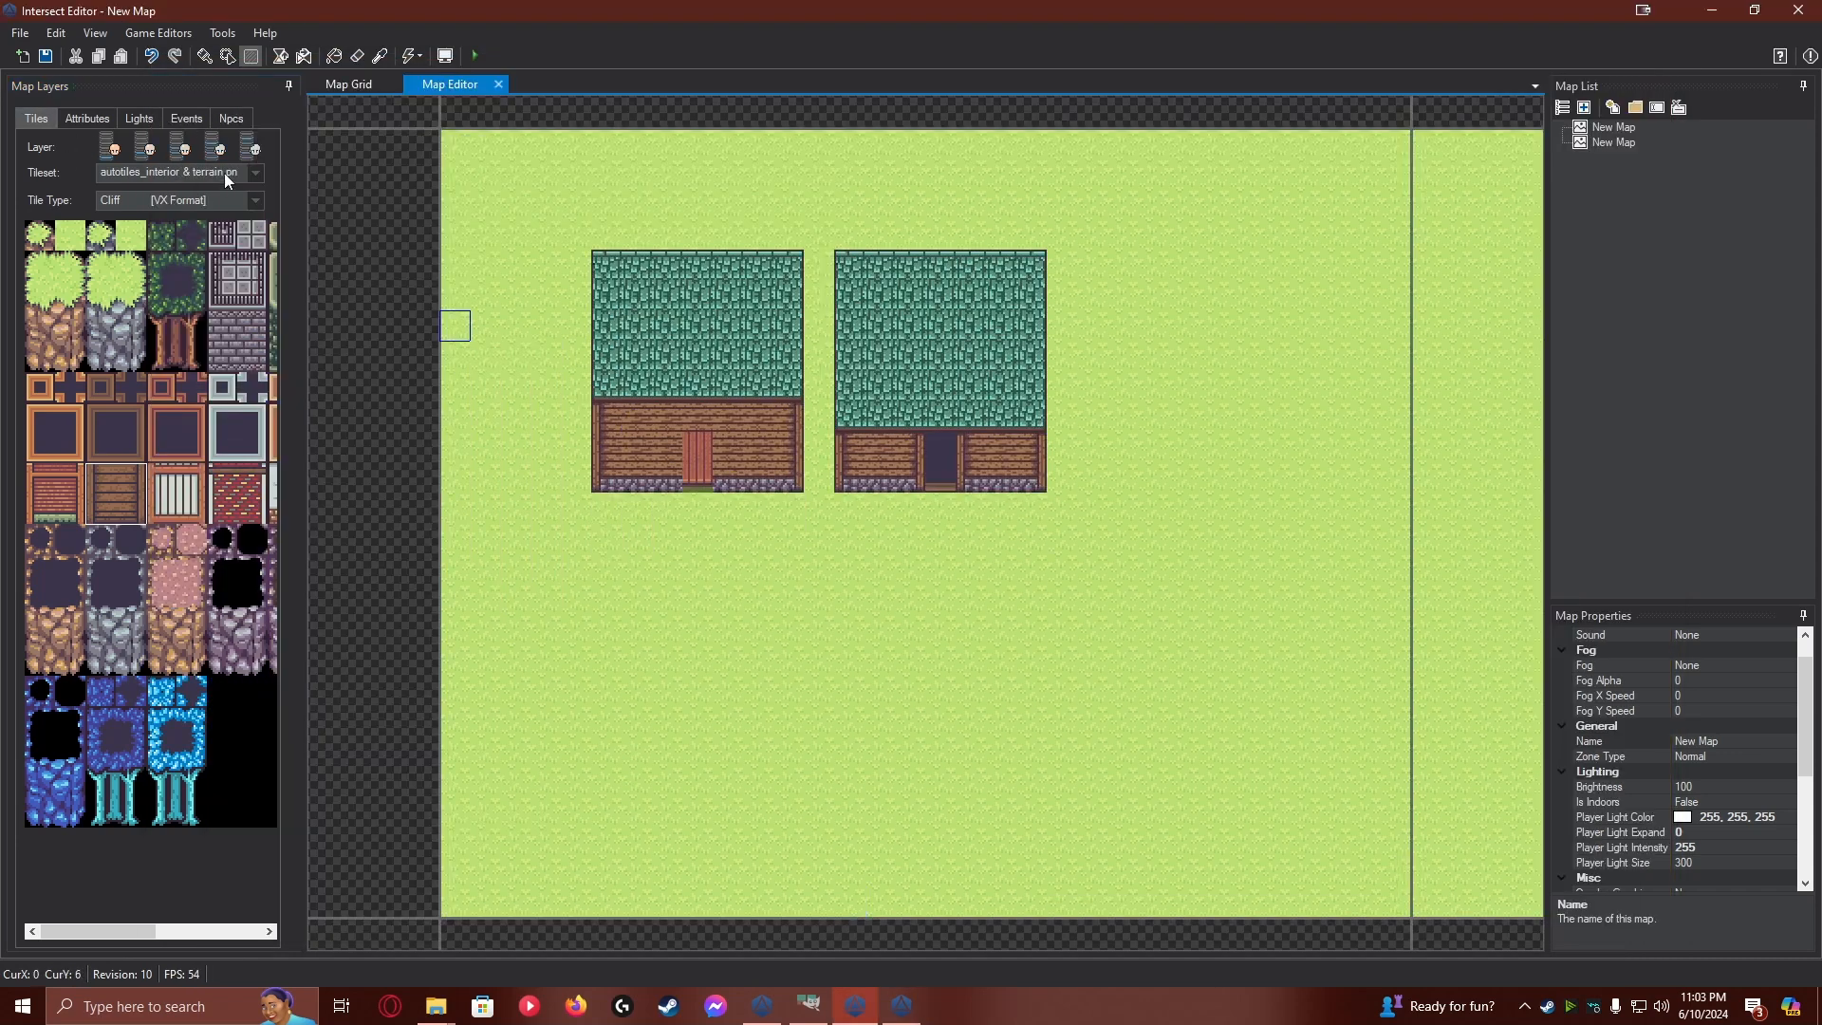
{"action": "left_click", "coordinate": [186, 116]}
{"action": "double_click", "coordinate": [930, 474]}
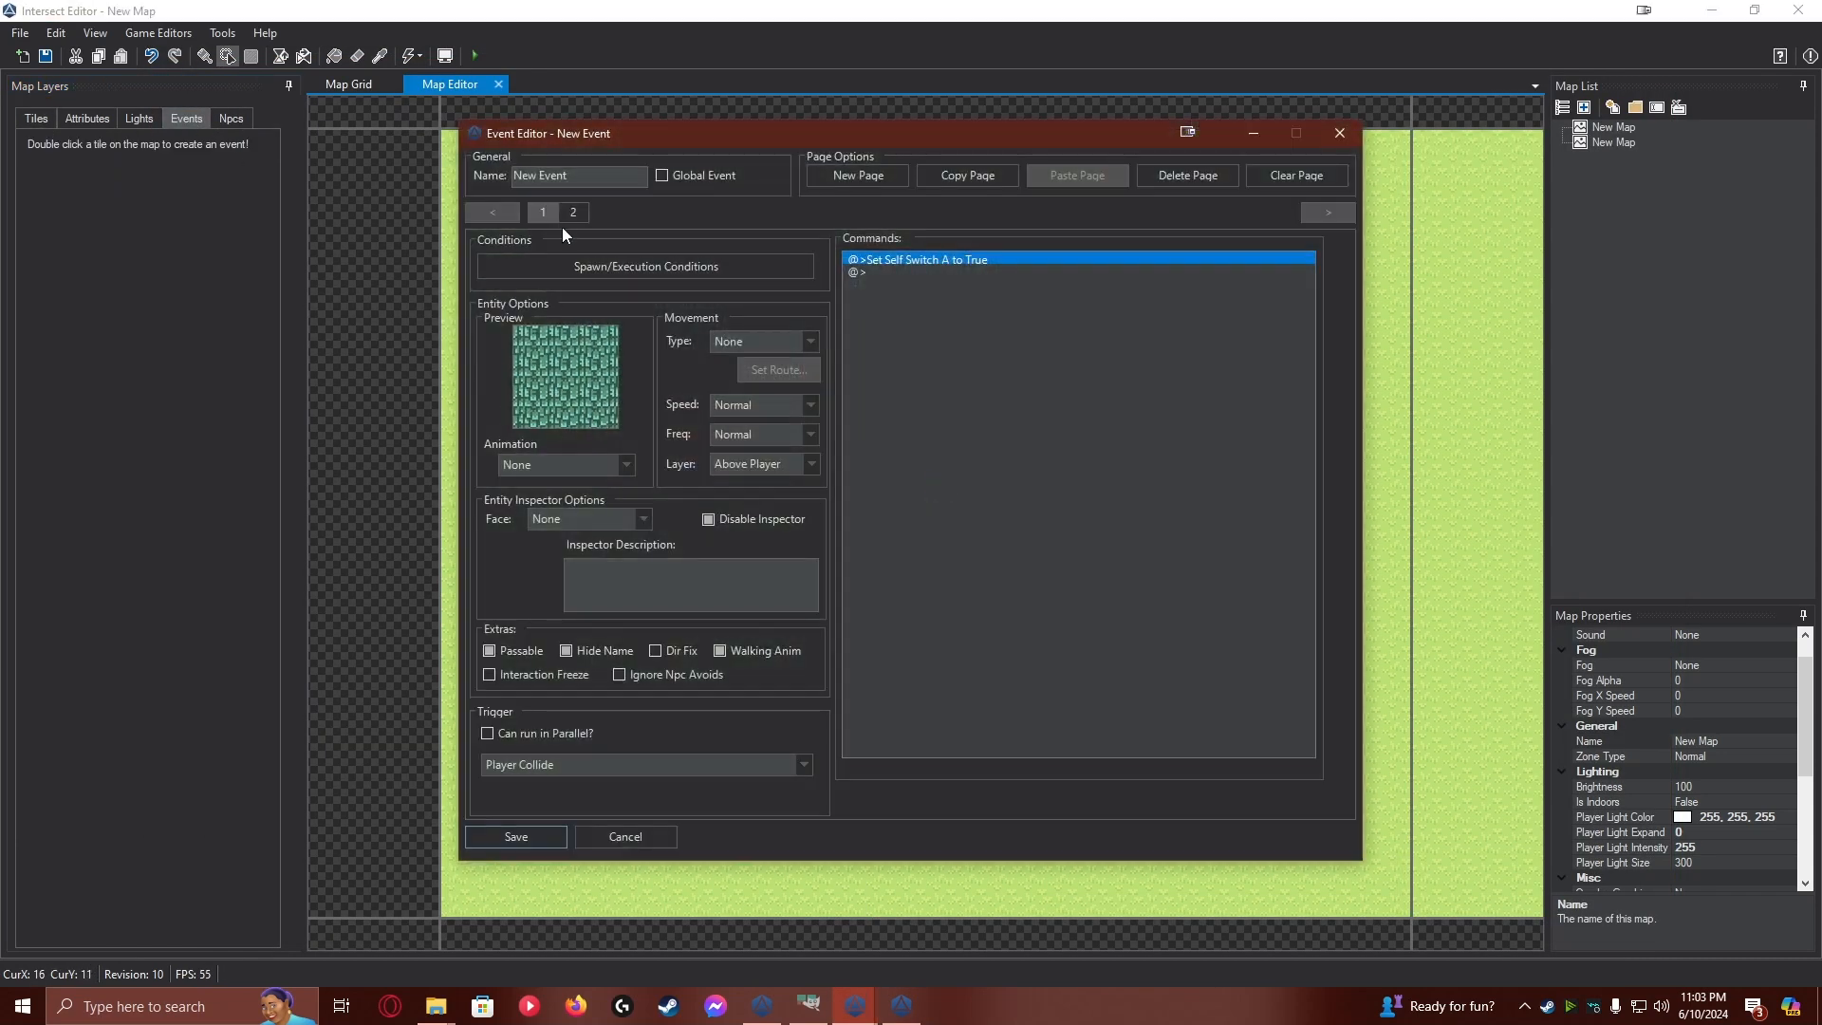
{"action": "left_click", "coordinate": [572, 213]}
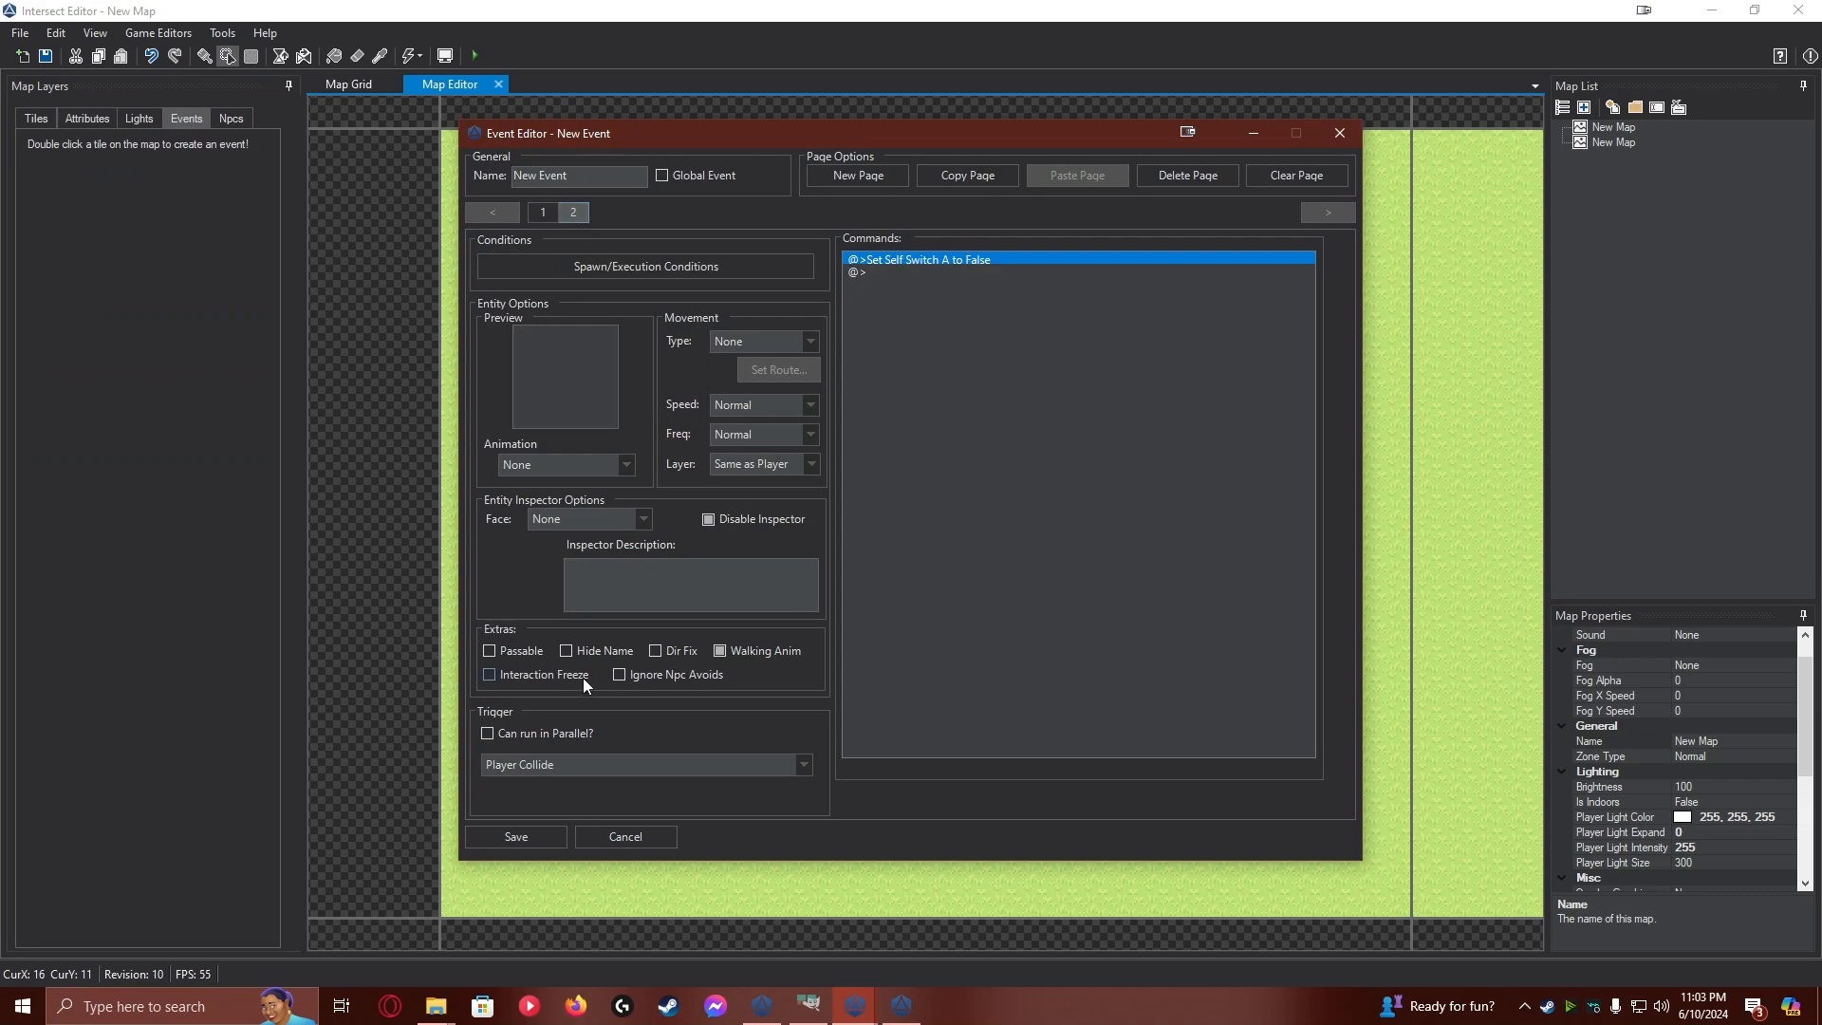
{"action": "left_click", "coordinate": [516, 650]}
{"action": "left_click", "coordinate": [582, 651]}
{"action": "left_click", "coordinate": [544, 835]}
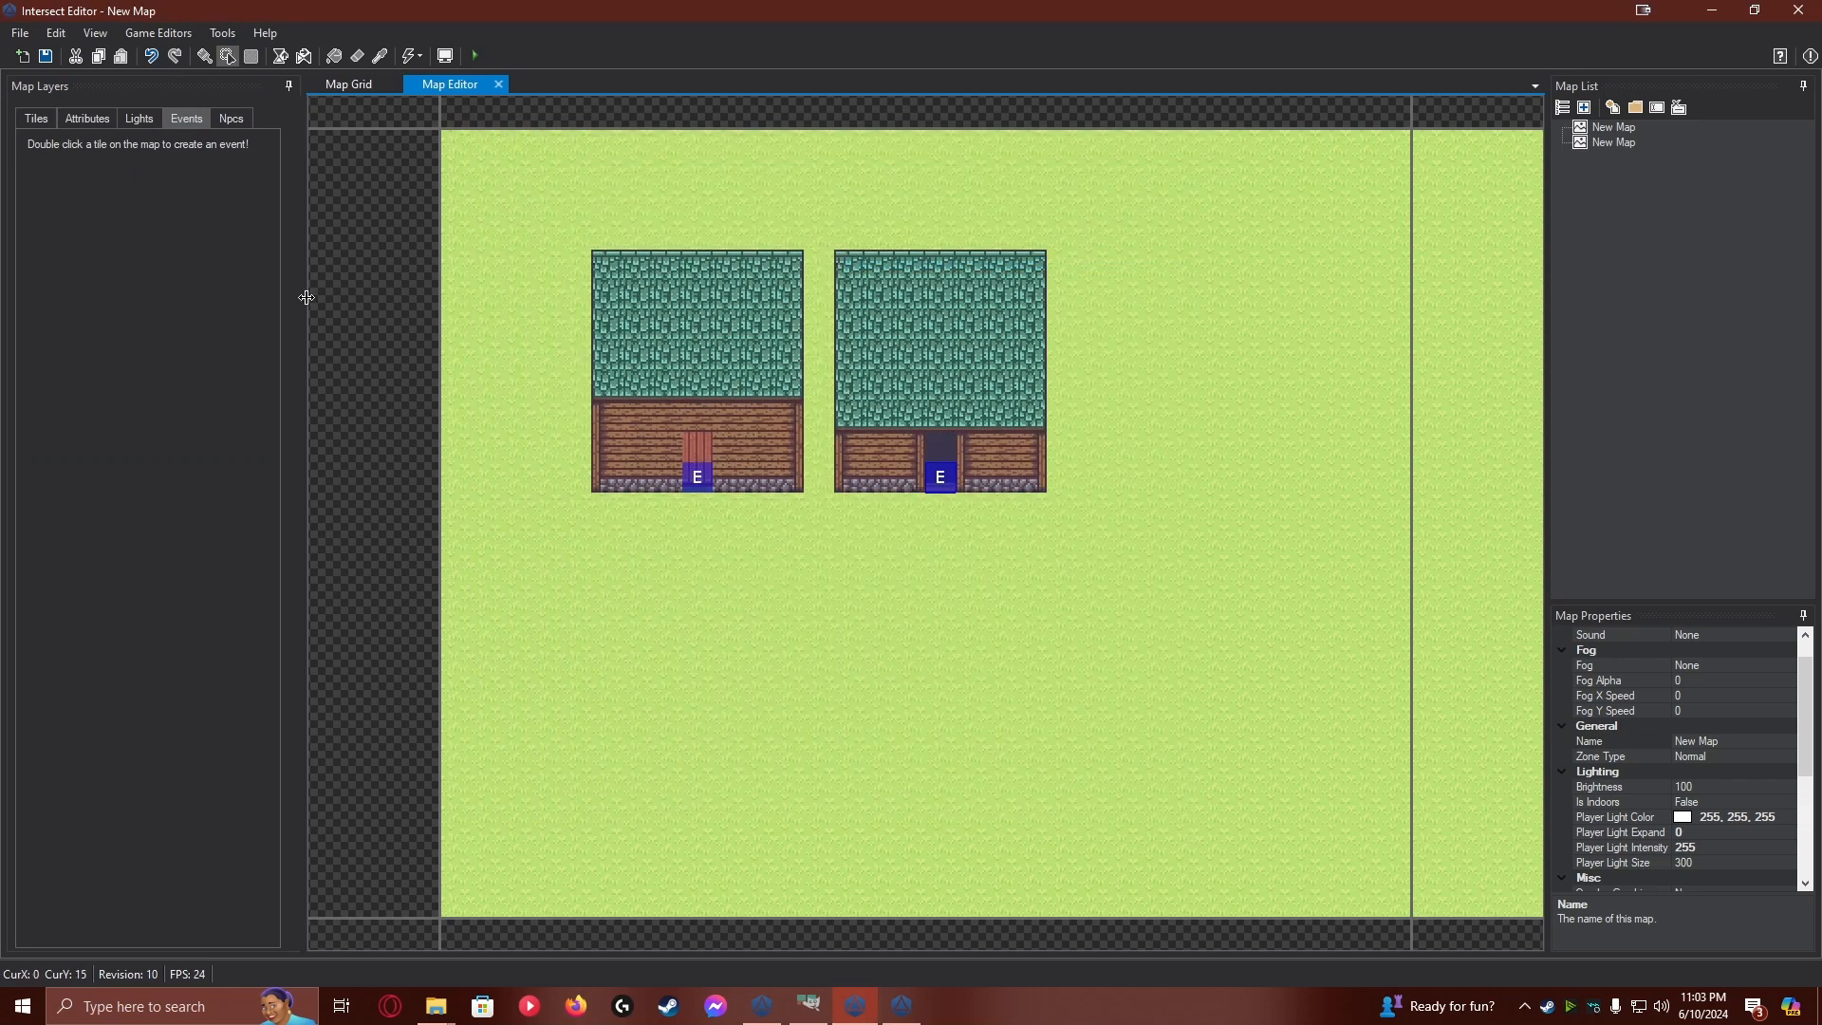
Save the current map and, in the Intersect Client, walk the character into the second house and back out to test the roof event
{"action": "left_click", "coordinate": [44, 56]}
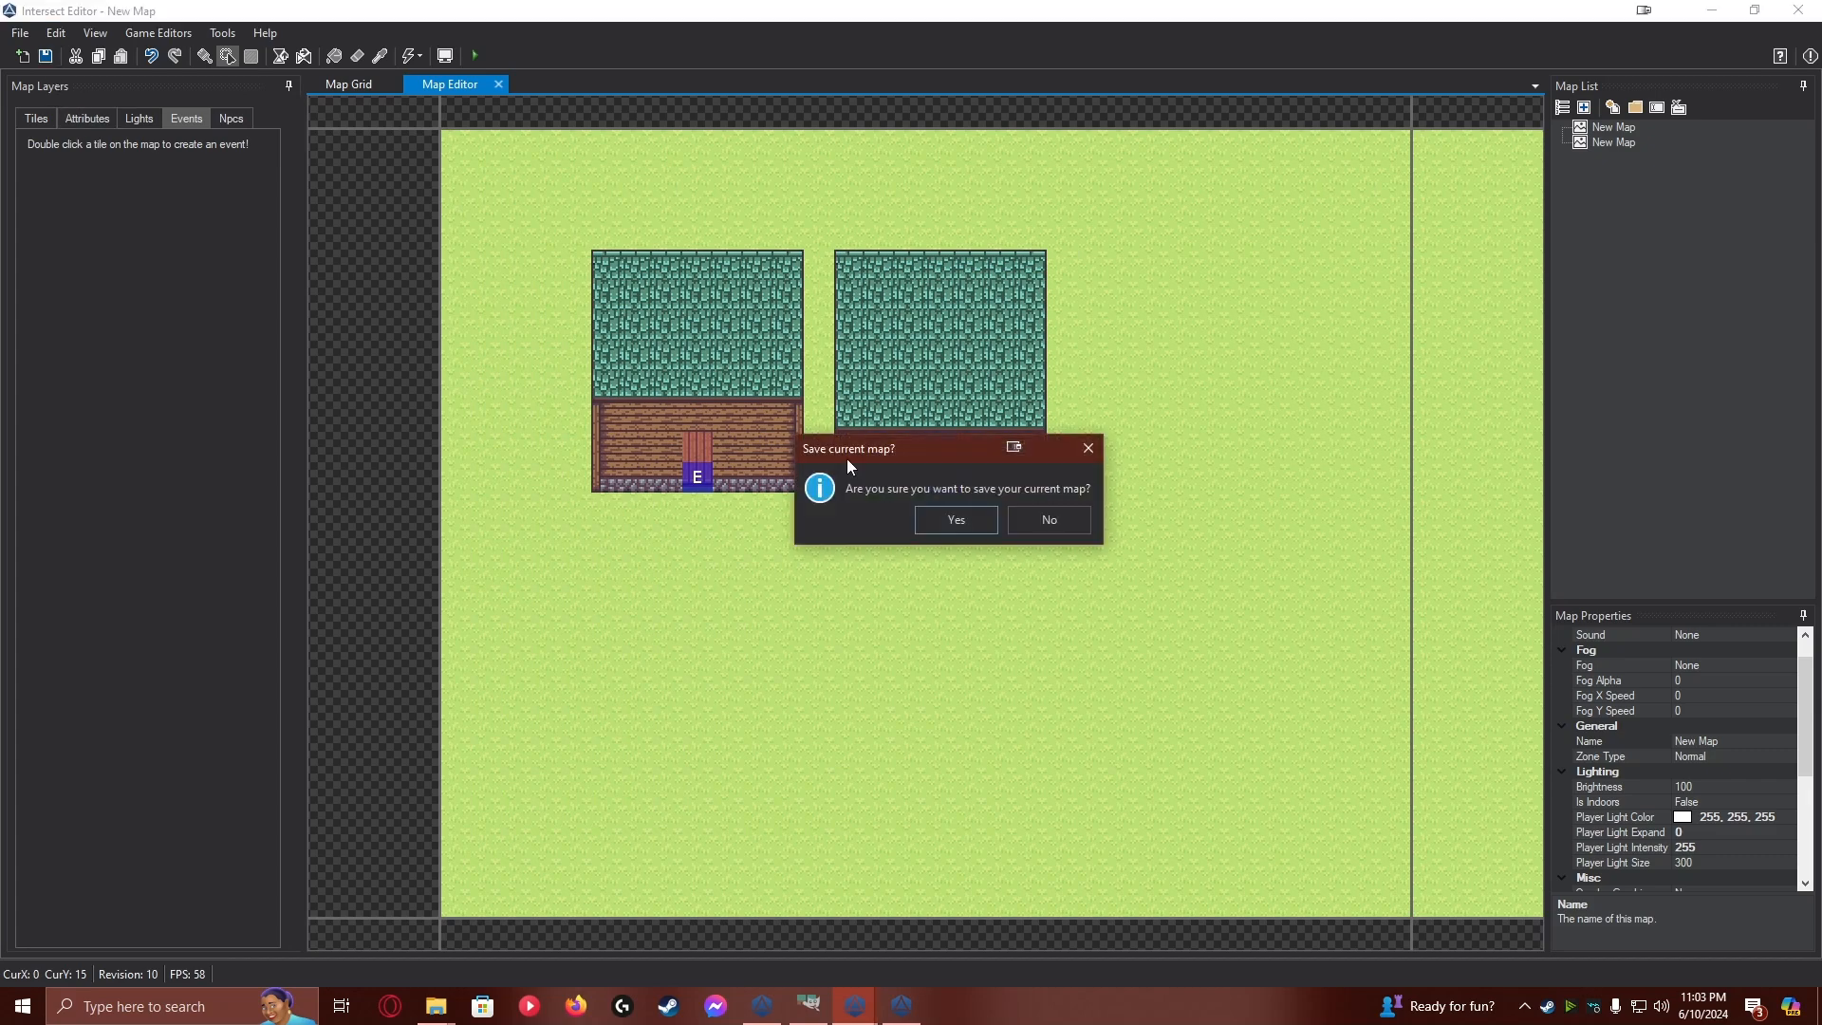
{"action": "left_click", "coordinate": [952, 531]}
{"action": "left_click", "coordinate": [906, 1002]}
{"action": "key", "text": "w"}
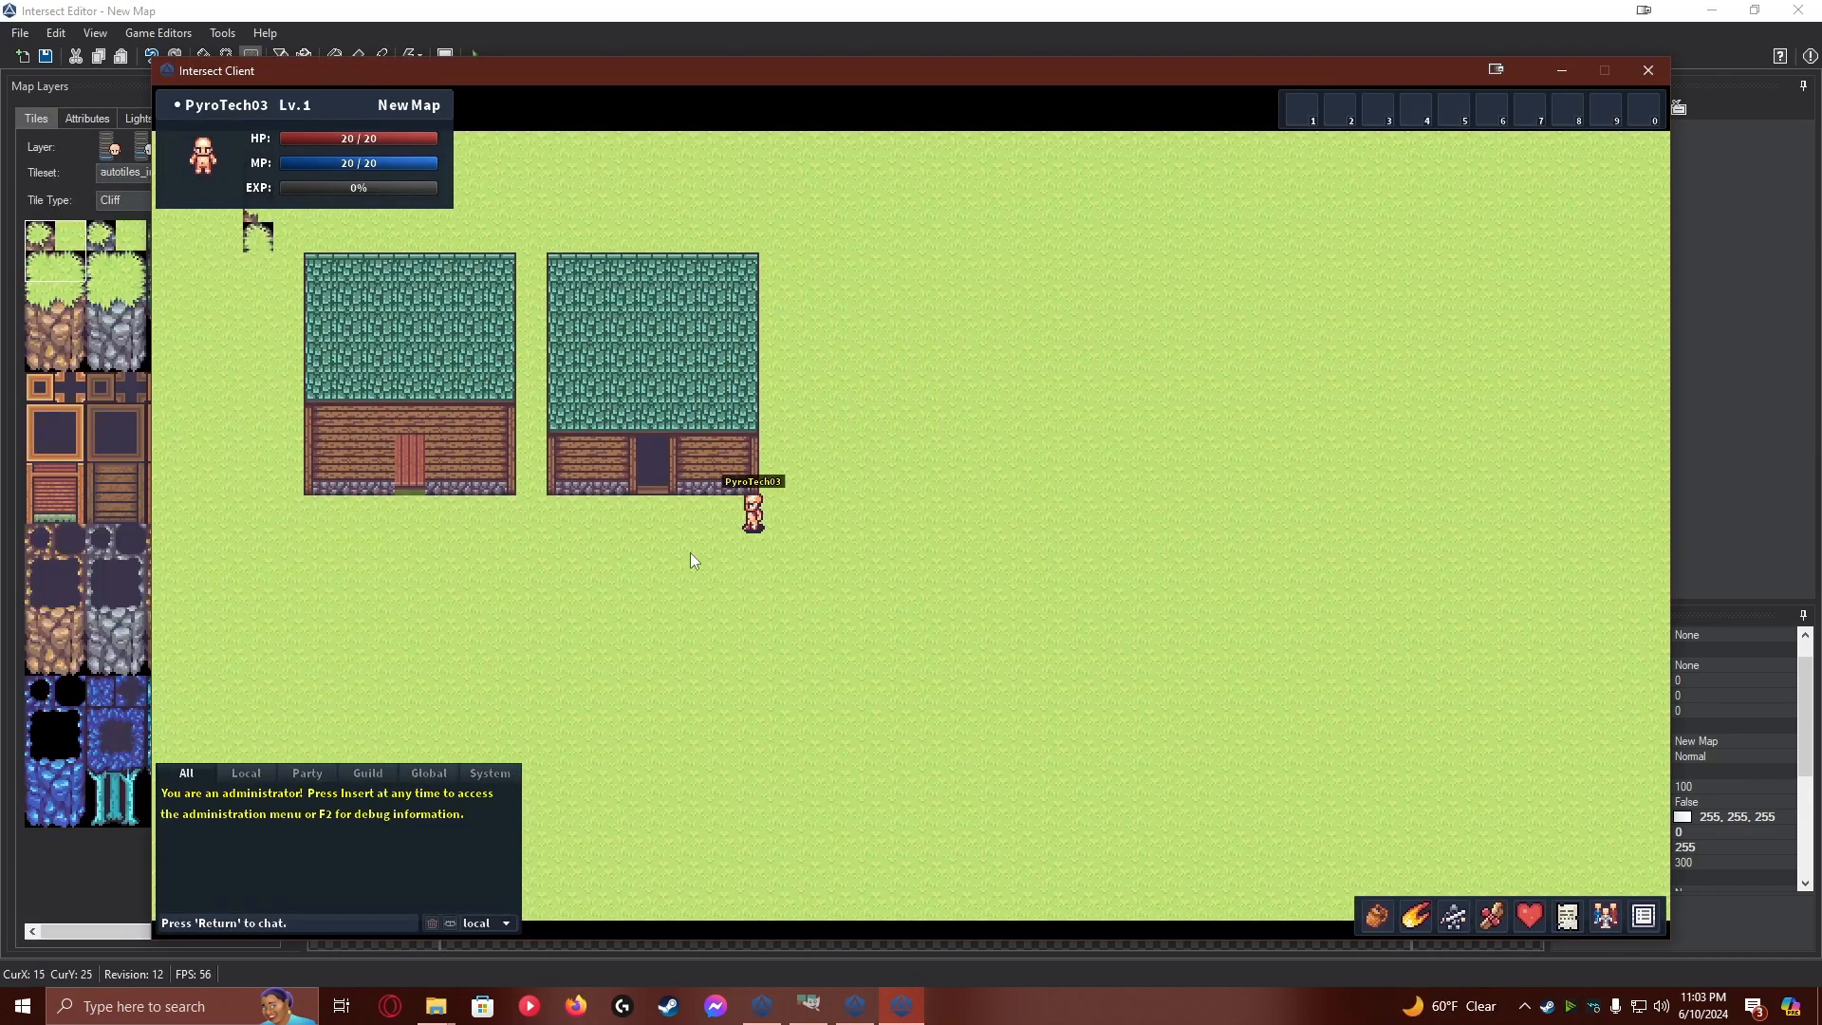
{"action": "key", "text": "a"}
{"action": "key", "text": "w"}
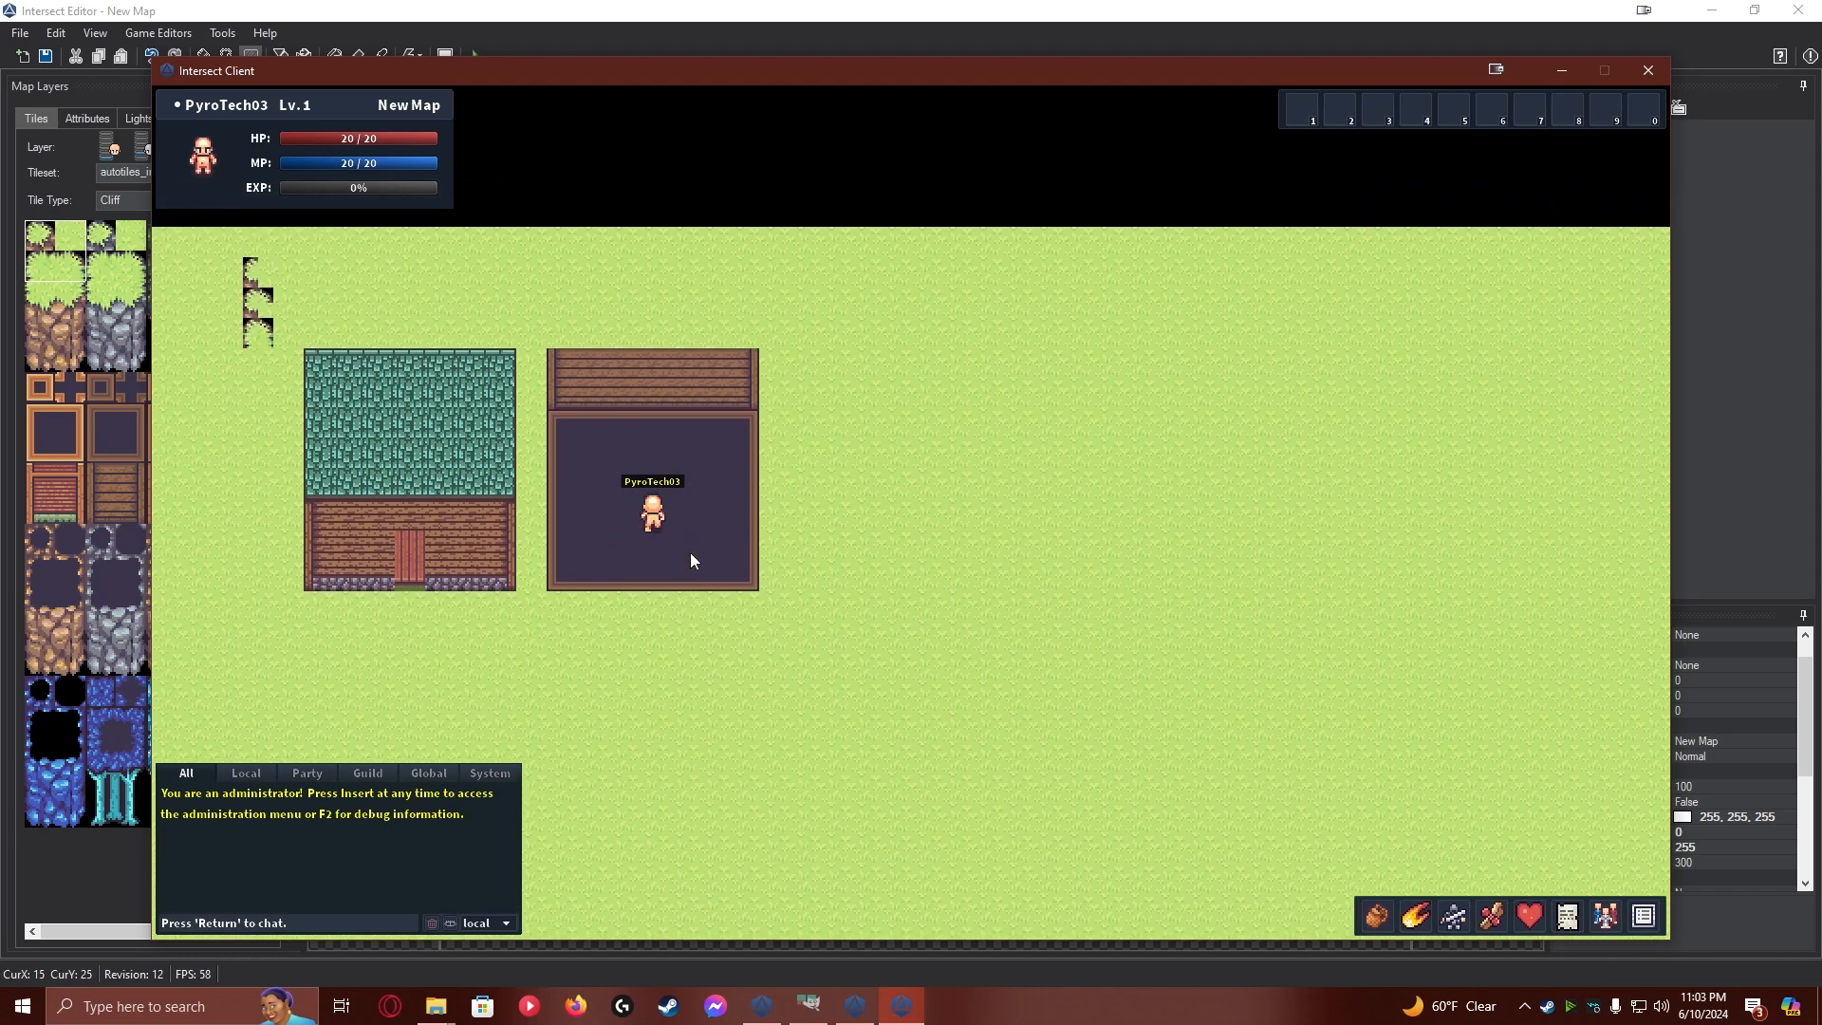
{"action": "key", "text": "s"}
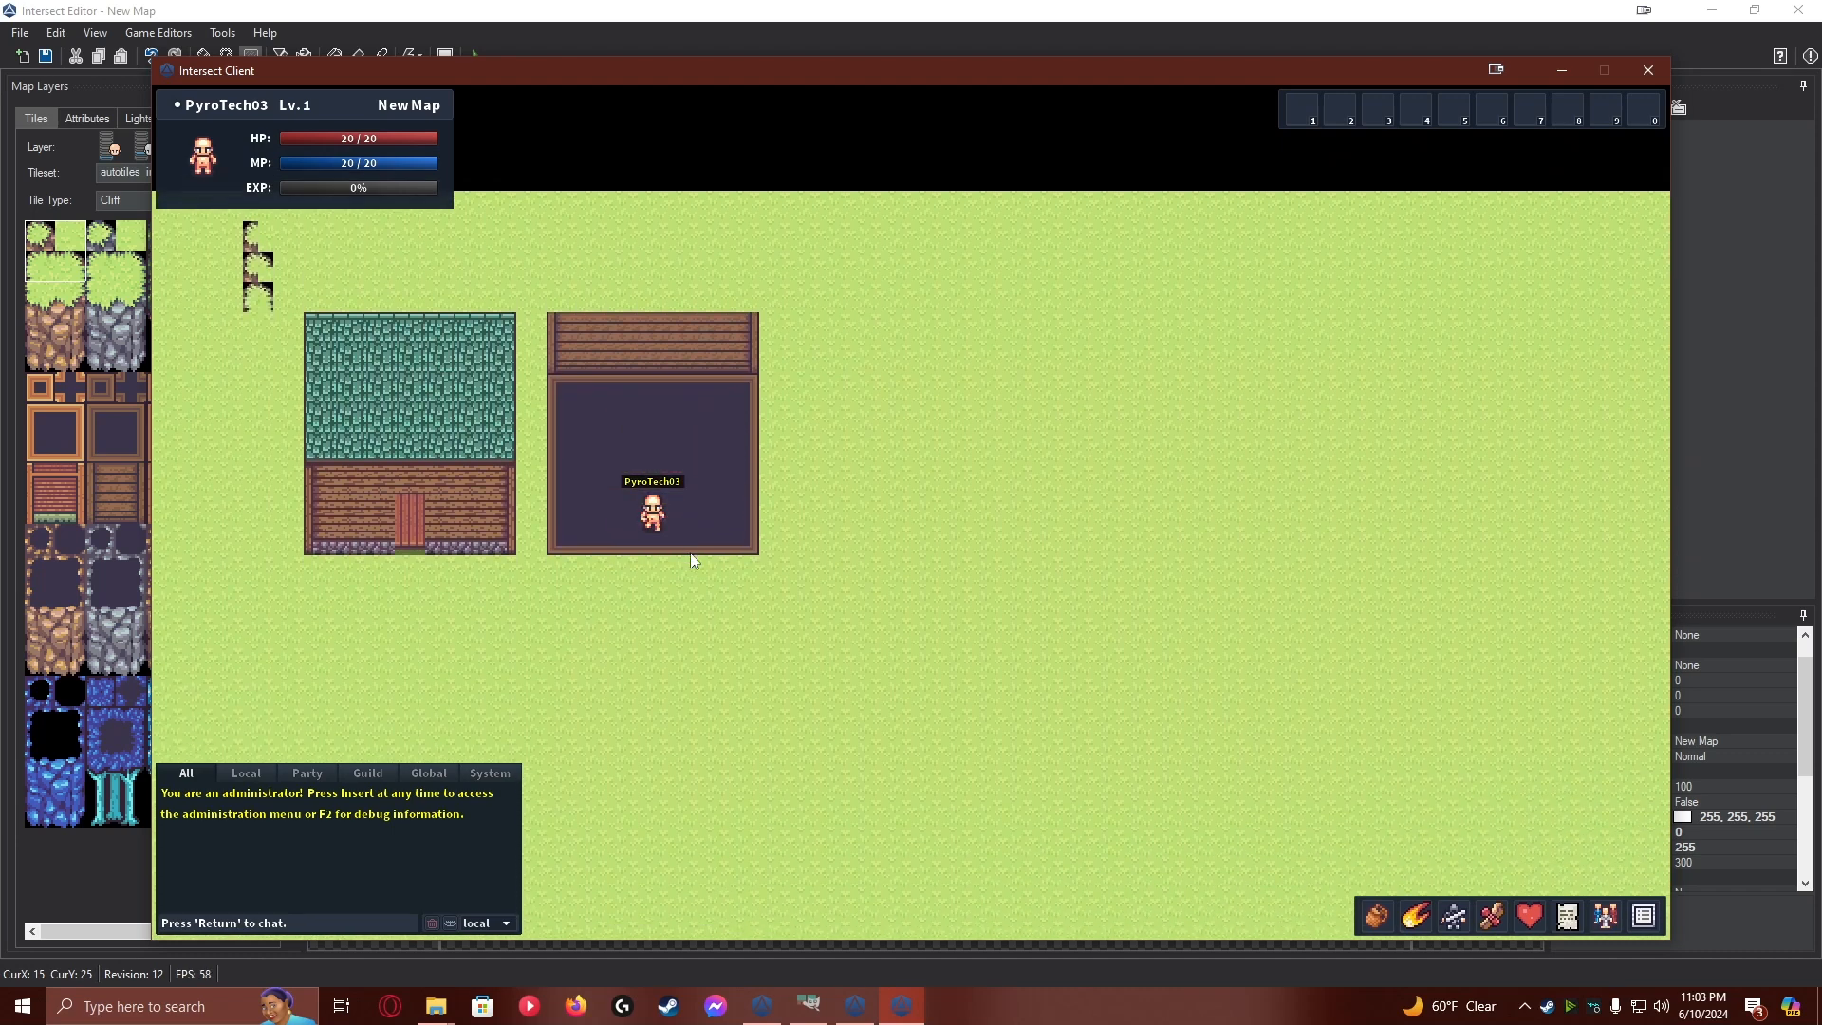
{"action": "key", "text": "d"}
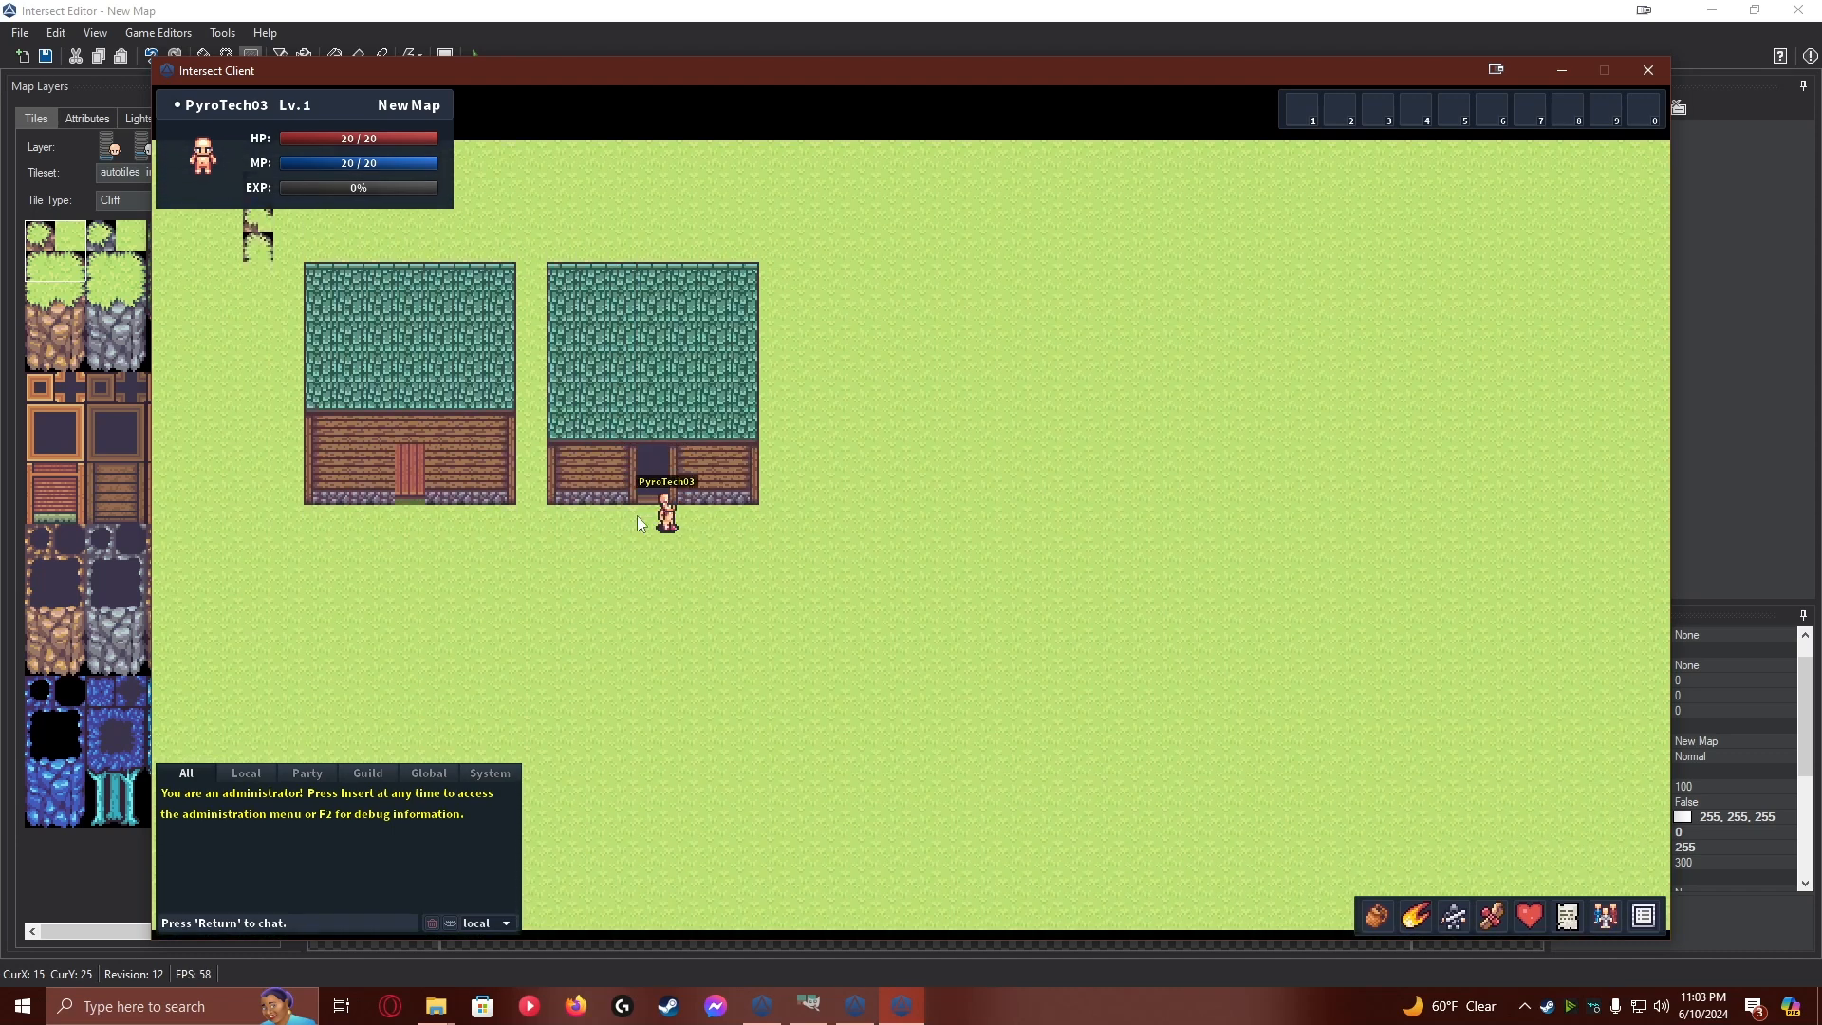
Walk the character in and out of the second house's doorway and along its front wall to recheck the roof event
{"action": "key", "text": "a"}
{"action": "key", "text": "w"}
{"action": "key", "text": "s"}
{"action": "key", "text": "d"}
{"action": "key", "text": "d"}
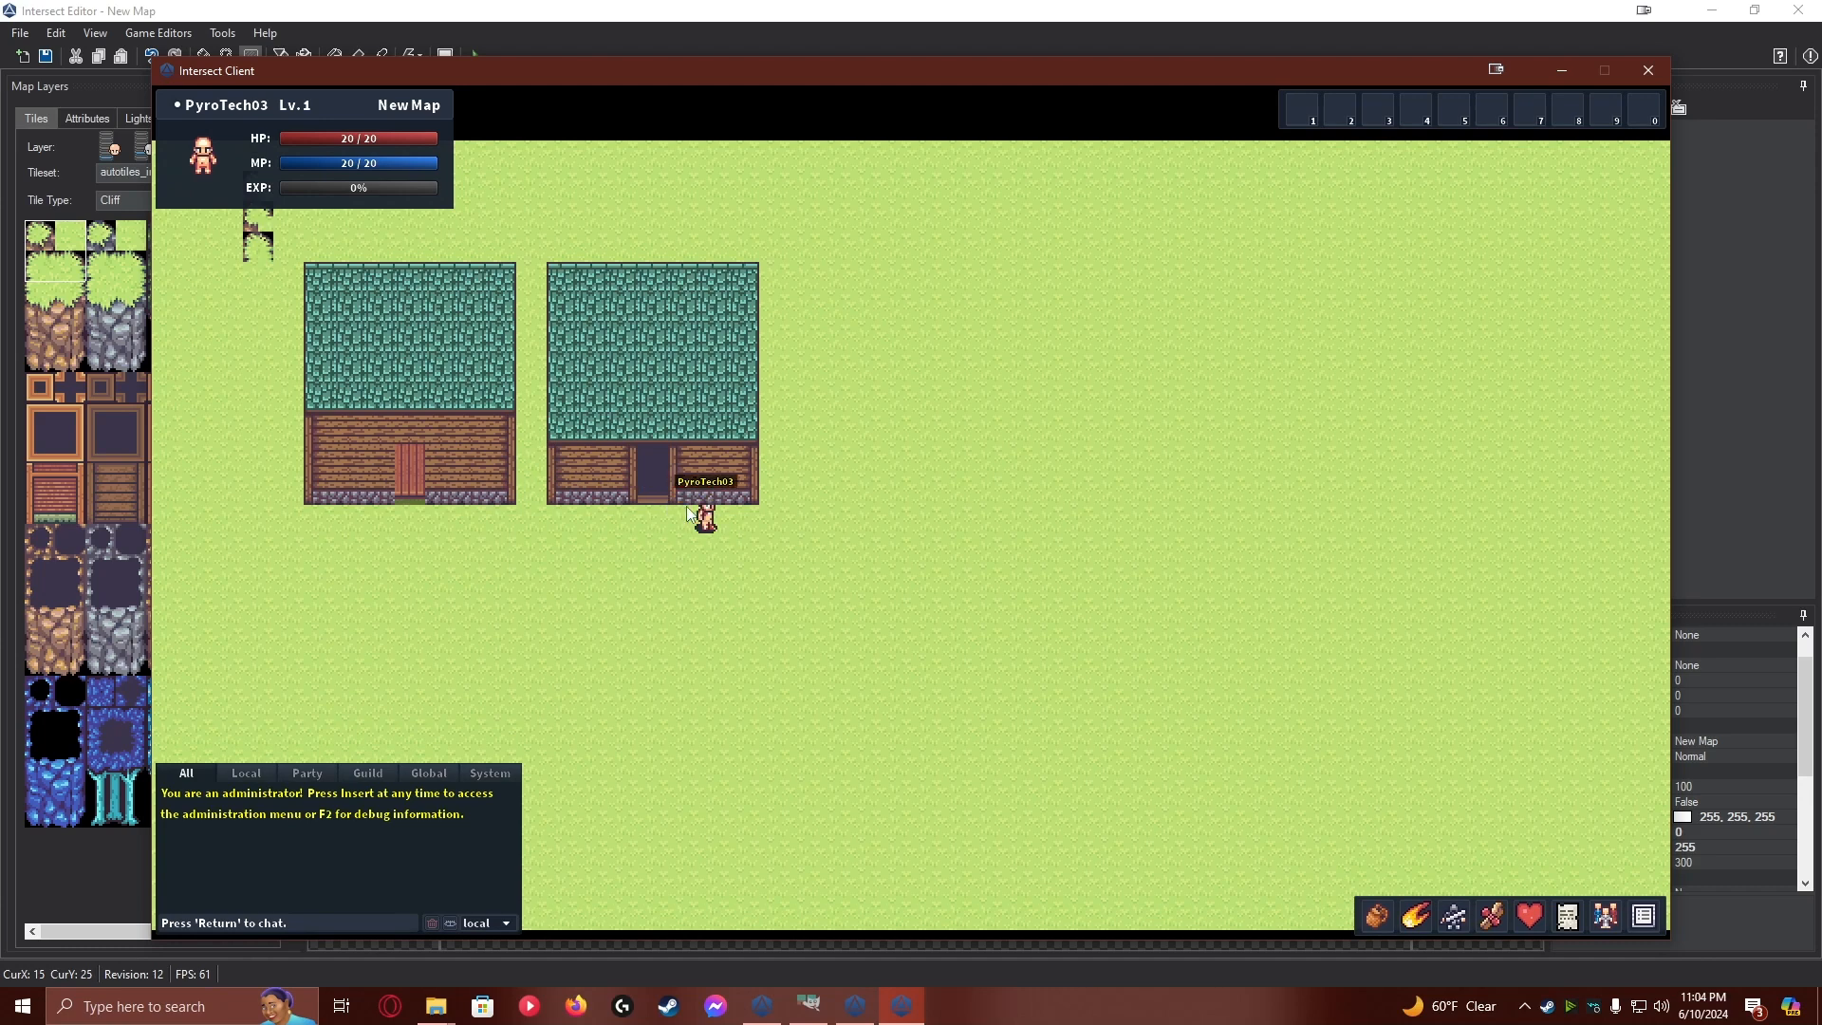
{"action": "key", "text": "a"}
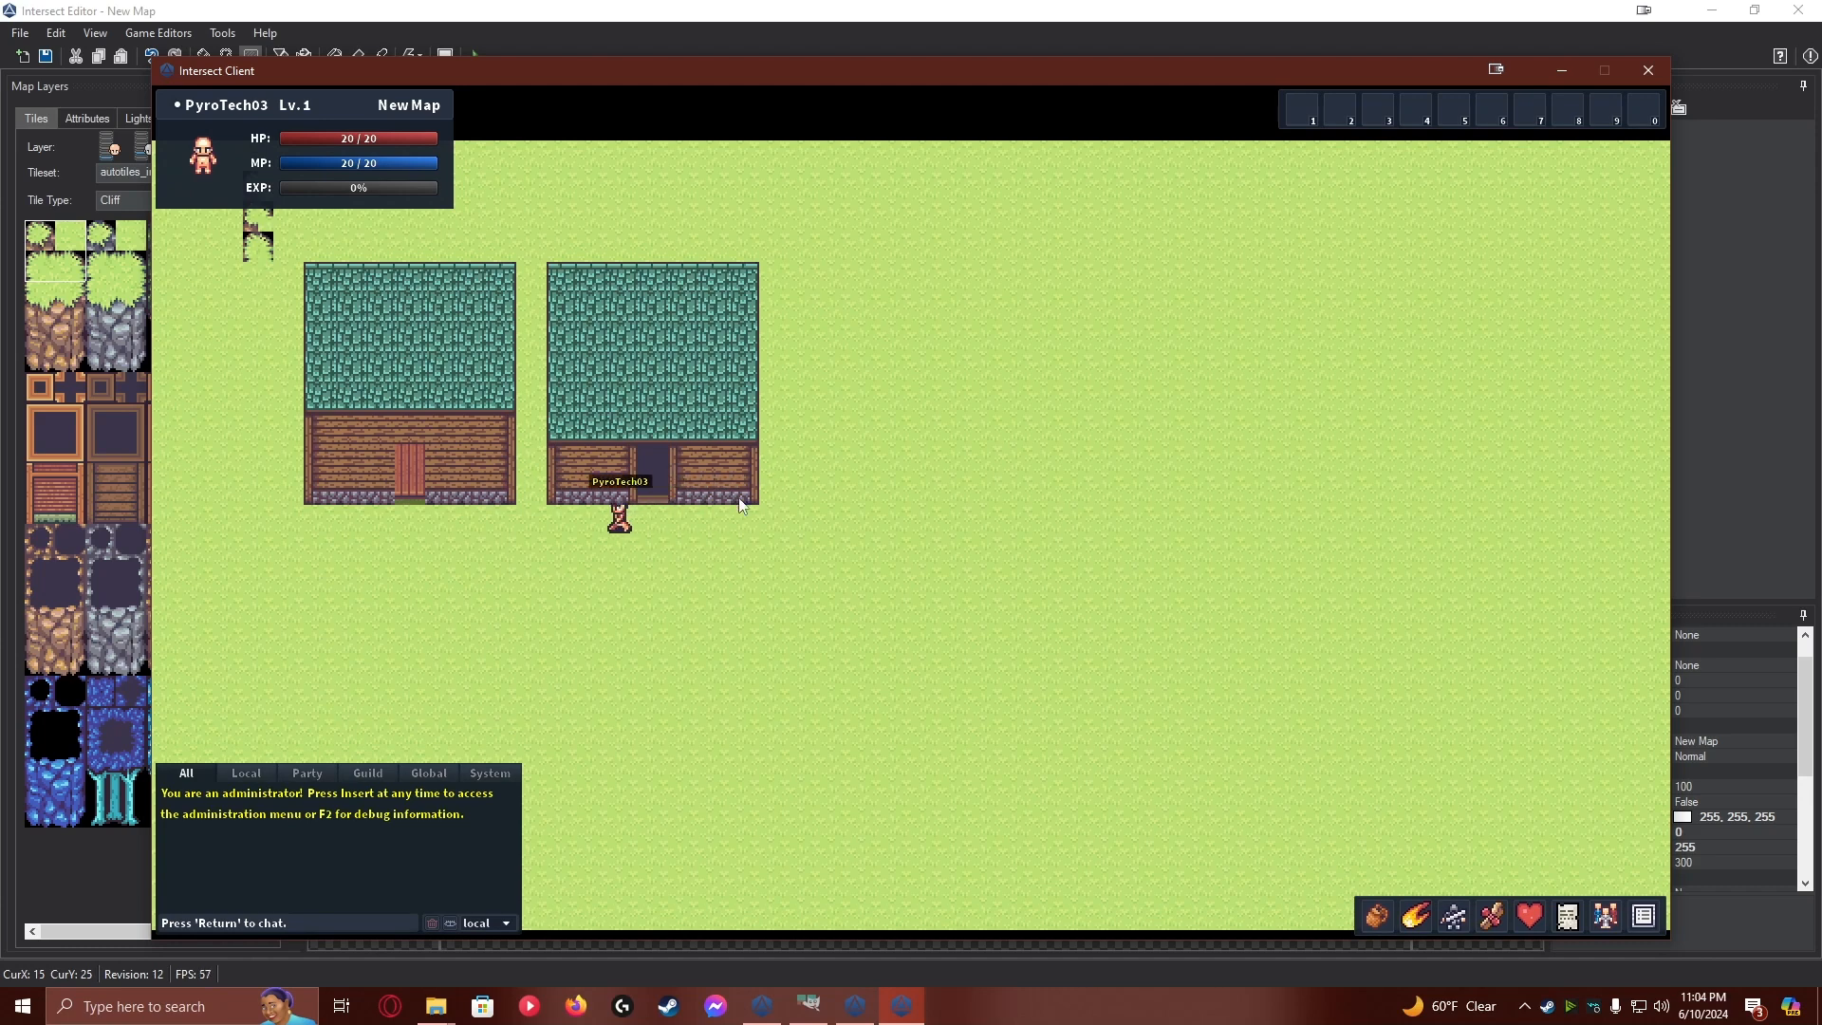
{"action": "key", "text": "d"}
{"action": "key", "text": "w"}
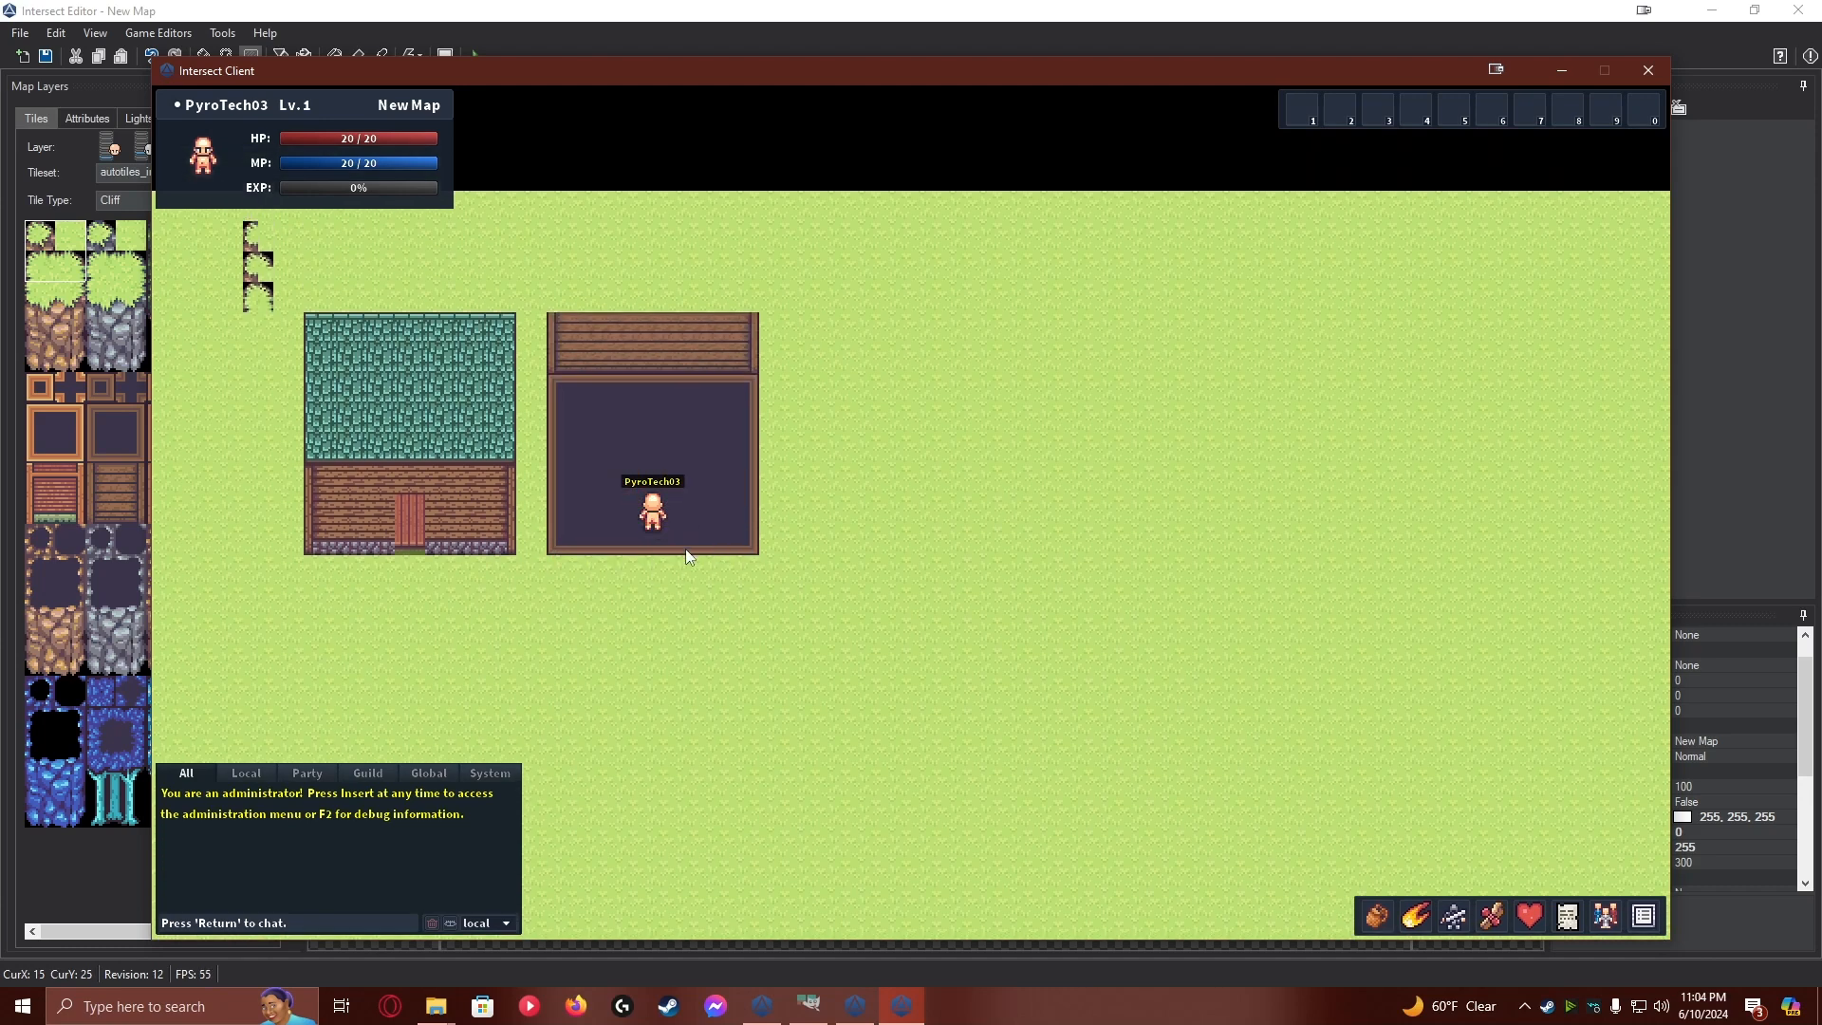
Walk the character along the side walls and up onto the back wall inside the second house to check the blocked tiles
{"action": "key", "text": "d"}
{"action": "key", "text": "a"}
{"action": "key", "text": "a"}
{"action": "key", "text": "w"}
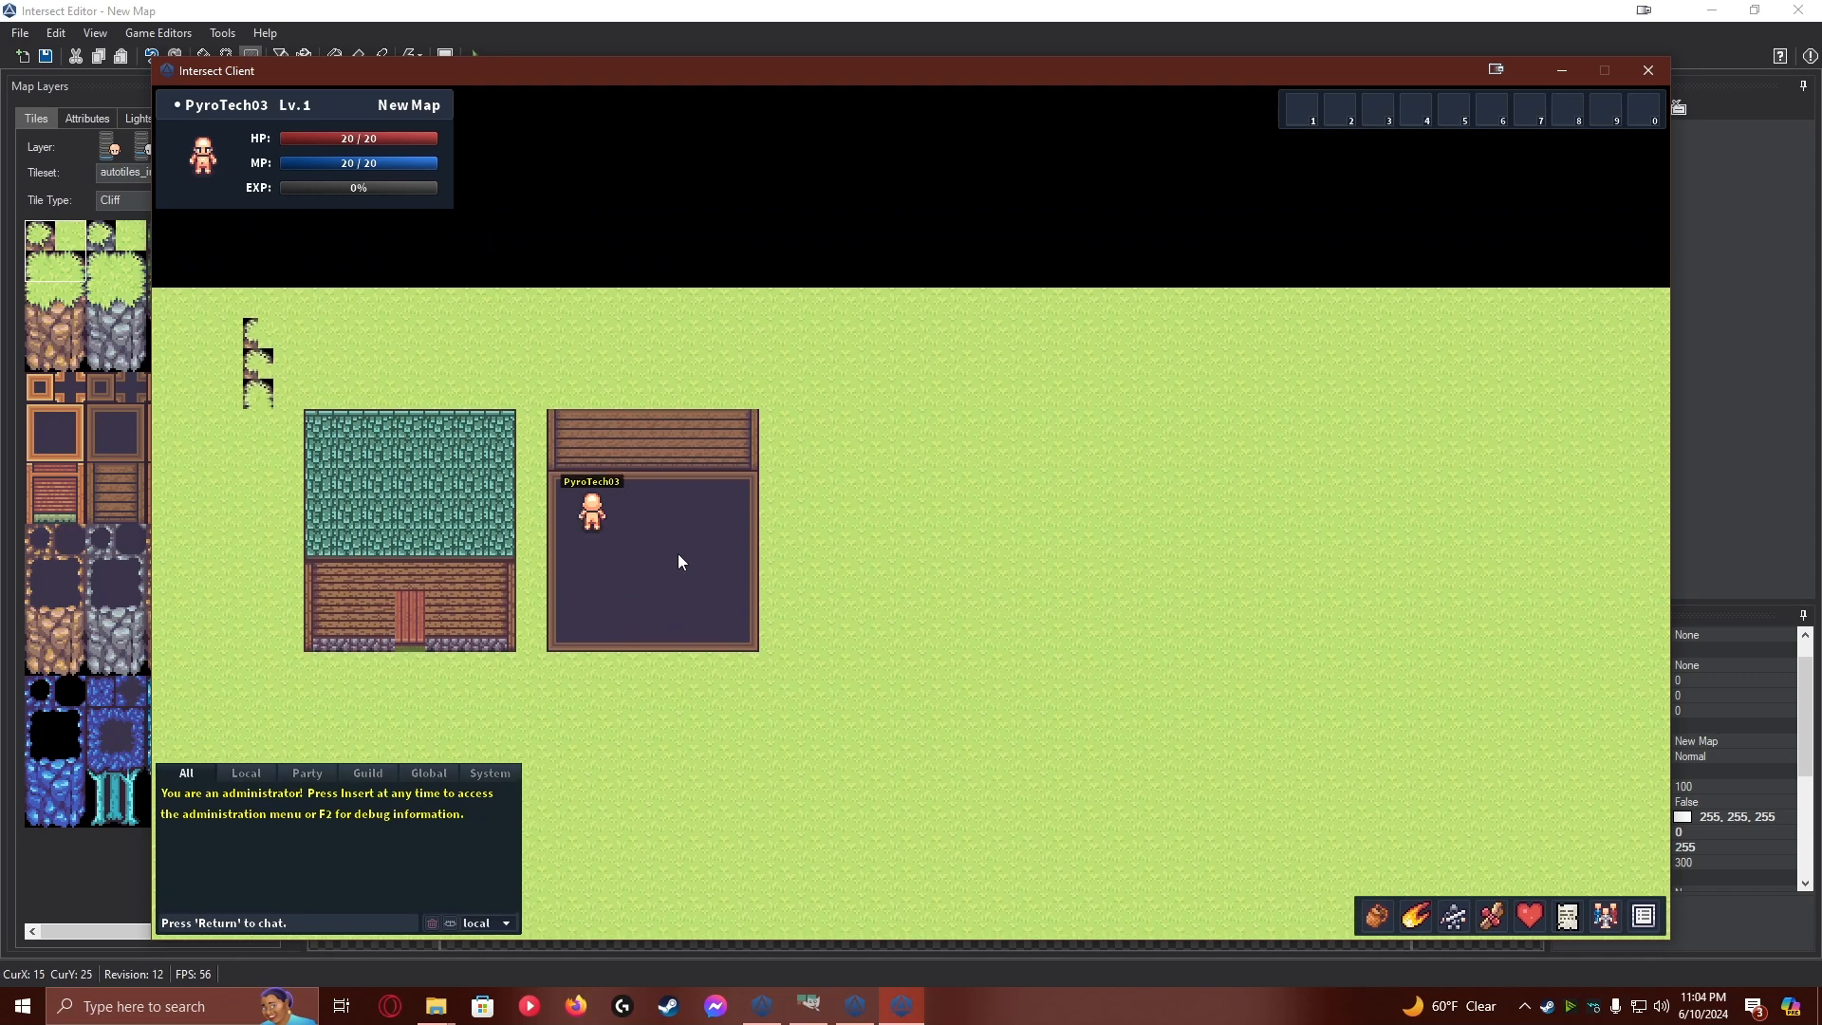
{"action": "key", "text": "d"}
{"action": "key", "text": "a"}
{"action": "key", "text": "d"}
{"action": "key", "text": "s"}
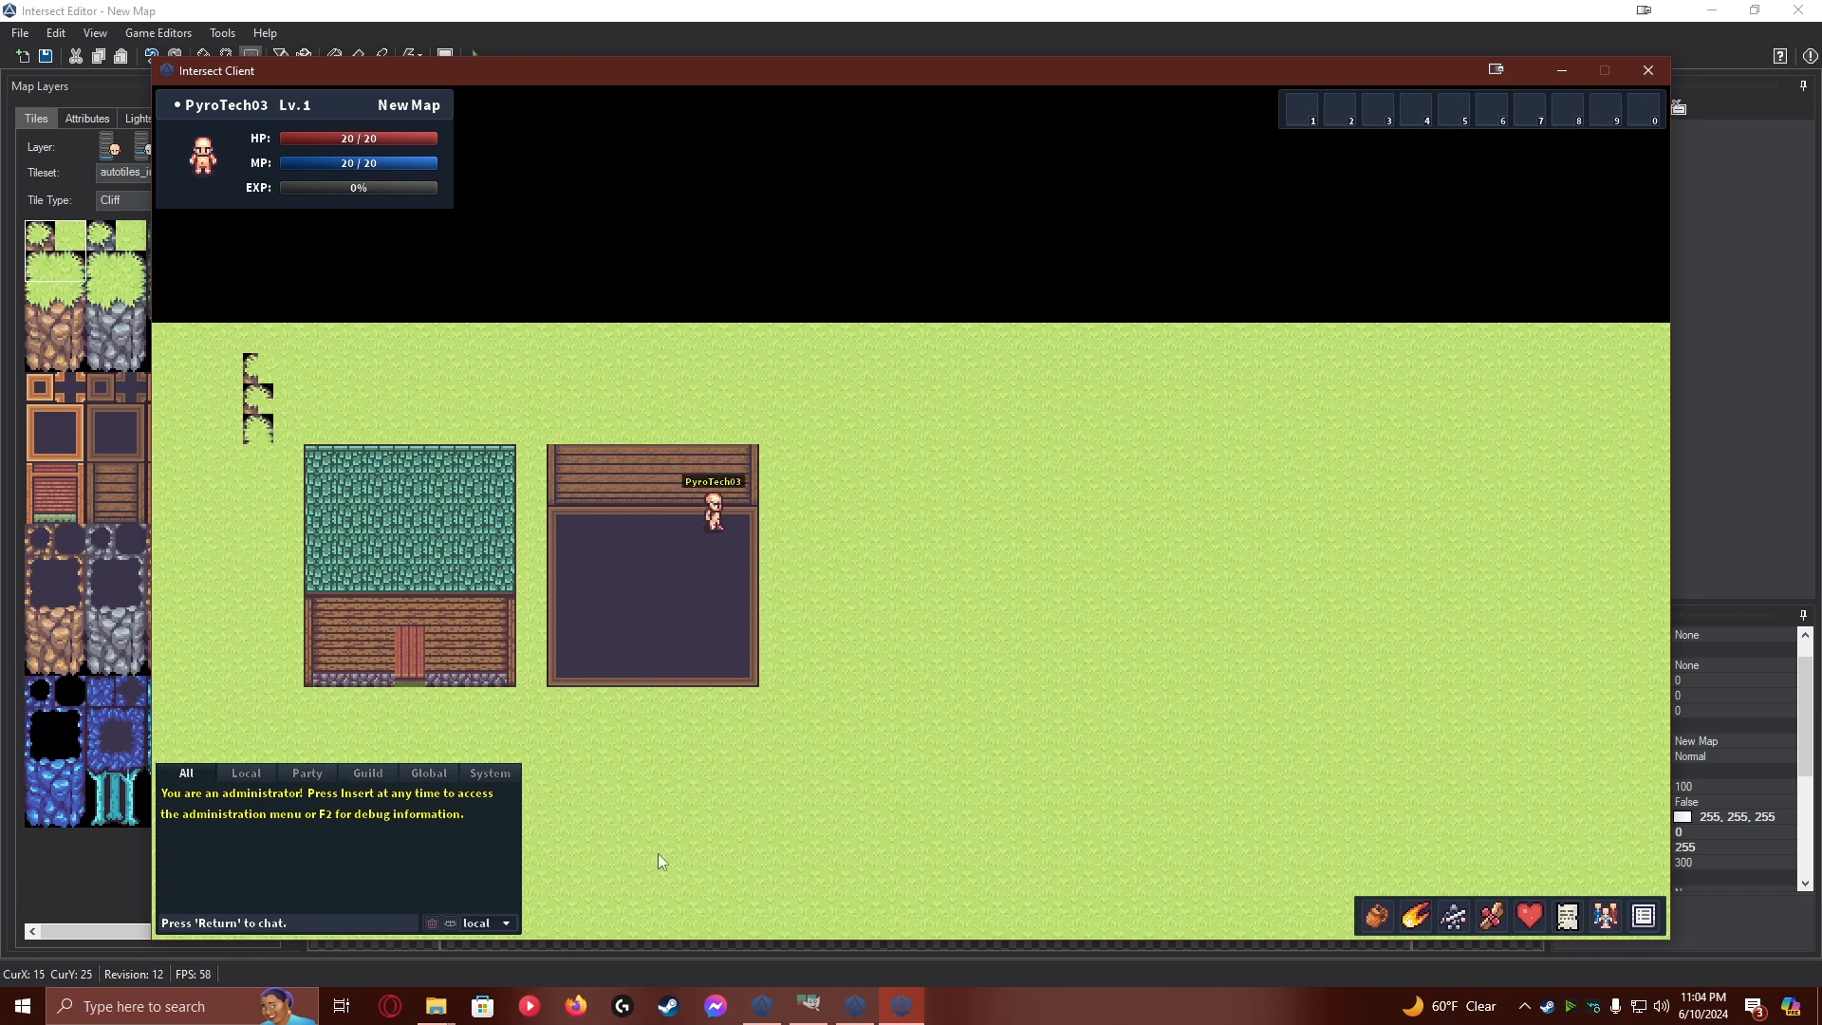
Back in the Intersect Editor, paint Blocked attributes across the second and third tile rows between the second house's side walls
{"action": "left_click", "coordinate": [855, 1006]}
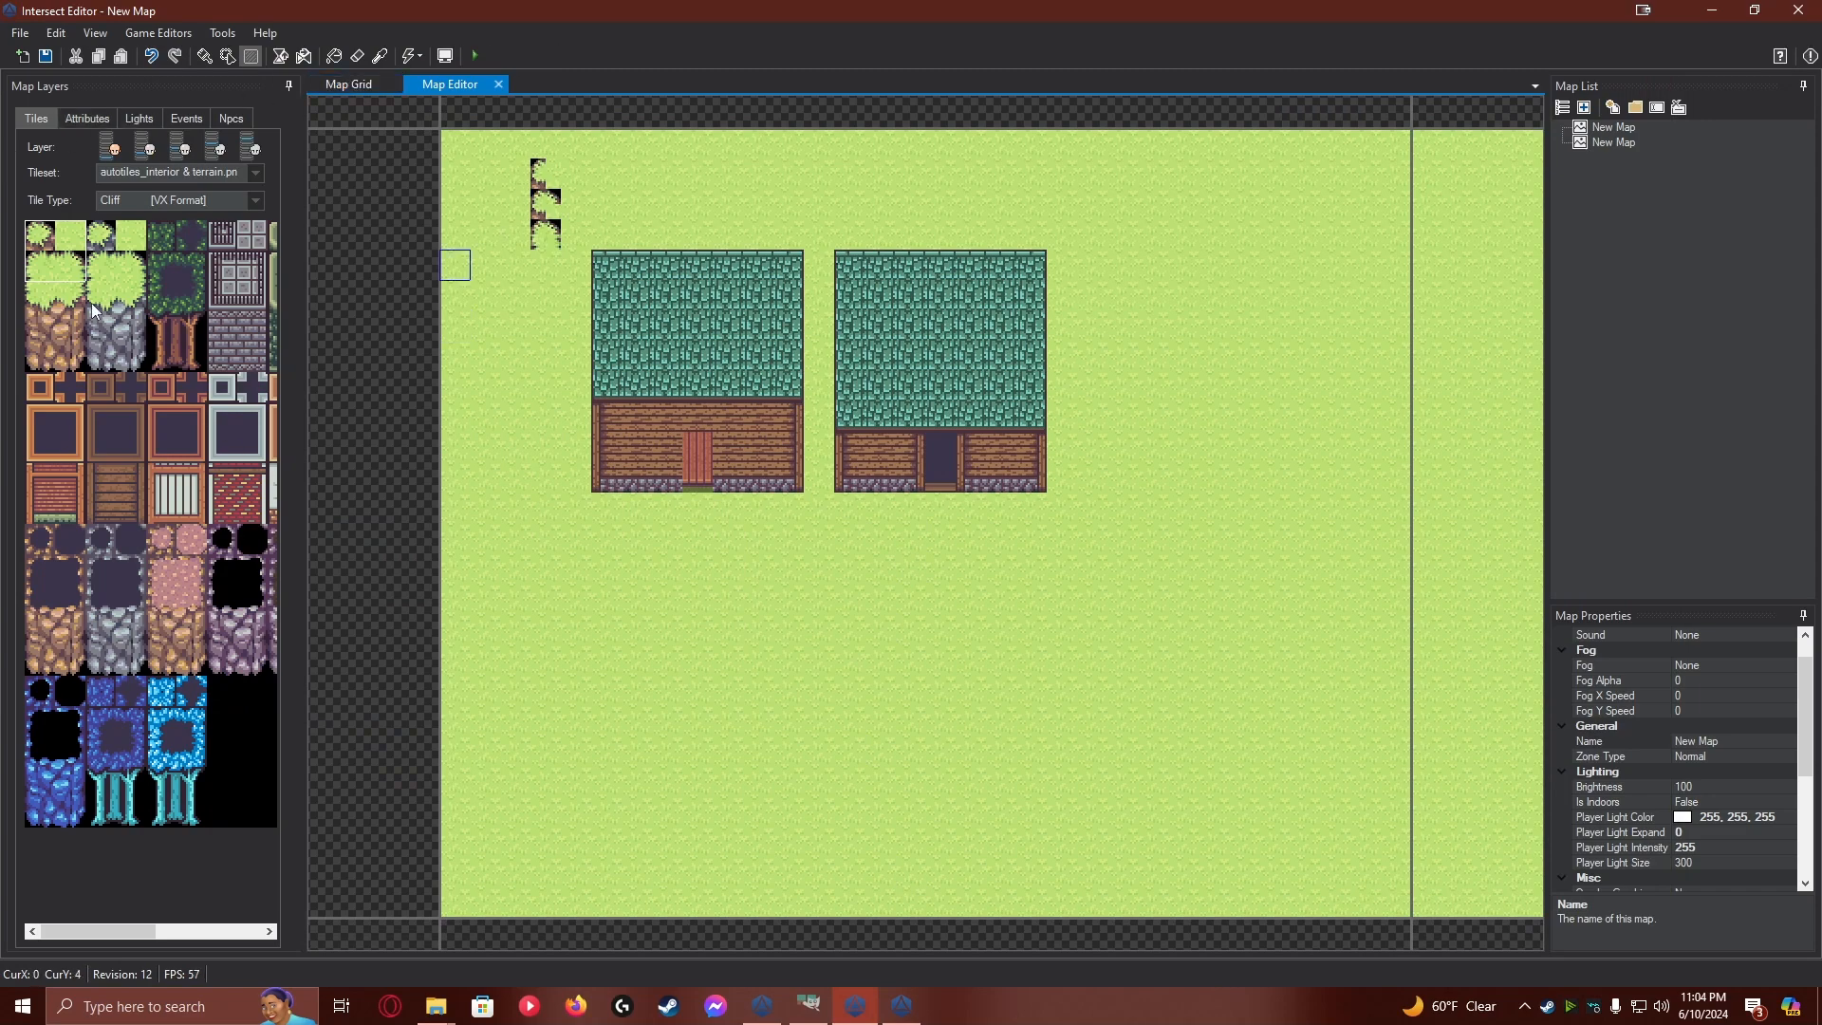
{"action": "left_click", "coordinate": [94, 116]}
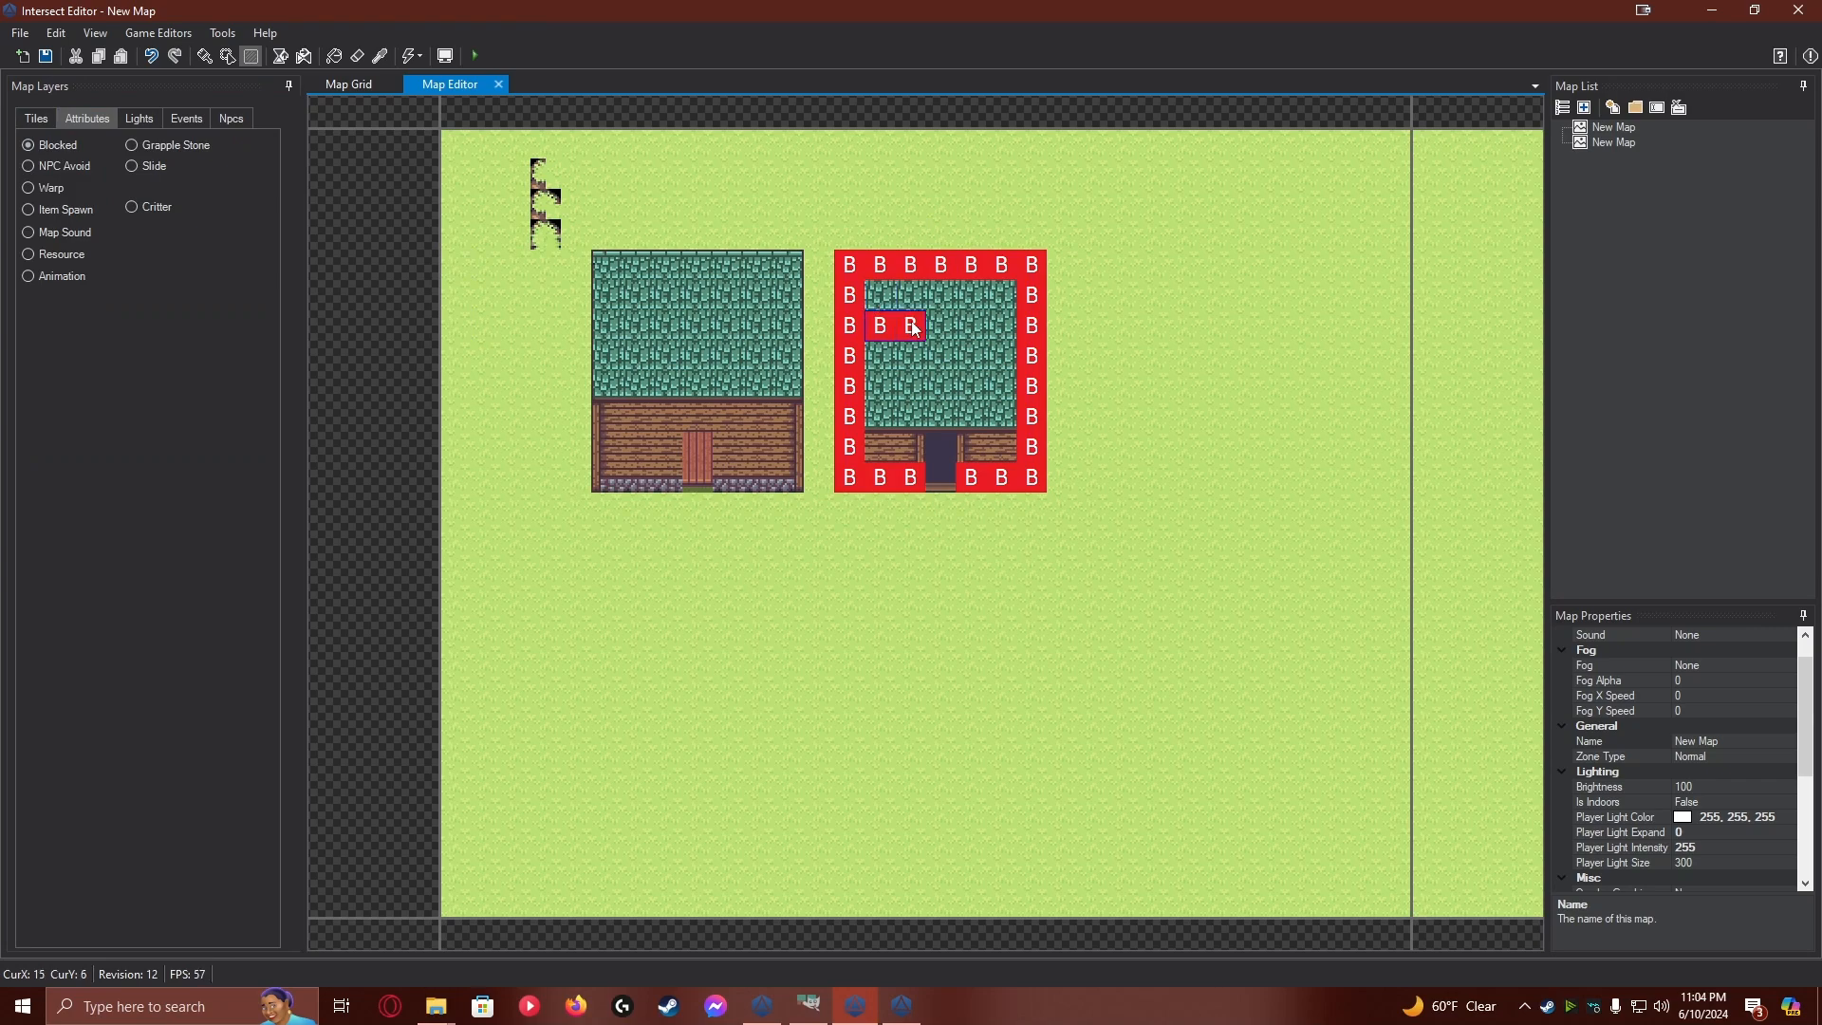
{"action": "mouse_move", "coordinate": [977, 334]}
{"action": "left_mouse_down"}
{"action": "mouse_move", "coordinate": [935, 304]}
{"action": "mouse_move", "coordinate": [987, 304]}
{"action": "left_mouse_up"}
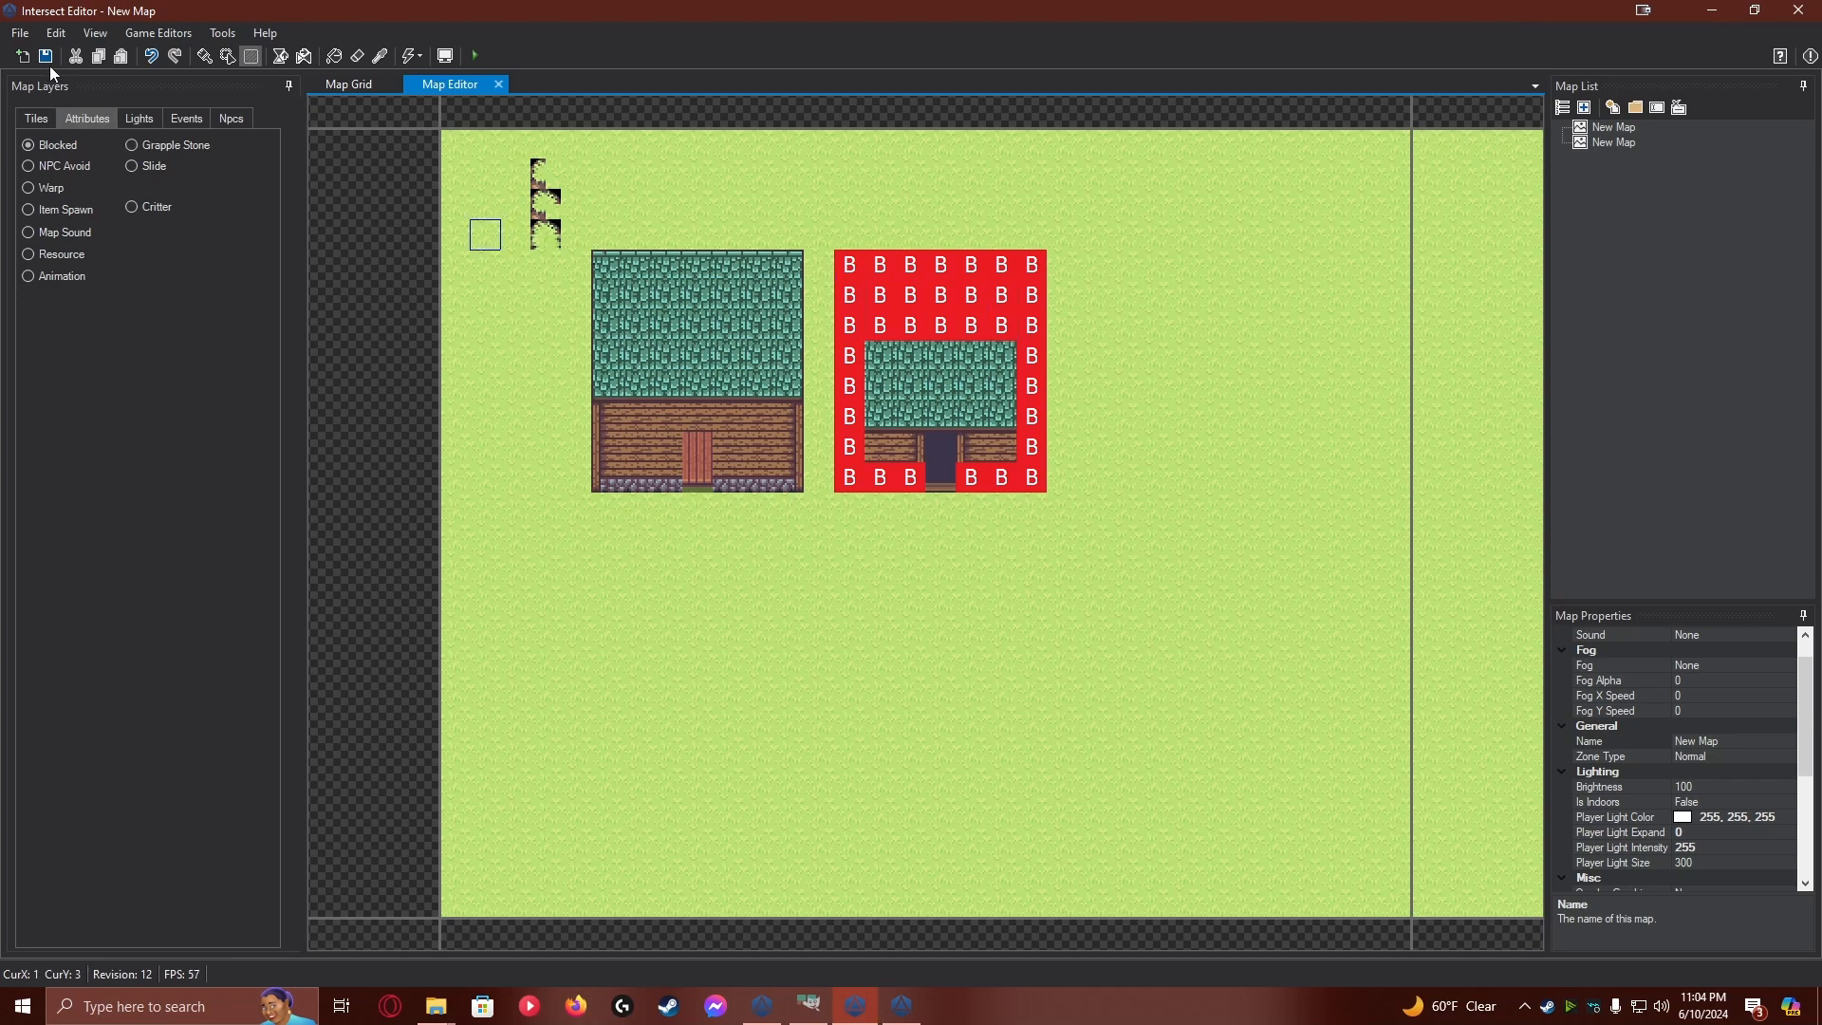
In the Intersect Client, walk the character away from the second house's back wall toward the doorway
{"action": "left_click", "coordinate": [901, 1006]}
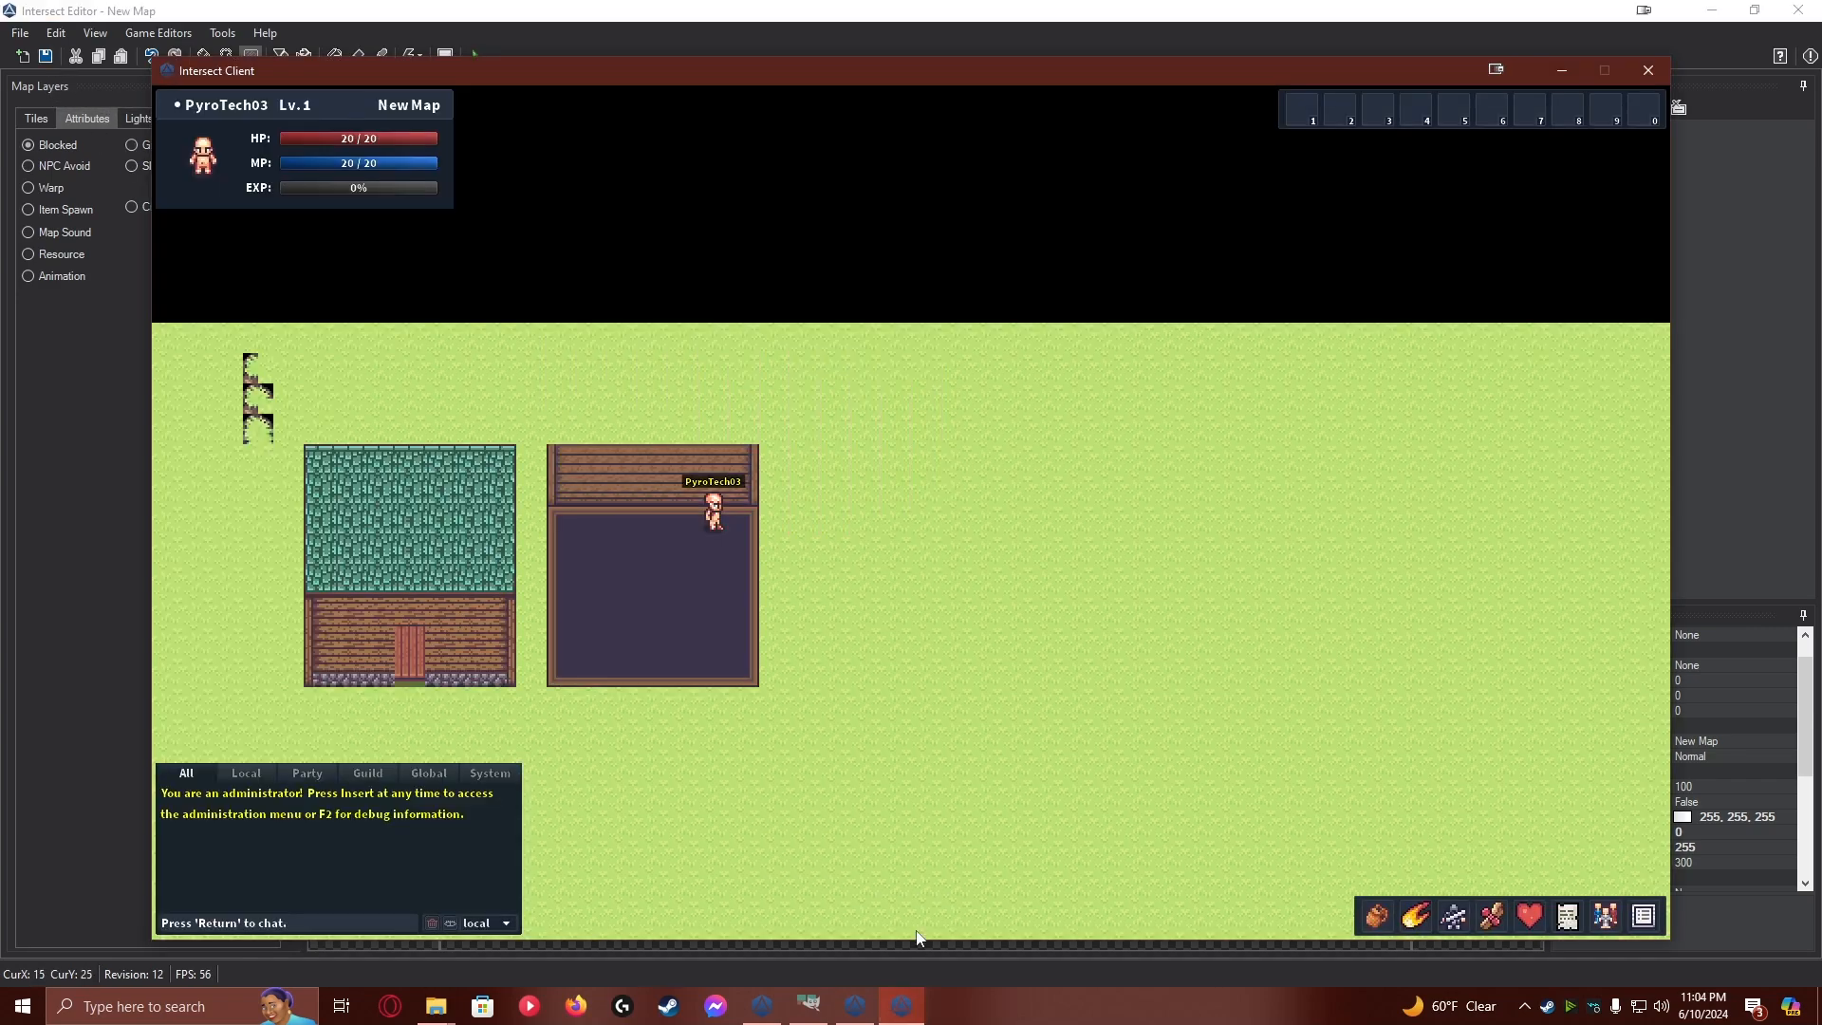
{"action": "key", "text": "s"}
{"action": "key", "text": "a"}
{"action": "key", "text": "a"}
{"action": "key", "text": "s"}
Save the map in the Intersect Editor and test the back wall's blocked tiles by walking the character up to it in the Client
{"action": "left_click", "coordinate": [82, 185]}
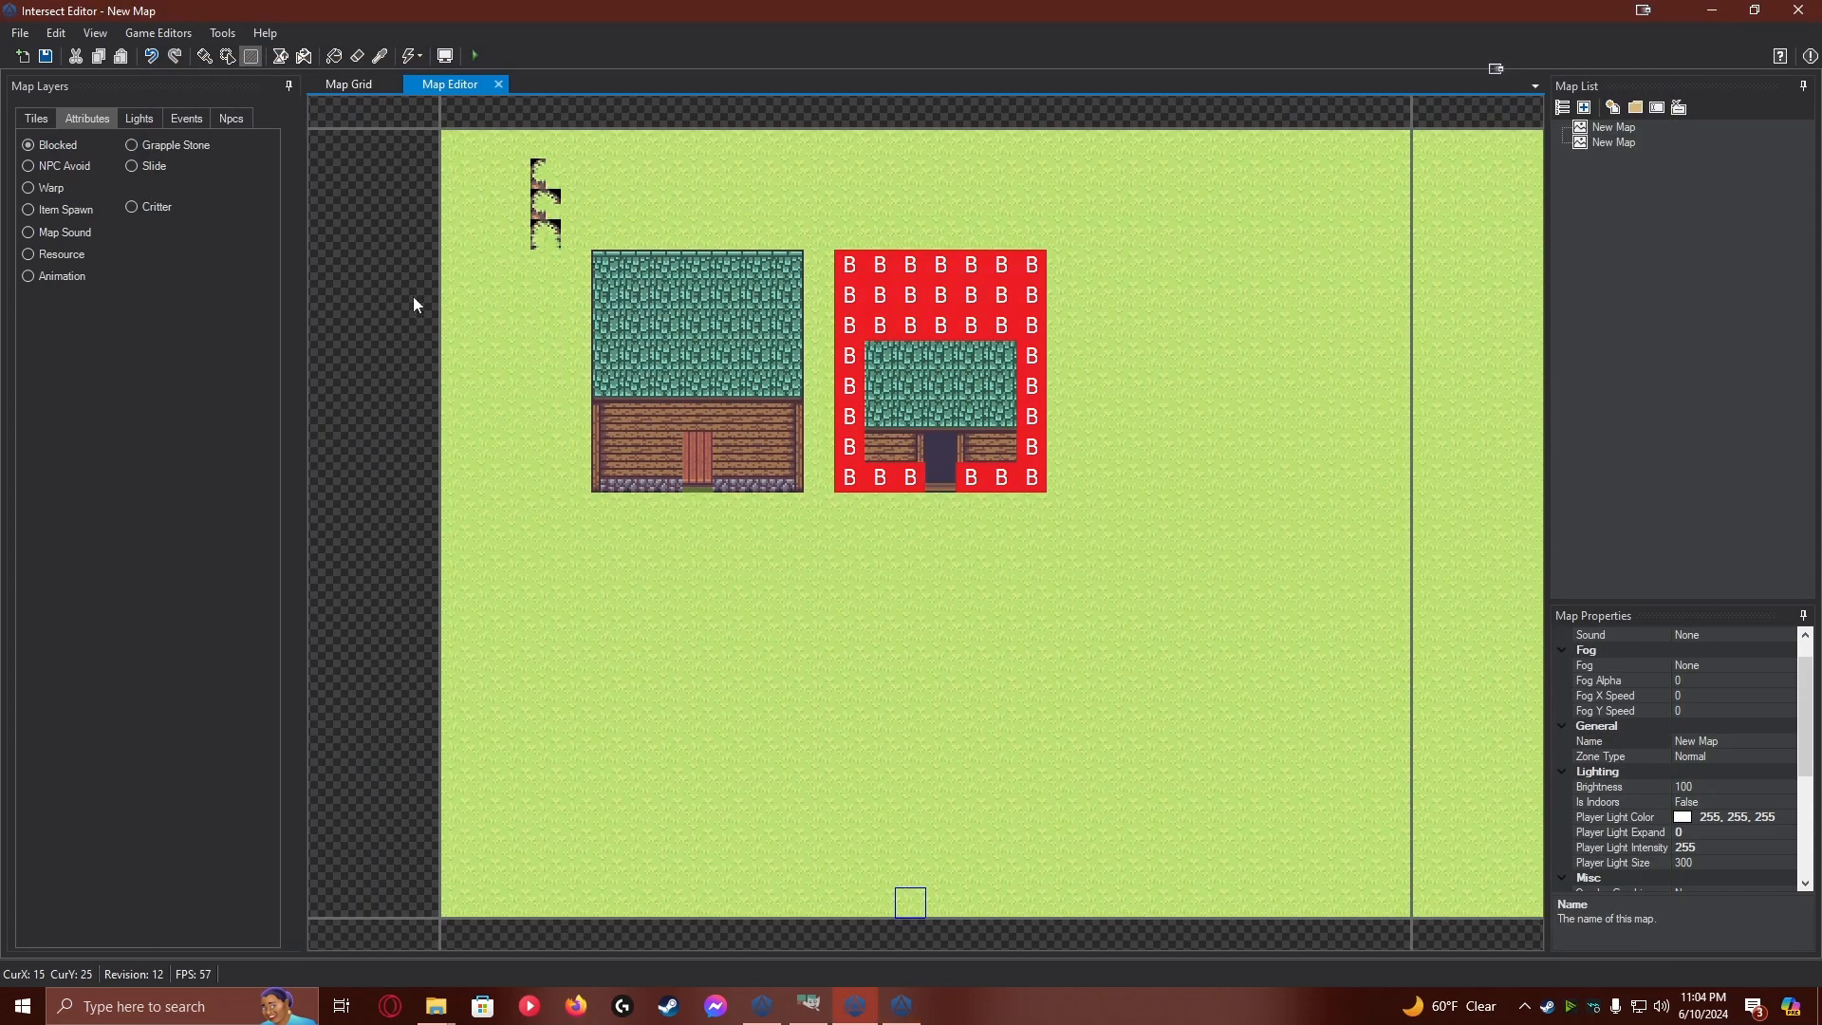
{"action": "left_click", "coordinate": [45, 55]}
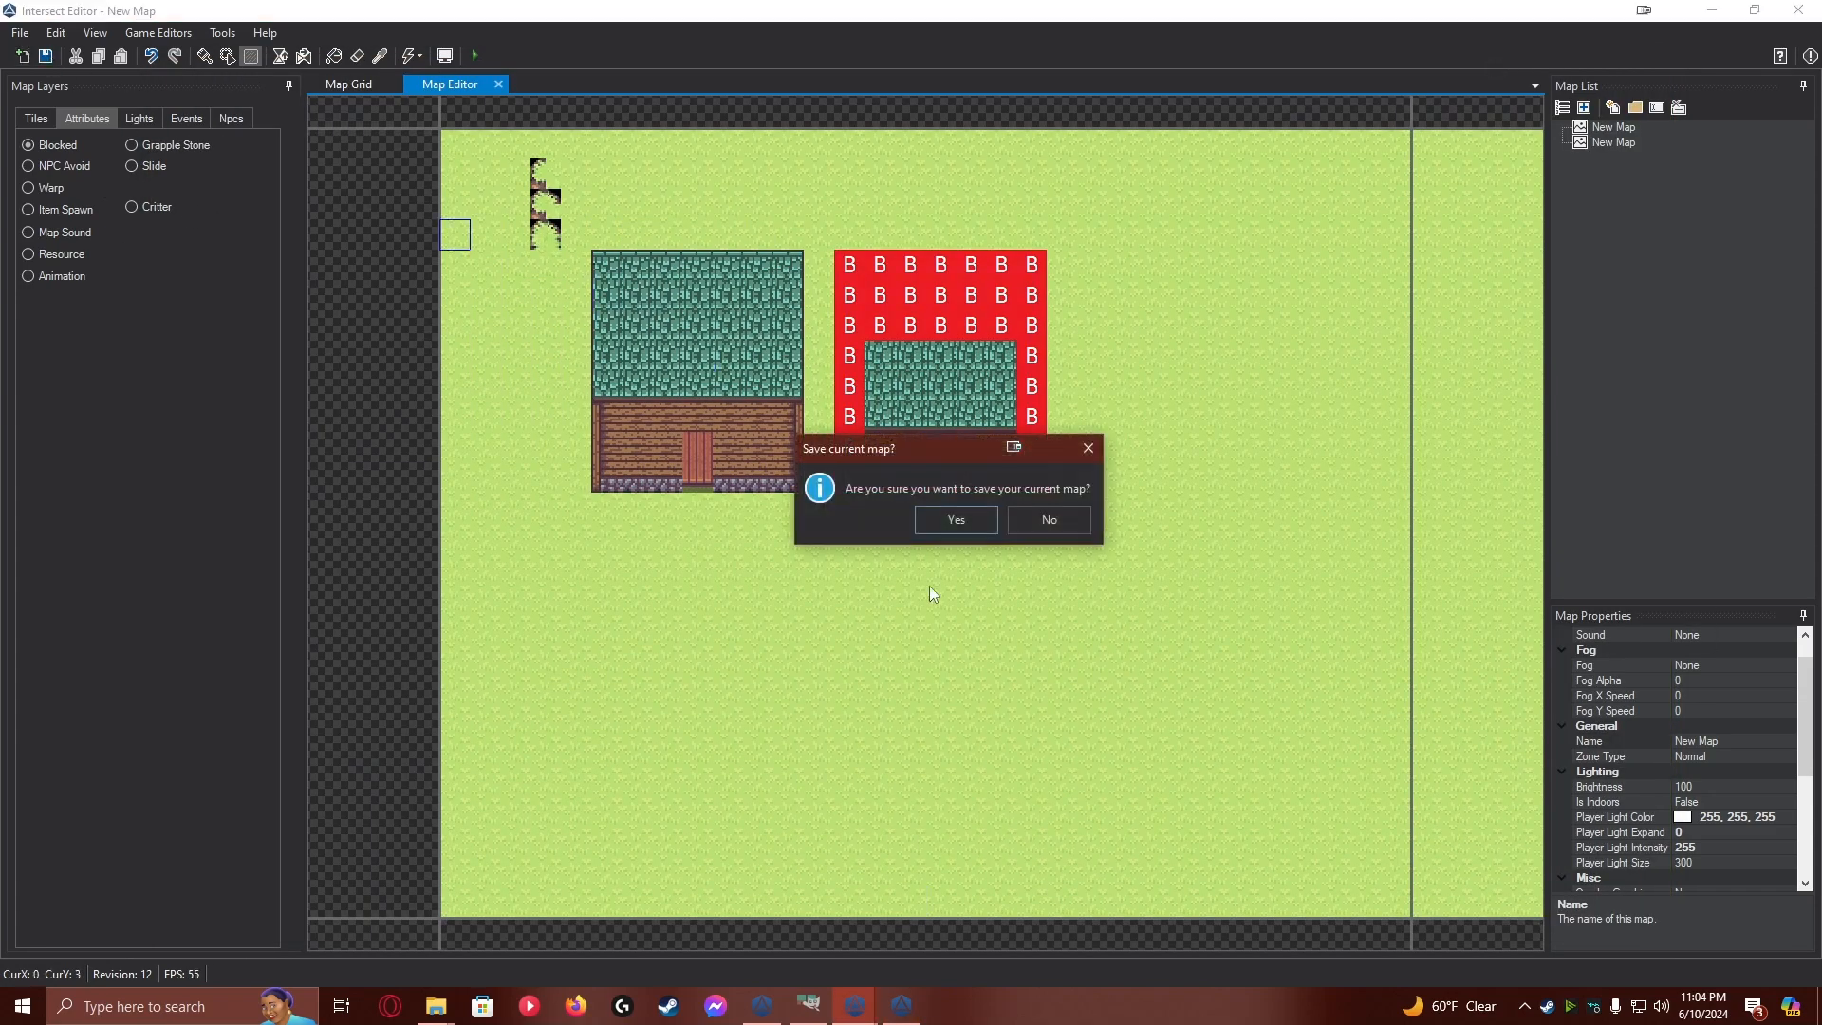
{"action": "left_click", "coordinate": [960, 520]}
{"action": "left_click", "coordinate": [901, 1006]}
{"action": "key", "text": "w"}
{"action": "key", "text": "w"}
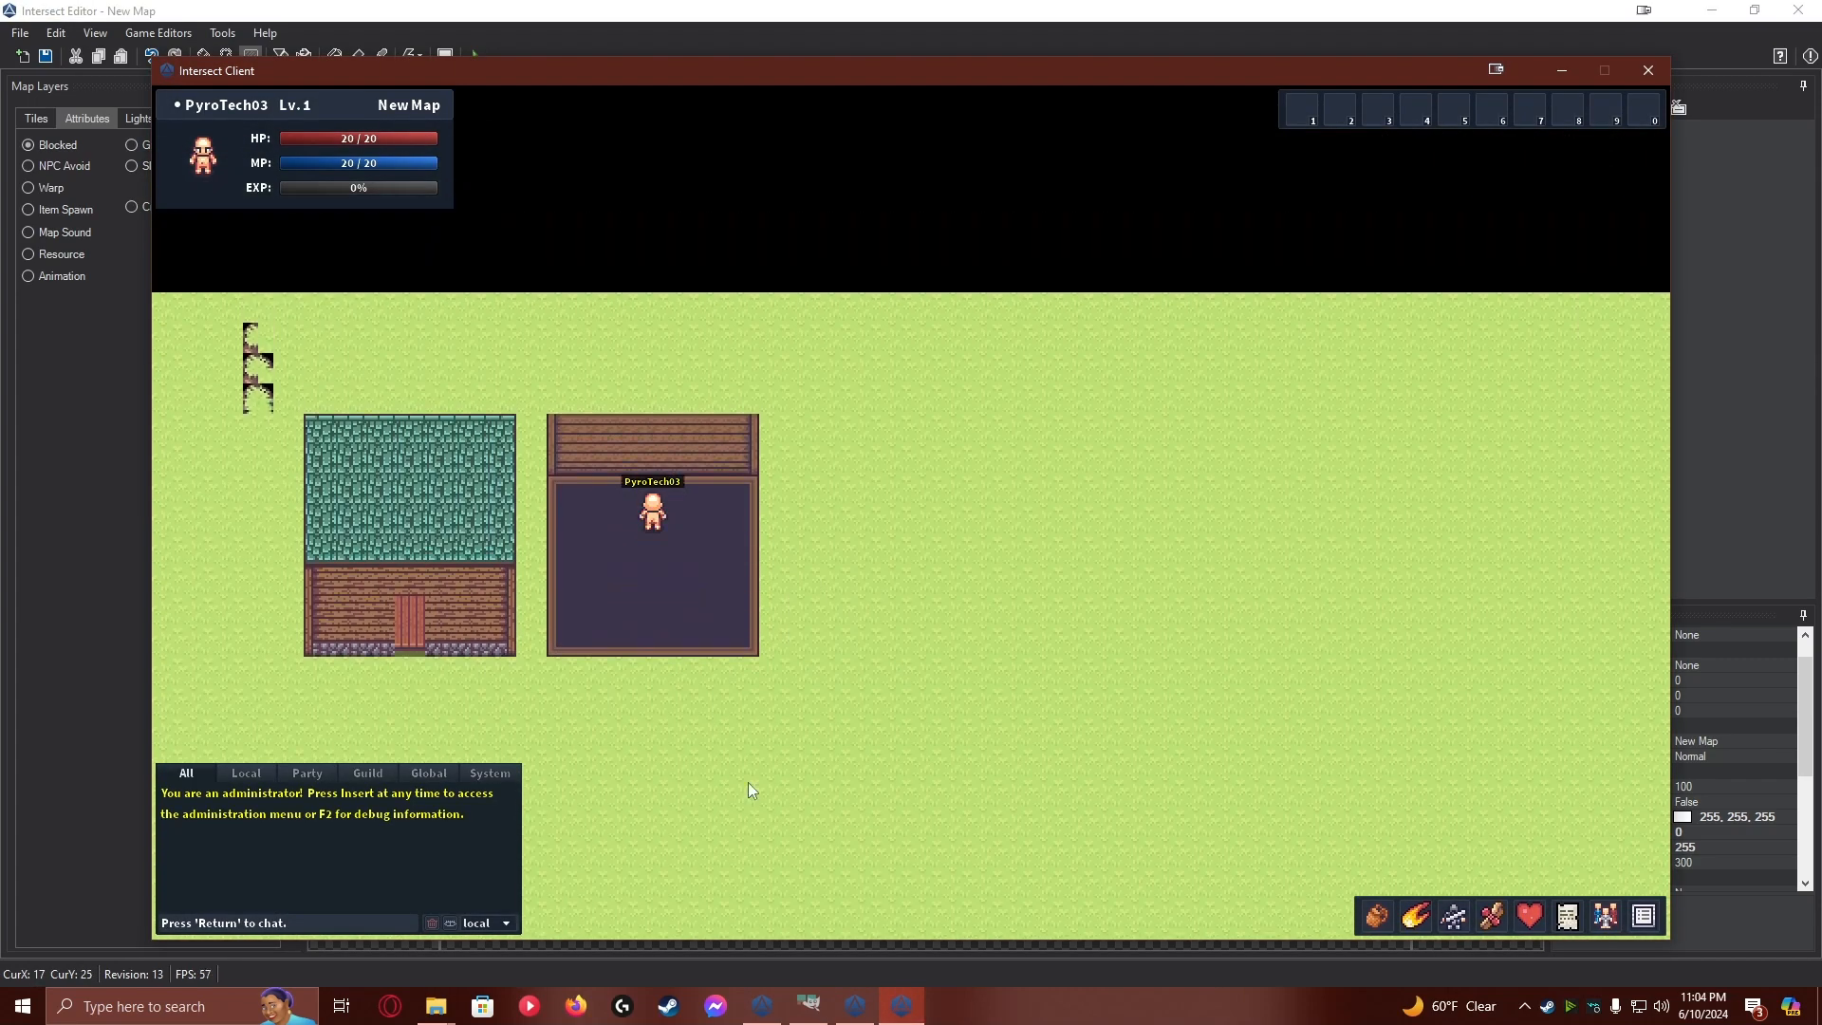
In the Intersect Editor, clear the Blocked attributes from the third tile row between the second house's side walls and save the map
{"action": "key", "text": "alt+Tab"}
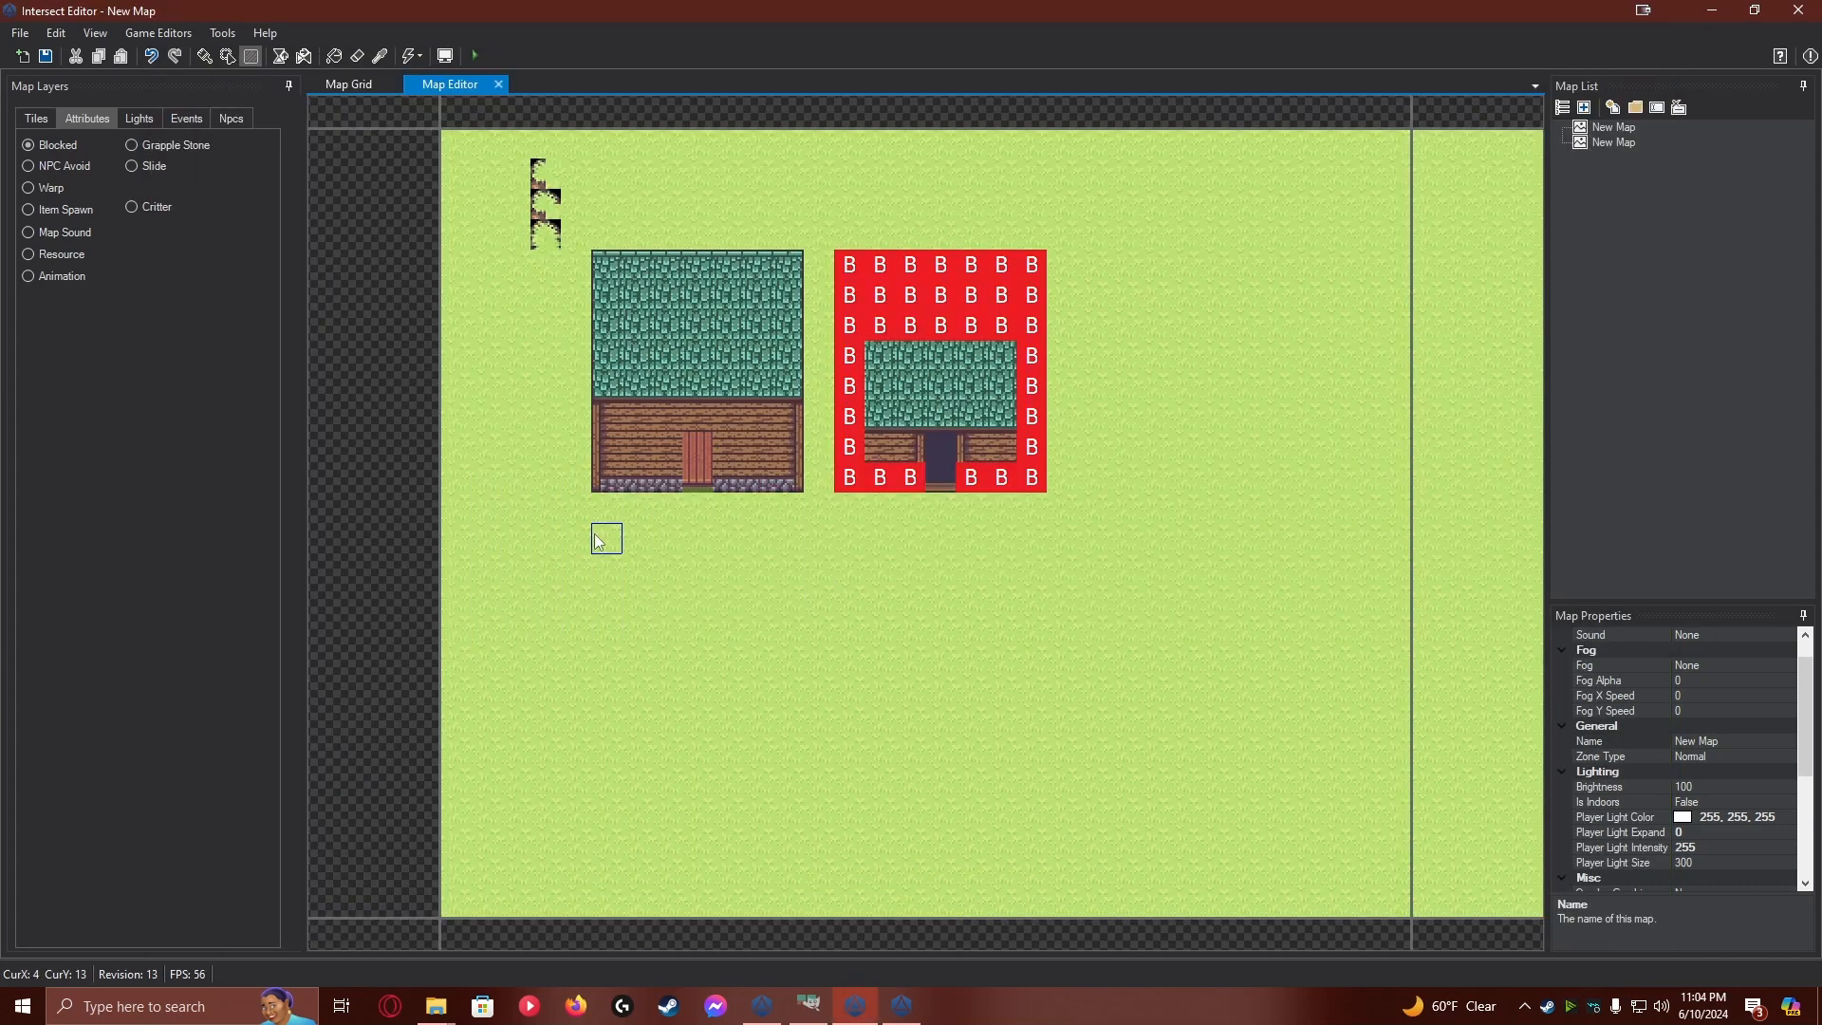
{"action": "left_click_drag", "start_coordinate": [880, 328], "coordinate": [1003, 329]}
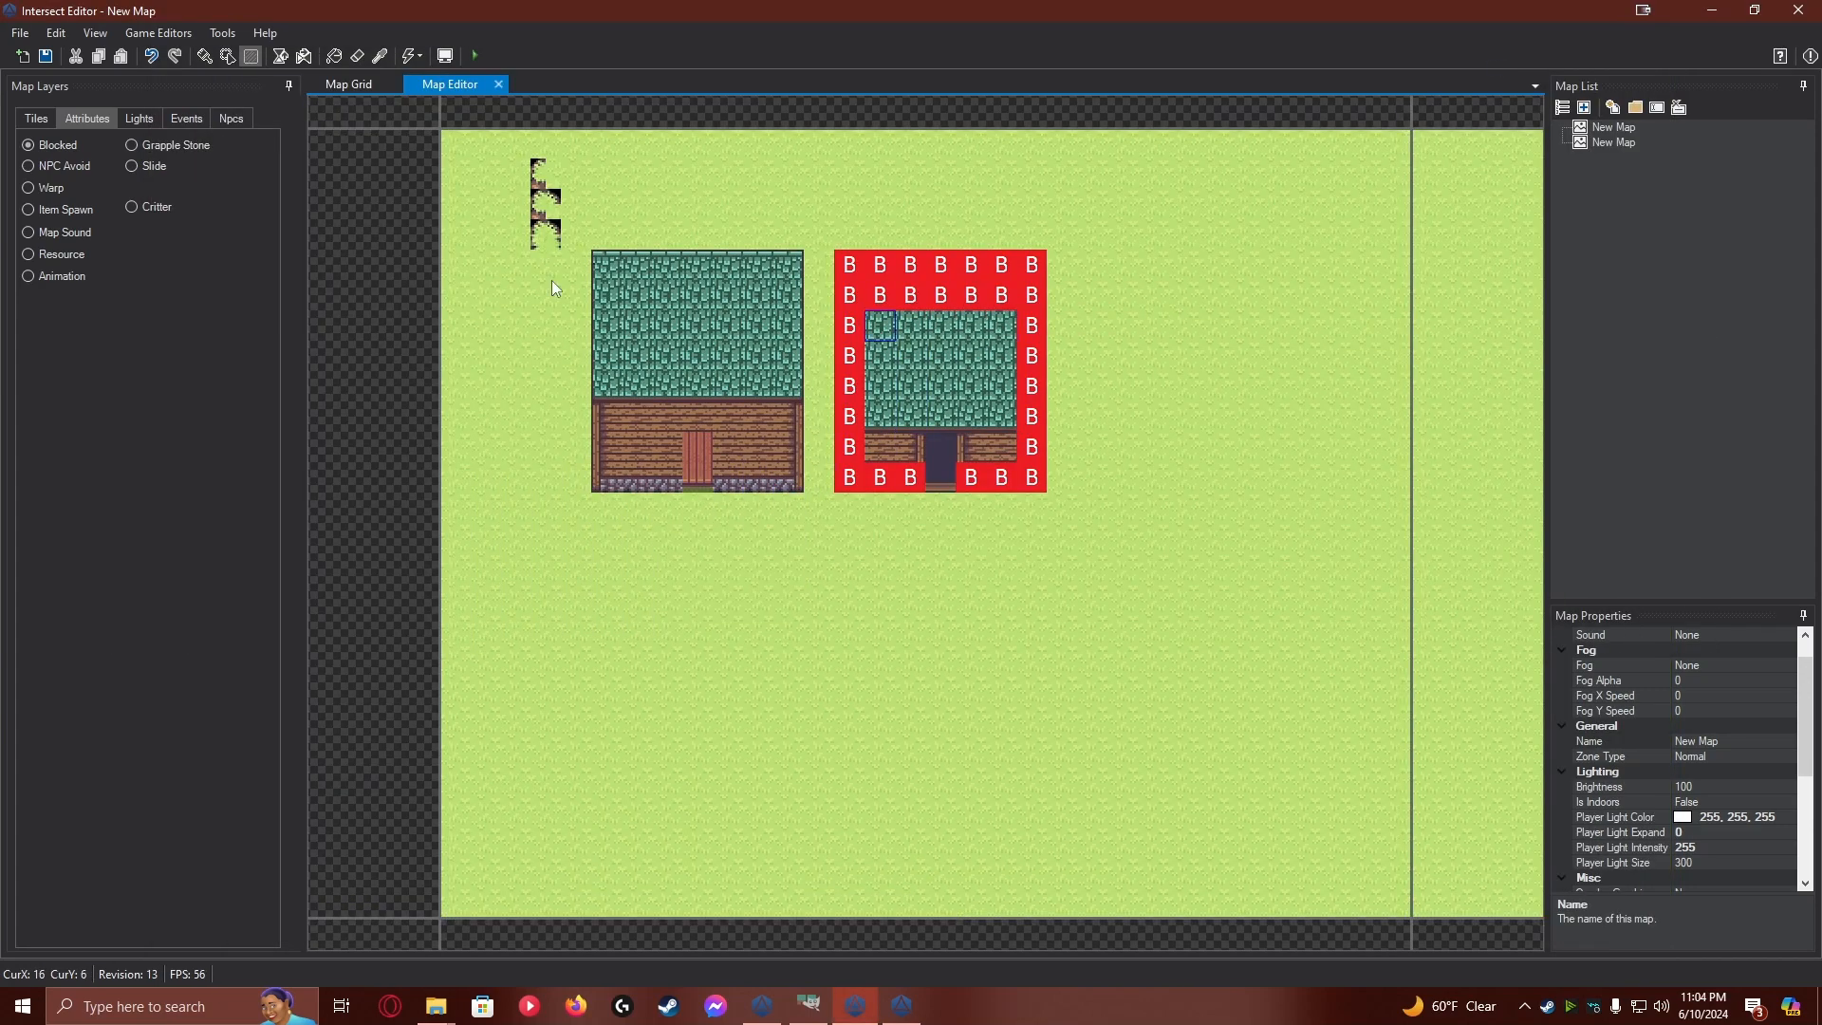
{"action": "left_click", "coordinate": [43, 61]}
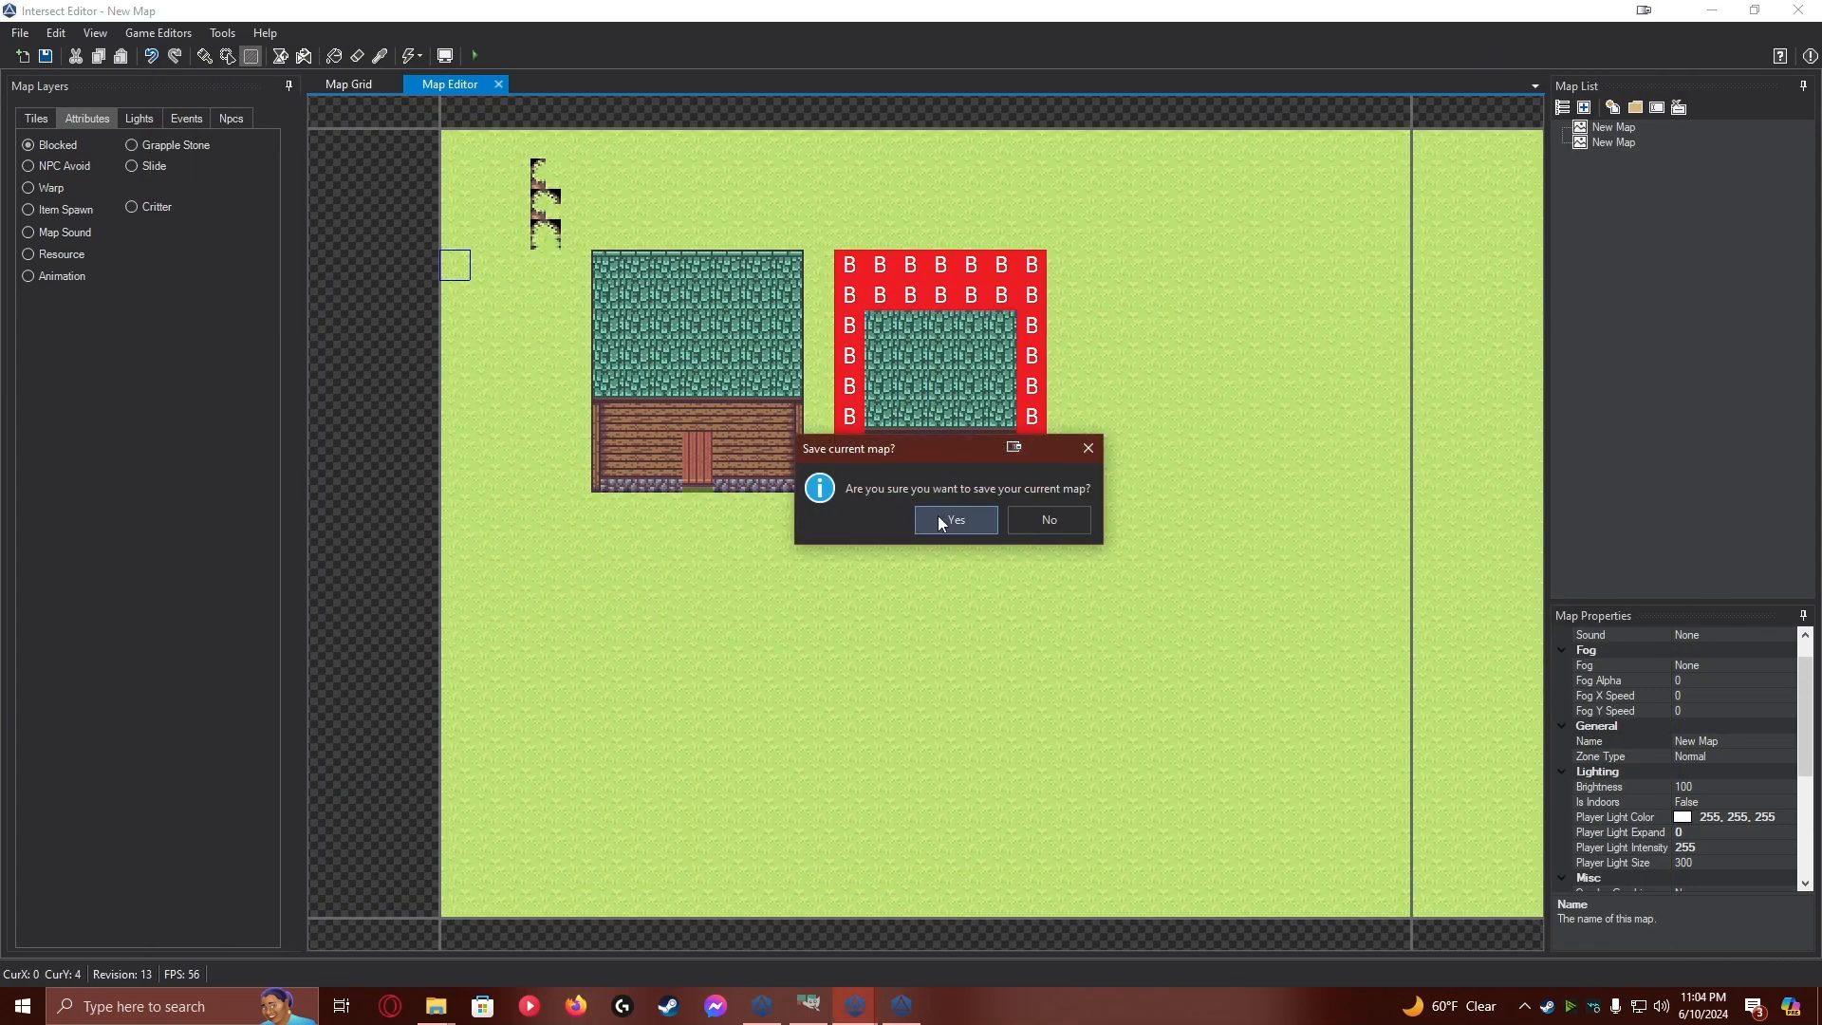
{"action": "left_click", "coordinate": [942, 517]}
In the Intersect Client, walk the character through the second house's doorway, along the back wall and down the side
{"action": "key", "text": "w"}
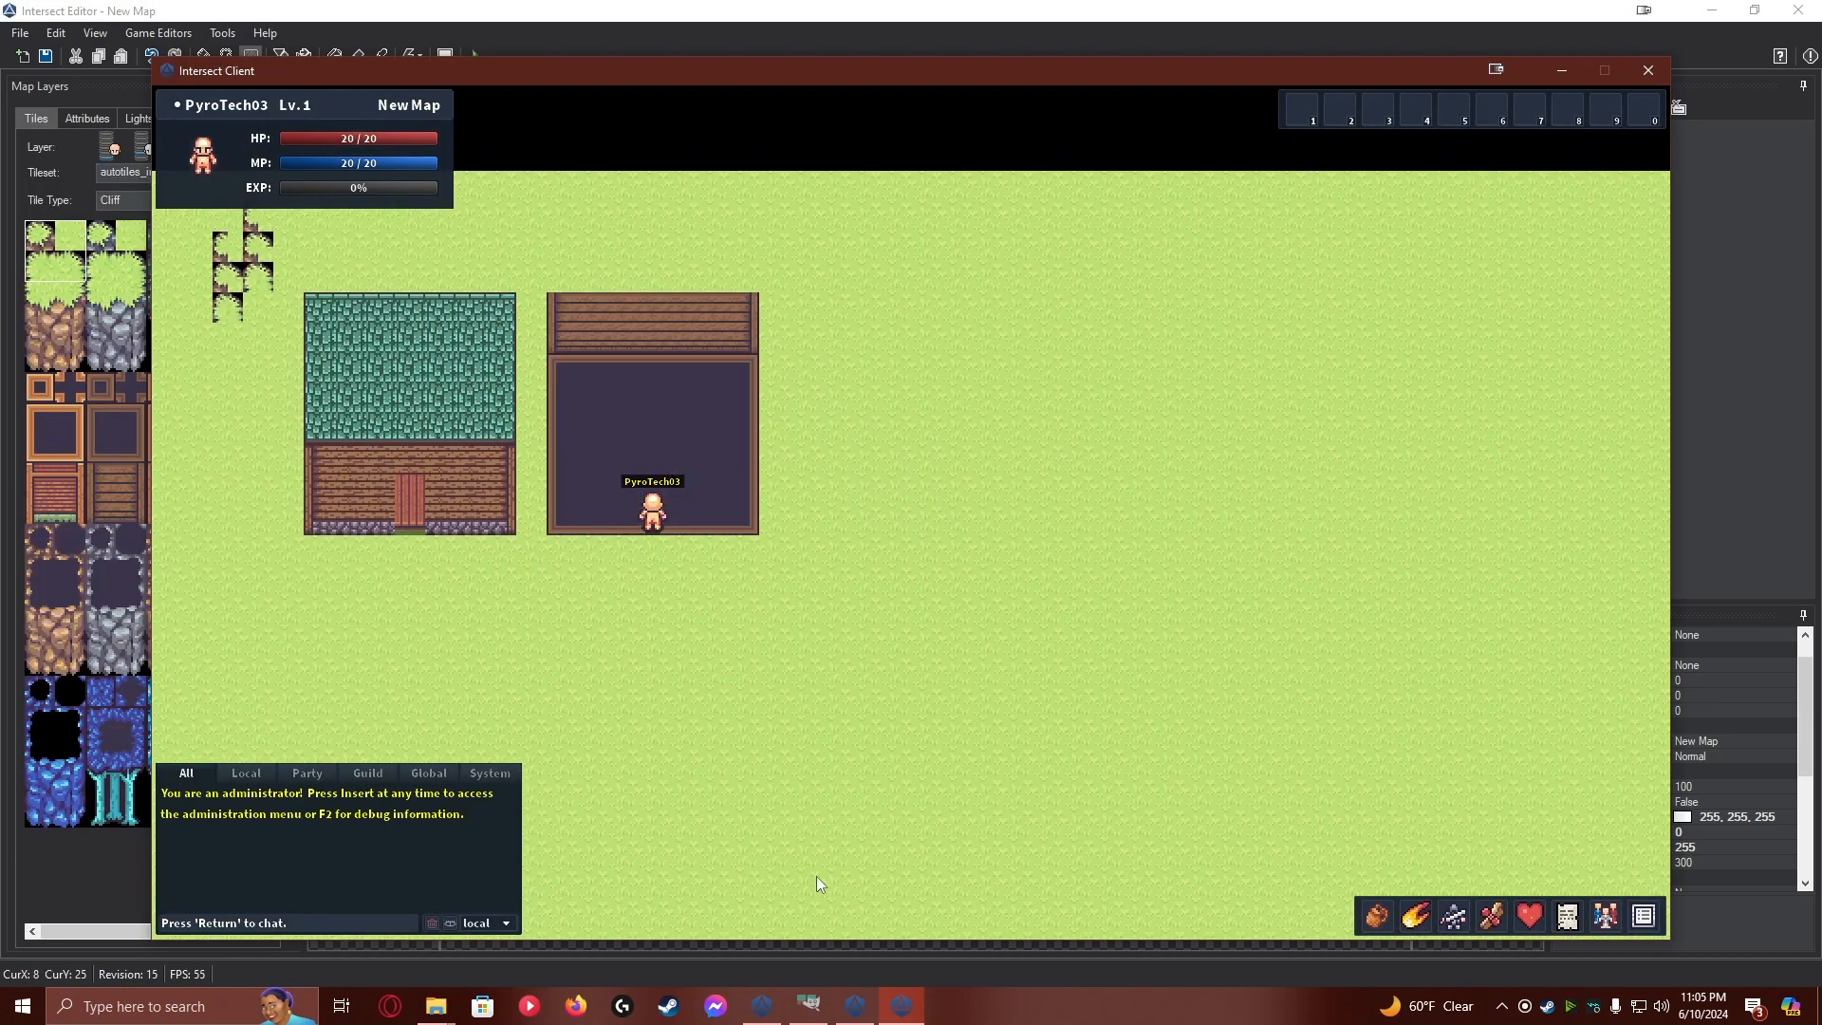
{"action": "key", "text": "d"}
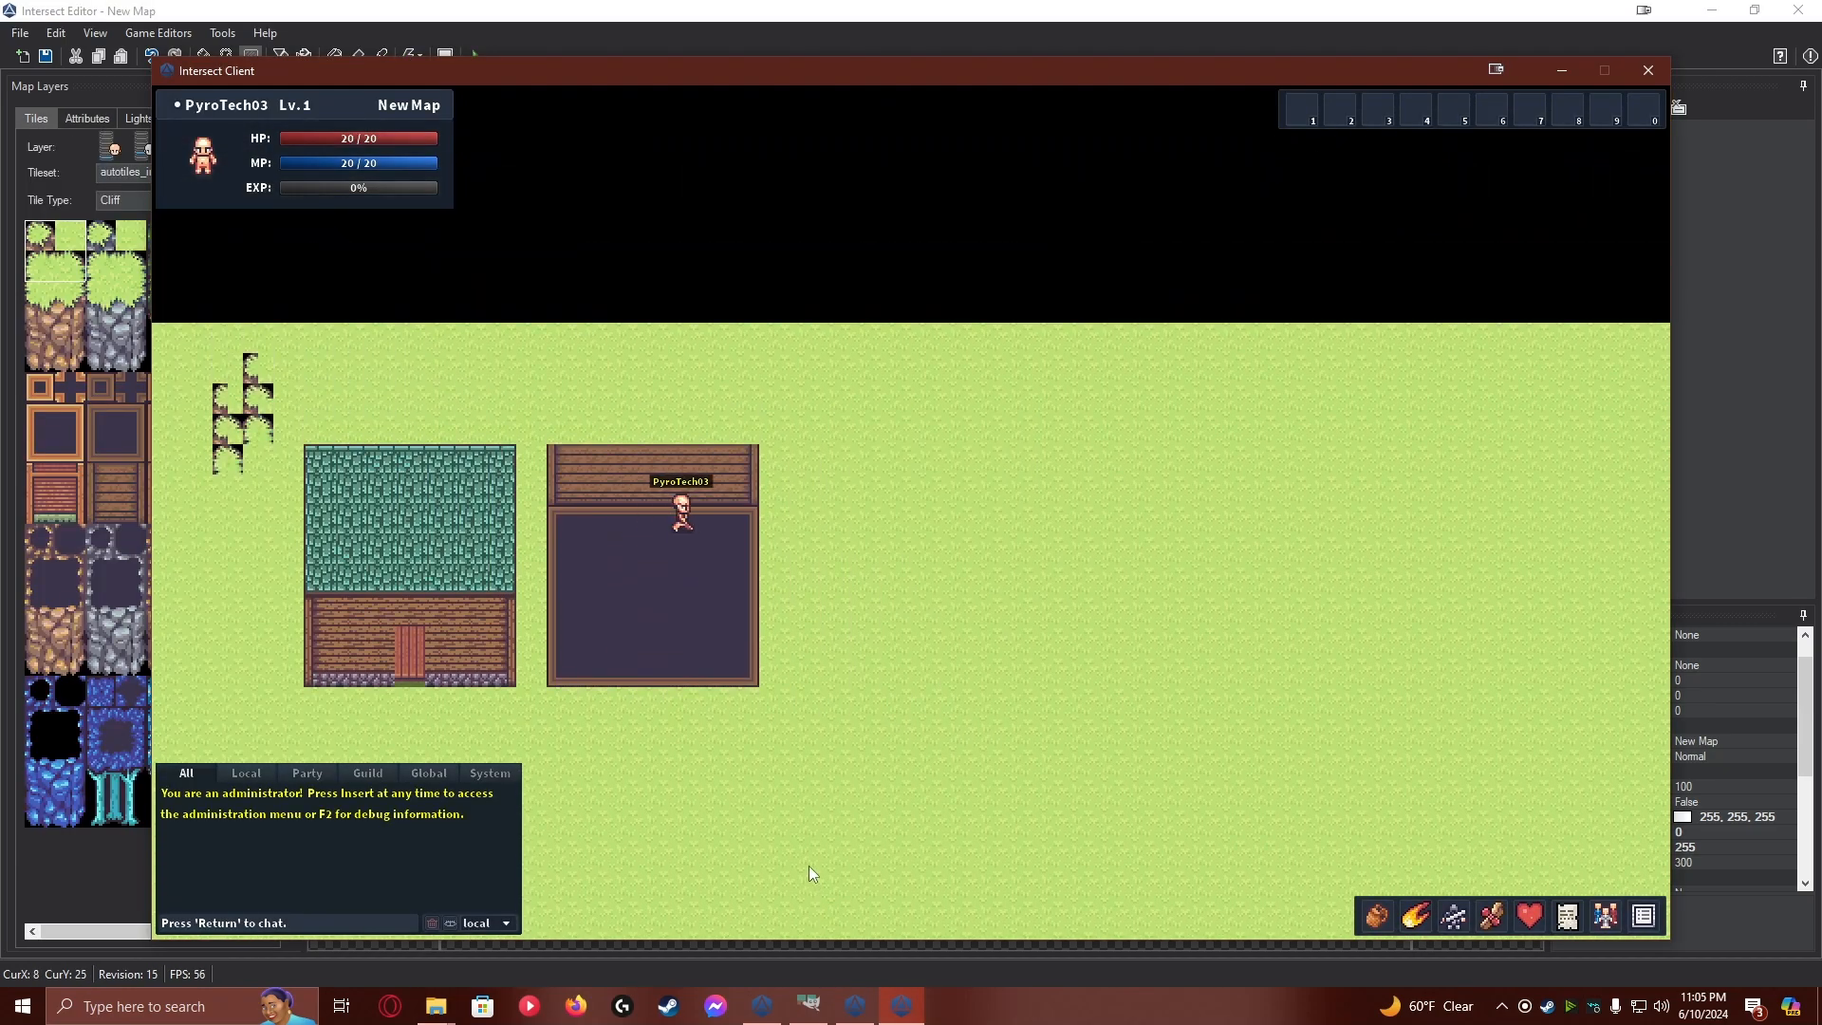
{"action": "key", "text": "s"}
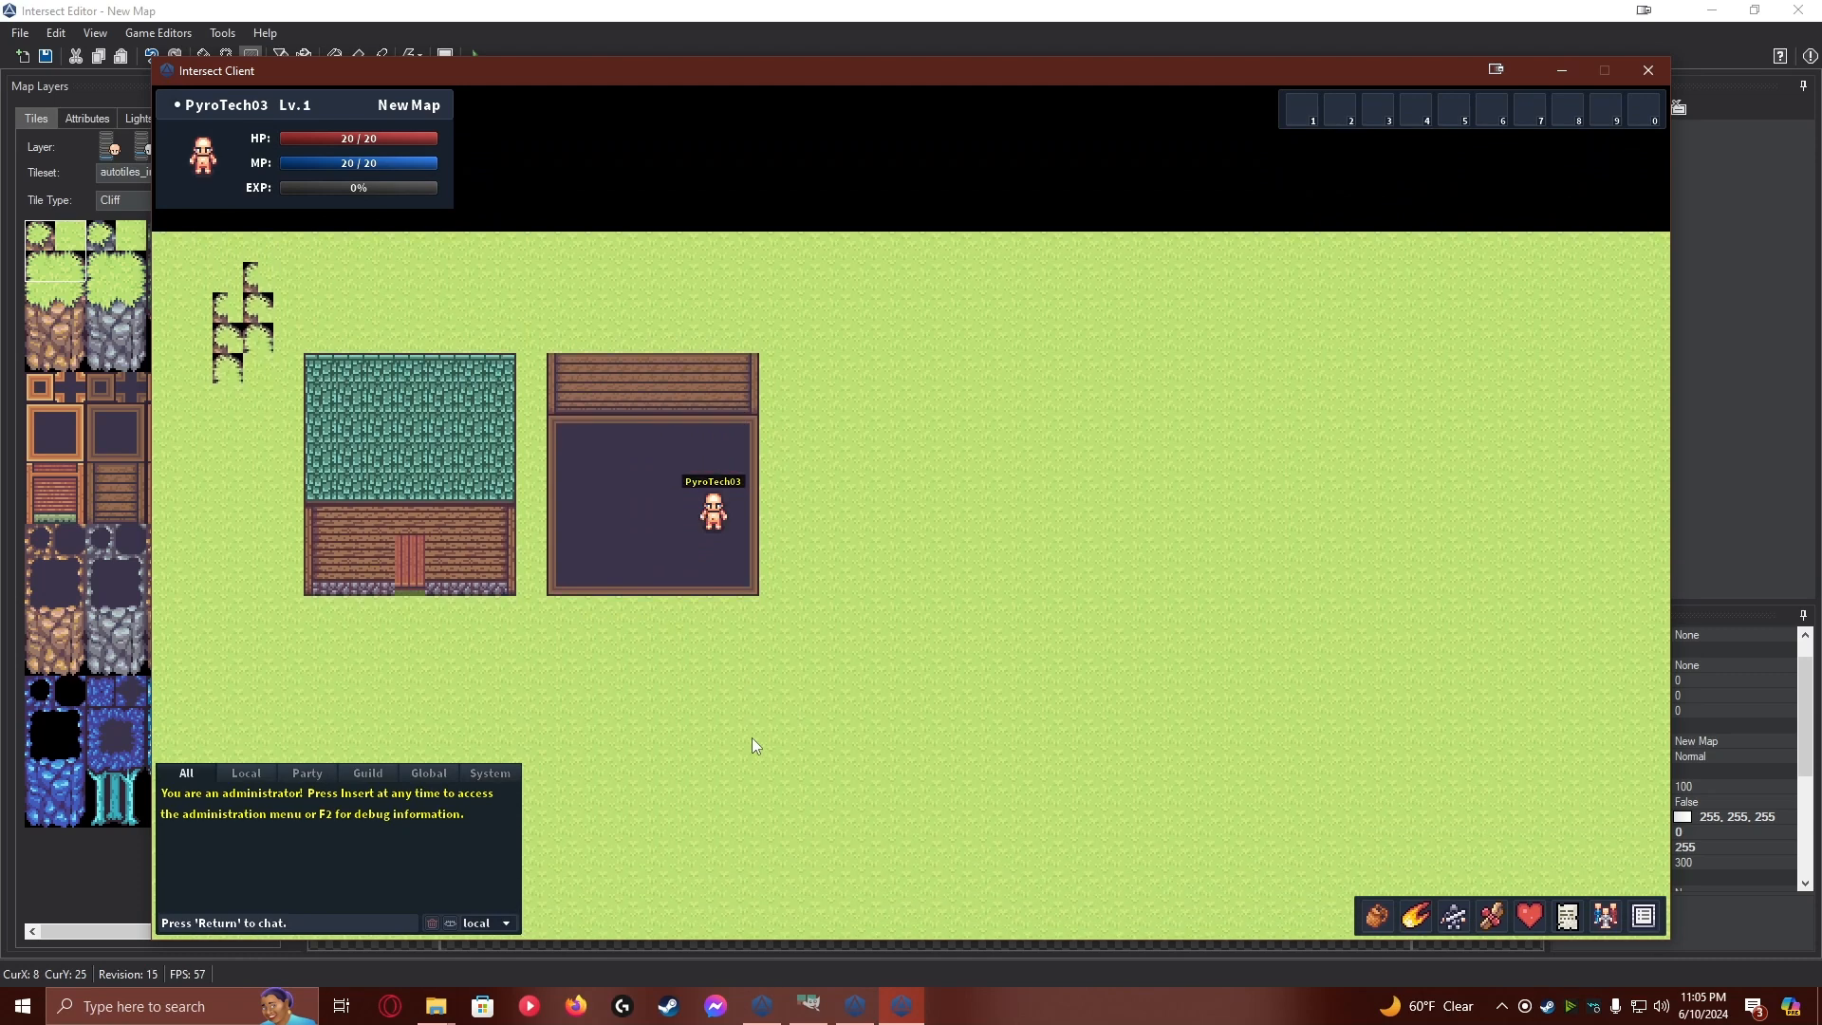
In the Intersect Editor, set the graphic type on page 1 of the second house's event to None and save the event
{"action": "left_click", "coordinate": [873, 1018]}
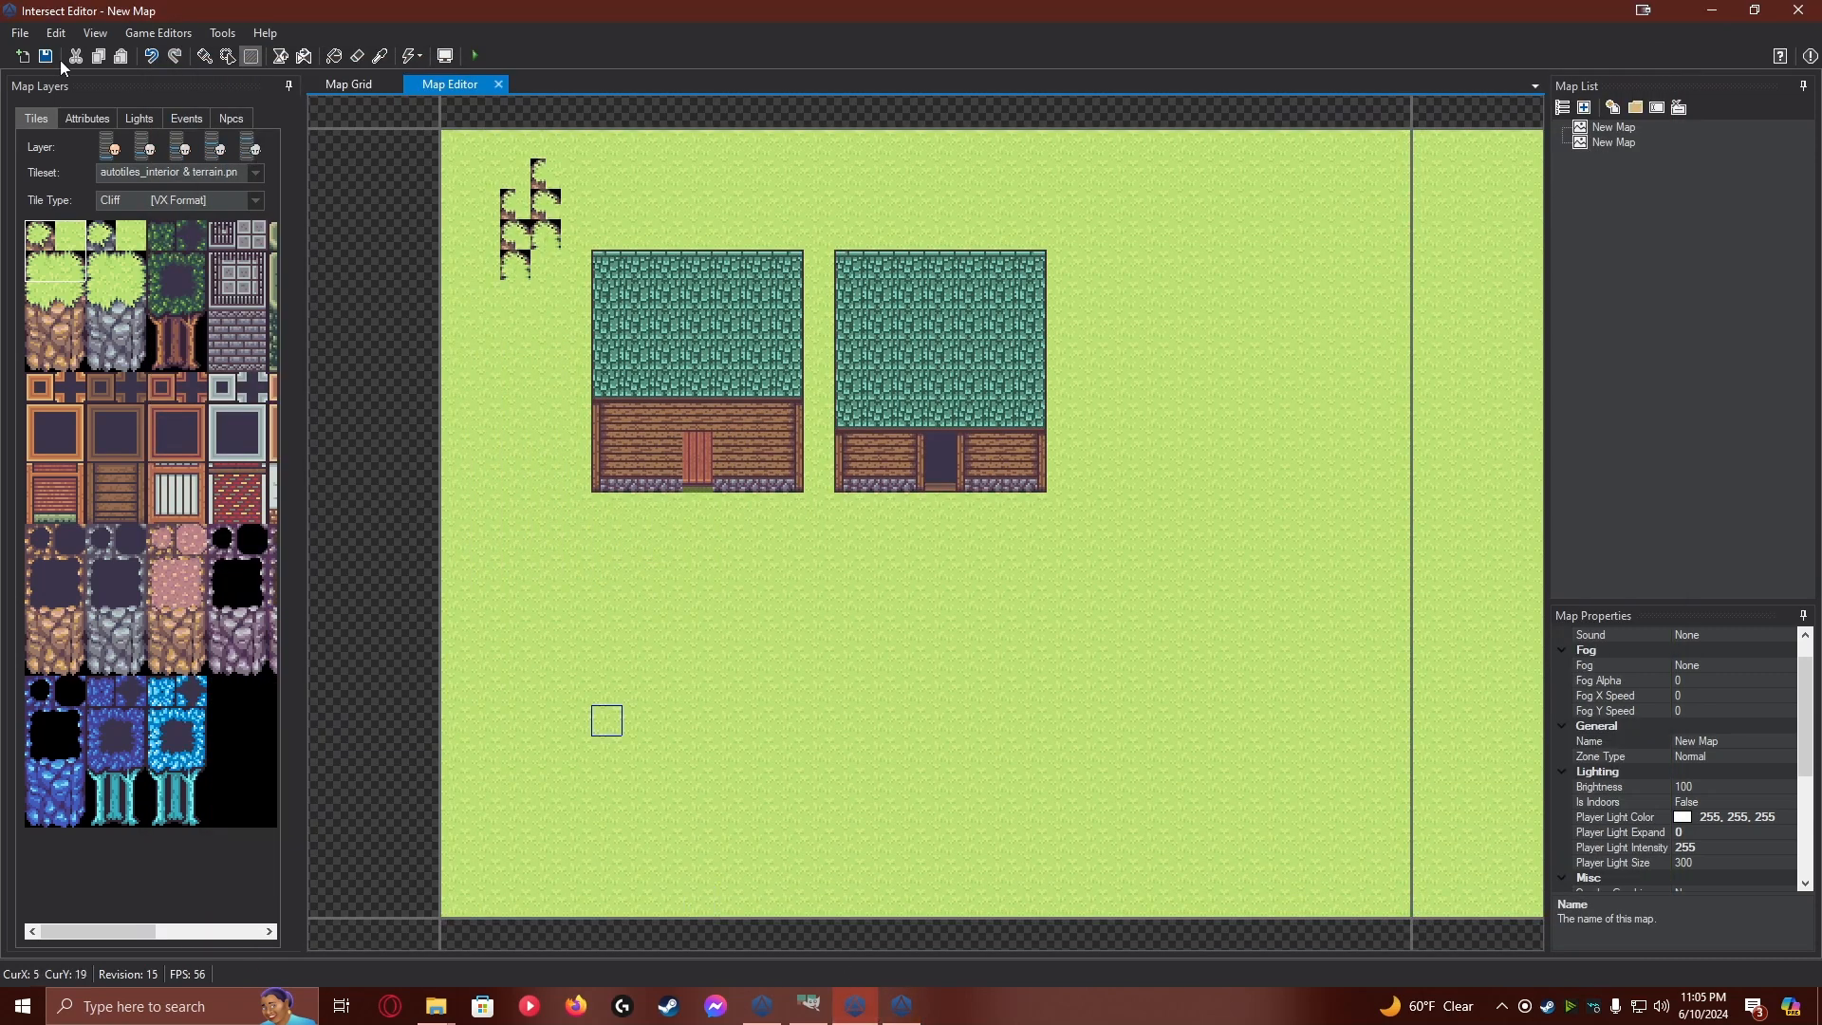
{"action": "left_click", "coordinate": [187, 119]}
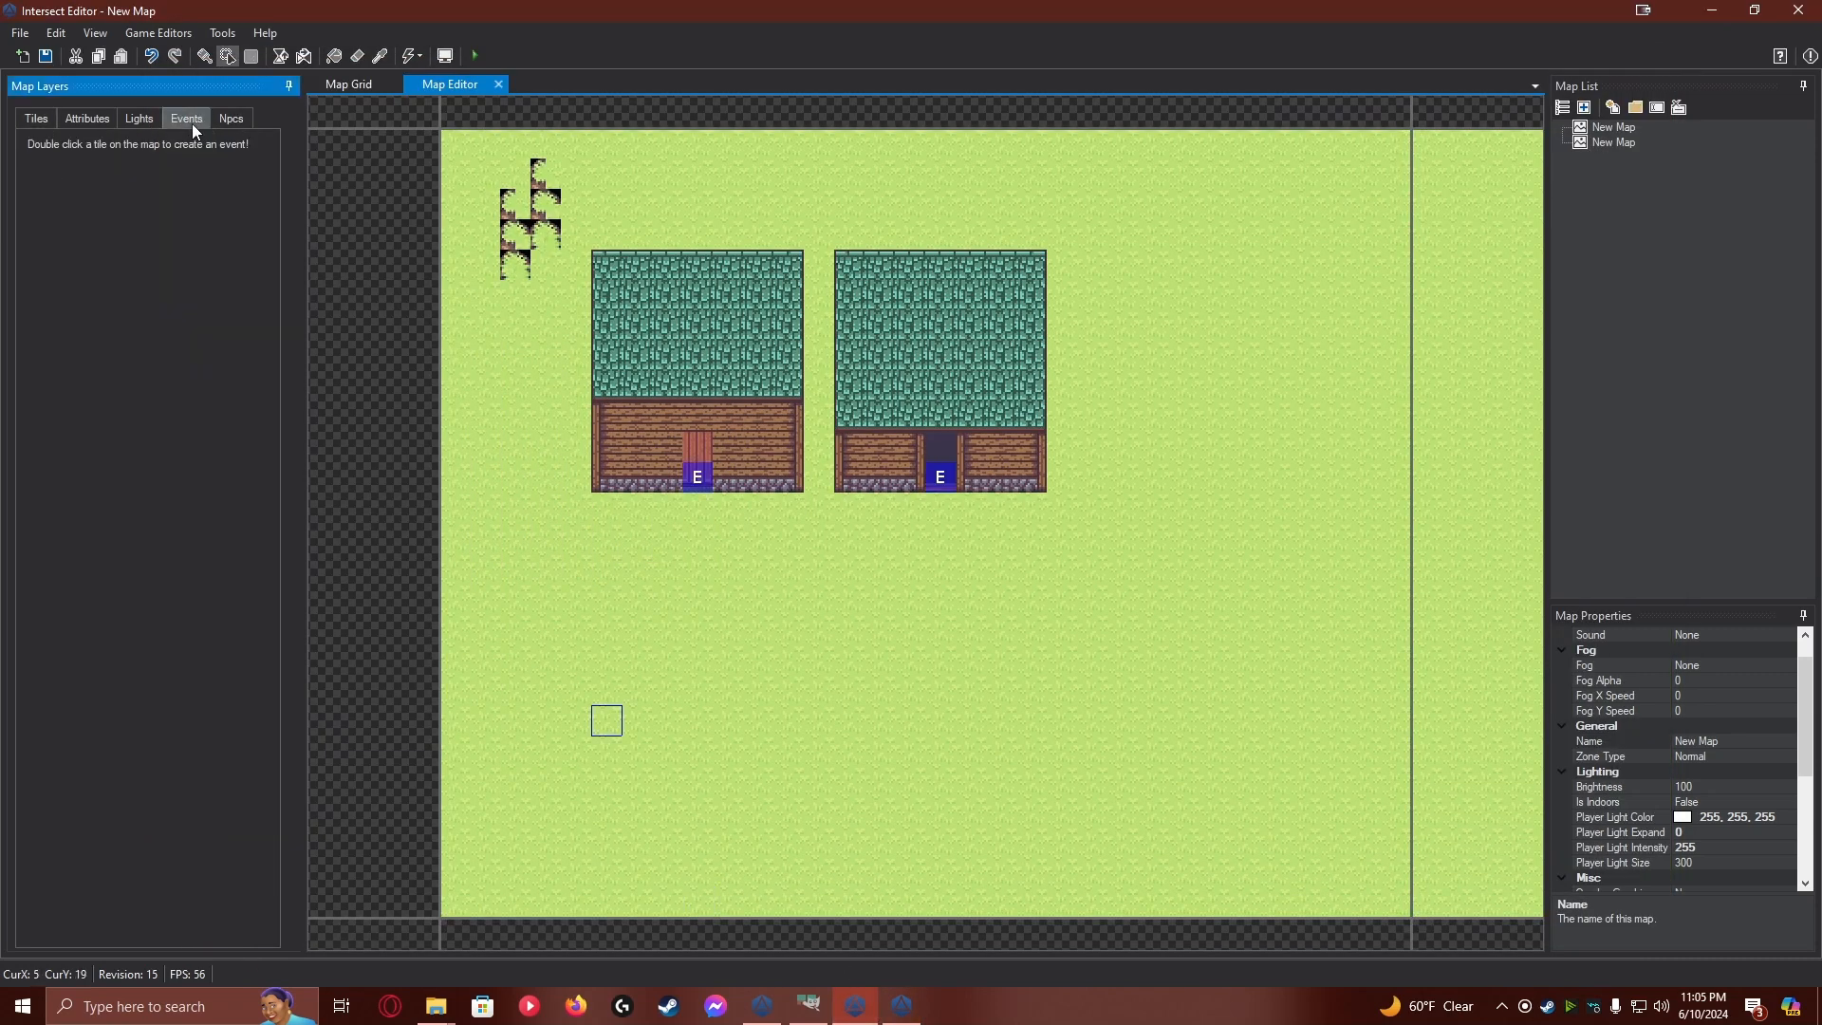
{"action": "double_click", "coordinate": [945, 475]}
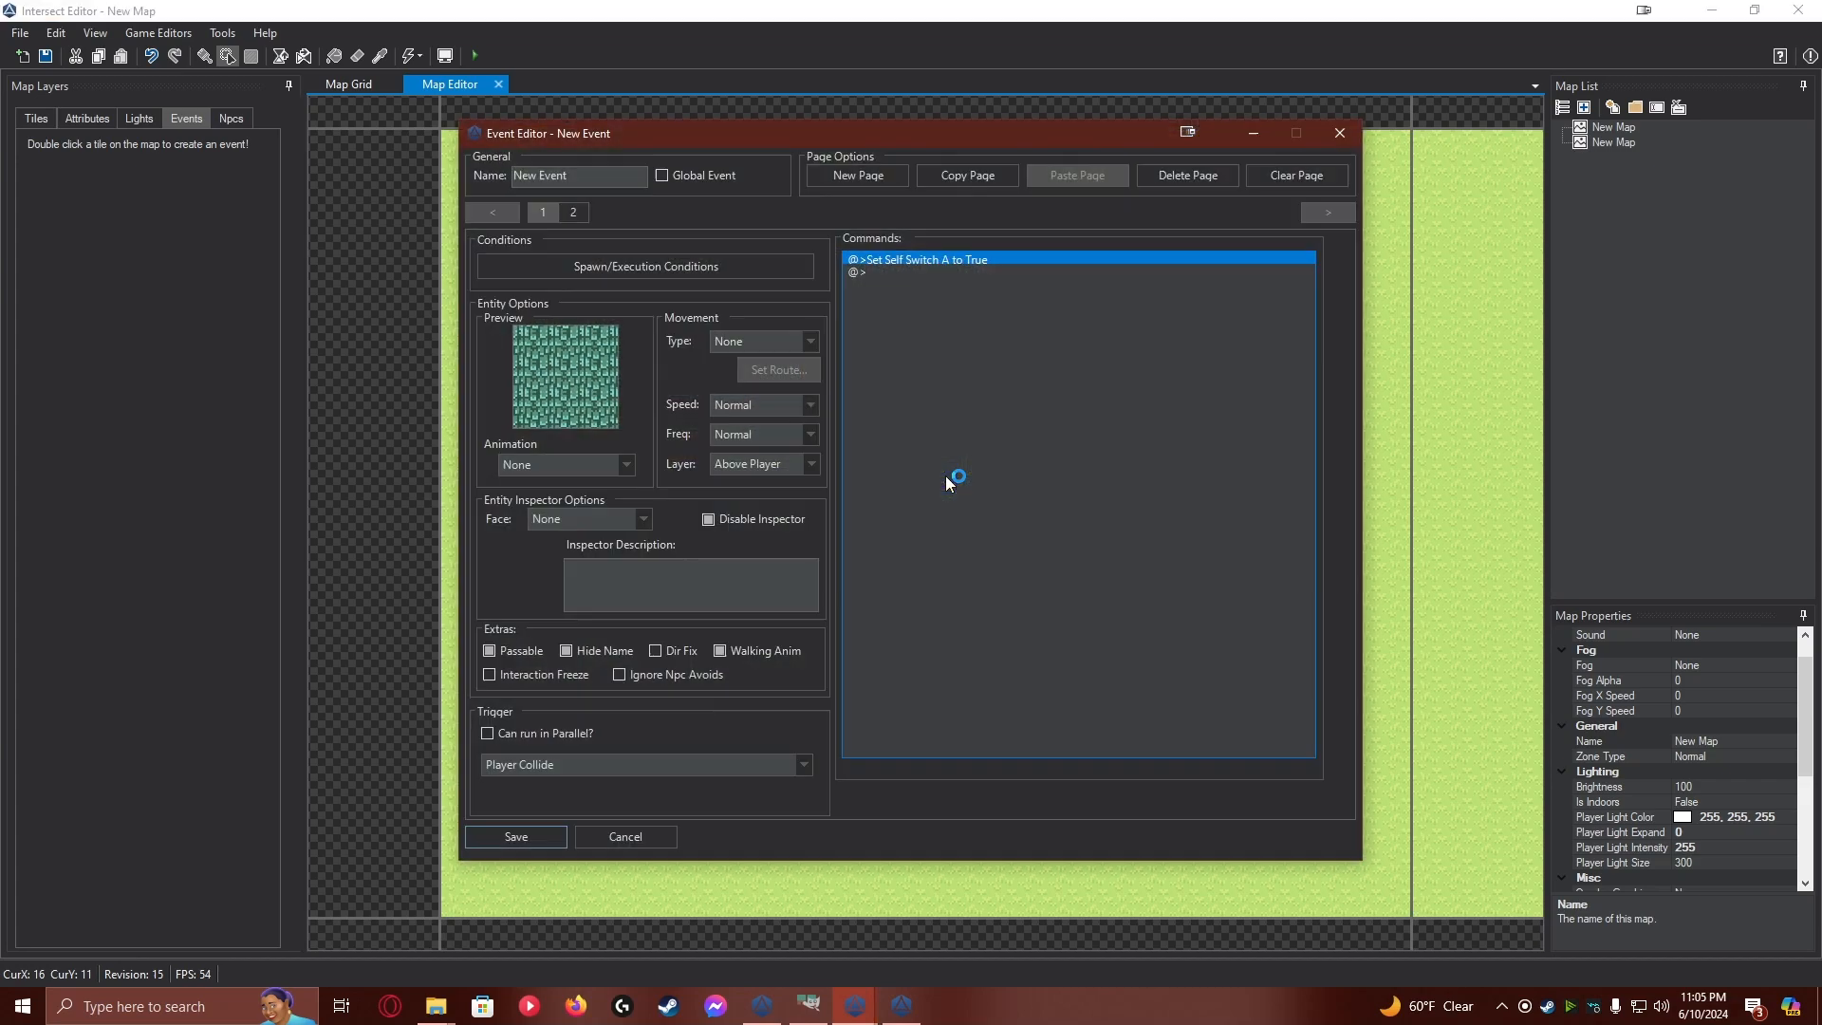
{"action": "double_click", "coordinate": [572, 368]}
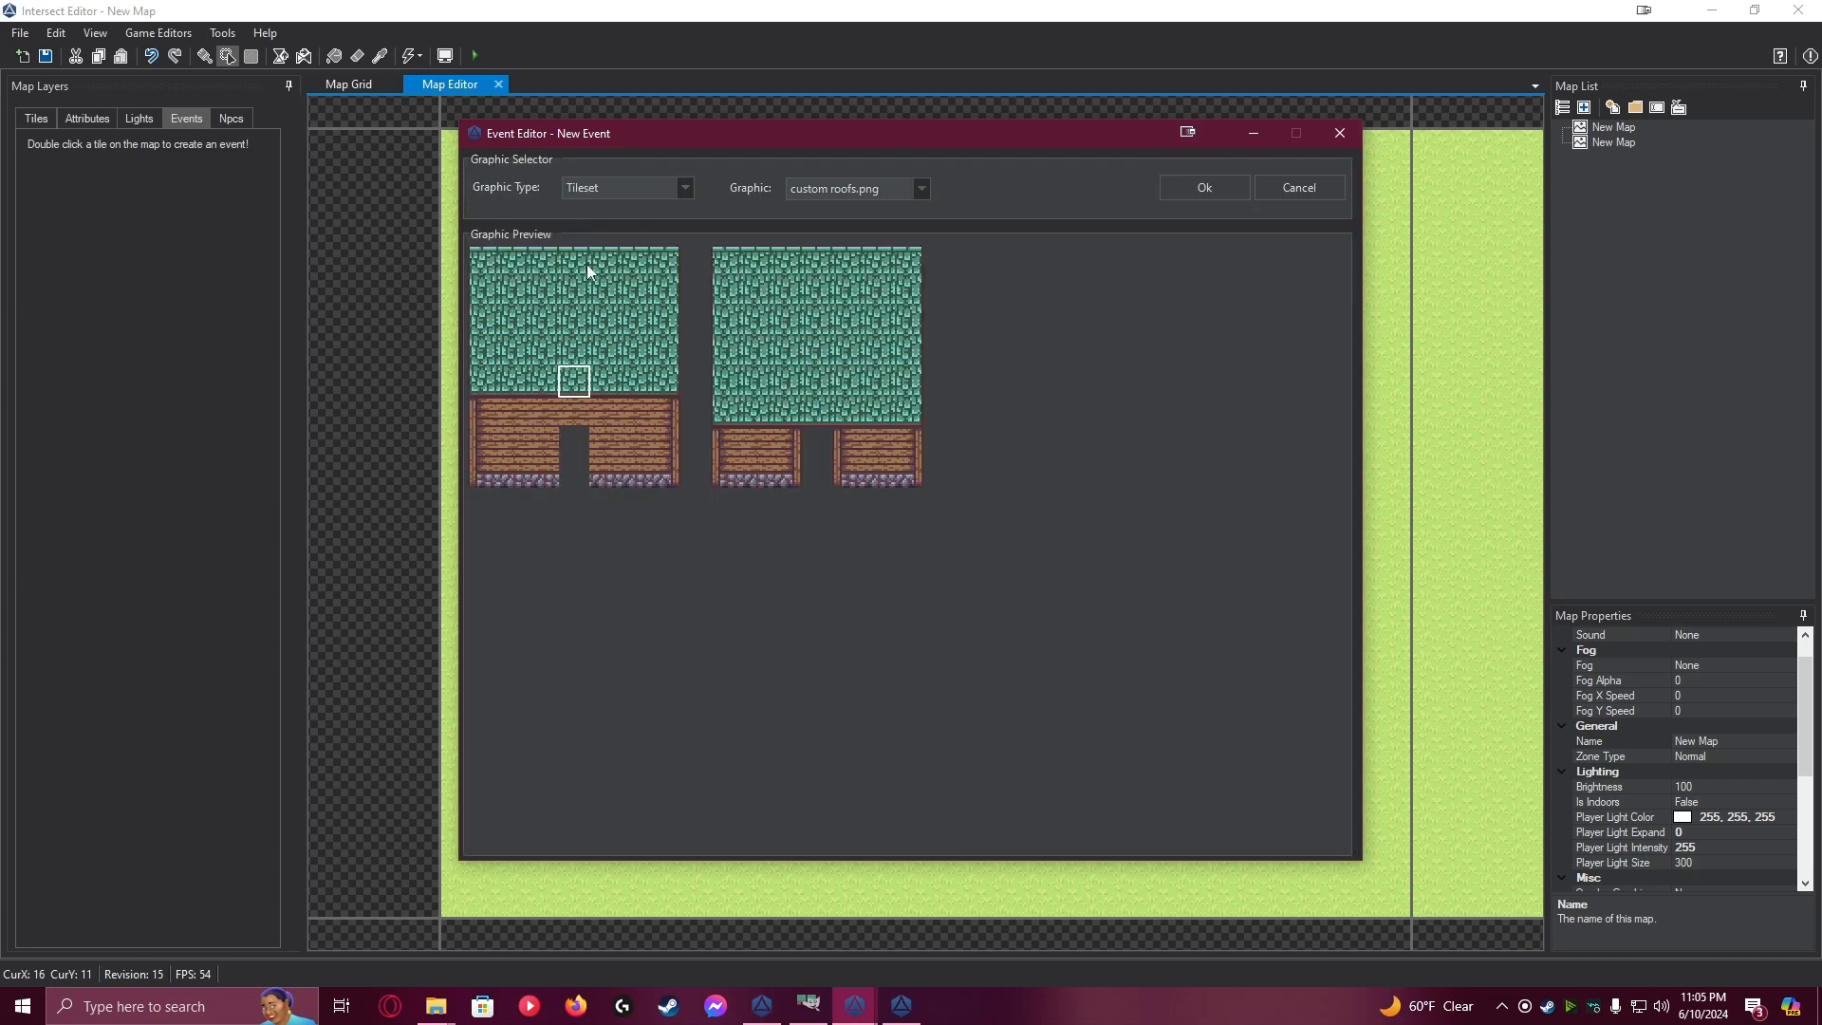
{"action": "left_click", "coordinate": [646, 188]}
{"action": "left_click", "coordinate": [634, 201]}
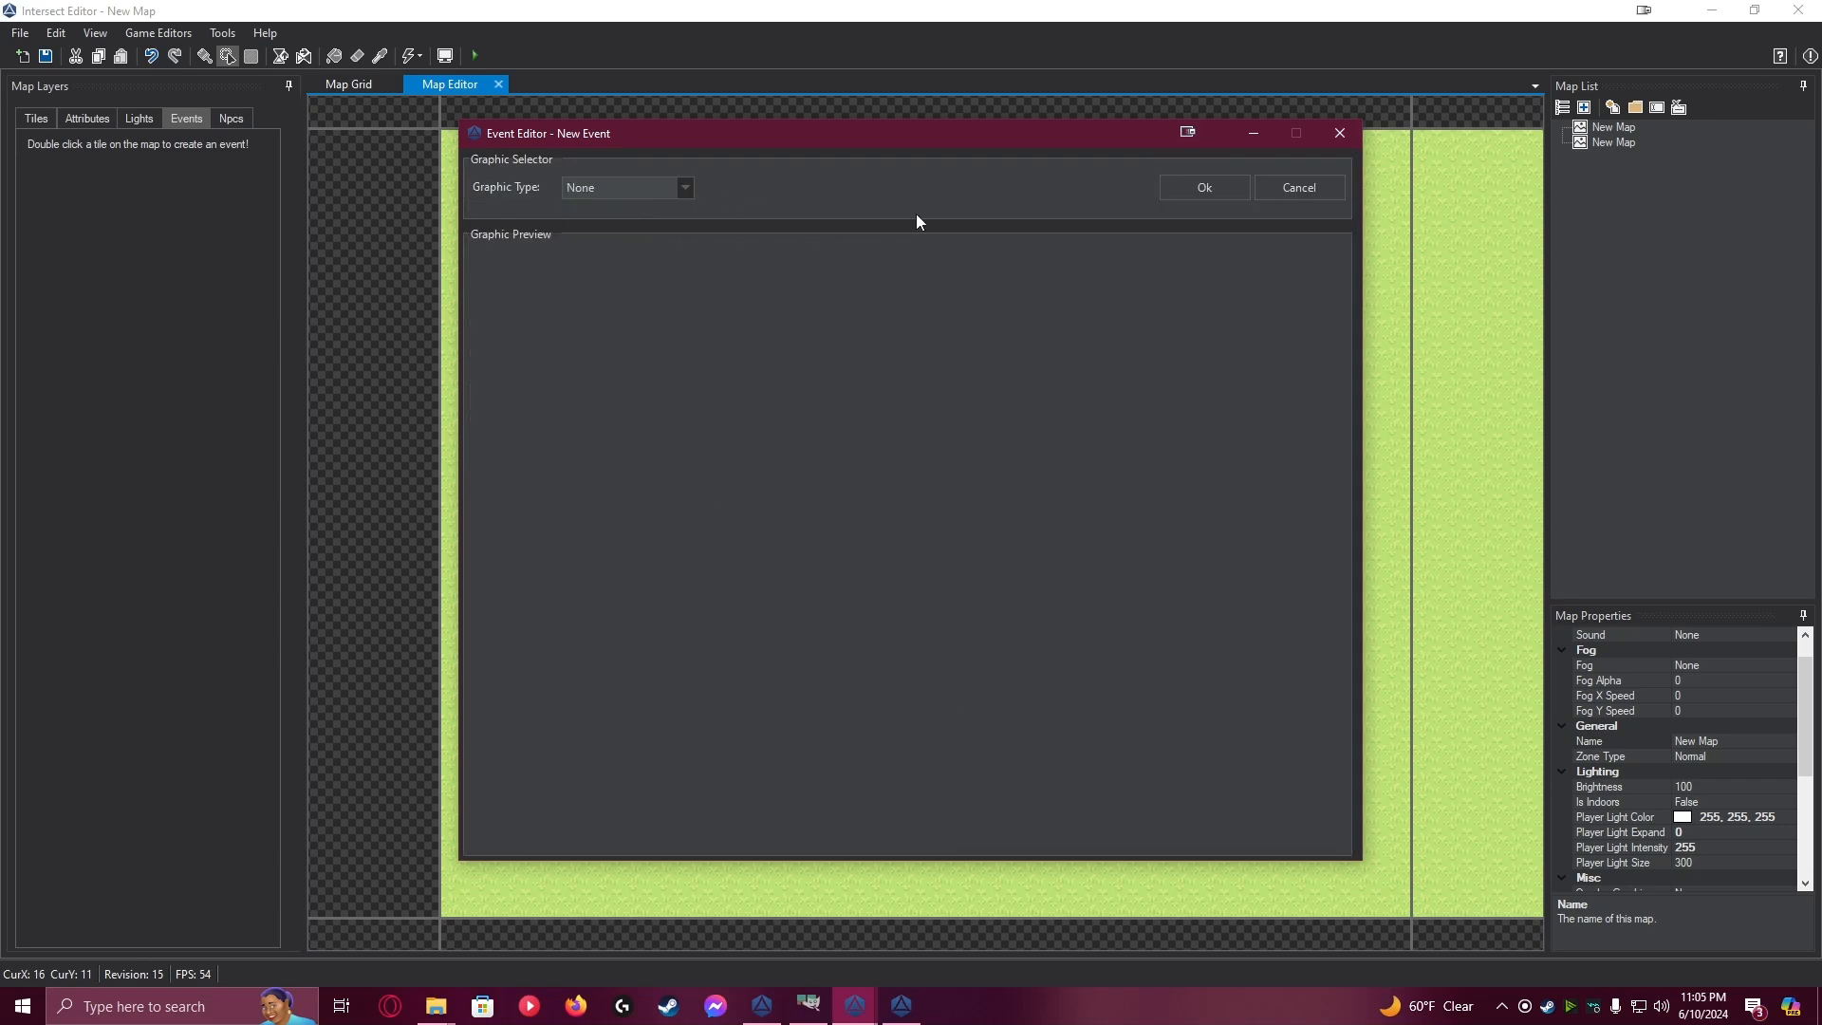
{"action": "left_click", "coordinate": [1173, 180]}
{"action": "left_click", "coordinate": [537, 837]}
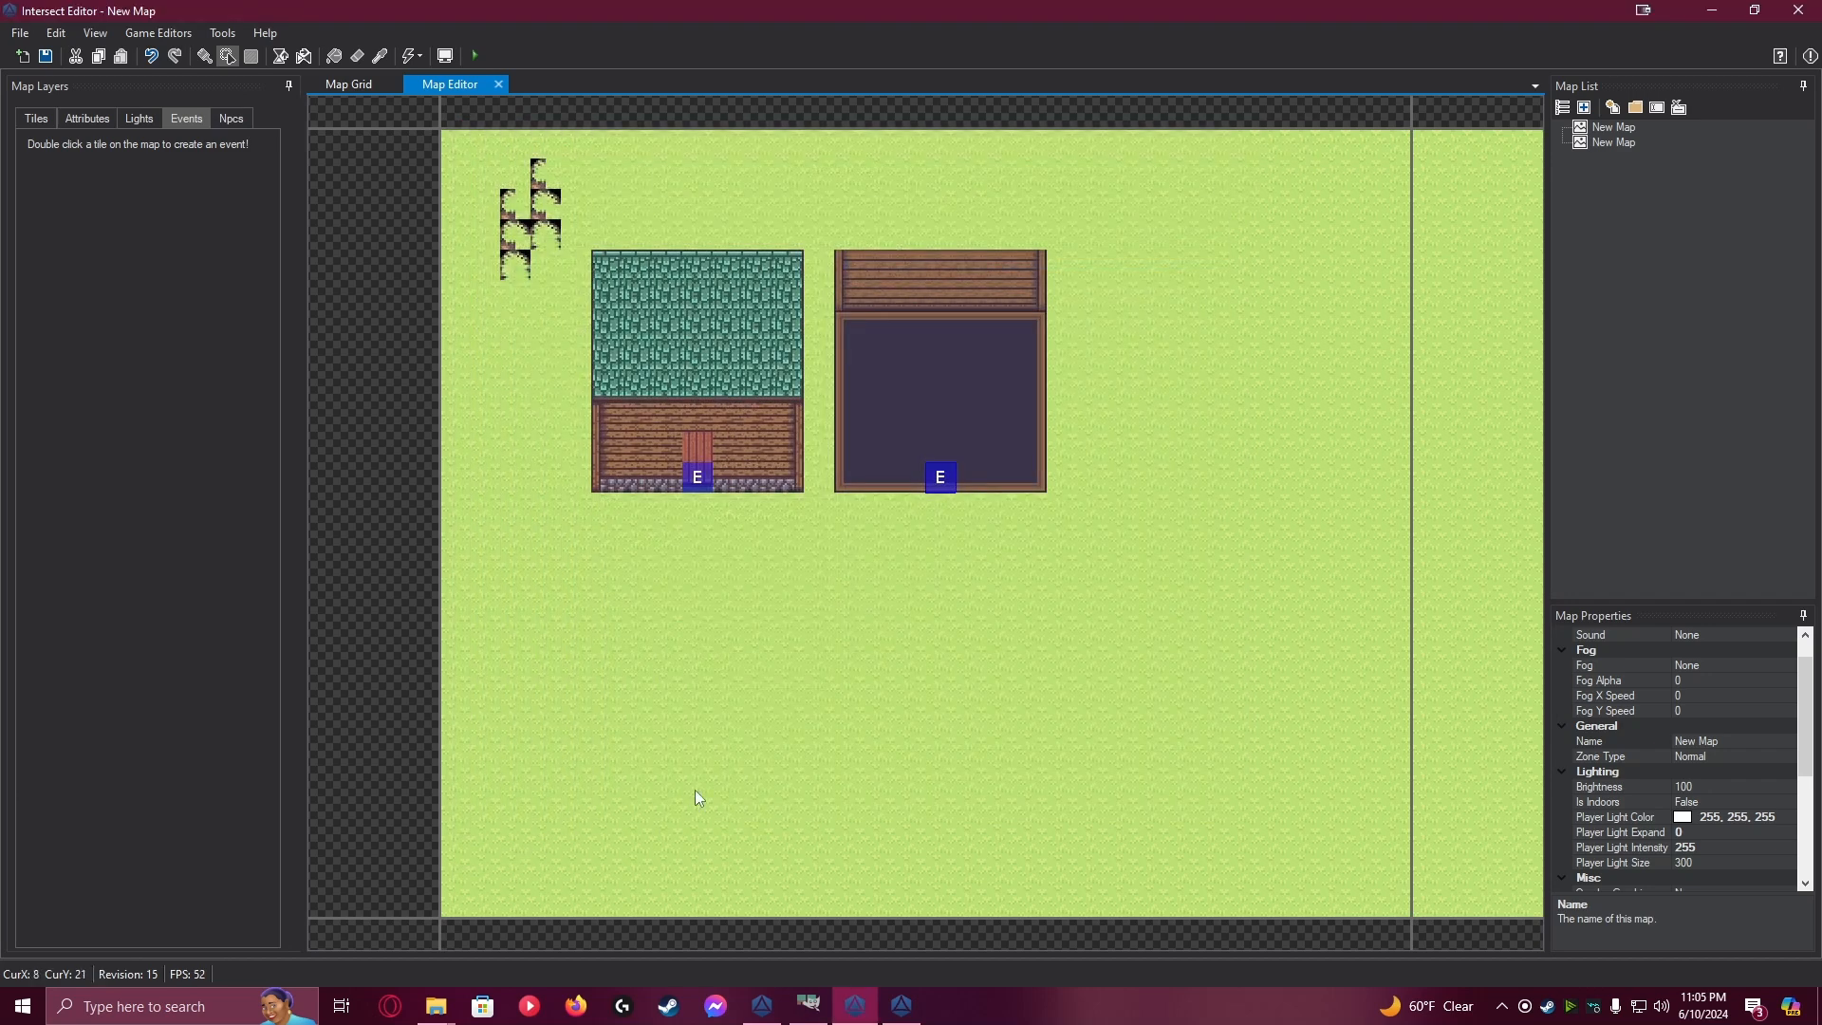
{"action": "left_click", "coordinate": [29, 120]}
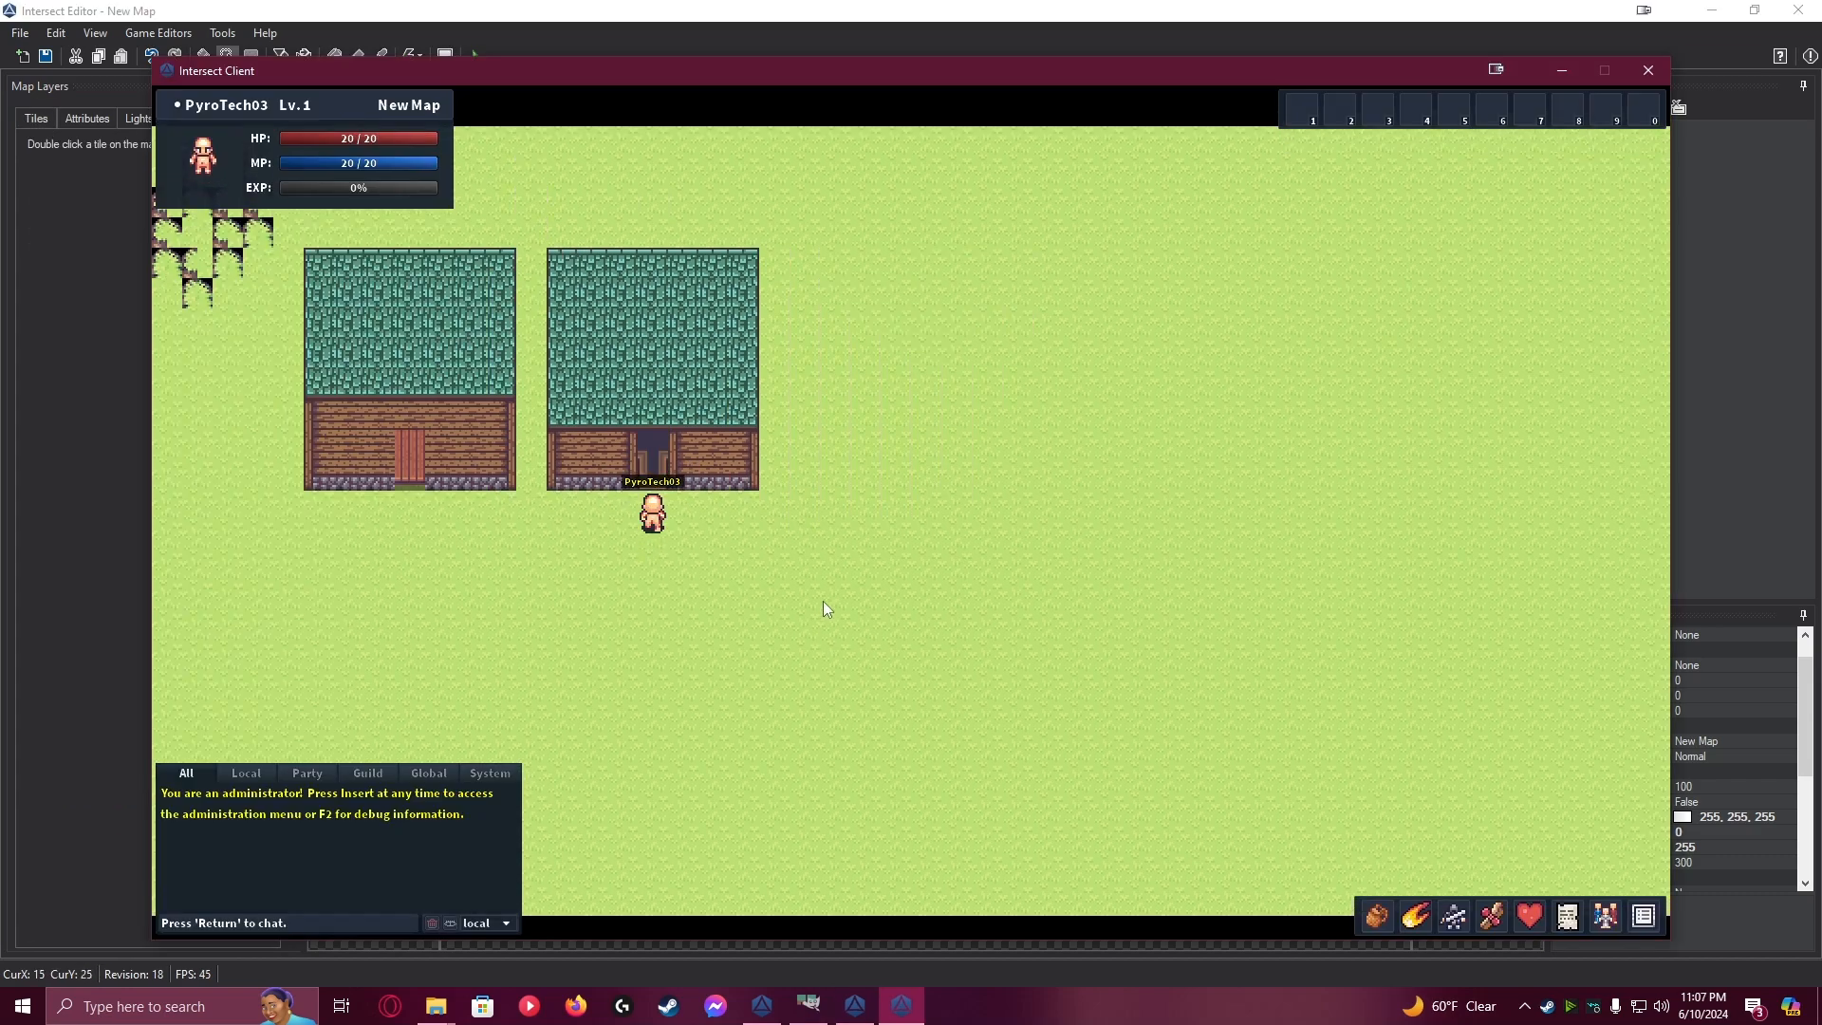
In the Intersect Client, walk the character into the second house's reworked interior and back outside
{"action": "key", "text": "w"}
{"action": "key", "text": "s"}
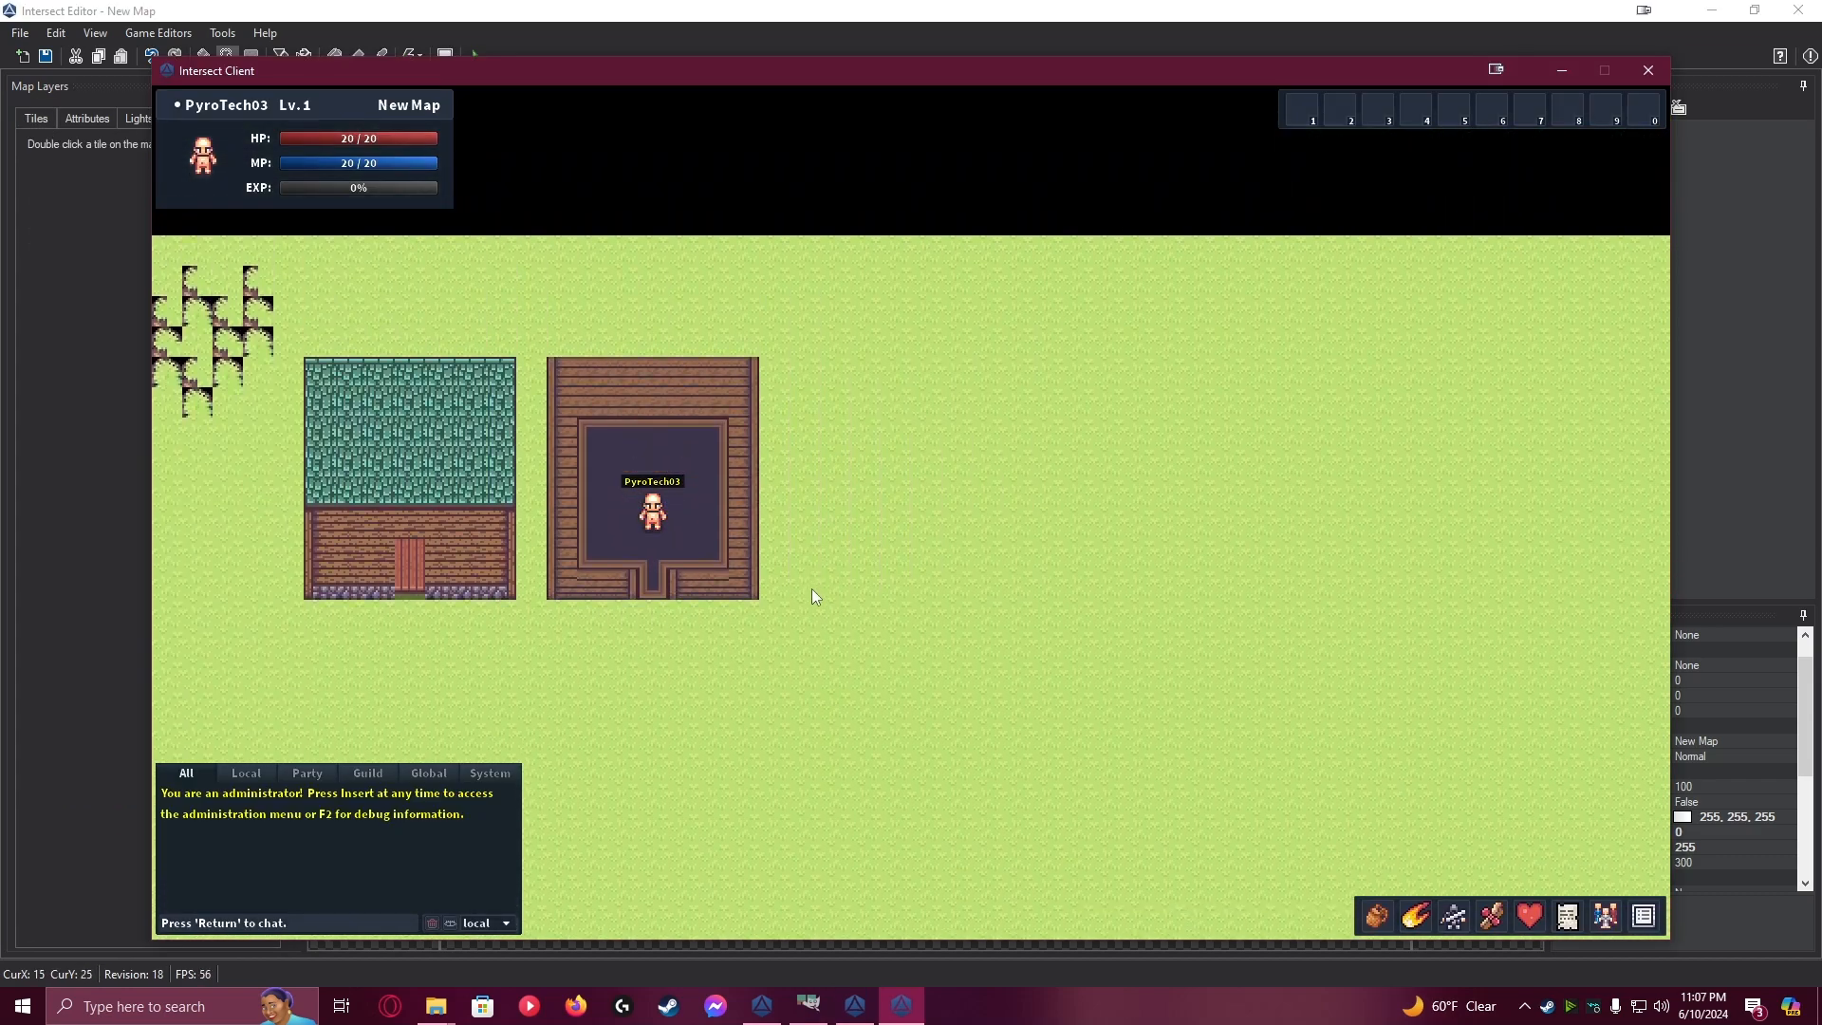
{"action": "key", "text": "s"}
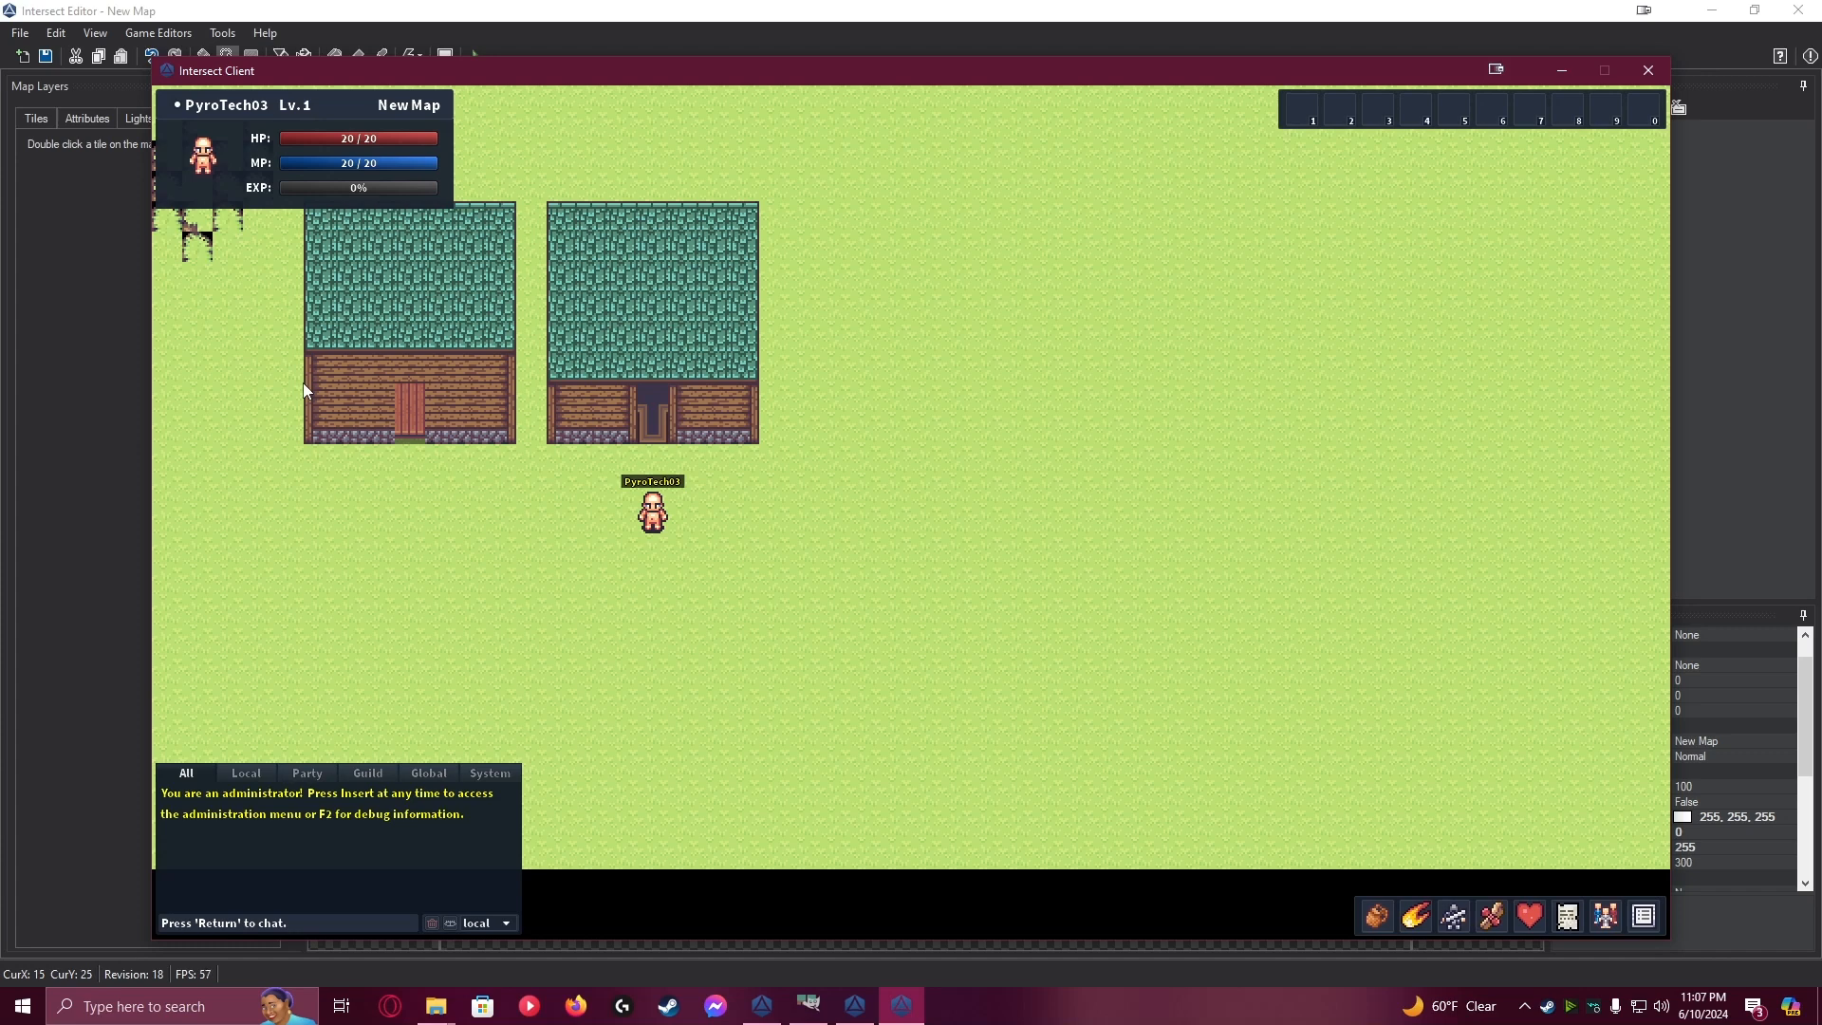
Walk the character over to the first house, up to its door, and away from it again
{"action": "key", "text": "a"}
{"action": "key", "text": "w"}
{"action": "key", "text": "a"}
{"action": "key", "text": "w"}
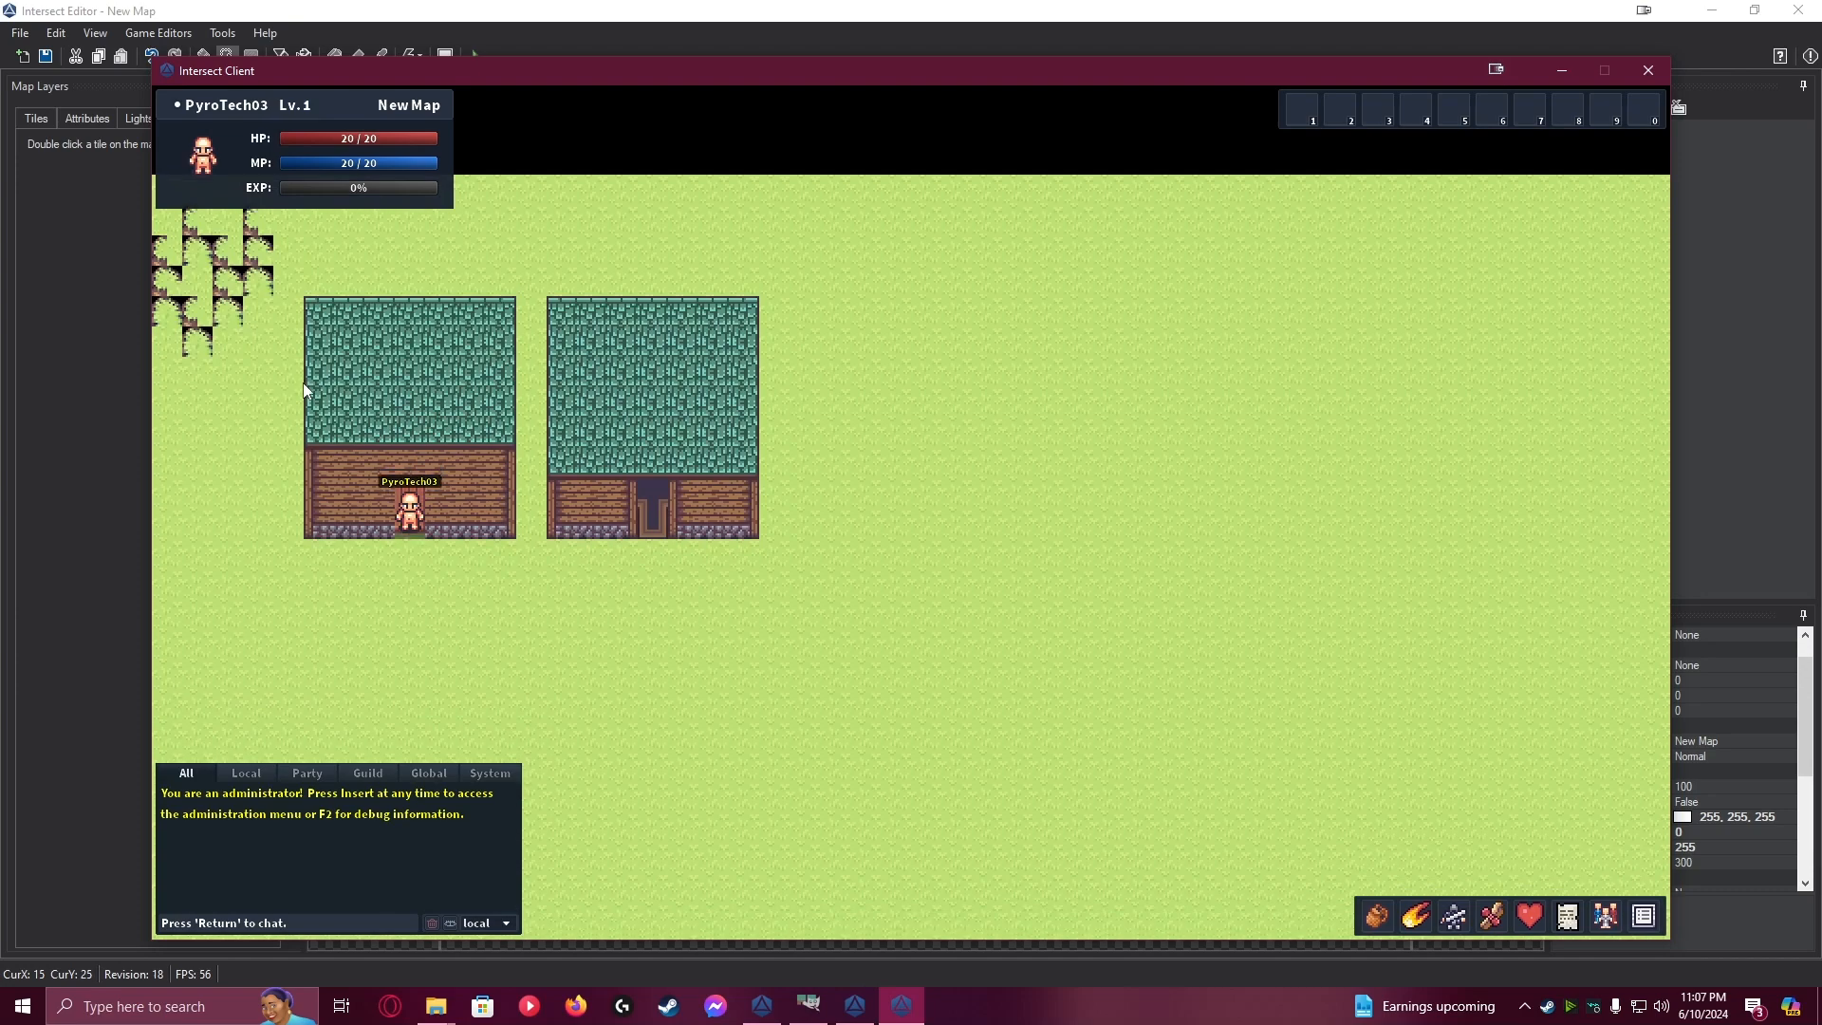
{"action": "key", "text": "s"}
Walk the character past the second house, up beside its outer wall, and back to the front of its doorway
{"action": "key", "text": "d"}
{"action": "key", "text": "d"}
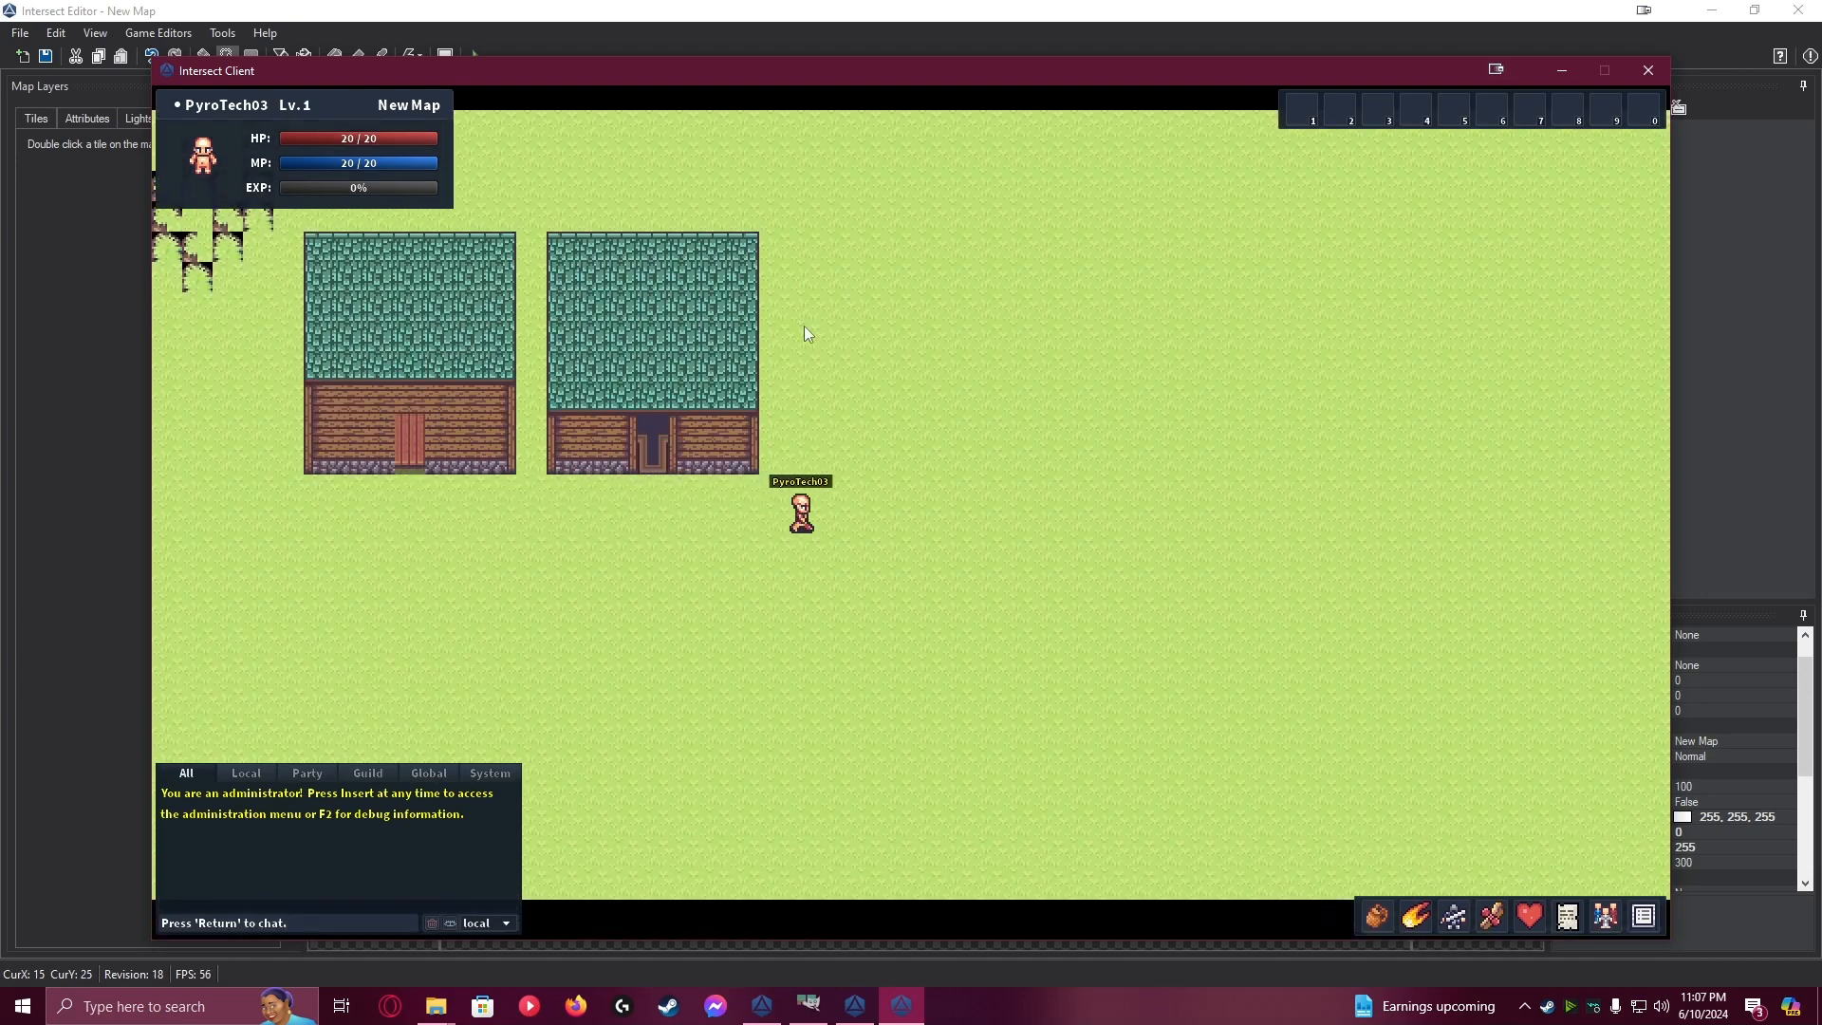
{"action": "key", "text": "w"}
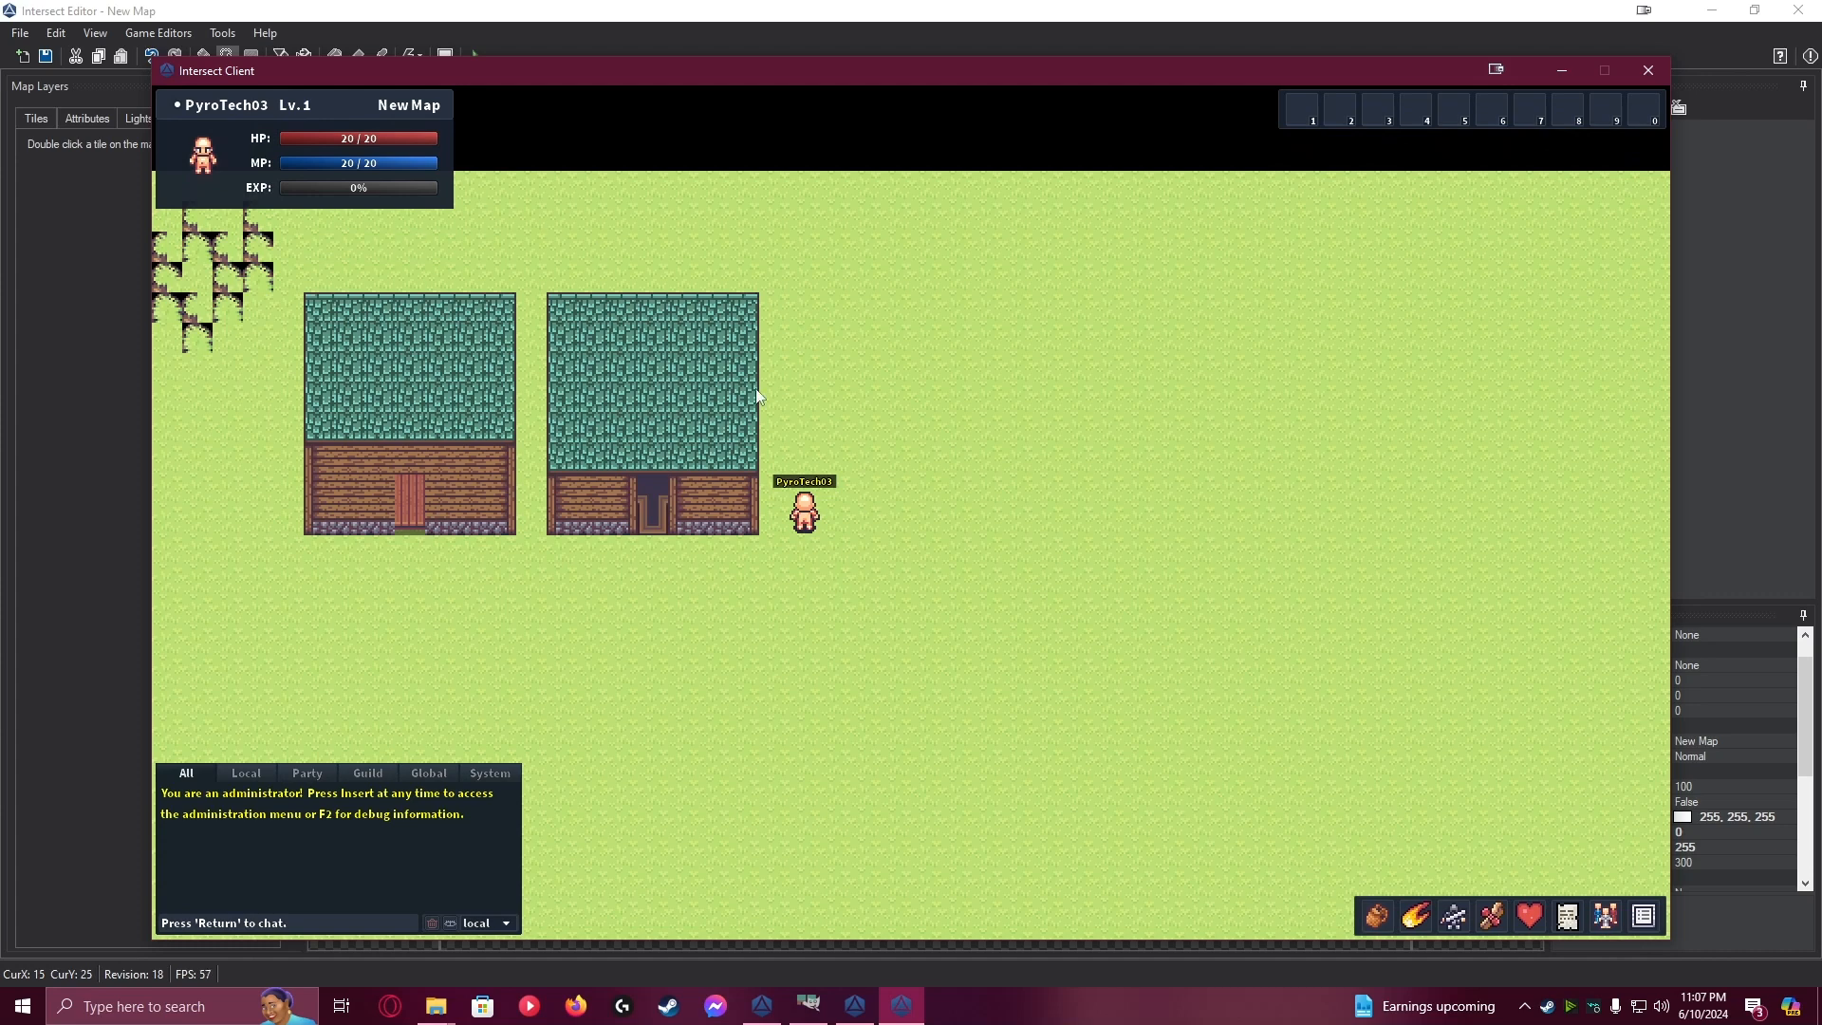
{"action": "key", "text": "s"}
{"action": "key", "text": "a"}
{"action": "key", "text": "a"}
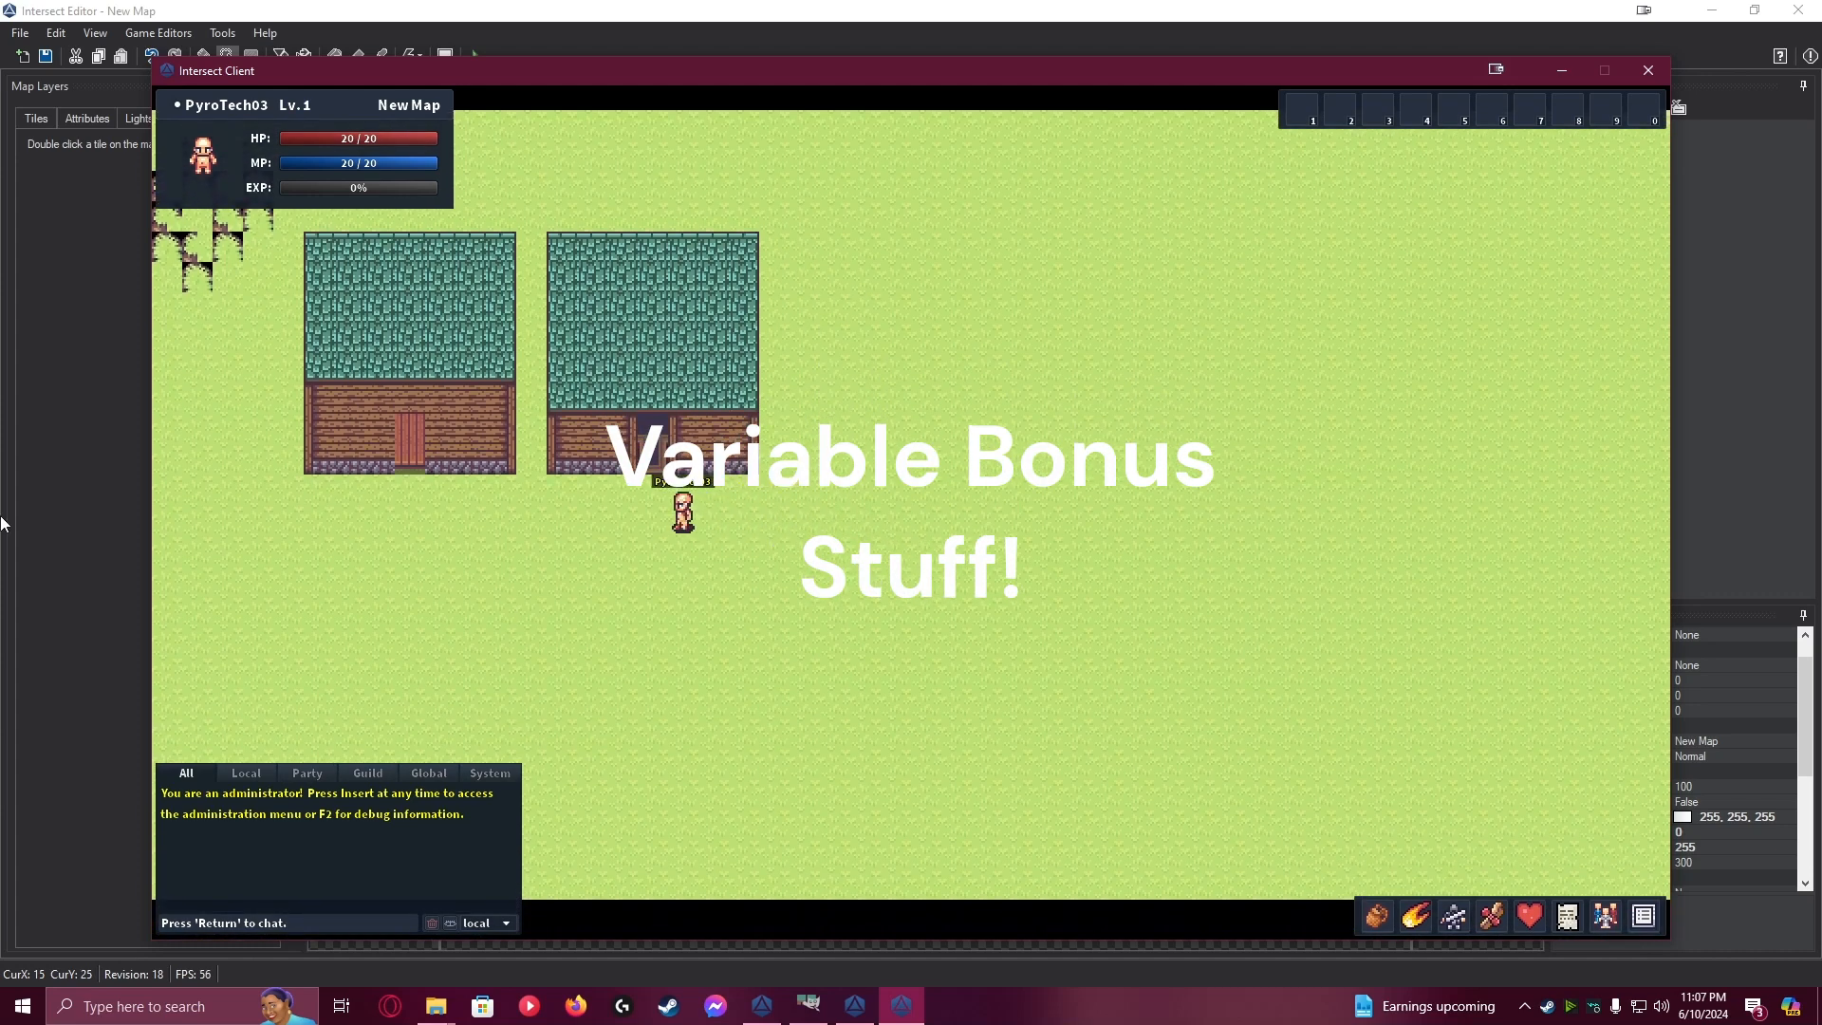
In the Intersect Editor, set the graphic type on page 1 of the second house's doorway event to None and save it
{"action": "left_click", "coordinate": [42, 513]}
{"action": "double_click", "coordinate": [939, 479]}
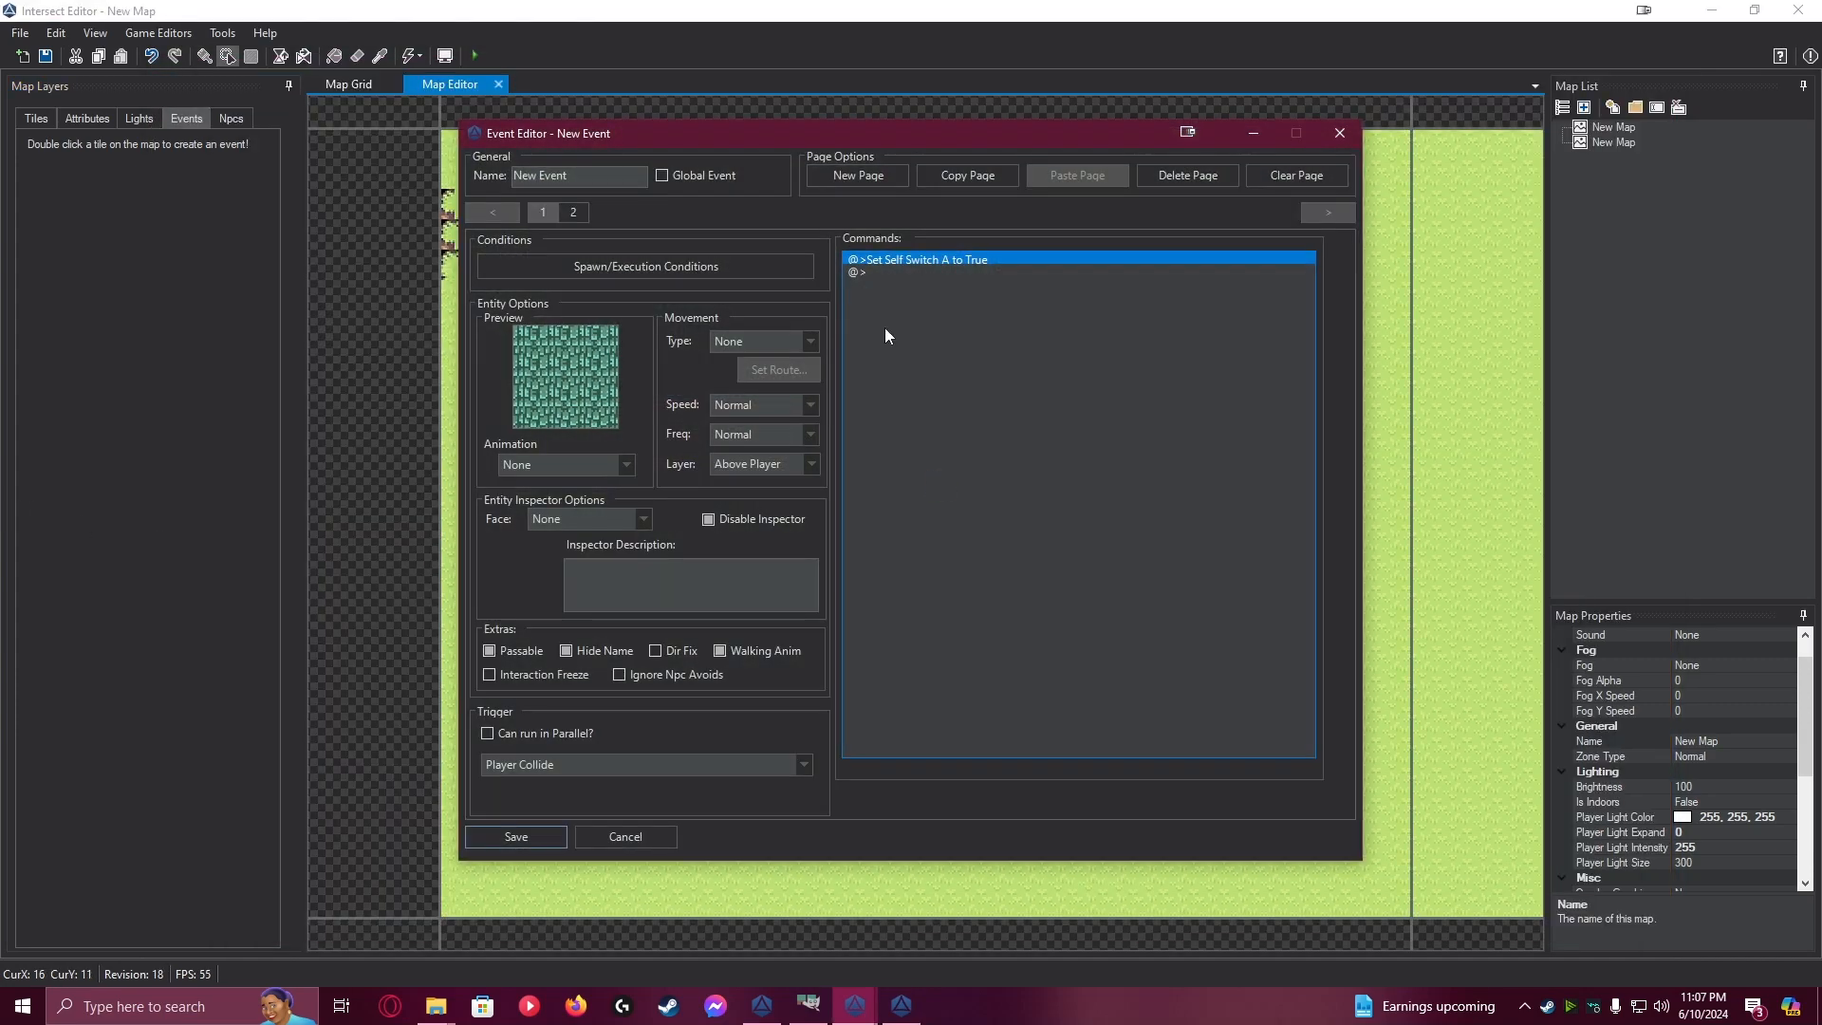
{"action": "left_click", "coordinate": [896, 271]}
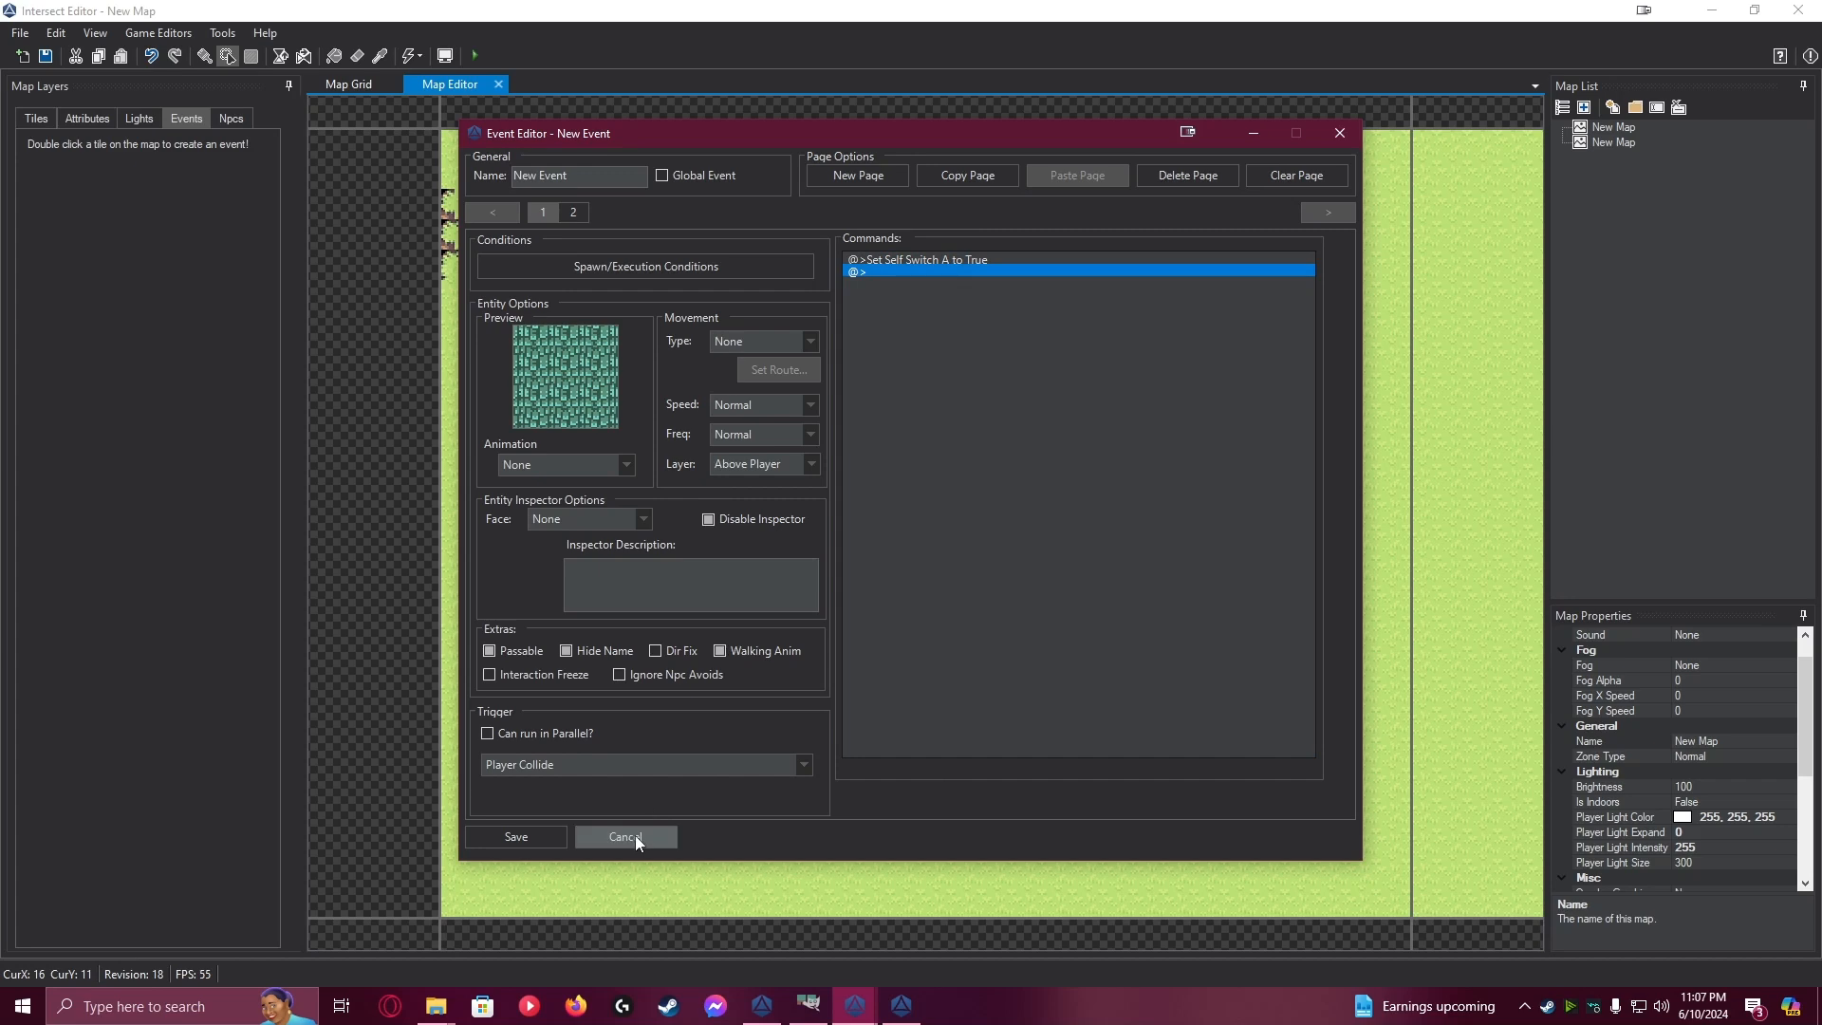
{"action": "double_click", "coordinate": [563, 370]}
{"action": "left_click", "coordinate": [636, 183]}
{"action": "left_click", "coordinate": [626, 205]}
{"action": "left_click", "coordinate": [1207, 187]}
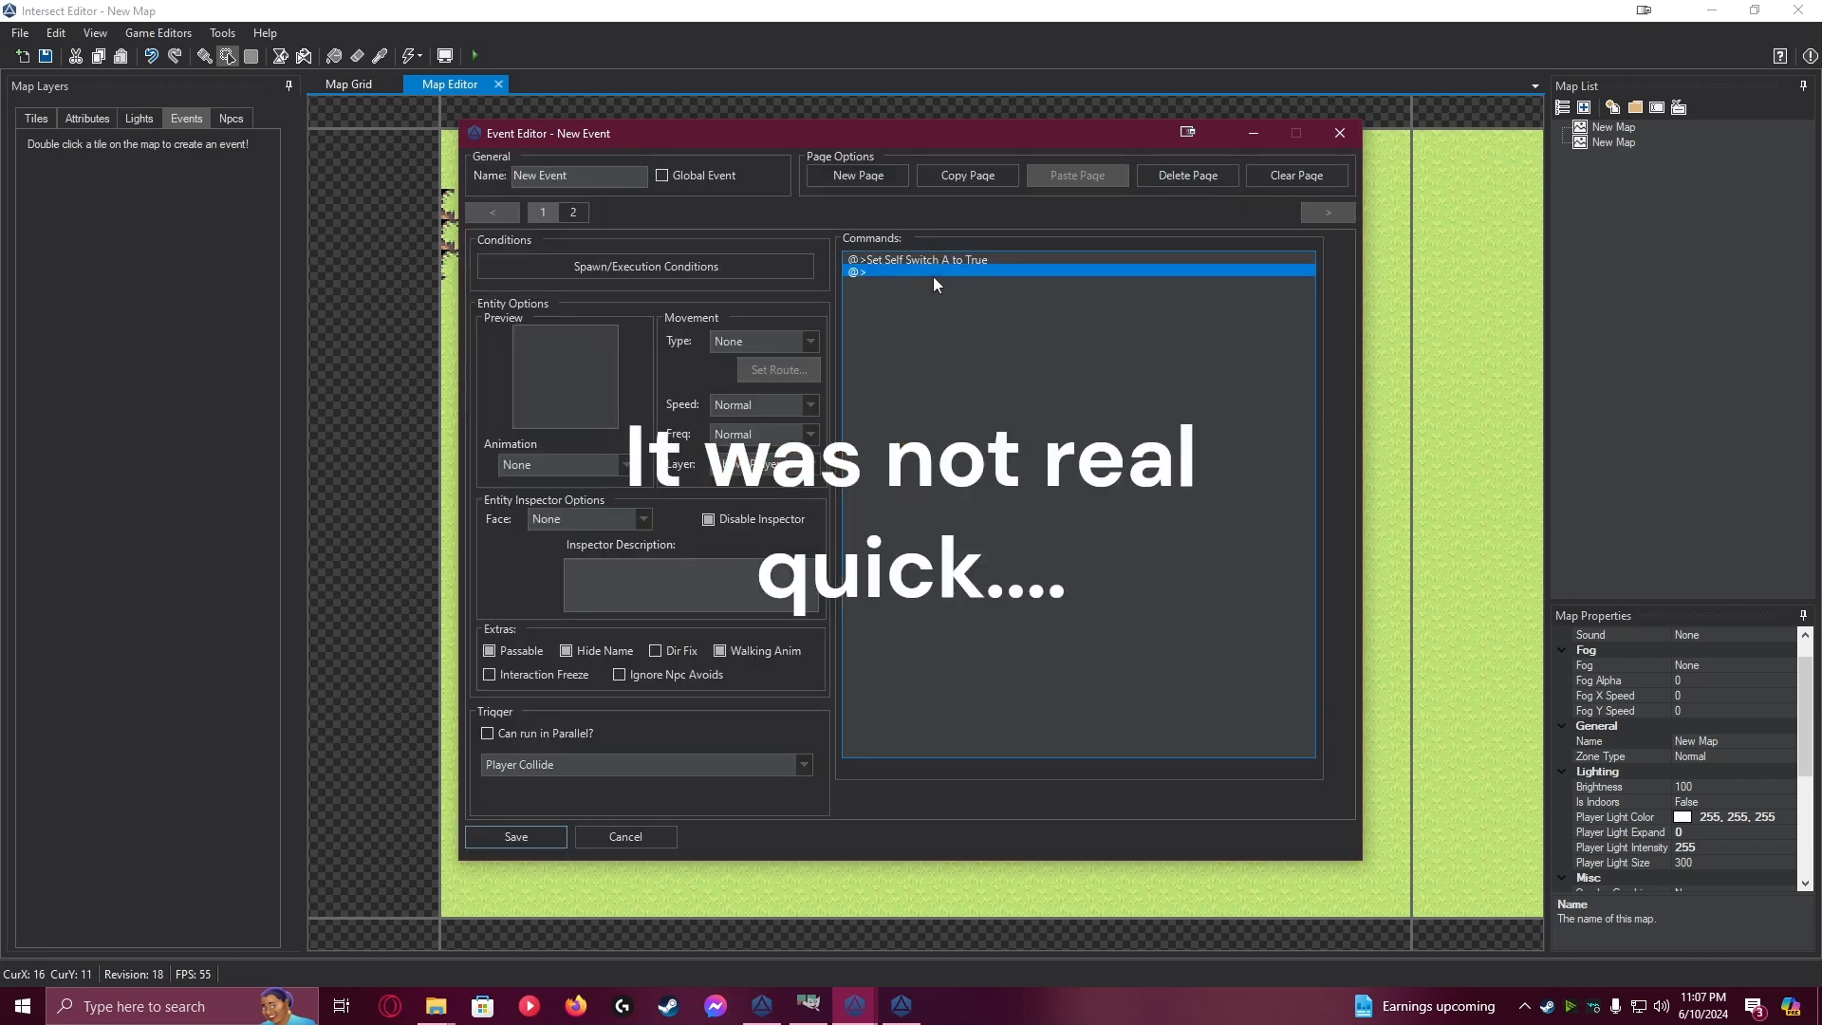
{"action": "left_click", "coordinate": [526, 835]}
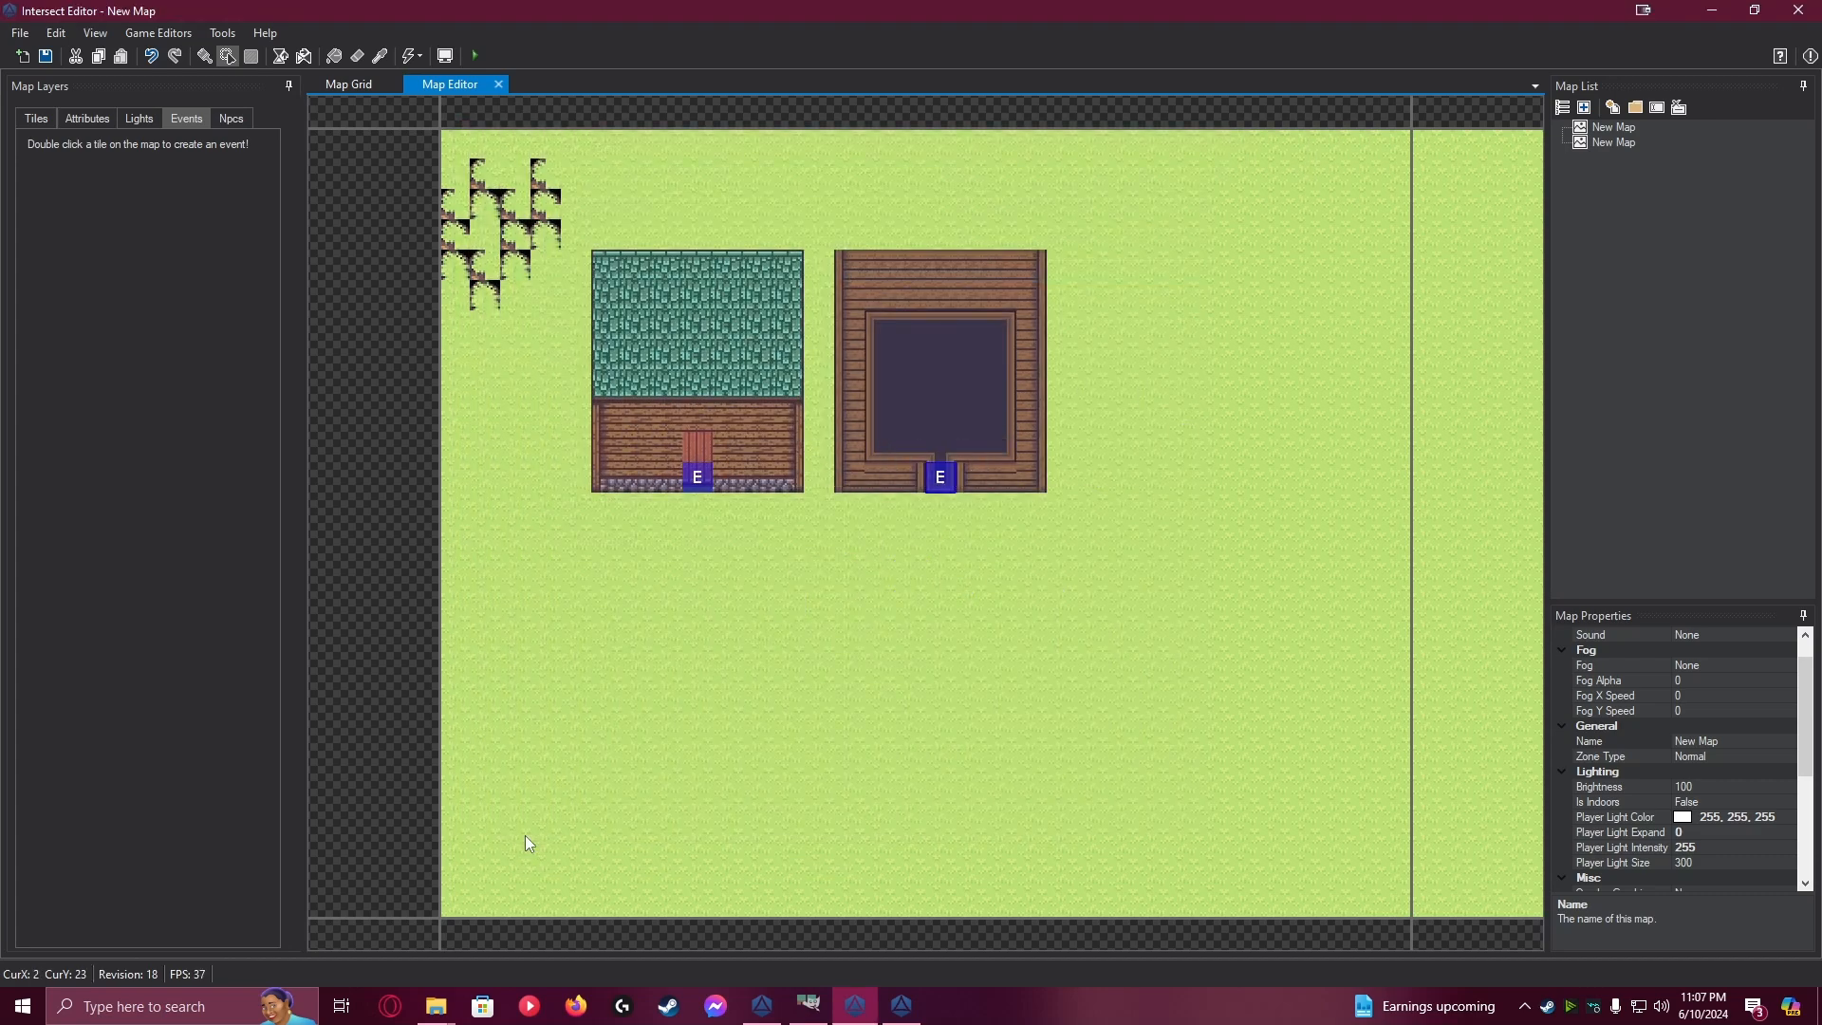
Create a player variable named Indoor in the Variable Editor and save it
{"action": "left_click", "coordinate": [157, 32]}
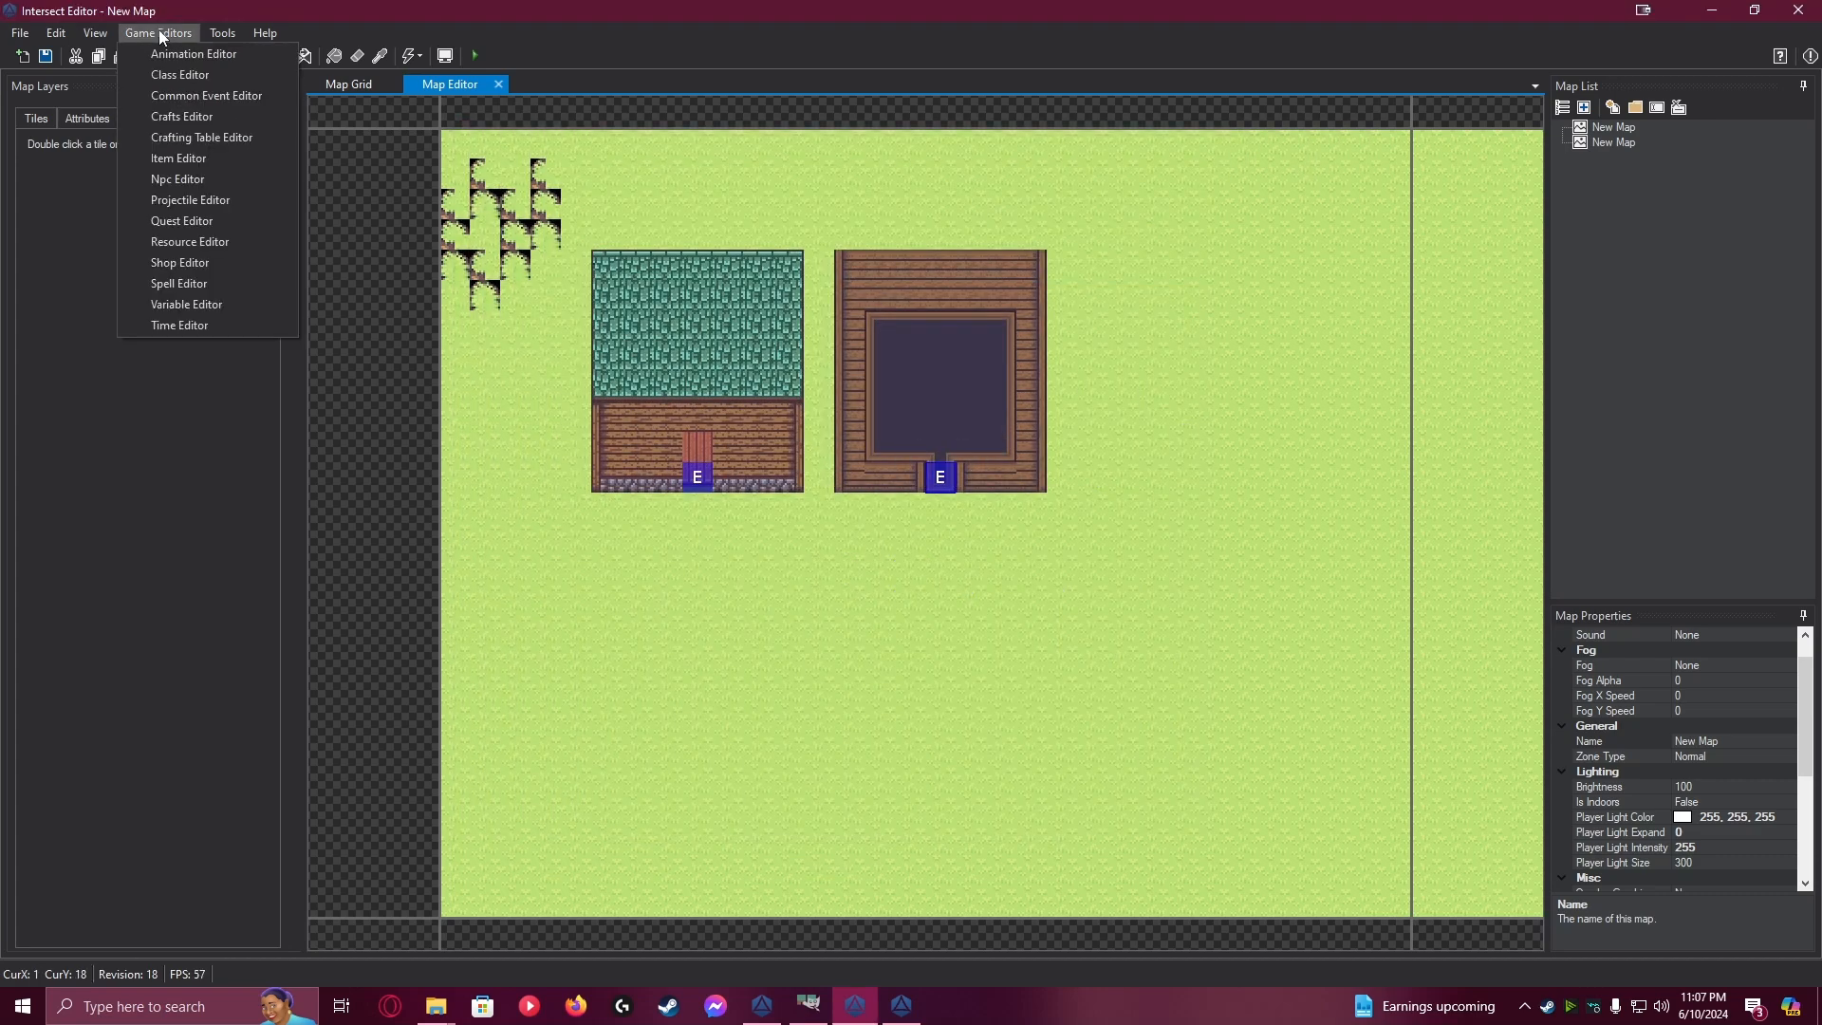
{"action": "left_click", "coordinate": [224, 311]}
{"action": "left_click", "coordinate": [742, 377]}
{"action": "left_click", "coordinate": [676, 332]}
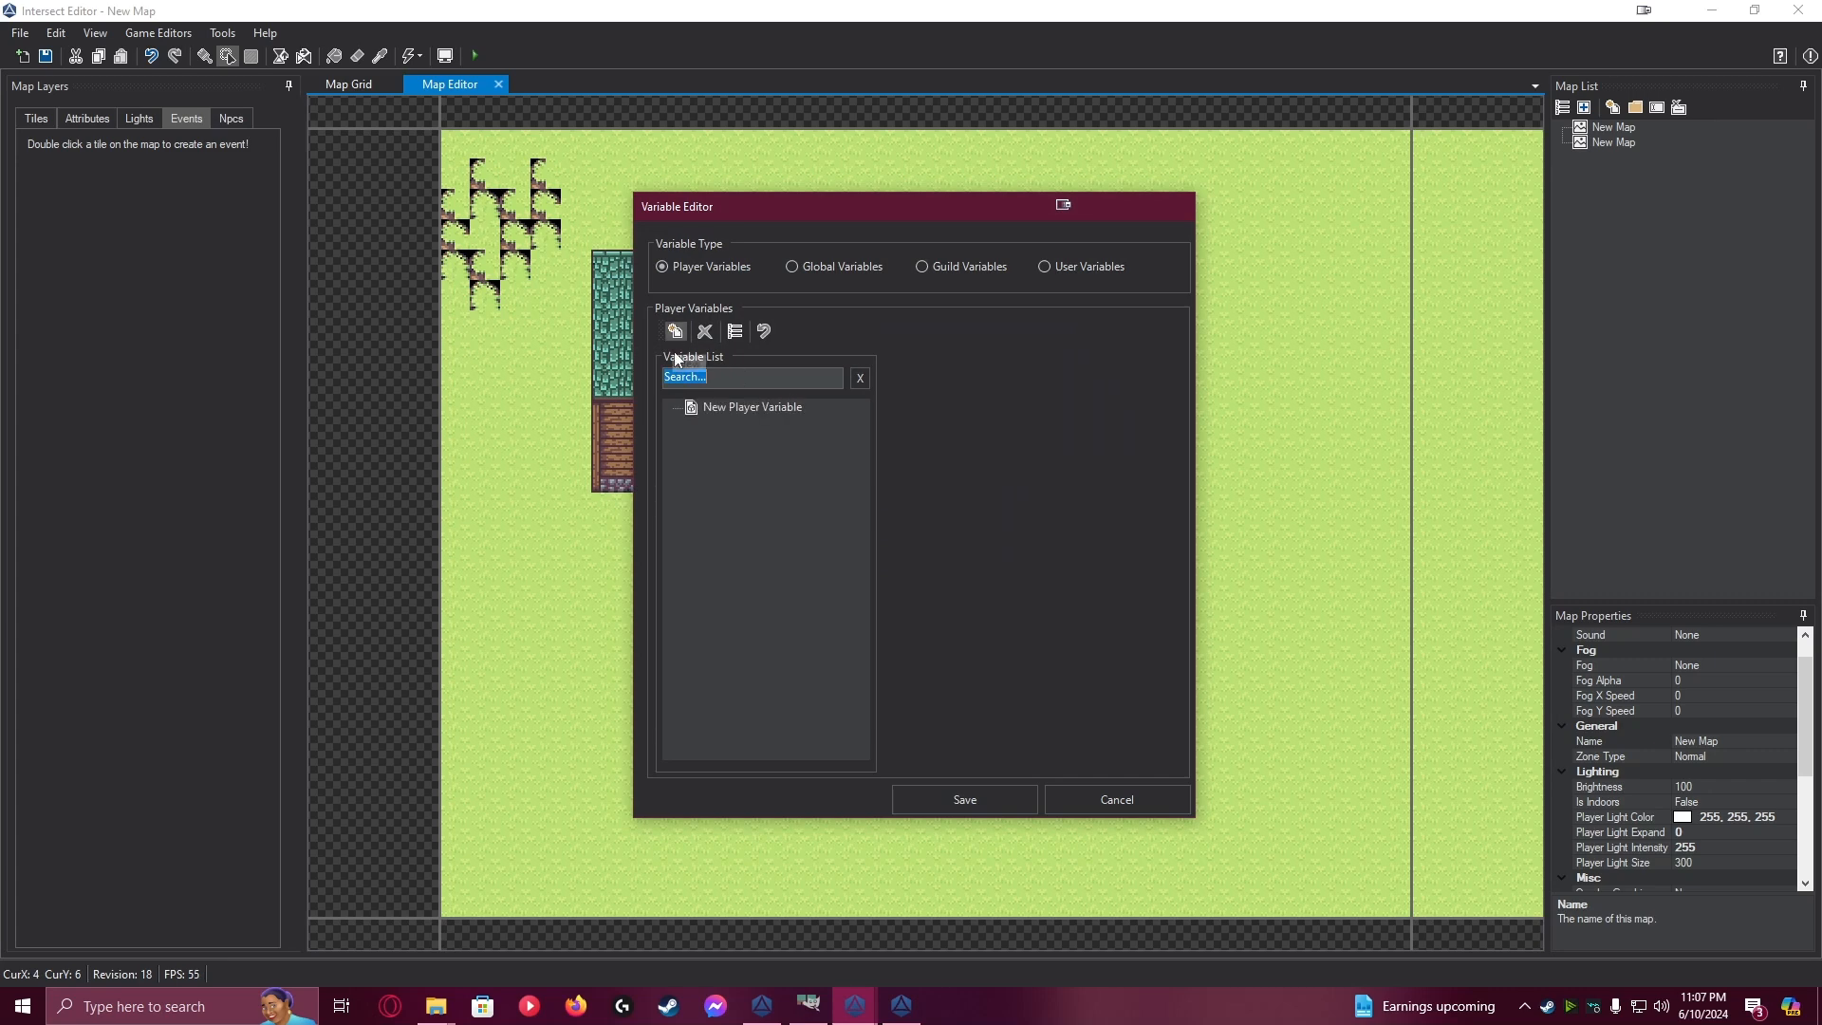
{"action": "left_click", "coordinate": [748, 410]}
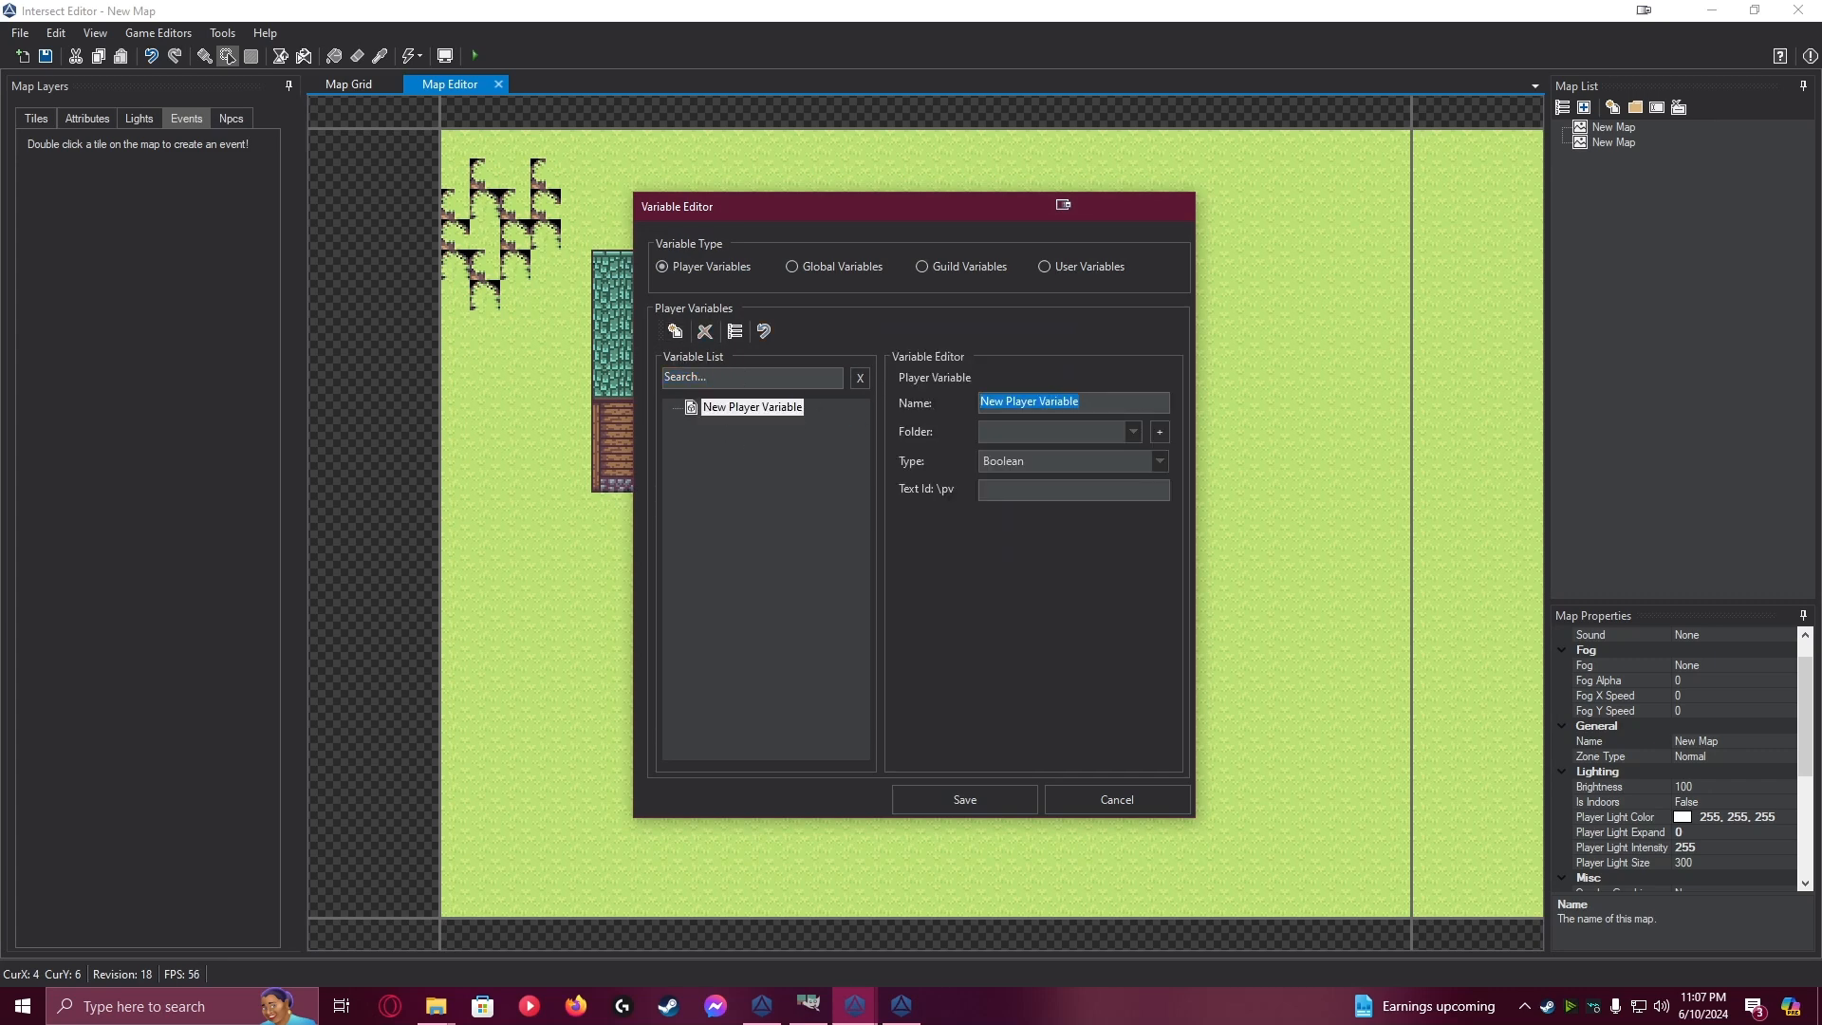
{"action": "type", "text": "Indor"}
{"action": "key", "text": "BackSpace"}
{"action": "type", "text": "or"}
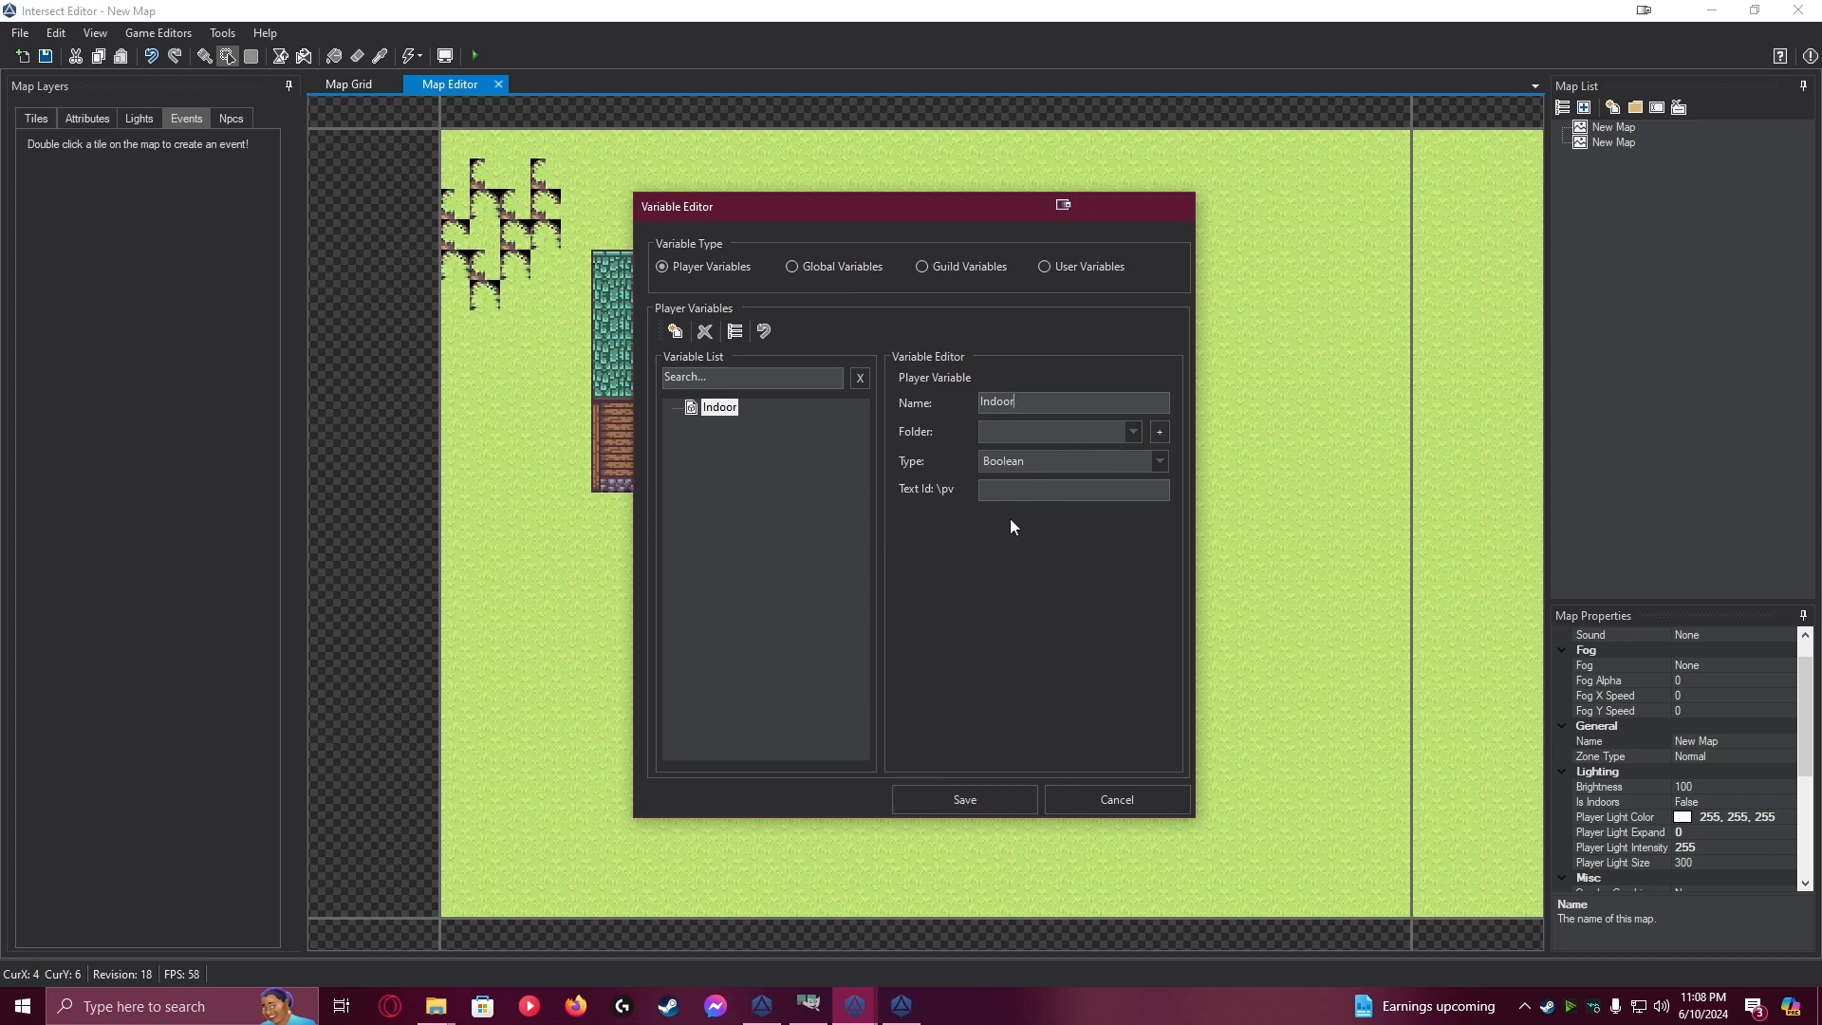
{"action": "left_click", "coordinate": [987, 809]}
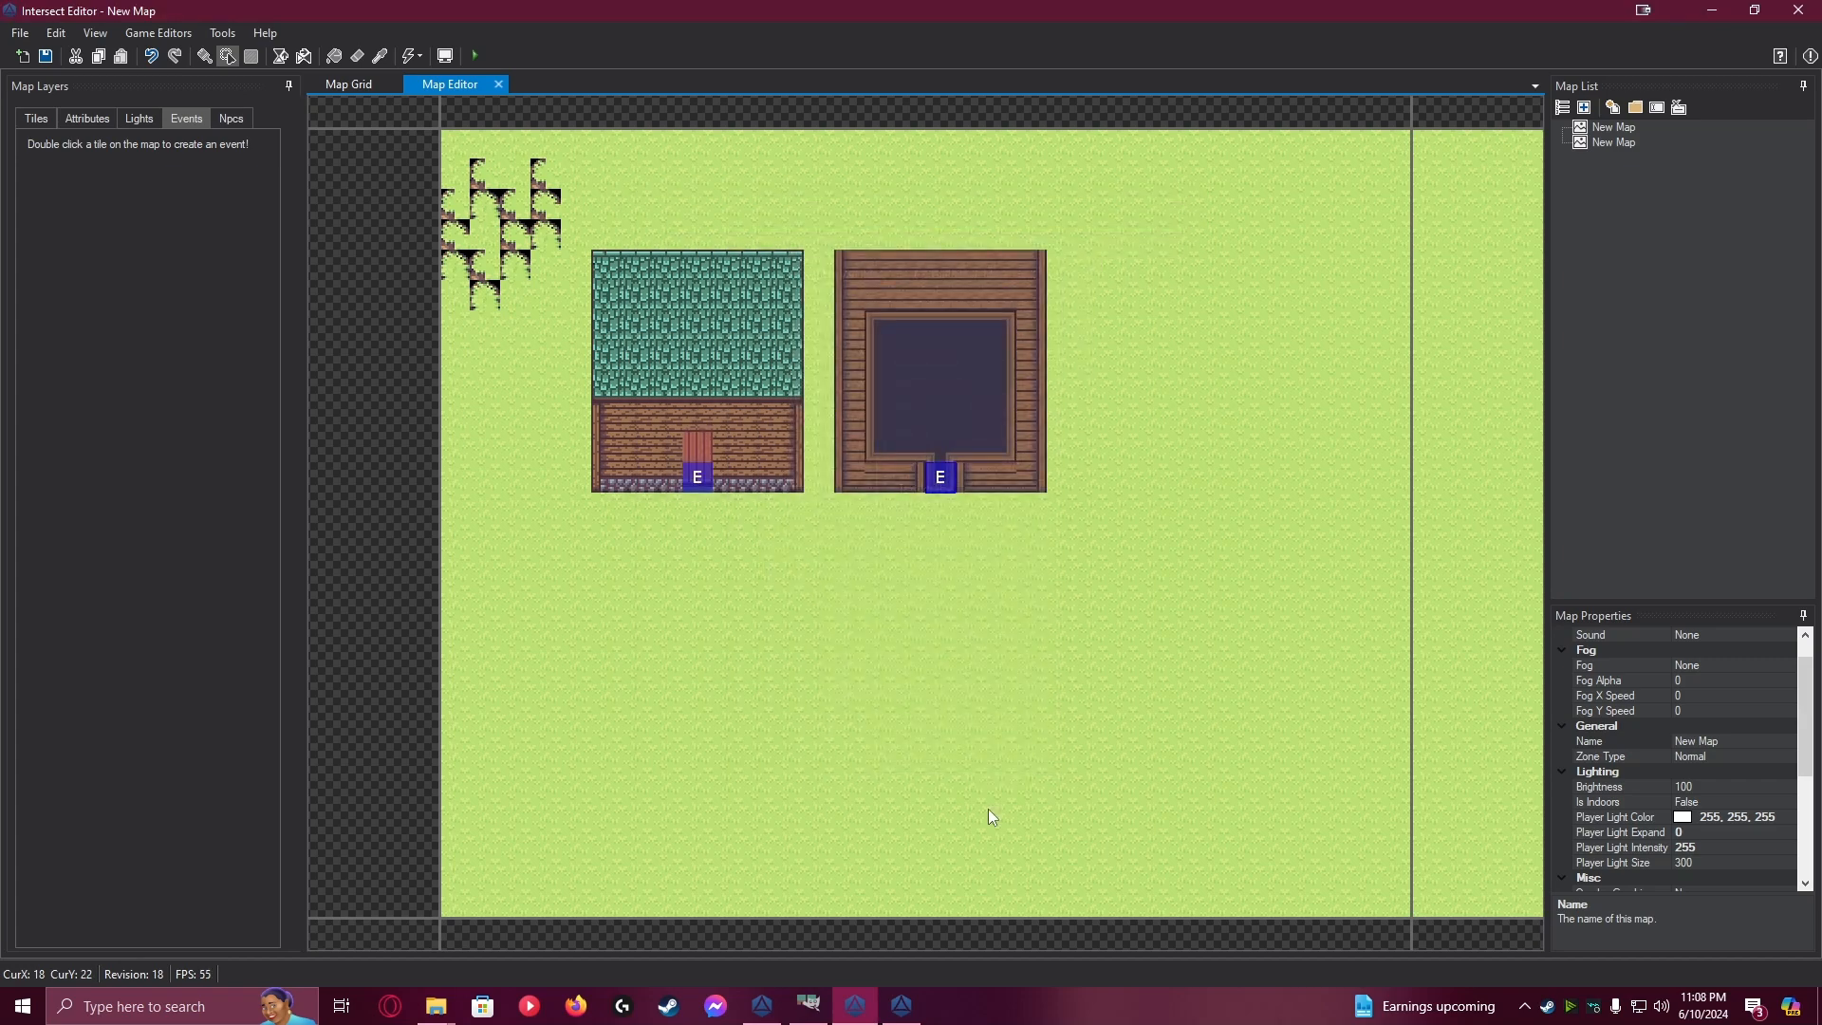
On page 1 of the second house's event, replace the self switch command with one setting player variable Indoor to True
{"action": "double_click", "coordinate": [942, 482]}
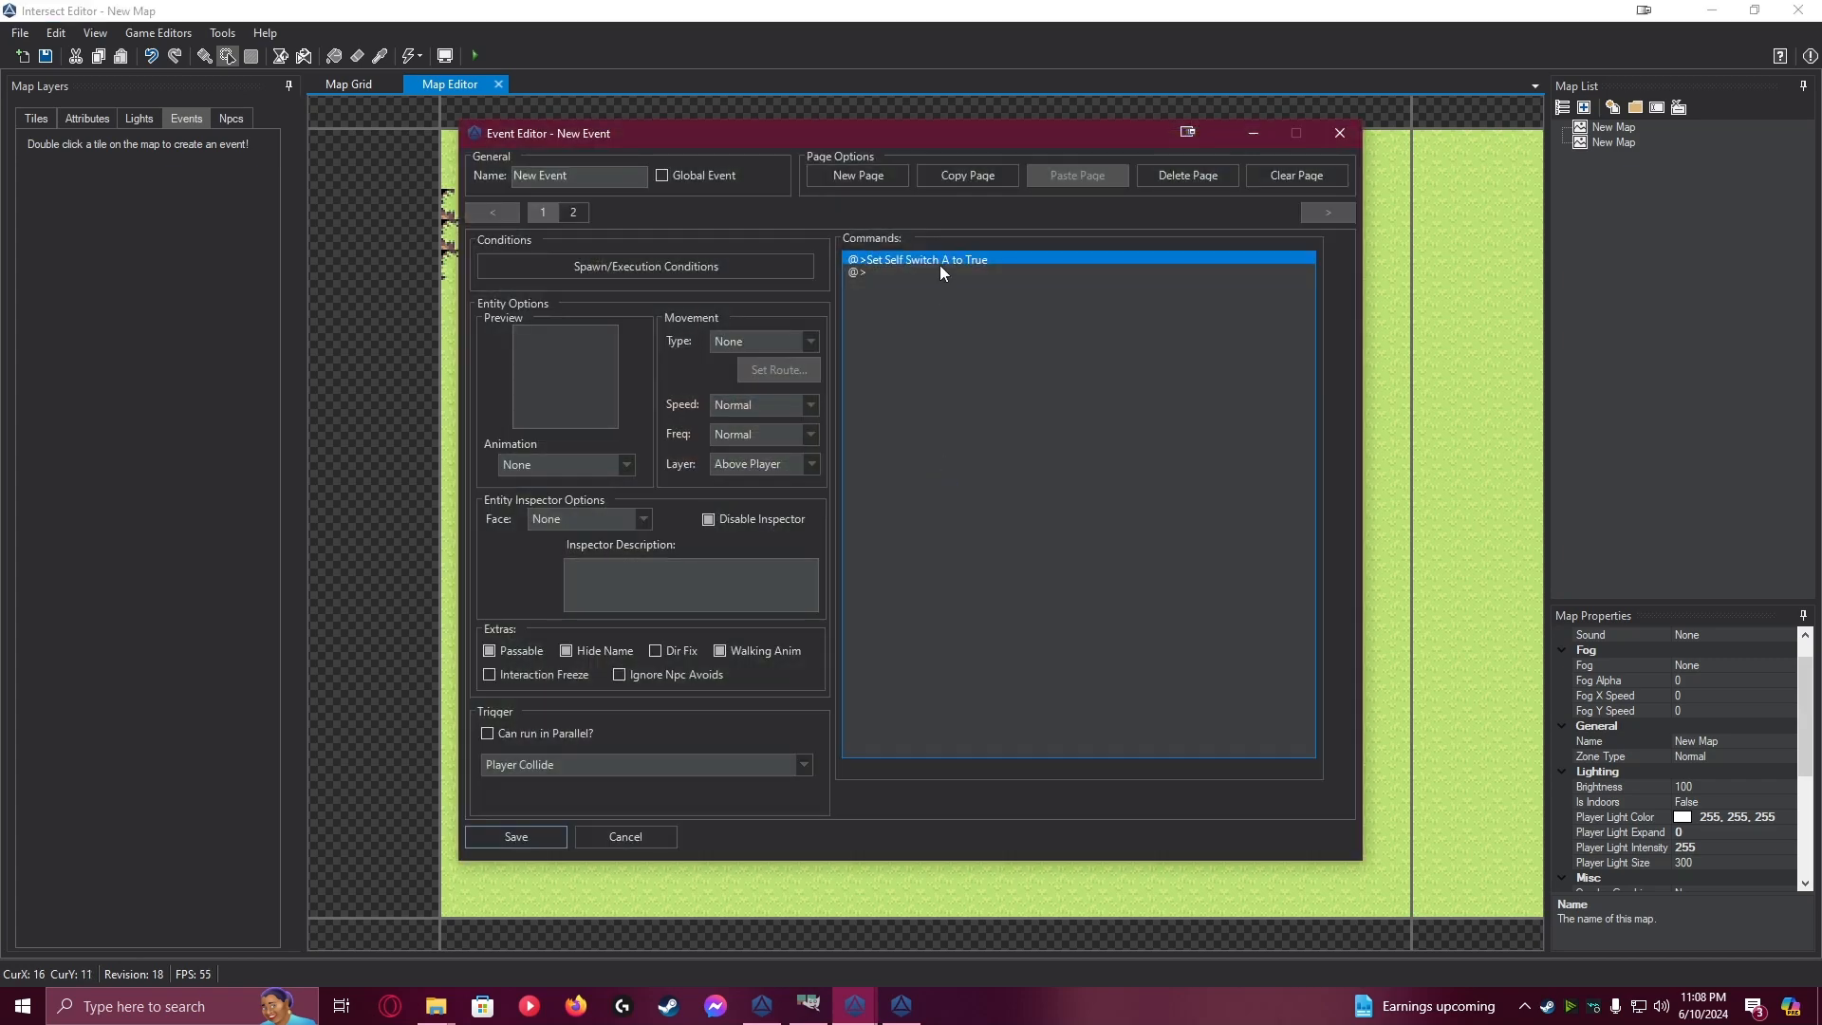
{"action": "double_click", "coordinate": [945, 261]}
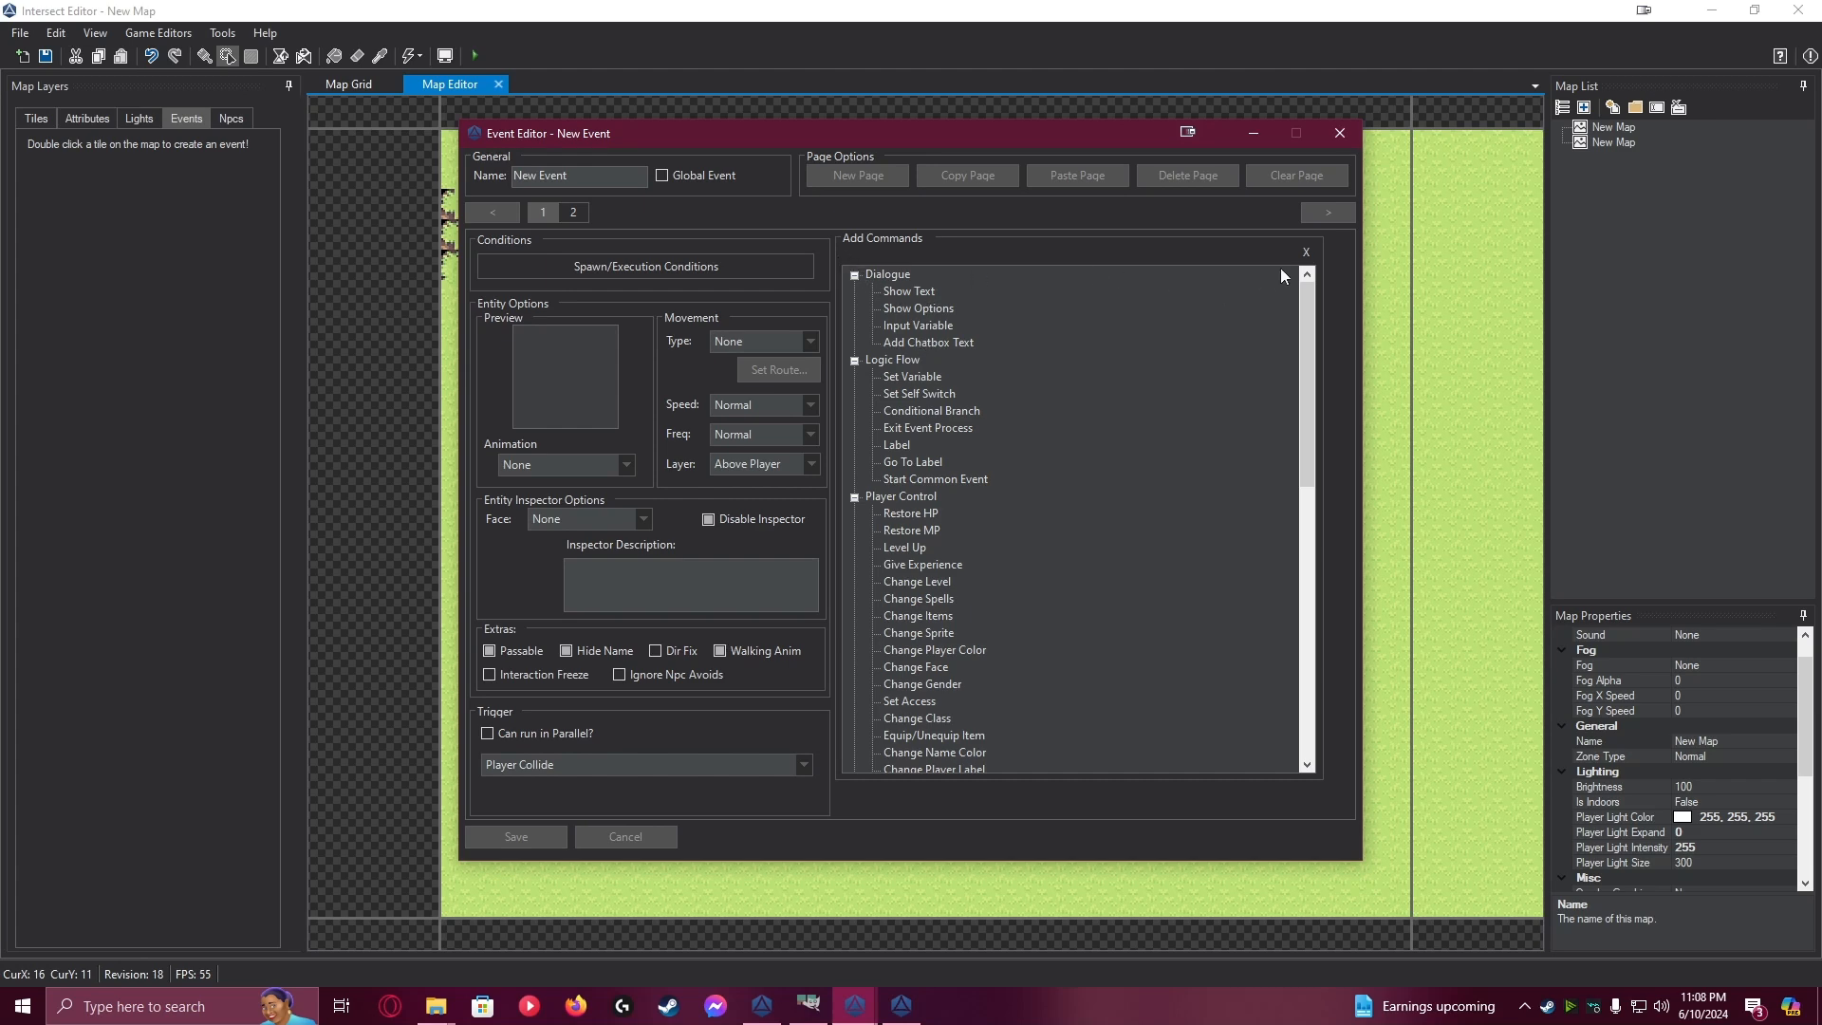
{"action": "left_click", "coordinate": [1306, 254]}
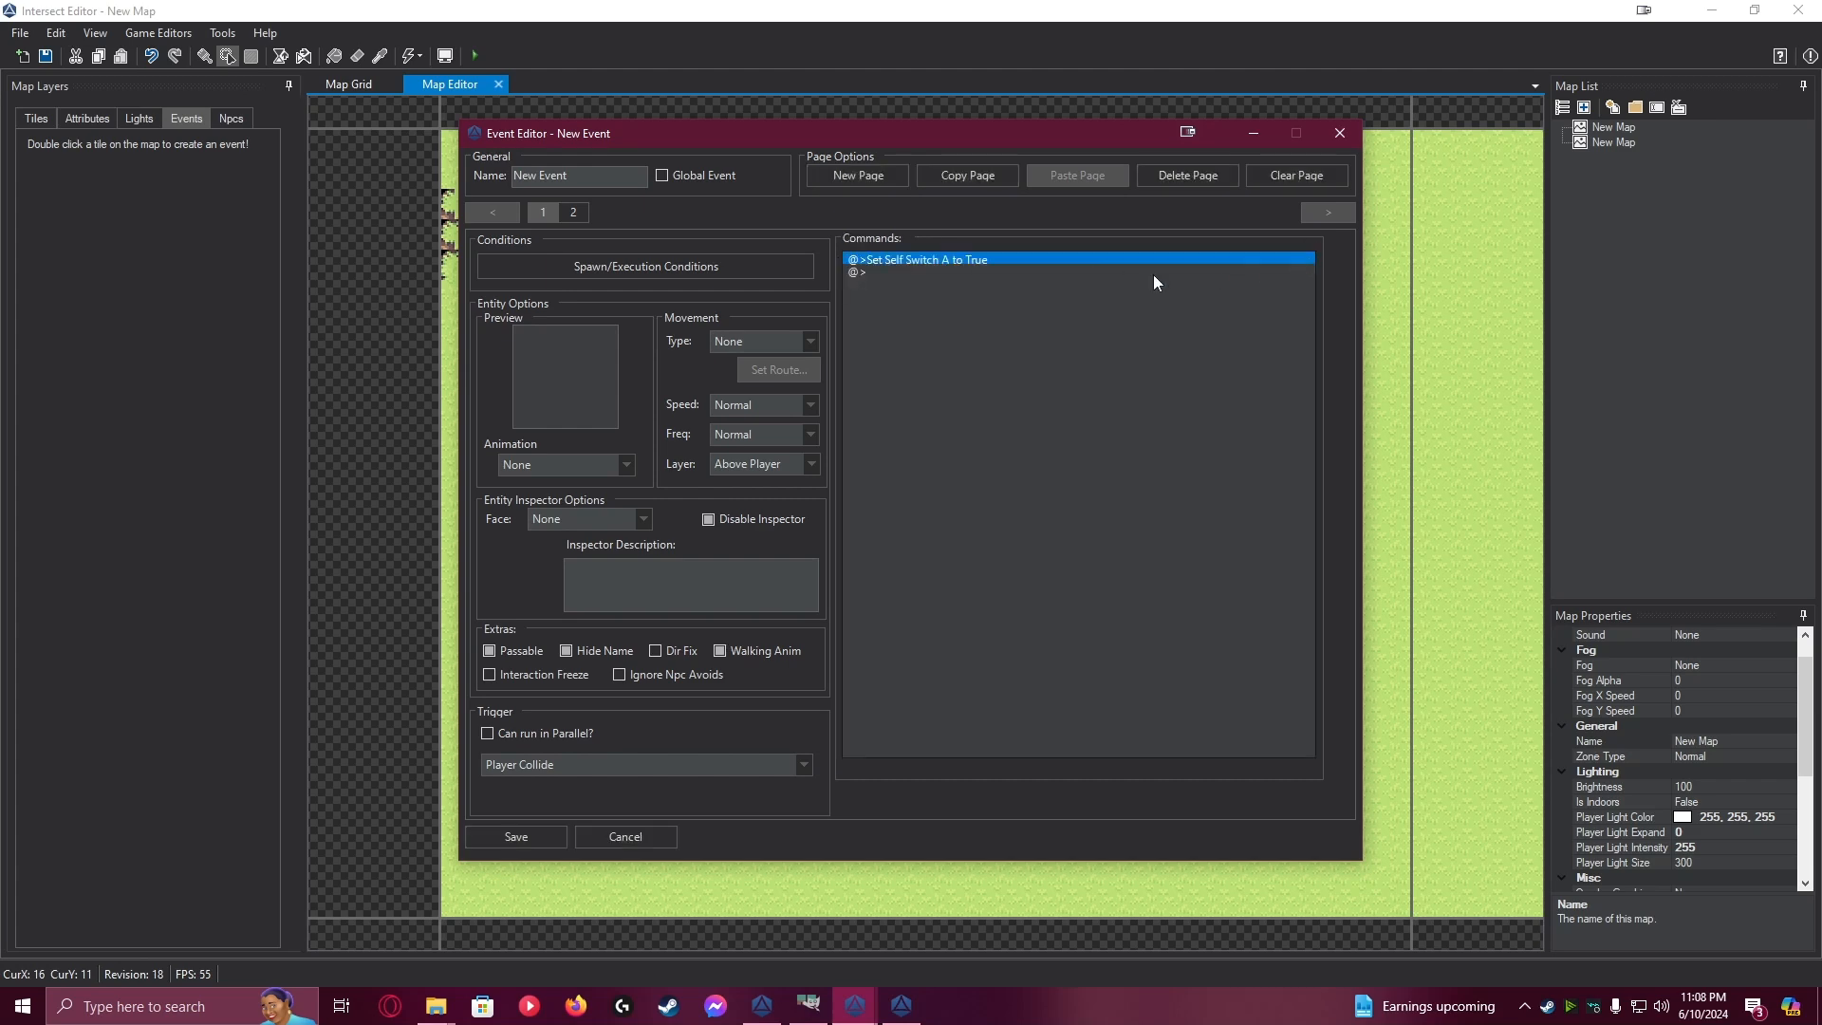
{"action": "key", "text": "Delete"}
{"action": "double_click", "coordinate": [943, 258]}
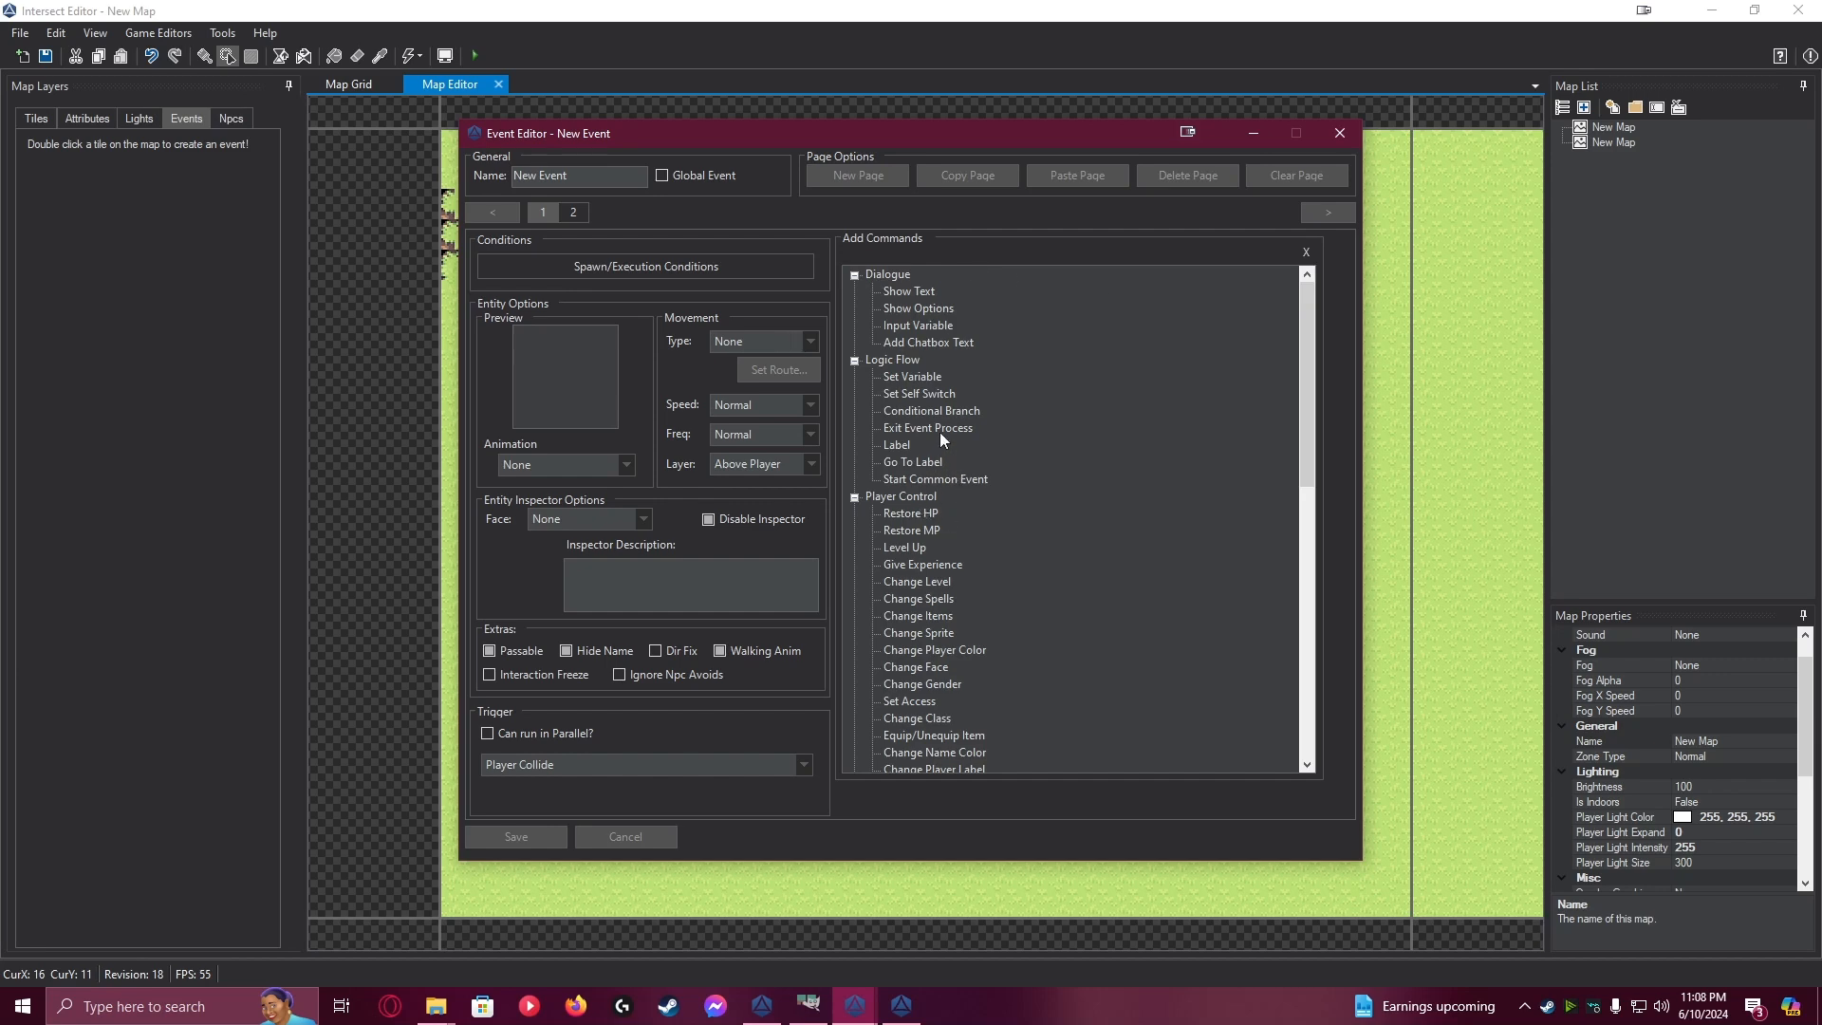
{"action": "double_click", "coordinate": [930, 376]}
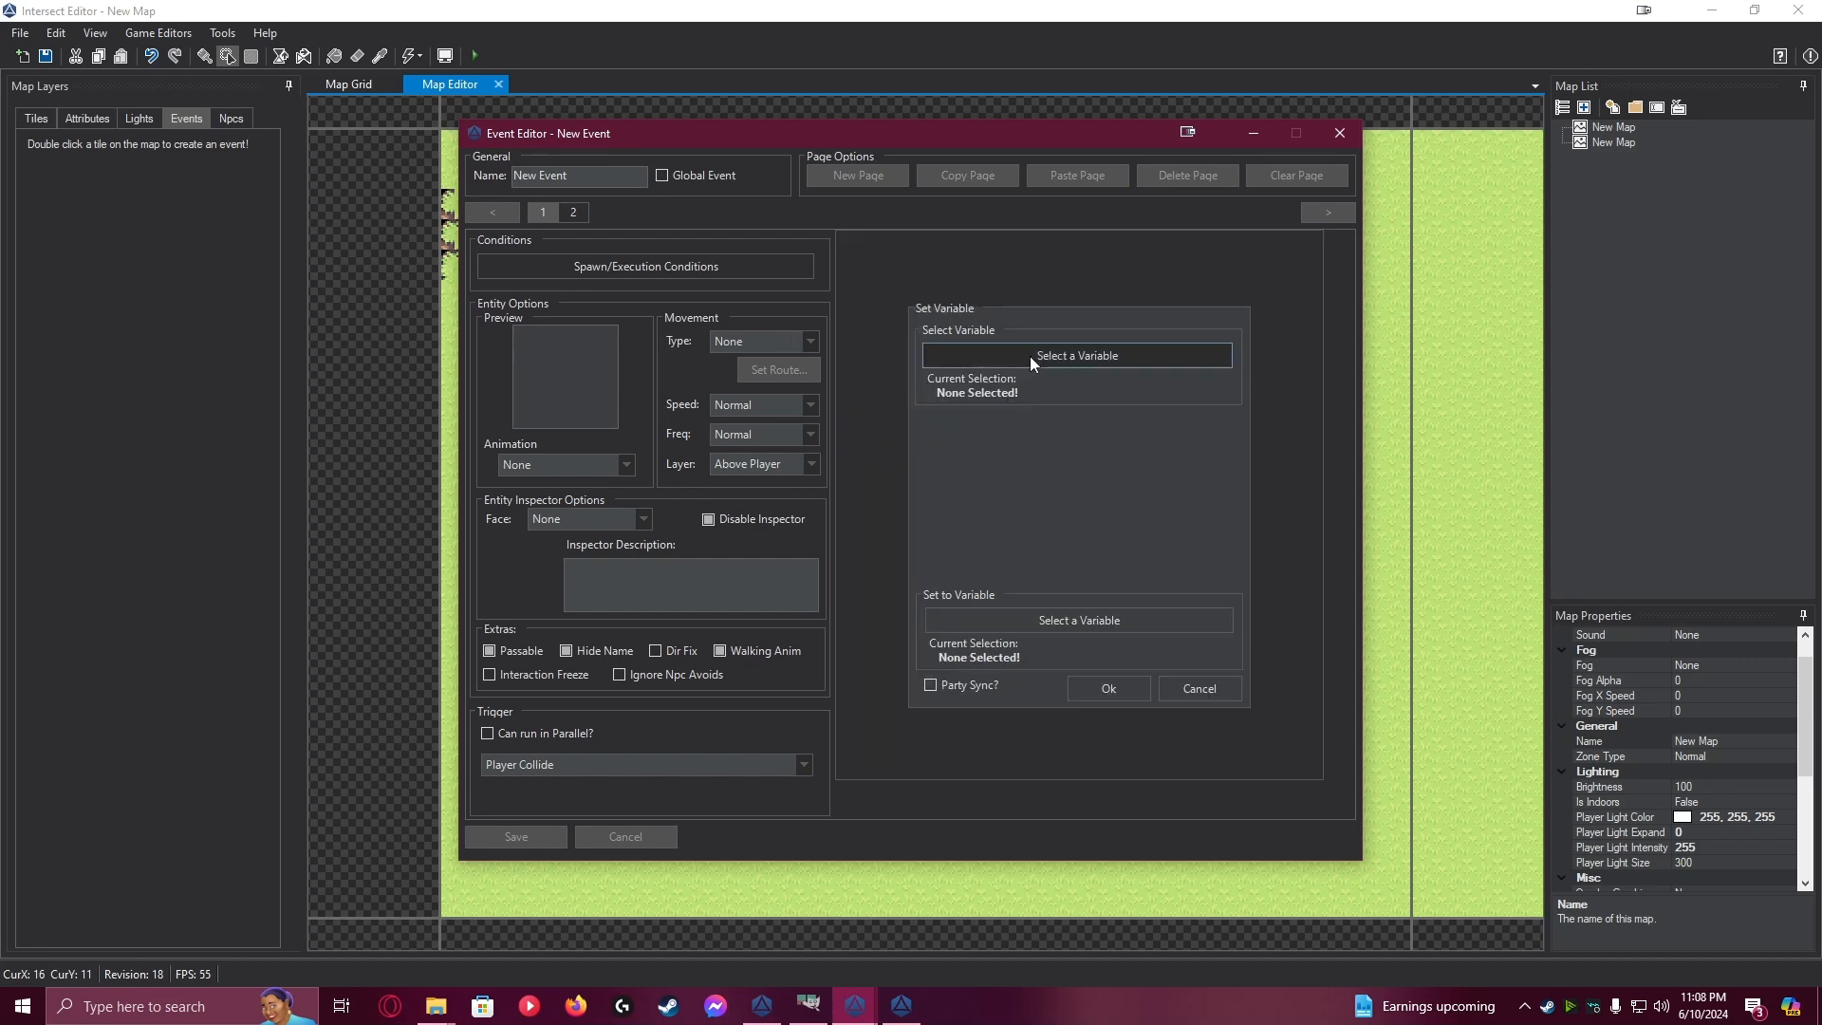
{"action": "left_click", "coordinate": [1032, 359]}
{"action": "left_click", "coordinate": [879, 520]}
{"action": "left_click", "coordinate": [864, 539]}
{"action": "left_click", "coordinate": [892, 594]}
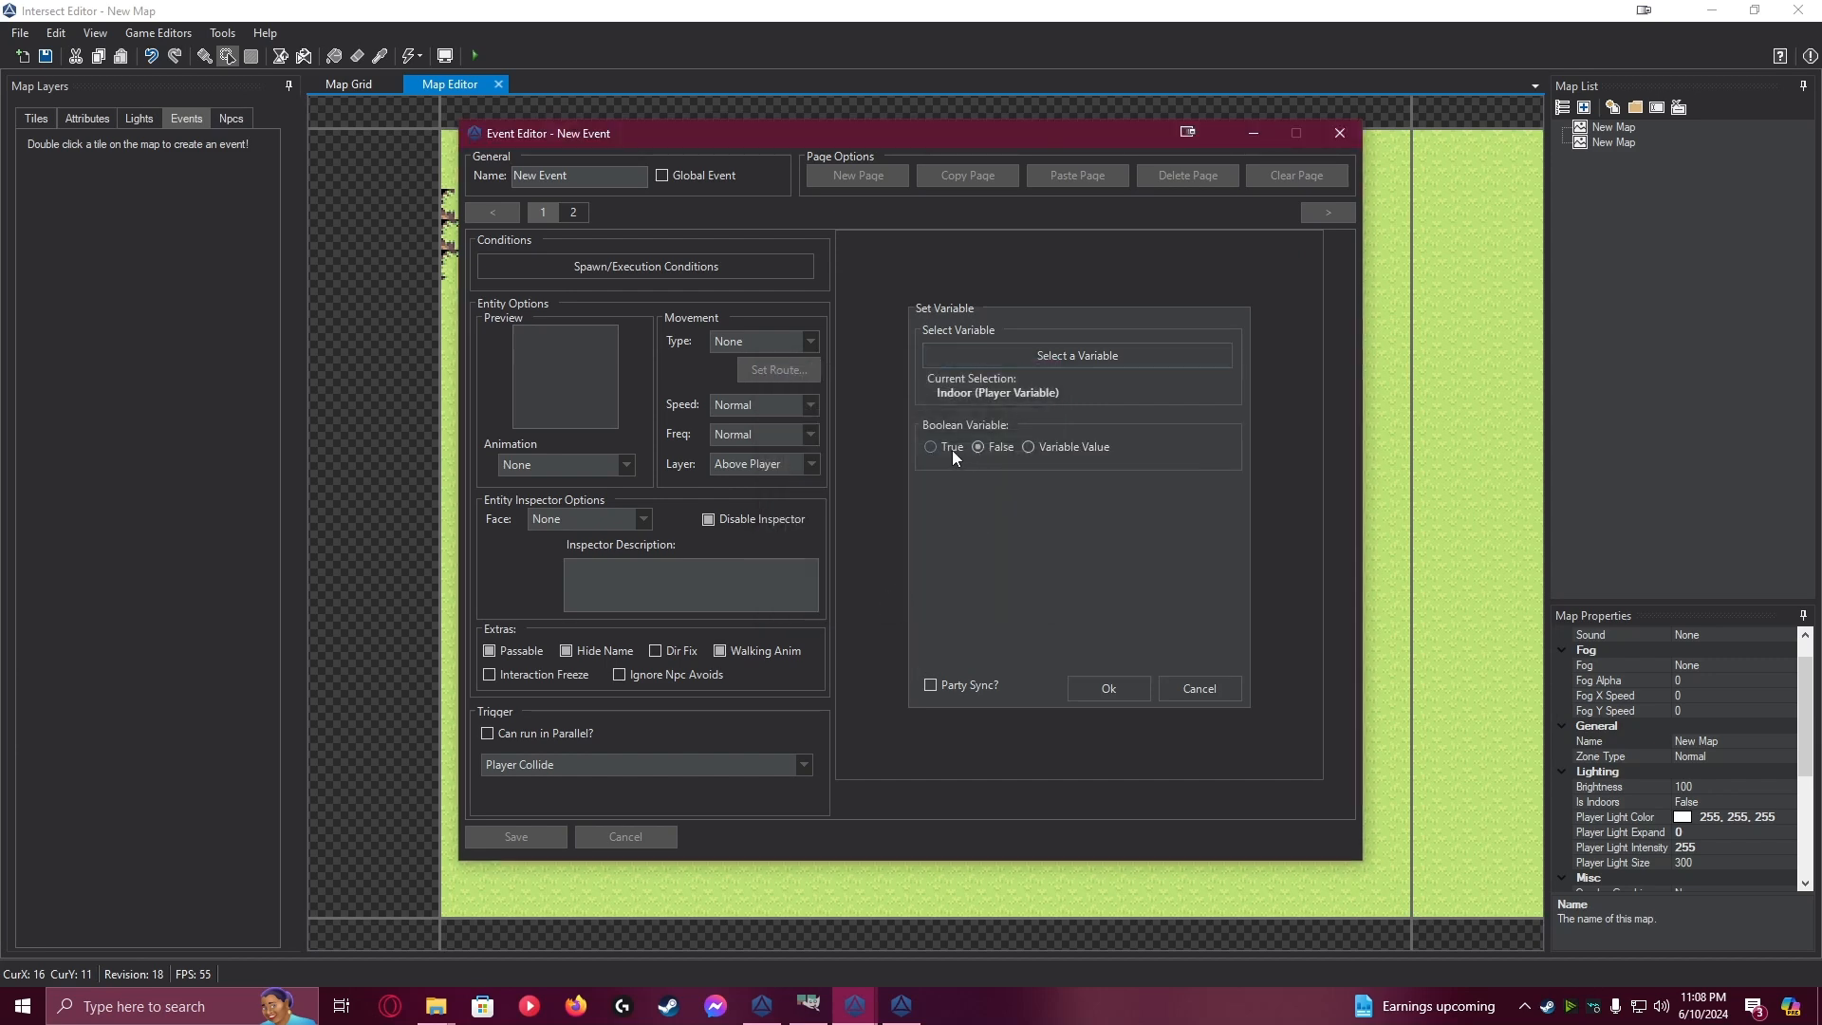
{"action": "left_click", "coordinate": [1109, 687]}
Copy the Indoor variable command onto page 2 in place of its existing command, and set its value to False
{"action": "left_click", "coordinate": [571, 213]}
{"action": "left_click", "coordinate": [544, 212]}
{"action": "right_click", "coordinate": [976, 261]}
{"action": "left_click", "coordinate": [1013, 330]}
{"action": "left_click", "coordinate": [574, 213]}
{"action": "key", "text": "Delete"}
{"action": "right_click", "coordinate": [970, 253]}
{"action": "left_click", "coordinate": [1038, 345]}
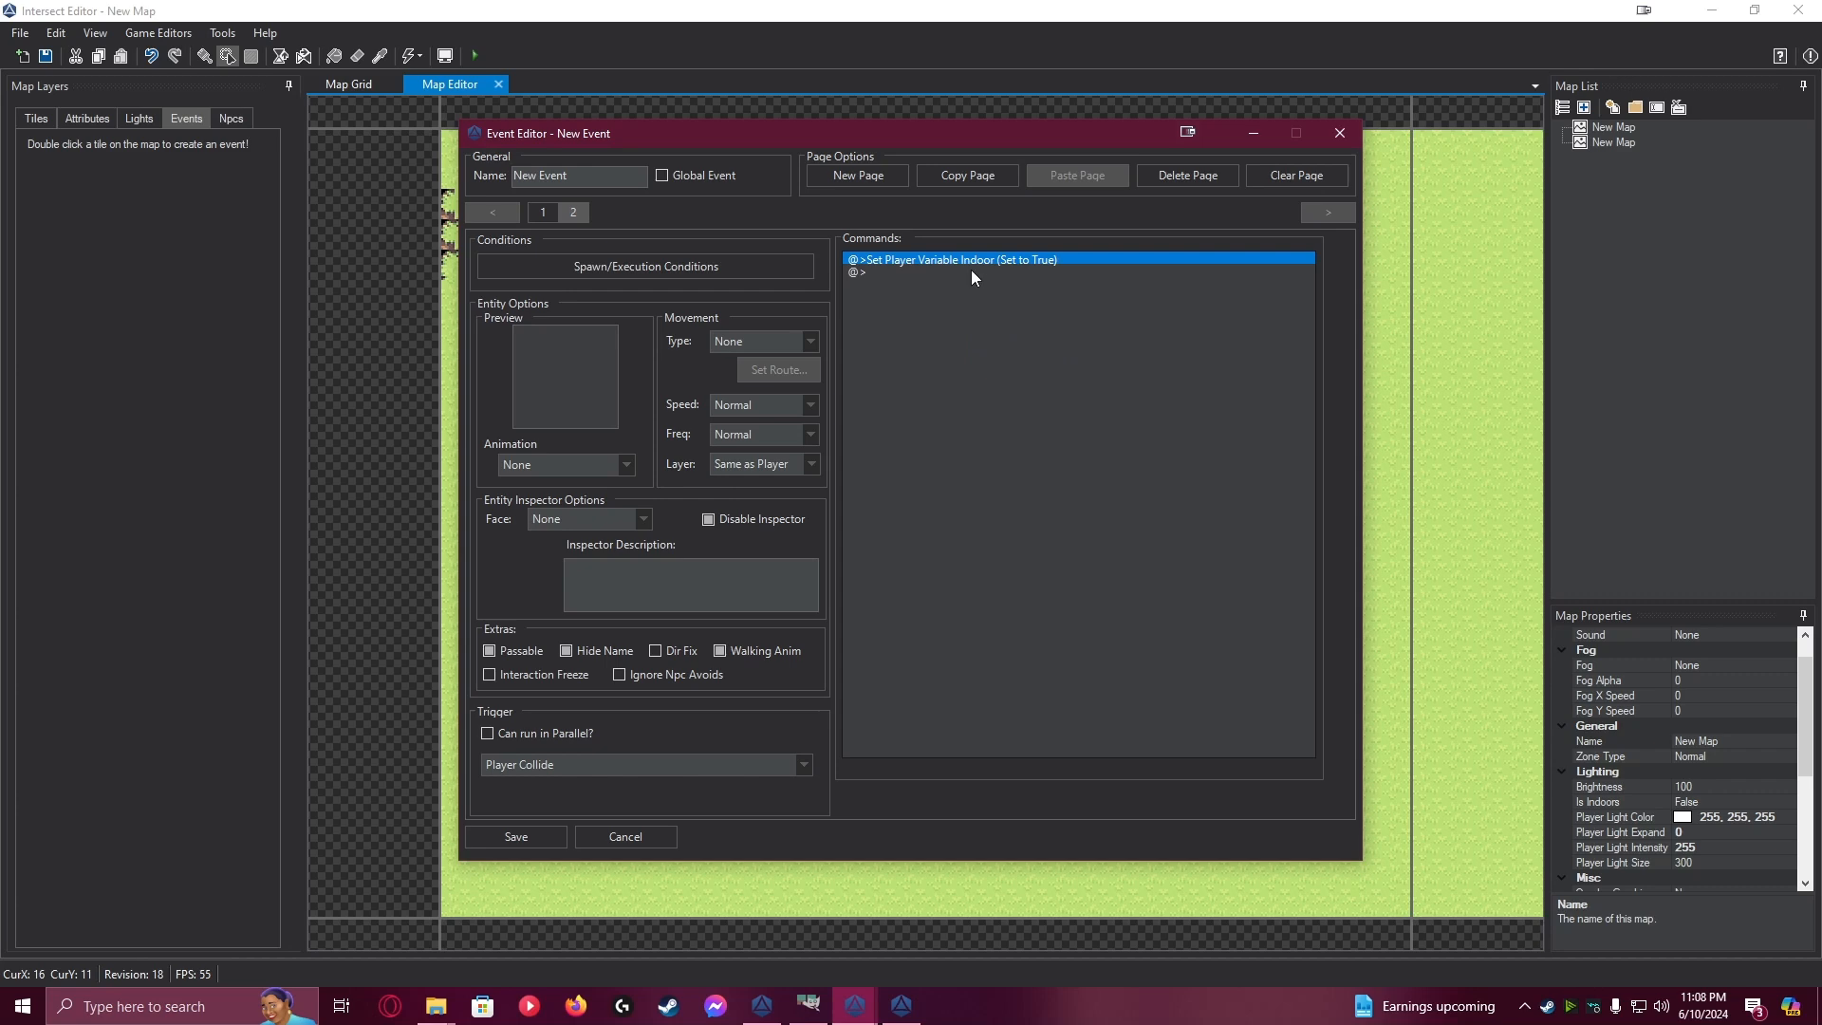
{"action": "double_click", "coordinate": [976, 261]}
{"action": "left_click", "coordinate": [1305, 251]}
{"action": "right_click", "coordinate": [1025, 252]}
{"action": "left_click", "coordinate": [1106, 285]}
{"action": "left_click", "coordinate": [979, 445]}
{"action": "left_click", "coordinate": [1131, 690]}
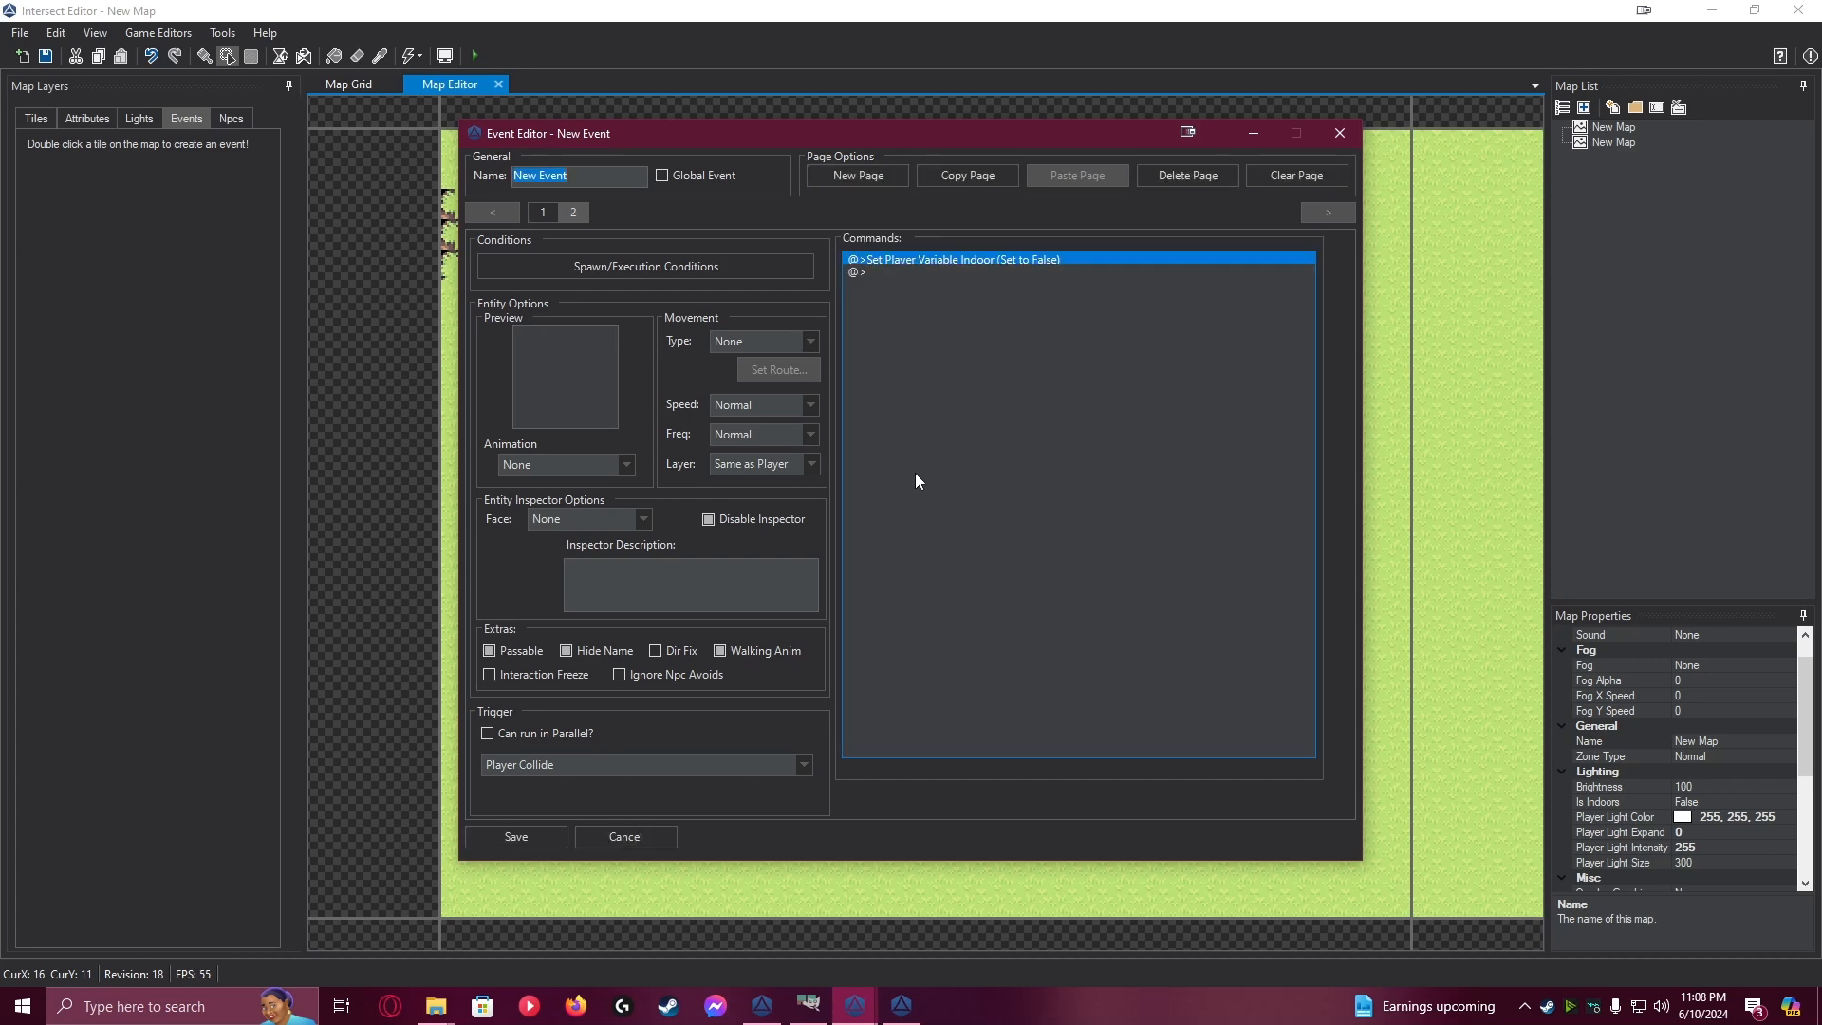
Replace page 2's self switch spawn condition with player variable Indoor equal to True, and save the conditions
{"action": "left_click", "coordinate": [644, 266]}
{"action": "left_click", "coordinate": [578, 406]}
{"action": "left_click", "coordinate": [1000, 408]}
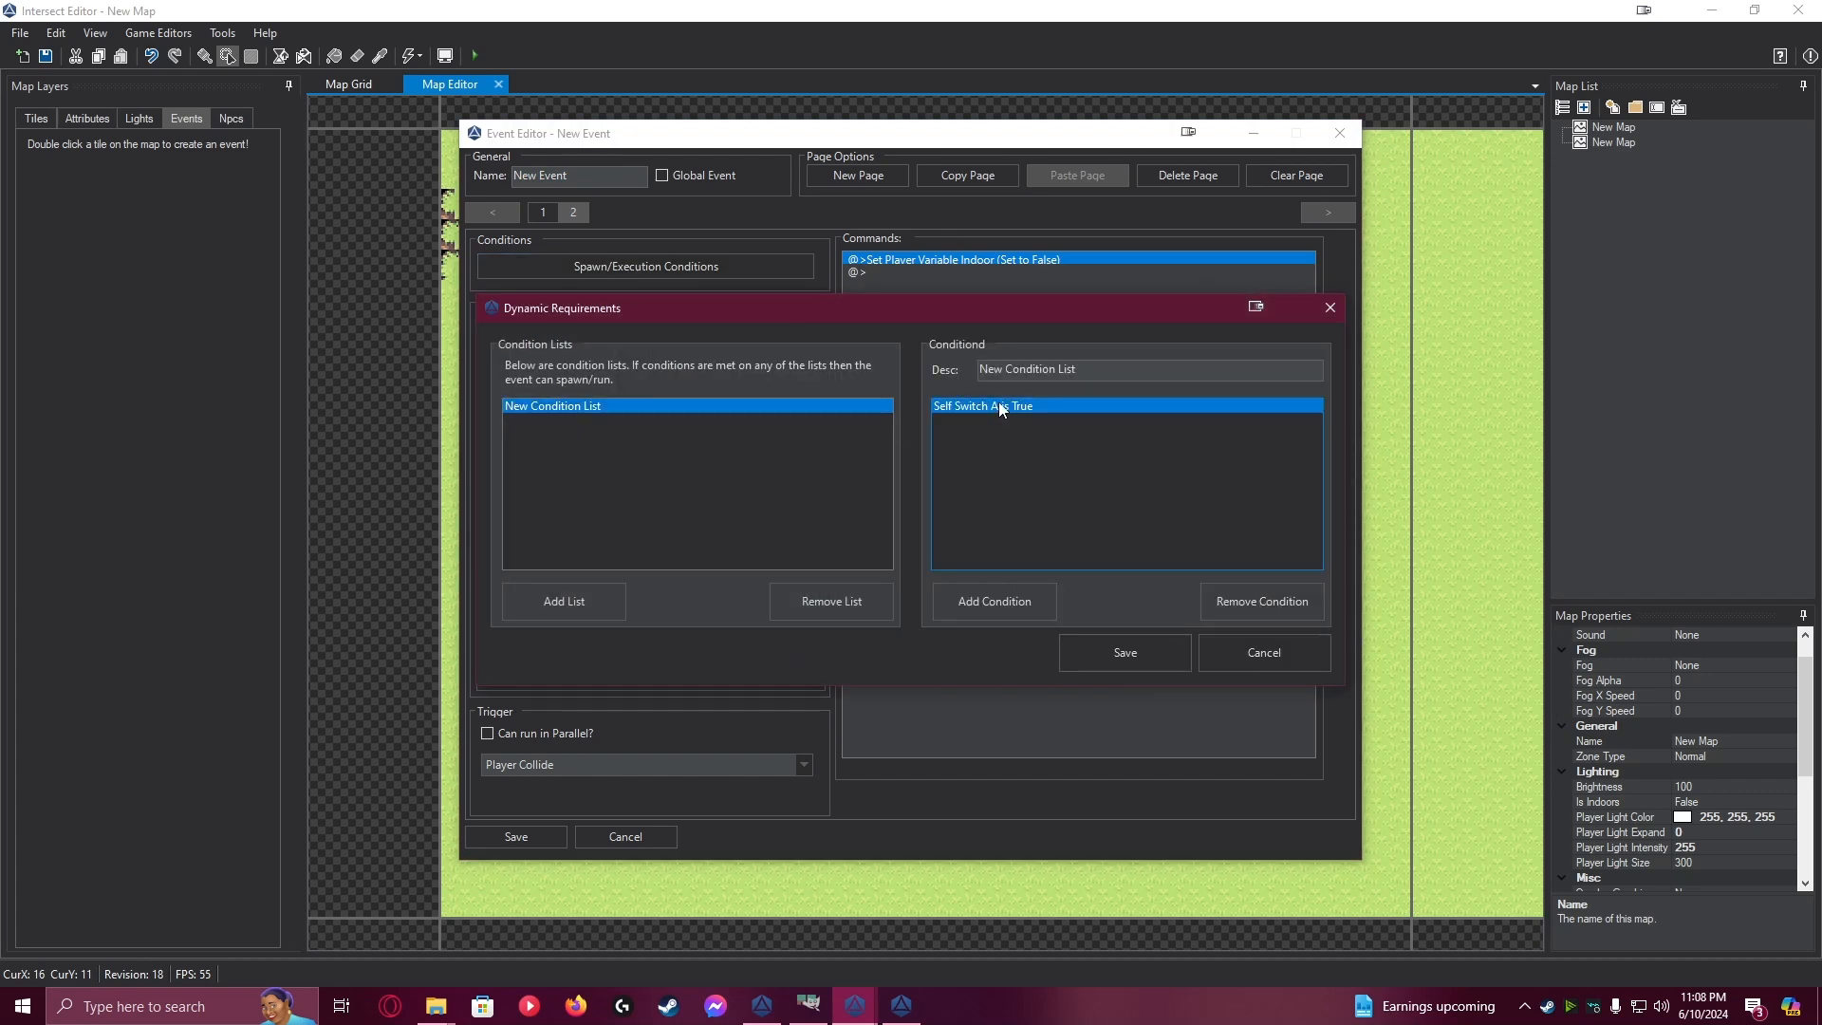
{"action": "left_click", "coordinate": [1251, 594]}
{"action": "left_click", "coordinate": [1023, 612]}
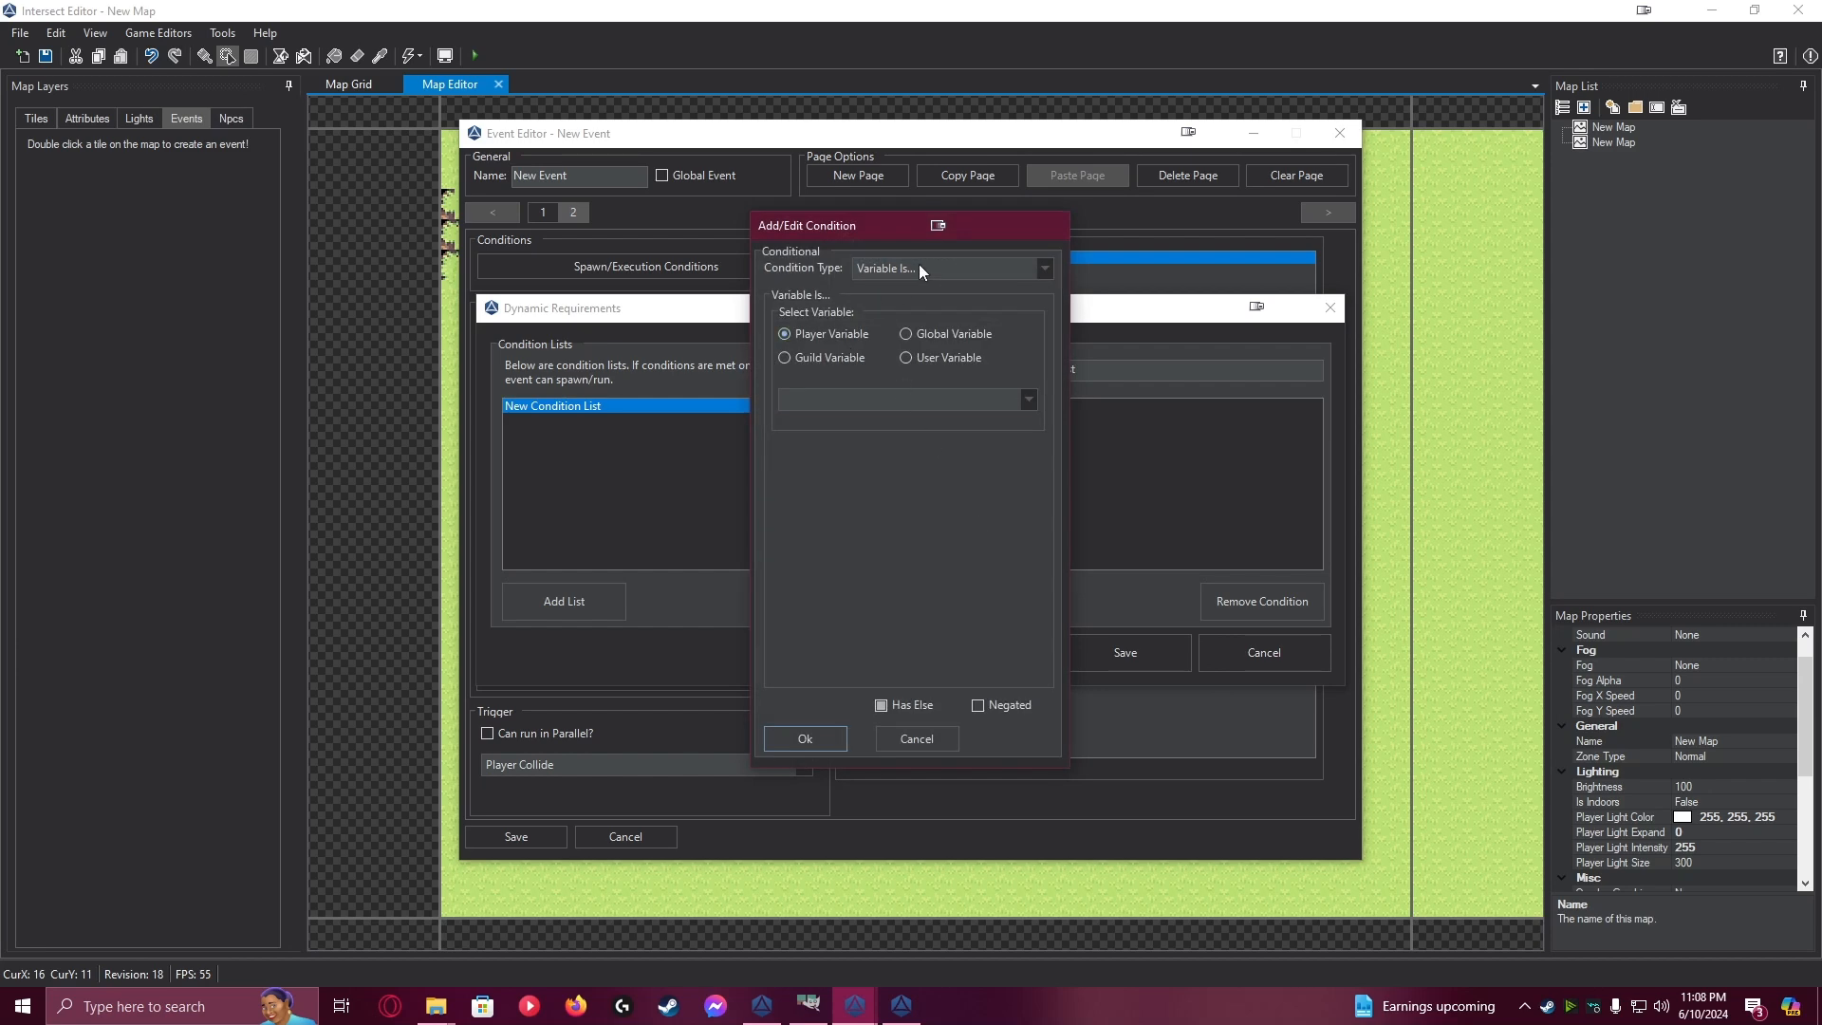
{"action": "left_click", "coordinate": [851, 394]}
{"action": "left_click", "coordinate": [851, 421]}
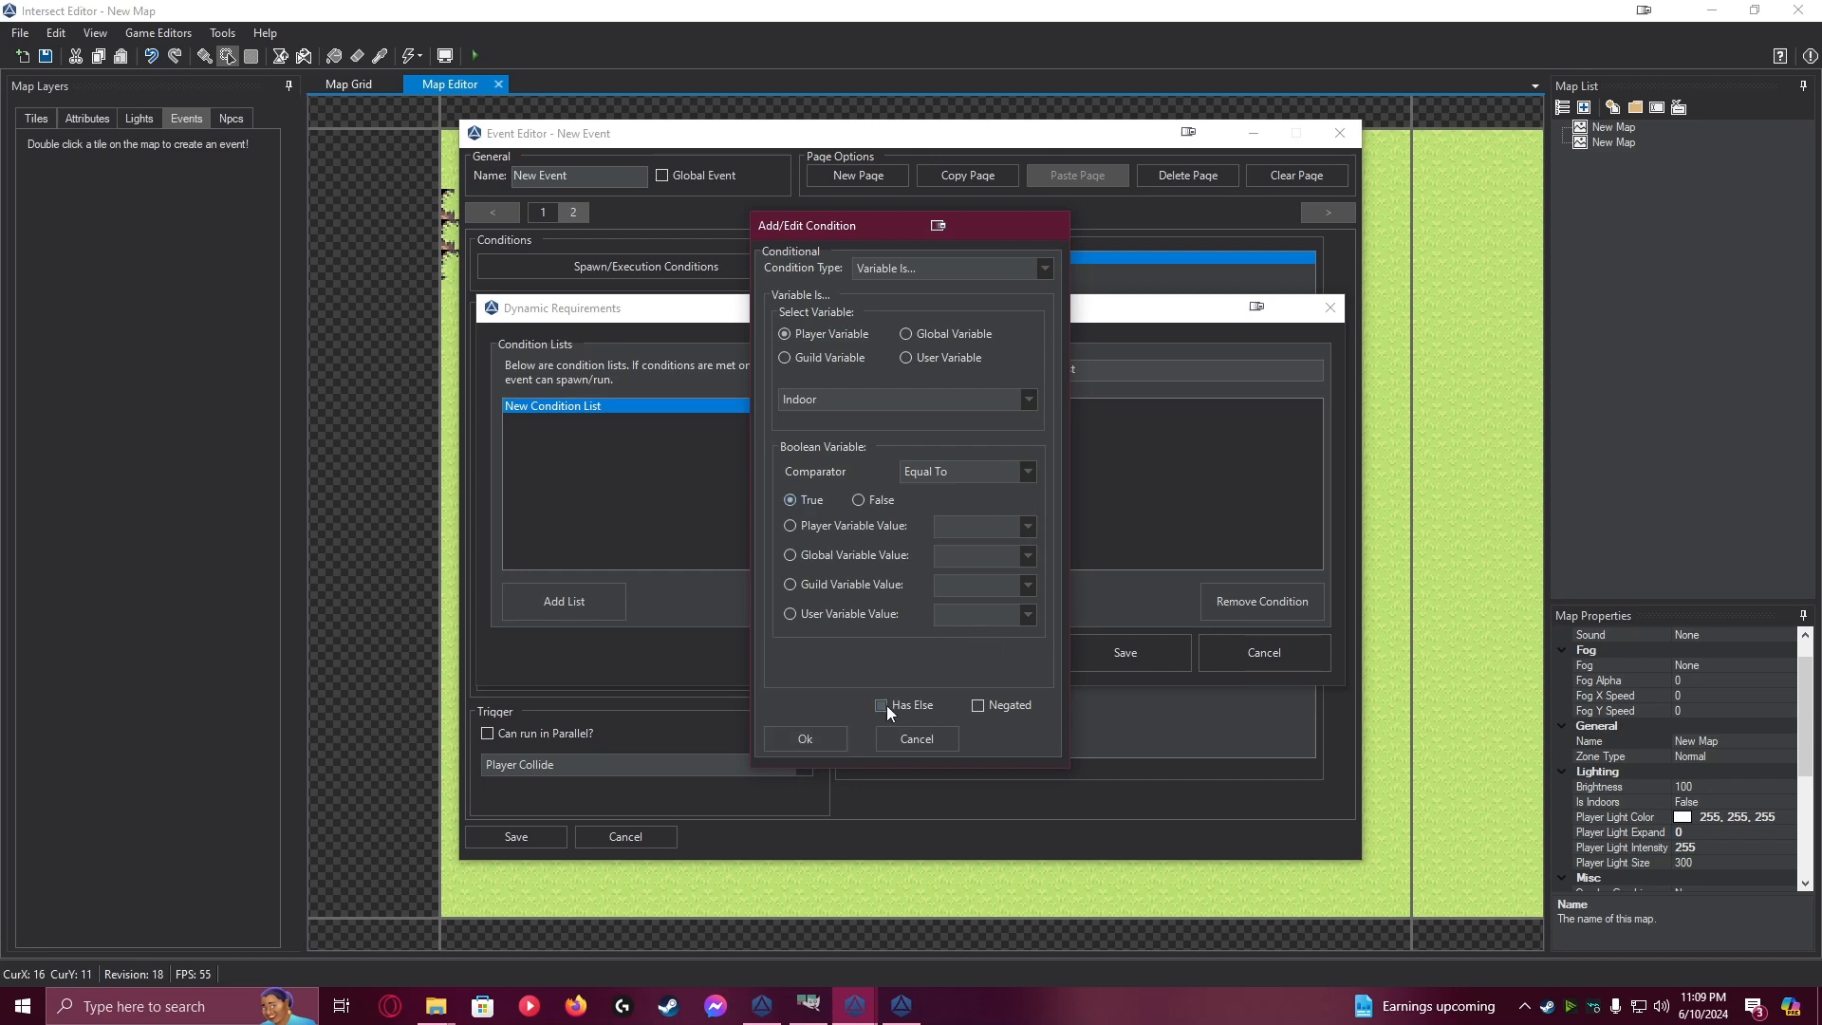
{"action": "left_click", "coordinate": [828, 736]}
{"action": "left_click", "coordinate": [1101, 651]}
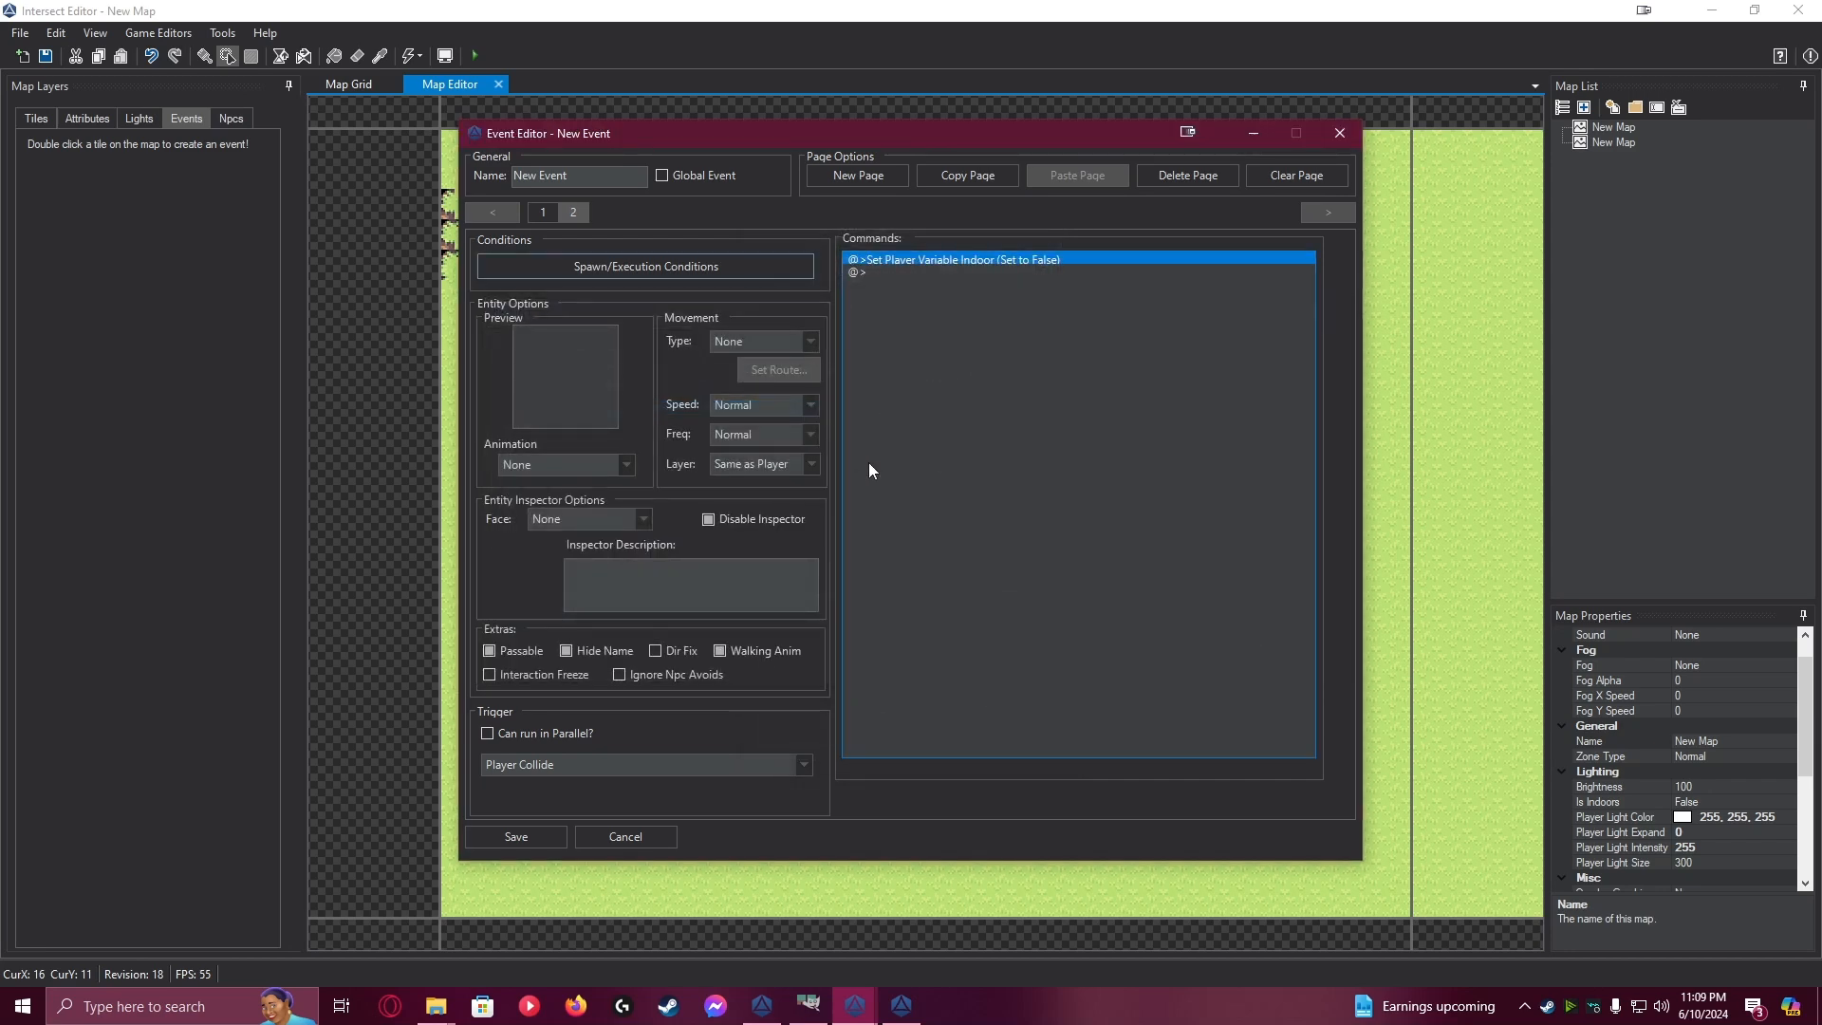
Review the commands on both event pages and the spawn condition of page 2
{"action": "left_click", "coordinate": [535, 220]}
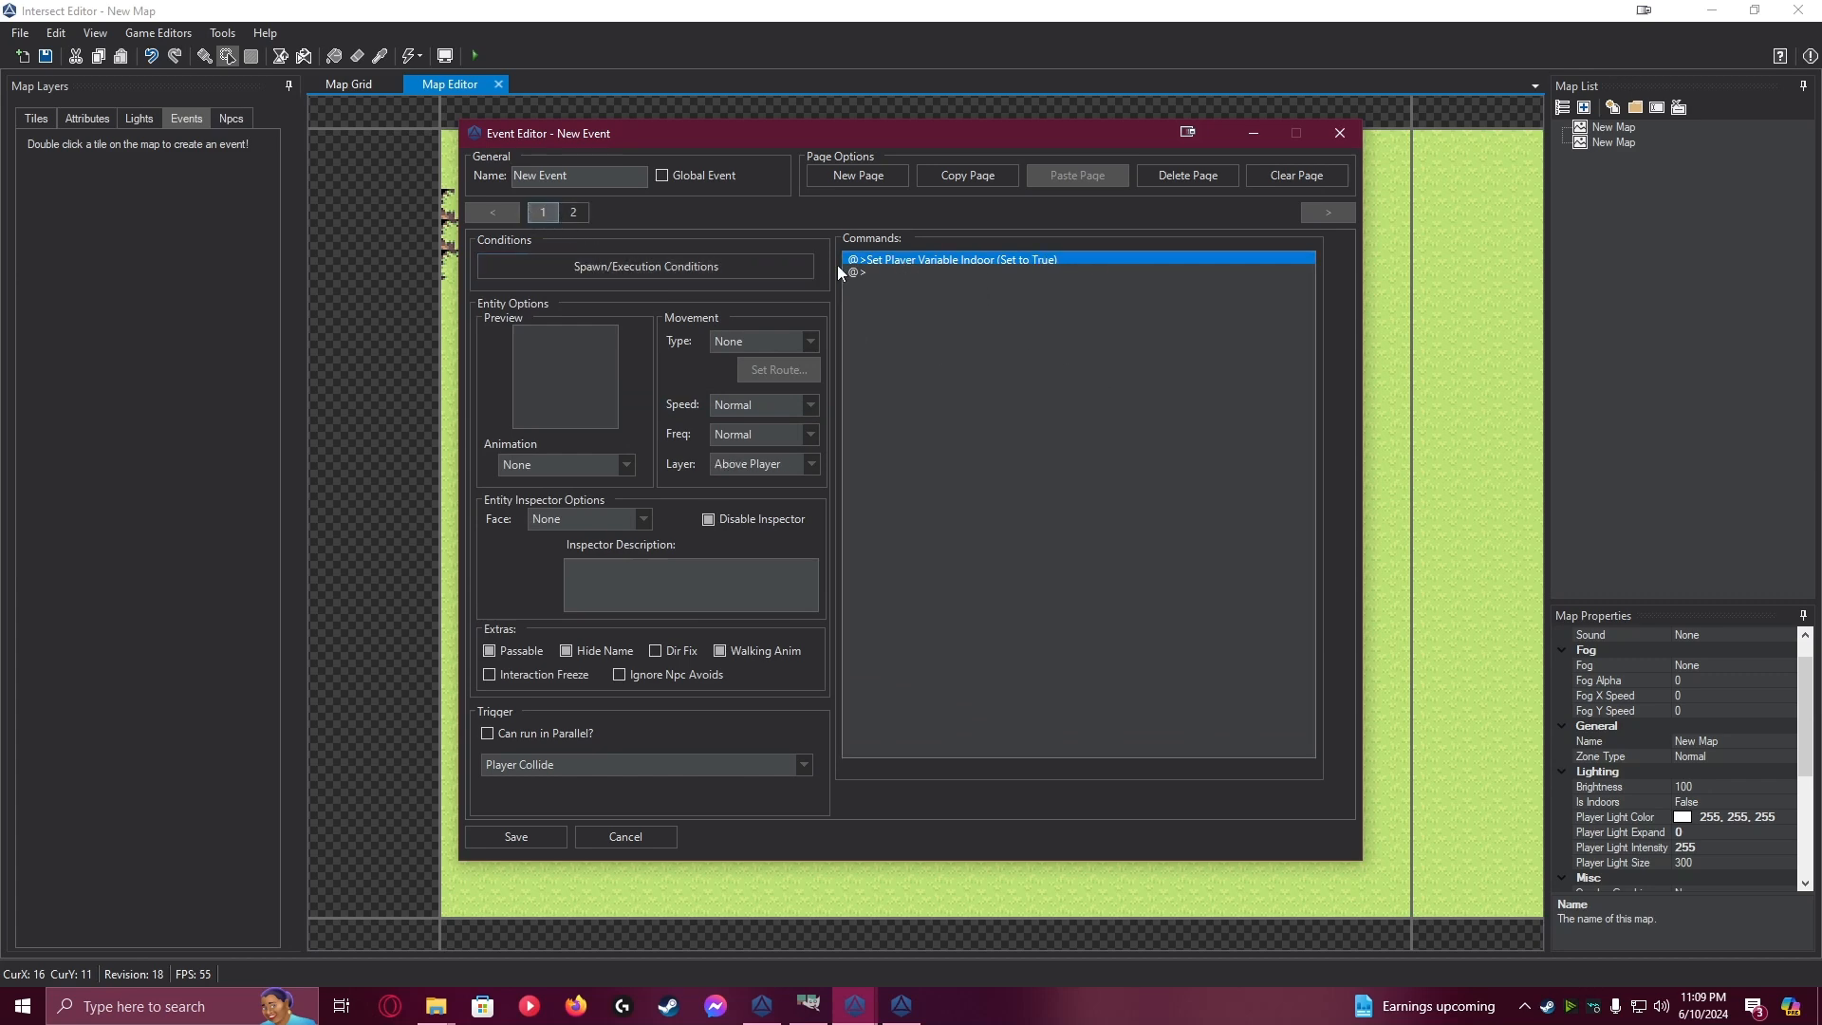
{"action": "left_click", "coordinate": [579, 221]}
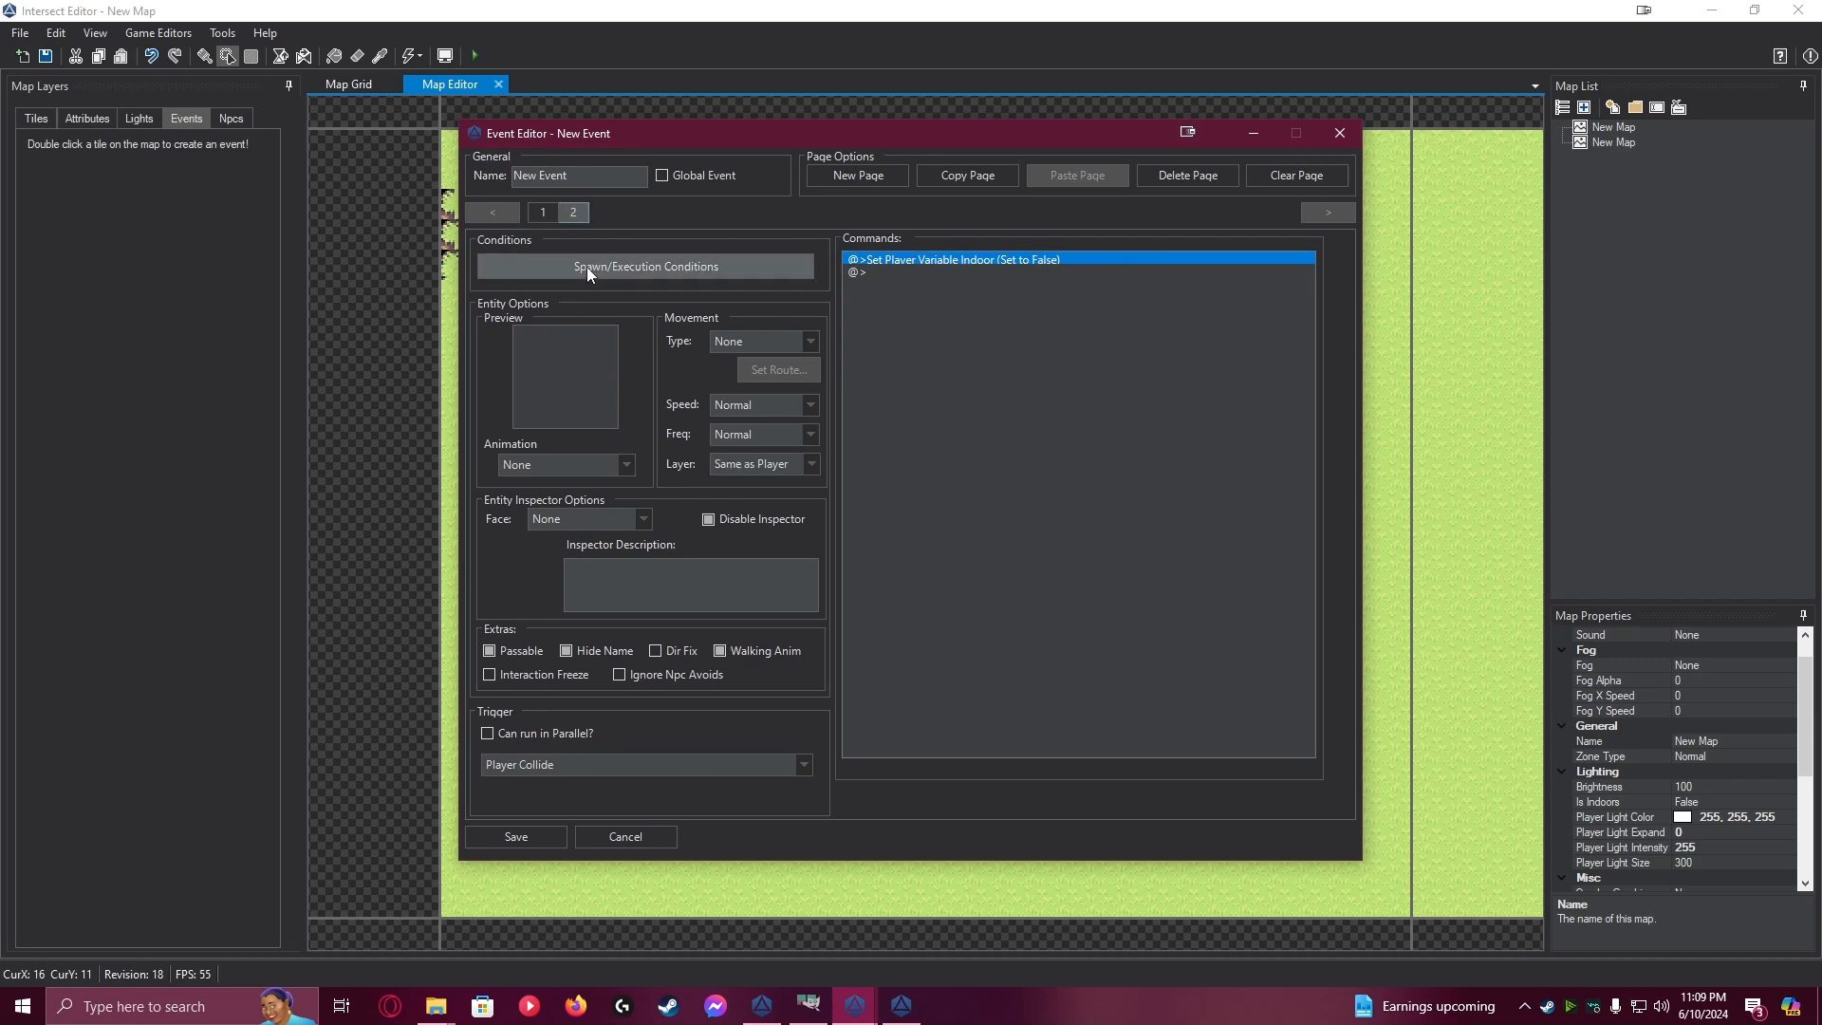
{"action": "left_click", "coordinate": [643, 268]}
{"action": "left_click", "coordinate": [569, 407]}
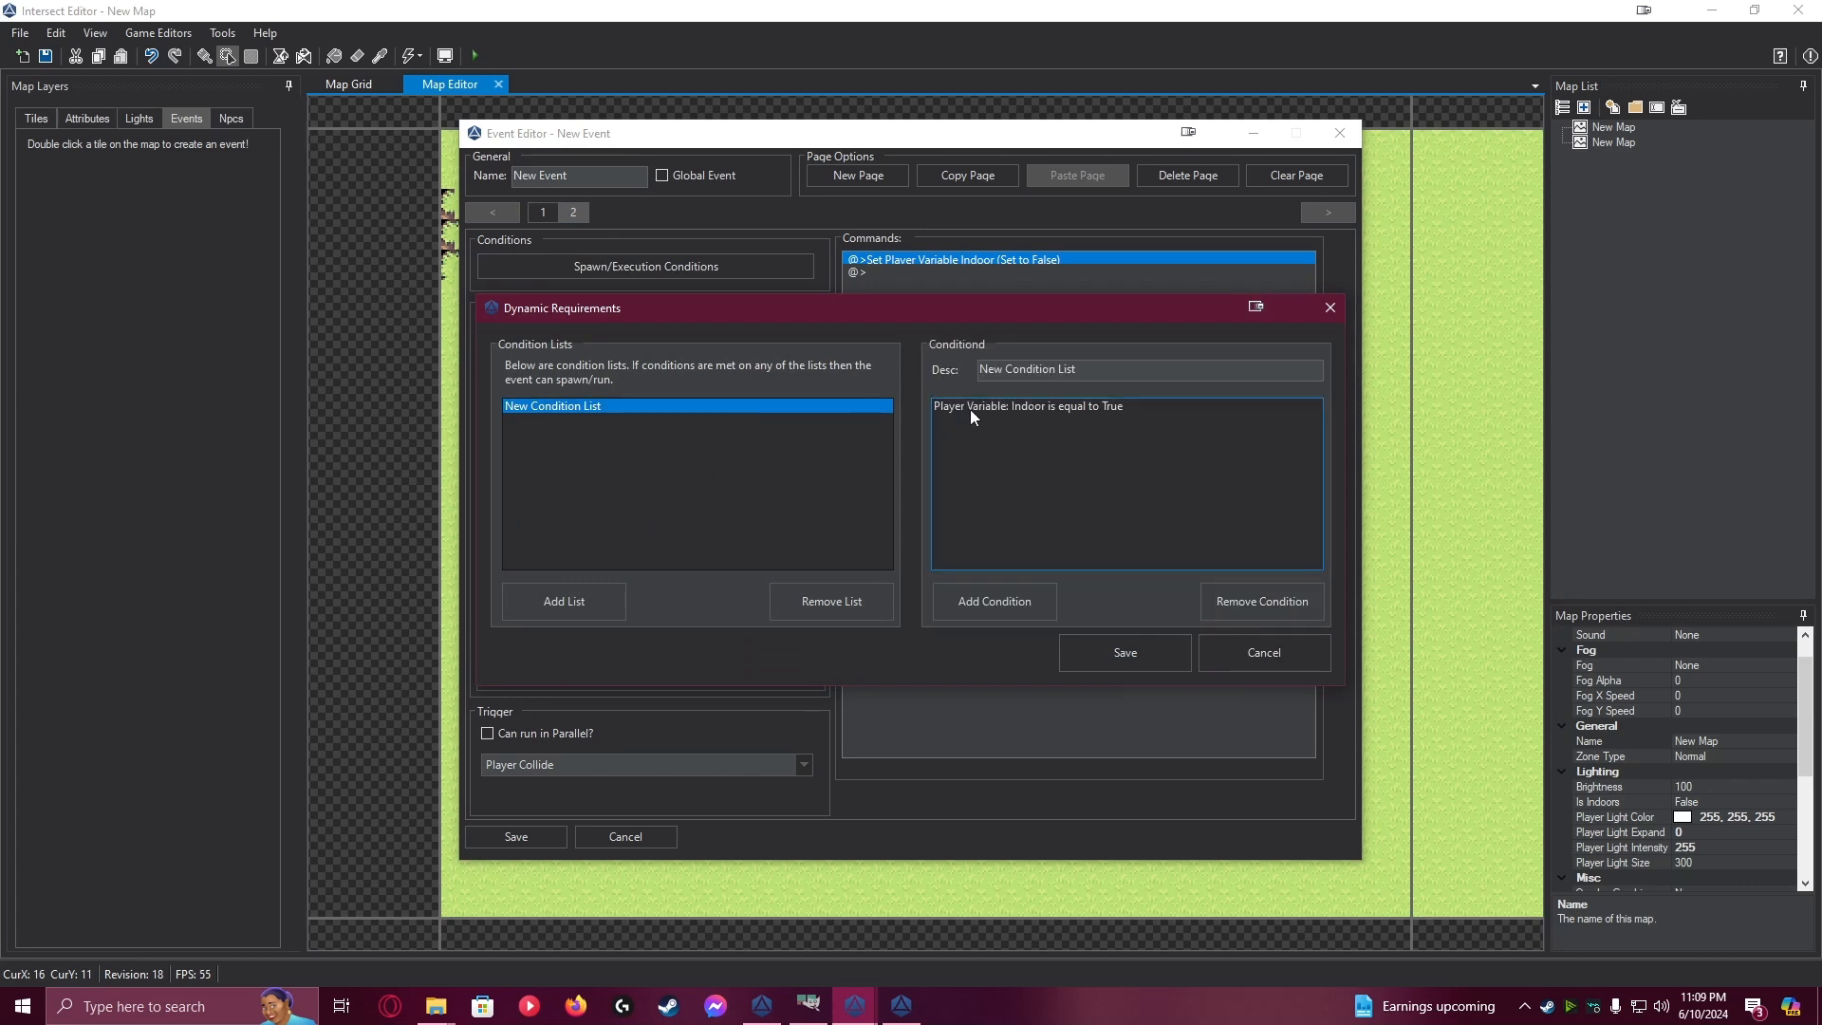
{"action": "left_click", "coordinate": [1281, 664]}
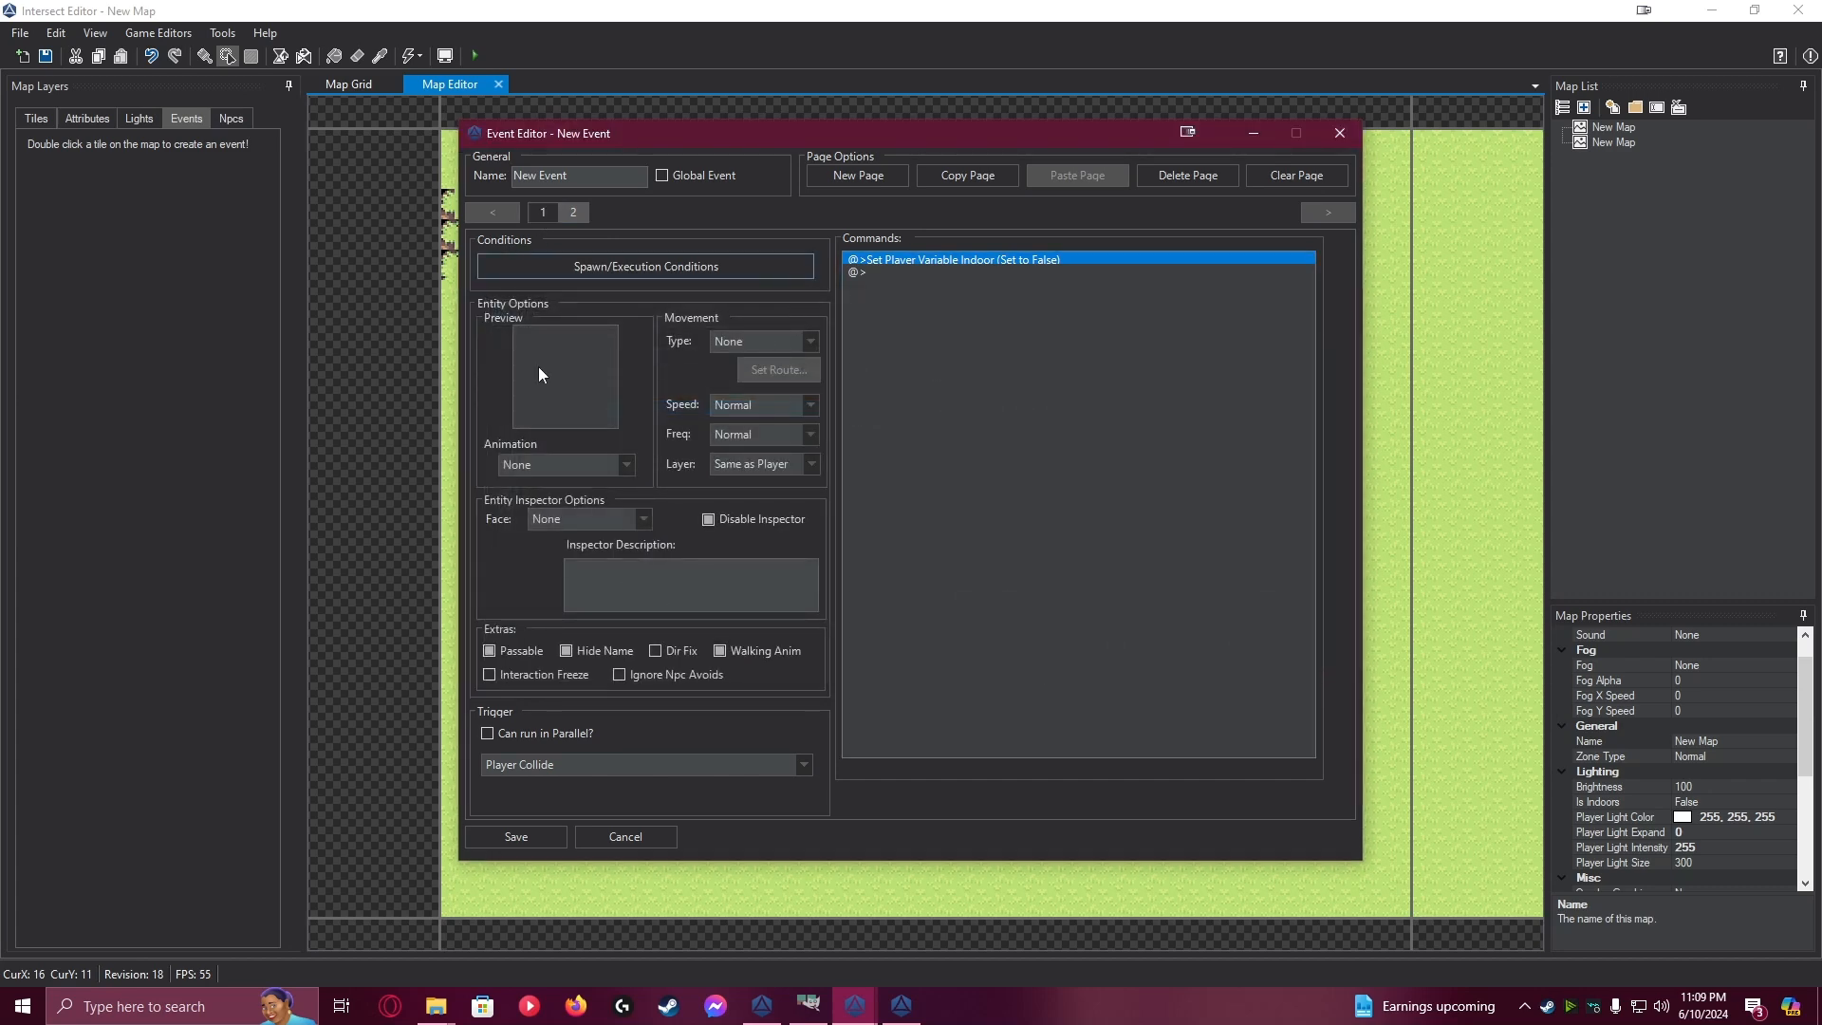
{"action": "double_click", "coordinate": [564, 376]}
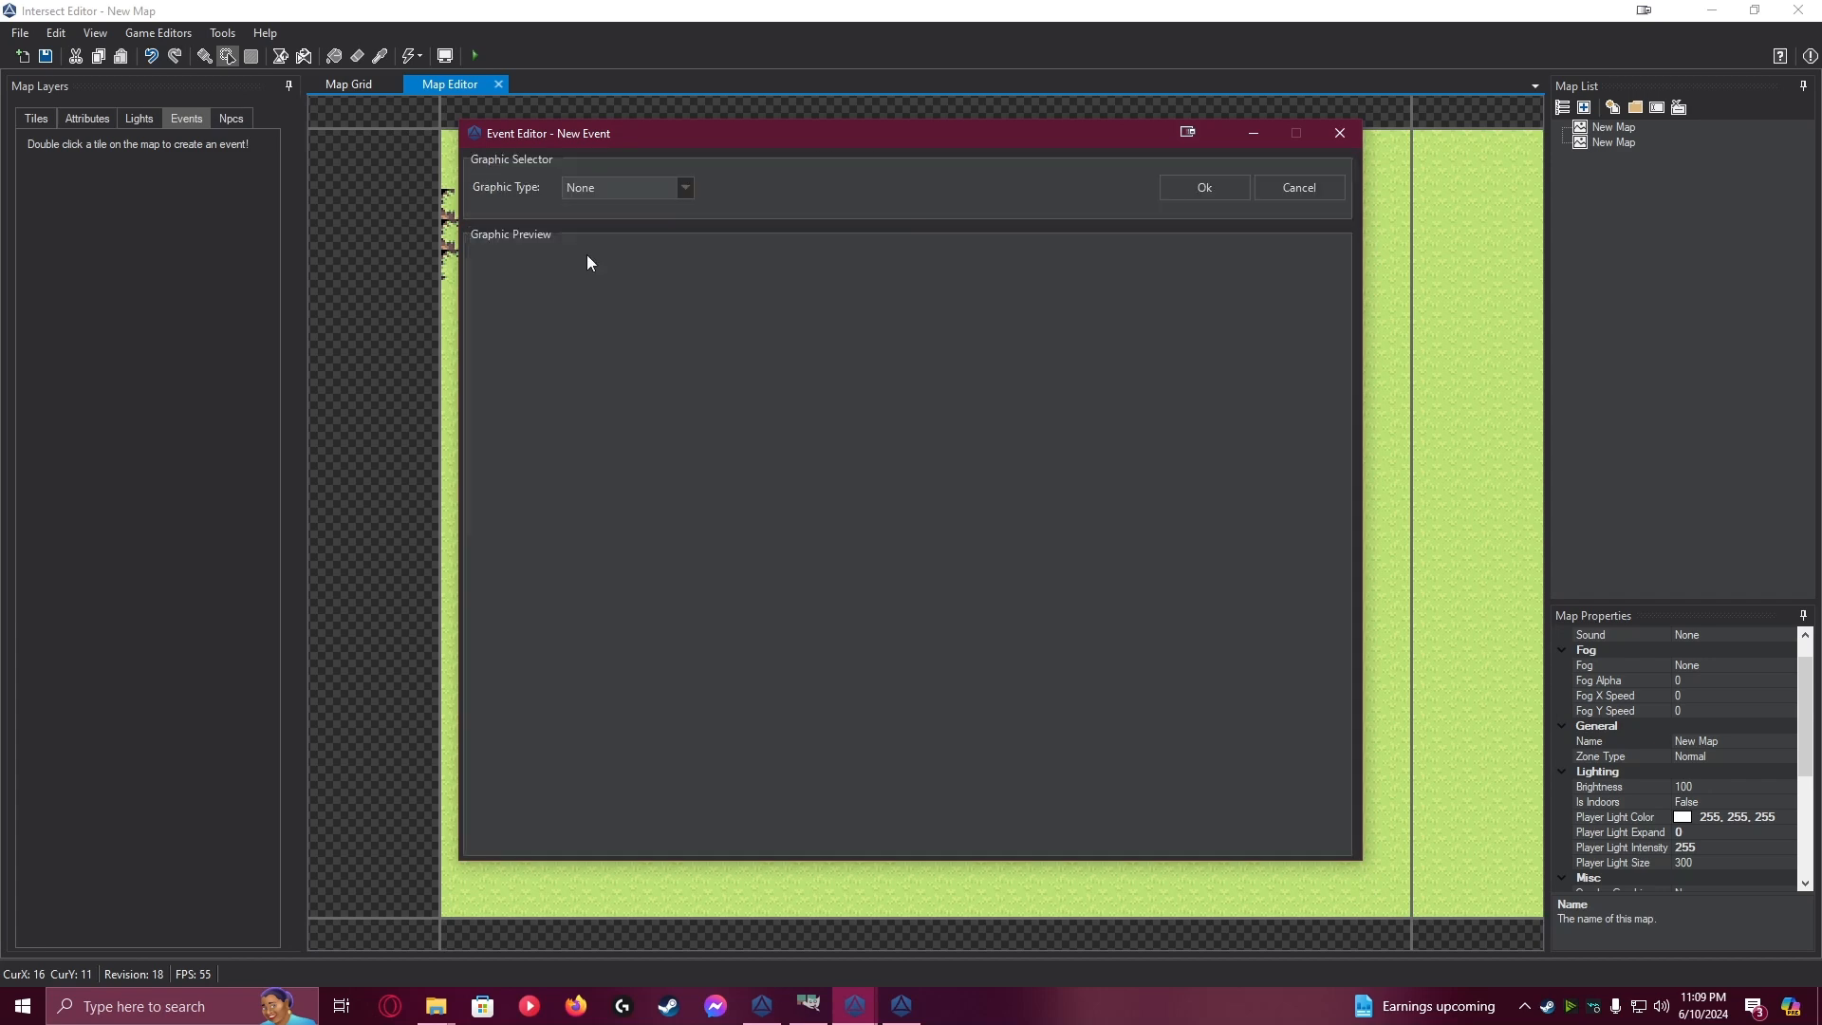
{"action": "left_click", "coordinate": [630, 187]}
{"action": "left_click", "coordinate": [591, 245]}
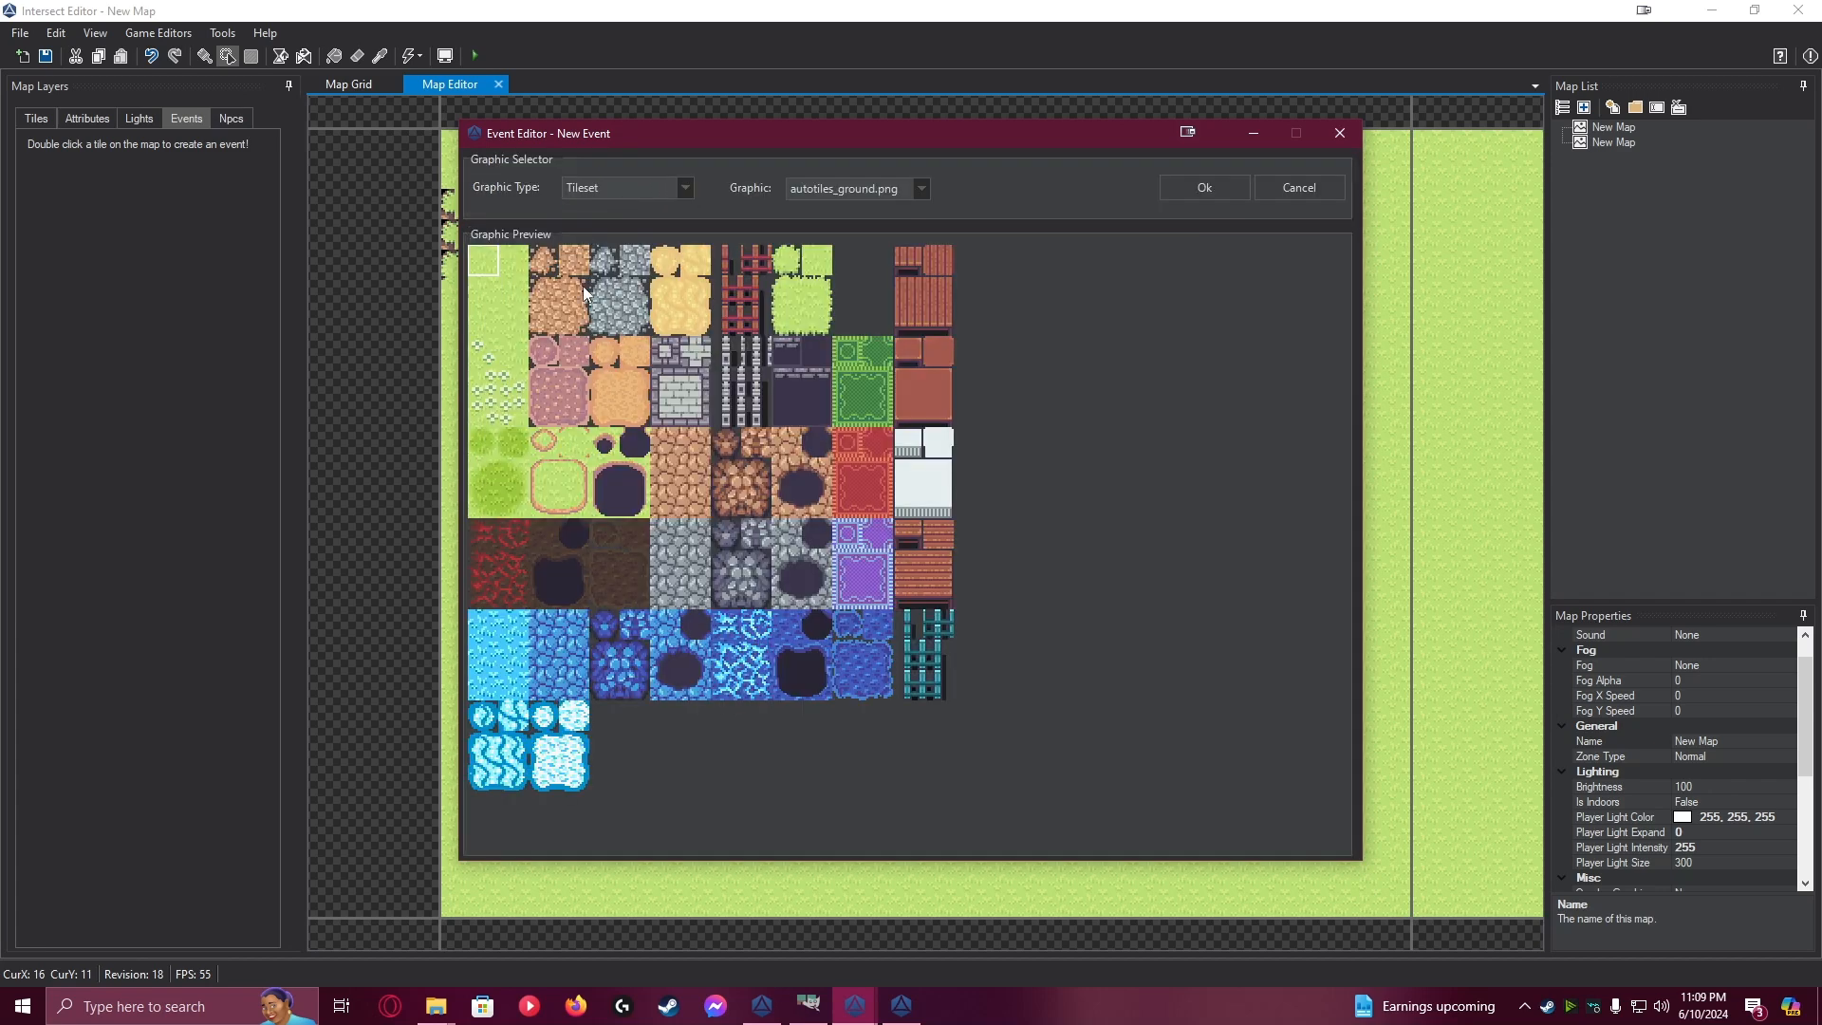
{"action": "left_click", "coordinate": [1285, 188]}
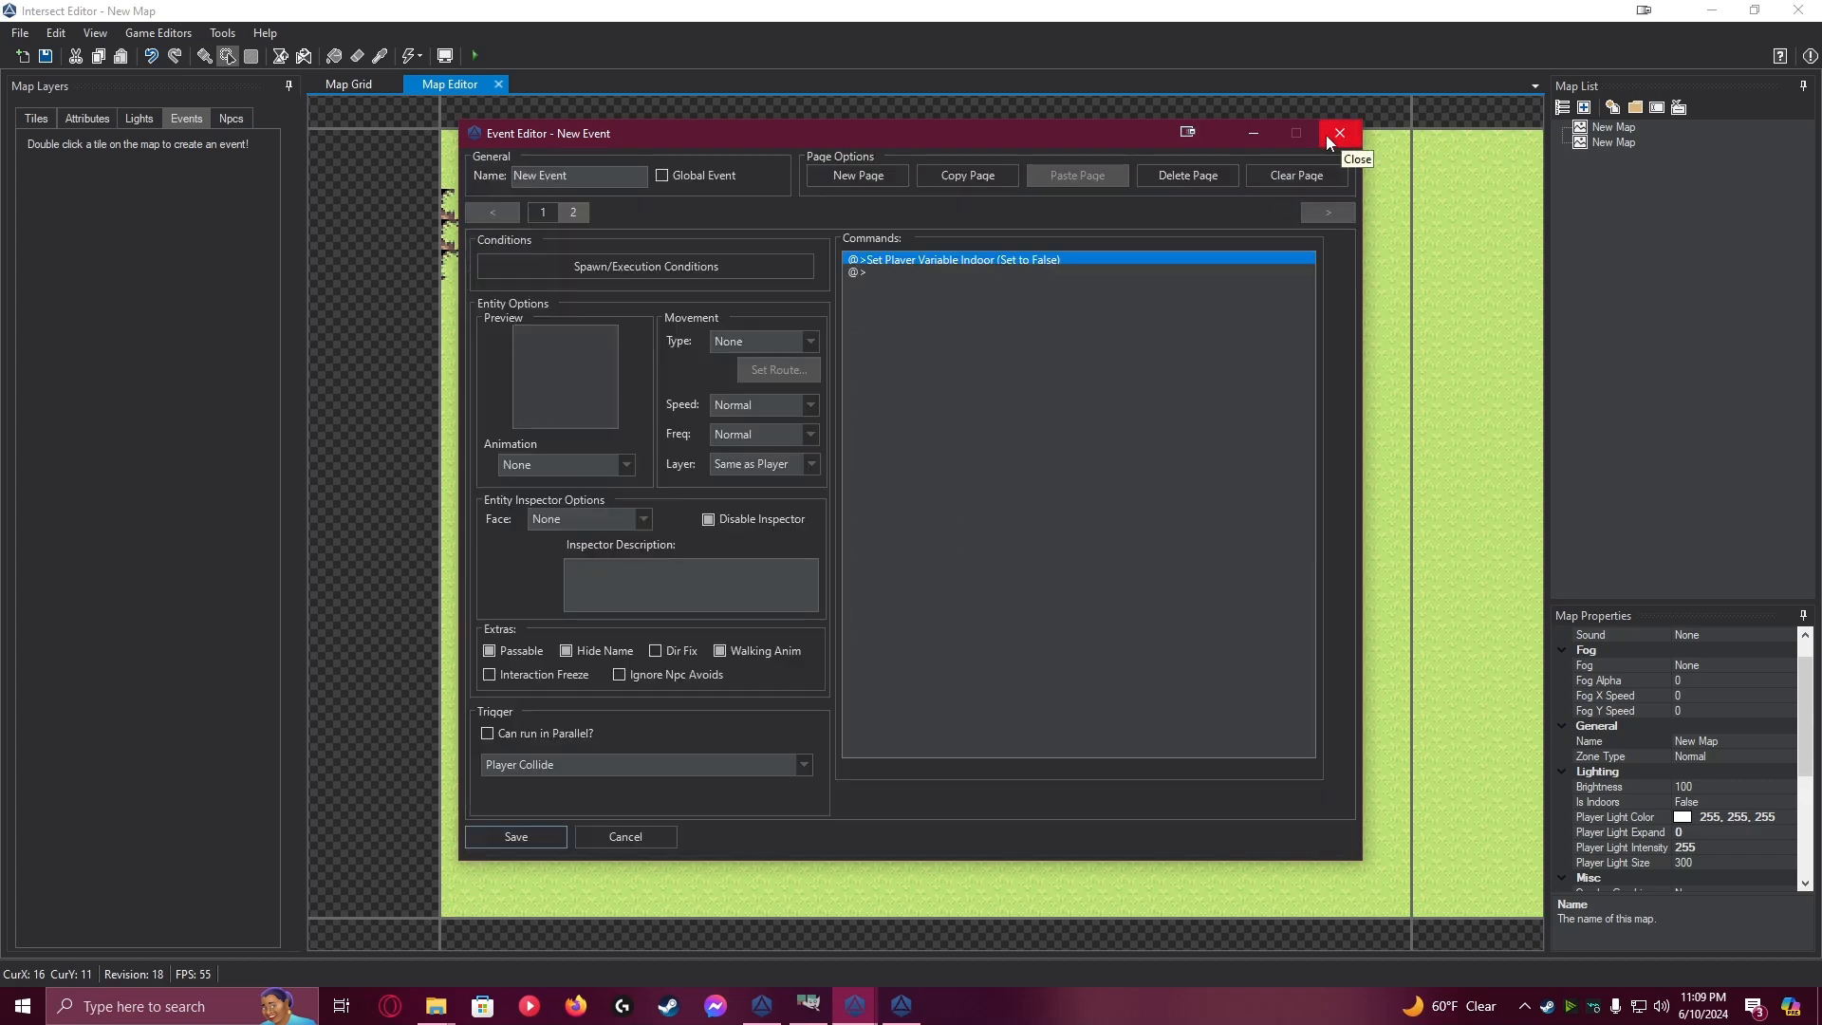
Save the event, and paint a two-tile passage through the second house's back wall with the interior autotile sampled from its floor
{"action": "left_click", "coordinate": [527, 831]}
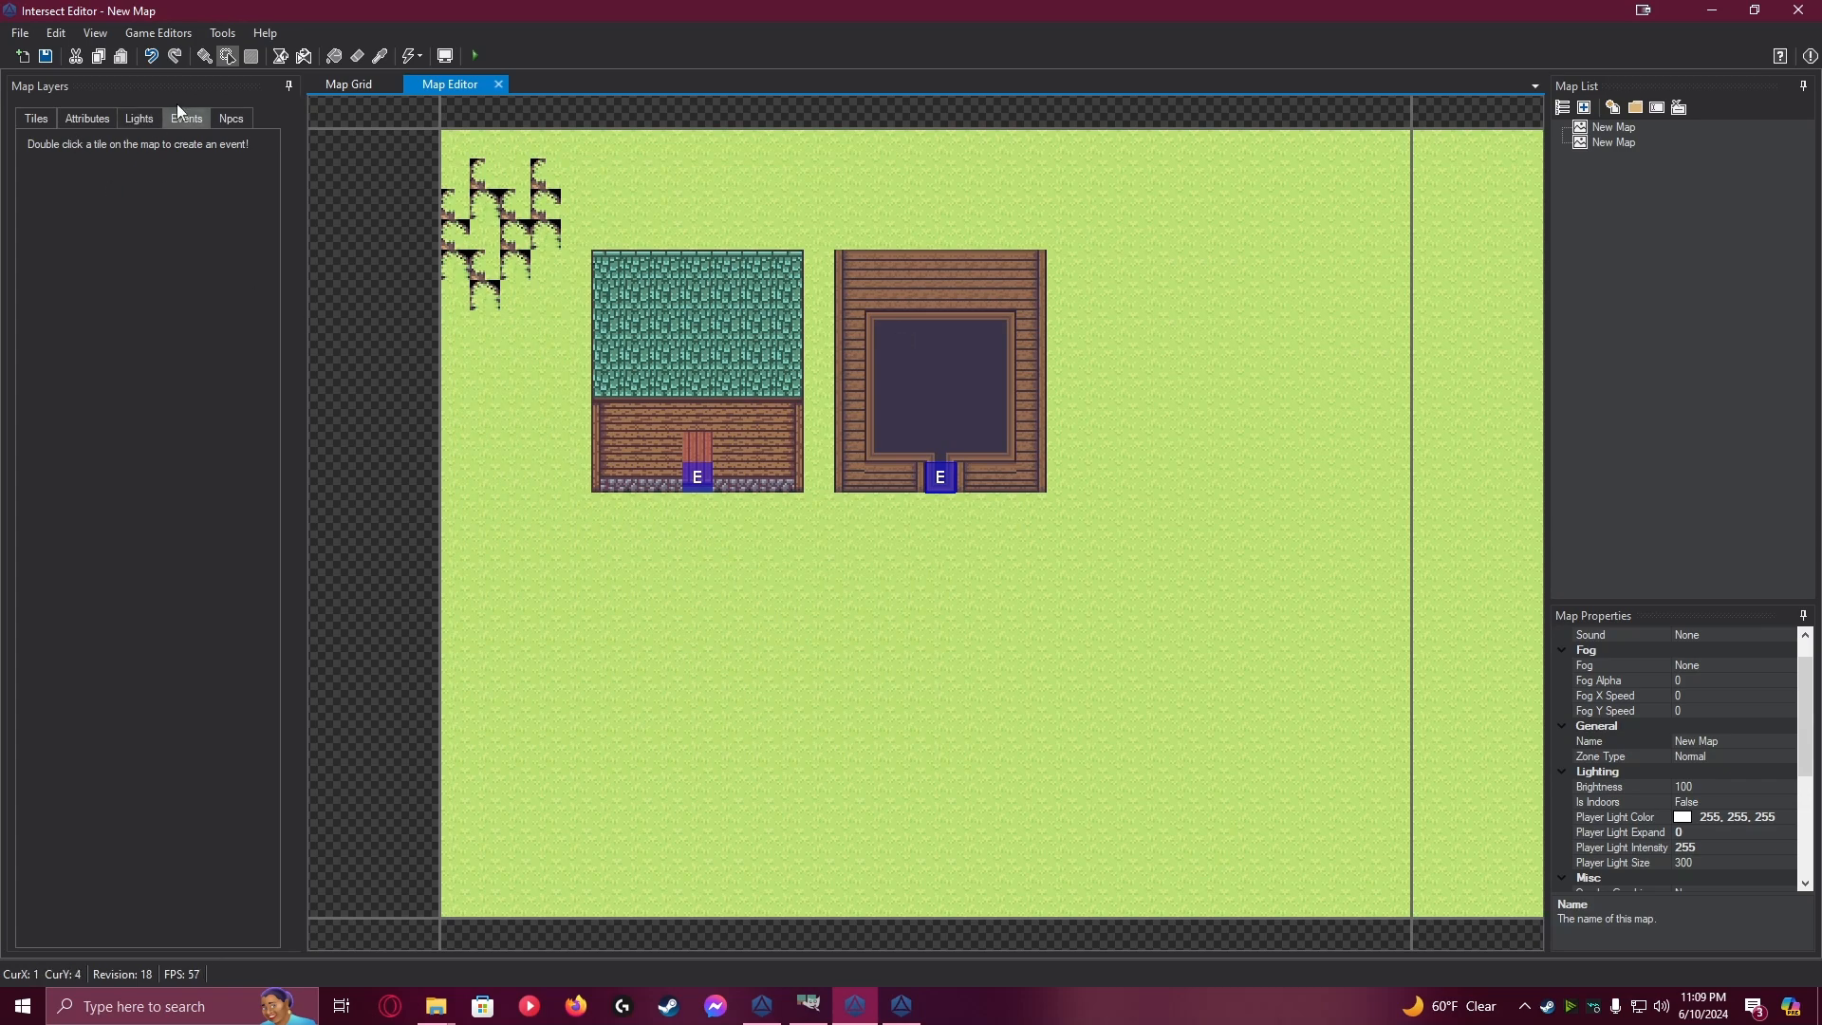
{"action": "left_click", "coordinate": [30, 133]}
{"action": "left_click", "coordinate": [36, 118]}
{"action": "left_click", "coordinate": [383, 56]}
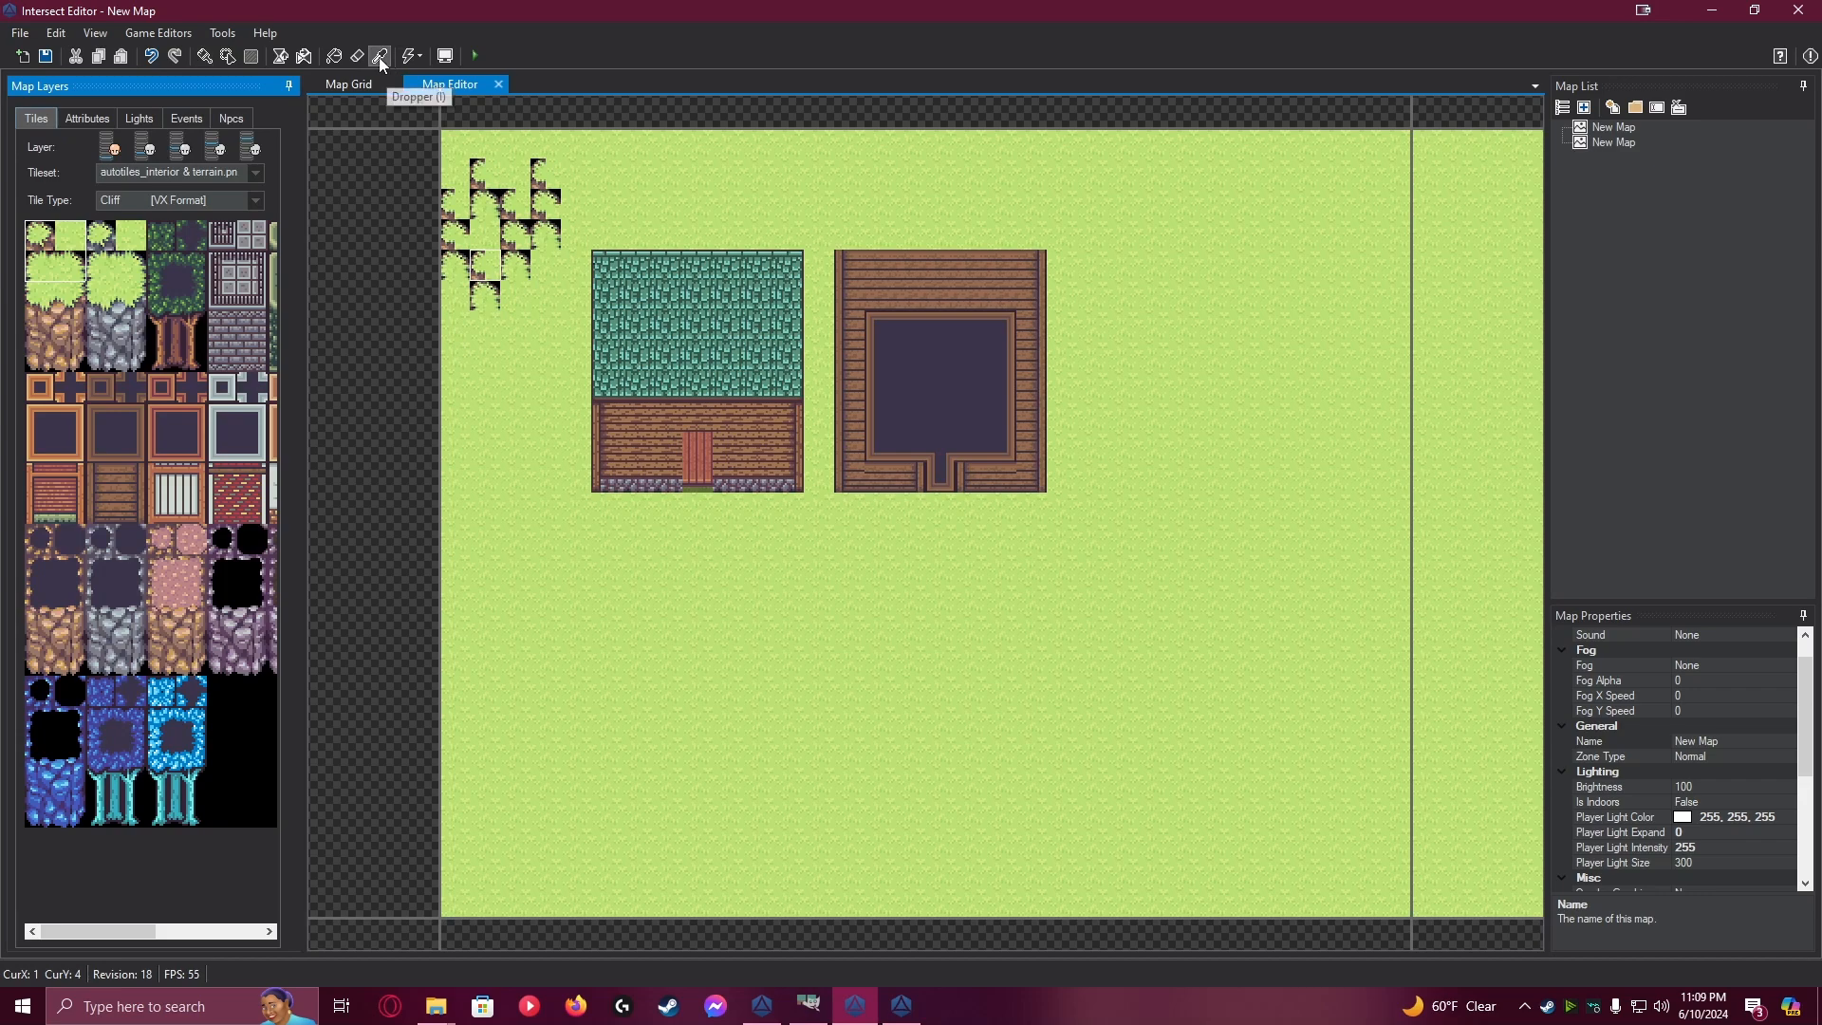
{"action": "left_click", "coordinate": [926, 334]}
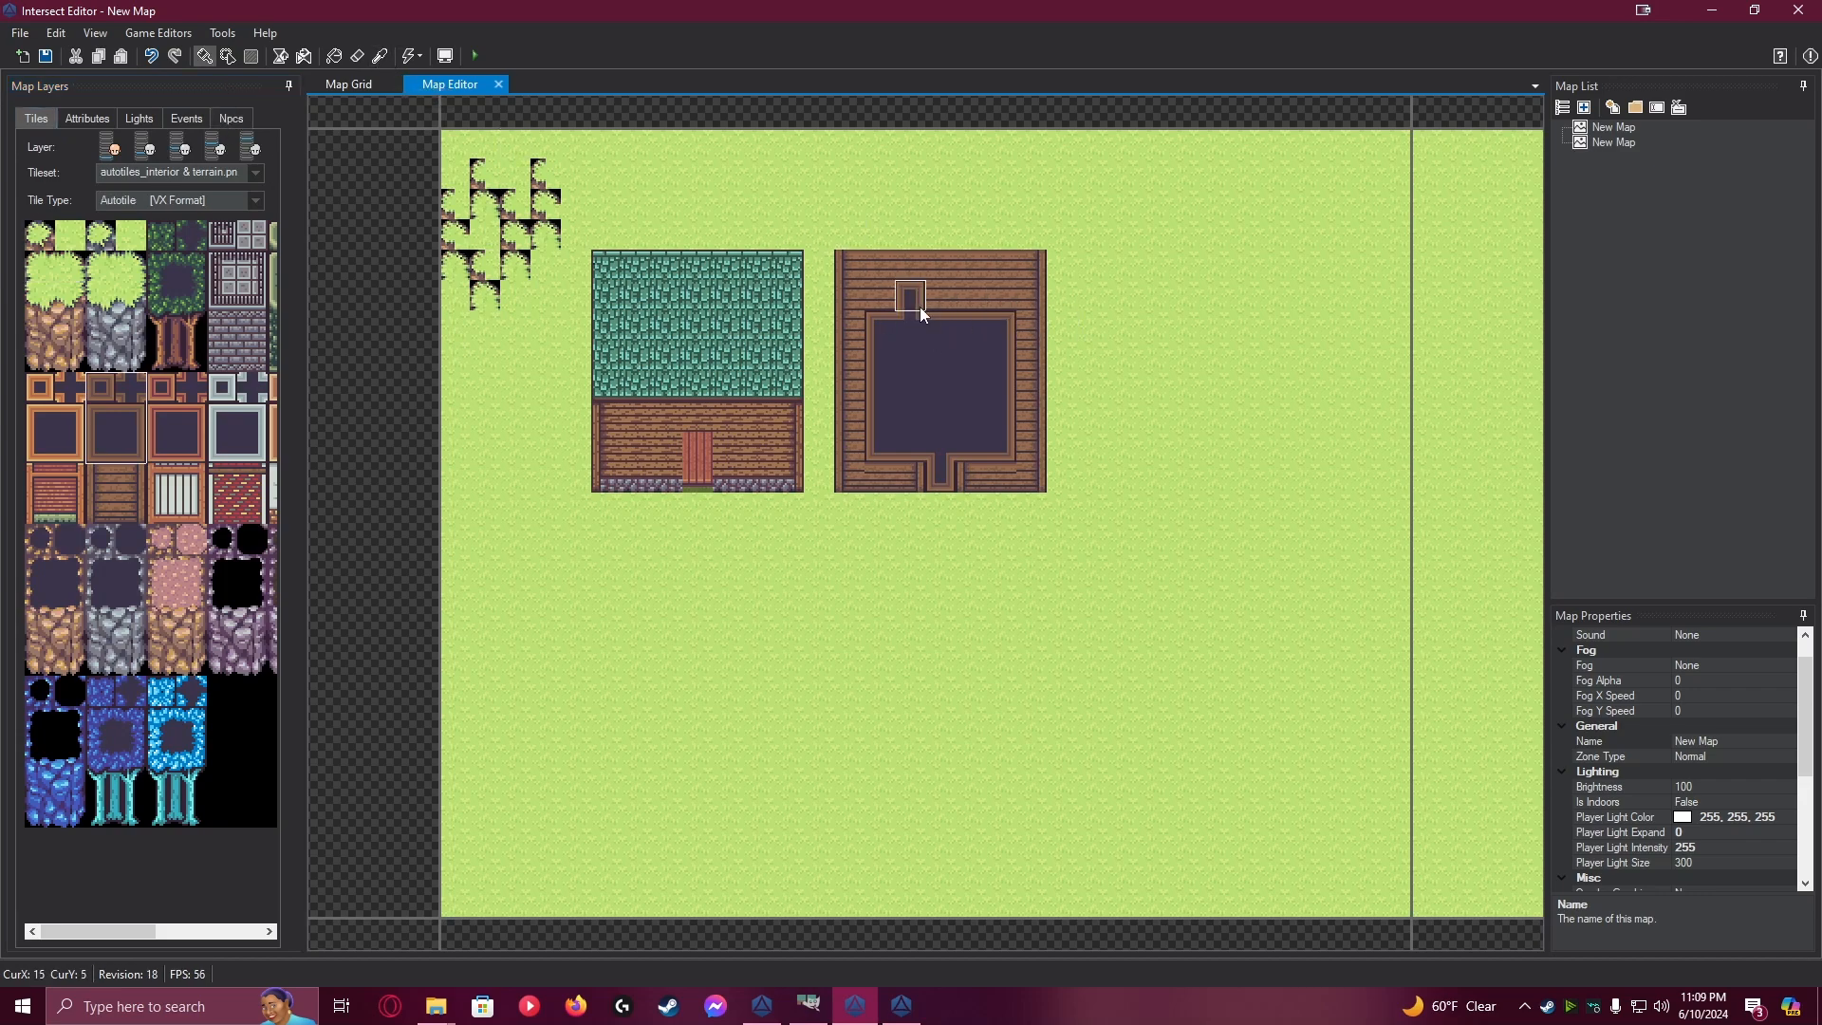
{"action": "left_click_drag", "start_coordinate": [945, 321], "coordinate": [950, 264]}
Remove the Blocked attribute from the two passage tiles in the back wall, and return to event editing
{"action": "left_click", "coordinate": [84, 118]}
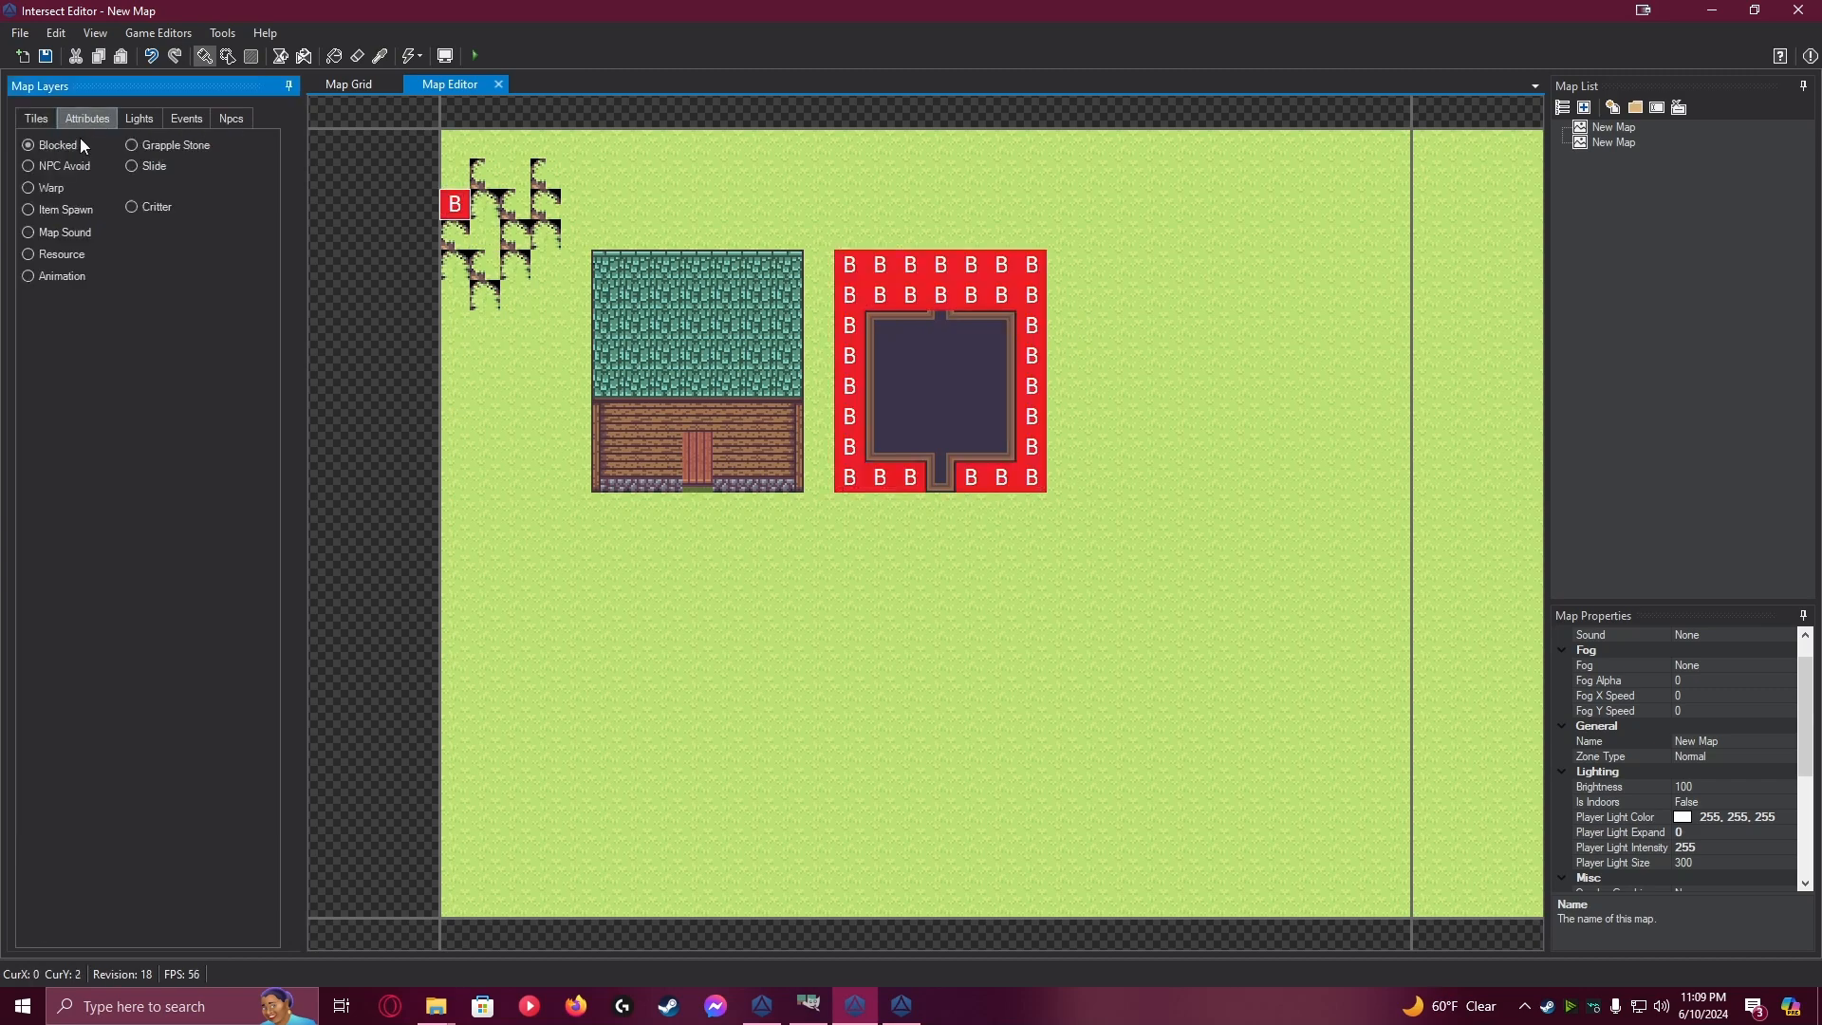
{"action": "right_click", "coordinate": [941, 293]}
{"action": "right_click", "coordinate": [941, 269]}
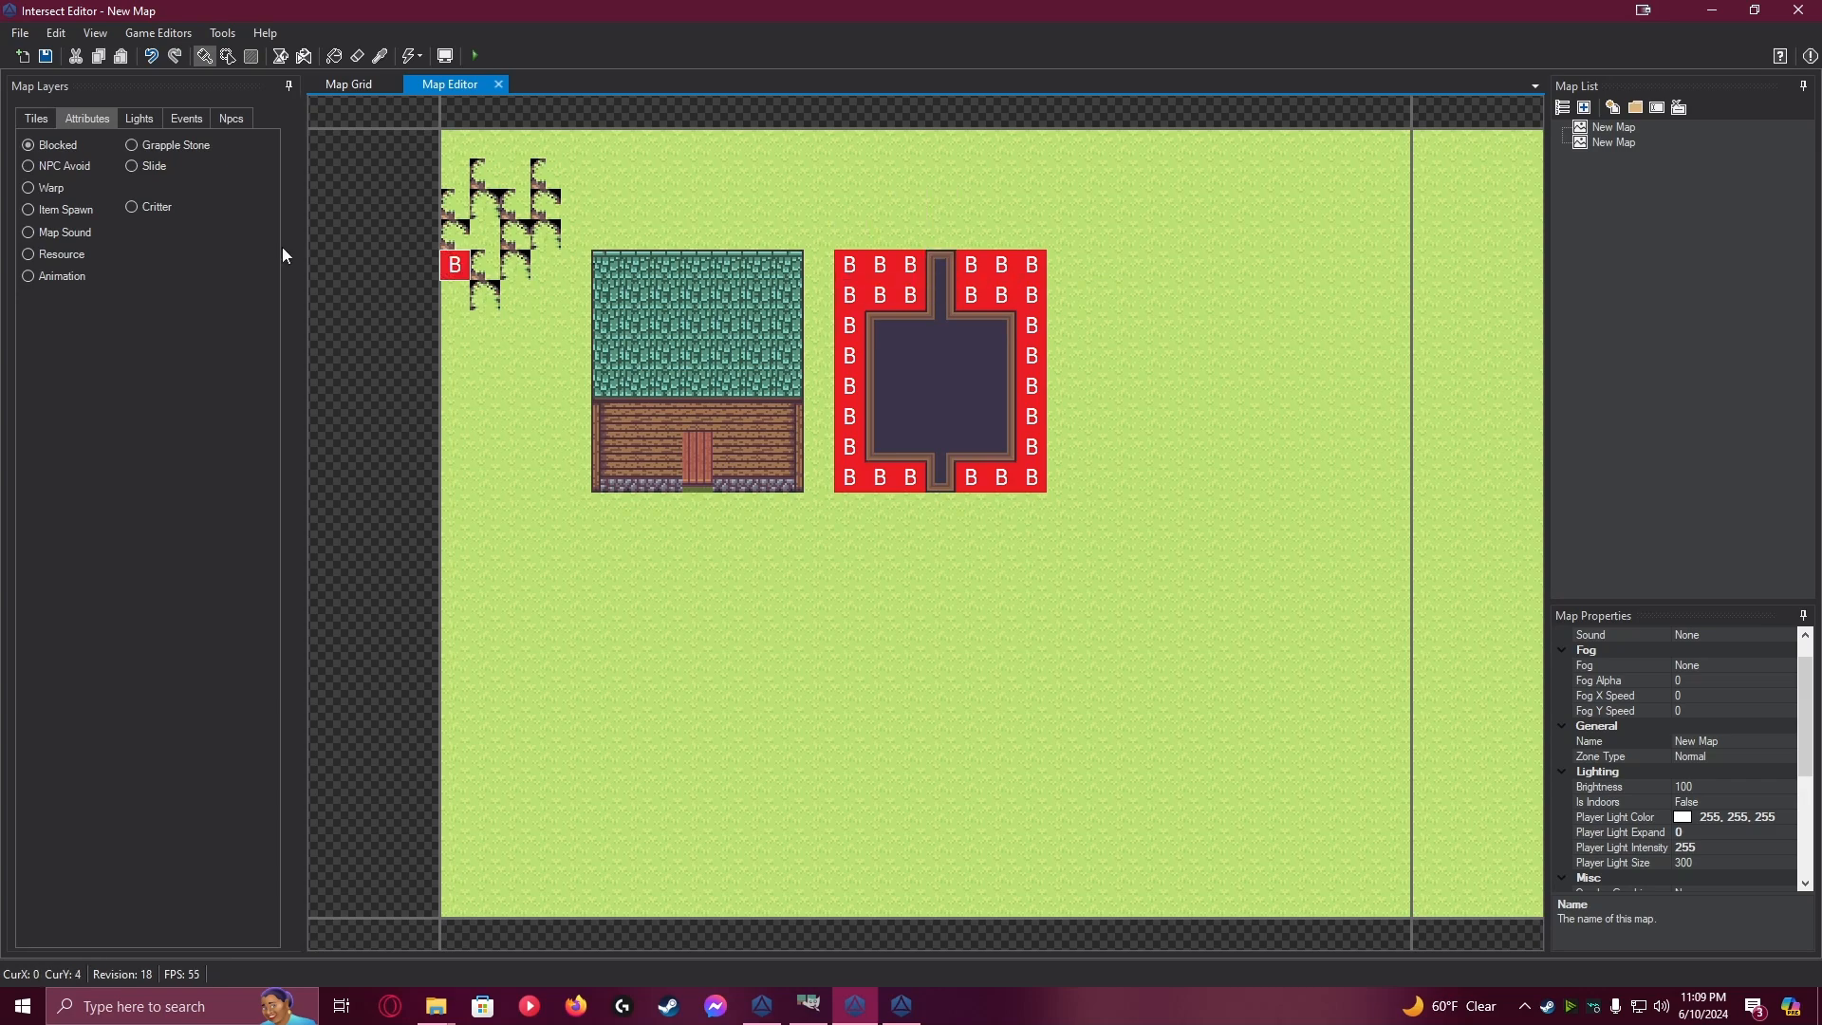
{"action": "left_click", "coordinate": [39, 122]}
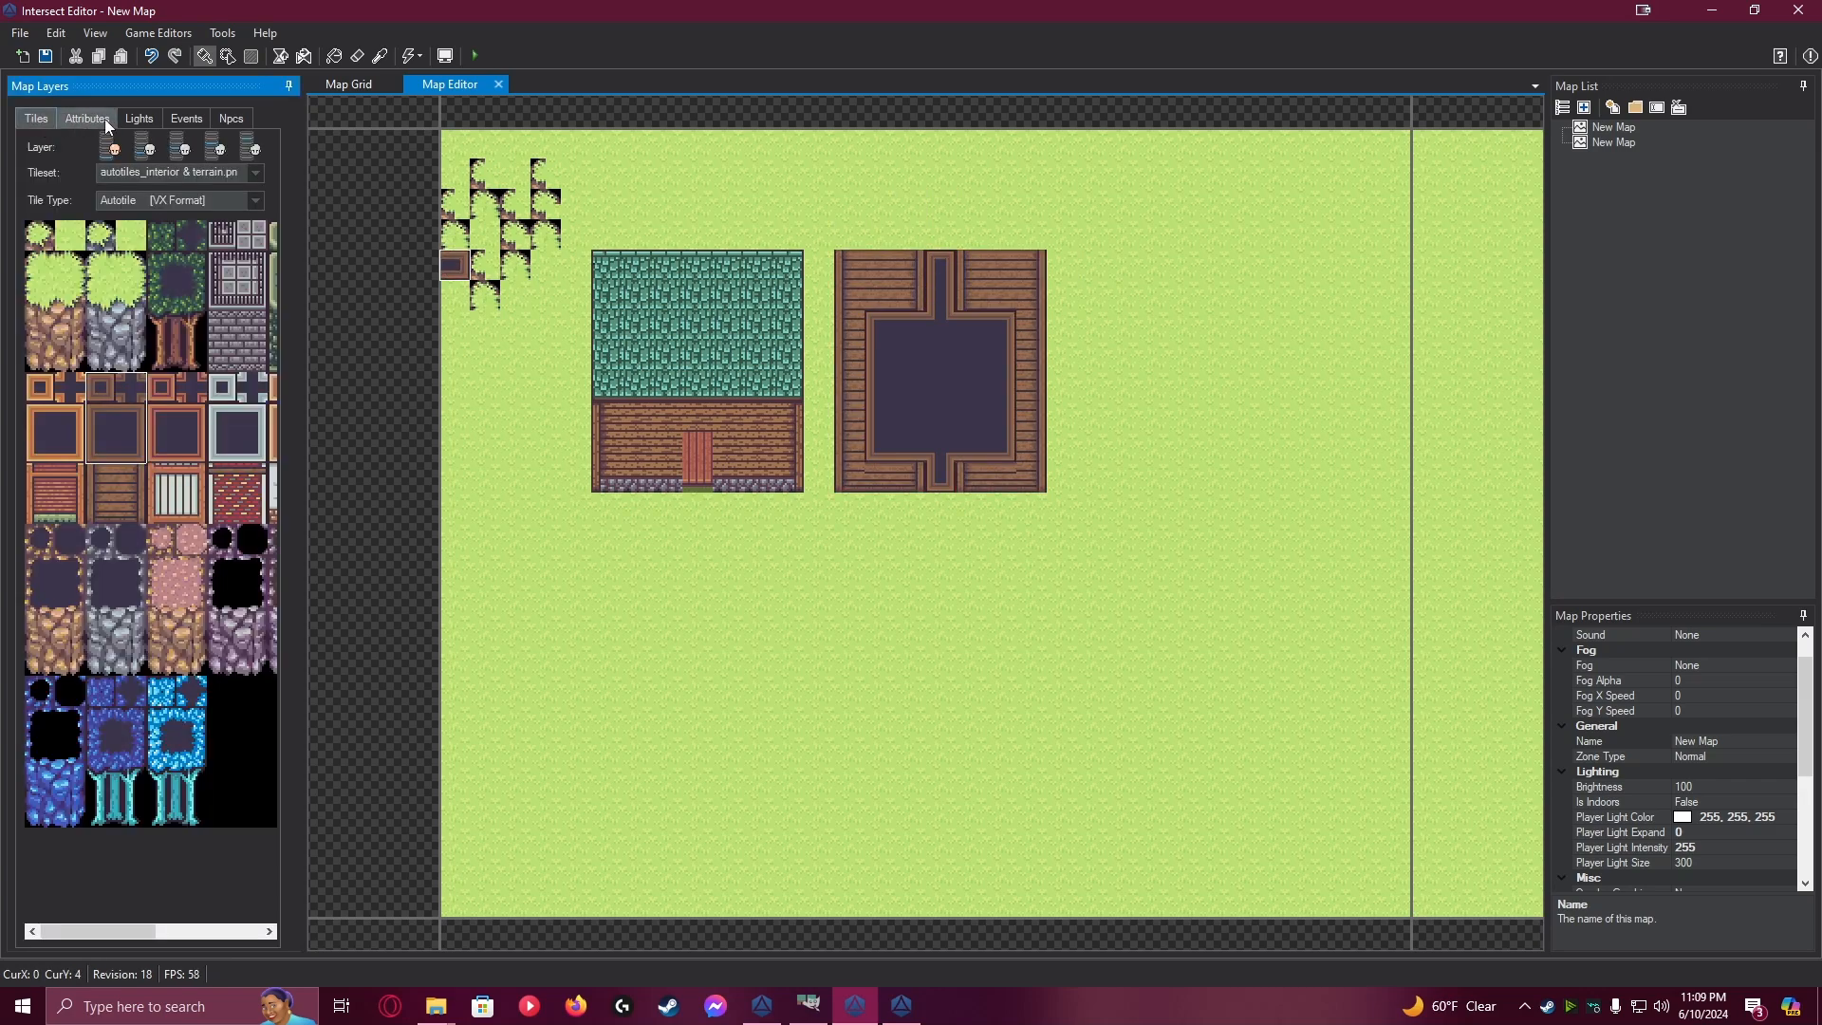
{"action": "left_click", "coordinate": [186, 116]}
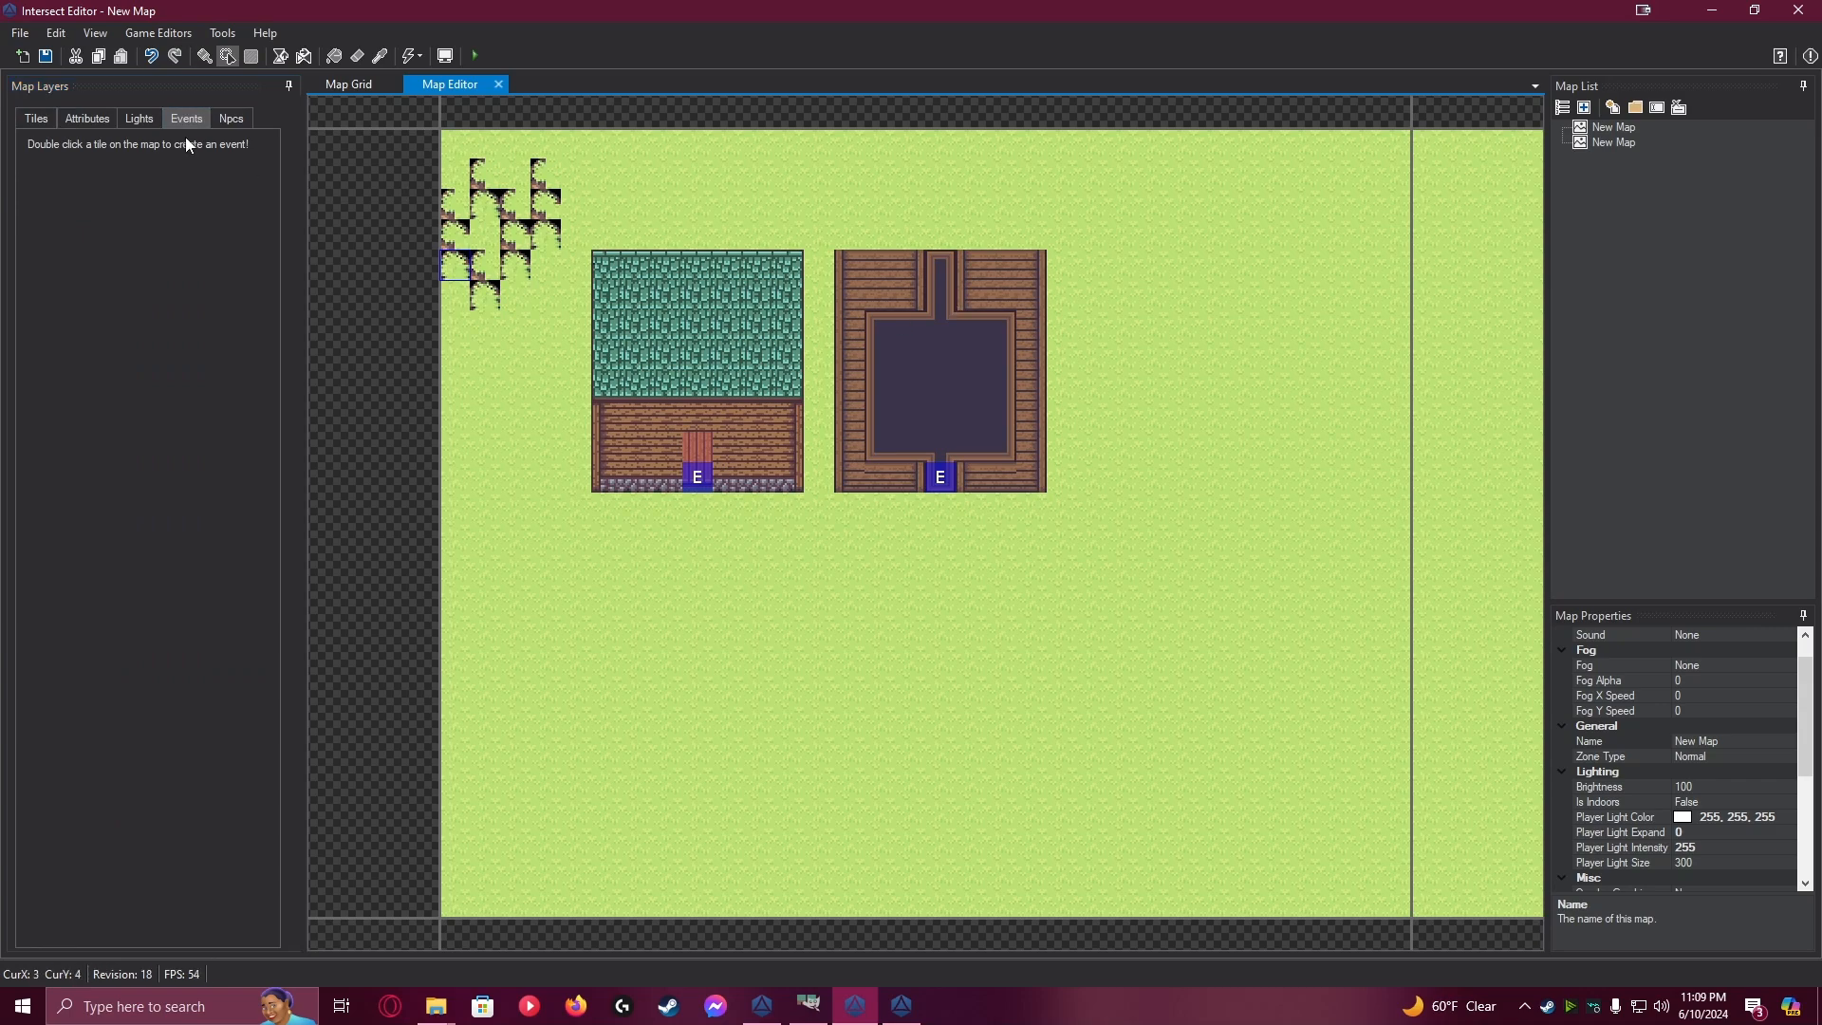
{"action": "double_click", "coordinate": [947, 264]}
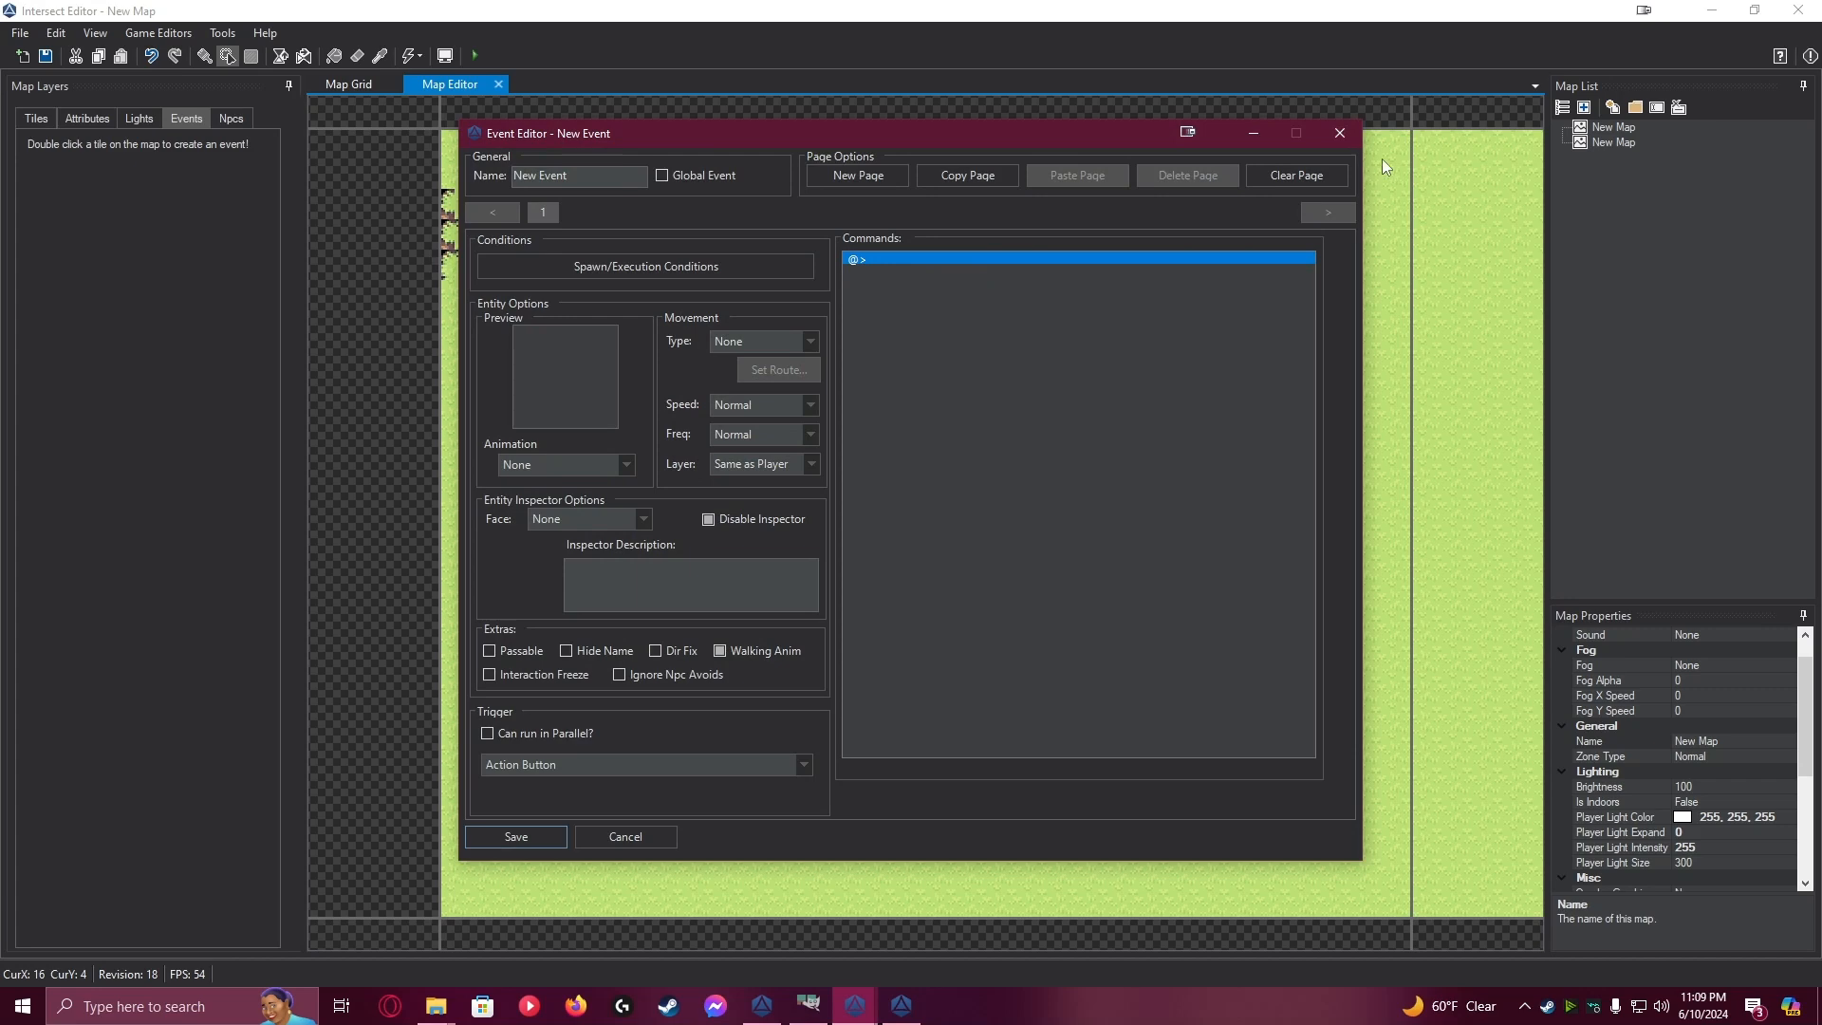
{"action": "left_click", "coordinate": [1339, 134]}
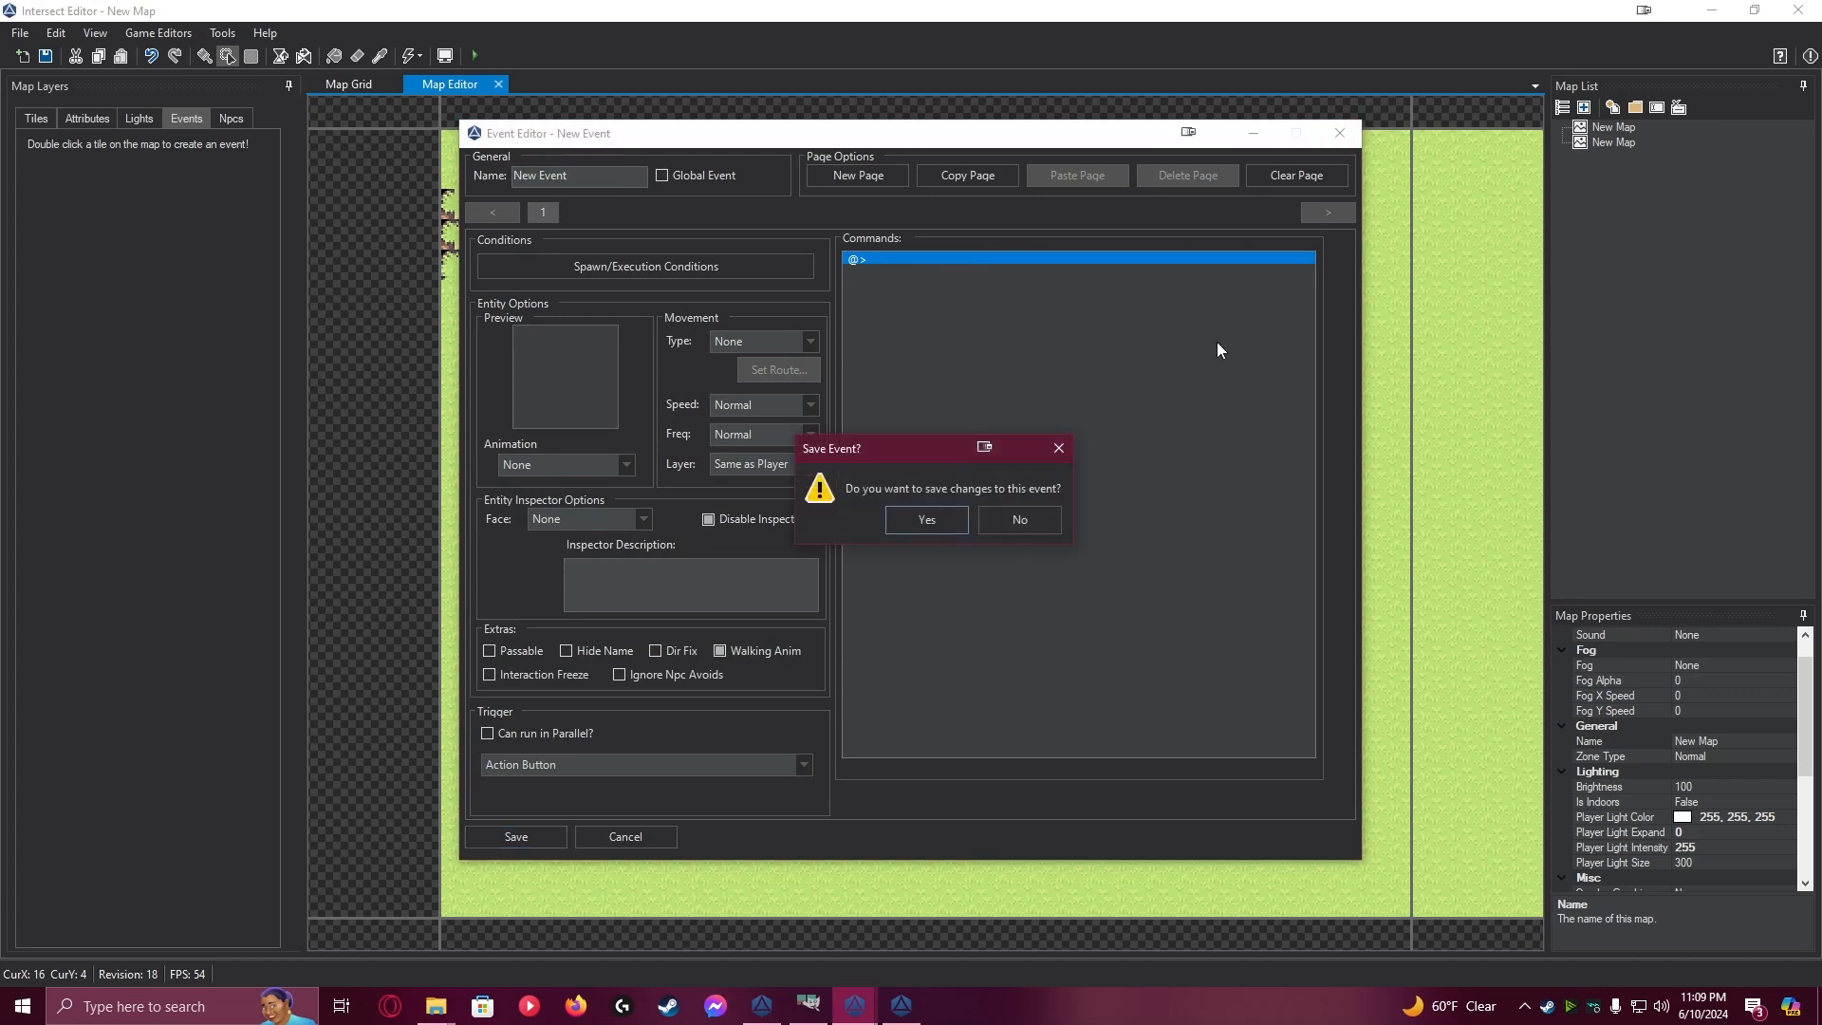
{"action": "left_click", "coordinate": [1023, 519]}
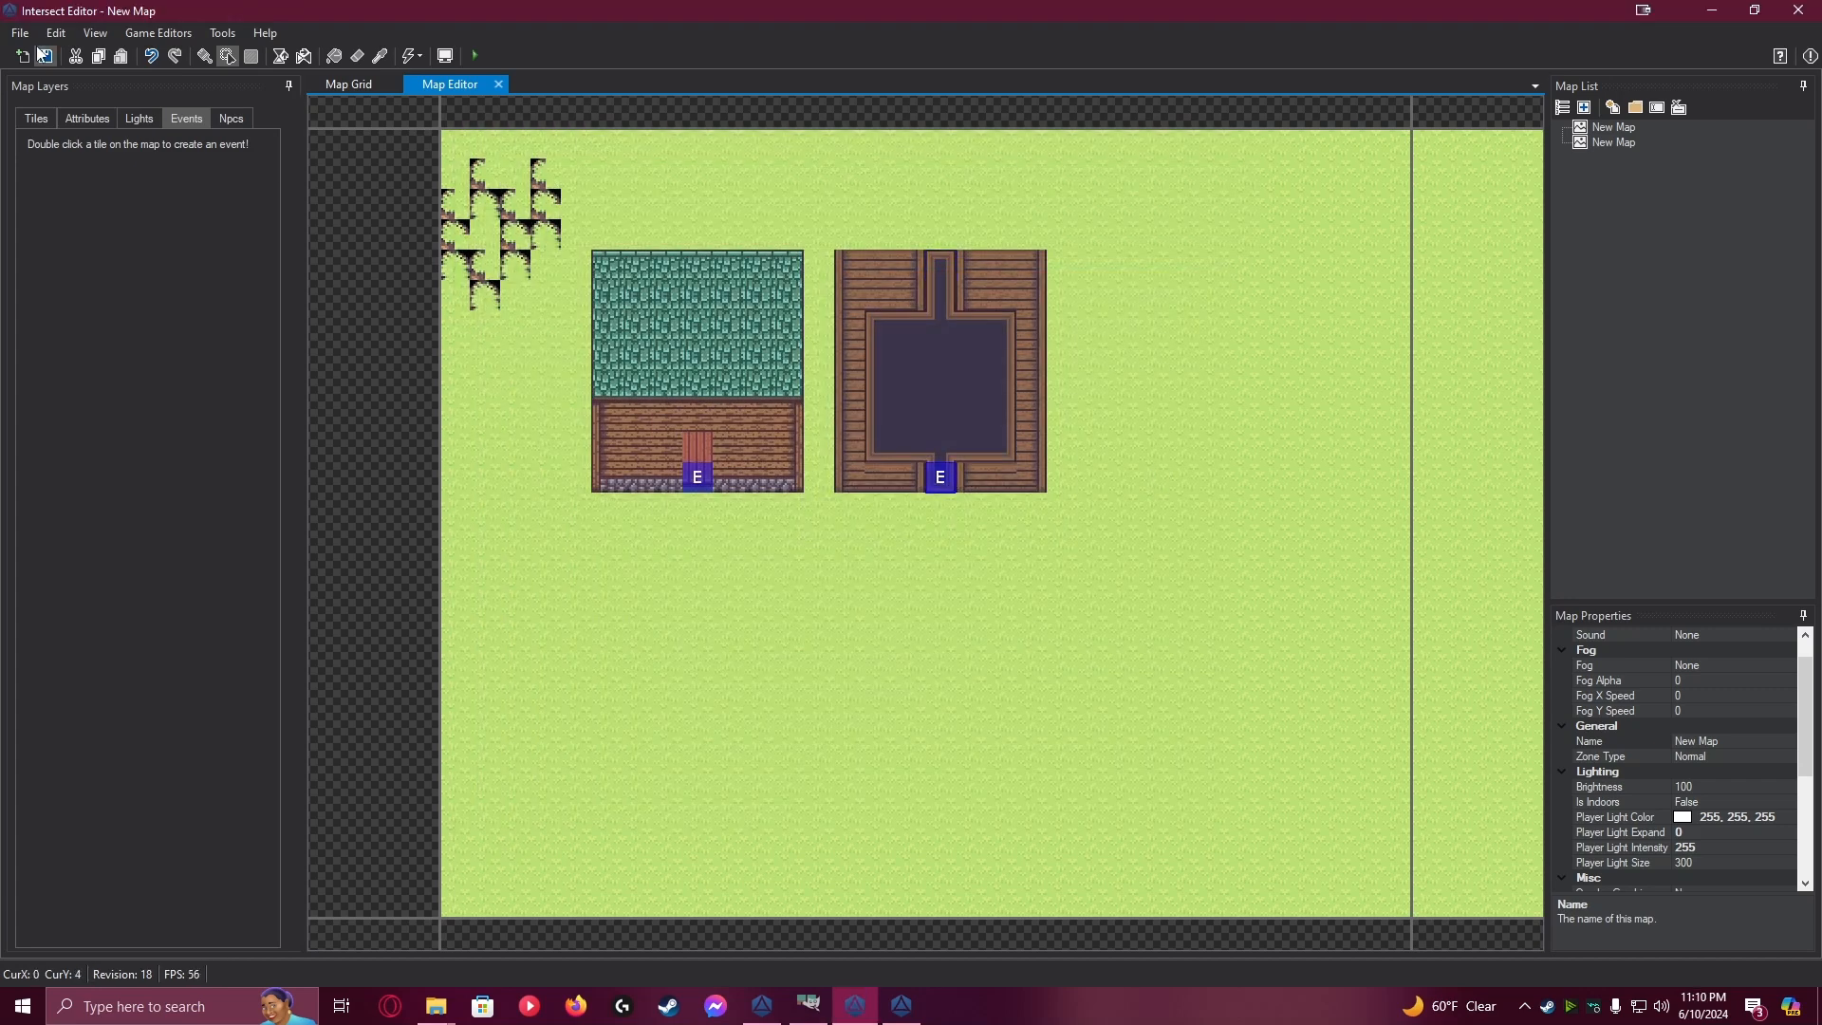
Duplicate the second house's front doorway event onto the outermost tile of its back passage, check its commands, and save it
{"action": "left_click", "coordinate": [95, 33]}
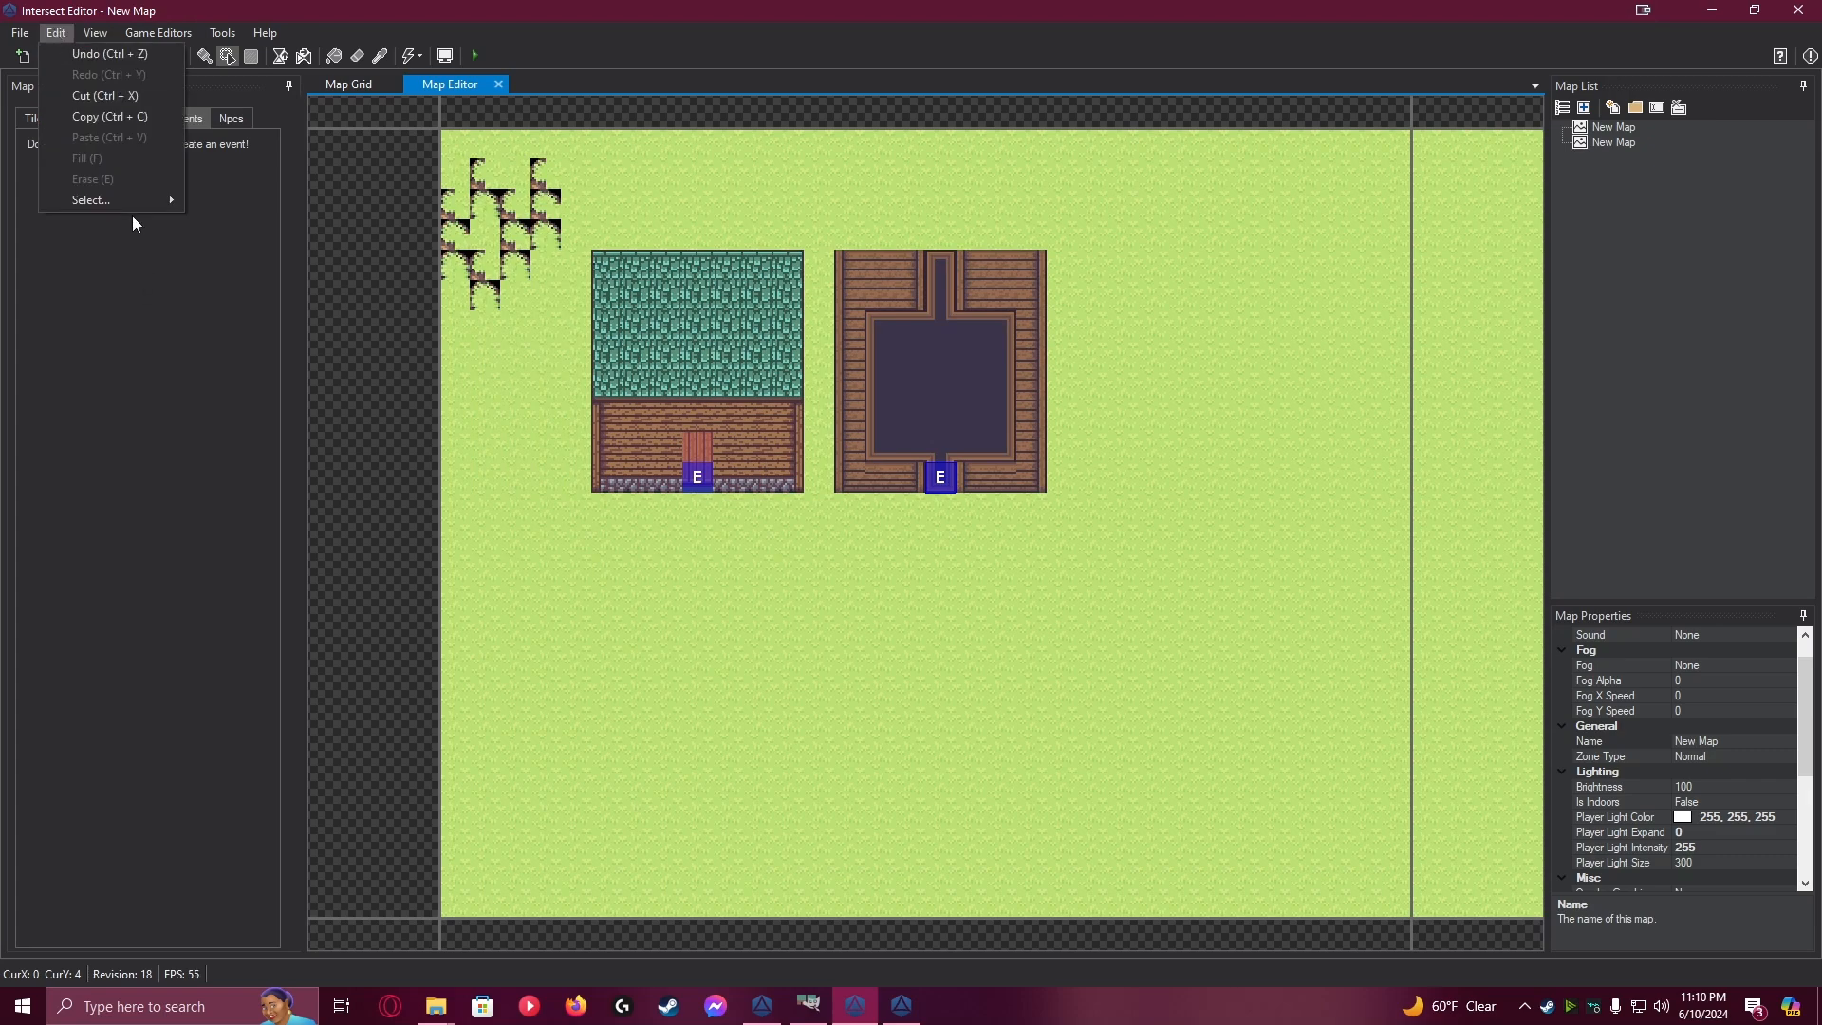
{"action": "mouse_move", "coordinate": [133, 202]}
{"action": "left_click", "coordinate": [254, 223]}
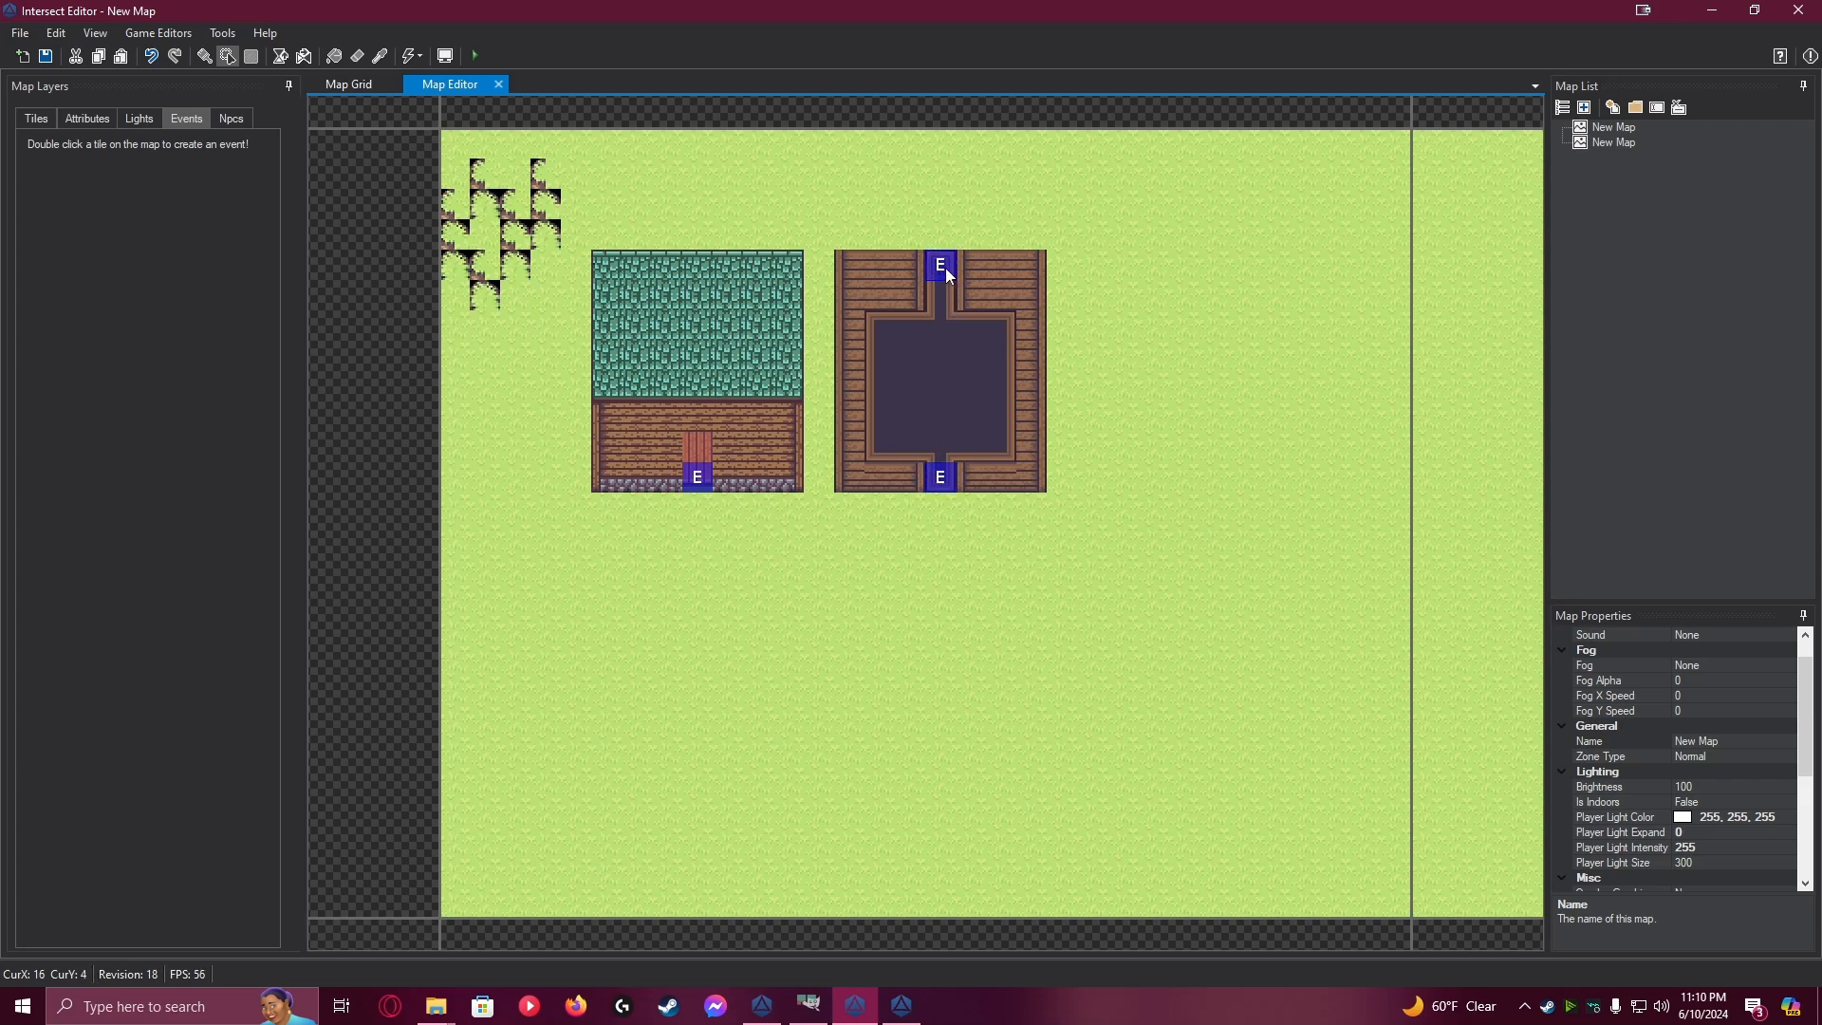
{"action": "double_click", "coordinate": [945, 268]}
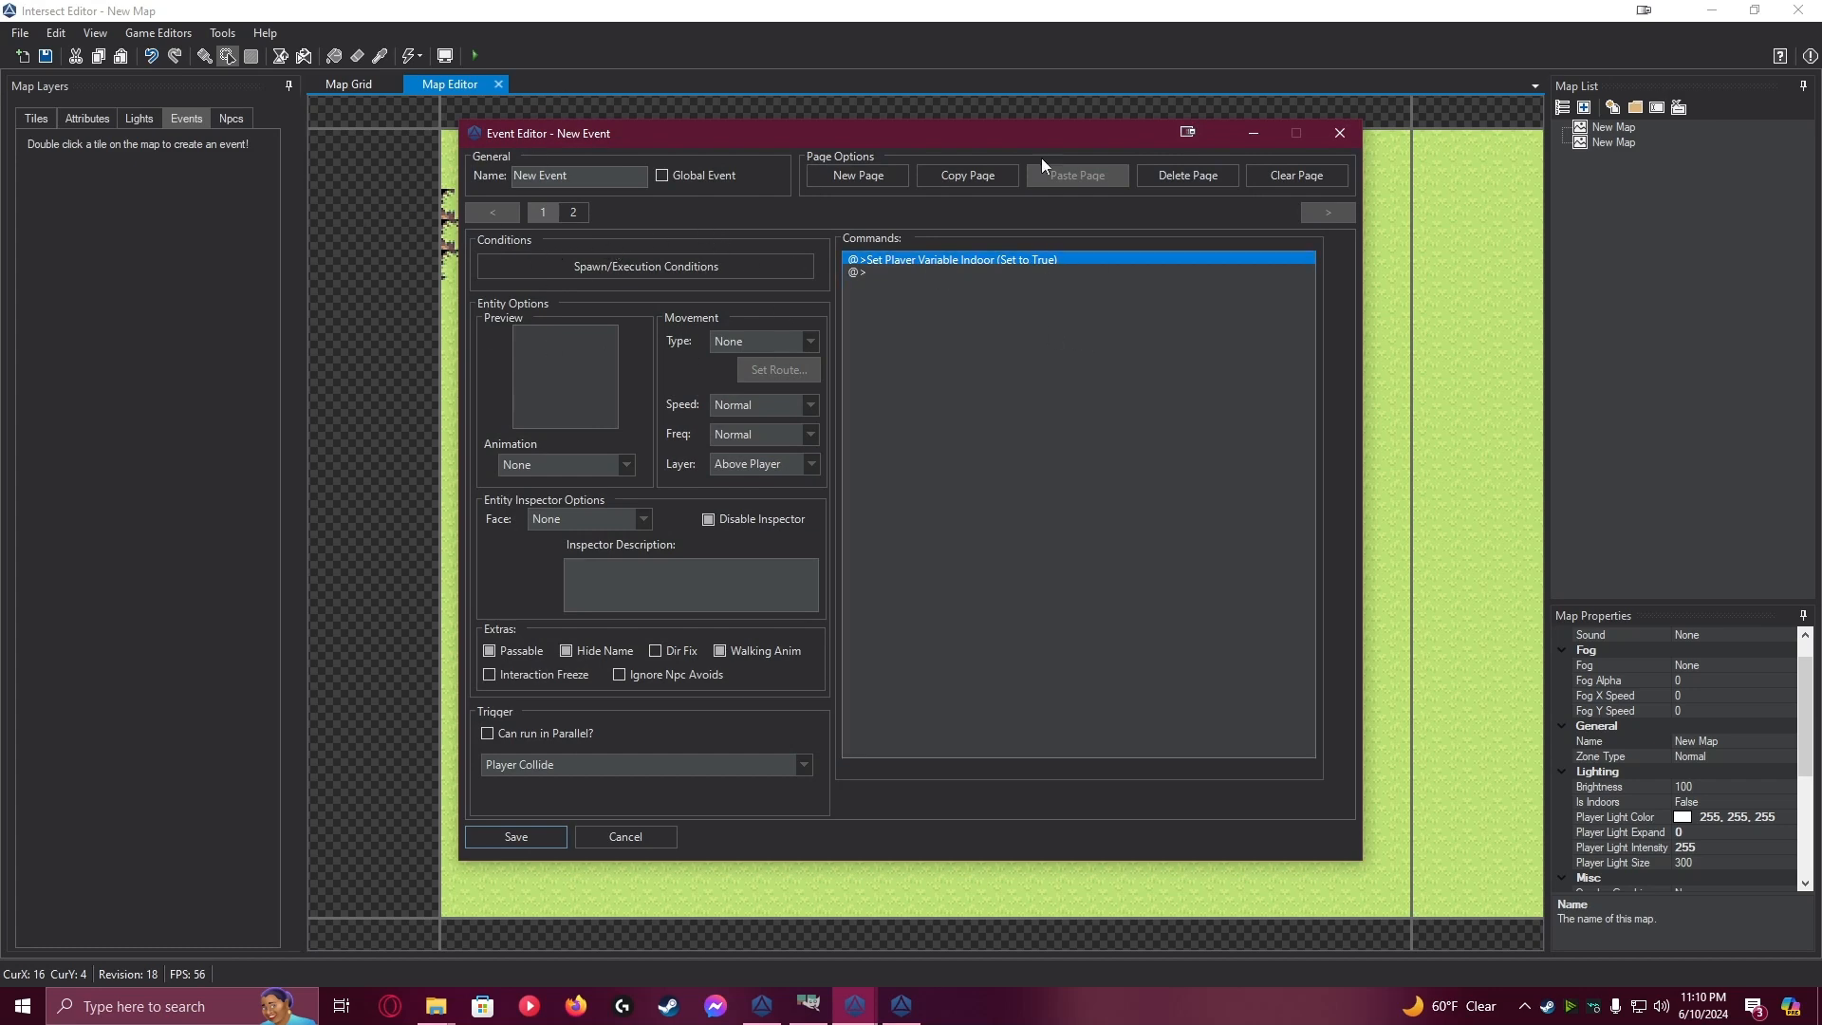
{"action": "left_click", "coordinate": [1338, 139]}
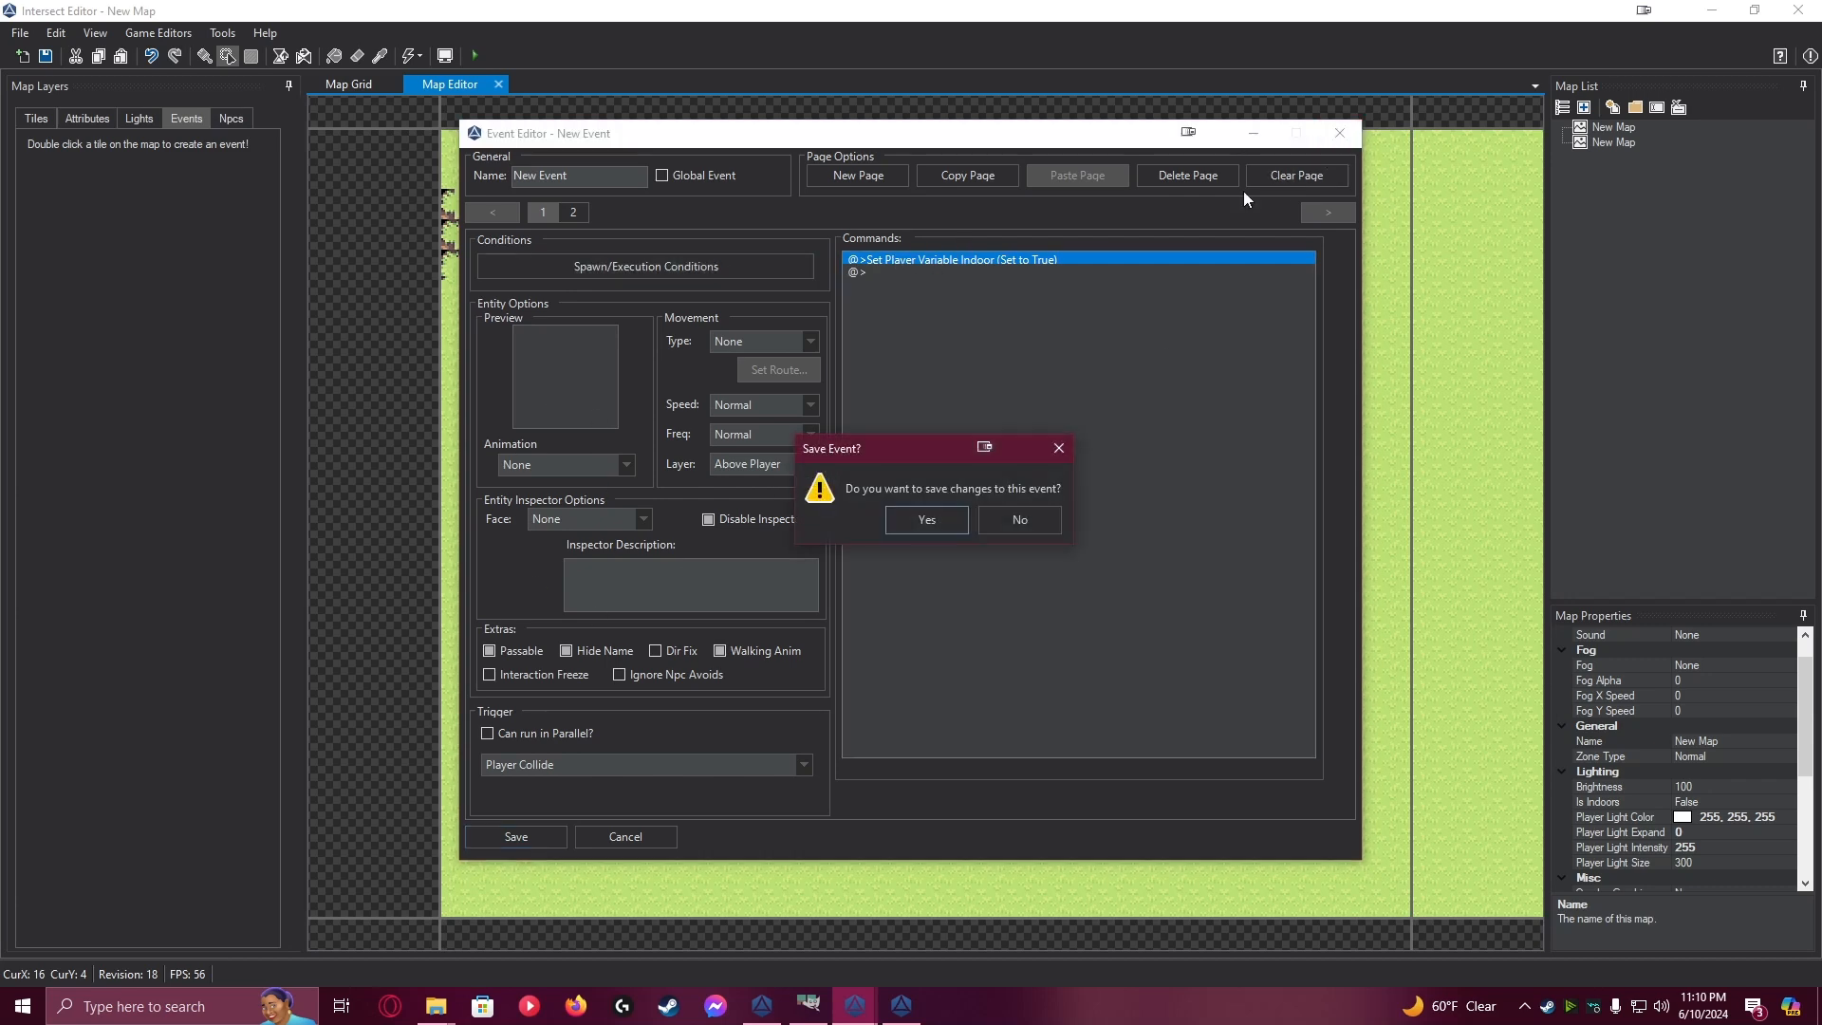
{"action": "left_click", "coordinate": [941, 527]}
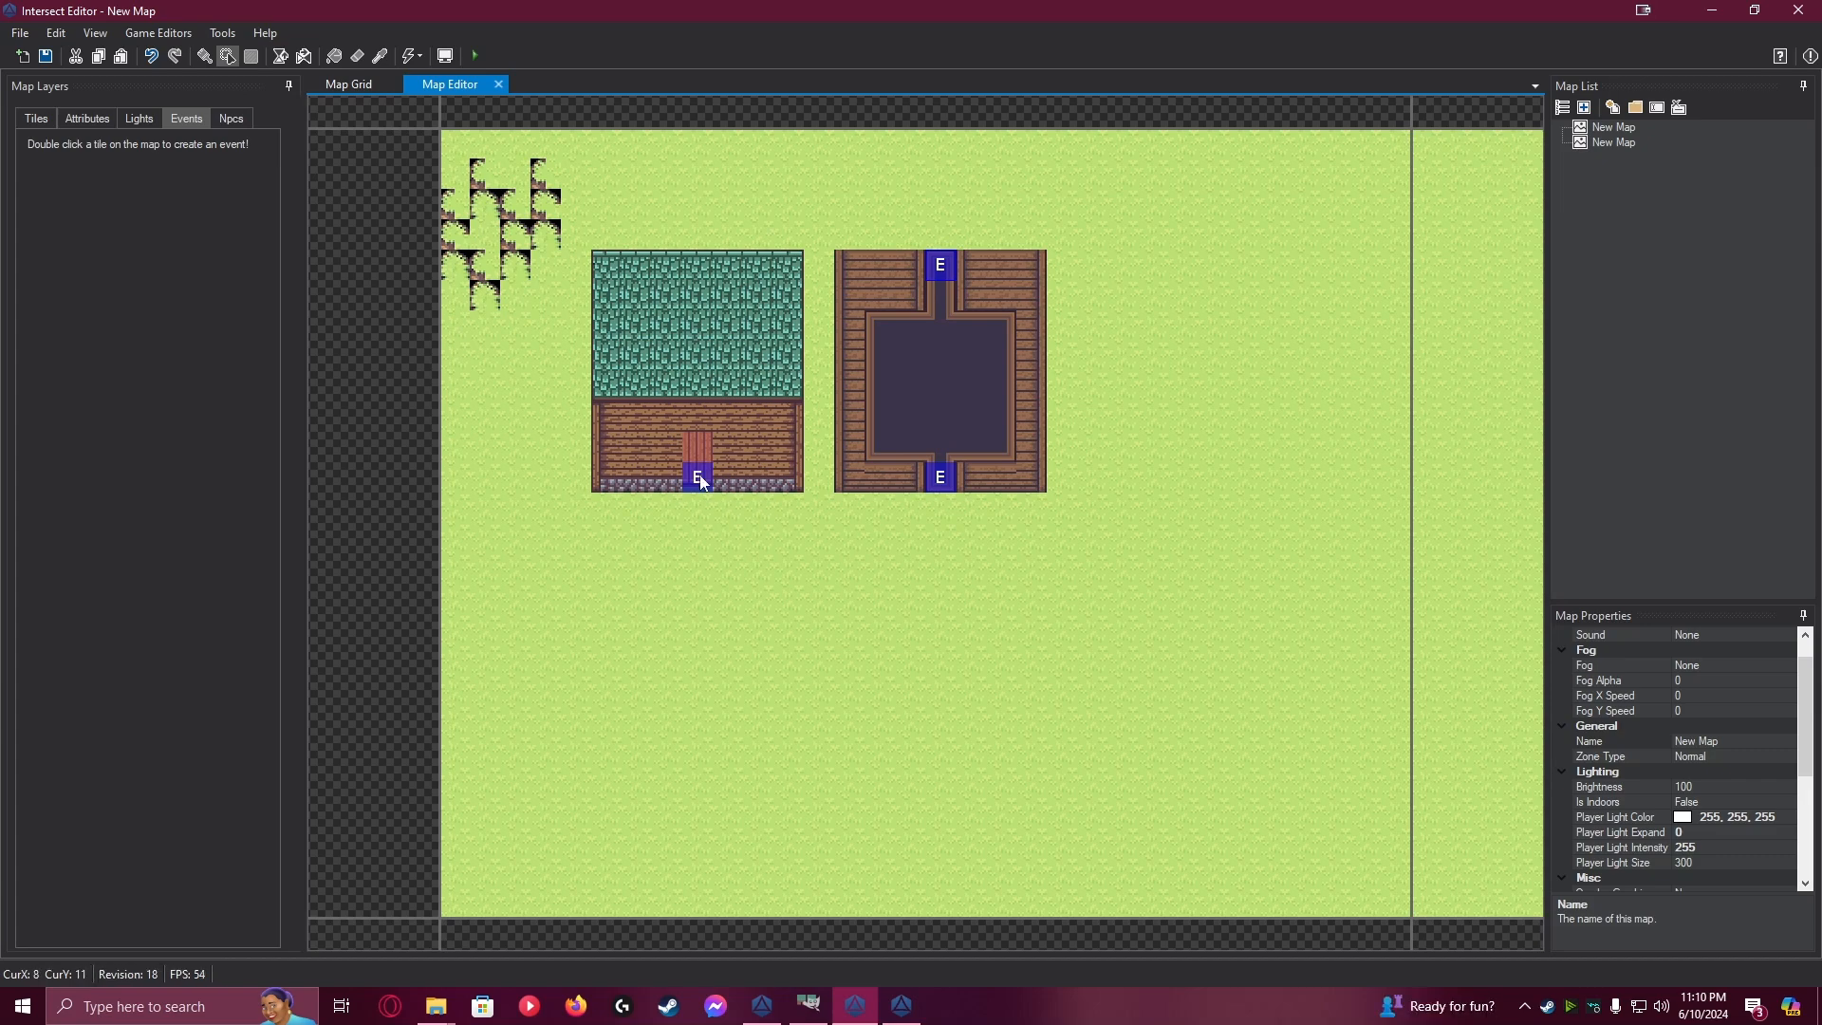
Set page 1 of the second house's front doorway event to the taller roof-and-front graphic from the custom roofs.png tileset, and save the event
{"action": "double_click", "coordinate": [945, 480]}
{"action": "double_click", "coordinate": [549, 384]}
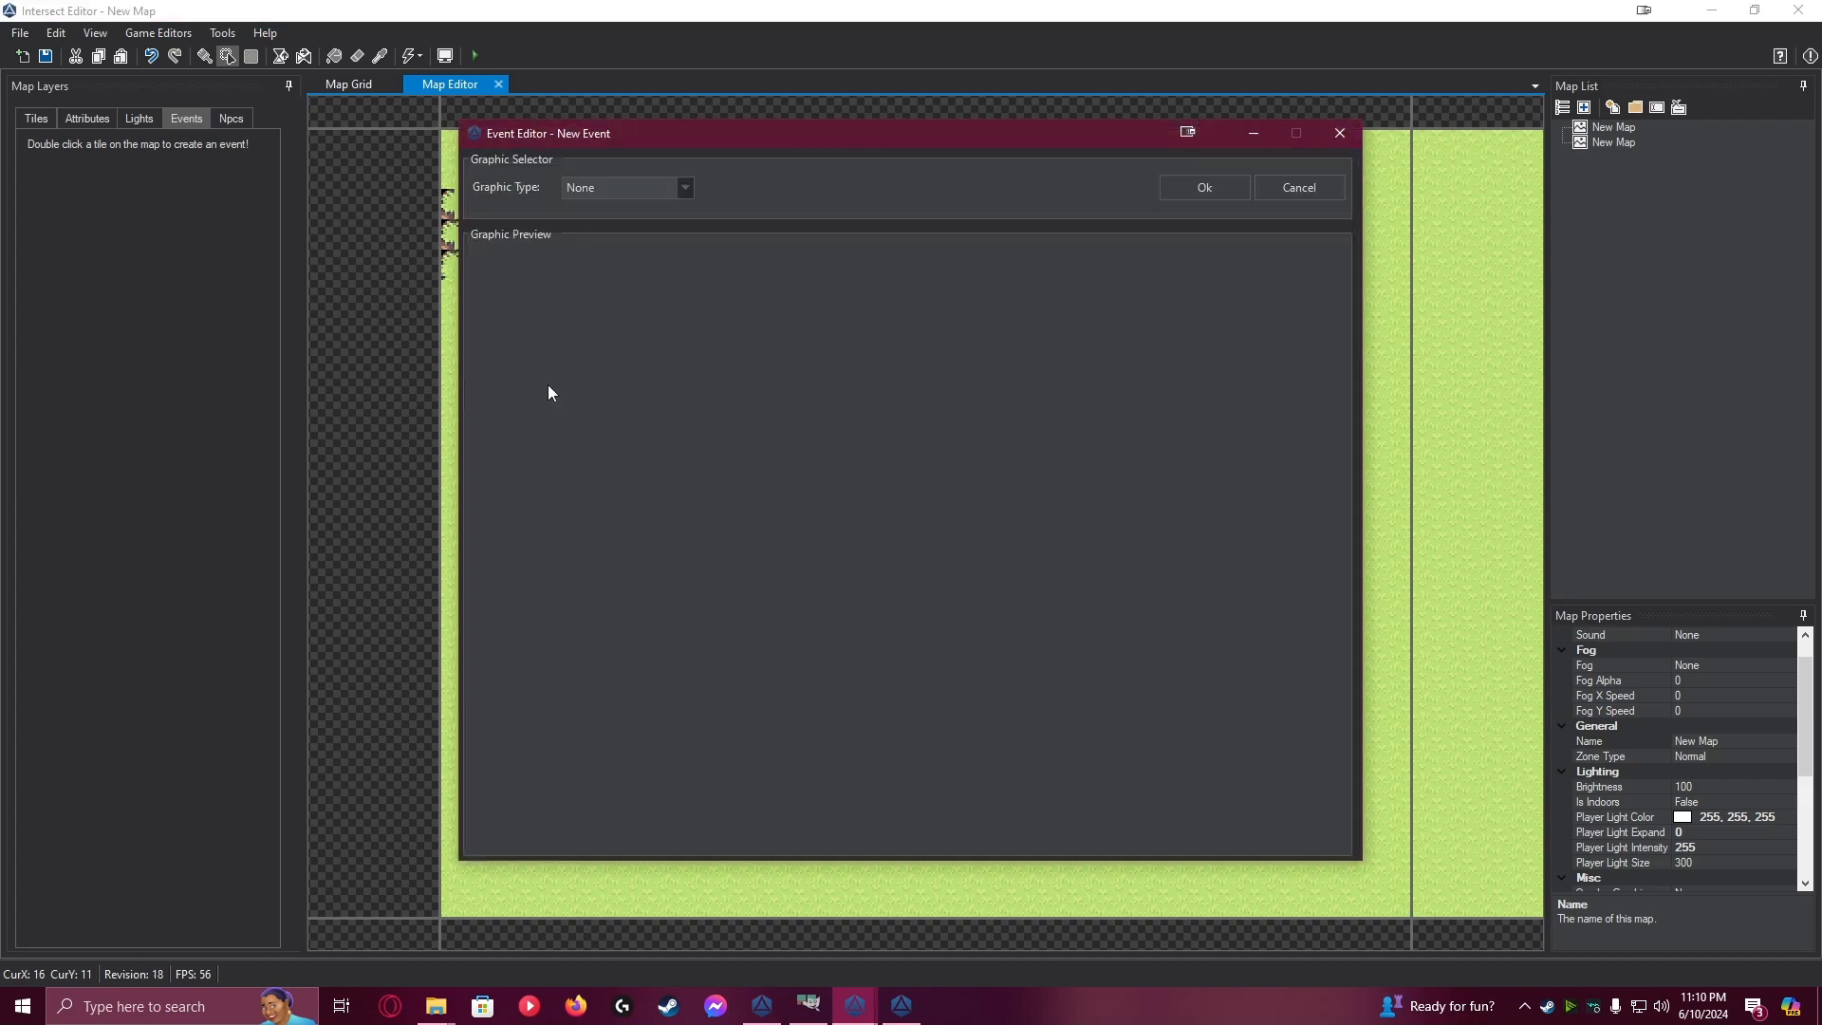
{"action": "left_click", "coordinate": [626, 190]}
{"action": "left_click", "coordinate": [595, 241]}
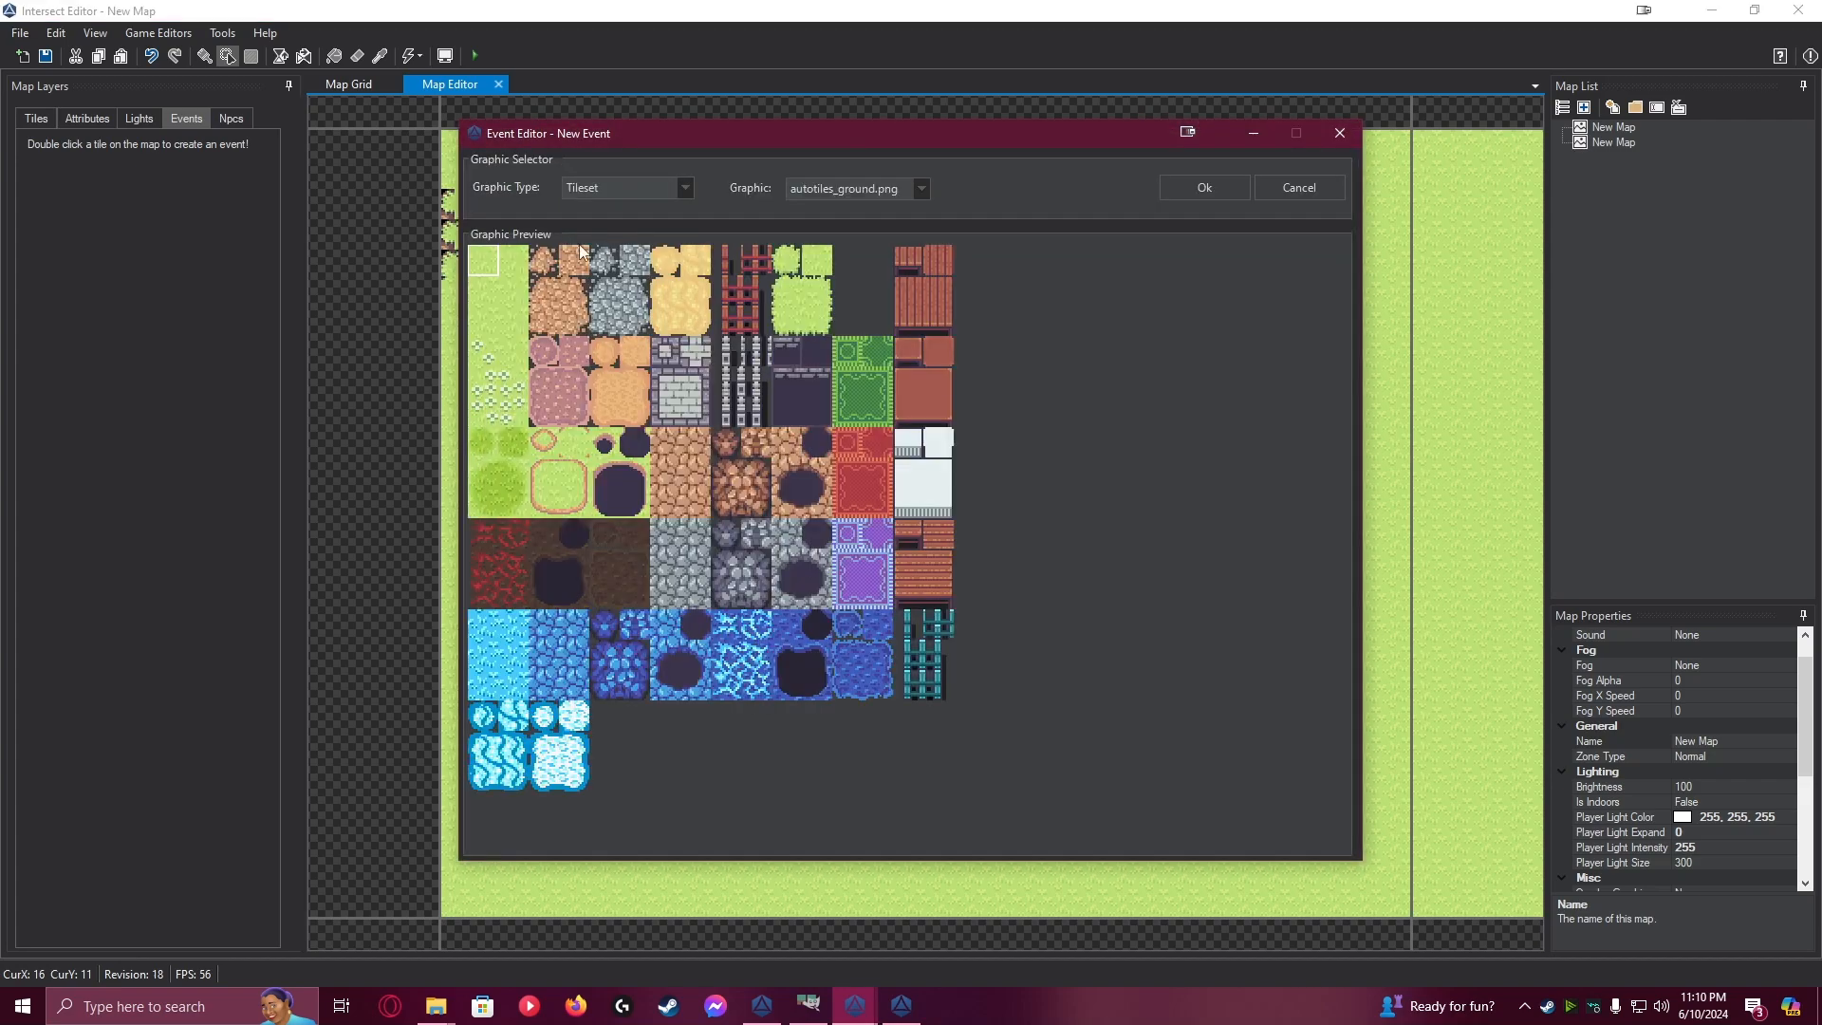
{"action": "left_click", "coordinate": [852, 190]}
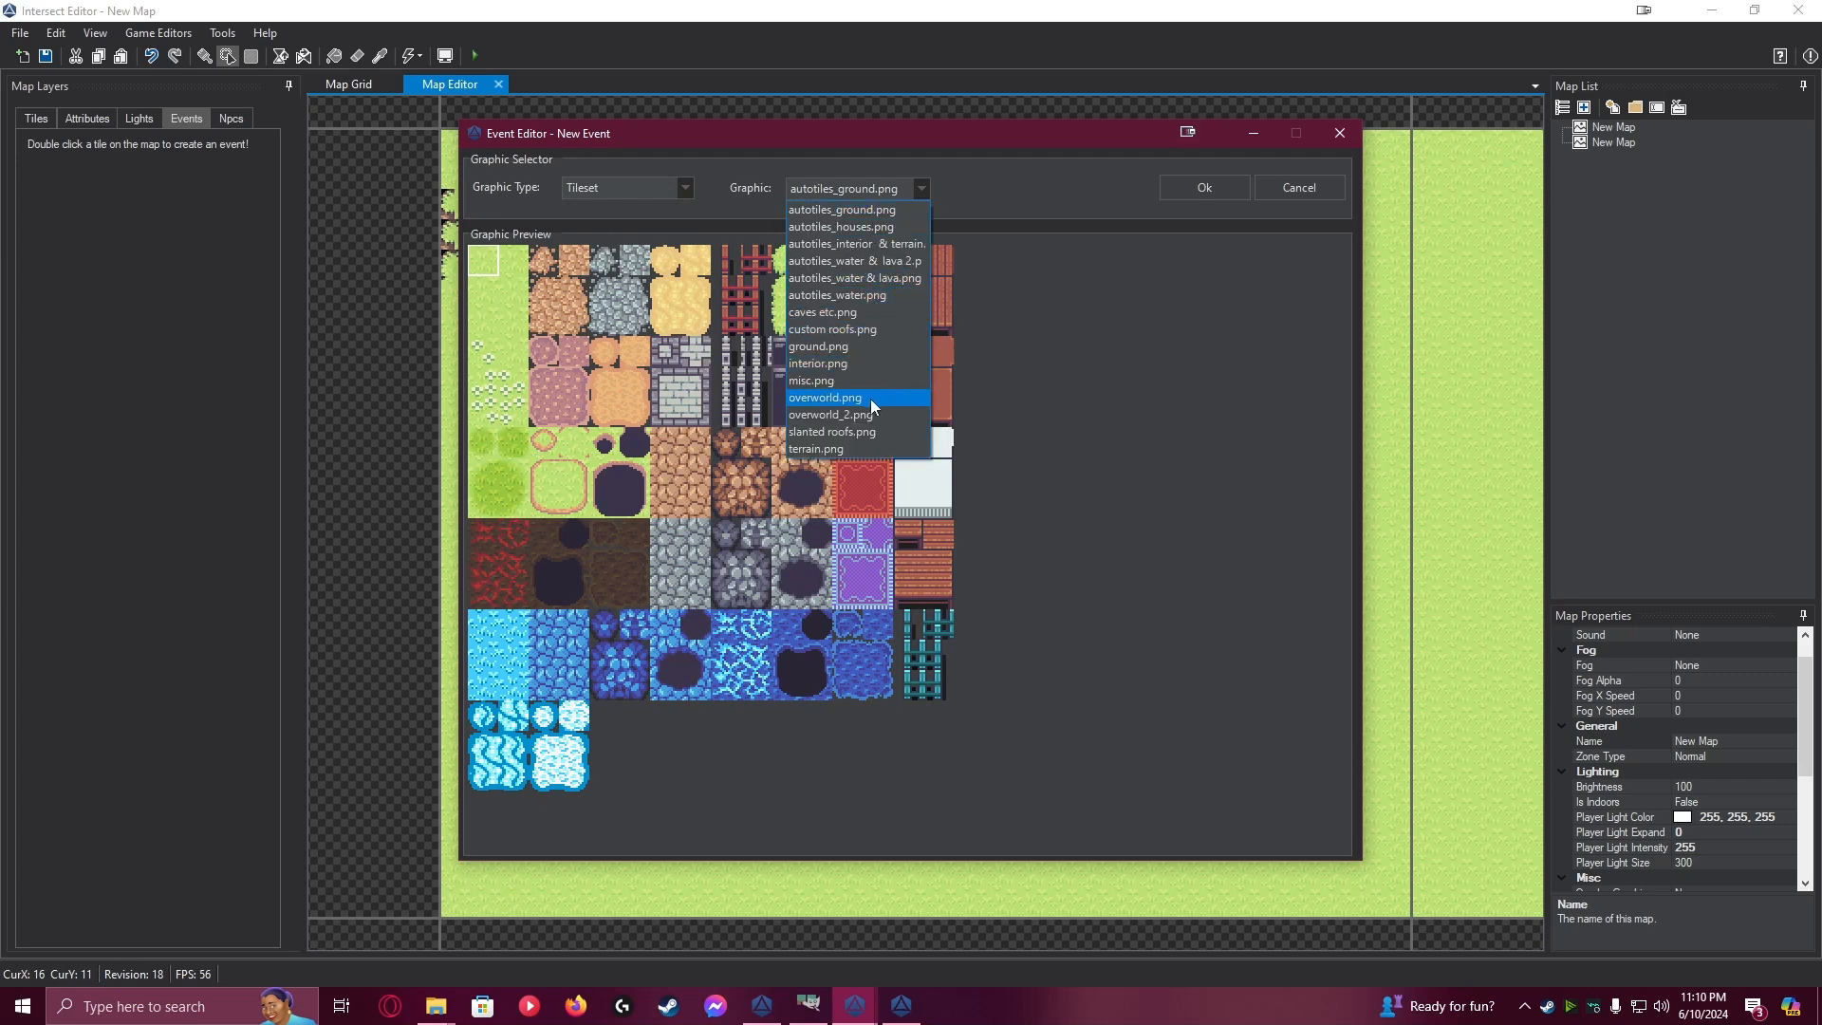
{"action": "left_click", "coordinate": [868, 329]}
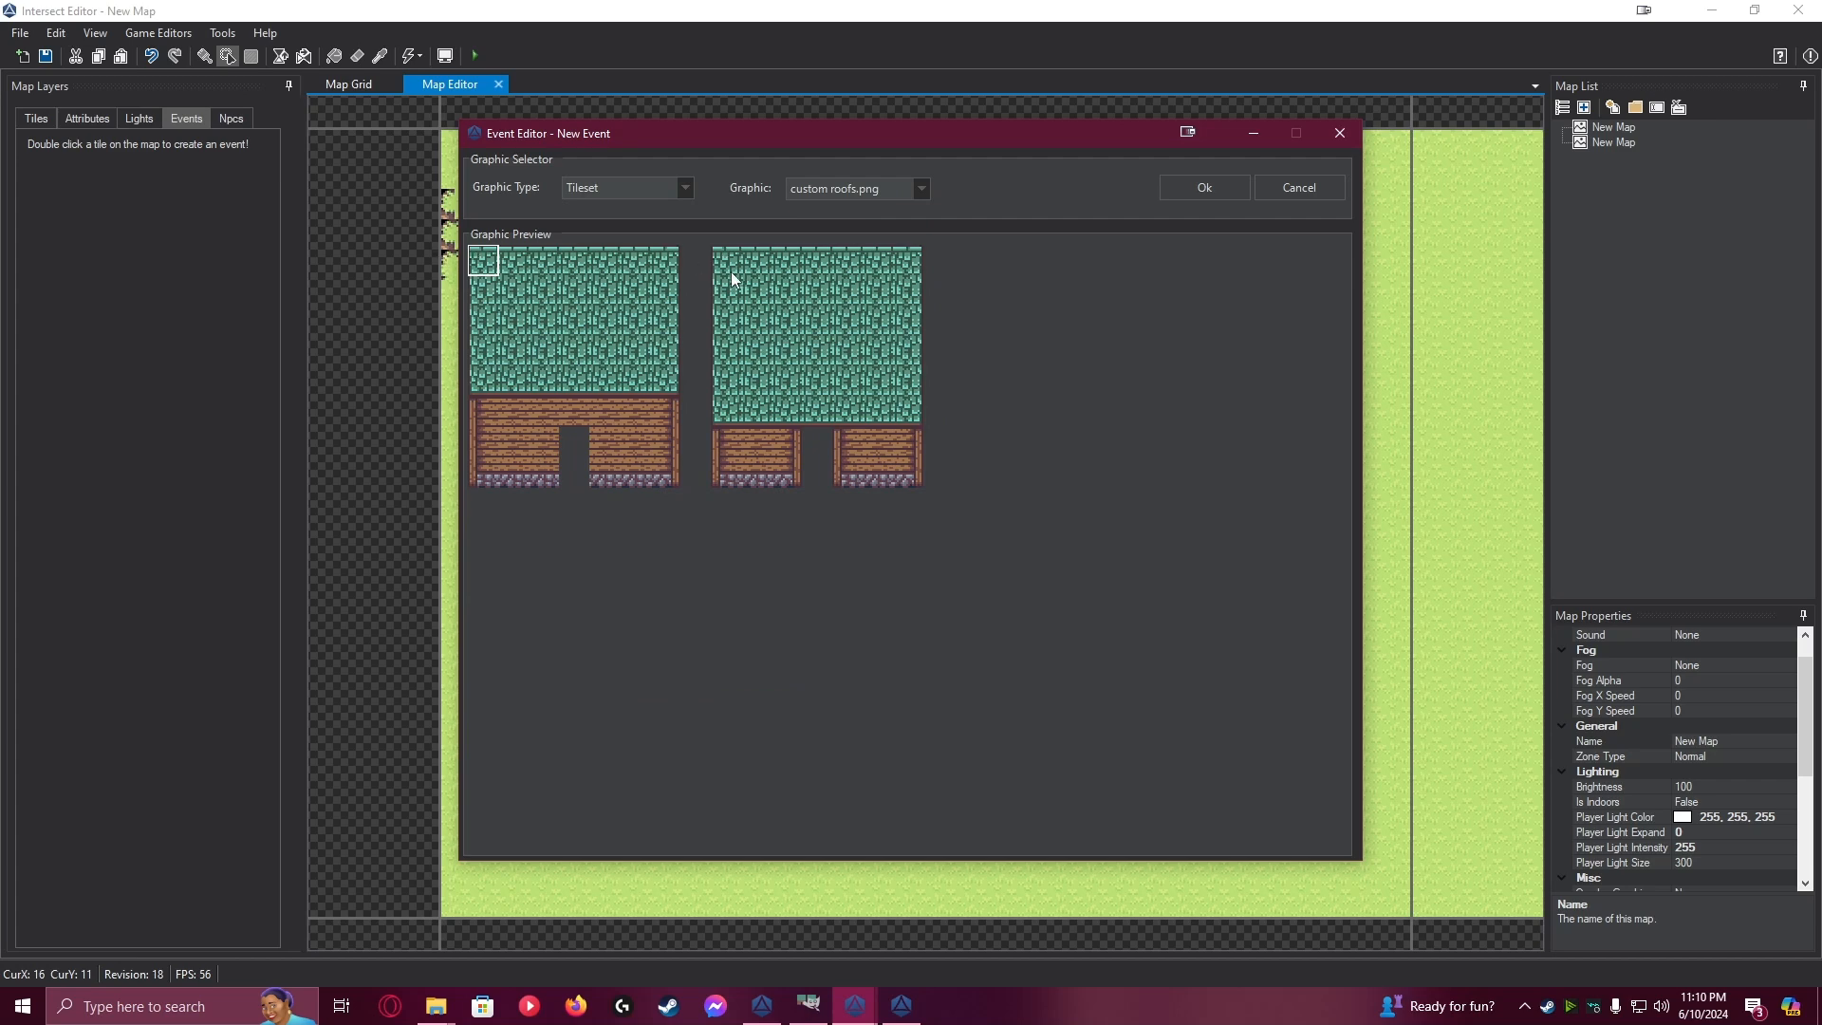
{"action": "left_click_drag", "start_coordinate": [718, 260], "coordinate": [919, 479]}
{"action": "left_click", "coordinate": [1221, 190]}
{"action": "left_click", "coordinate": [514, 846]}
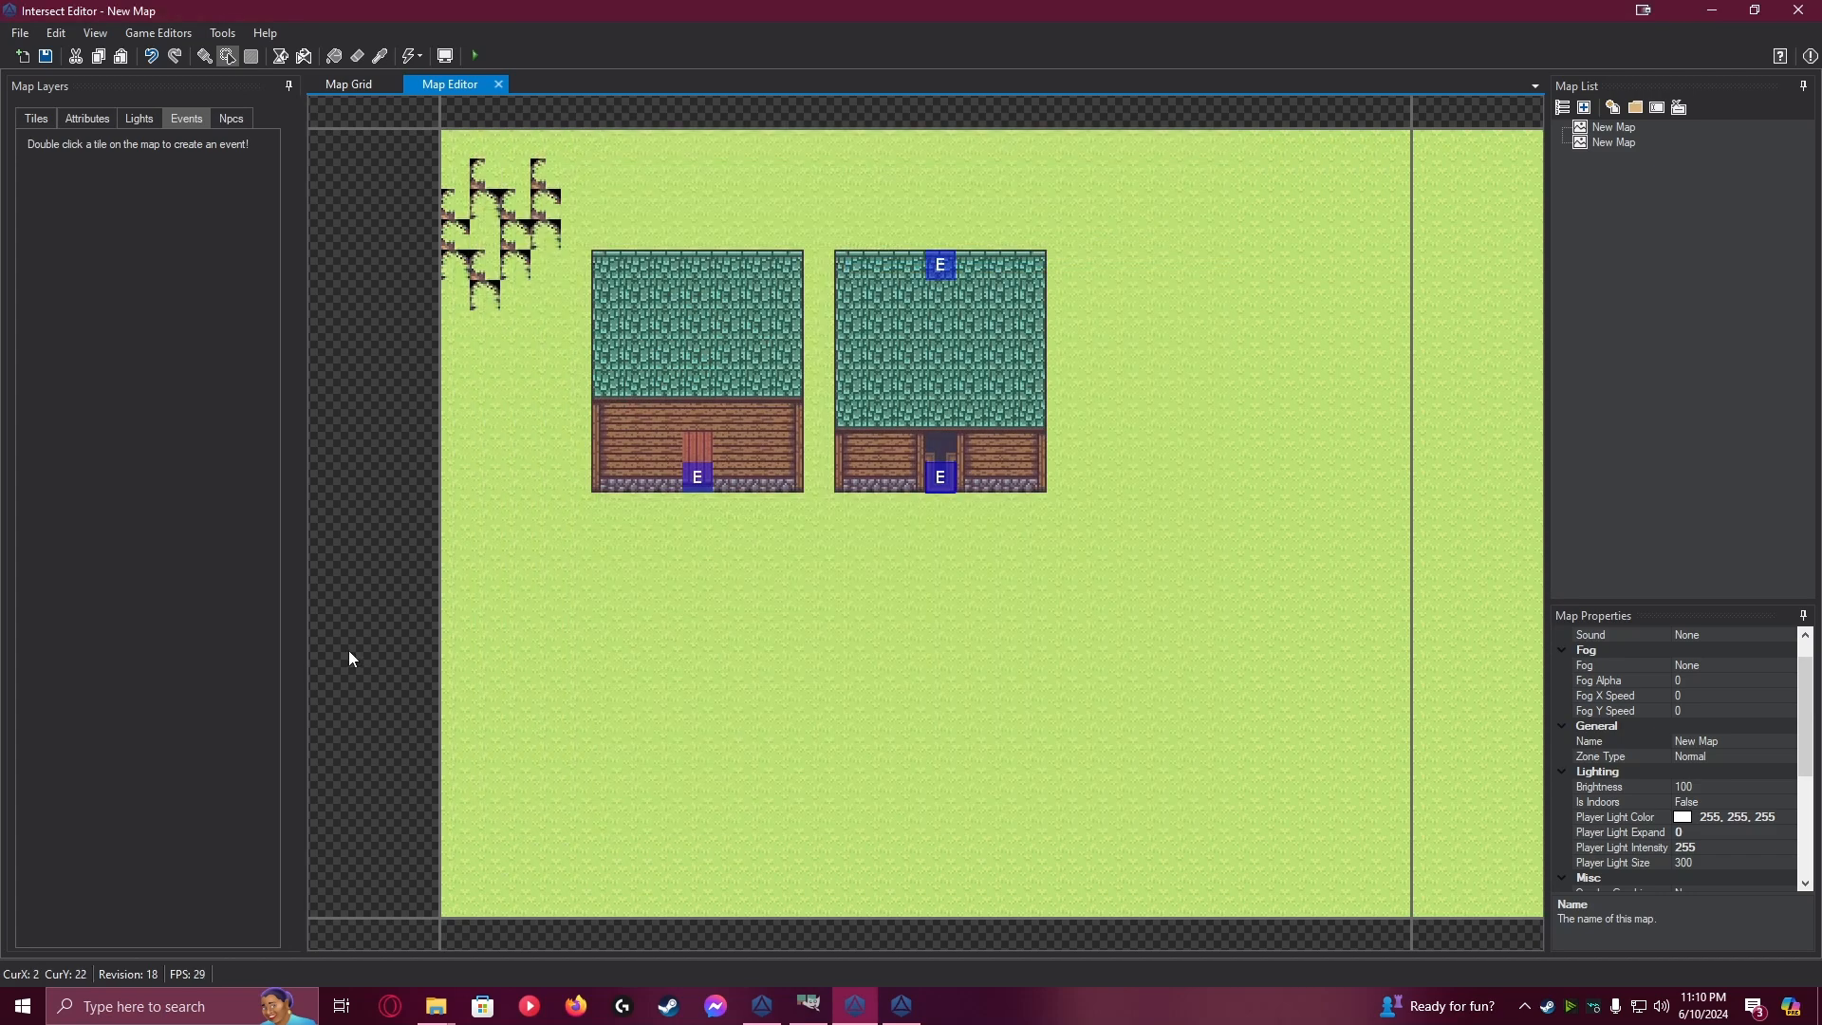
Save the map, switch to the Intersect Client, and walk the character in the second house's front and out its back
{"action": "left_click", "coordinate": [44, 56]}
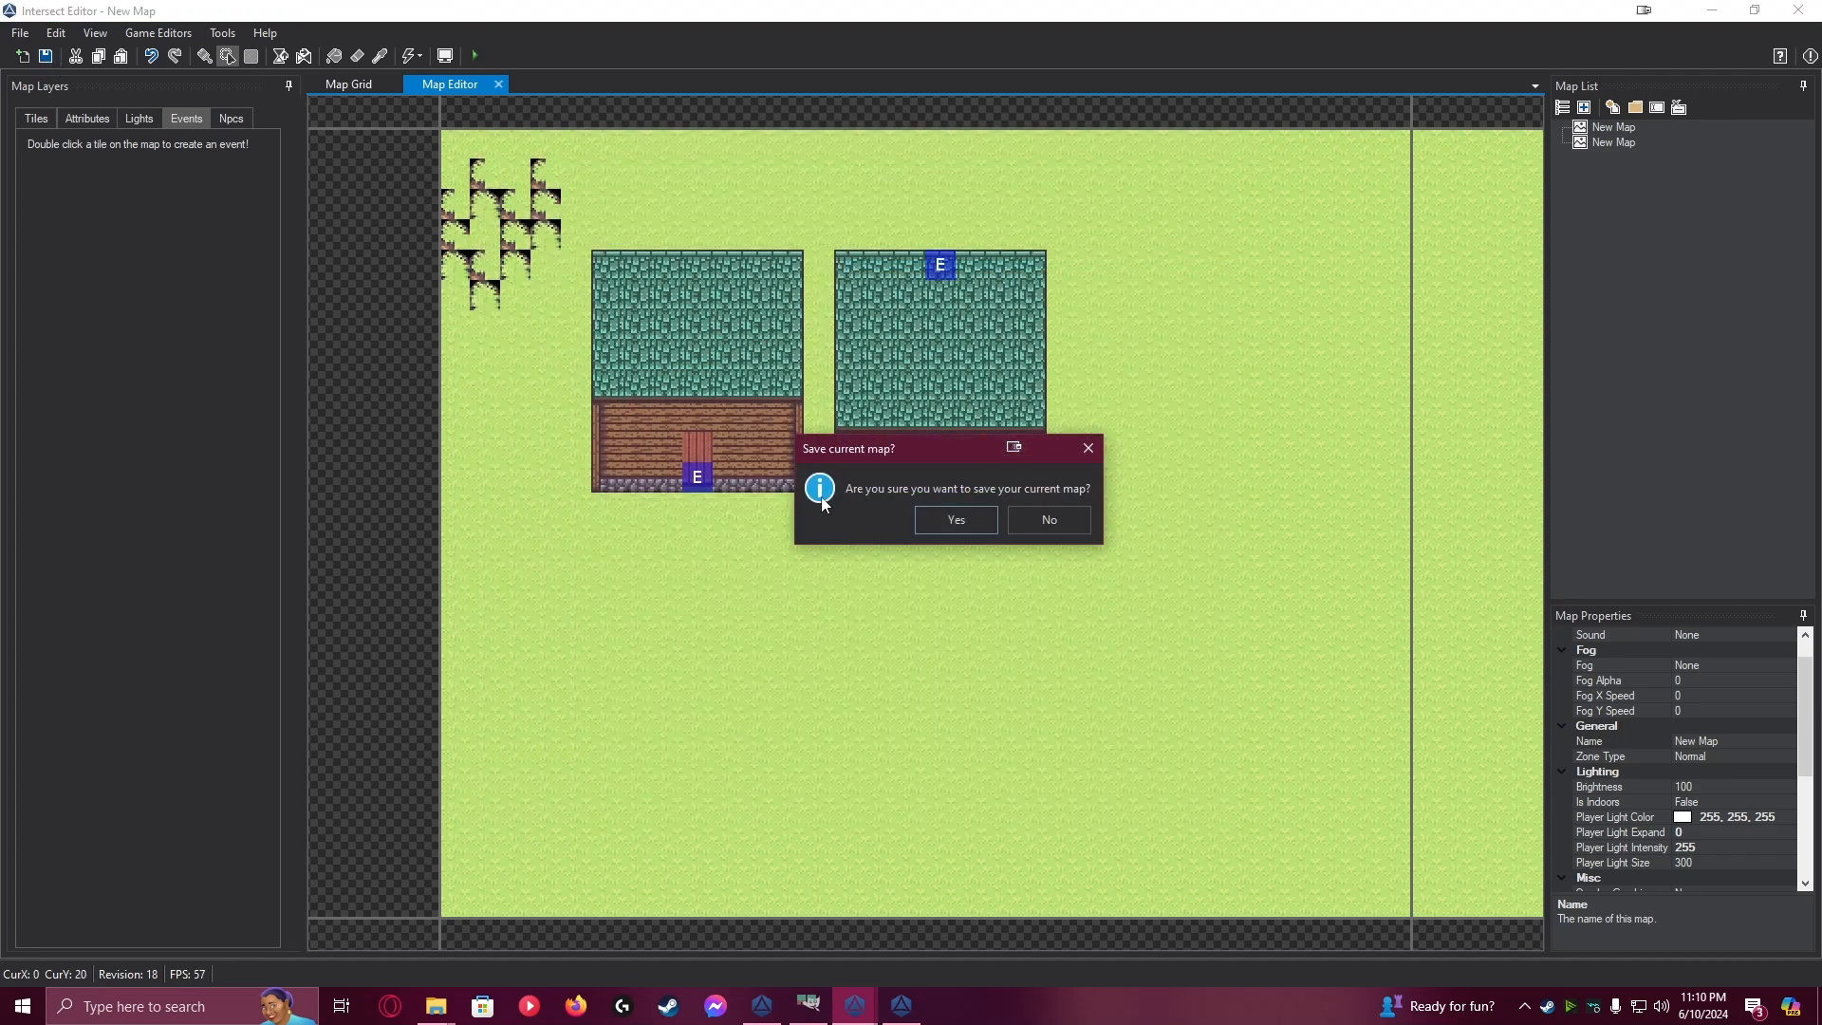
{"action": "left_click", "coordinate": [935, 524]}
{"action": "left_click", "coordinate": [903, 1012]}
{"action": "key", "text": "Right"}
{"action": "key", "text": "Left"}
{"action": "key", "text": "Up"}
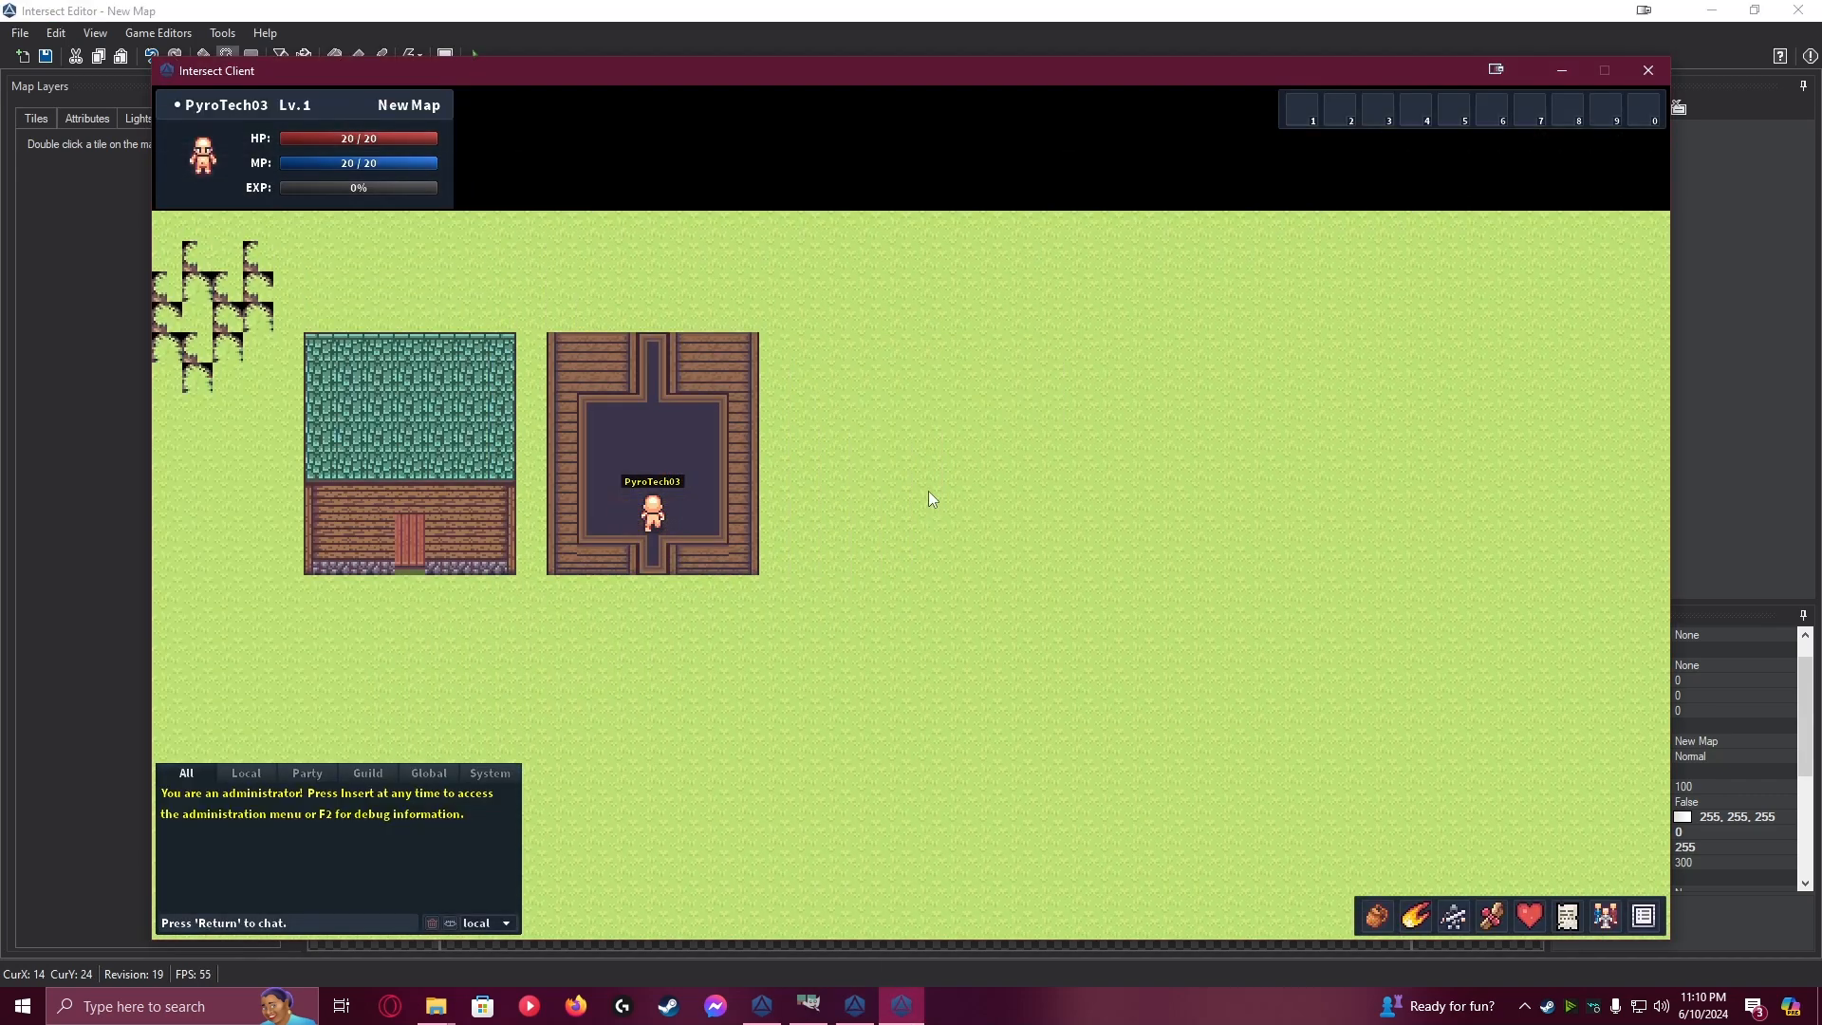
{"action": "key", "text": "Up"}
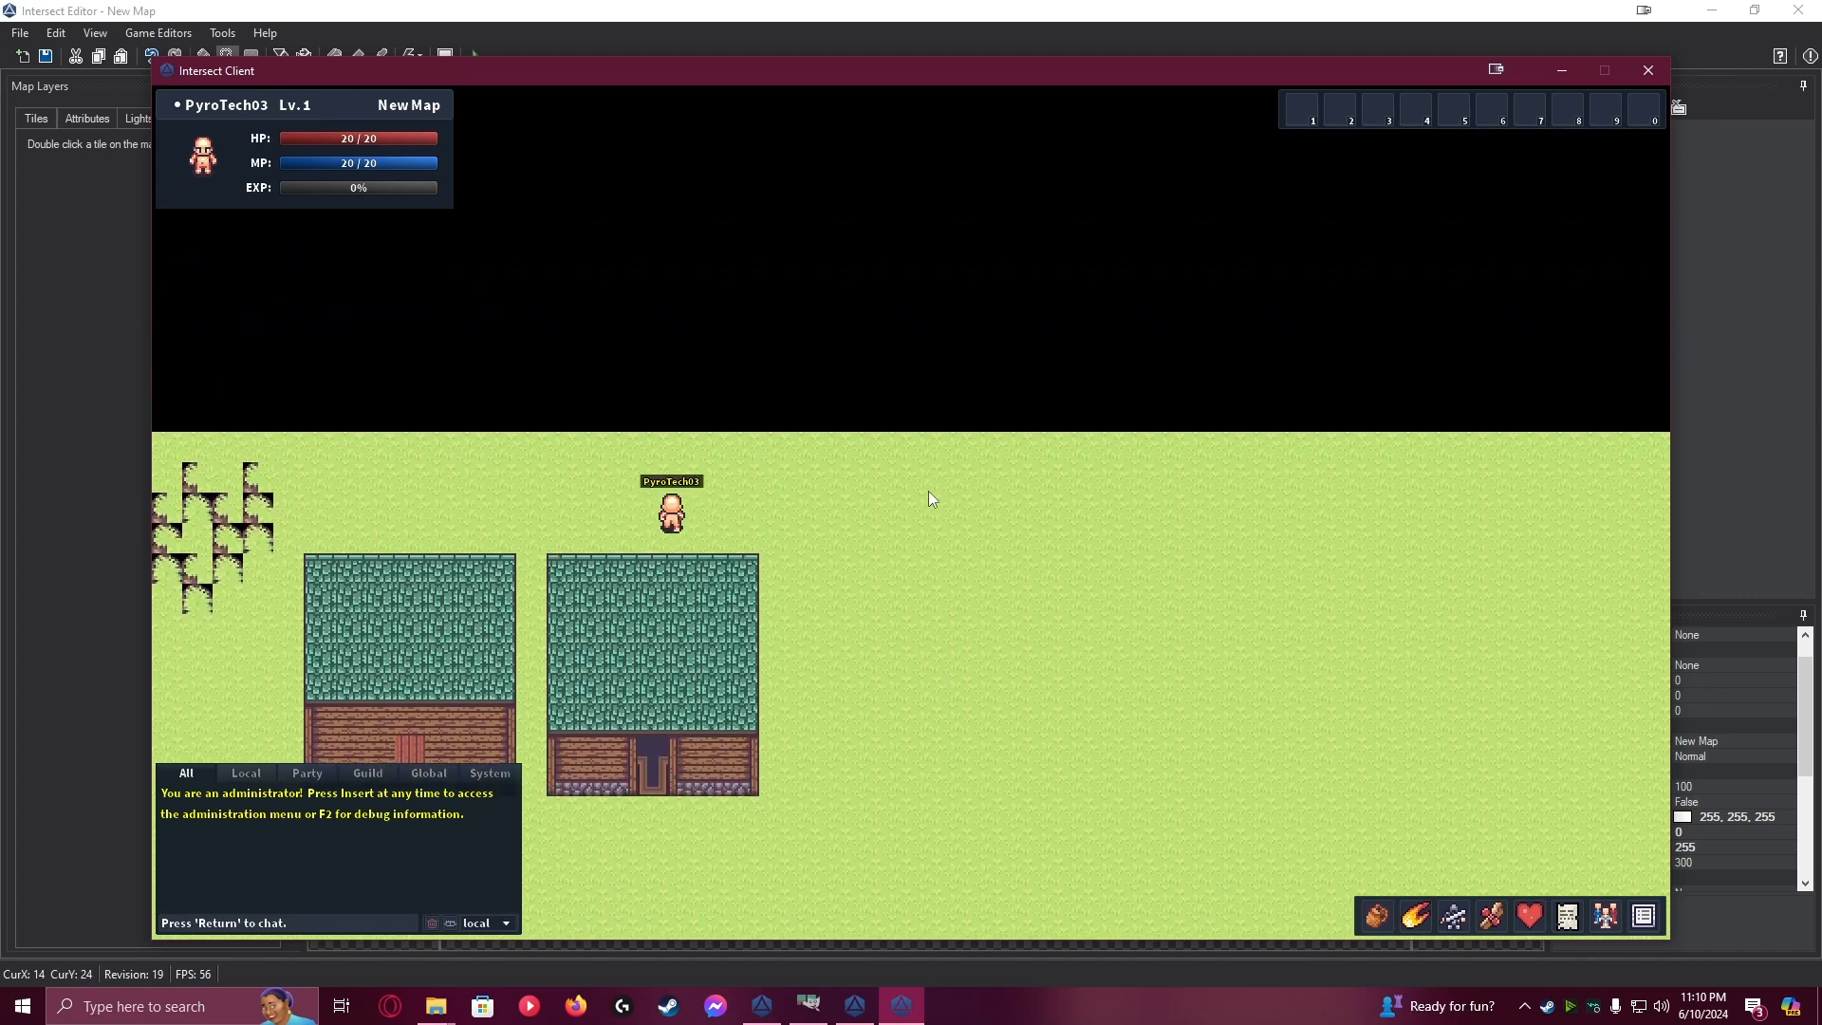
Test the return route by walking the character in through the back passage and out the front doorway
{"action": "key", "text": "Right"}
{"action": "key", "text": "Left"}
{"action": "key", "text": "Down"}
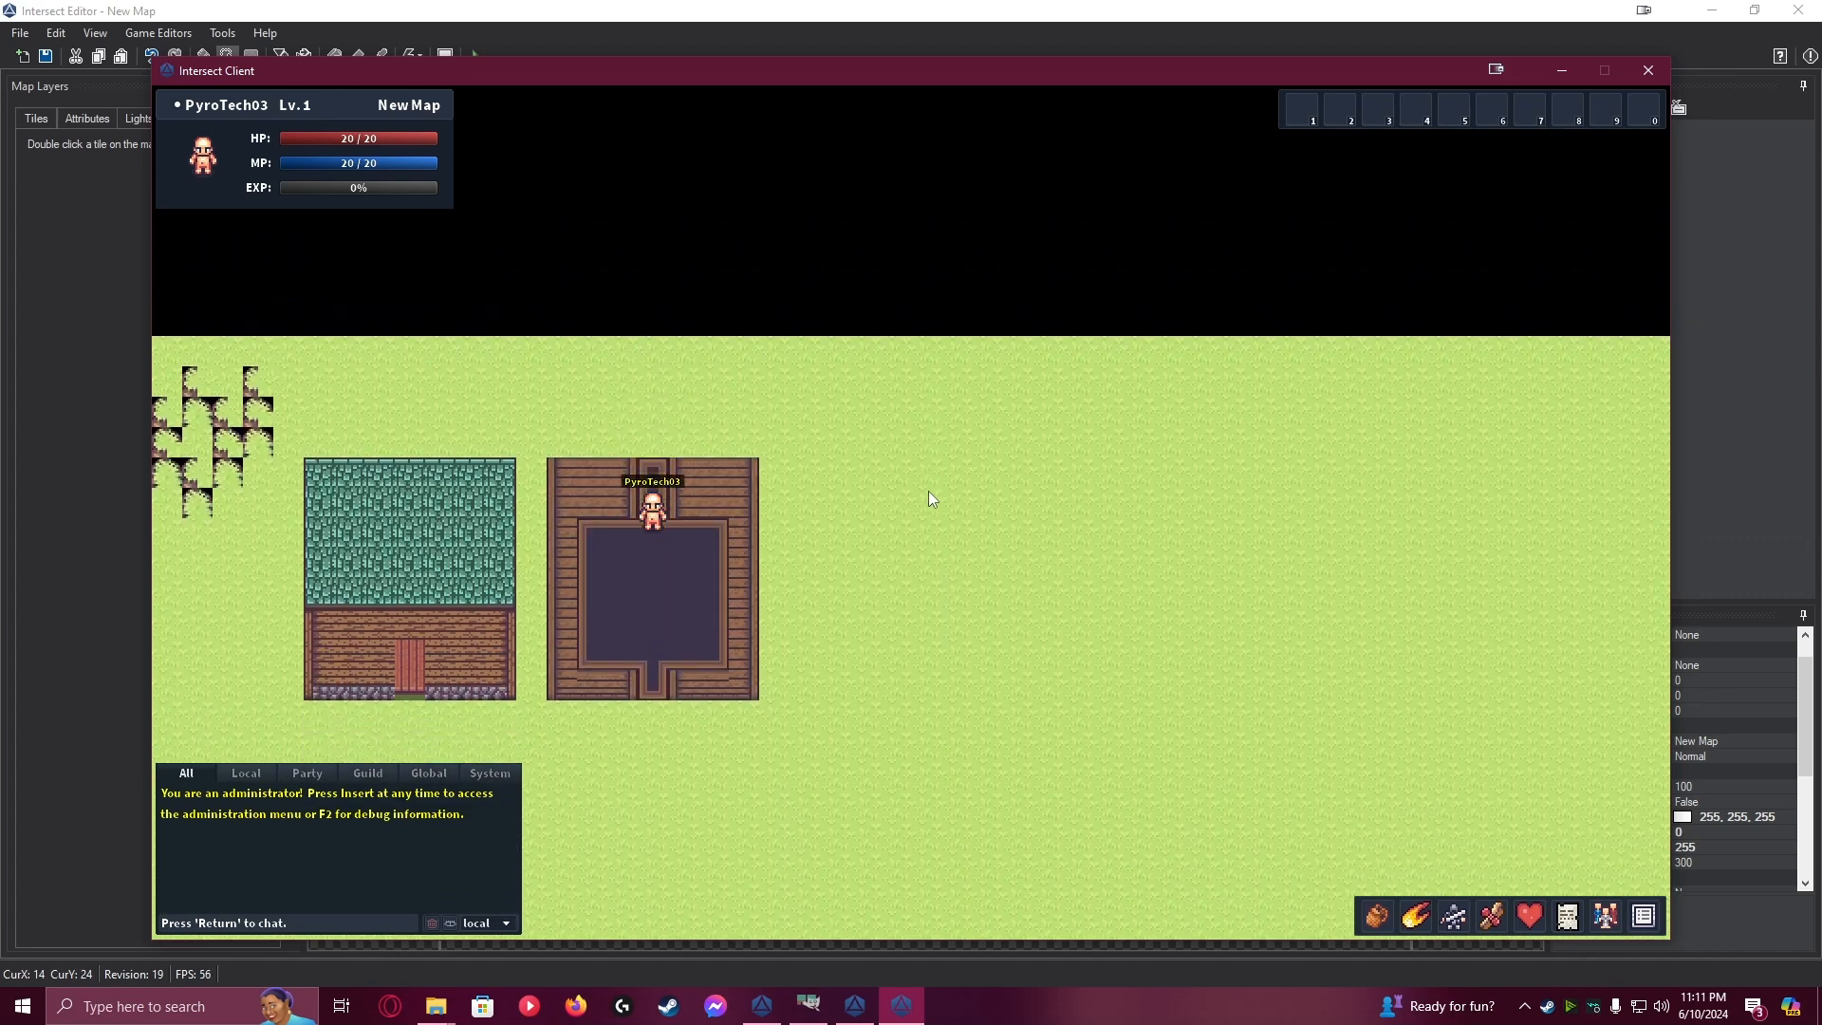
{"action": "key", "text": "Down"}
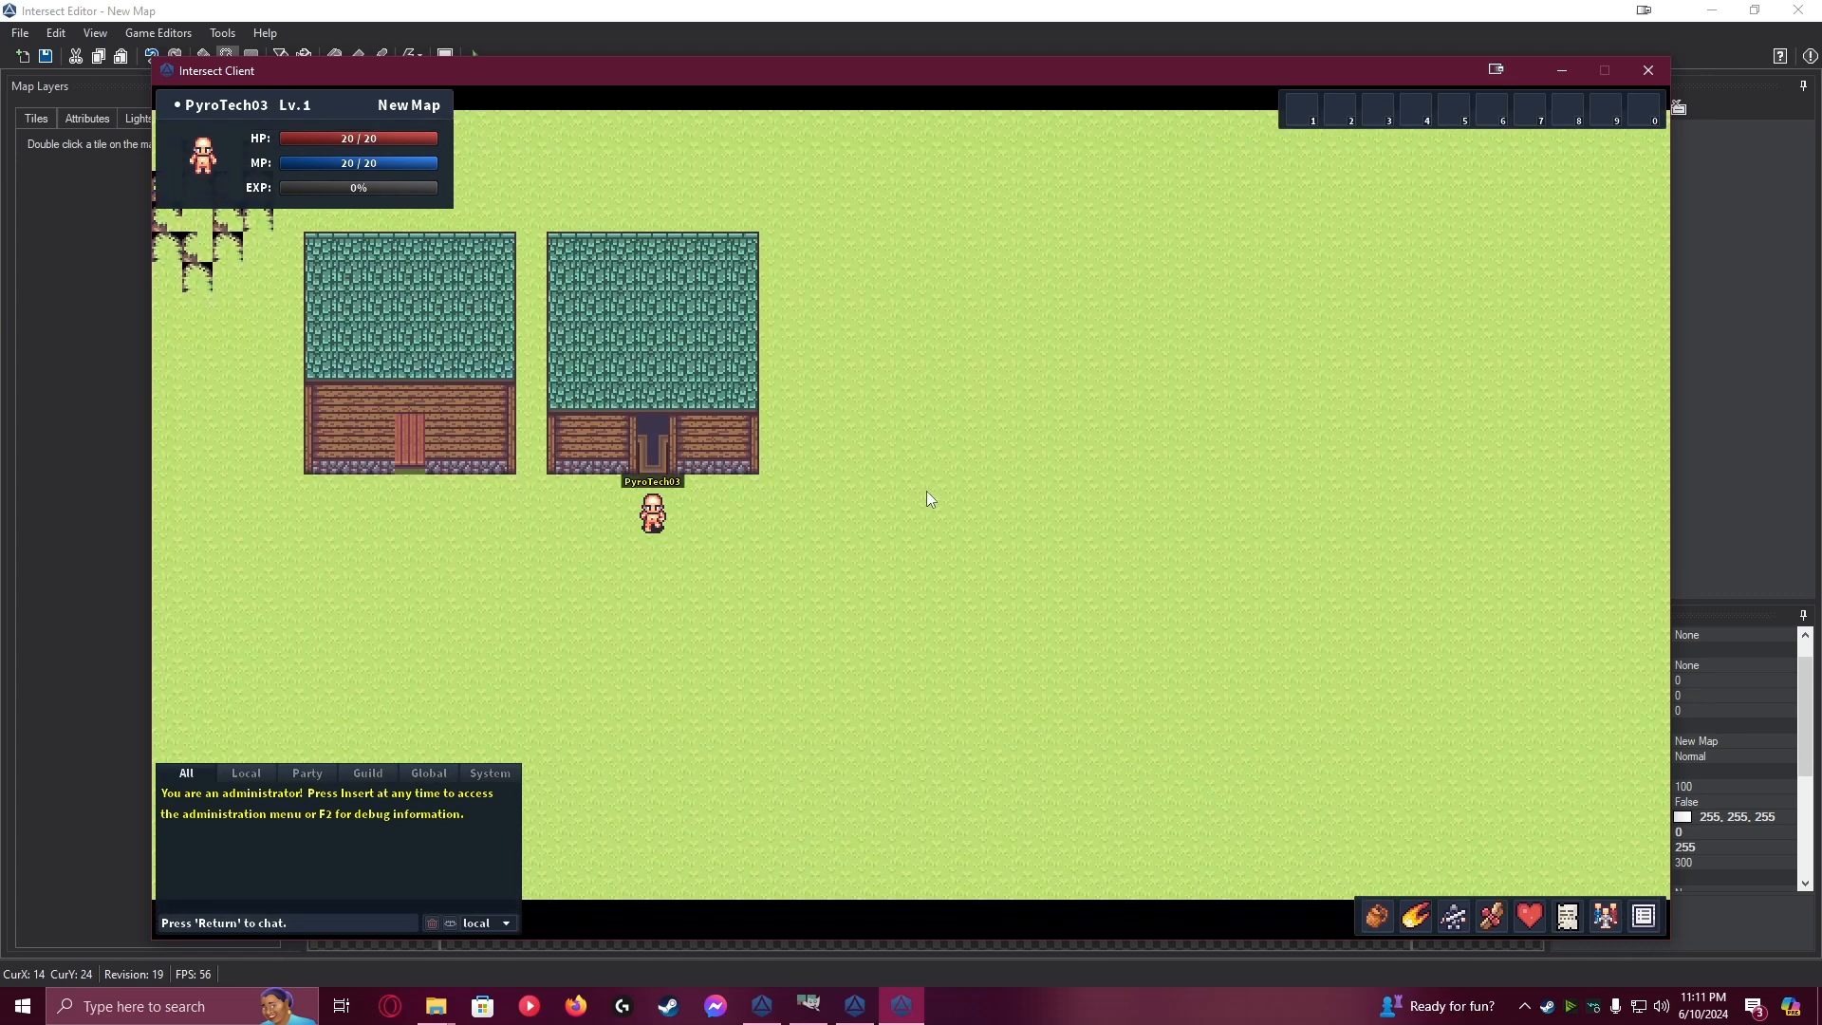
{"action": "key", "text": "Right"}
{"action": "key", "text": "Left"}
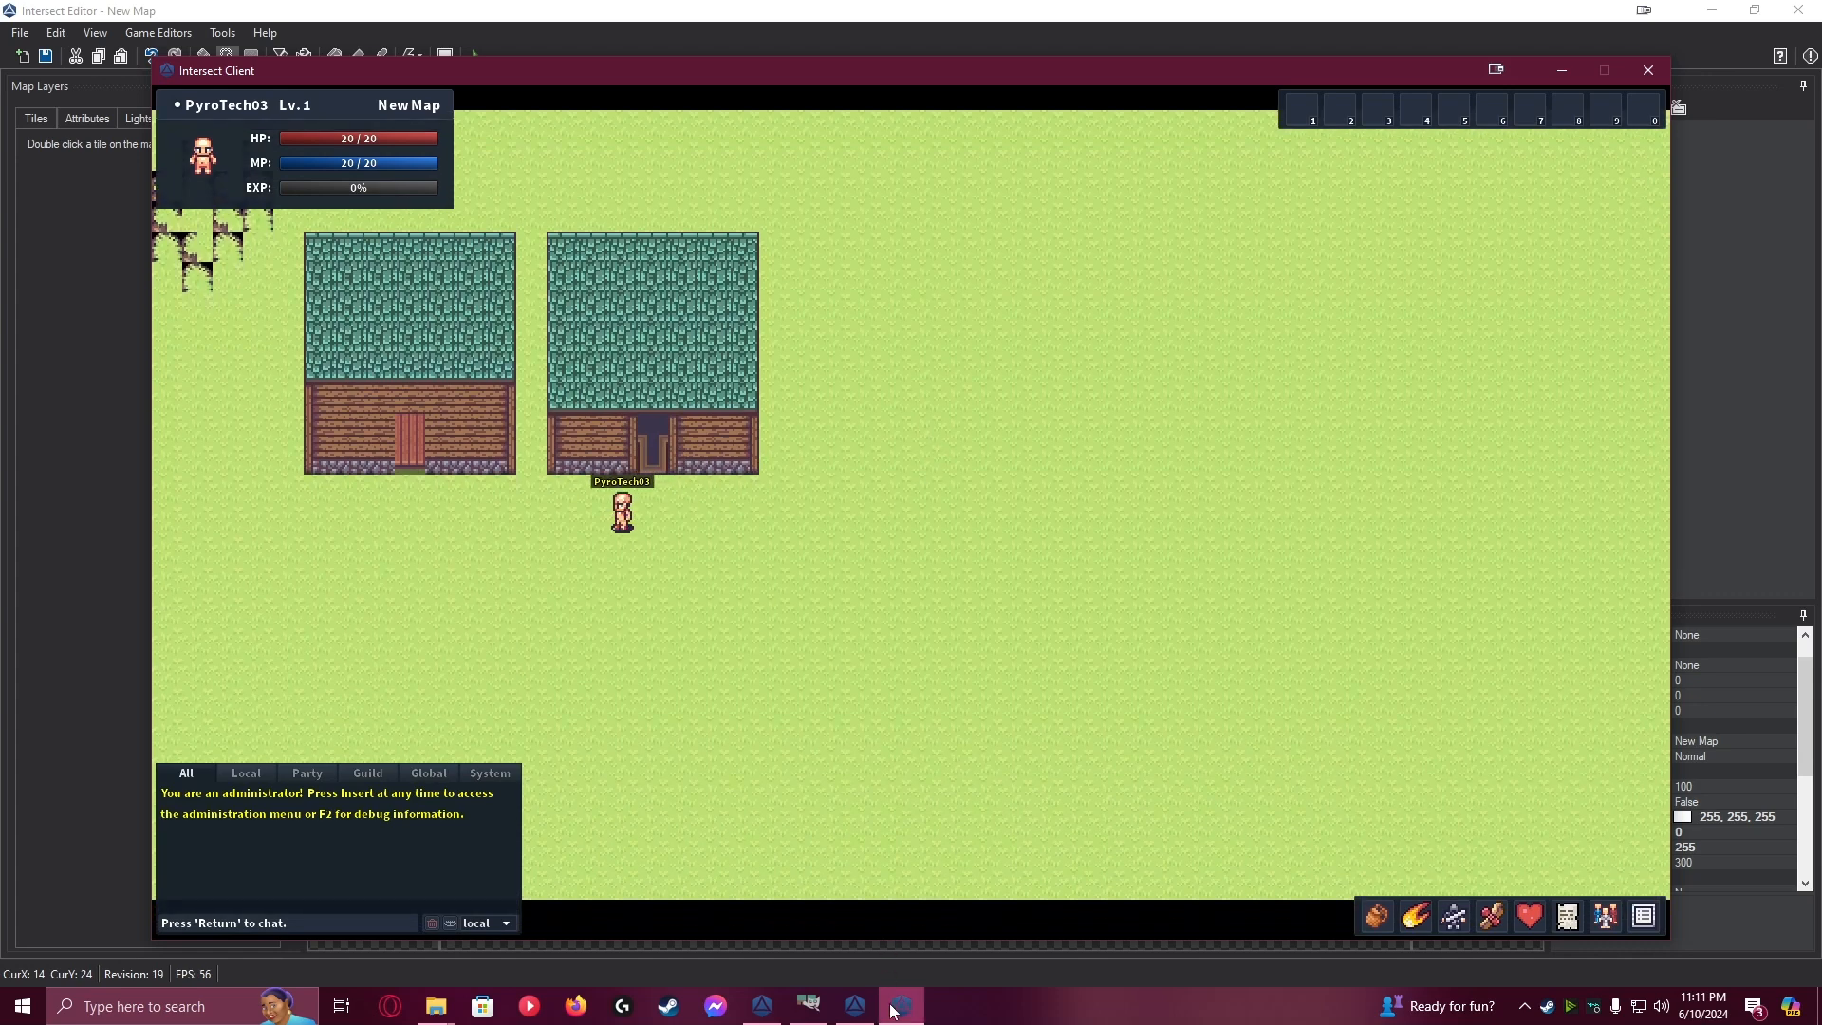
Walk the character around the outside of the second house and along its back wall
{"action": "left_click", "coordinate": [853, 1011]}
{"action": "key", "text": "w"}
{"action": "key", "text": "d"}
{"action": "key", "text": "w"}
{"action": "key", "text": "a"}
{"action": "key", "text": "Up"}
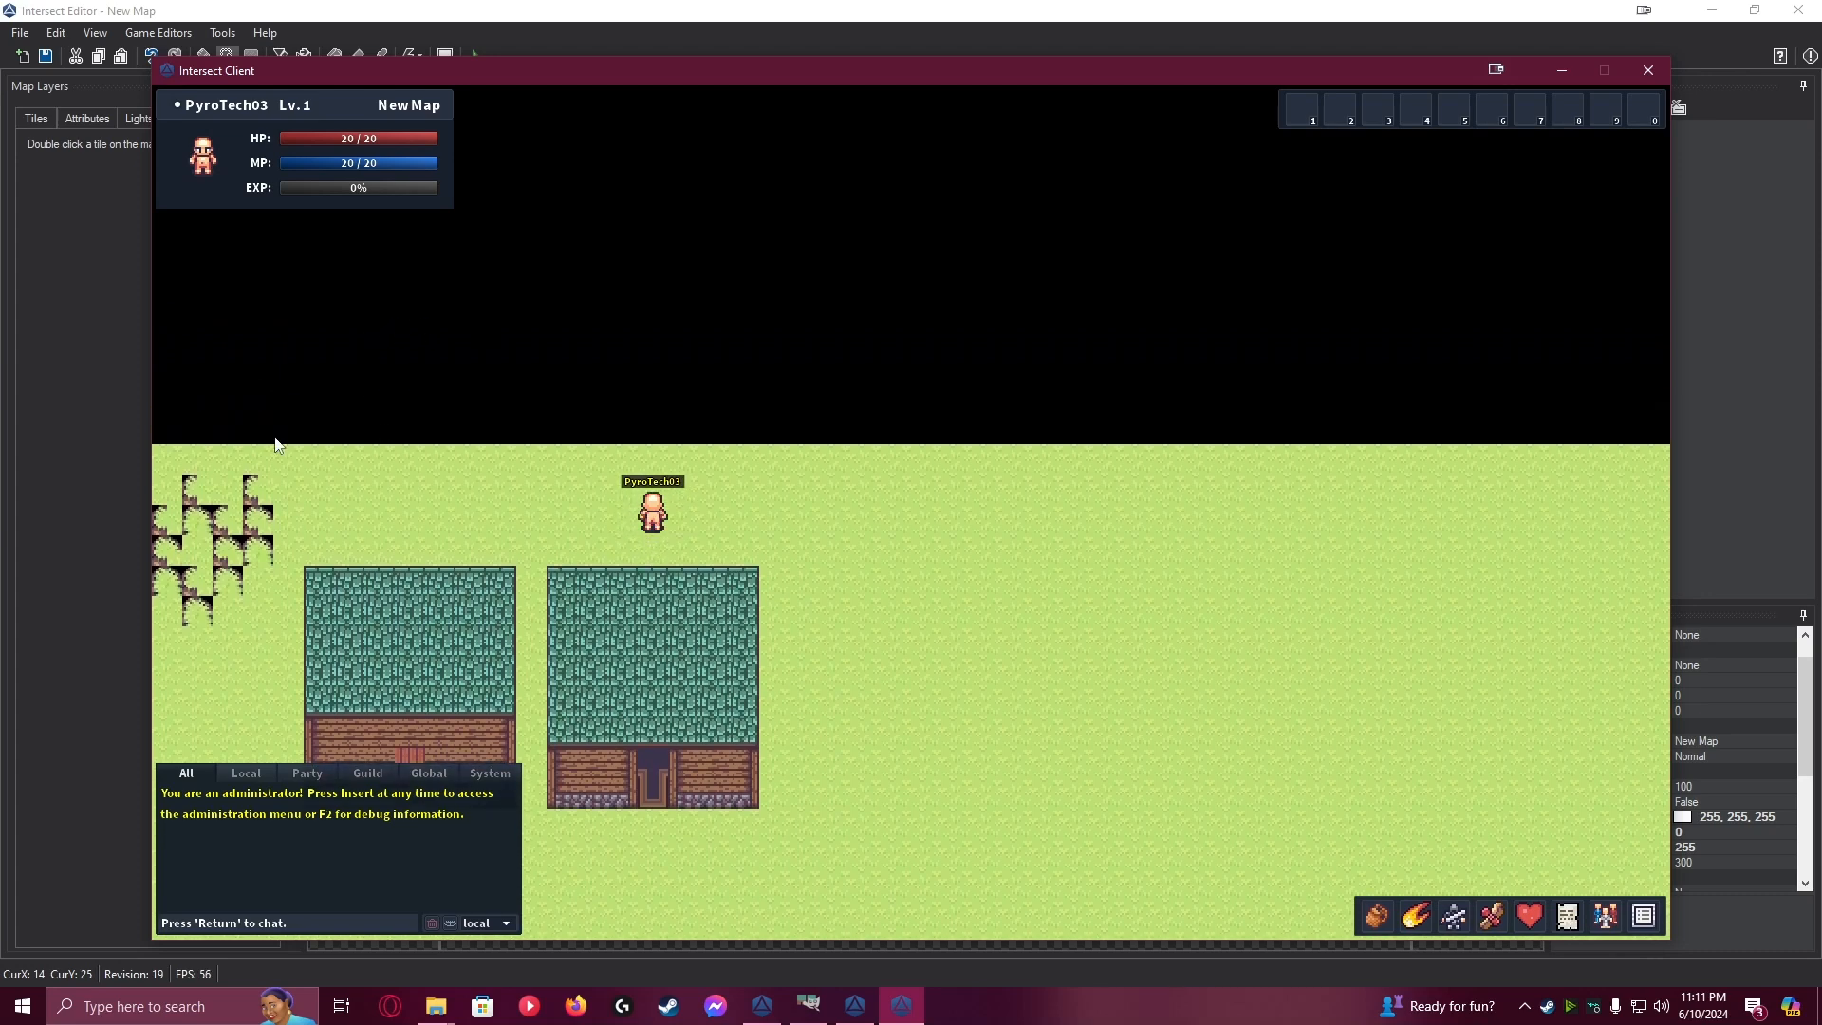
{"action": "key", "text": "Right"}
{"action": "key", "text": "Down"}
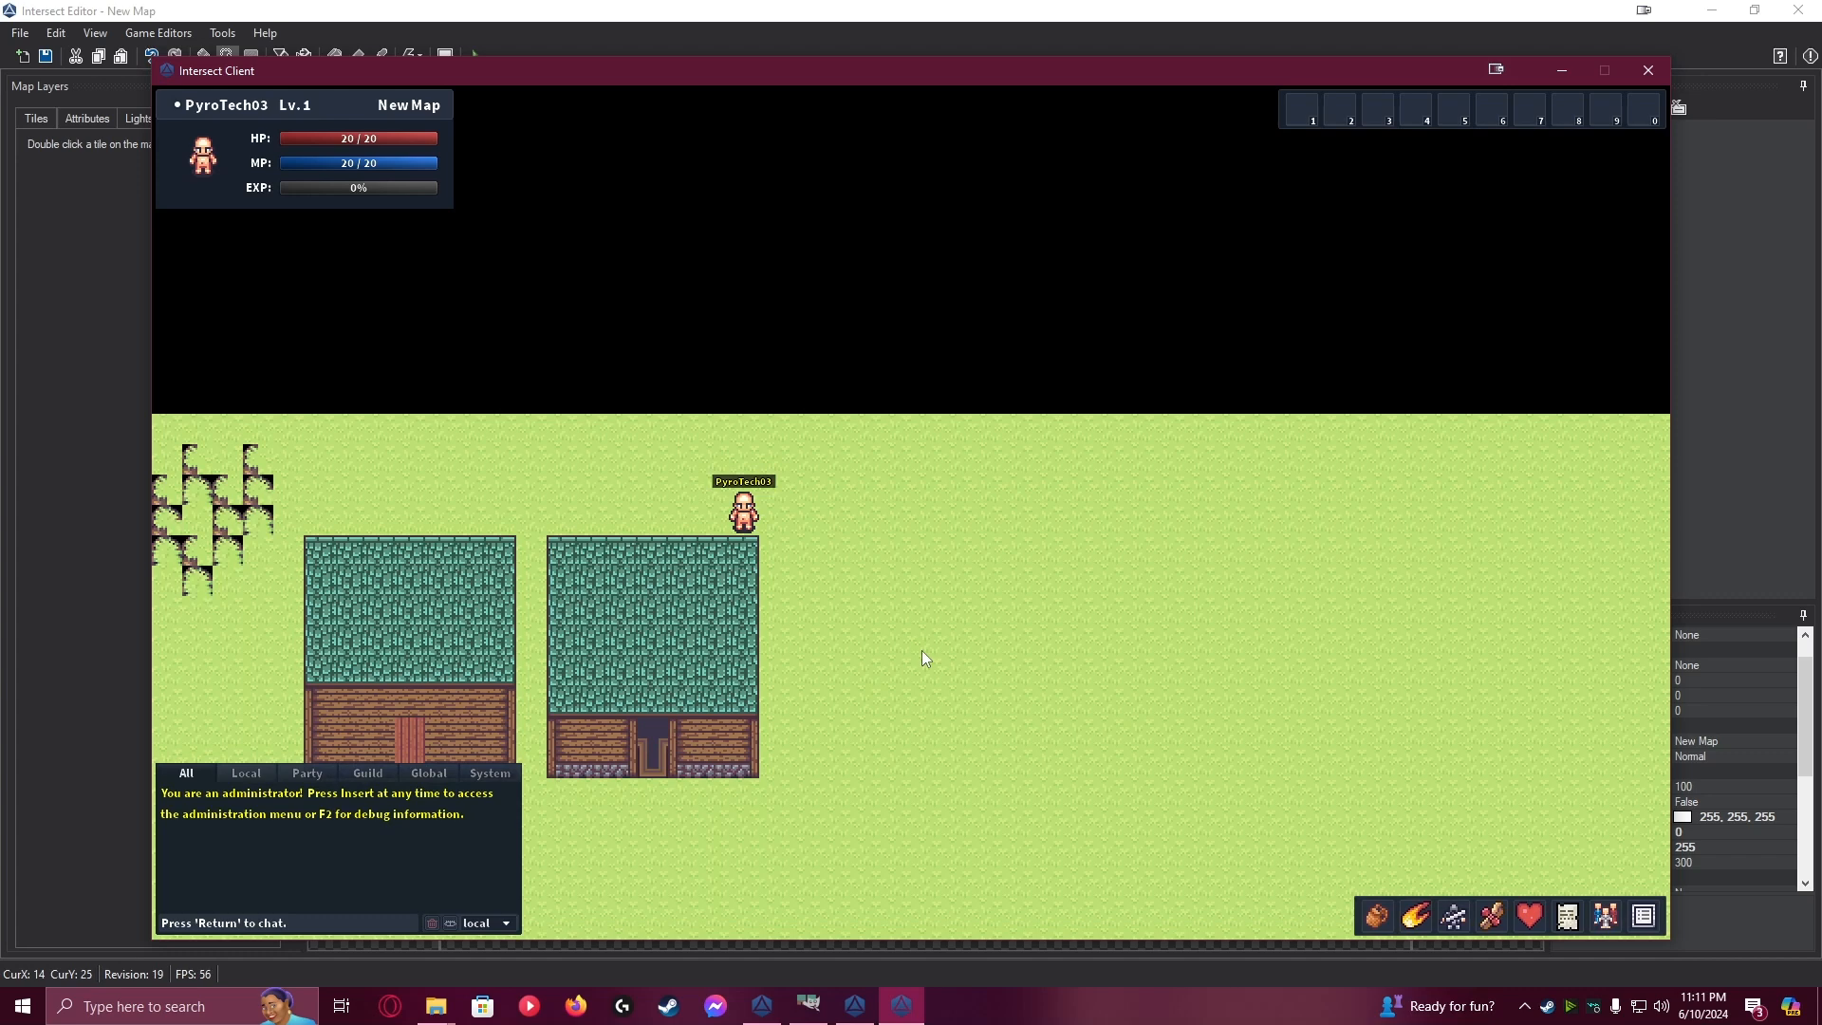
Bring the character back to the rear passage and cross the second house to leave through its front doorway
{"action": "key", "text": "s"}
{"action": "key", "text": "d"}
{"action": "key", "text": "w"}
{"action": "key", "text": "a"}
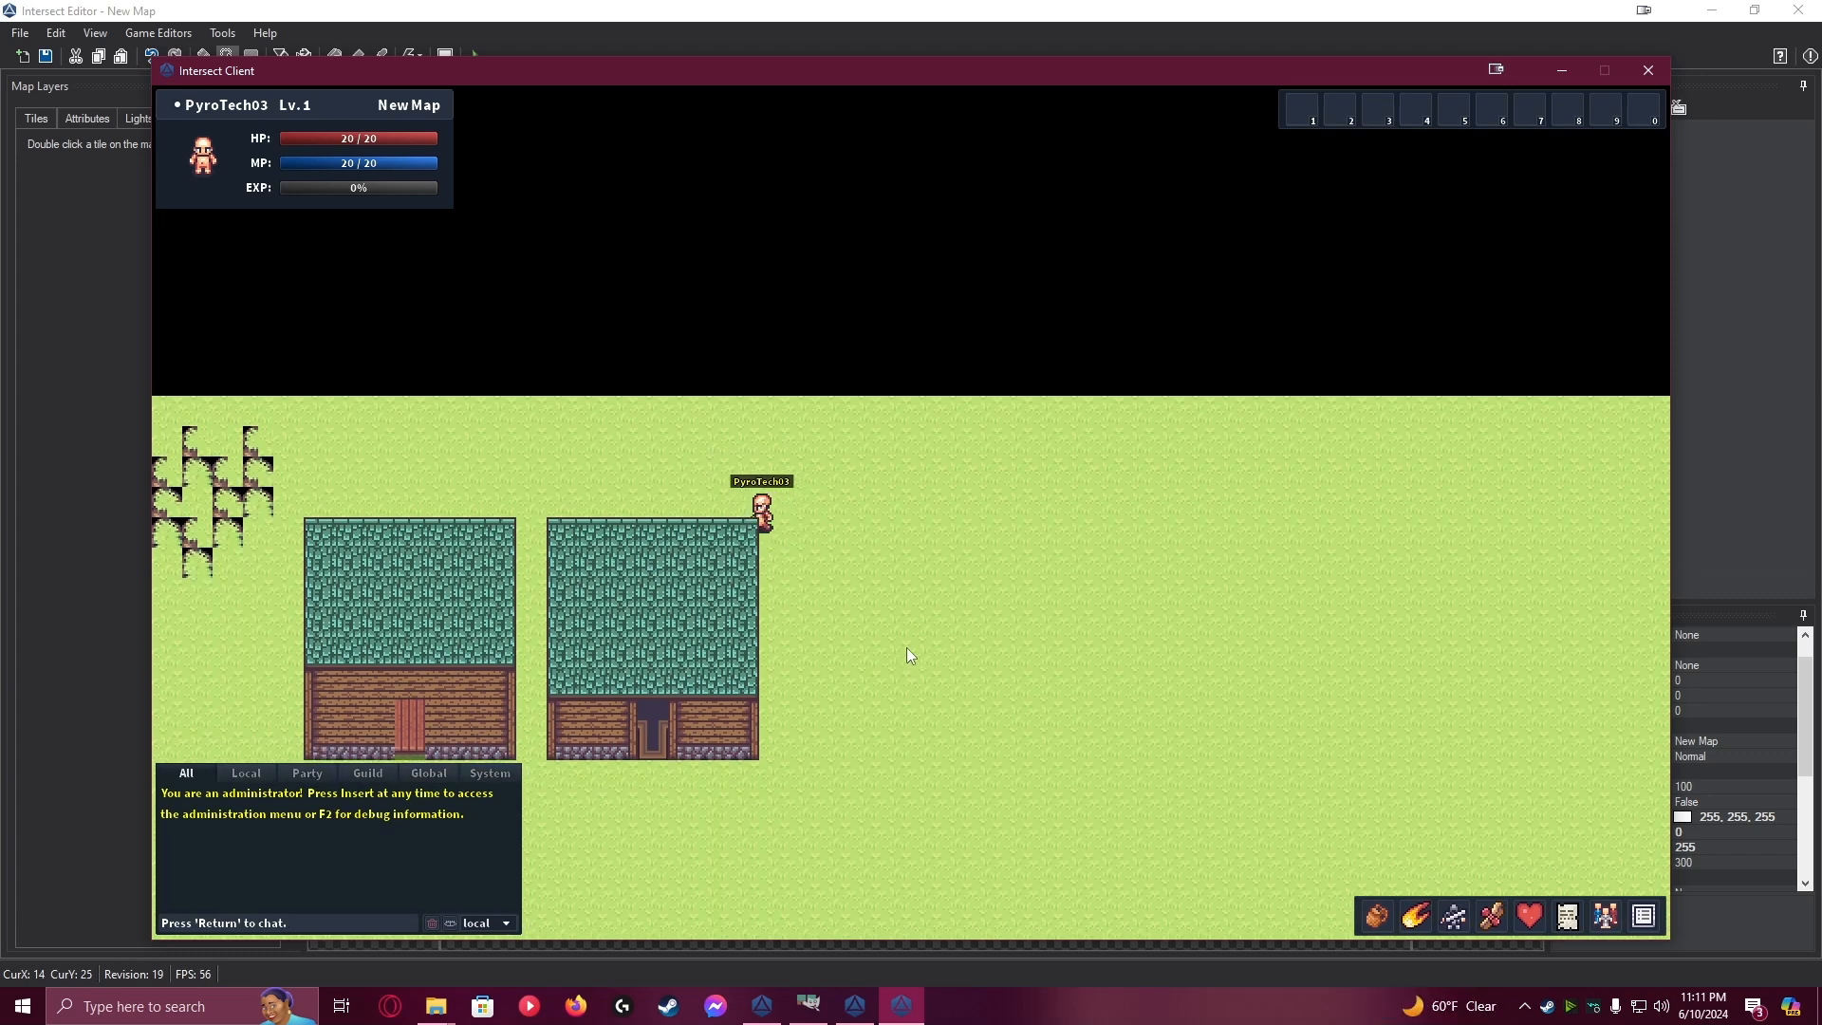
{"action": "key", "text": "s"}
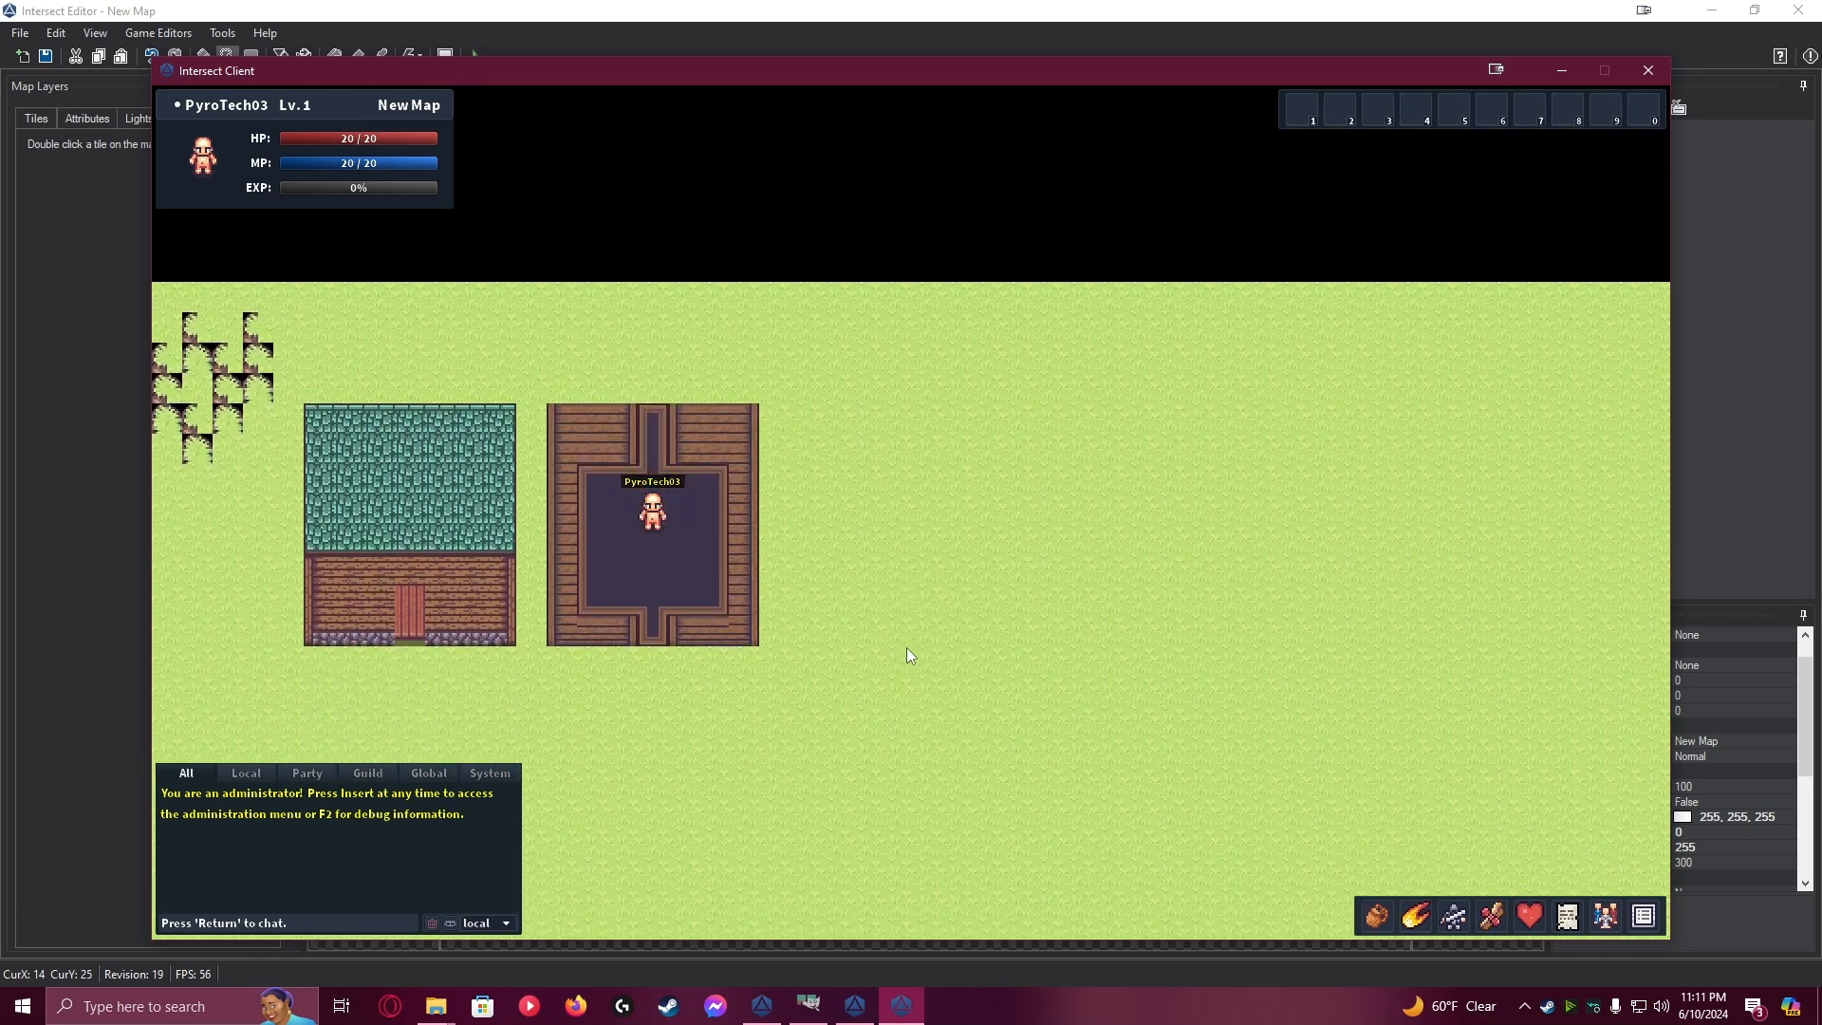
{"action": "key", "text": "s"}
{"action": "key", "text": "a"}
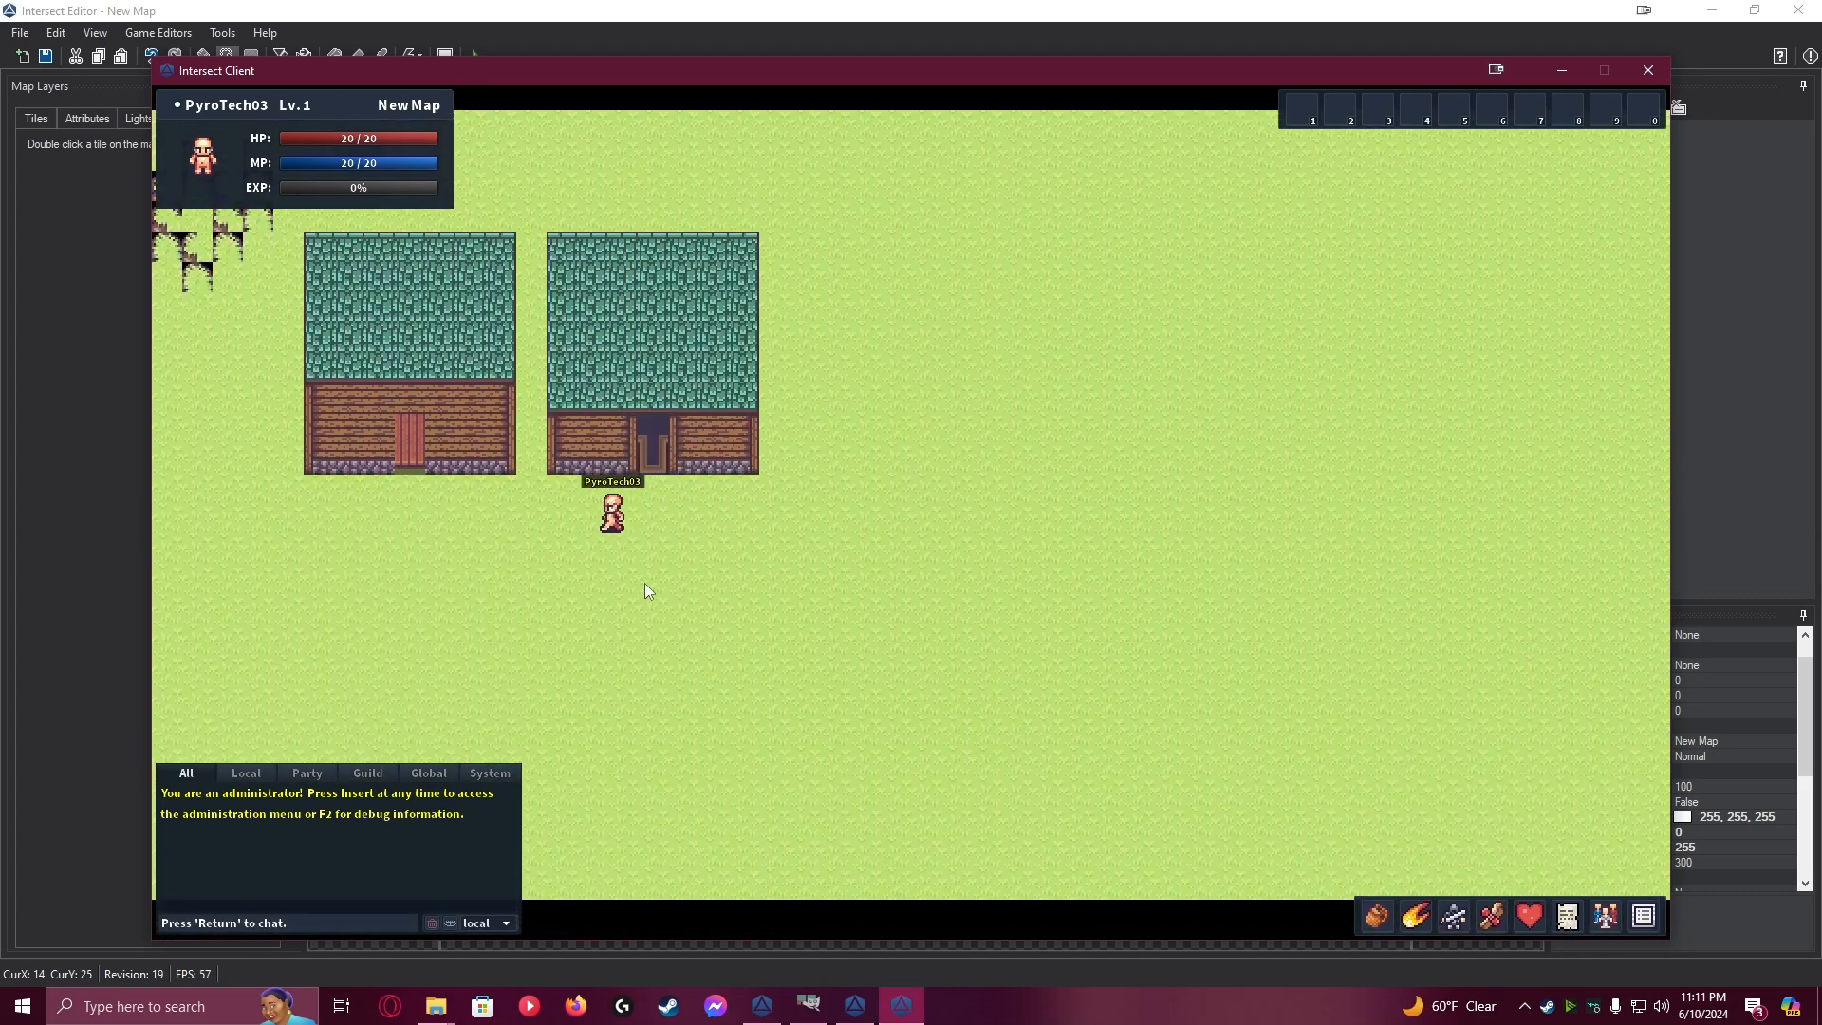
Step in and out of the second house's front doorway, and test the first house's door for comparison
{"action": "key", "text": "d"}
{"action": "key", "text": "w"}
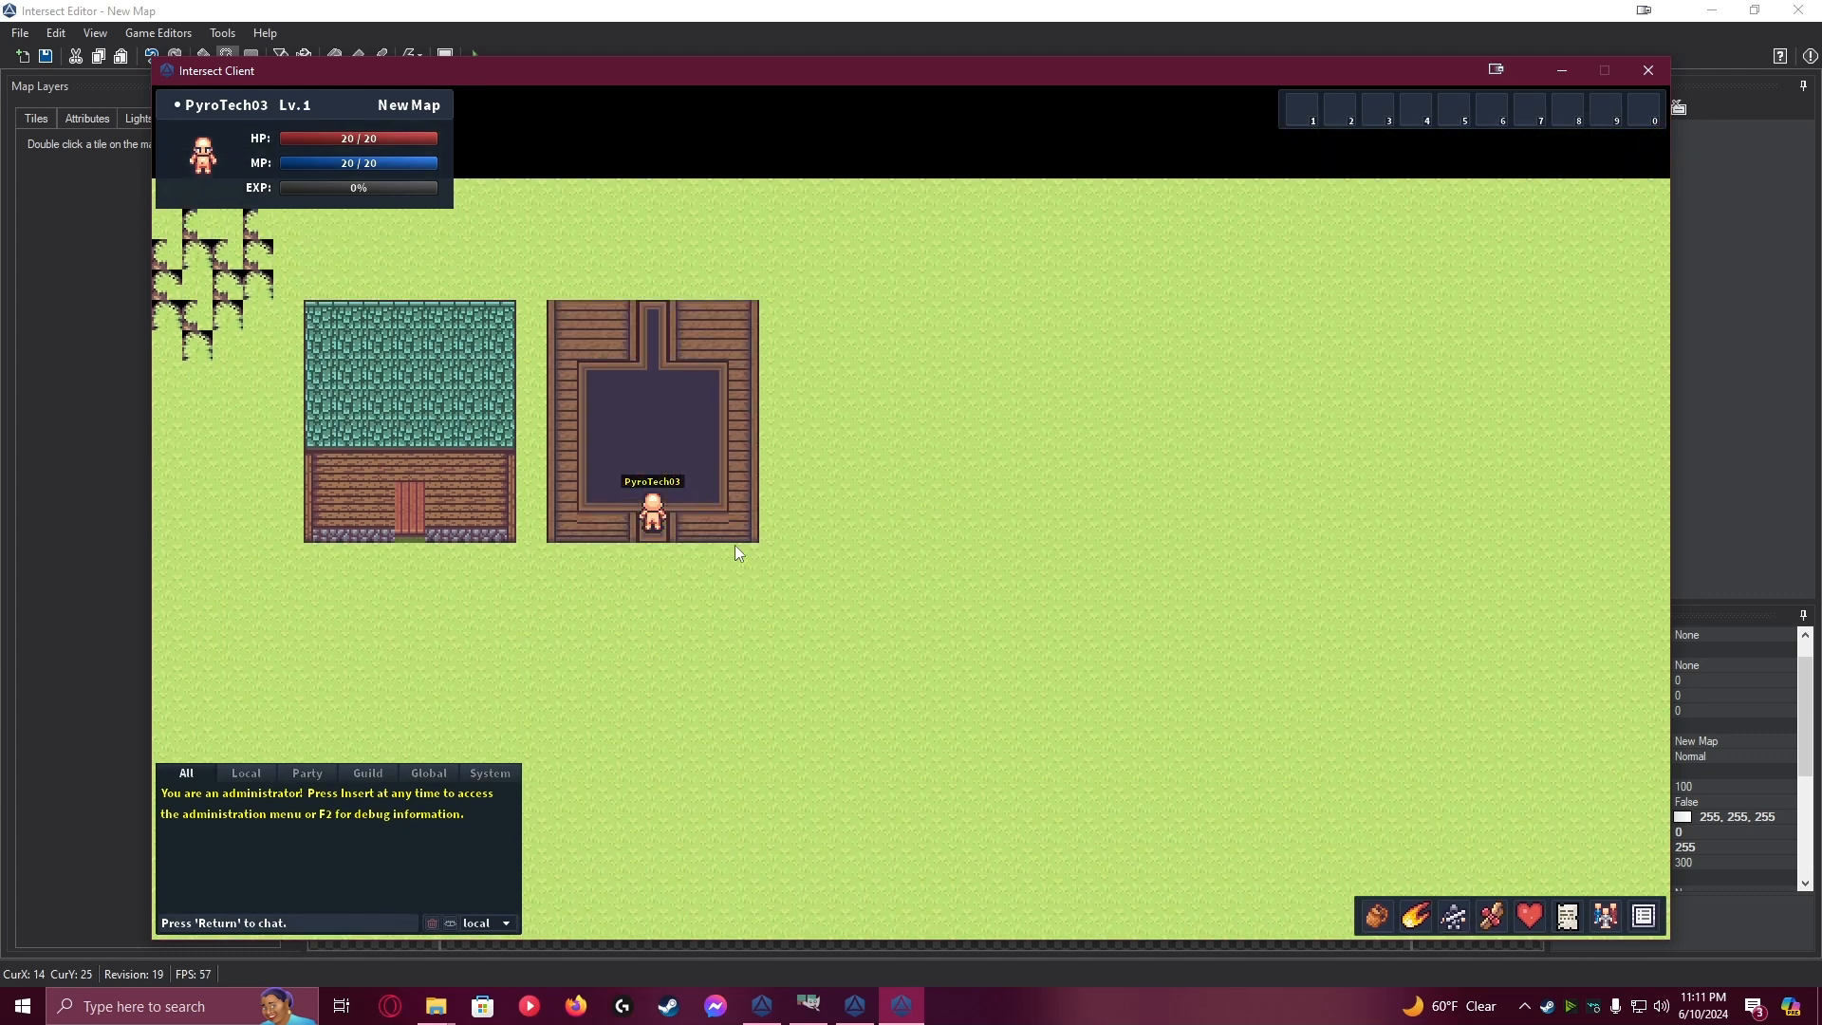
{"action": "key", "text": "s"}
{"action": "key", "text": "a"}
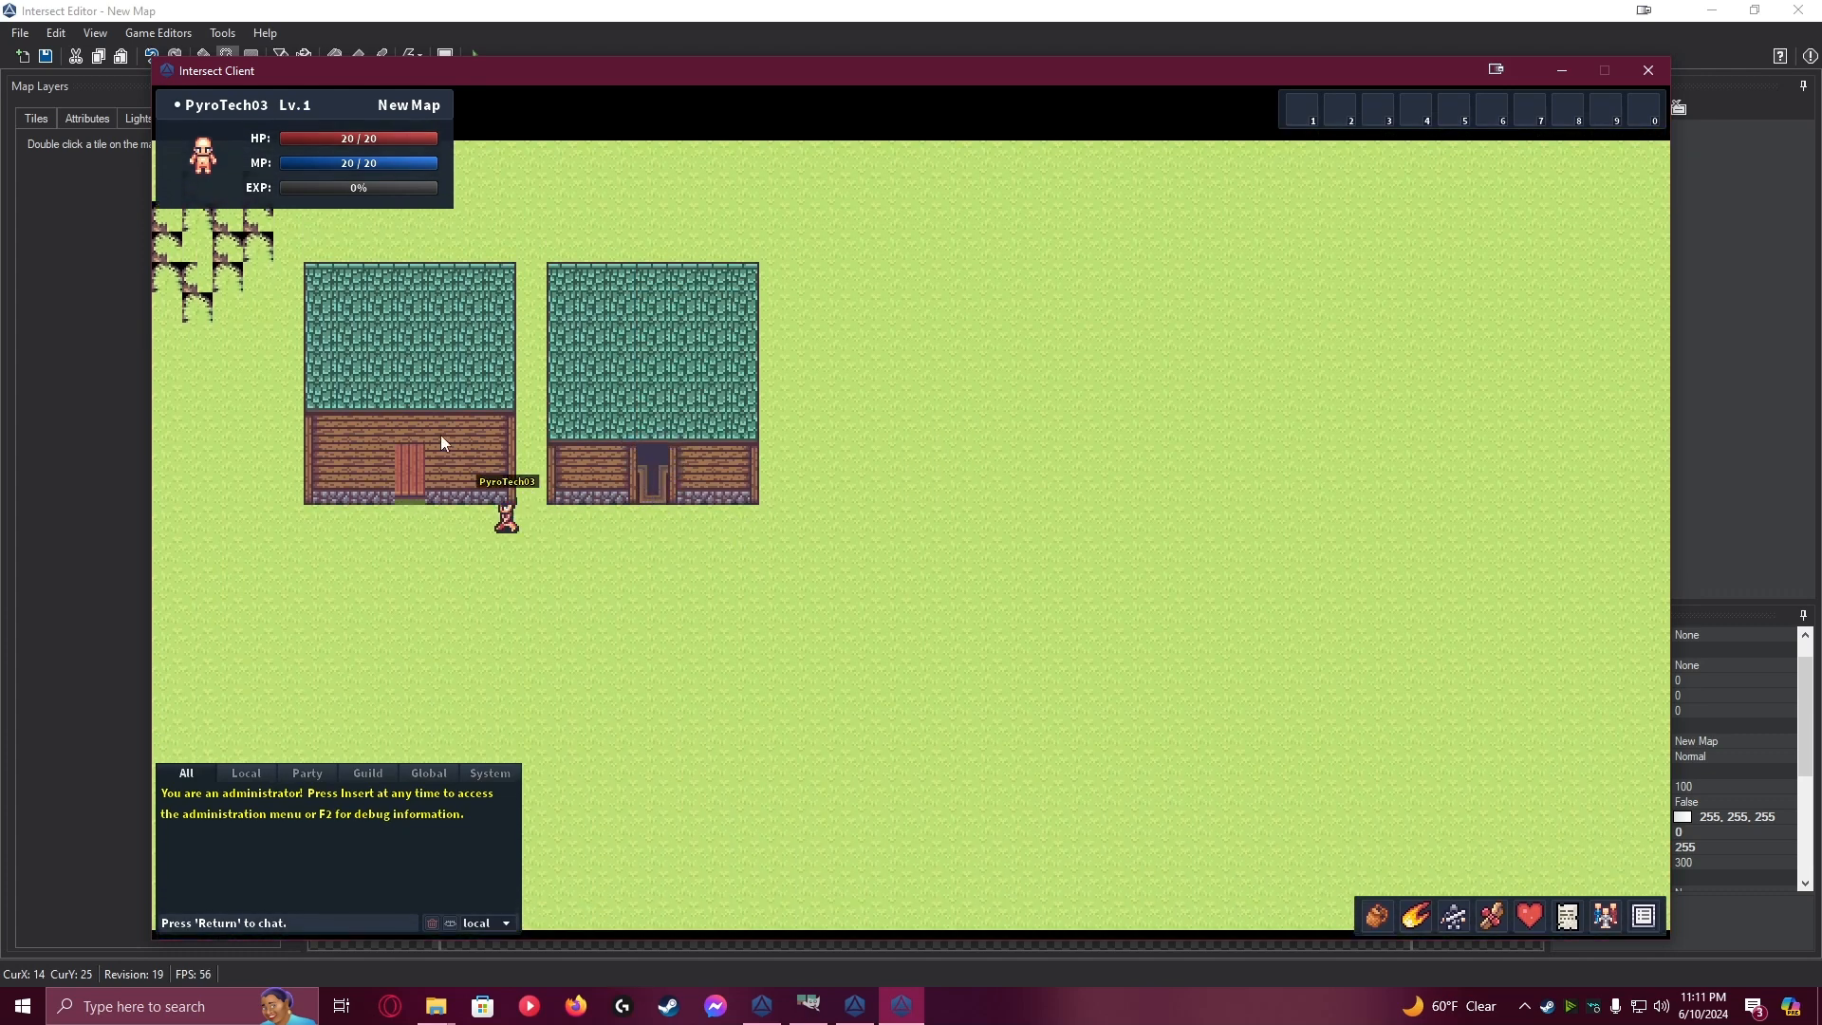
{"action": "key", "text": "a"}
{"action": "key", "text": "w"}
{"action": "key", "text": "s"}
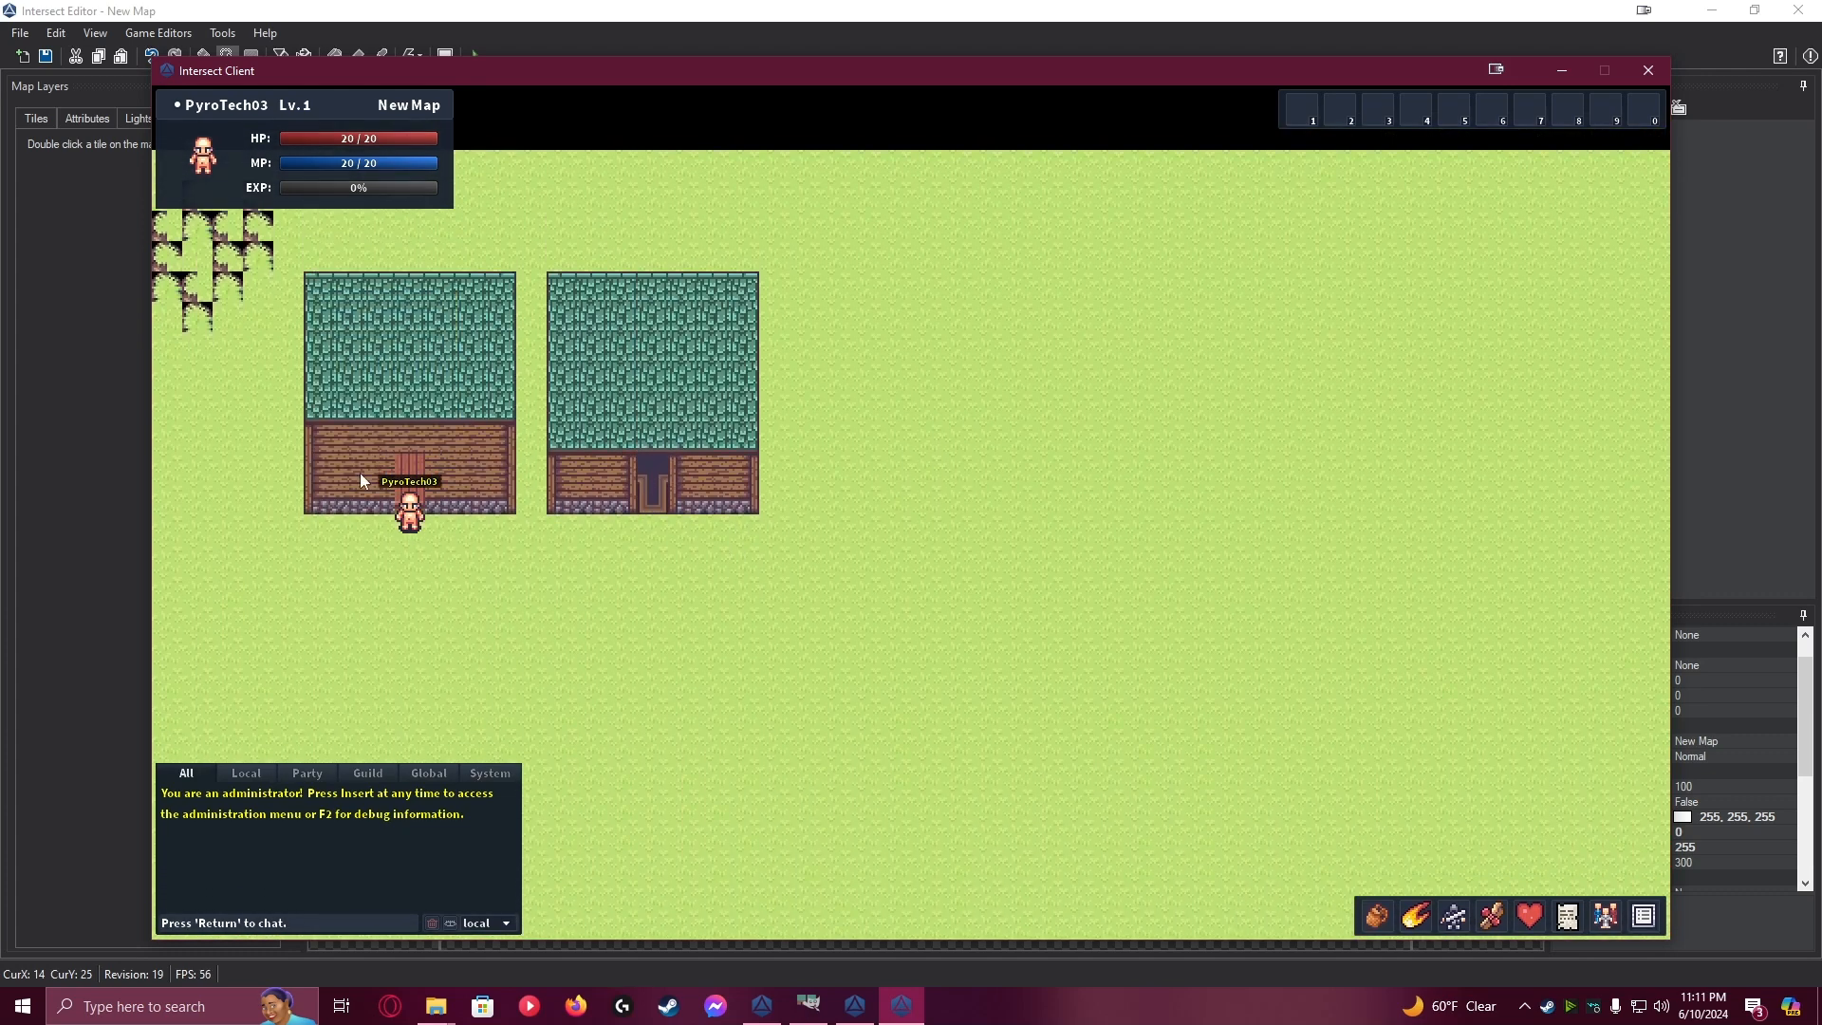
Return to the Intersect Editor and delete the Set Self Switch A command from page 1 of the first house's door event
{"action": "left_click", "coordinate": [857, 1017]}
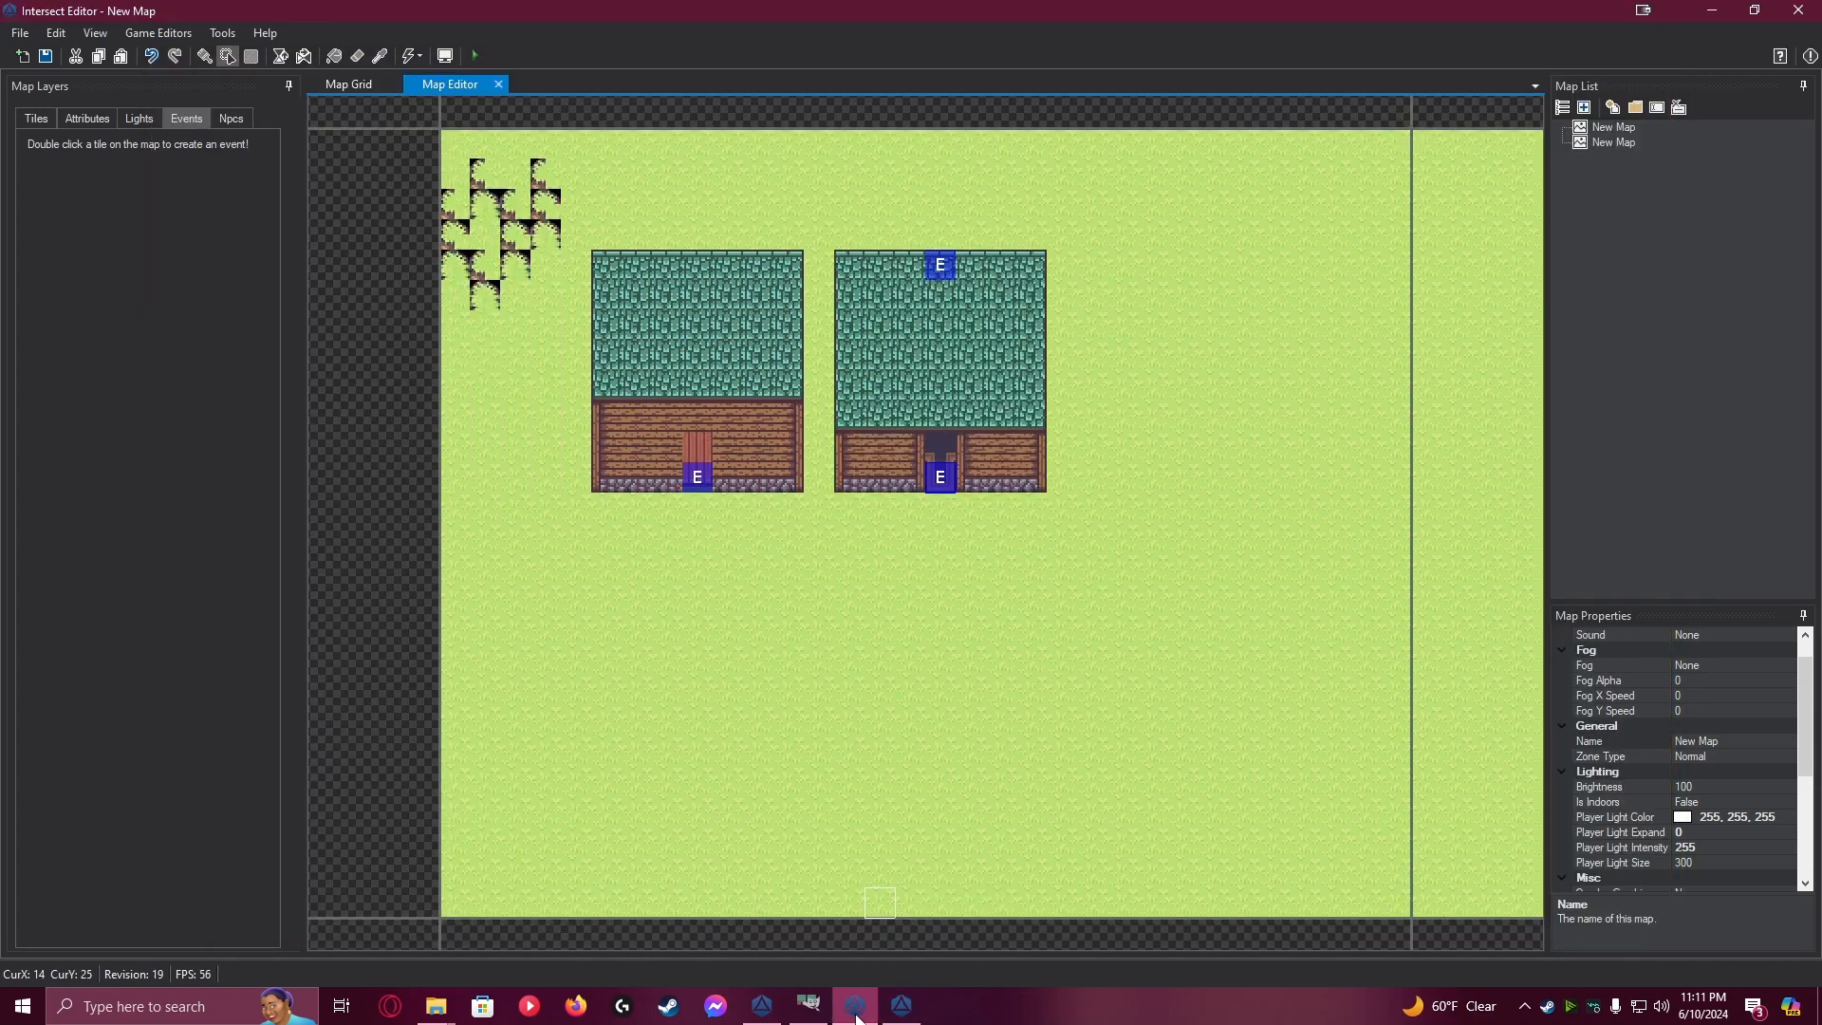
{"action": "double_click", "coordinate": [698, 477]}
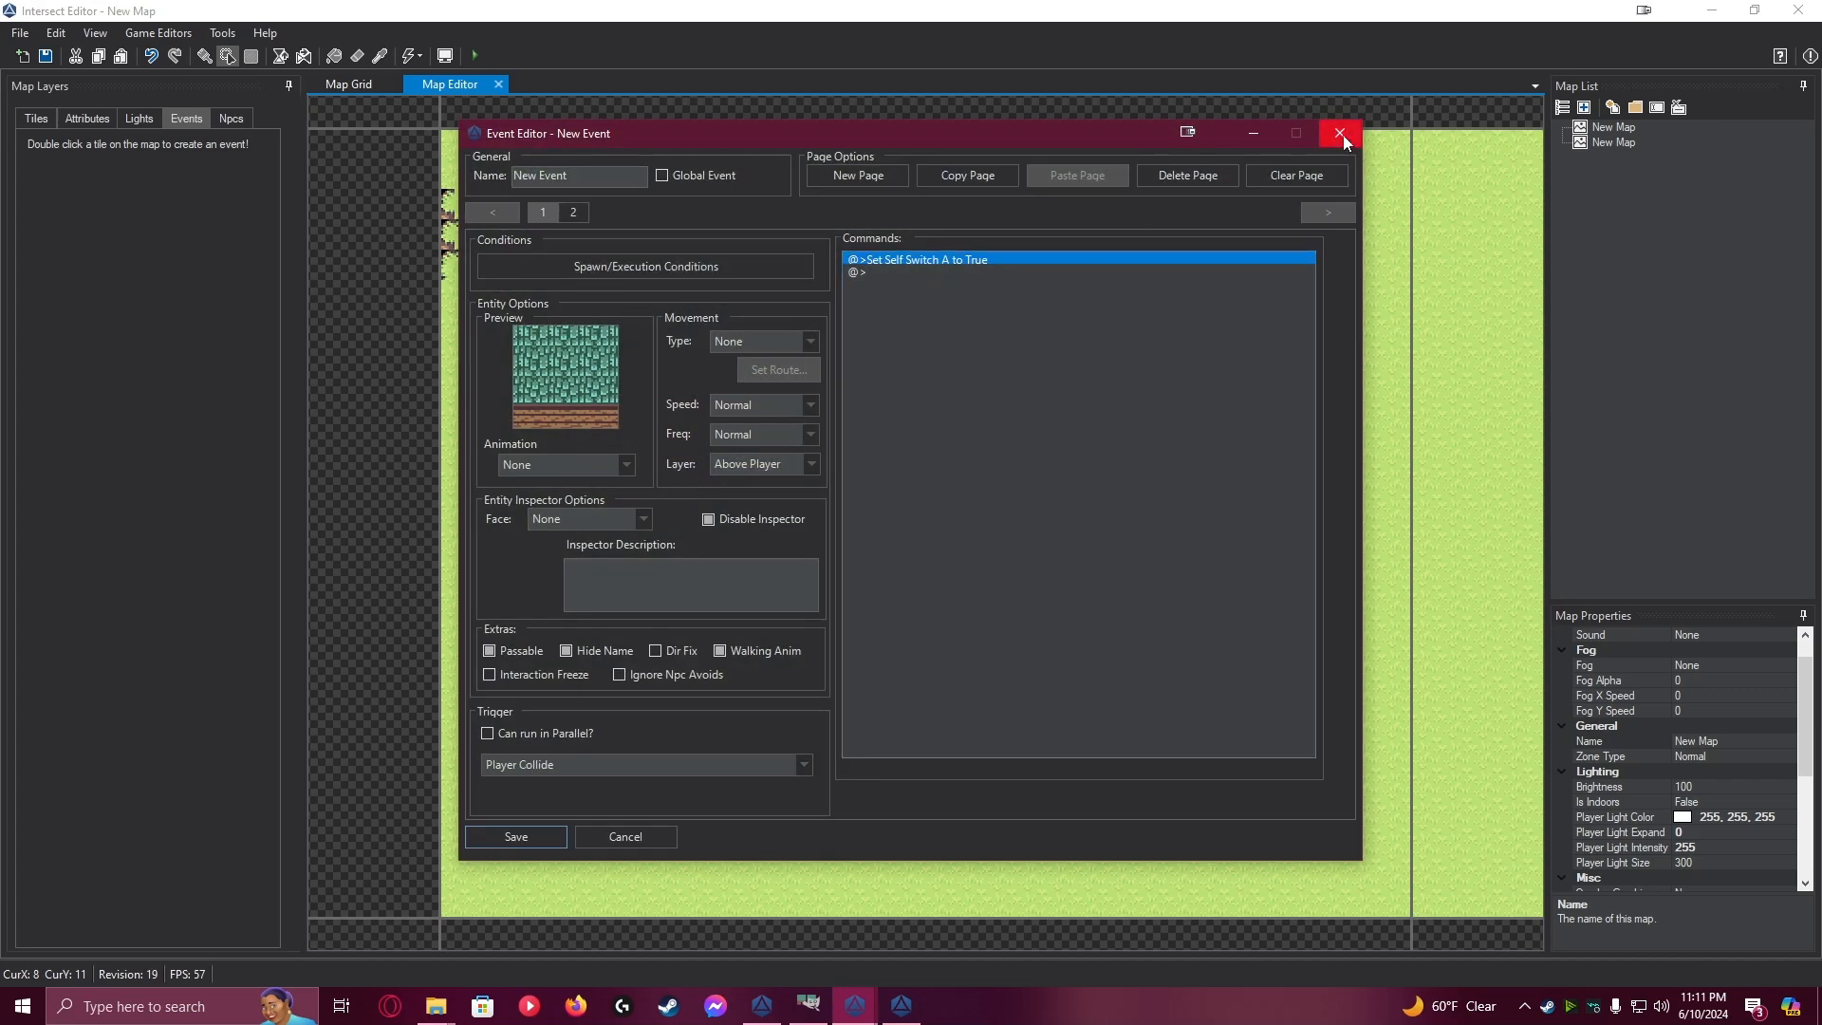
{"action": "right_click", "coordinate": [905, 258]}
{"action": "left_click", "coordinate": [963, 287]}
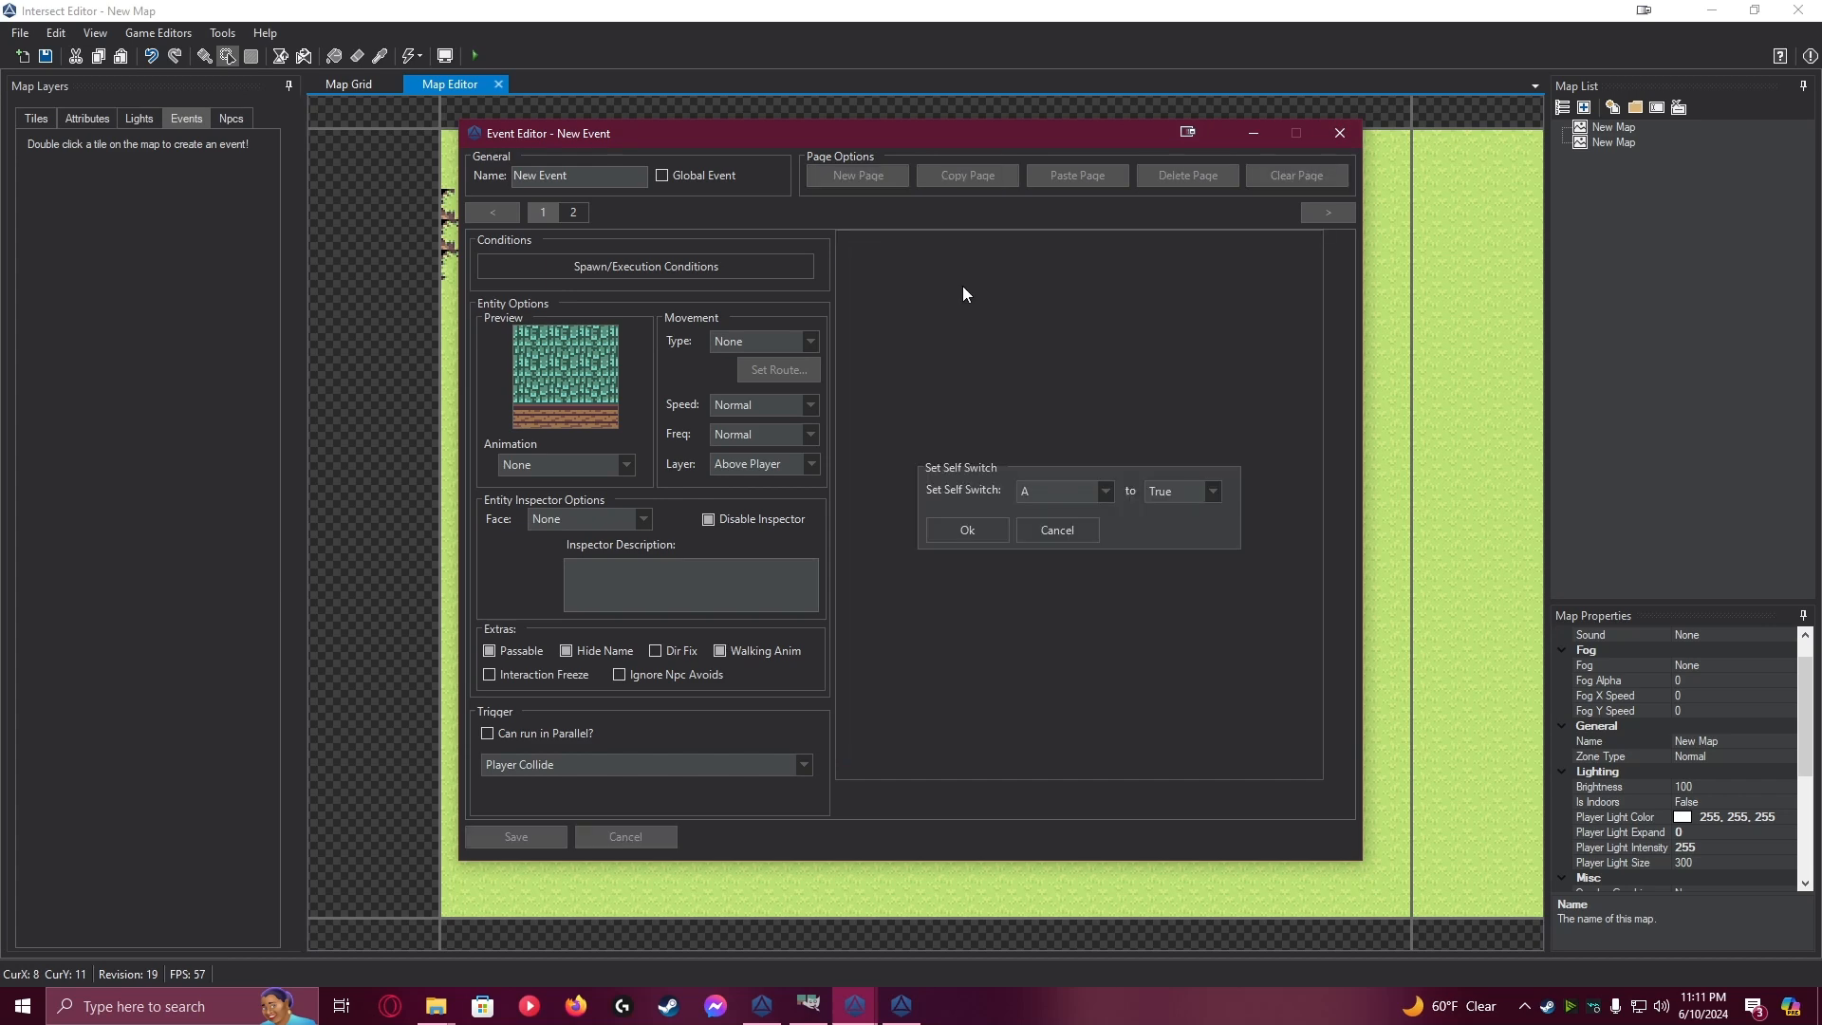
{"action": "left_click", "coordinate": [1059, 528]}
{"action": "left_click", "coordinate": [907, 258]}
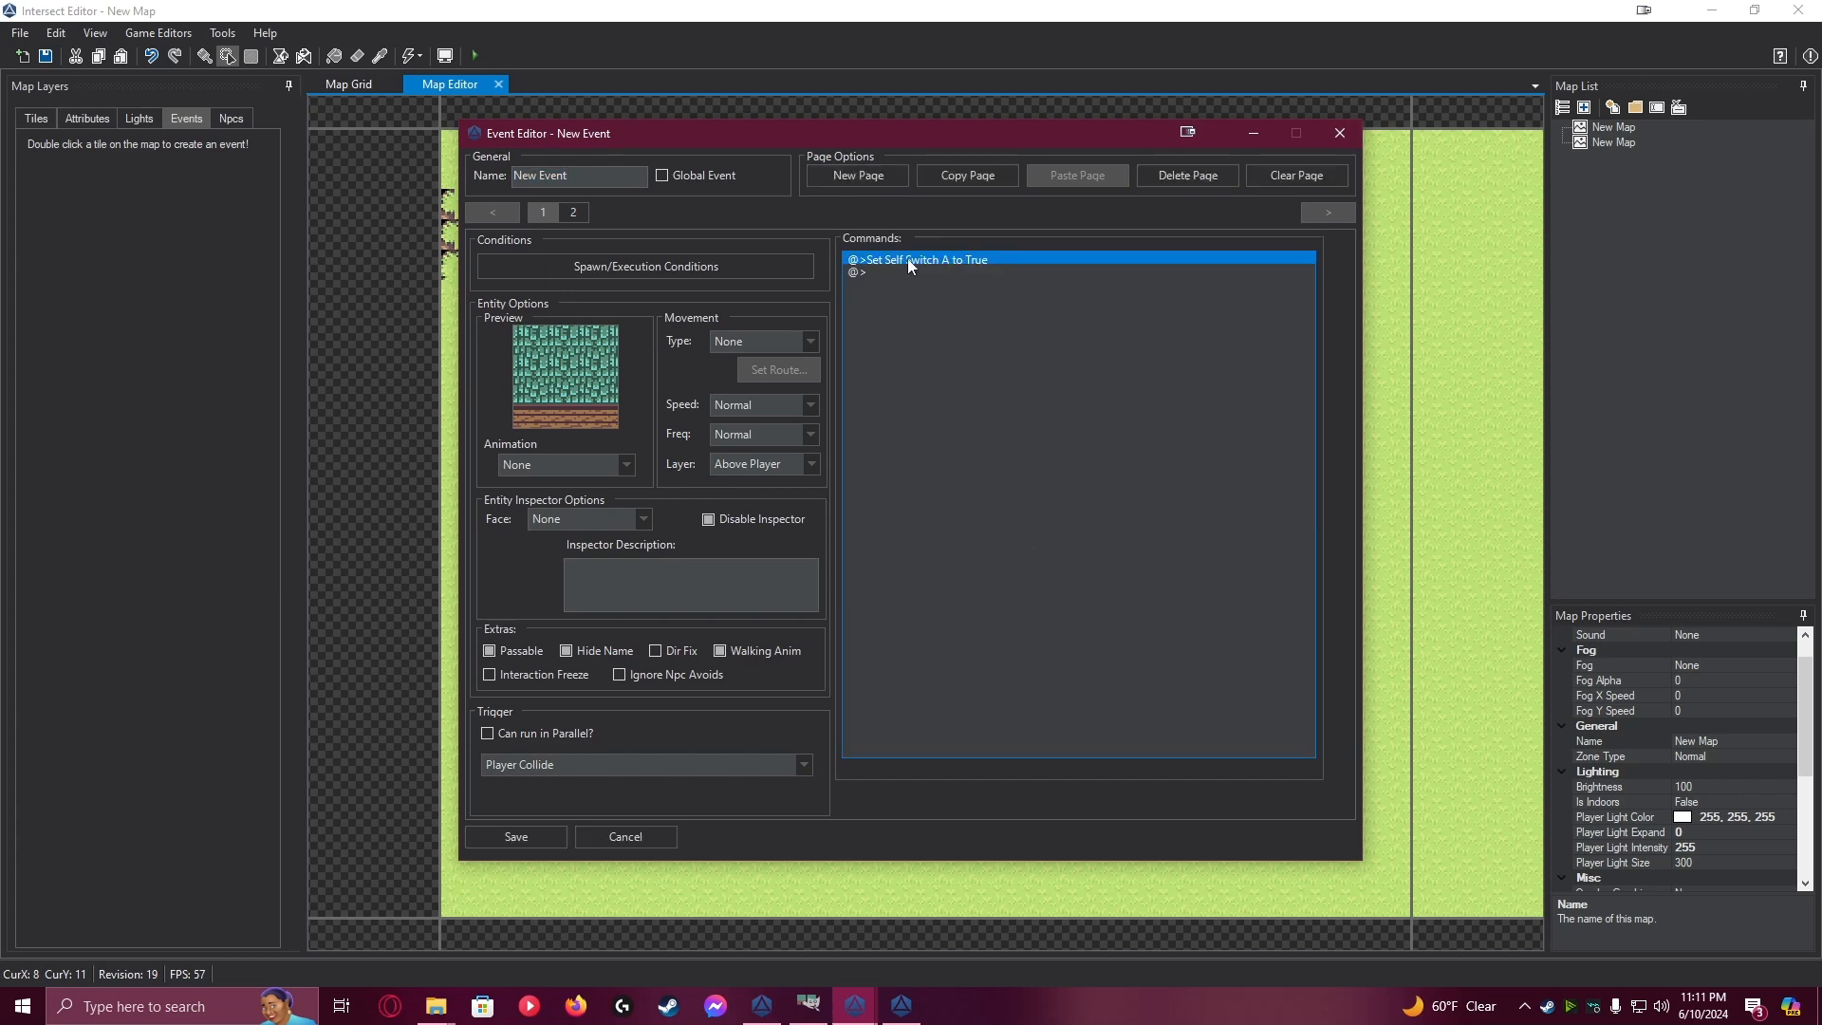
{"action": "key", "text": "Delete"}
Add a Set Variable command to page 1 of the door event that sets the player variable Indoor to True
{"action": "double_click", "coordinate": [908, 258]}
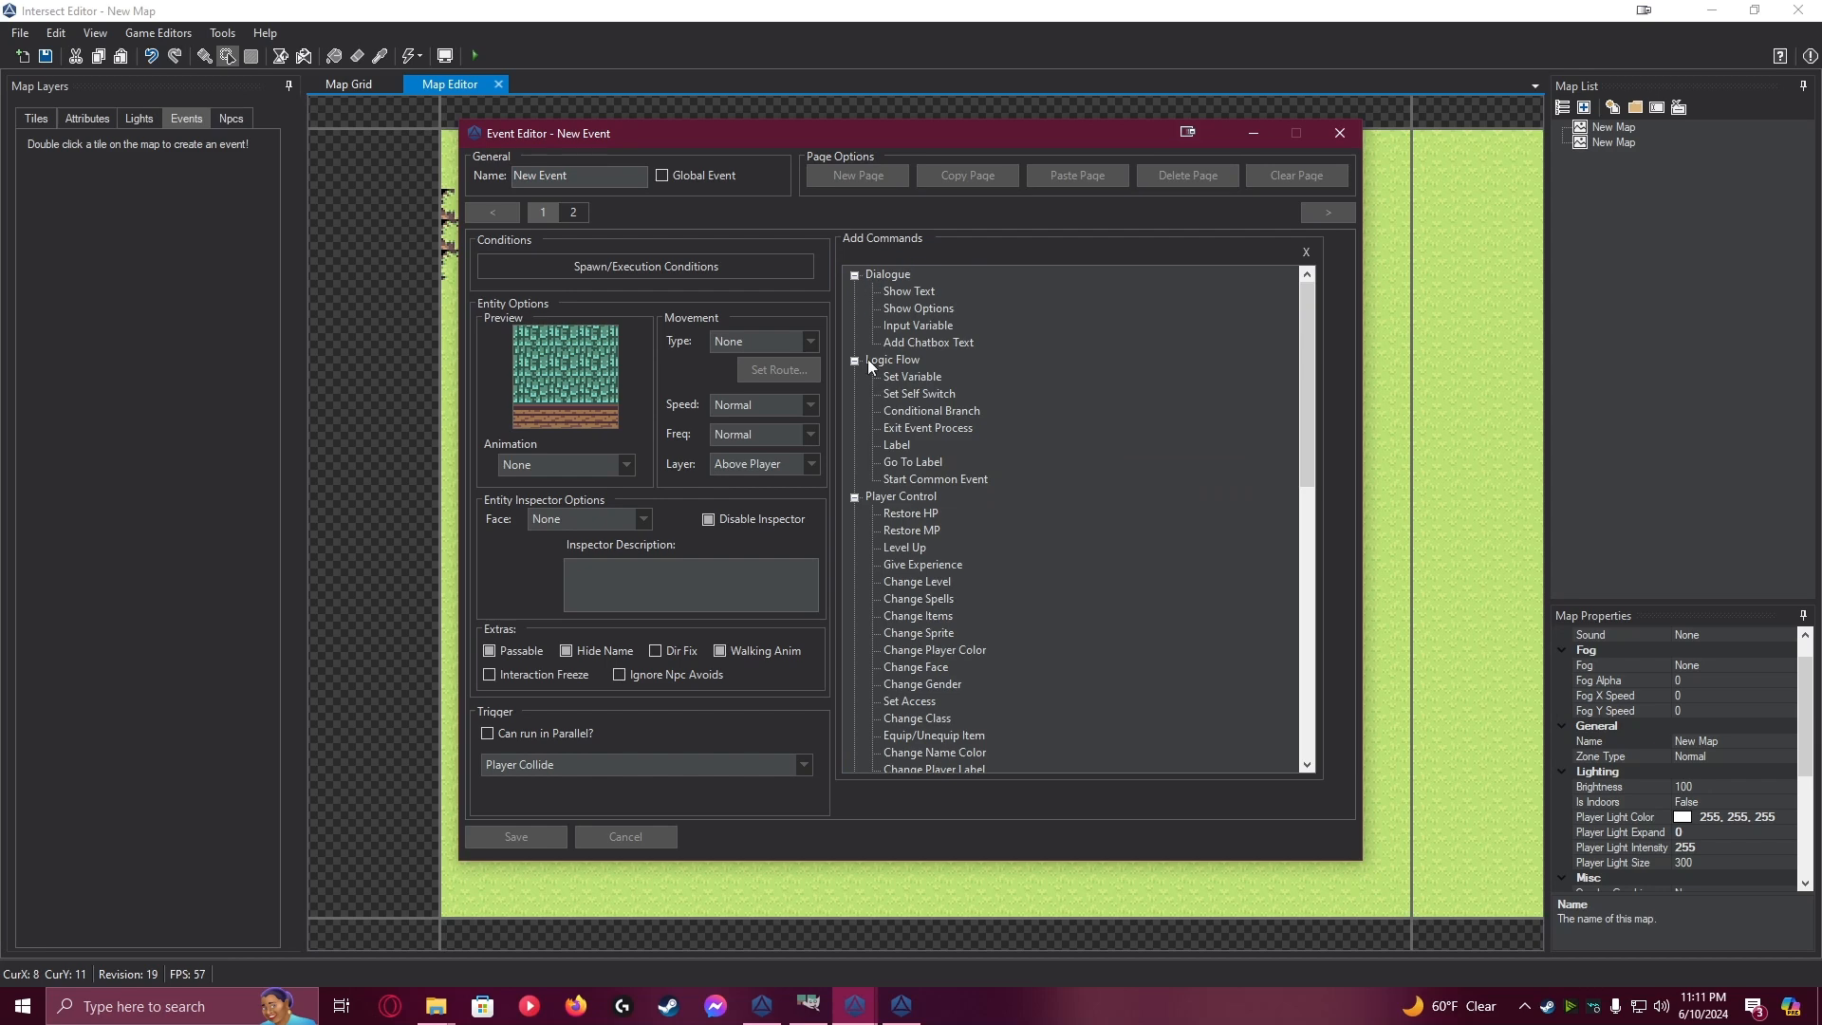
{"action": "double_click", "coordinate": [924, 376]}
{"action": "left_click", "coordinate": [1024, 351]}
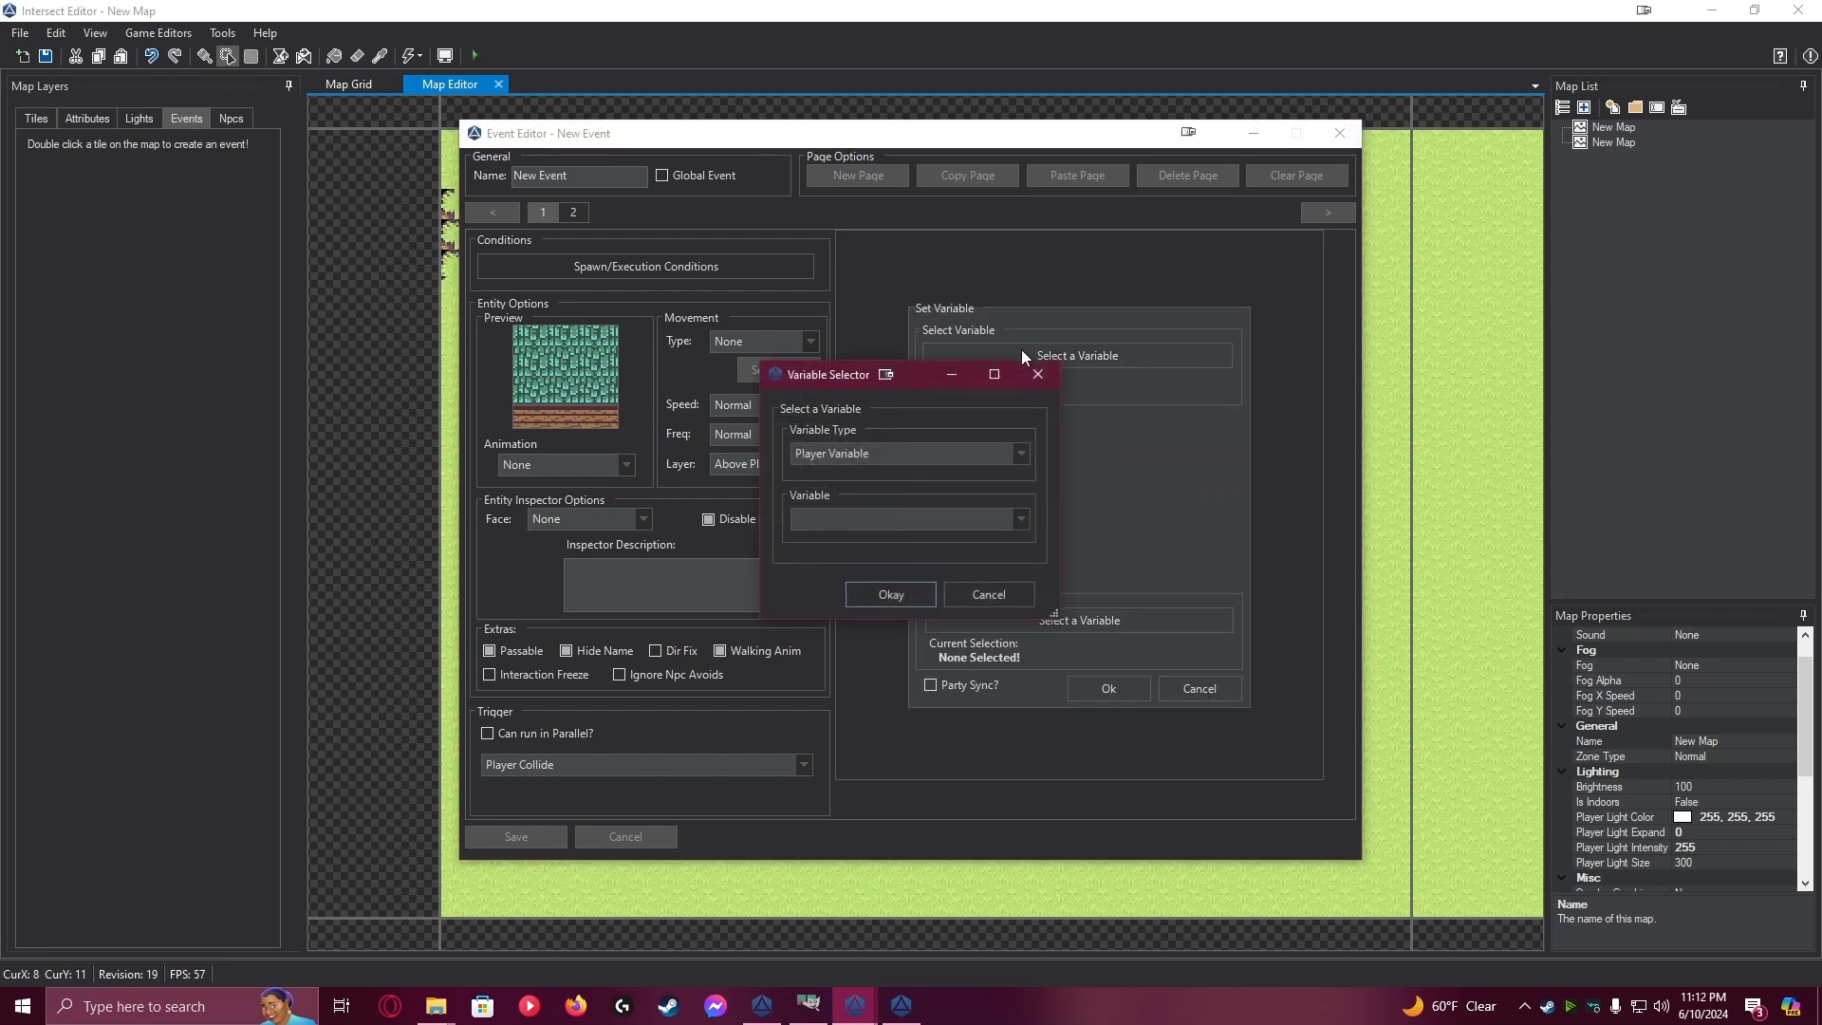
{"action": "left_click", "coordinate": [854, 518]}
{"action": "left_click", "coordinate": [851, 539]}
{"action": "left_click", "coordinate": [877, 598]}
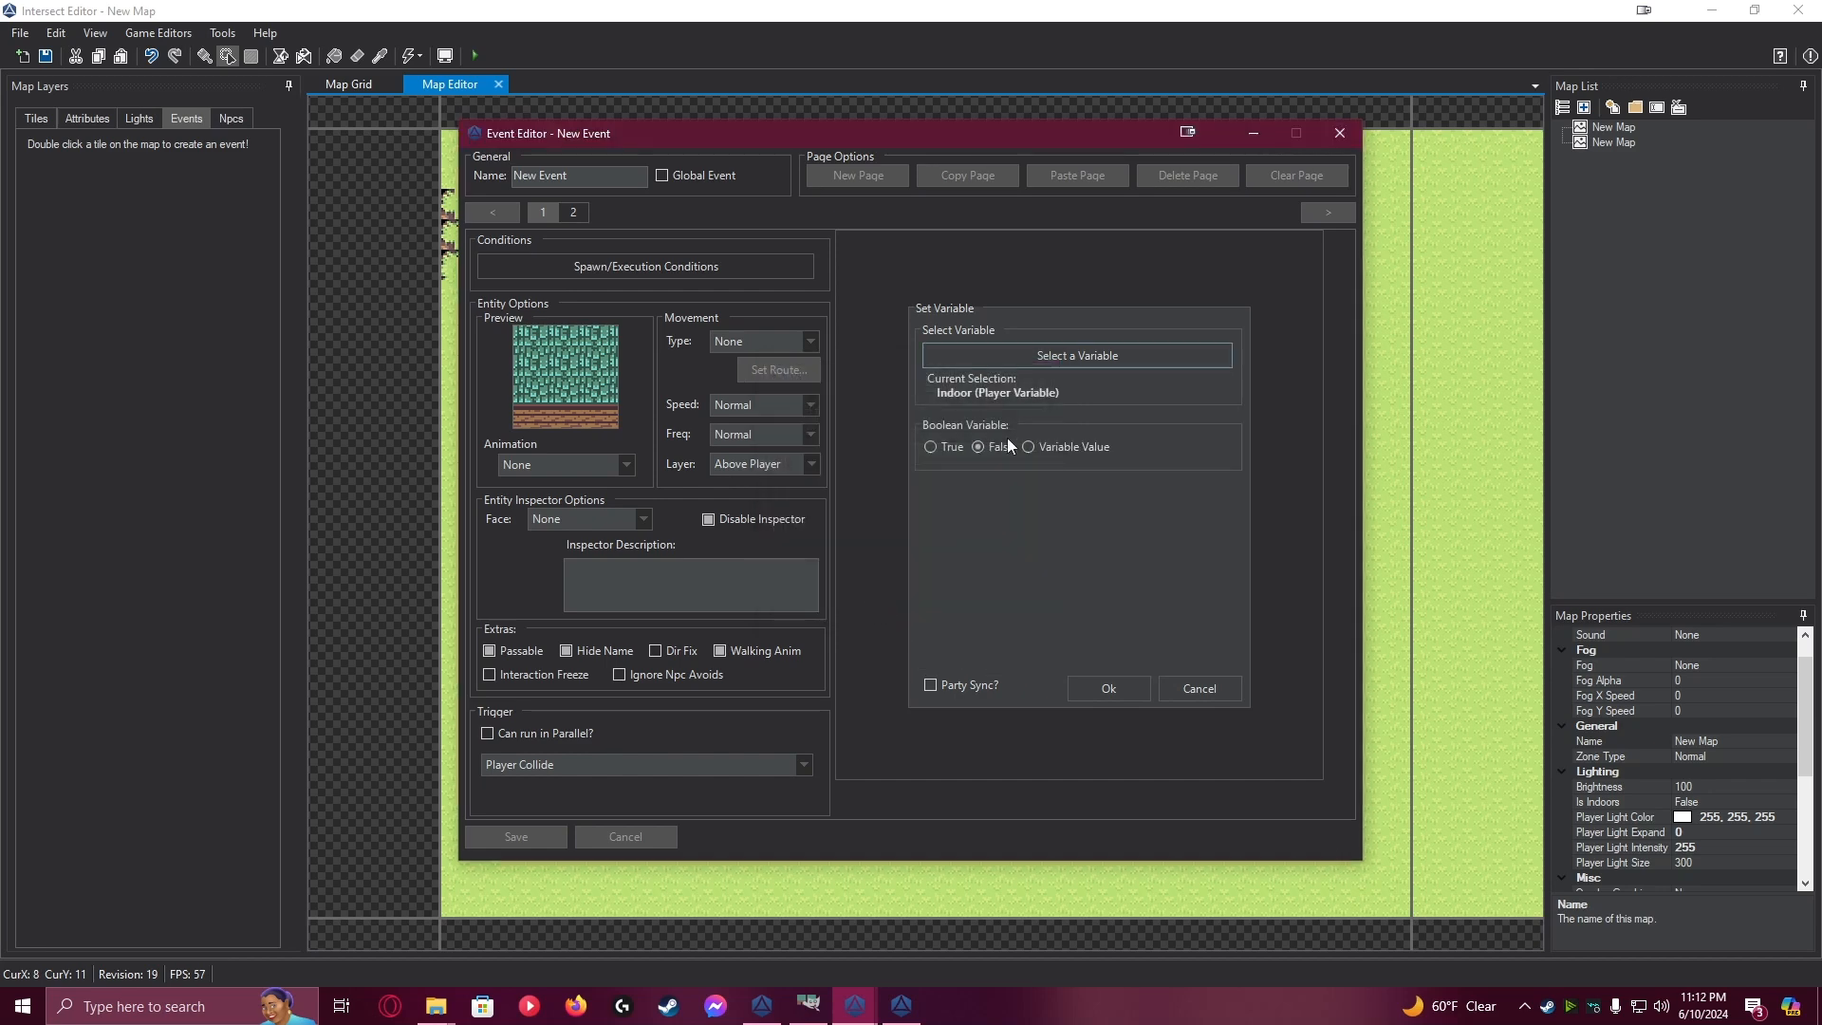
{"action": "left_click", "coordinate": [943, 447]}
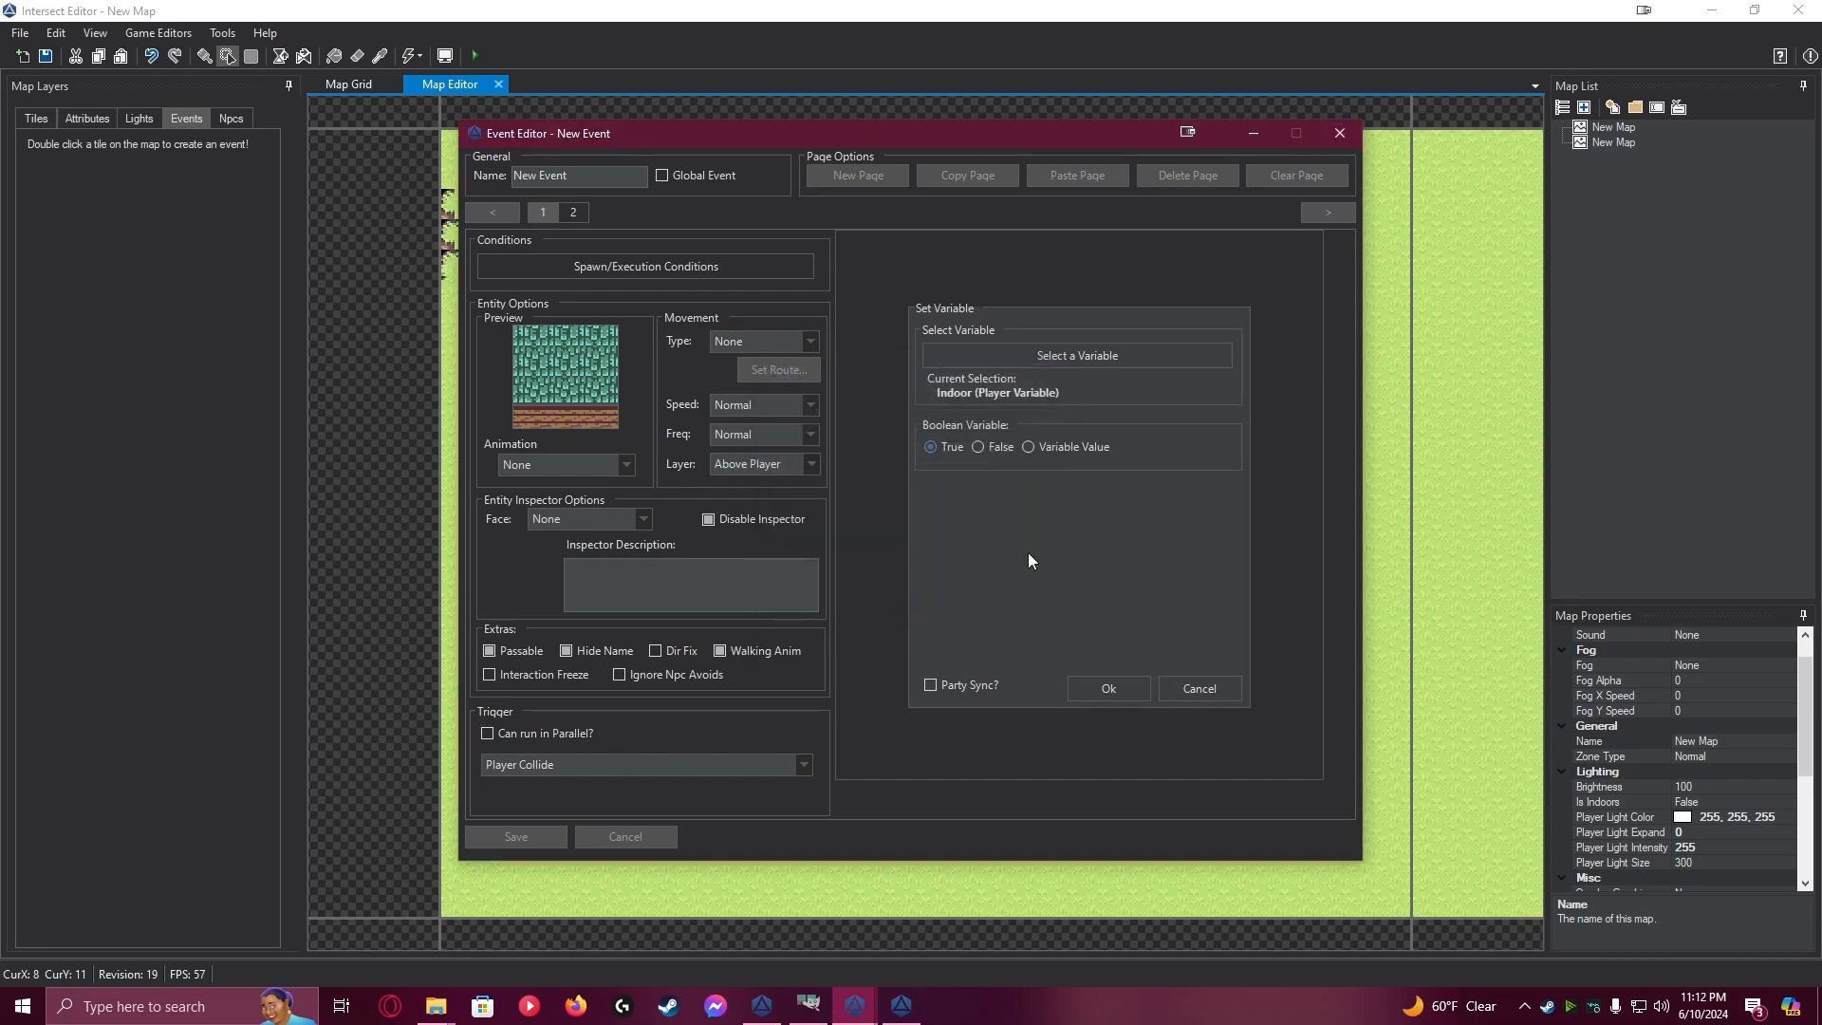
{"action": "left_click", "coordinate": [1125, 683]}
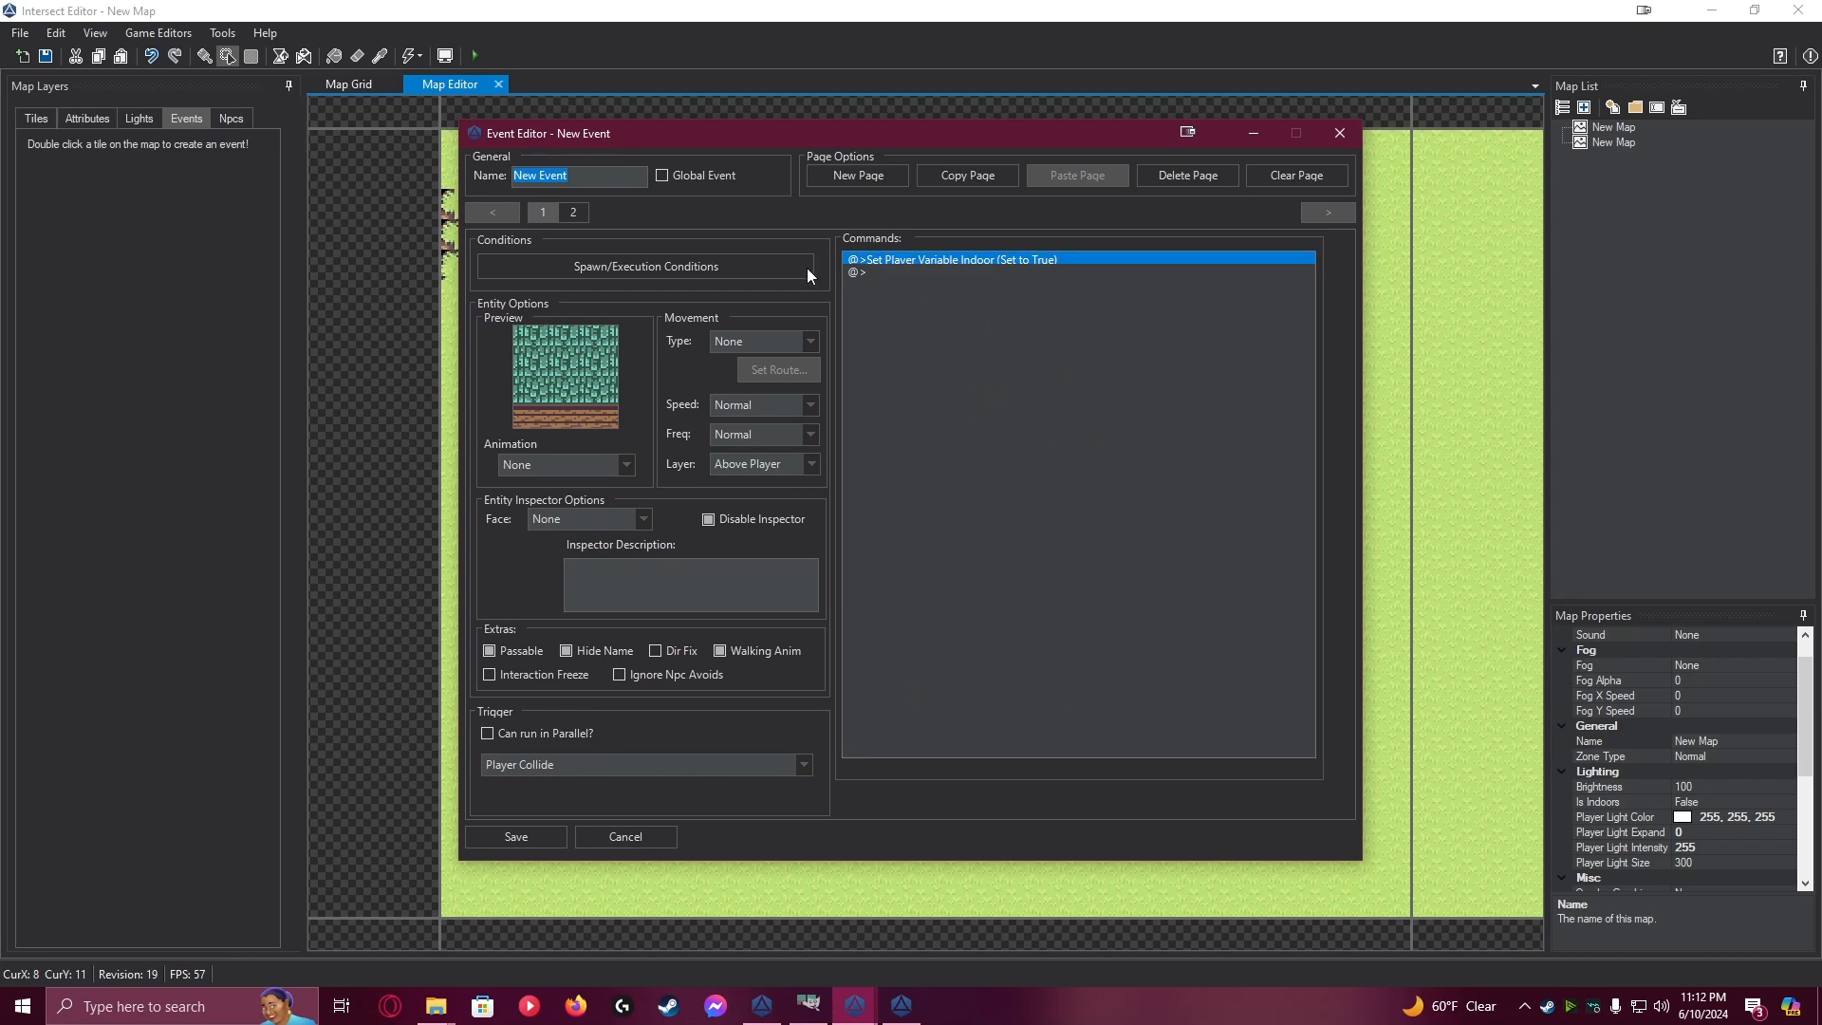
Replace page 2's spawn condition with one requiring the player variable Indoor to equal True, and save the conditions
{"action": "left_click", "coordinate": [577, 213]}
{"action": "left_click", "coordinate": [637, 268]}
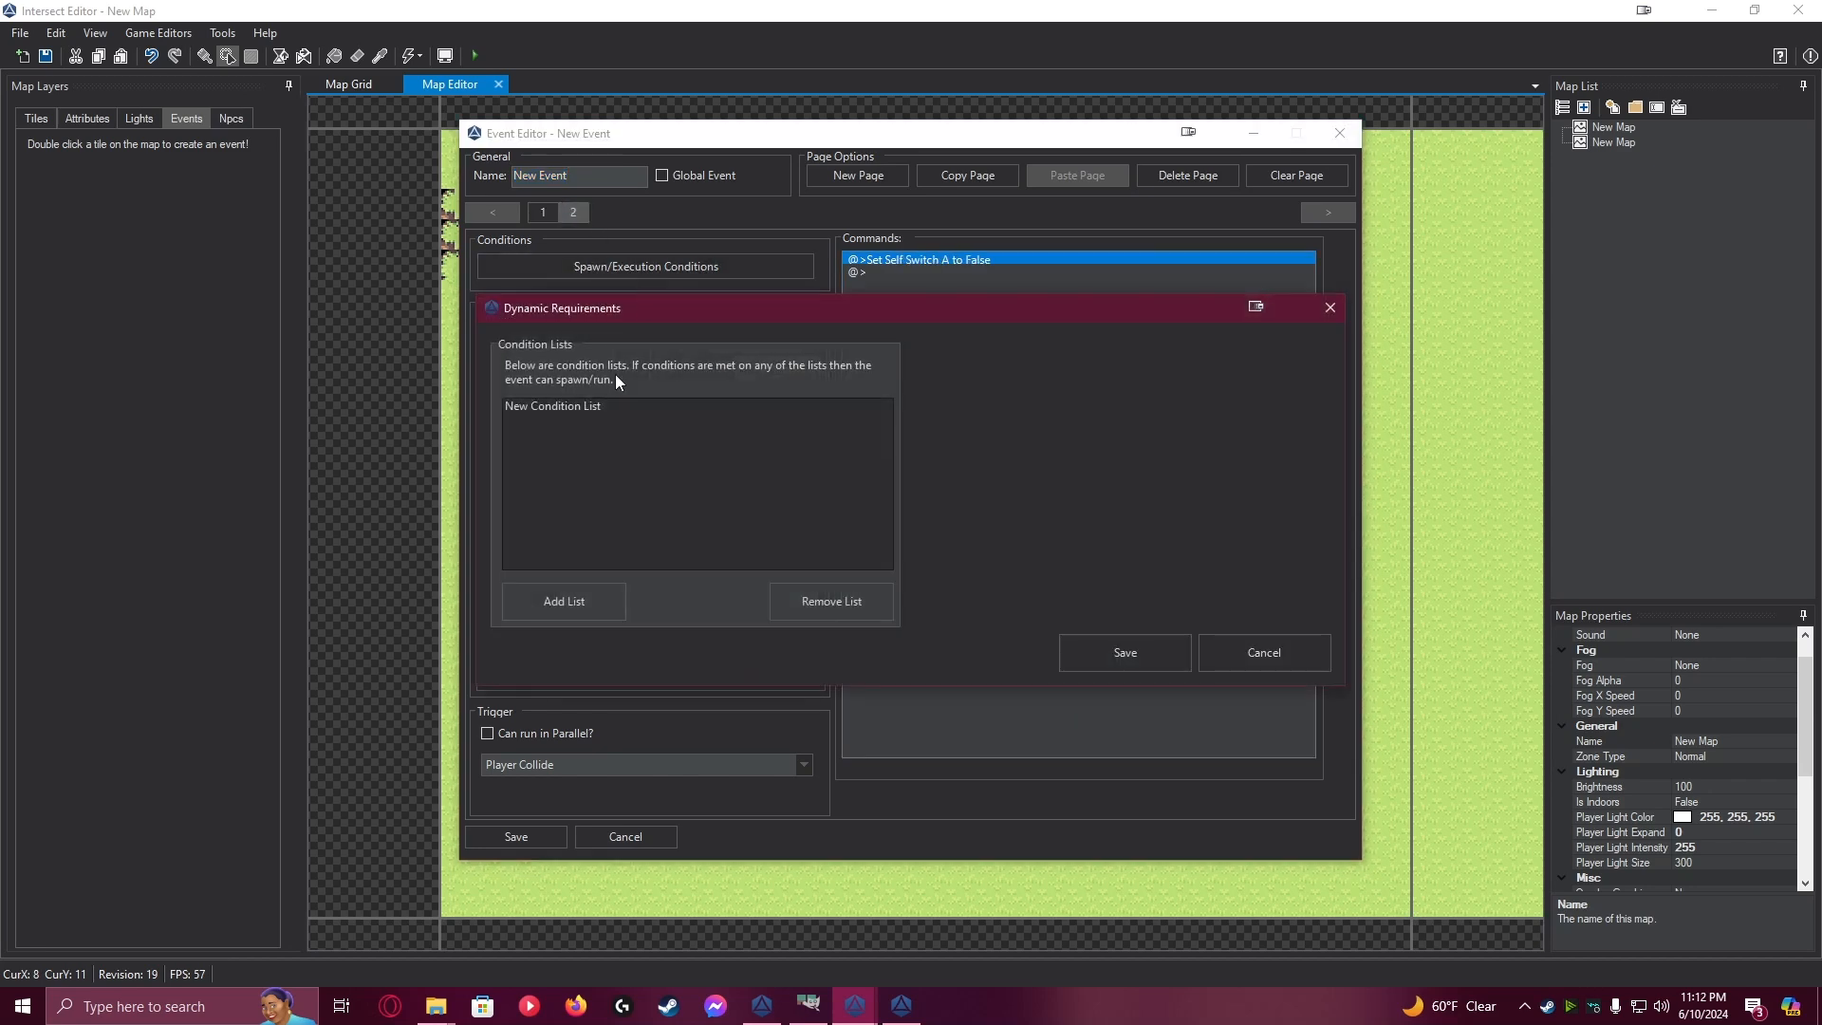
{"action": "left_click", "coordinate": [577, 406]}
{"action": "left_click", "coordinate": [994, 408]}
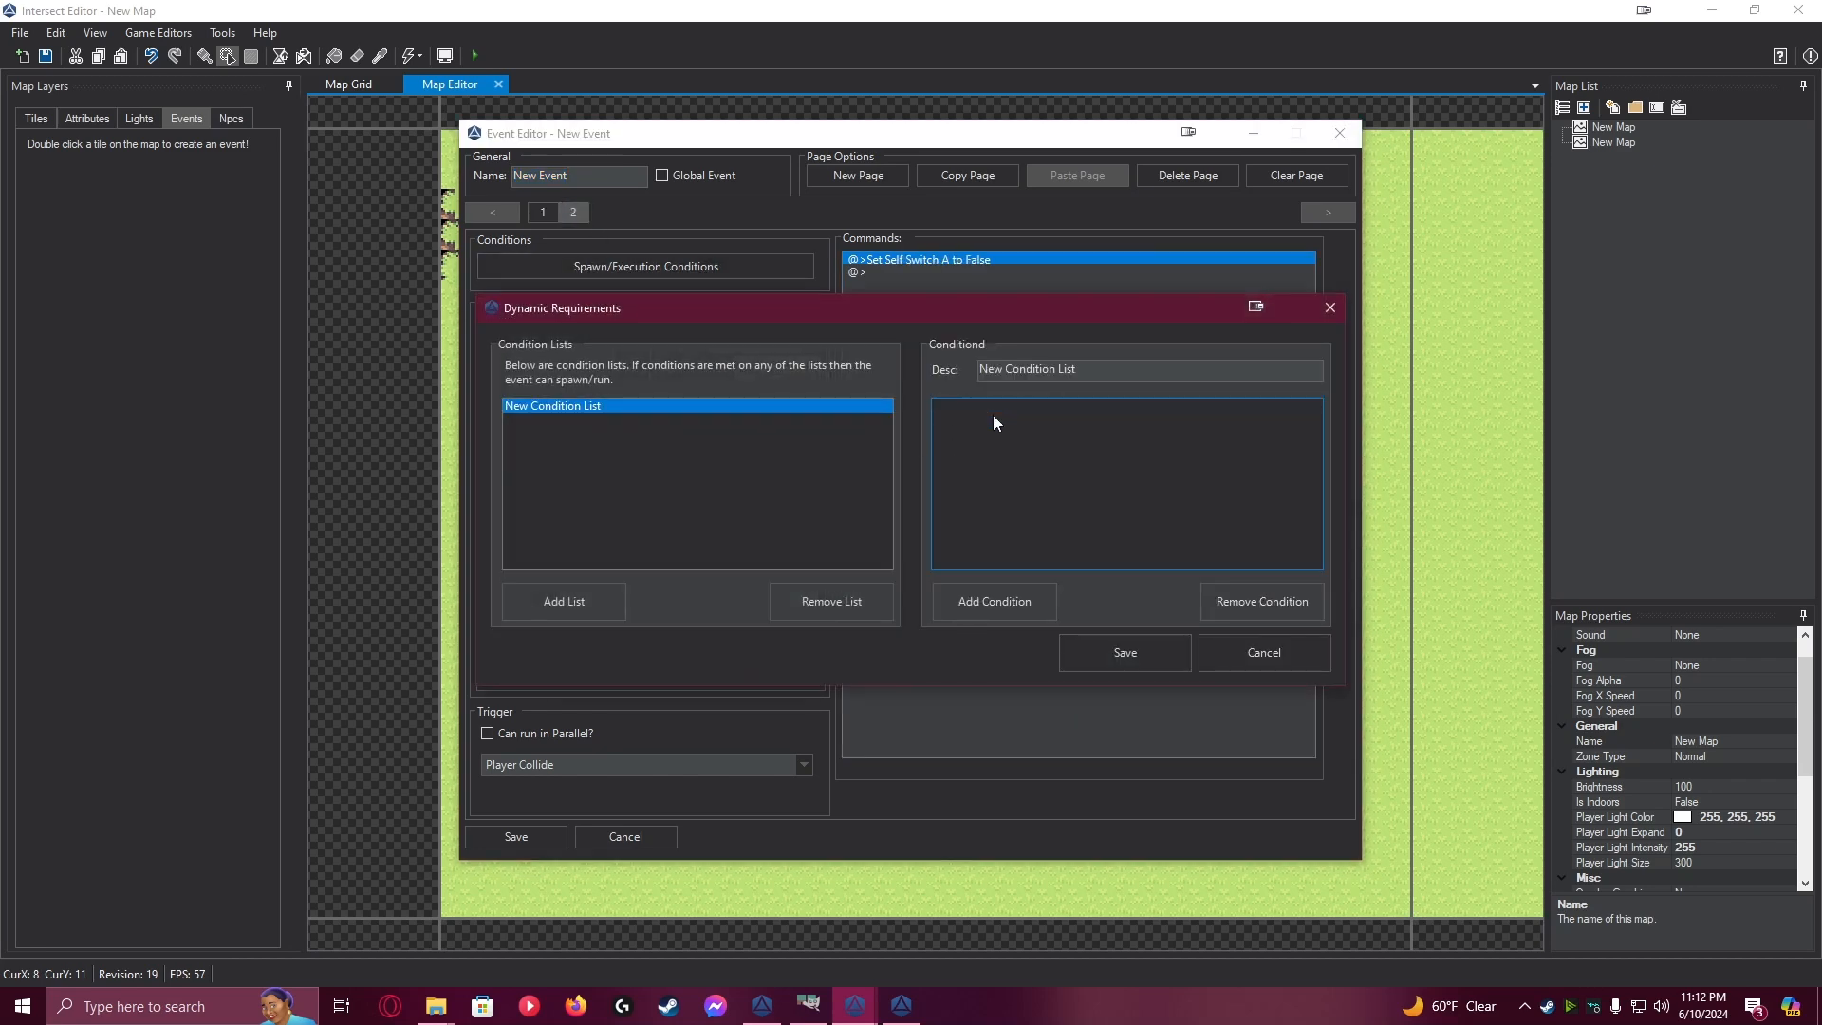
{"action": "left_click", "coordinate": [1006, 596]}
{"action": "left_click", "coordinate": [842, 394]}
{"action": "left_click", "coordinate": [839, 424]}
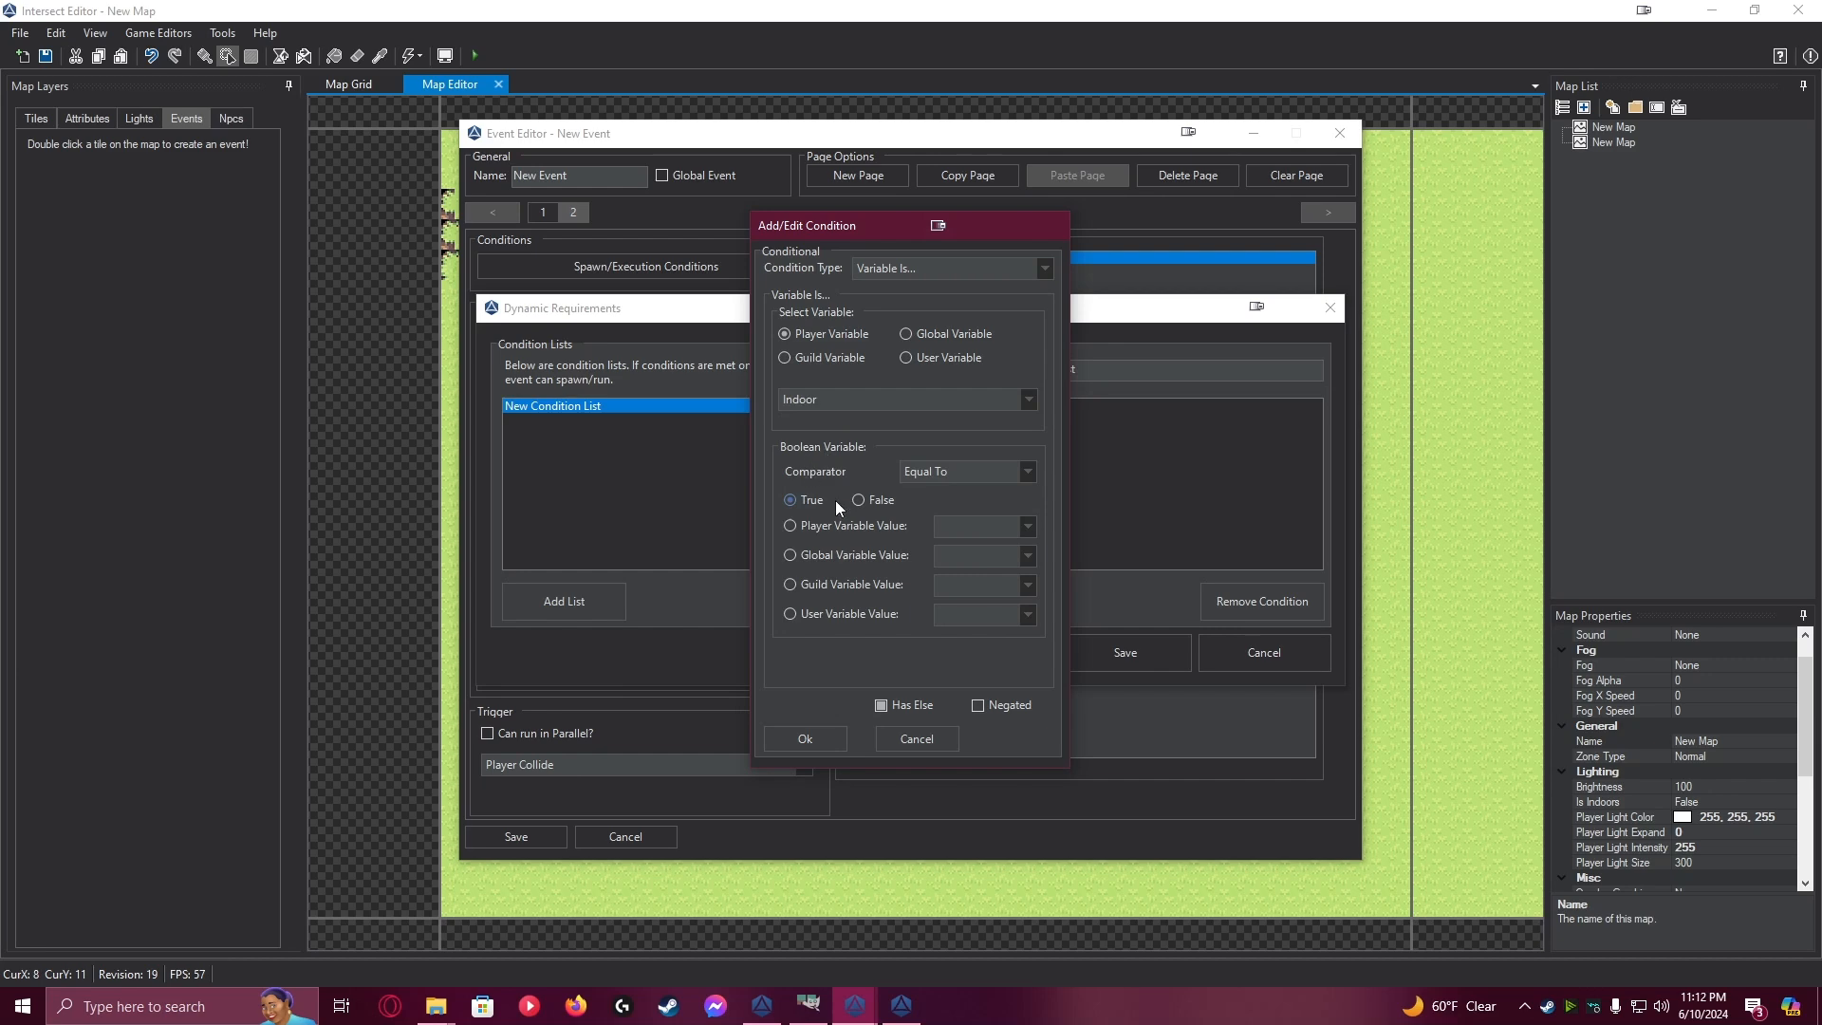
{"action": "left_click", "coordinate": [807, 746]}
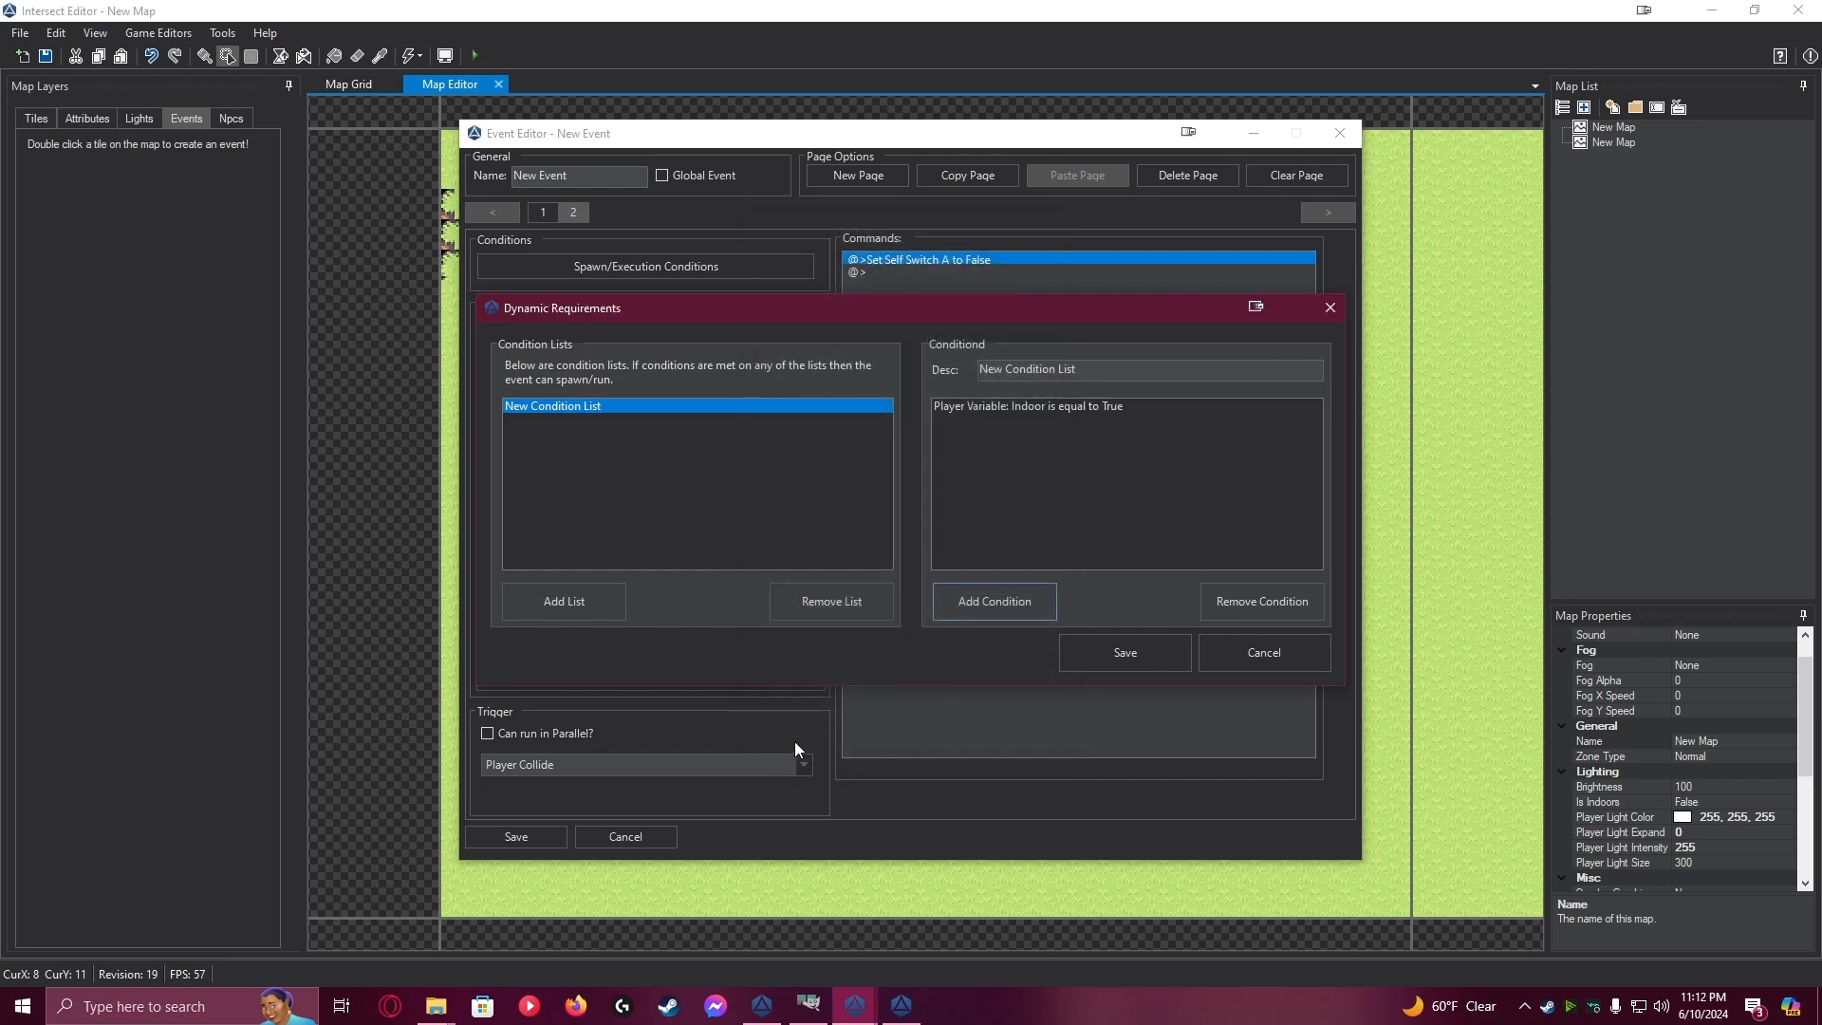
{"action": "left_click", "coordinate": [1124, 658]}
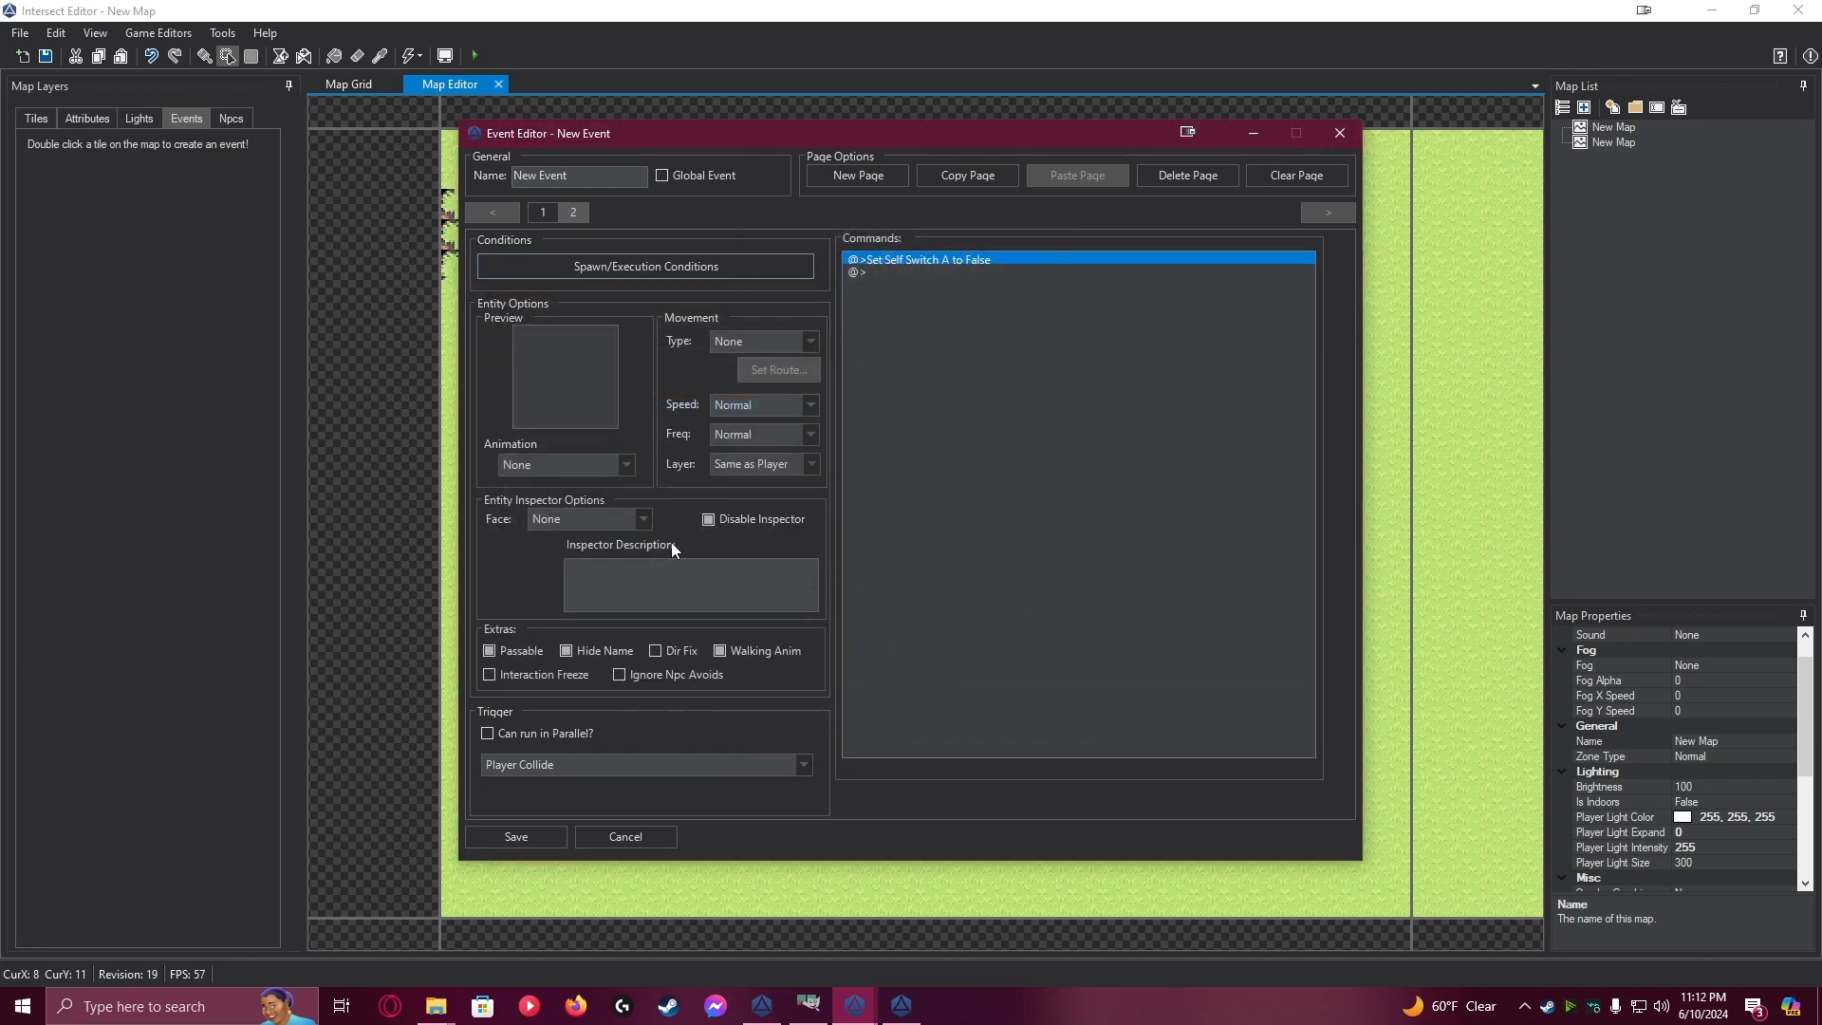
Delete the Set Self Switch A command from page 2 of the door event
{"action": "left_click", "coordinate": [543, 210]}
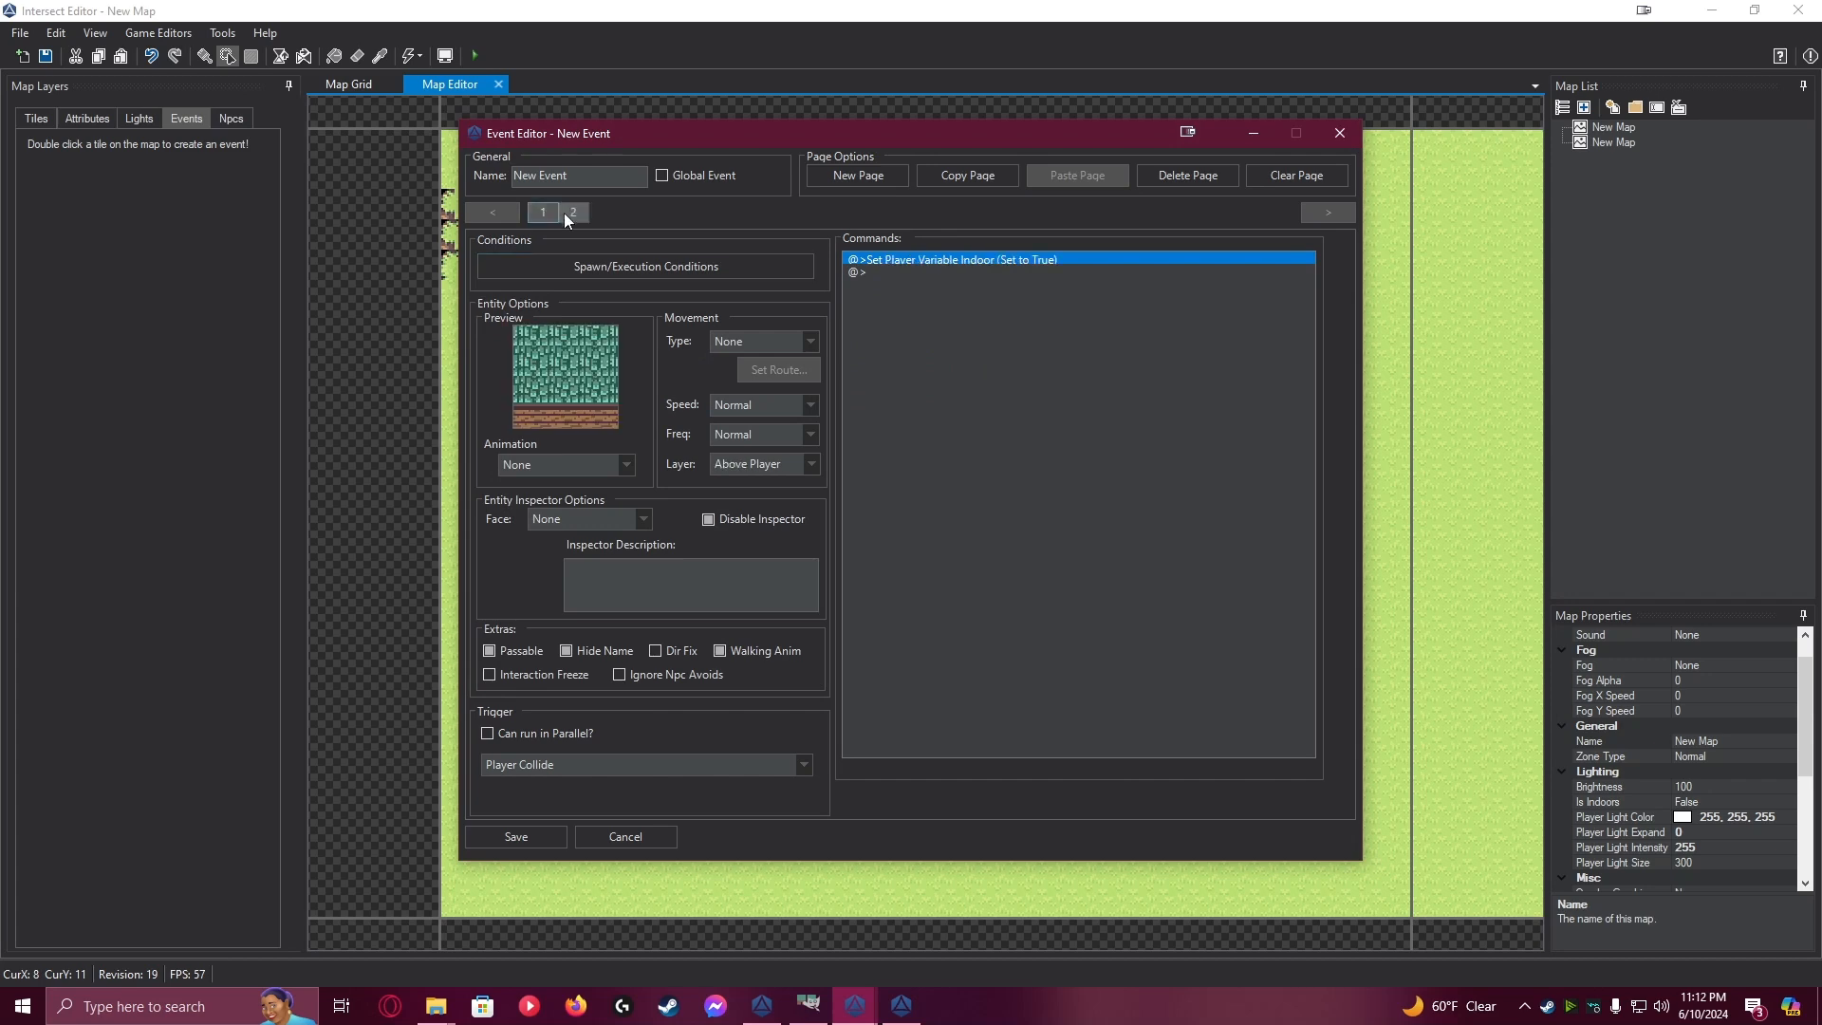
{"action": "left_click", "coordinate": [569, 213]}
{"action": "left_click", "coordinate": [969, 265]}
{"action": "left_click", "coordinate": [969, 261]}
{"action": "key", "text": "Delete"}
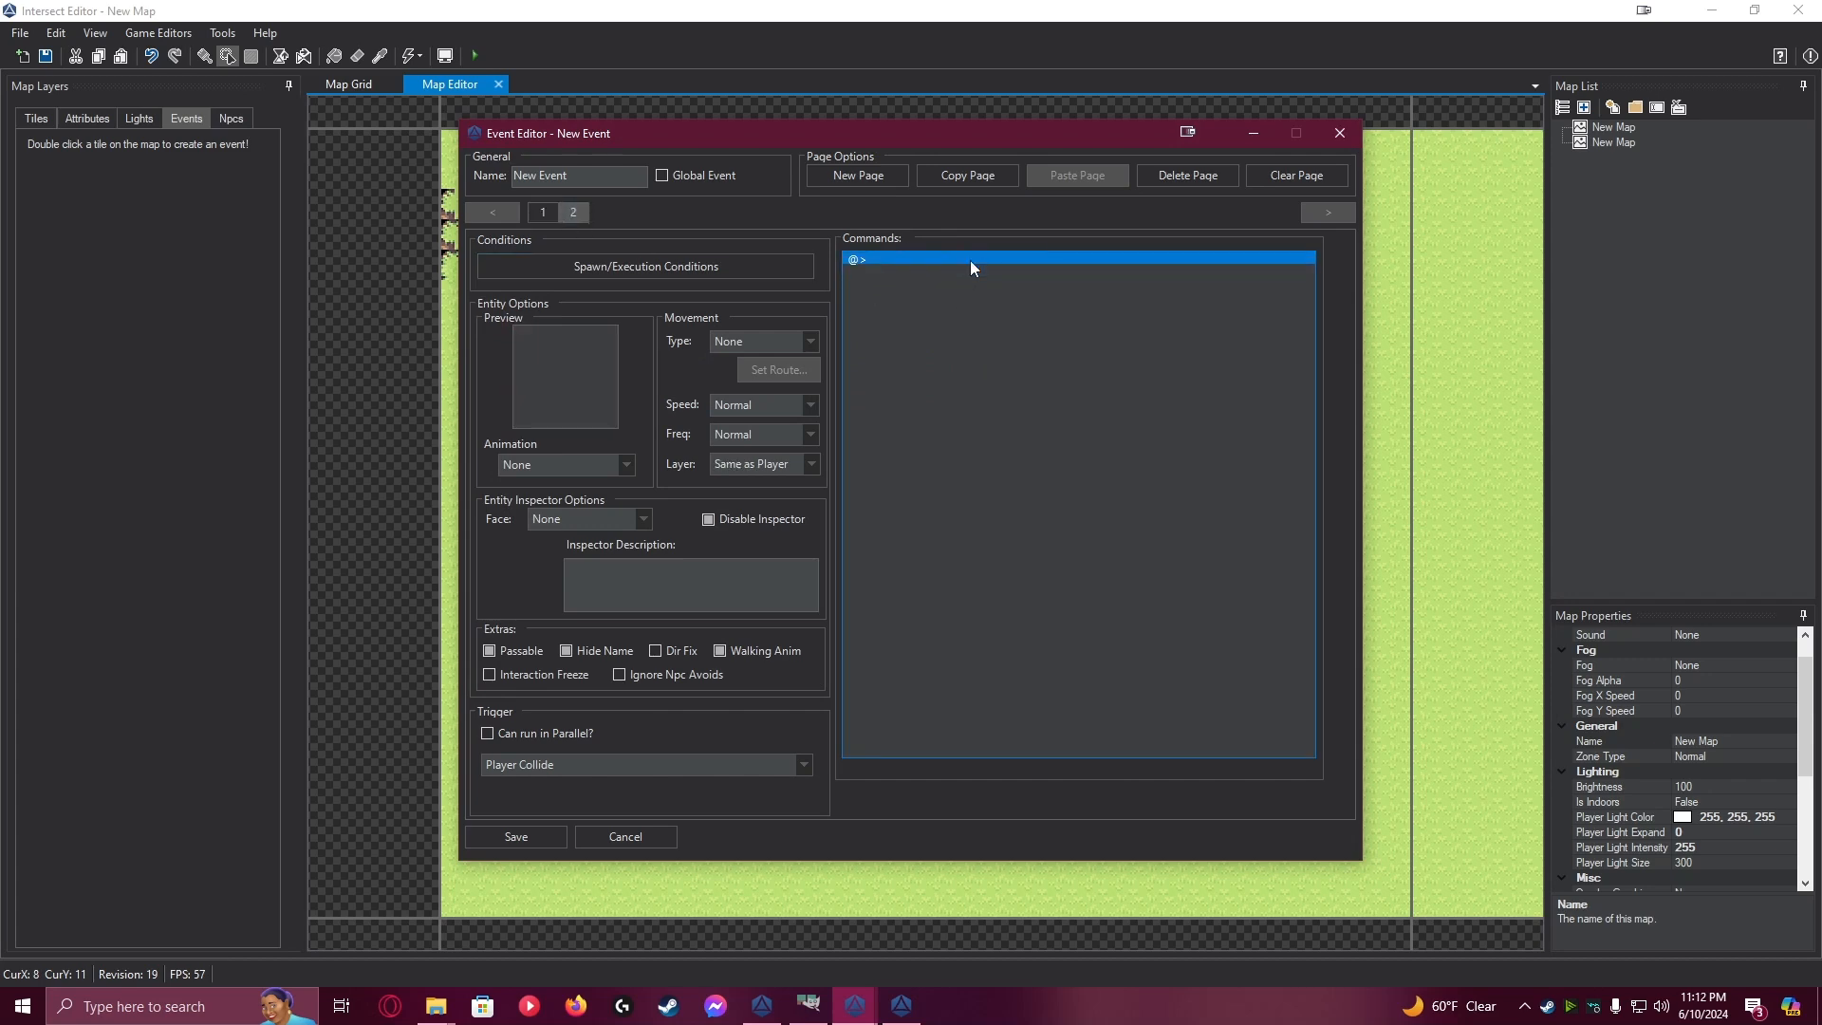
Add a Set Variable command to page 2 that sets the player variable Indoor to False
{"action": "double_click", "coordinate": [969, 261]}
{"action": "double_click", "coordinate": [937, 384]}
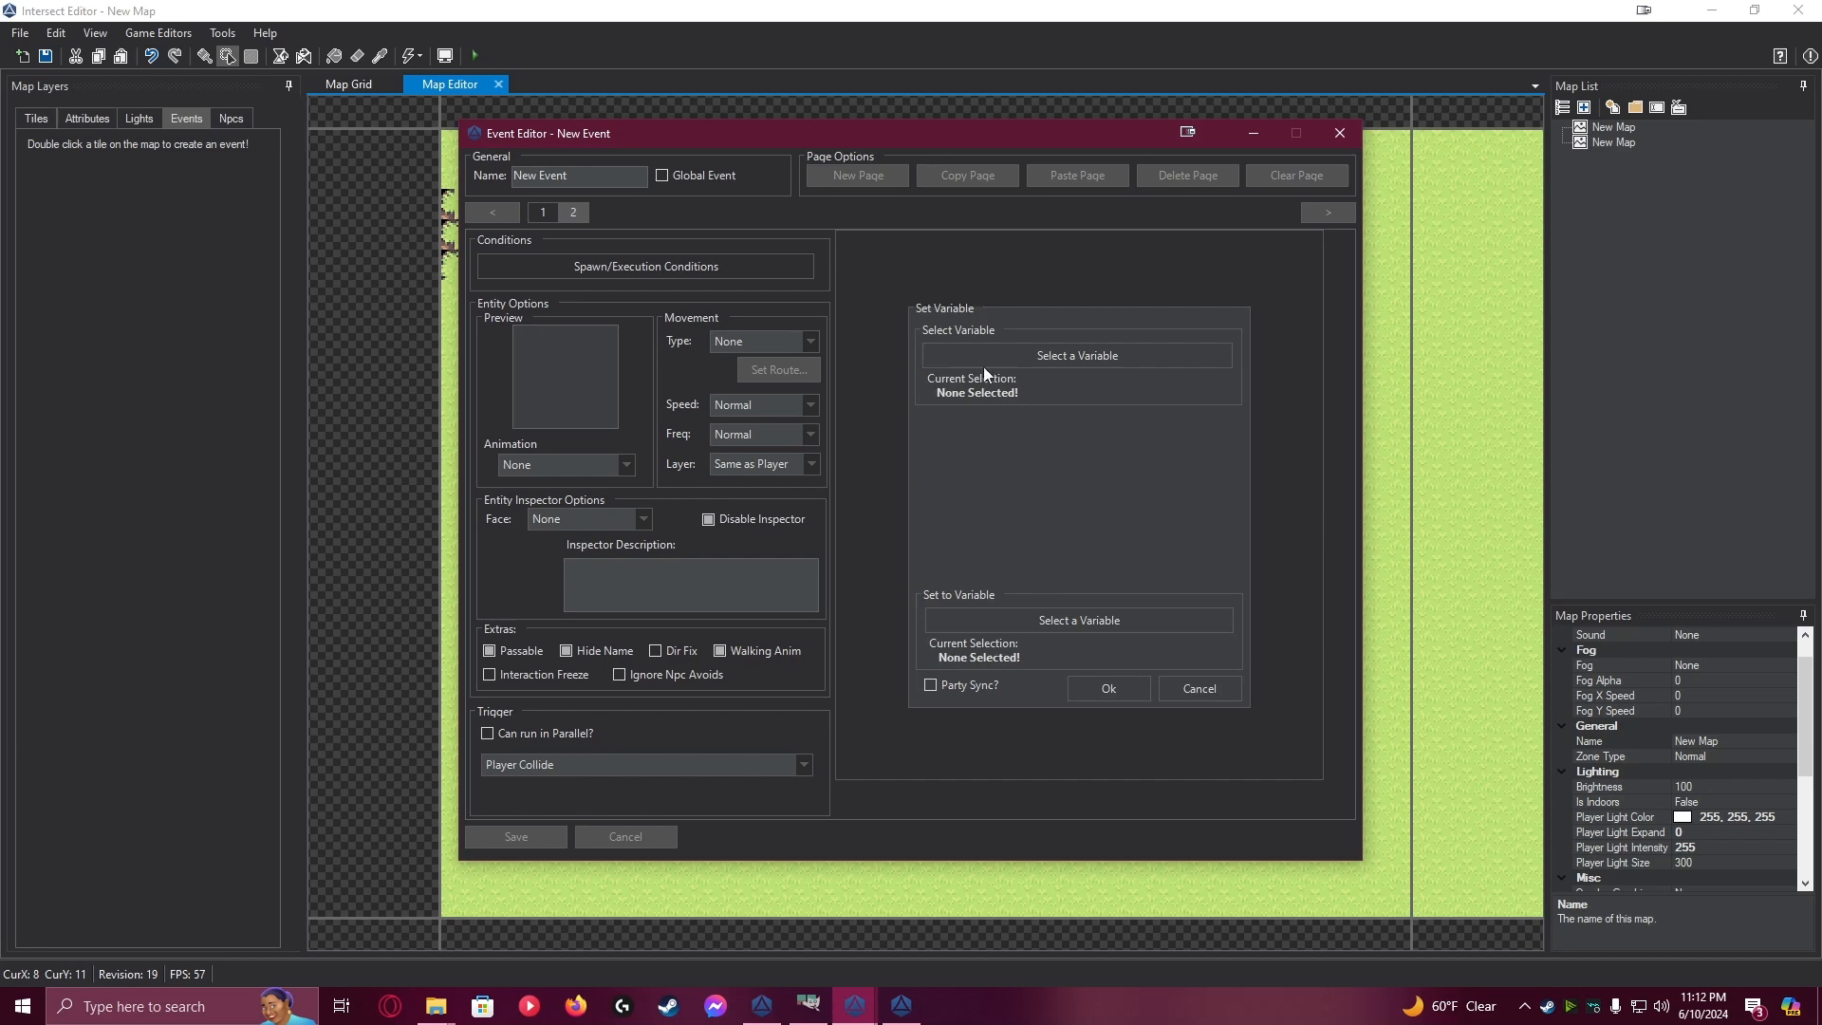
{"action": "left_click", "coordinate": [1006, 357]}
{"action": "left_click", "coordinate": [871, 520]}
{"action": "left_click", "coordinate": [856, 539]}
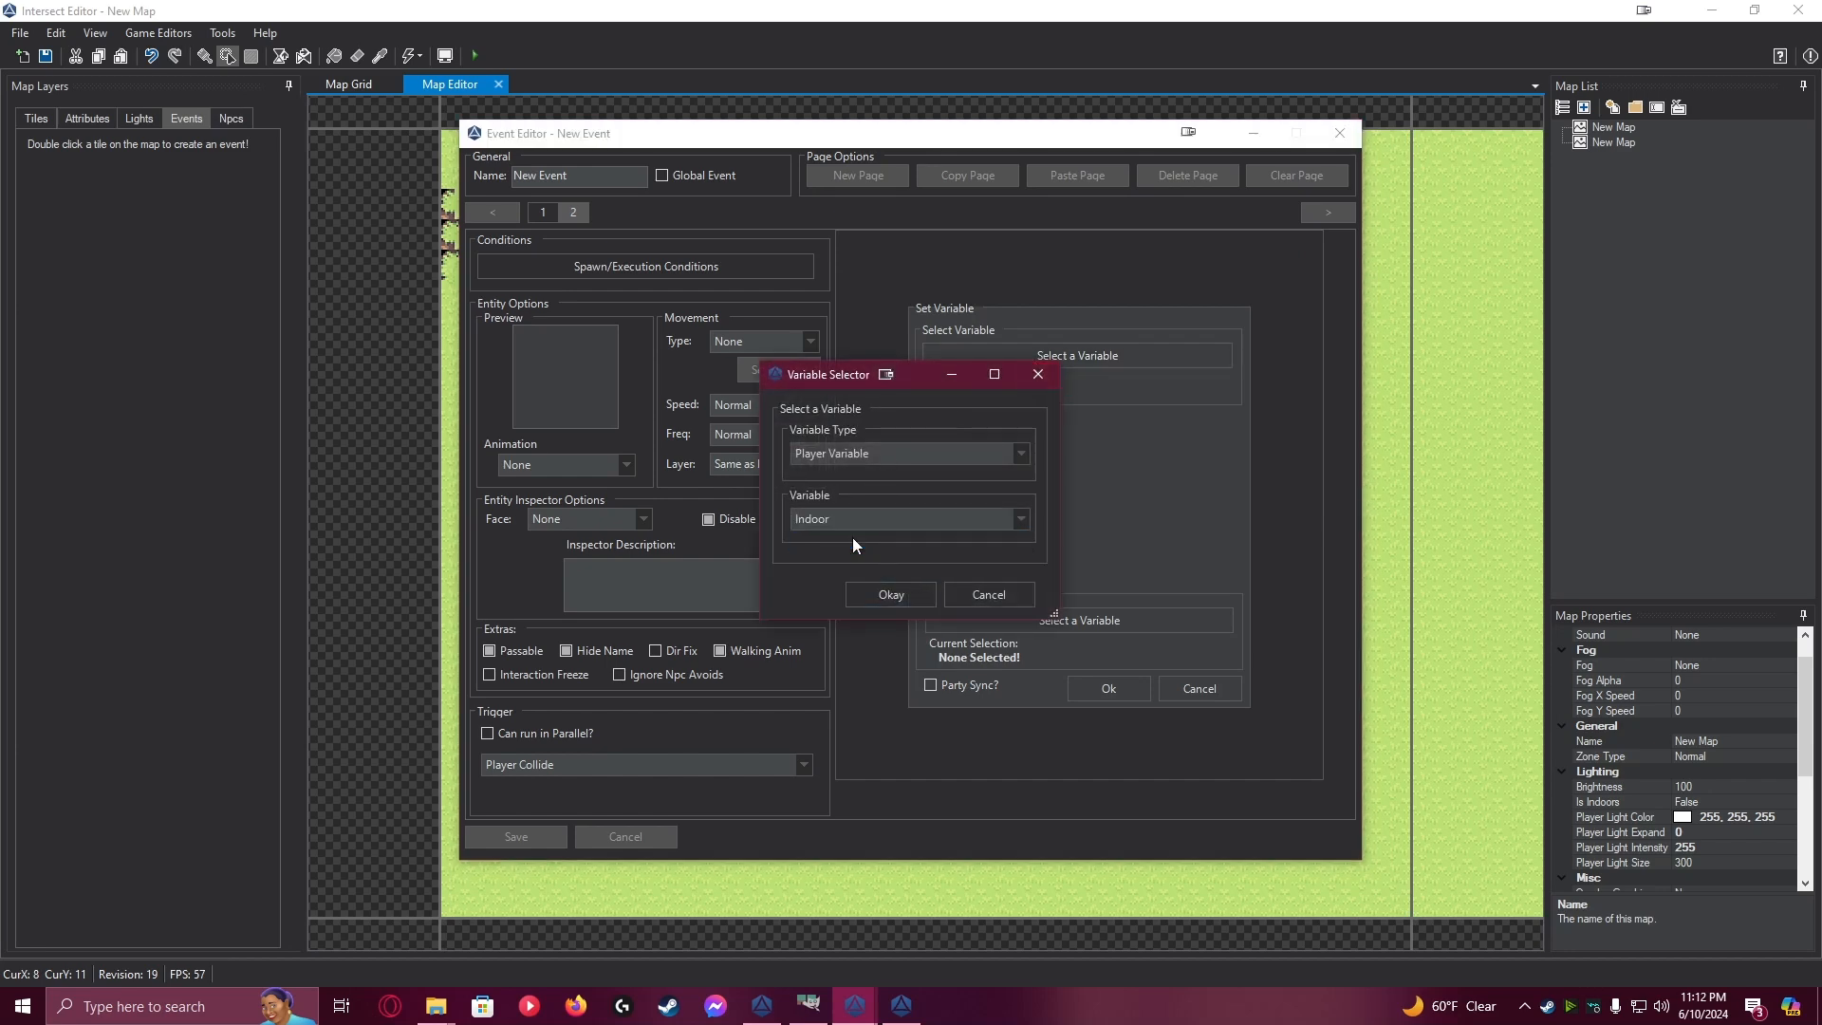
{"action": "left_click", "coordinate": [903, 594]}
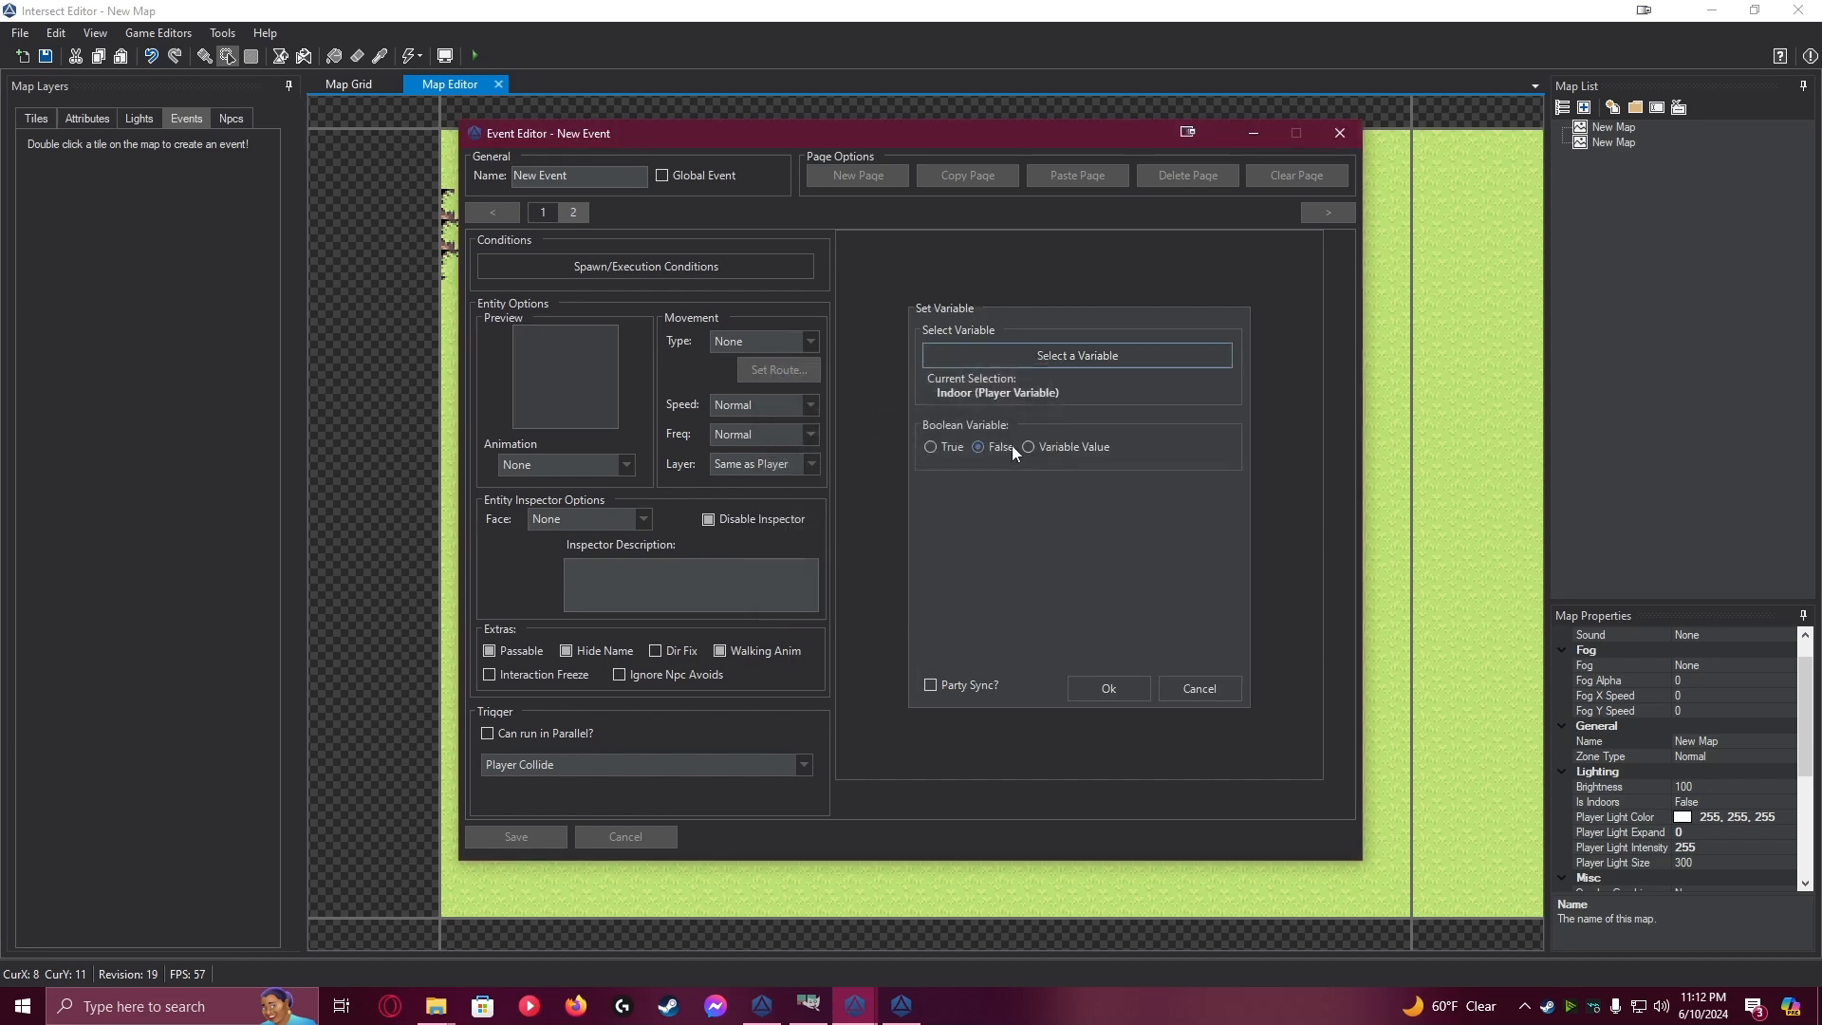
{"action": "left_click", "coordinate": [1106, 684]}
Save the first house's door event and the current map
{"action": "left_click", "coordinate": [546, 840]}
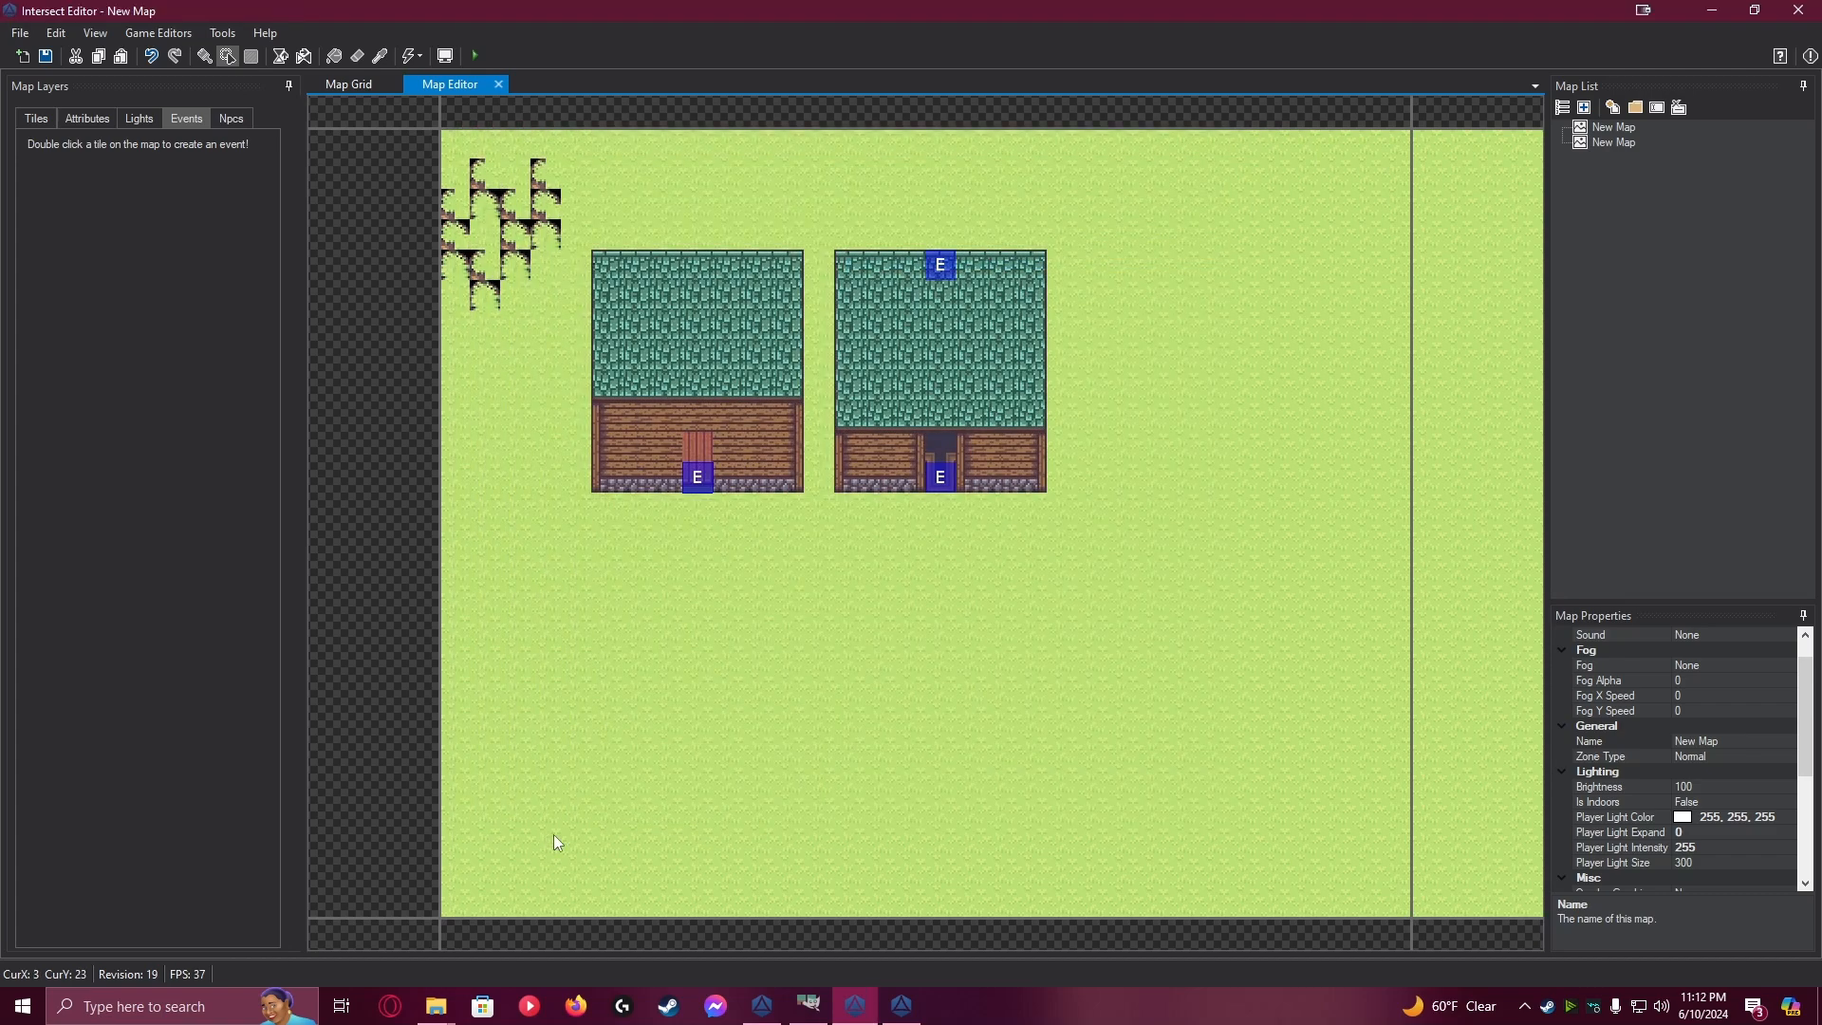
{"action": "left_click", "coordinate": [44, 56]}
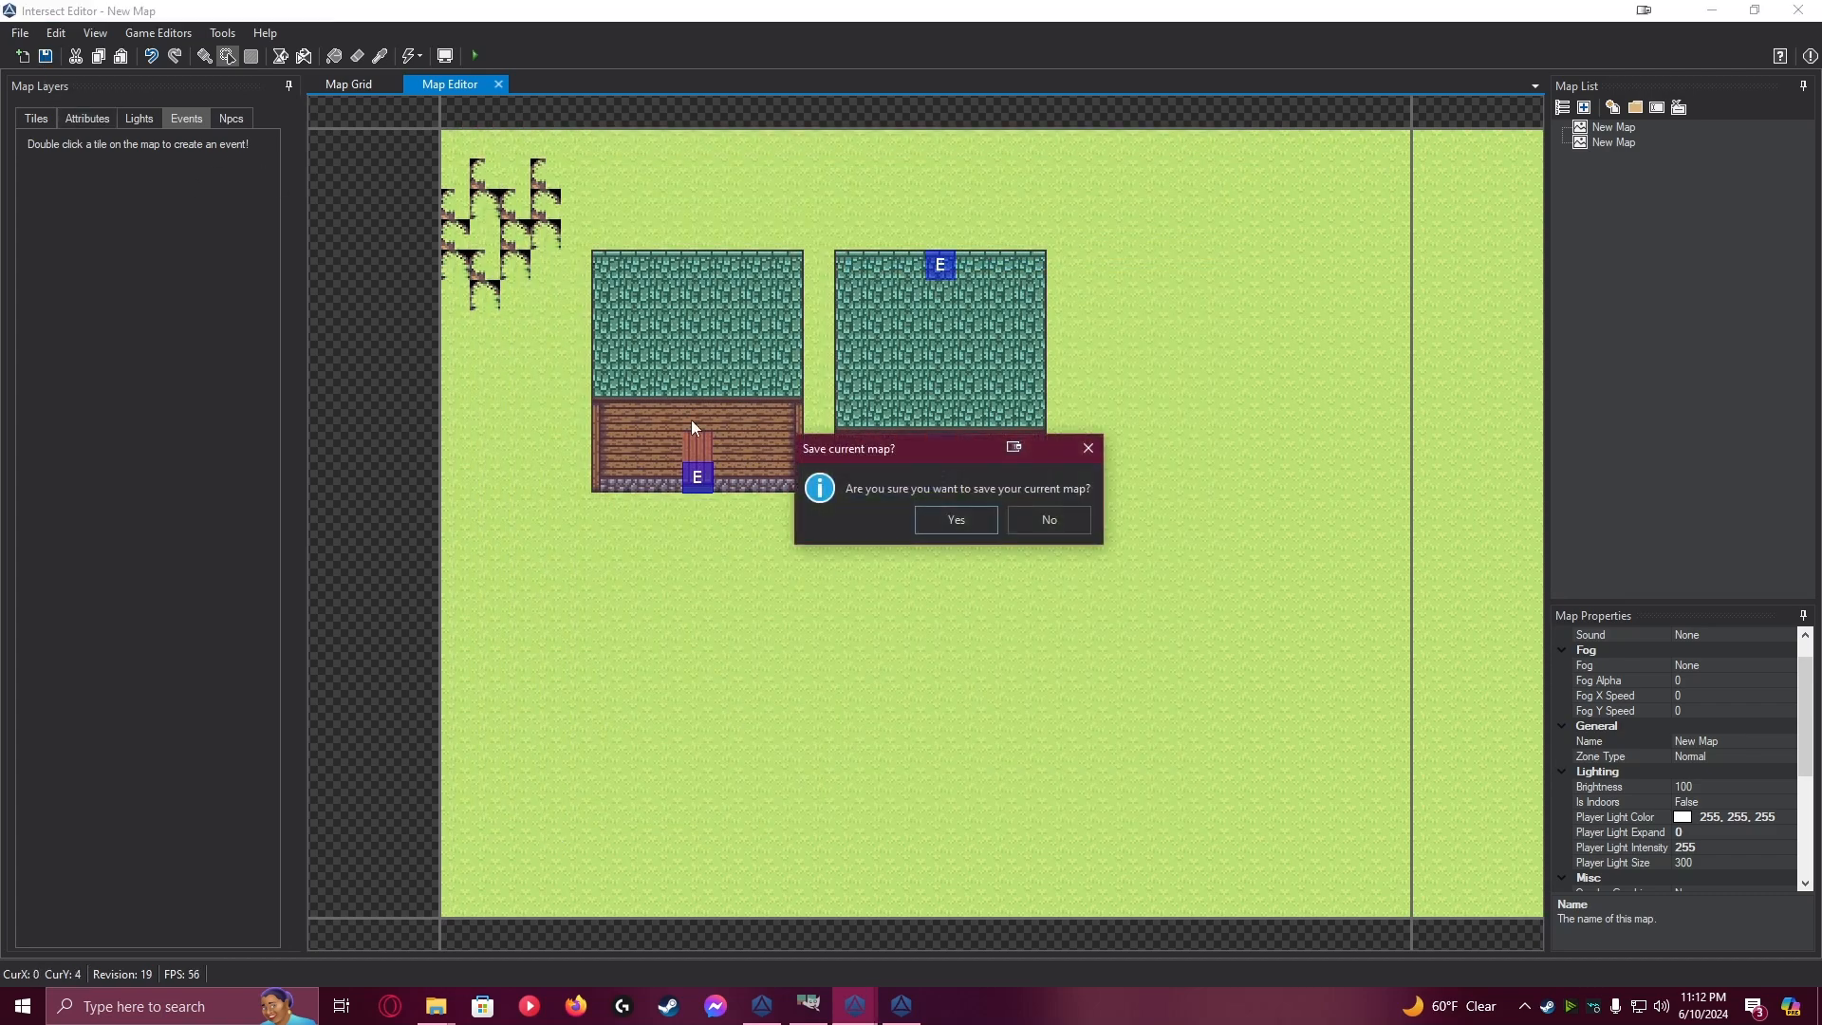
{"action": "left_click", "coordinate": [956, 520]}
Switch to the Intersect Client and walk the character in and out of the houses' front doorways to test the shared variable
{"action": "left_click", "coordinate": [901, 1005]}
{"action": "key", "text": "w"}
{"action": "key", "text": "d"}
{"action": "key", "text": "w"}
{"action": "key", "text": "s"}
{"action": "key", "text": "a"}
{"action": "key", "text": "s"}
{"action": "key", "text": "d"}
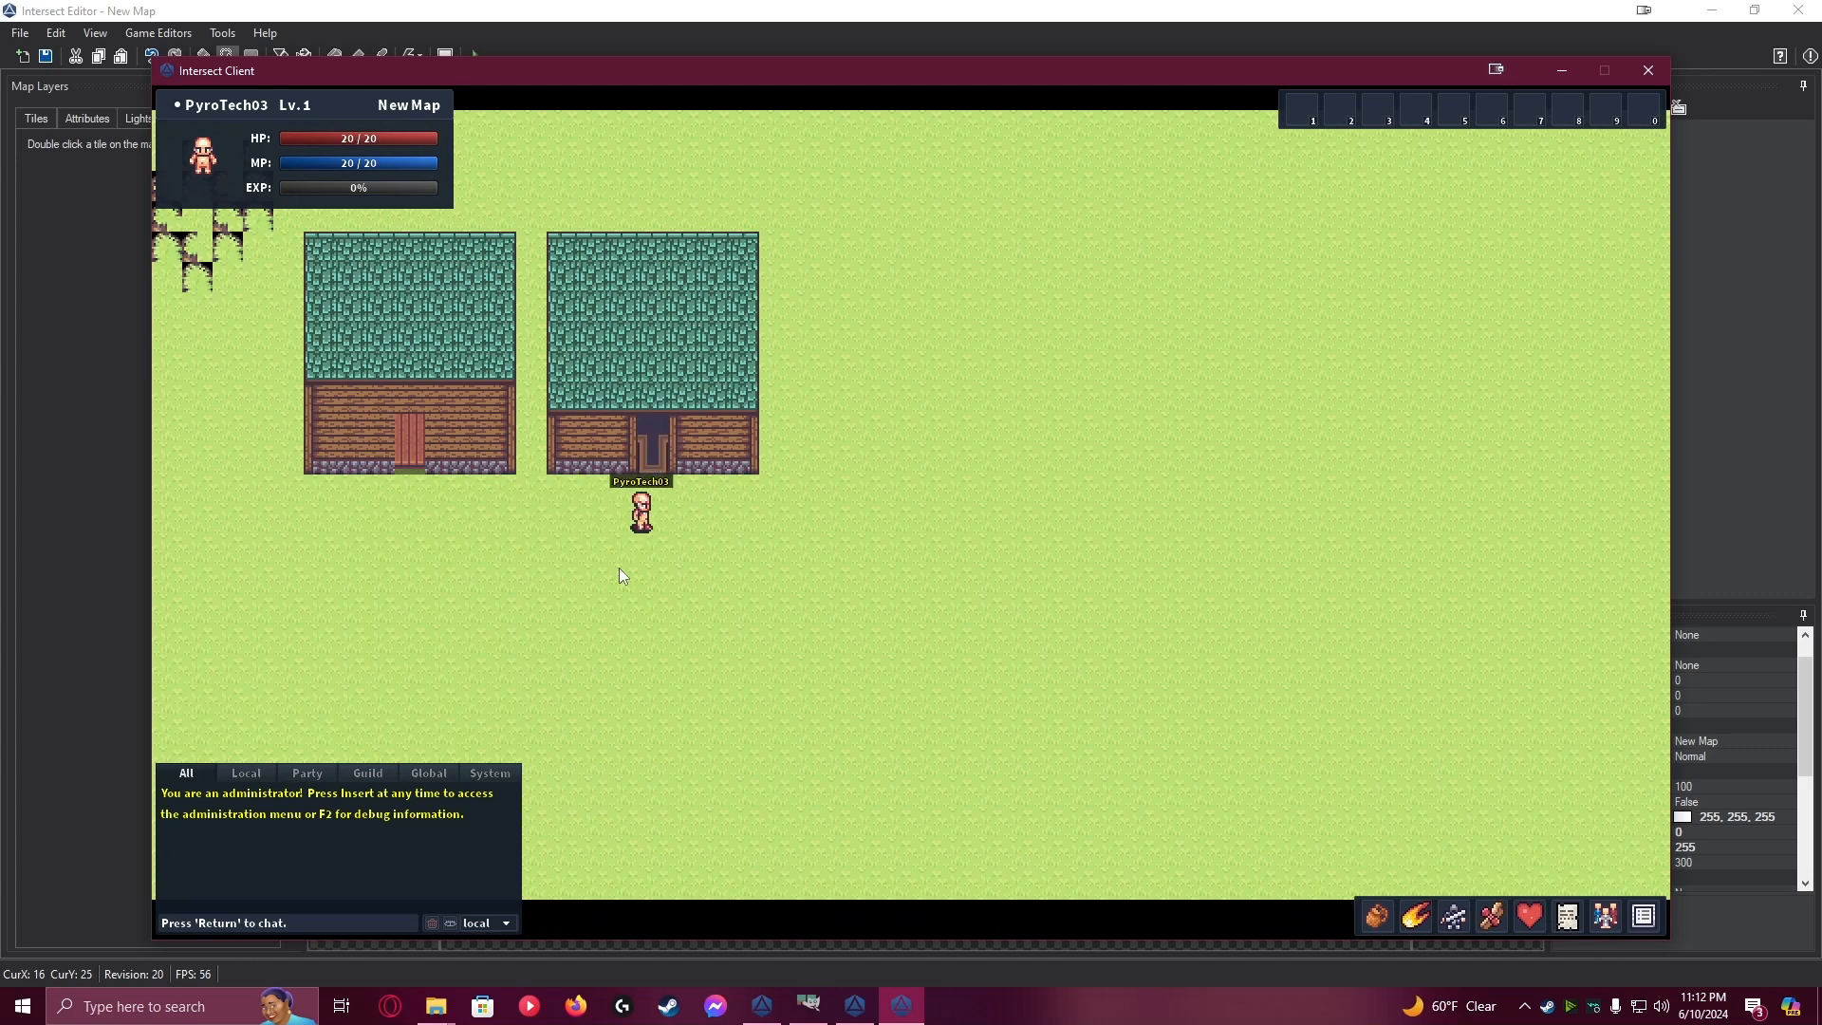
{"action": "key", "text": "w"}
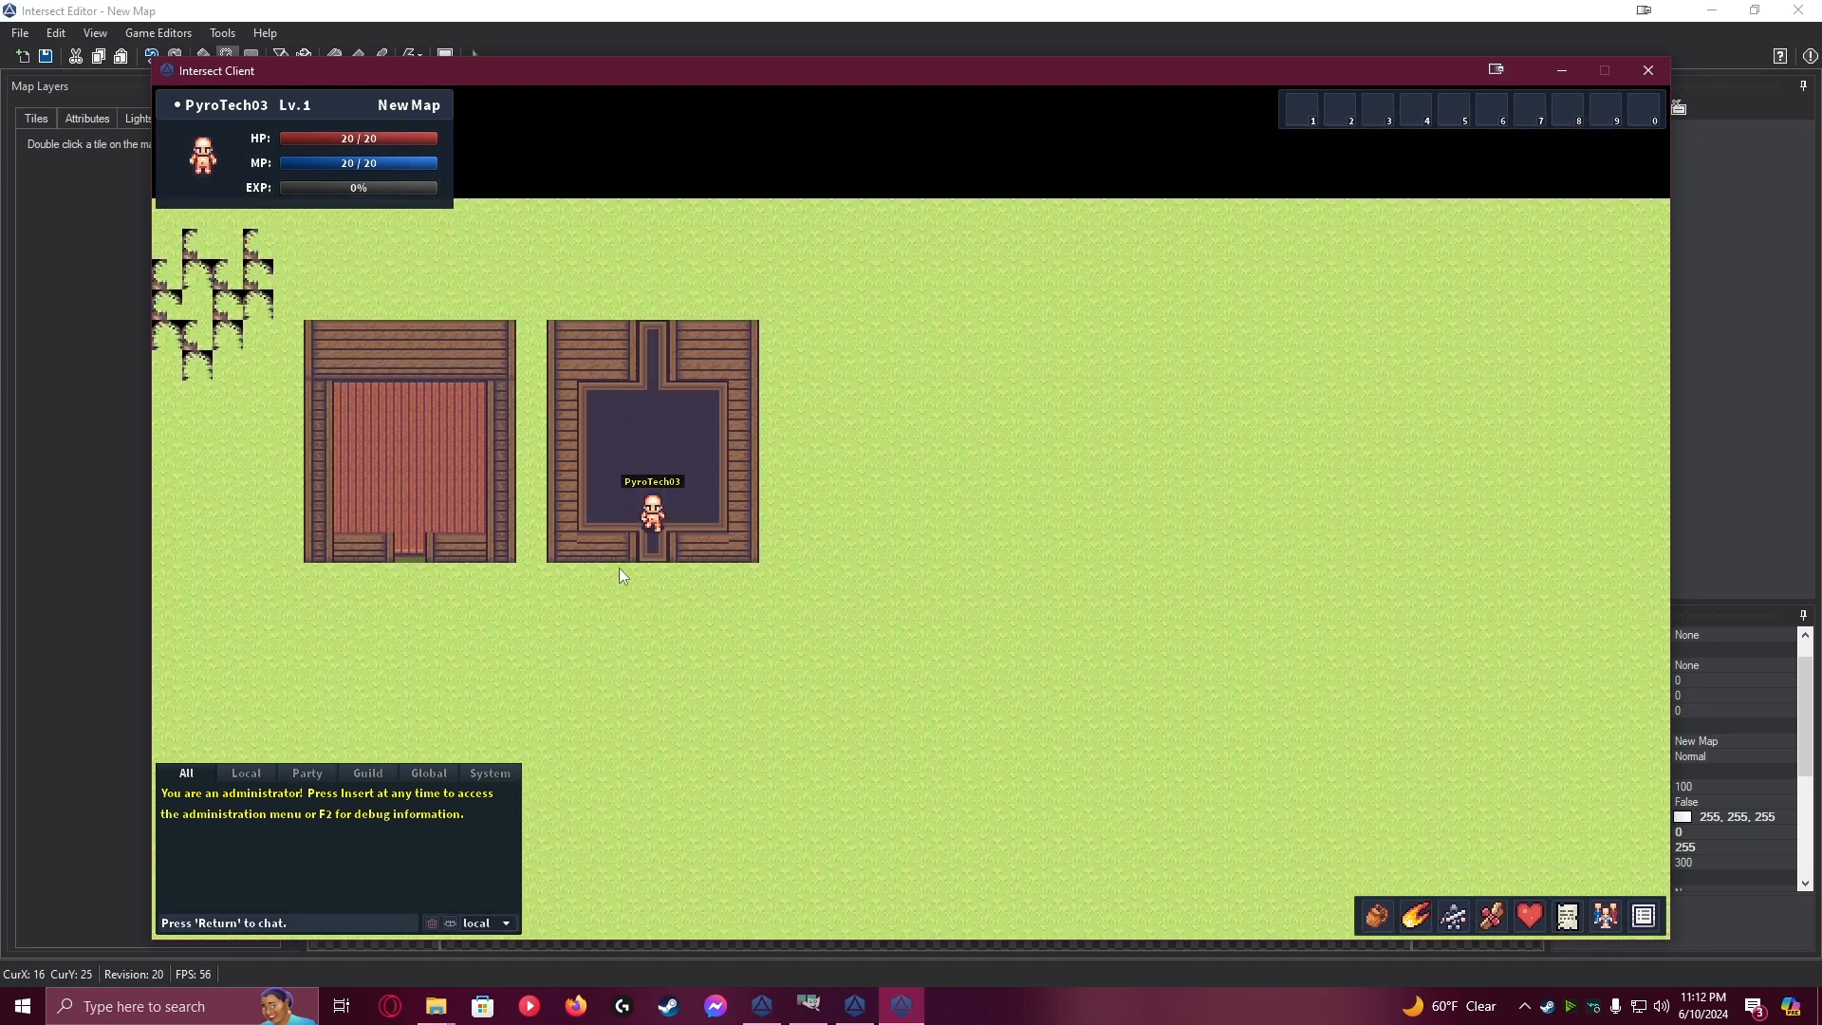
{"action": "key", "text": "s"}
{"action": "key", "text": "a"}
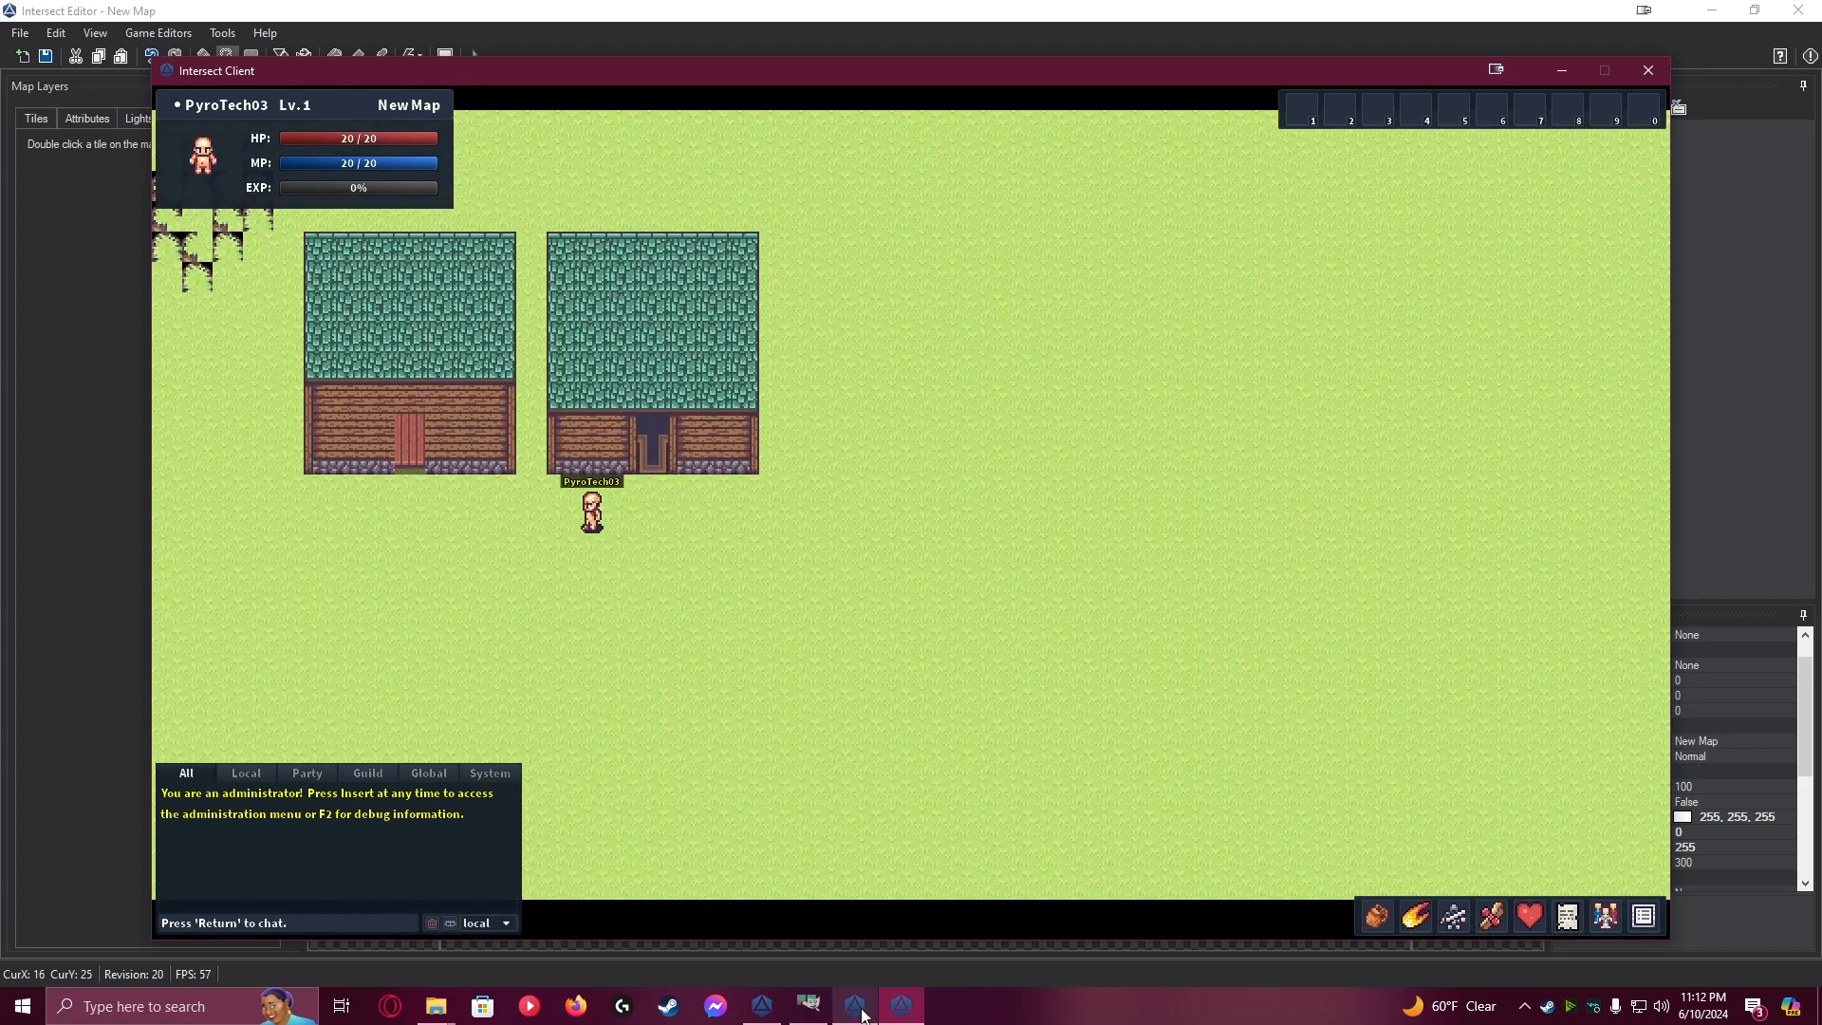
Return to the Intersect Editor, create a Boolean player variable named Indoor Left, and save the variables
{"action": "left_click", "coordinate": [859, 1009]}
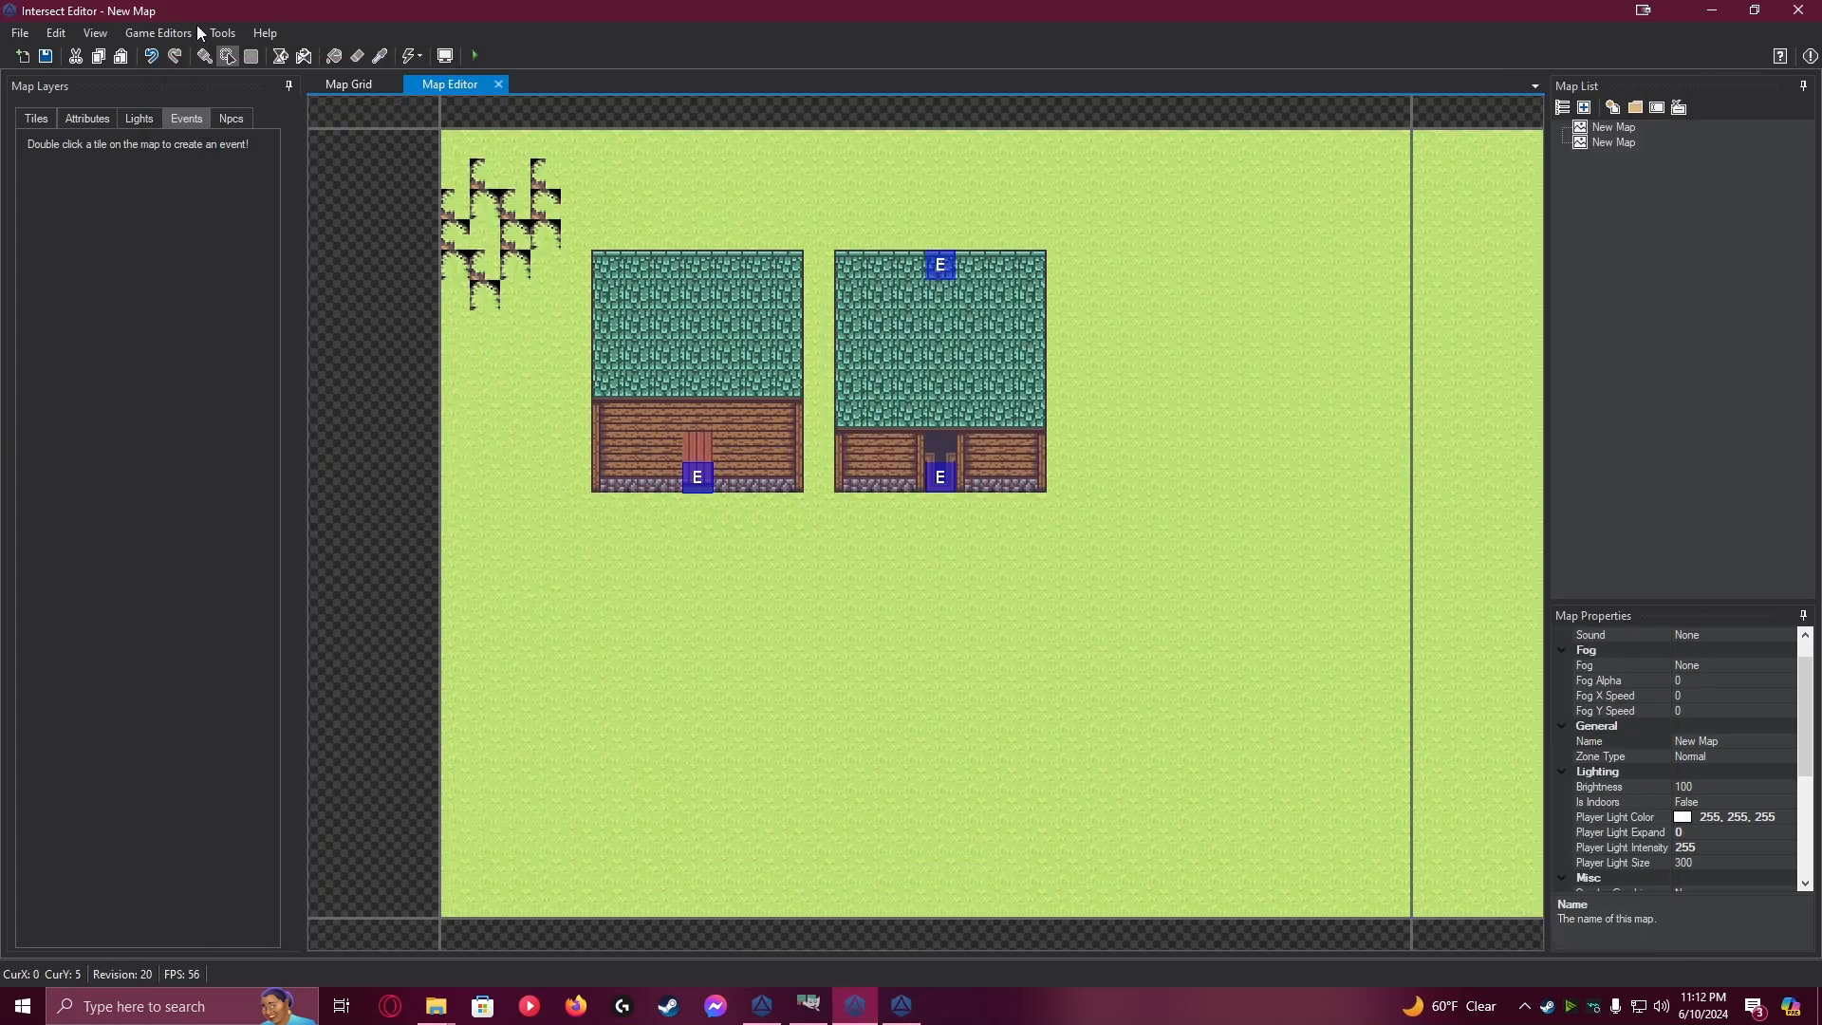
{"action": "left_click", "coordinate": [167, 31]}
{"action": "left_click", "coordinate": [220, 300]}
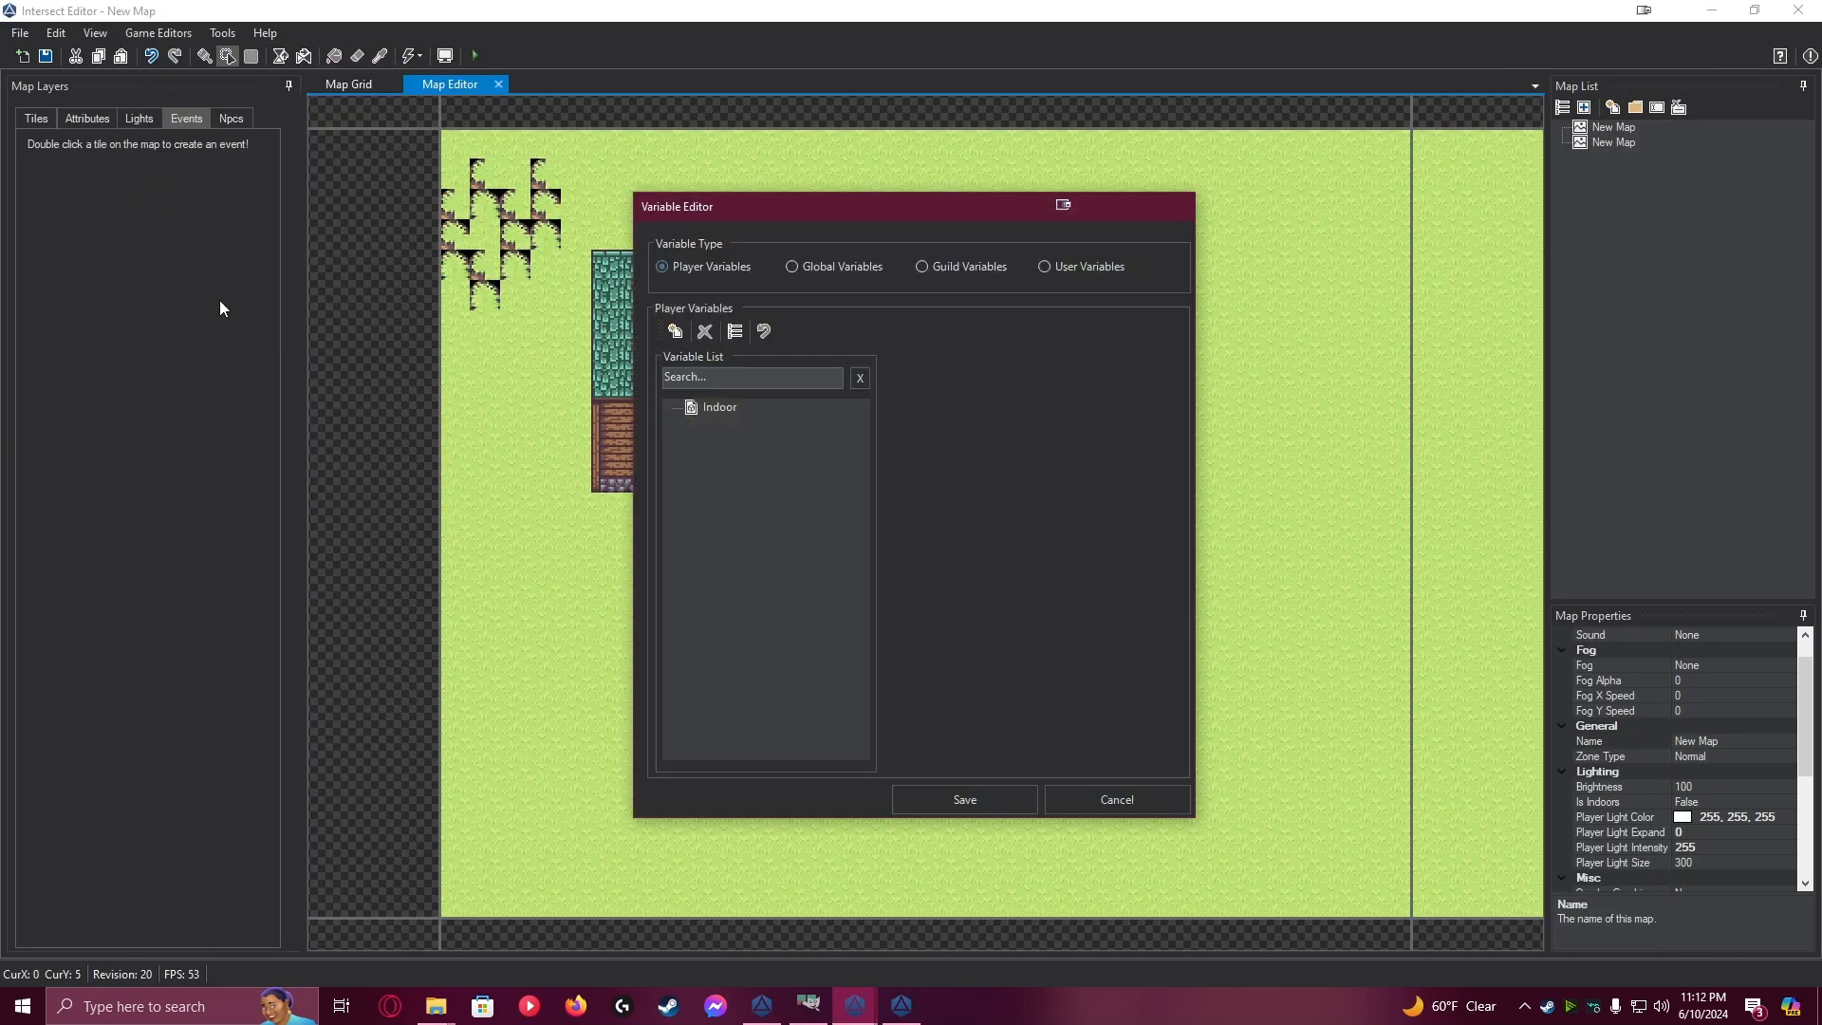
{"action": "left_click", "coordinate": [714, 414]}
{"action": "left_click", "coordinate": [1027, 405]}
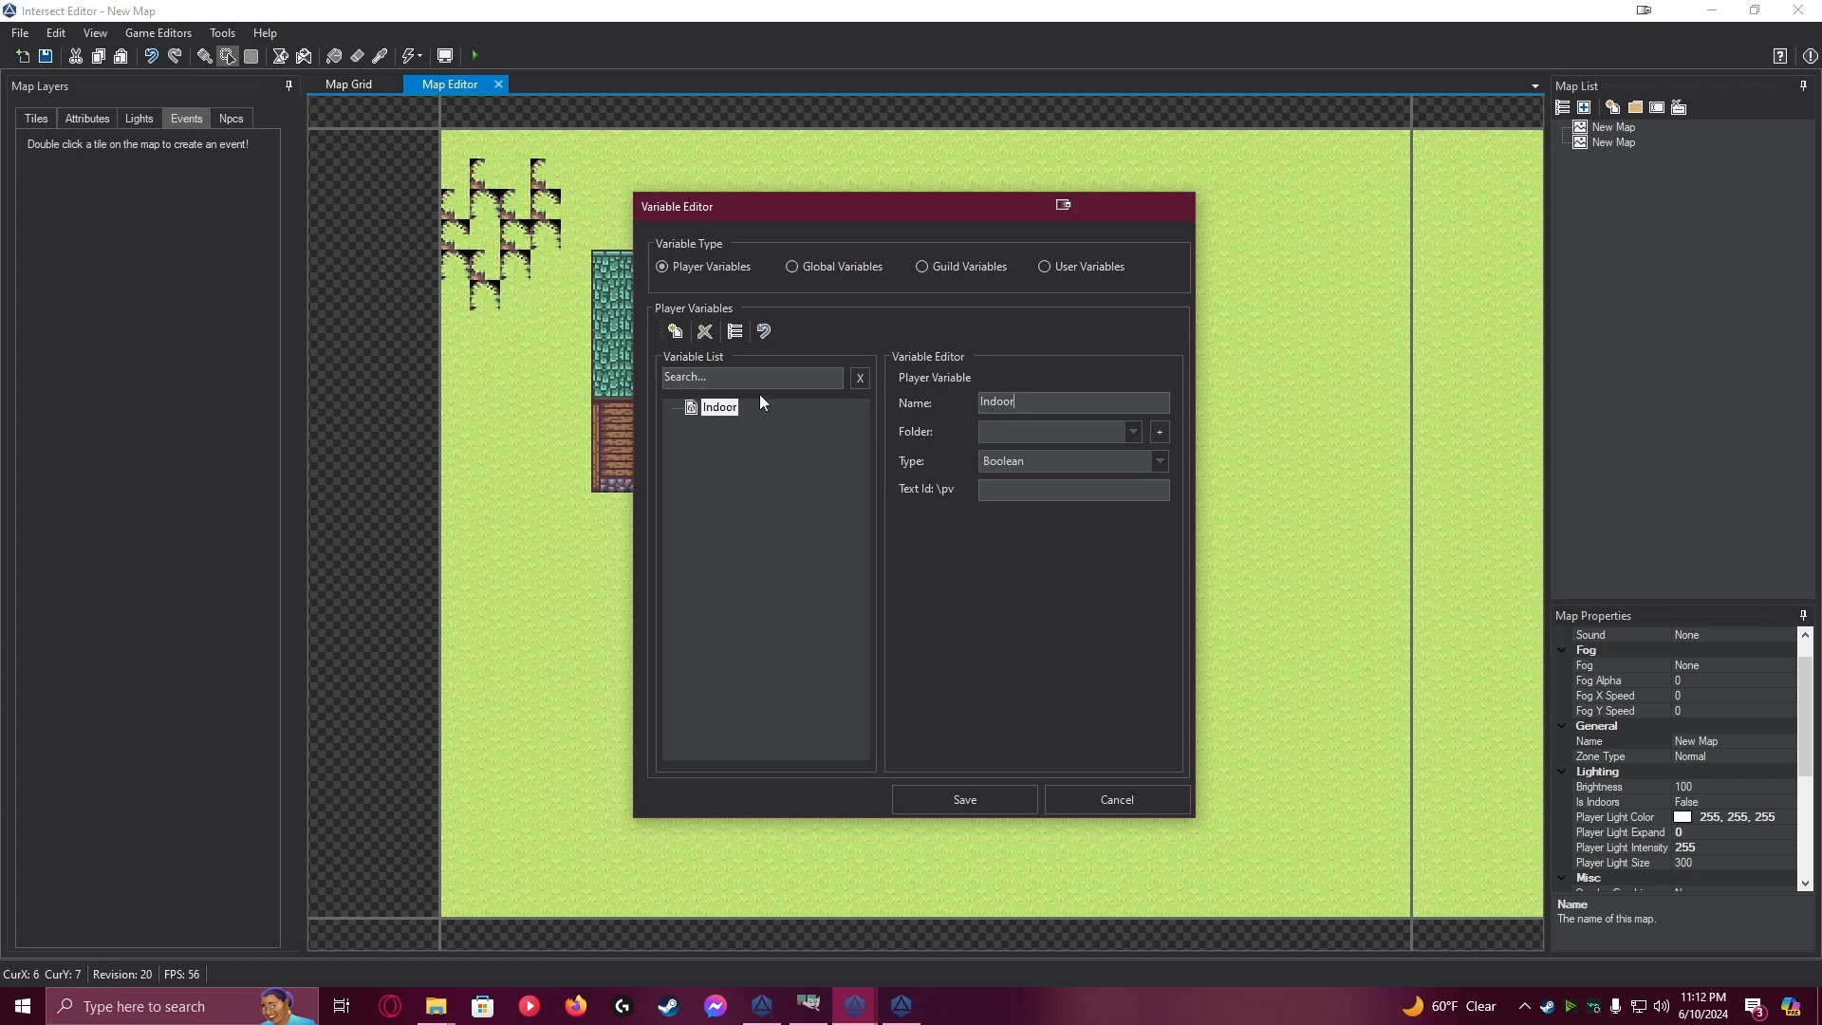
{"action": "left_click", "coordinate": [675, 330]}
{"action": "left_click", "coordinate": [759, 424]}
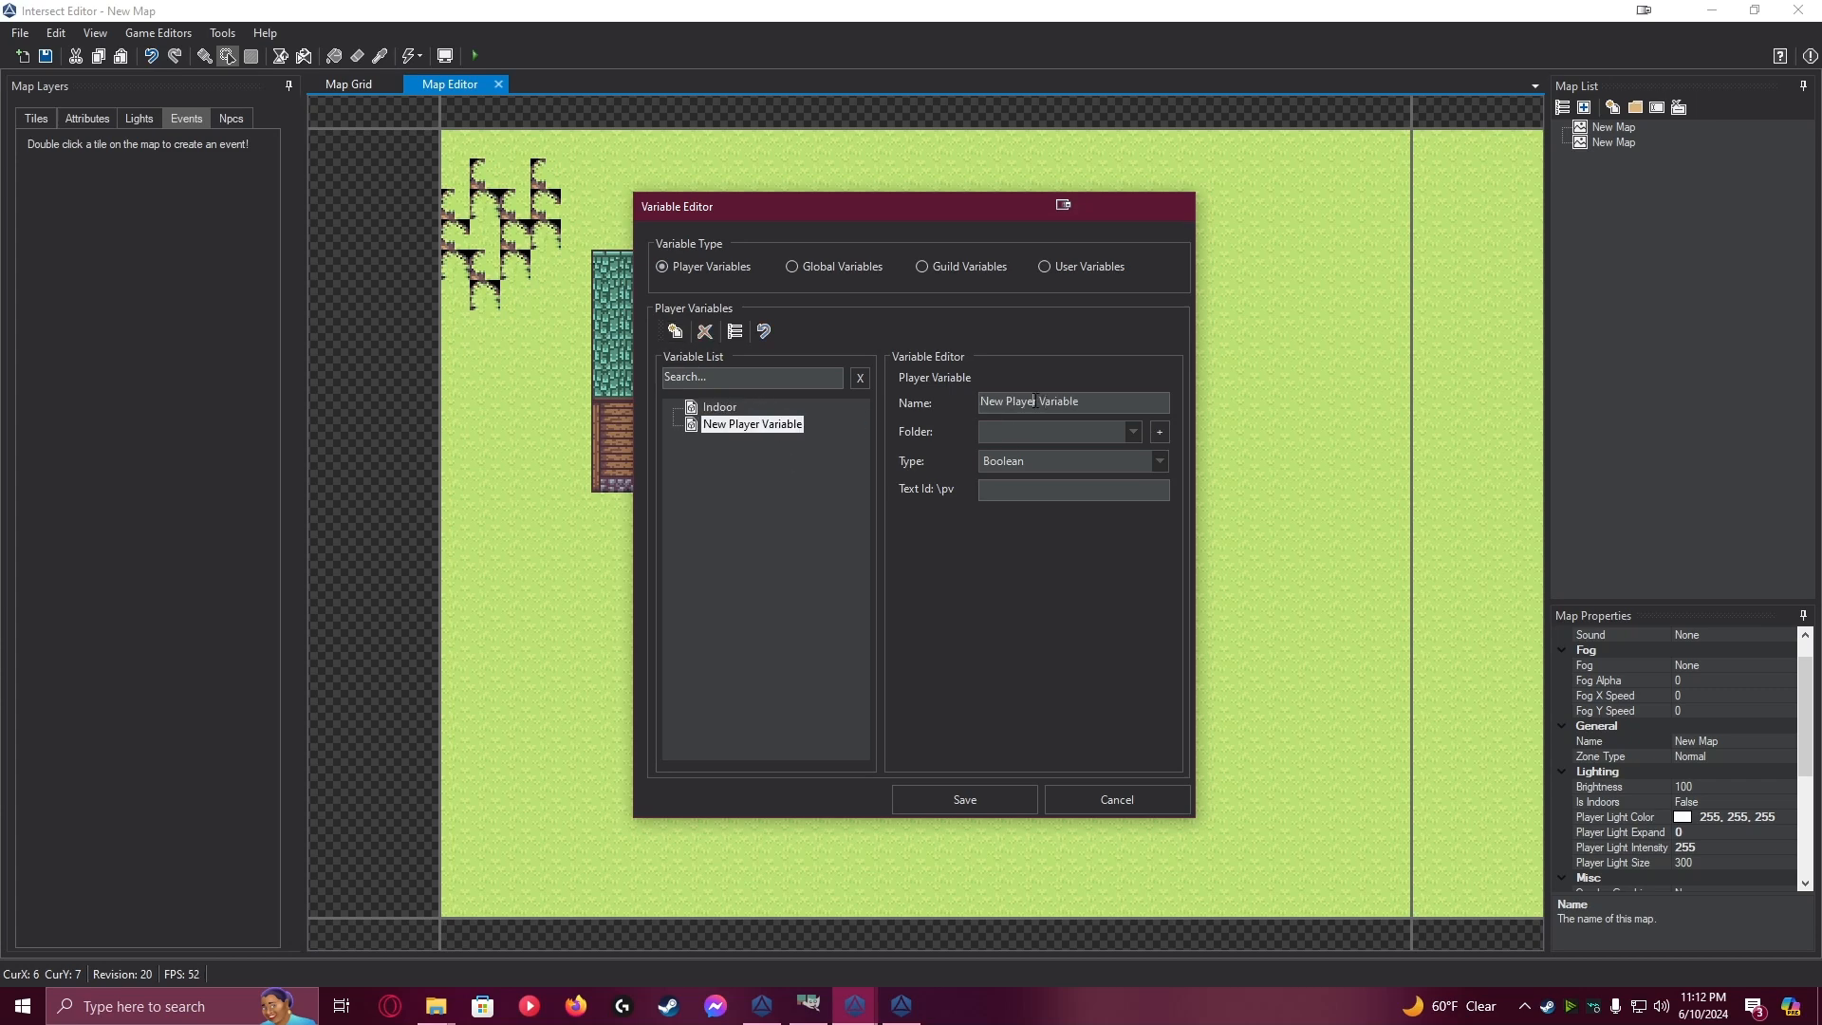
{"action": "left_click_drag", "start_coordinate": [1090, 402], "coordinate": [931, 397]}
{"action": "type", "text": "In"}
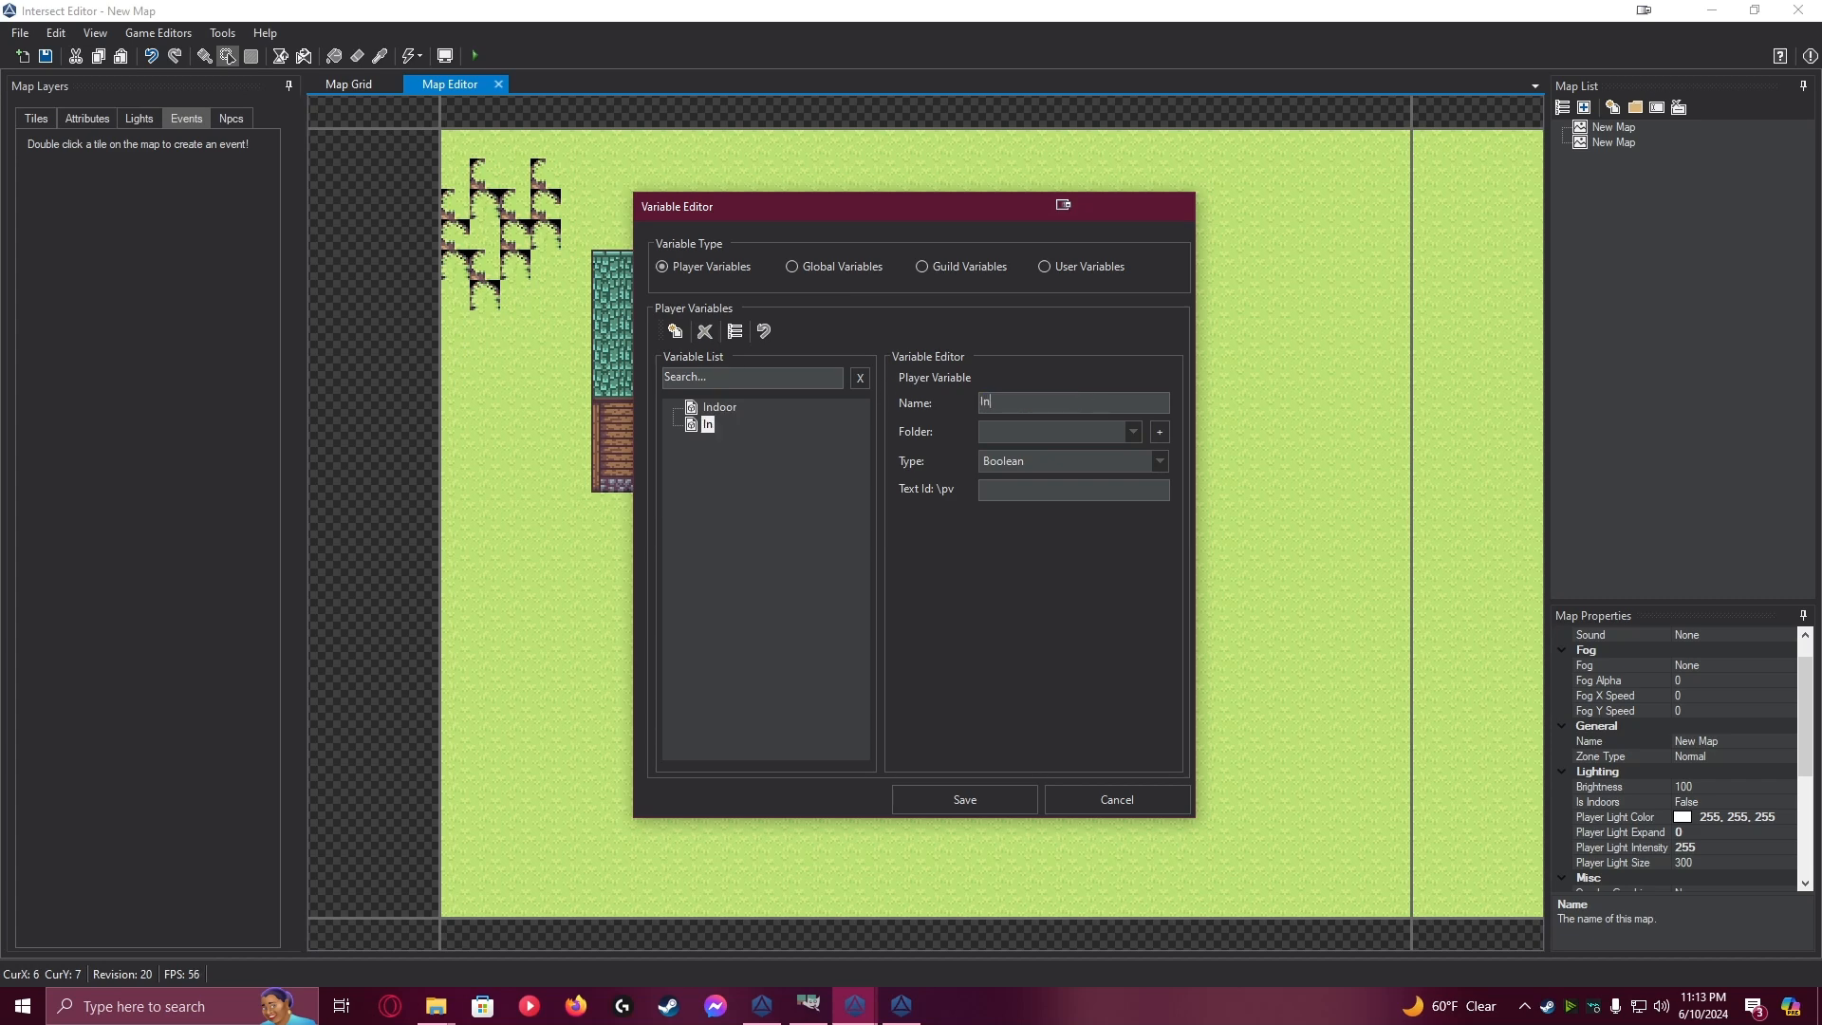
{"action": "type", "text": "door Lef"}
{"action": "left_click", "coordinate": [988, 805]}
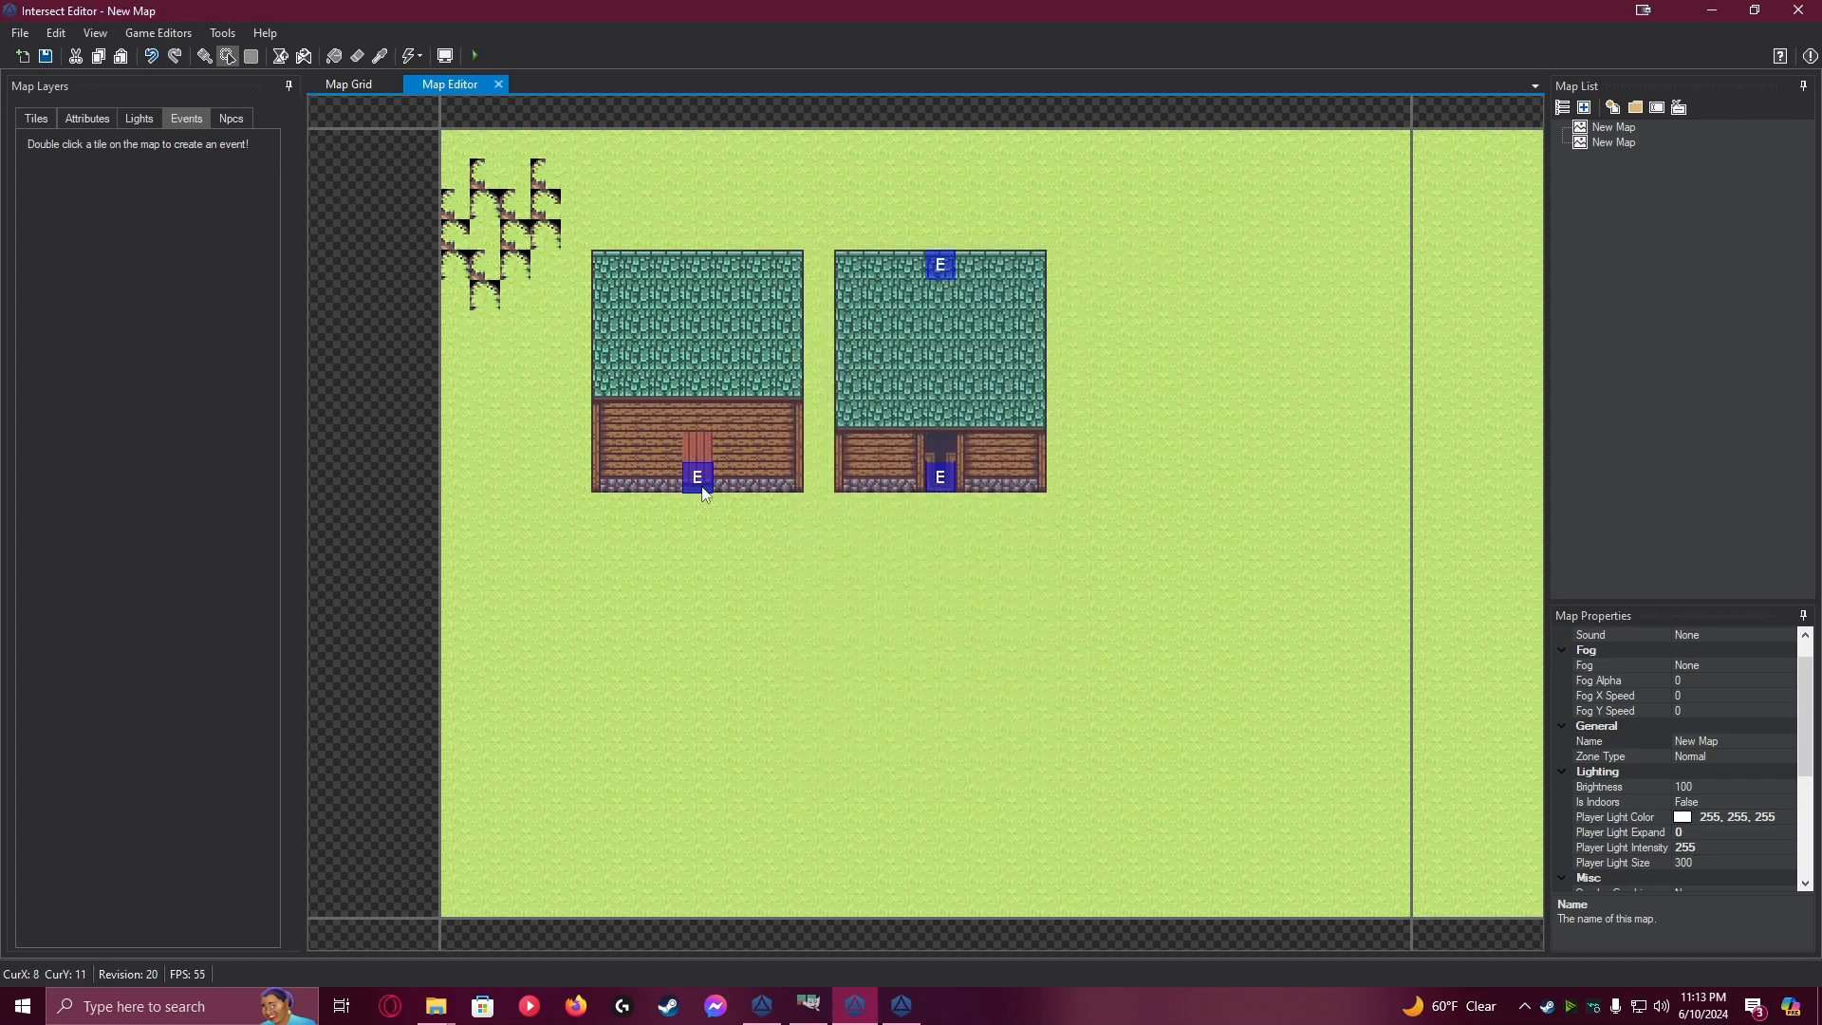
Edit the Set Variable command on page 1 of the first house's door event to target Indoor Left
{"action": "double_click", "coordinate": [702, 486]}
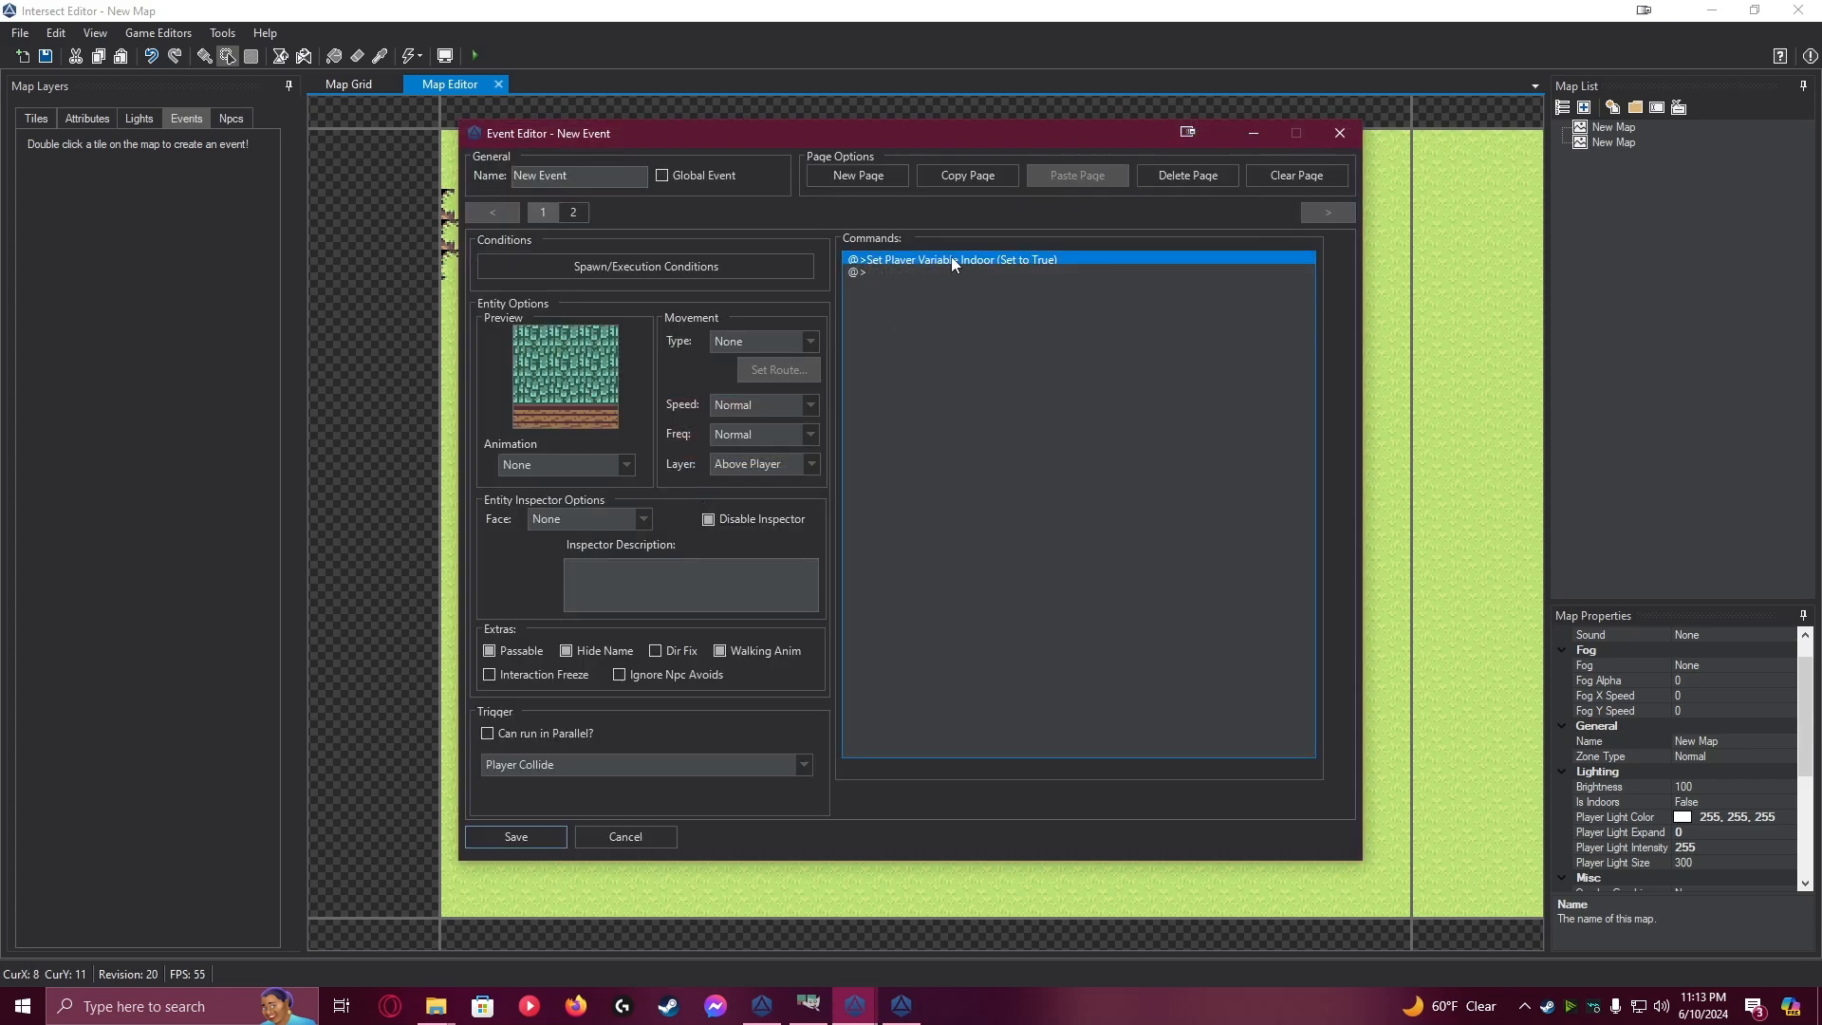
{"action": "double_click", "coordinate": [951, 258]}
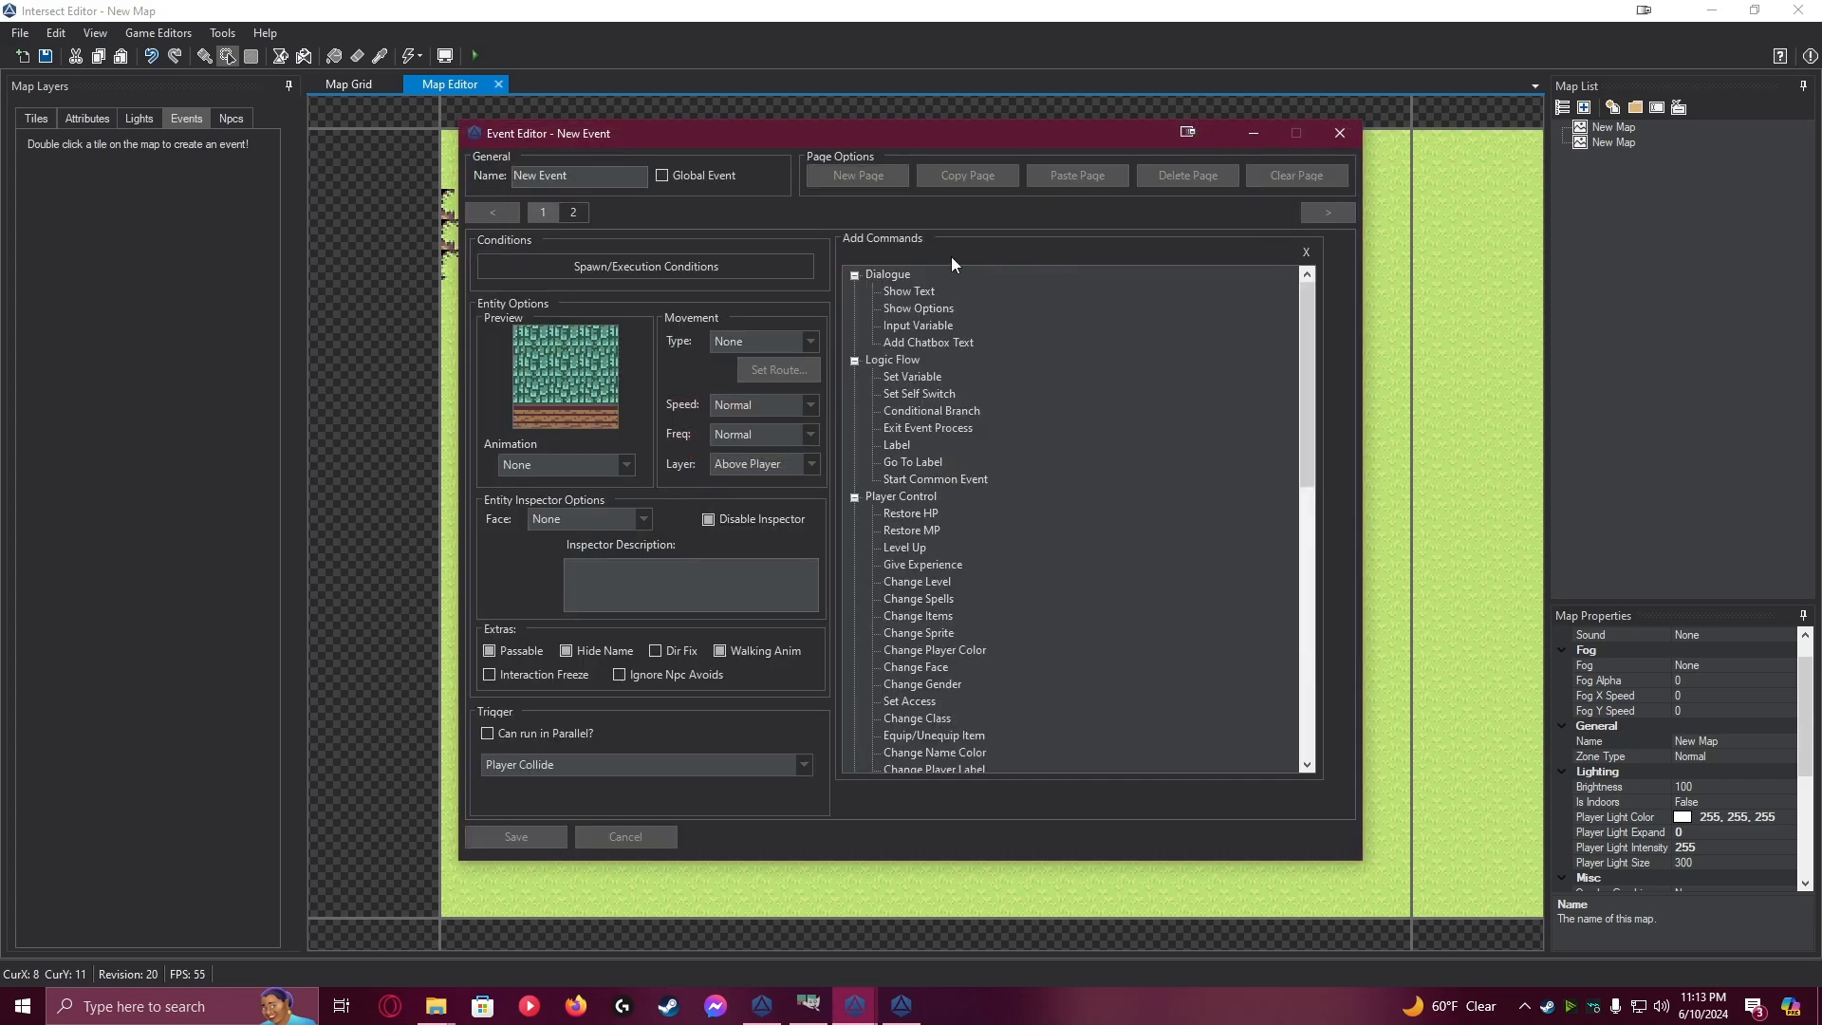
{"action": "left_click", "coordinate": [1306, 251]}
{"action": "right_click", "coordinate": [1078, 258]}
{"action": "left_click", "coordinate": [1118, 290]}
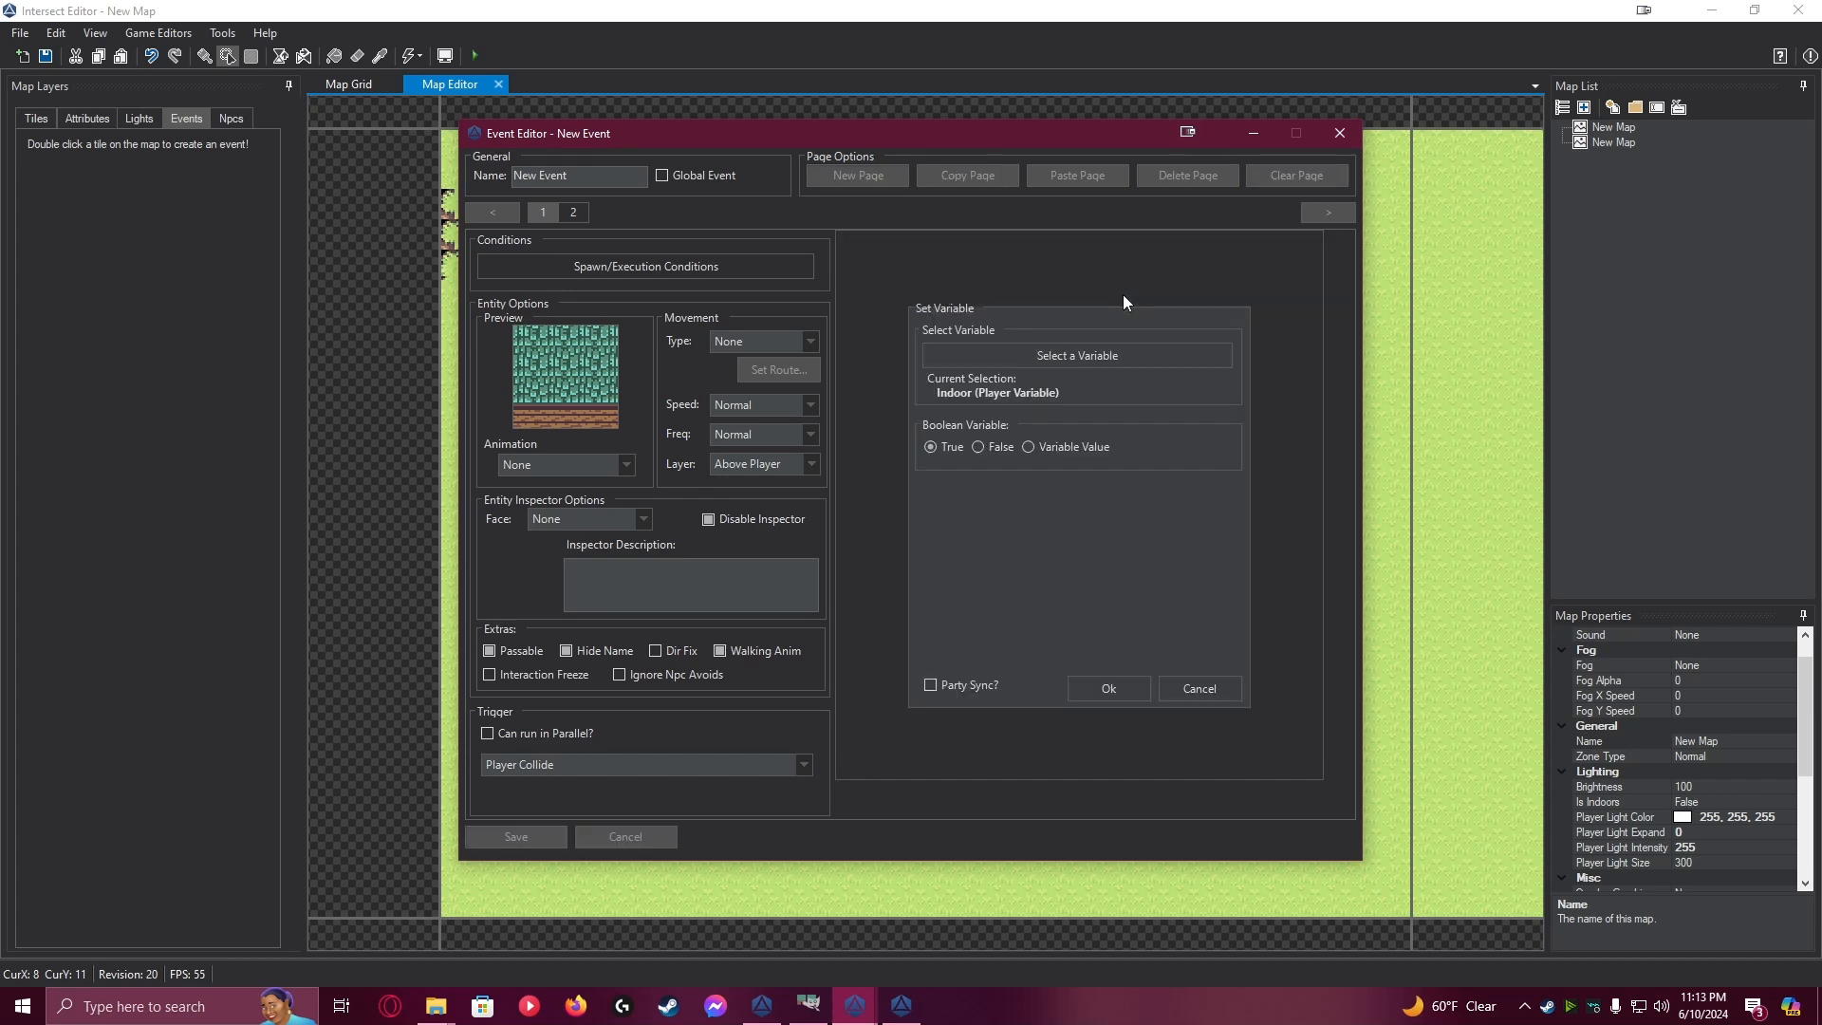
{"action": "left_click", "coordinate": [1065, 354]}
{"action": "left_click", "coordinate": [857, 517]}
{"action": "left_click", "coordinate": [856, 552]}
{"action": "left_click", "coordinate": [890, 588]}
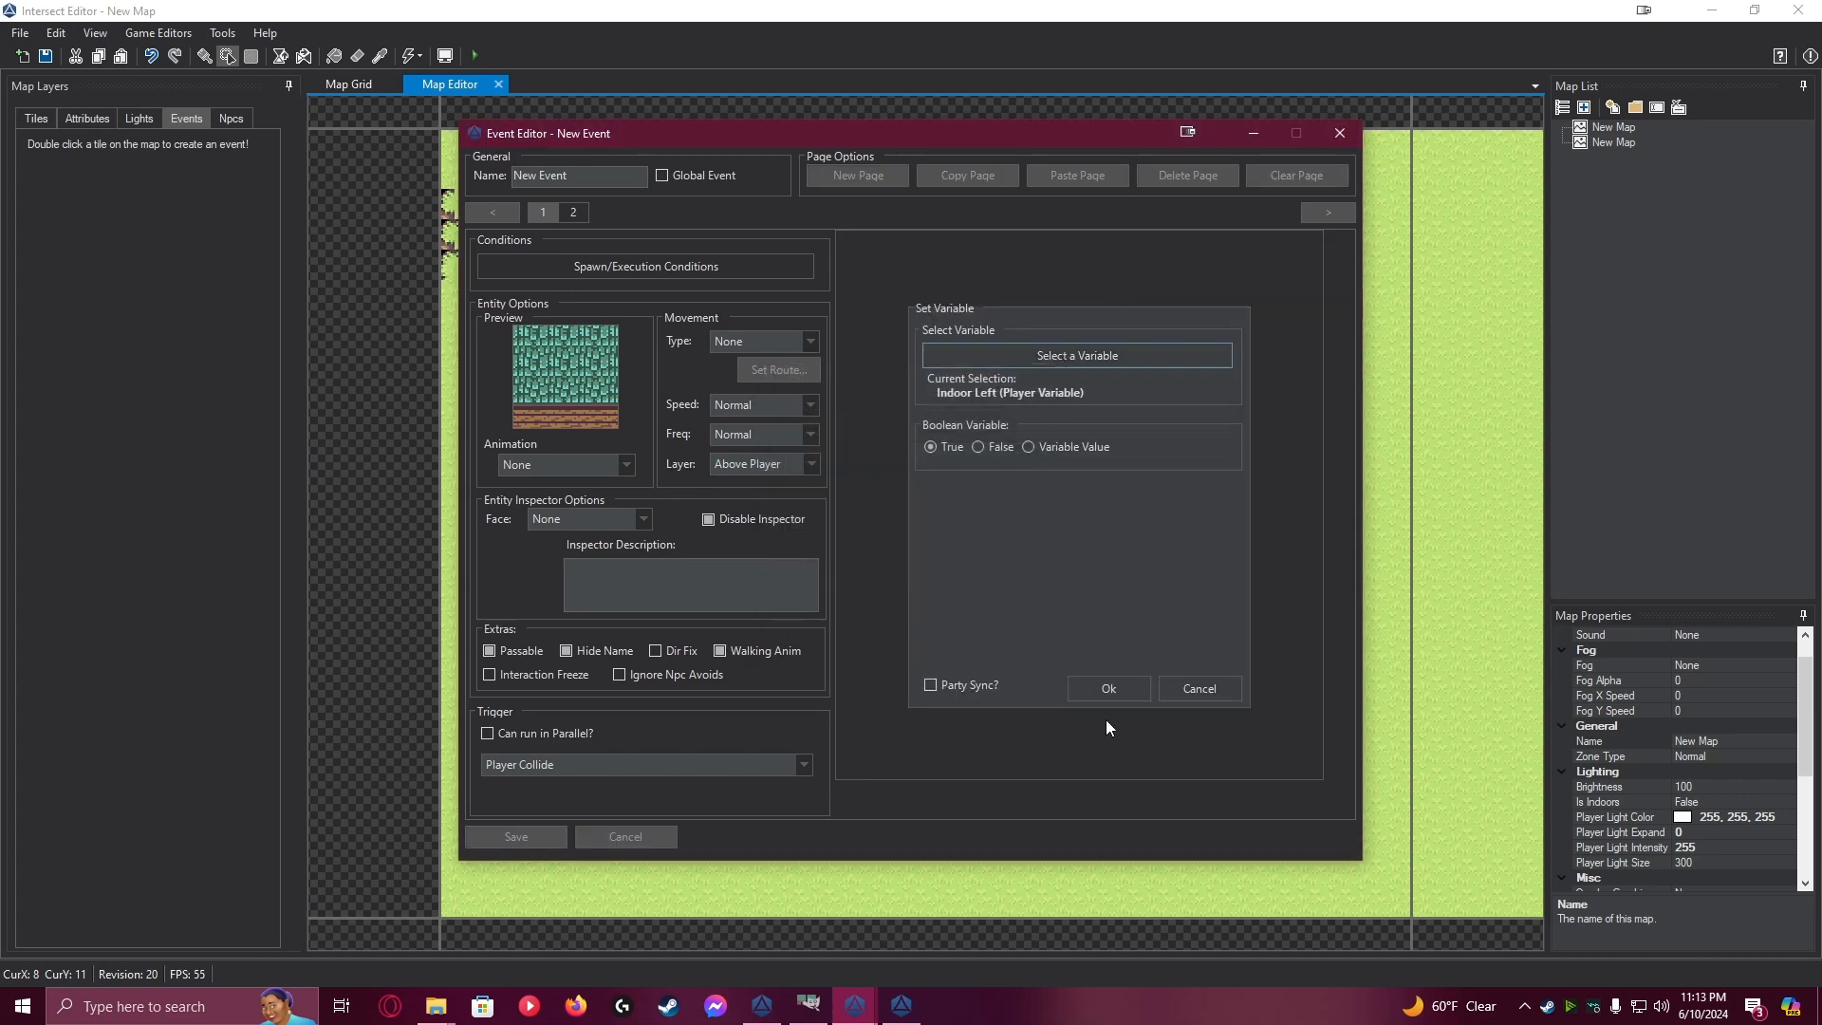
{"action": "left_click", "coordinate": [1106, 688]}
Edit page 2's Set Variable command in the same event to target Indoor Left
{"action": "left_click", "coordinate": [573, 212]}
{"action": "right_click", "coordinate": [1004, 260]}
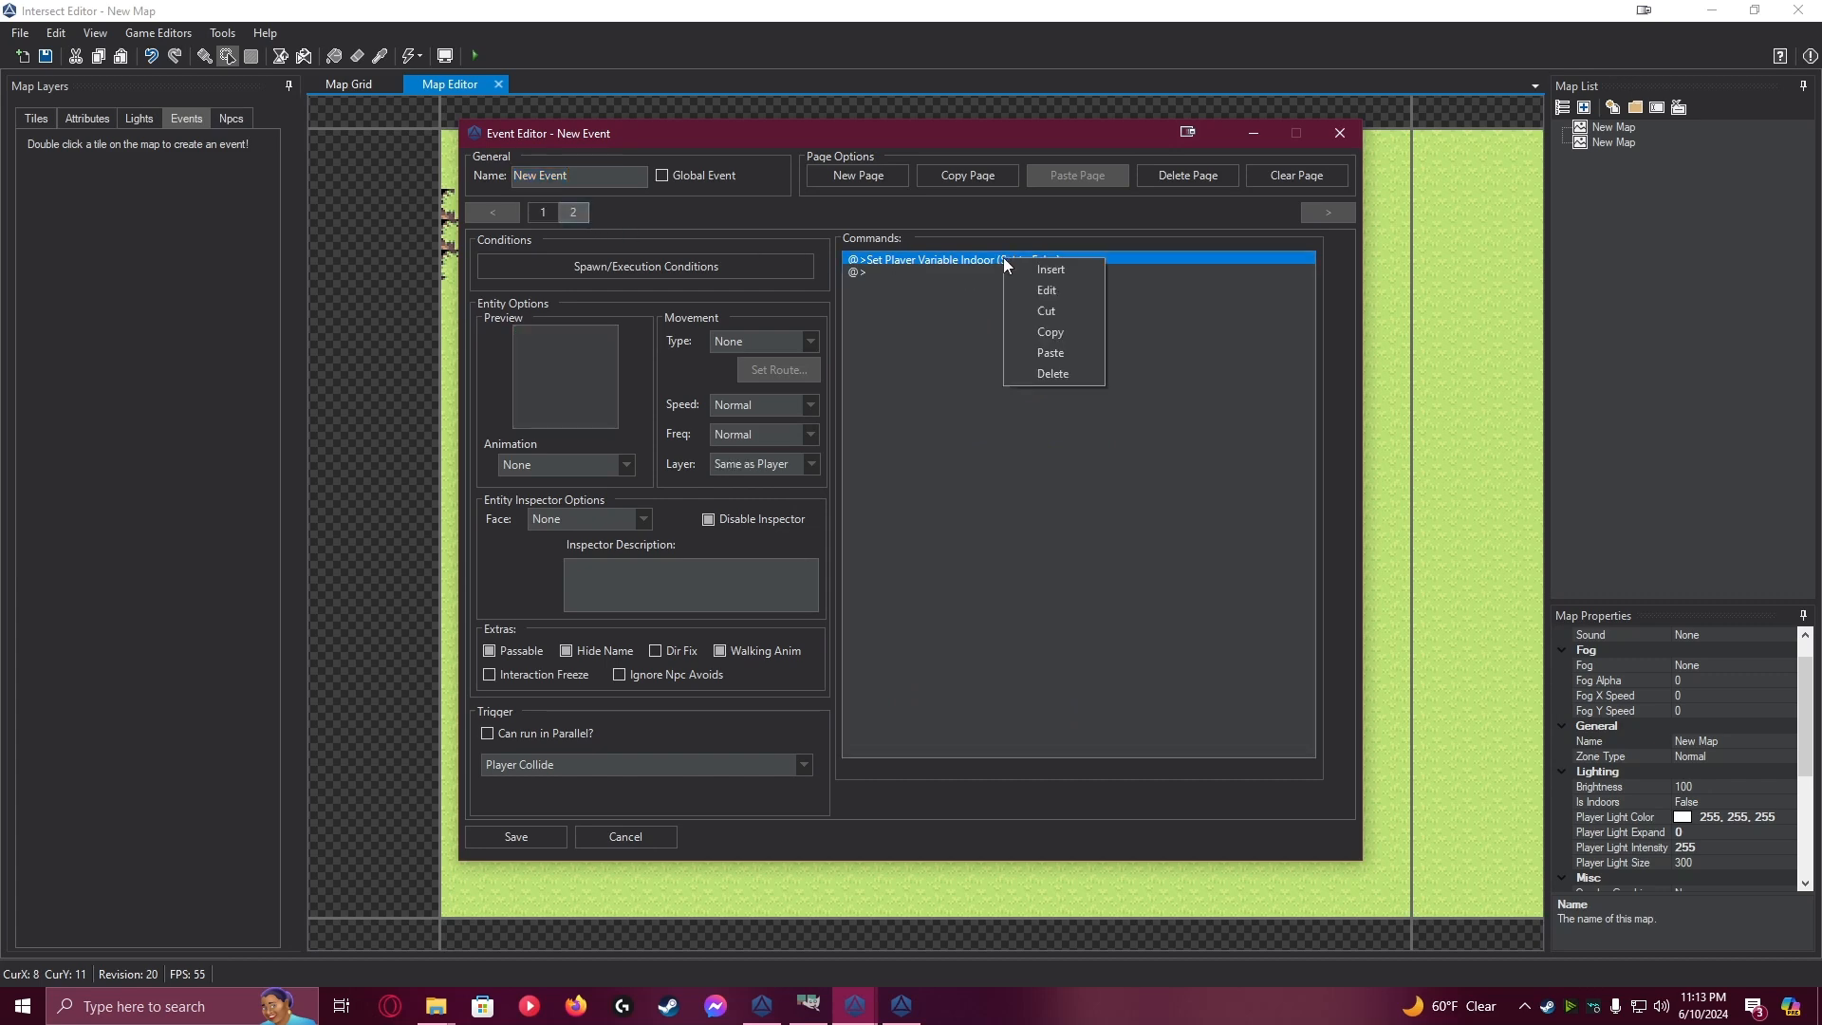
{"action": "left_click", "coordinate": [1056, 290]}
{"action": "left_click", "coordinate": [1050, 353]}
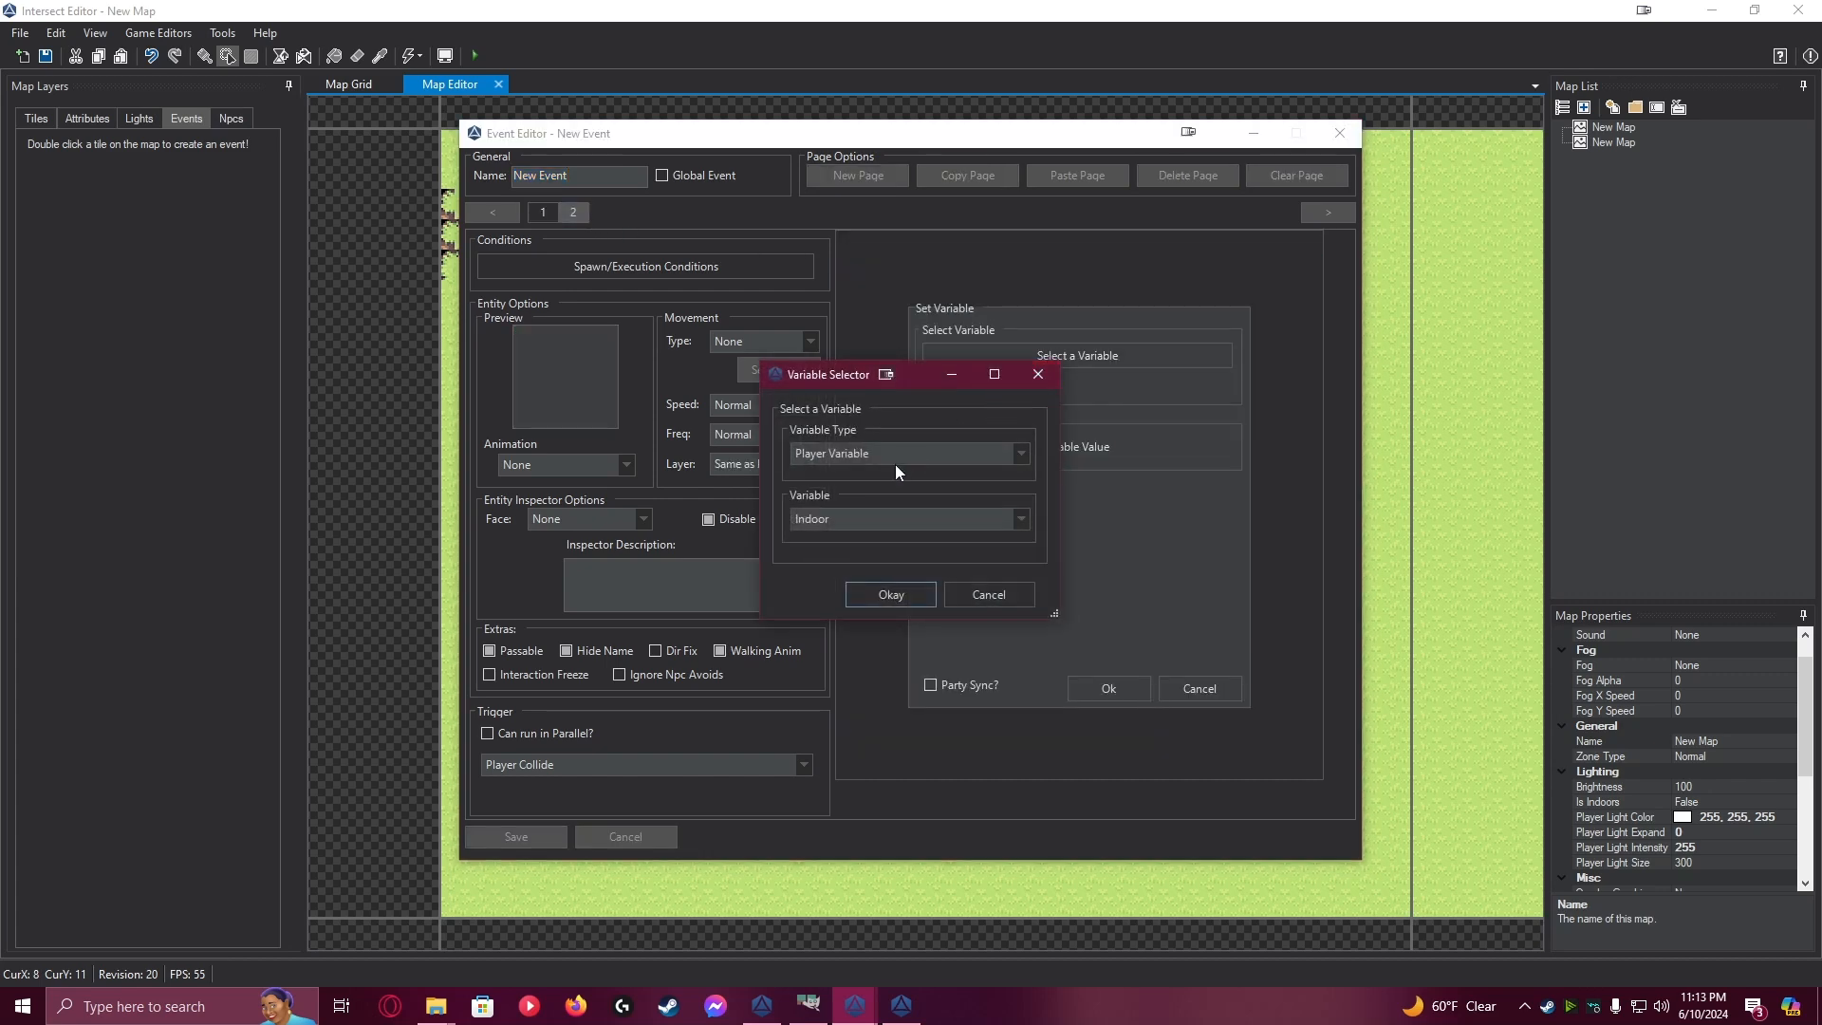
{"action": "left_click", "coordinate": [892, 516]}
{"action": "left_click", "coordinate": [886, 552]}
{"action": "left_click", "coordinate": [896, 594]}
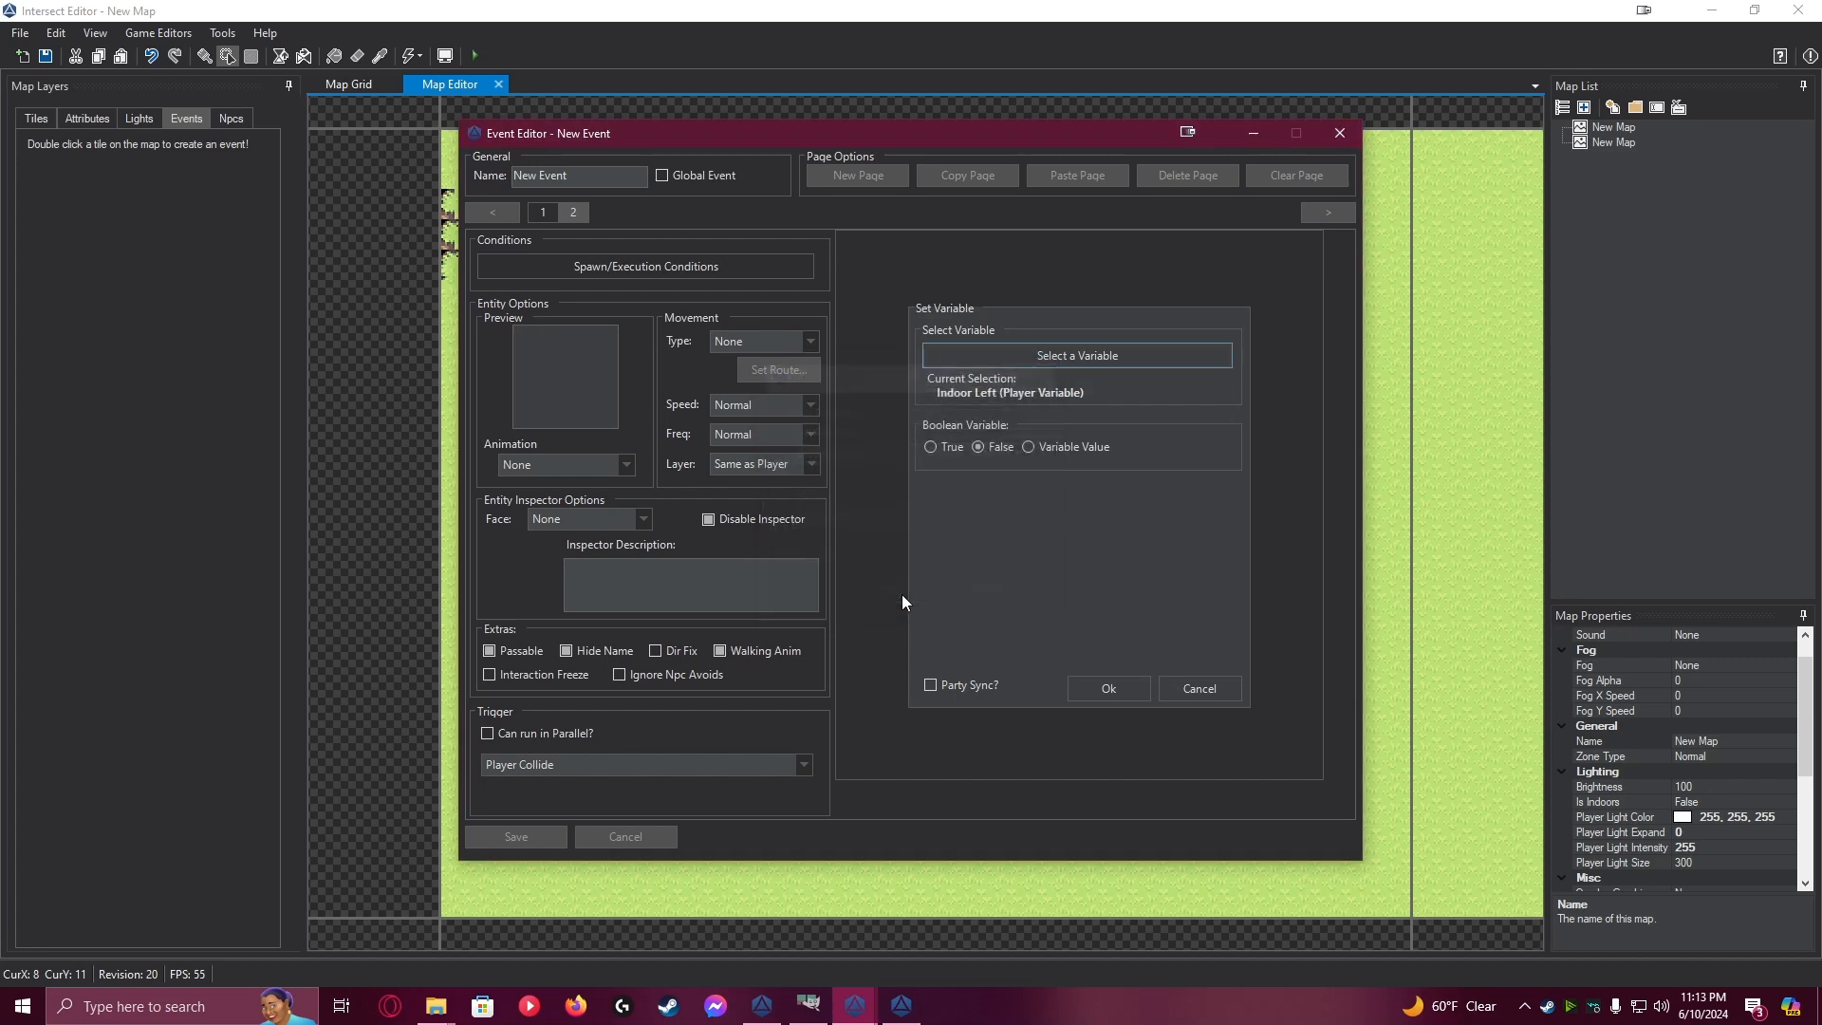
{"action": "left_click", "coordinate": [1093, 687]}
Change page 2's spawn condition in the first house's door event to Indoor Left equal to True, and save the event and map
{"action": "left_click", "coordinate": [583, 274]}
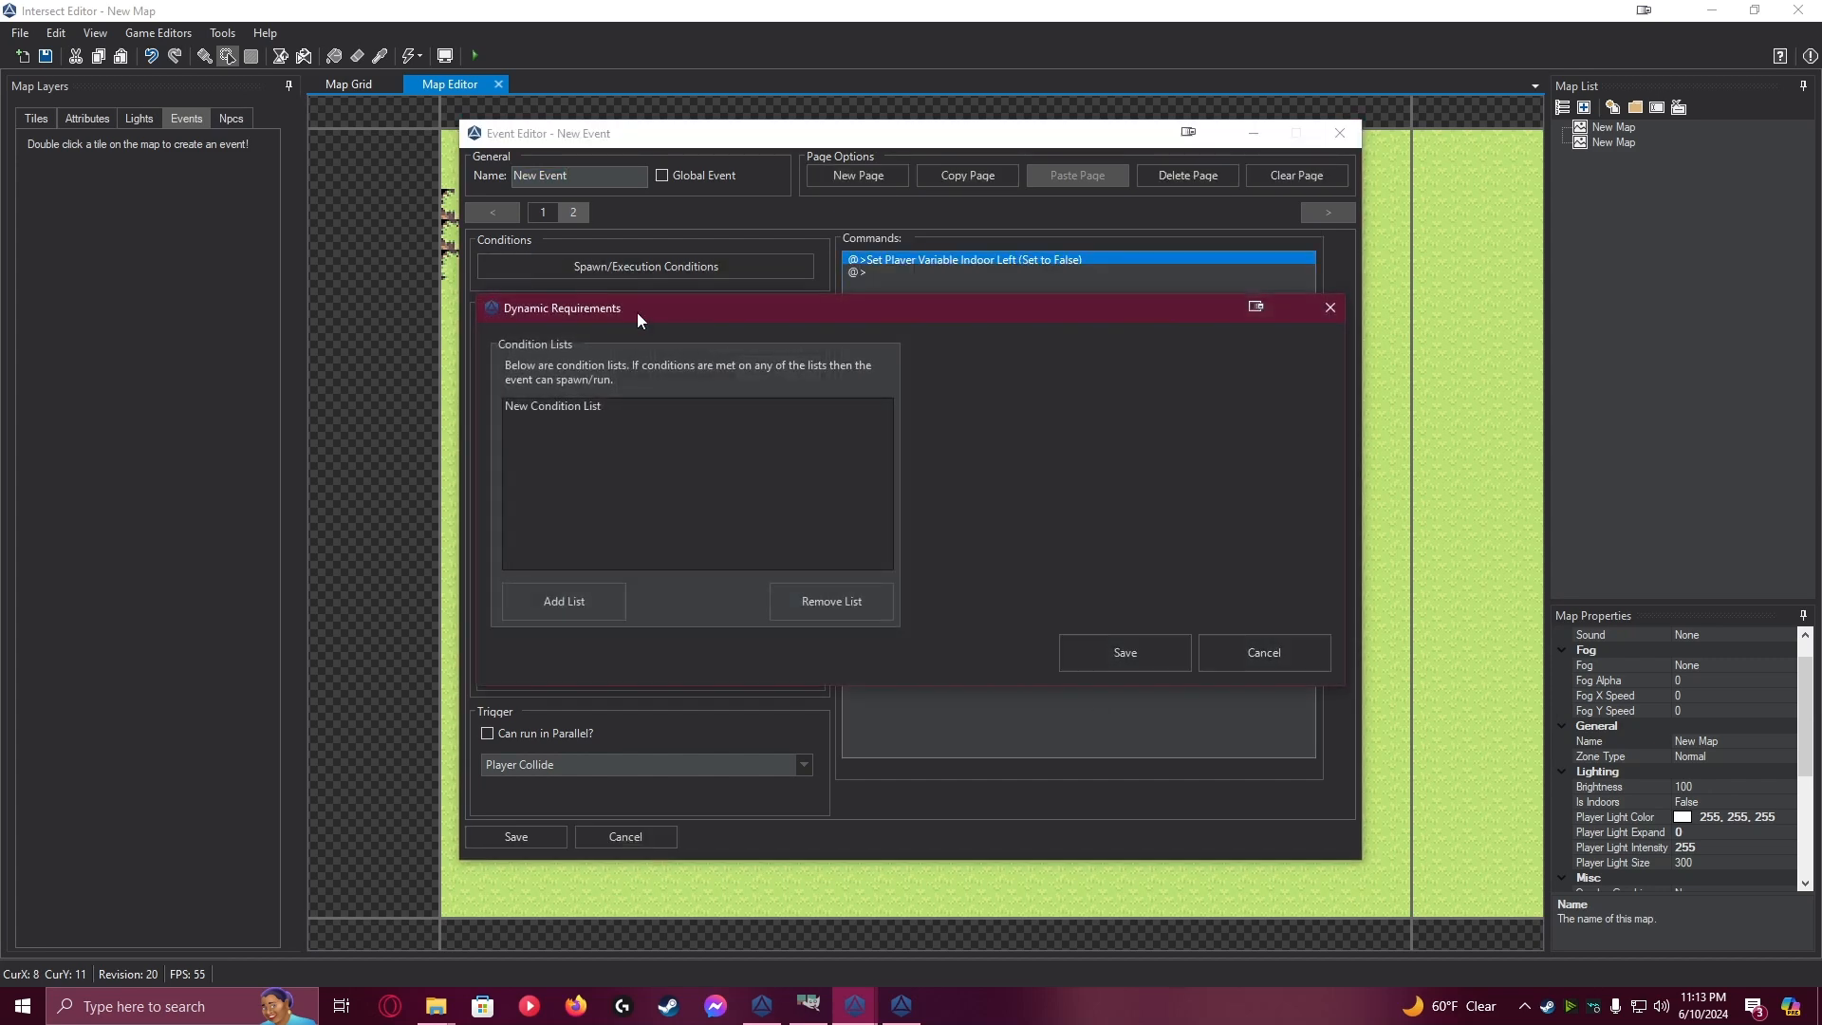
{"action": "left_click", "coordinate": [576, 406]}
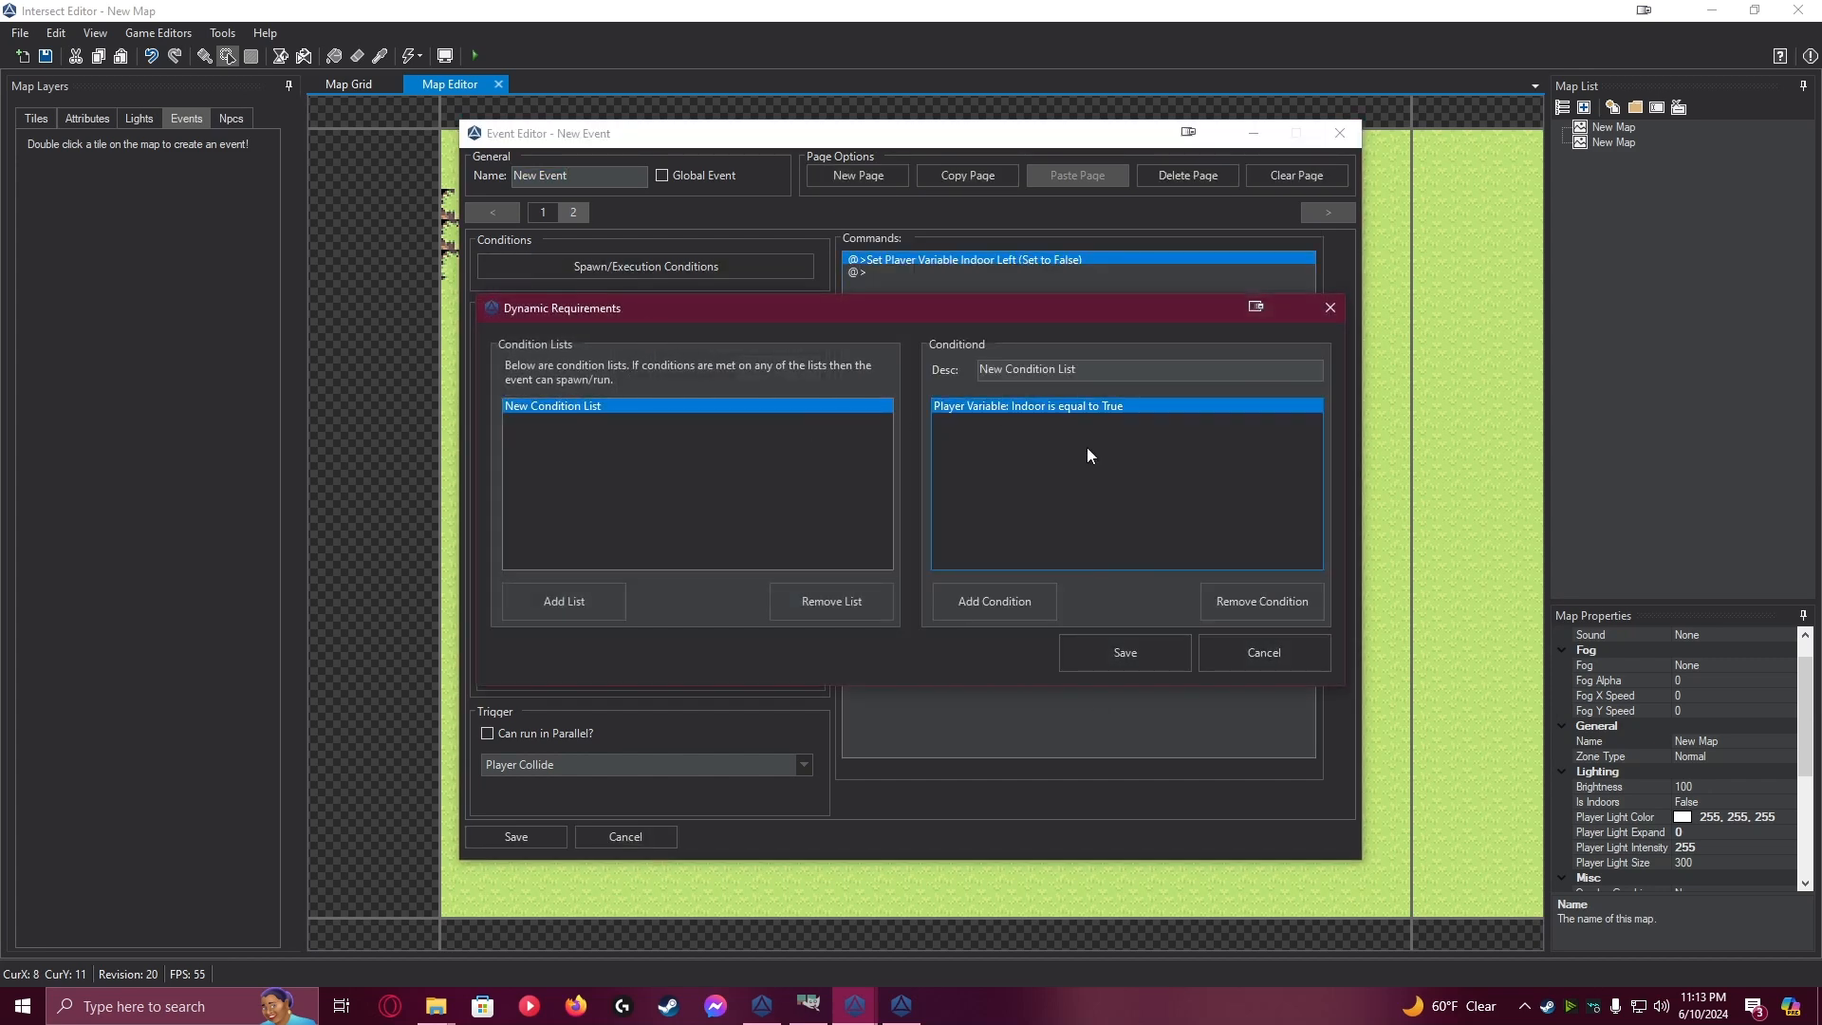
{"action": "double_click", "coordinate": [1059, 406]}
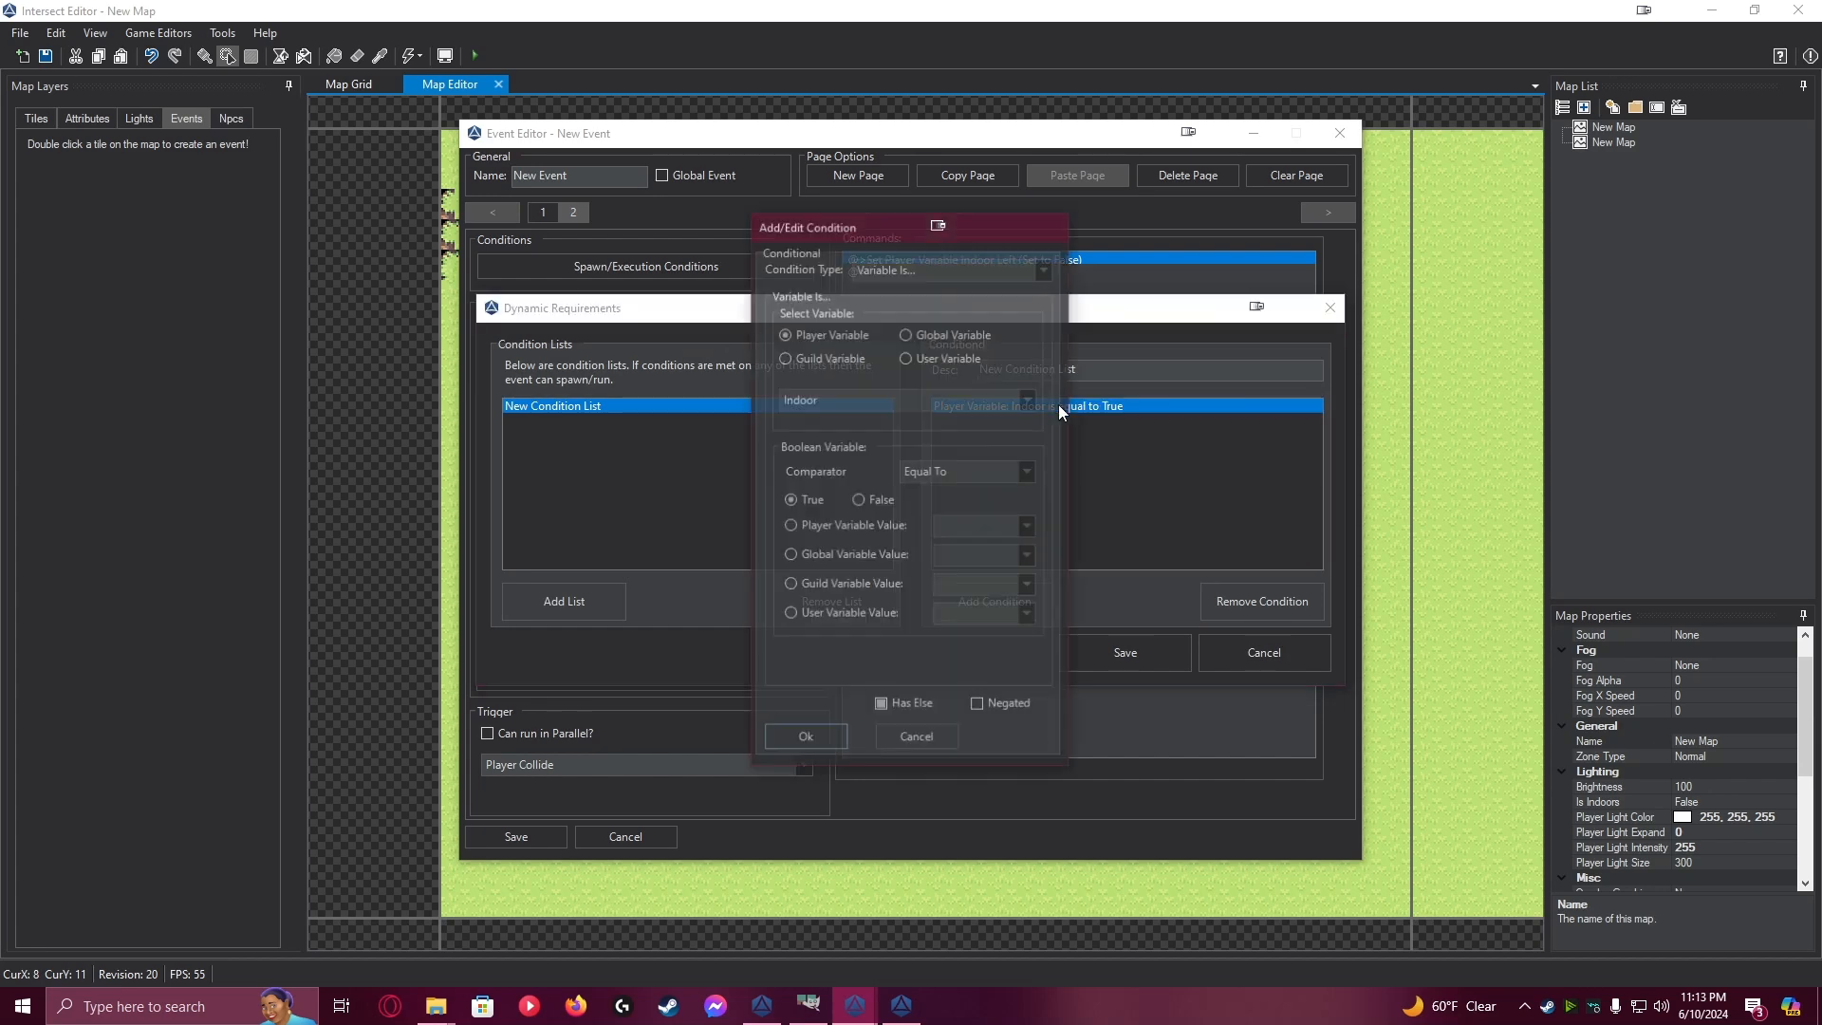
{"action": "left_click", "coordinate": [867, 431]}
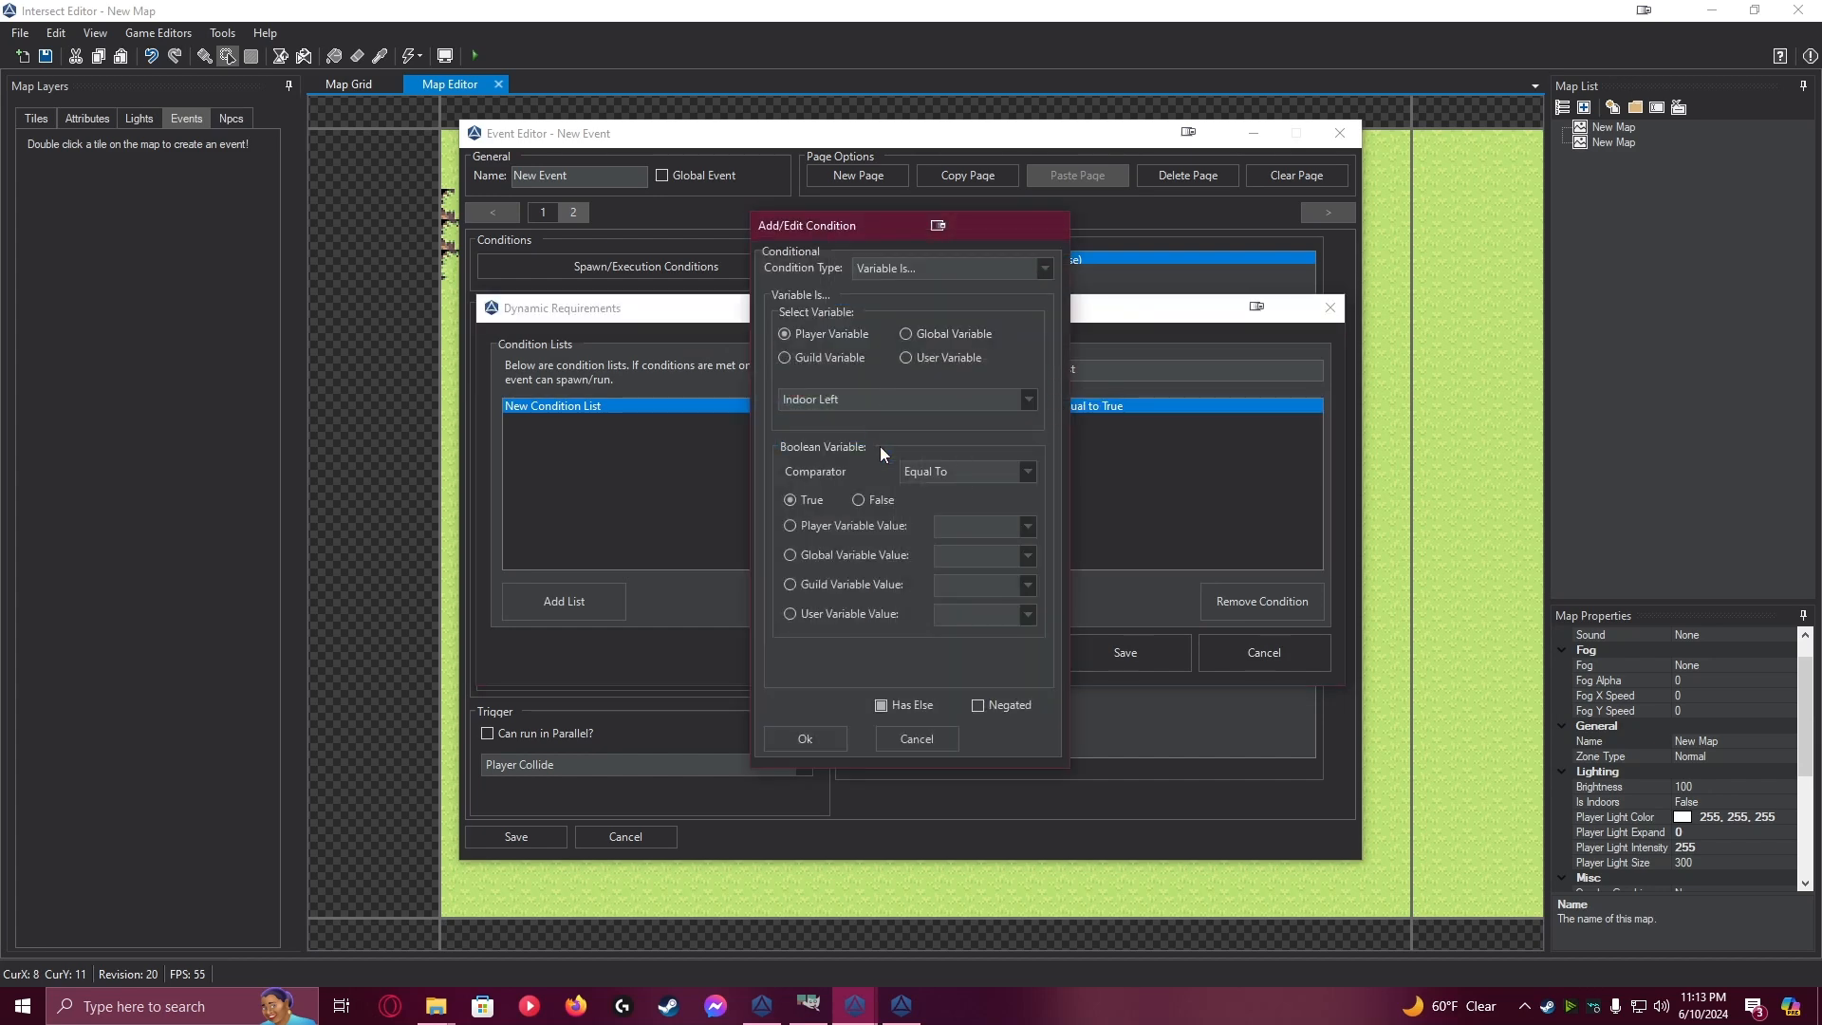
{"action": "left_click", "coordinate": [805, 738]}
{"action": "left_click", "coordinate": [1108, 646]}
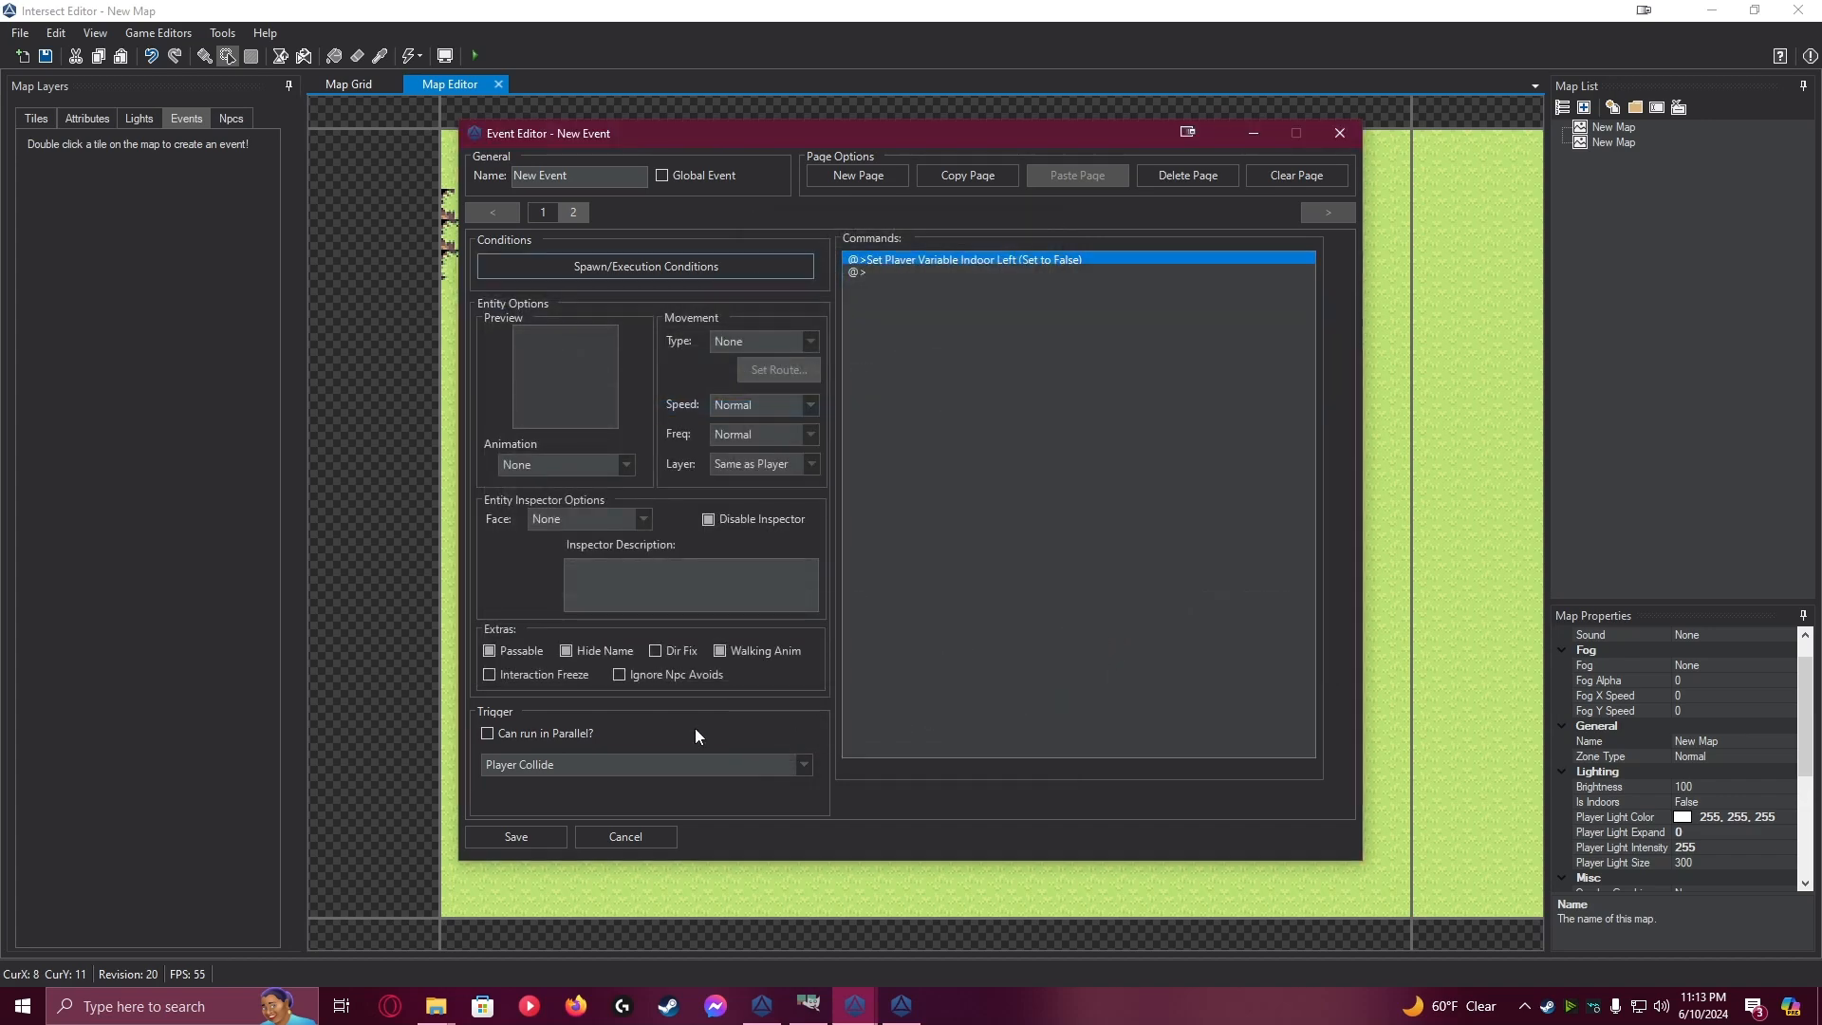
{"action": "left_click", "coordinate": [522, 837]}
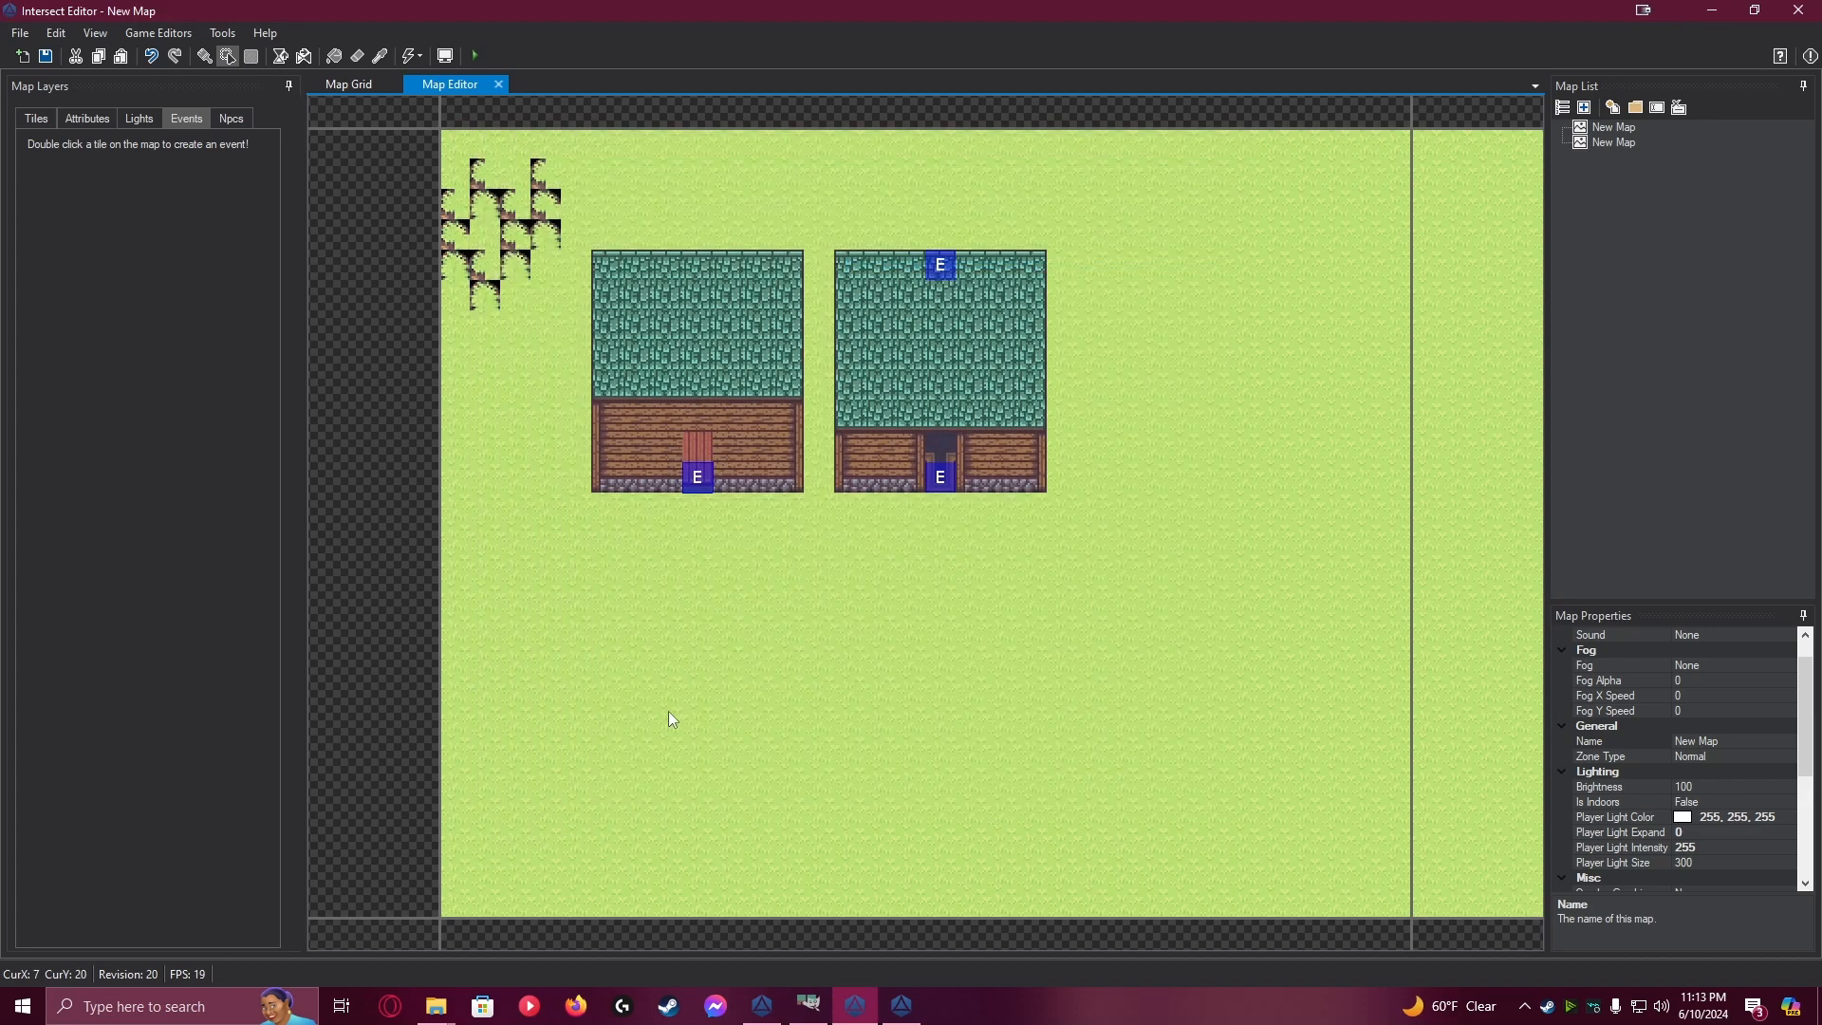
{"action": "left_click", "coordinate": [39, 58]}
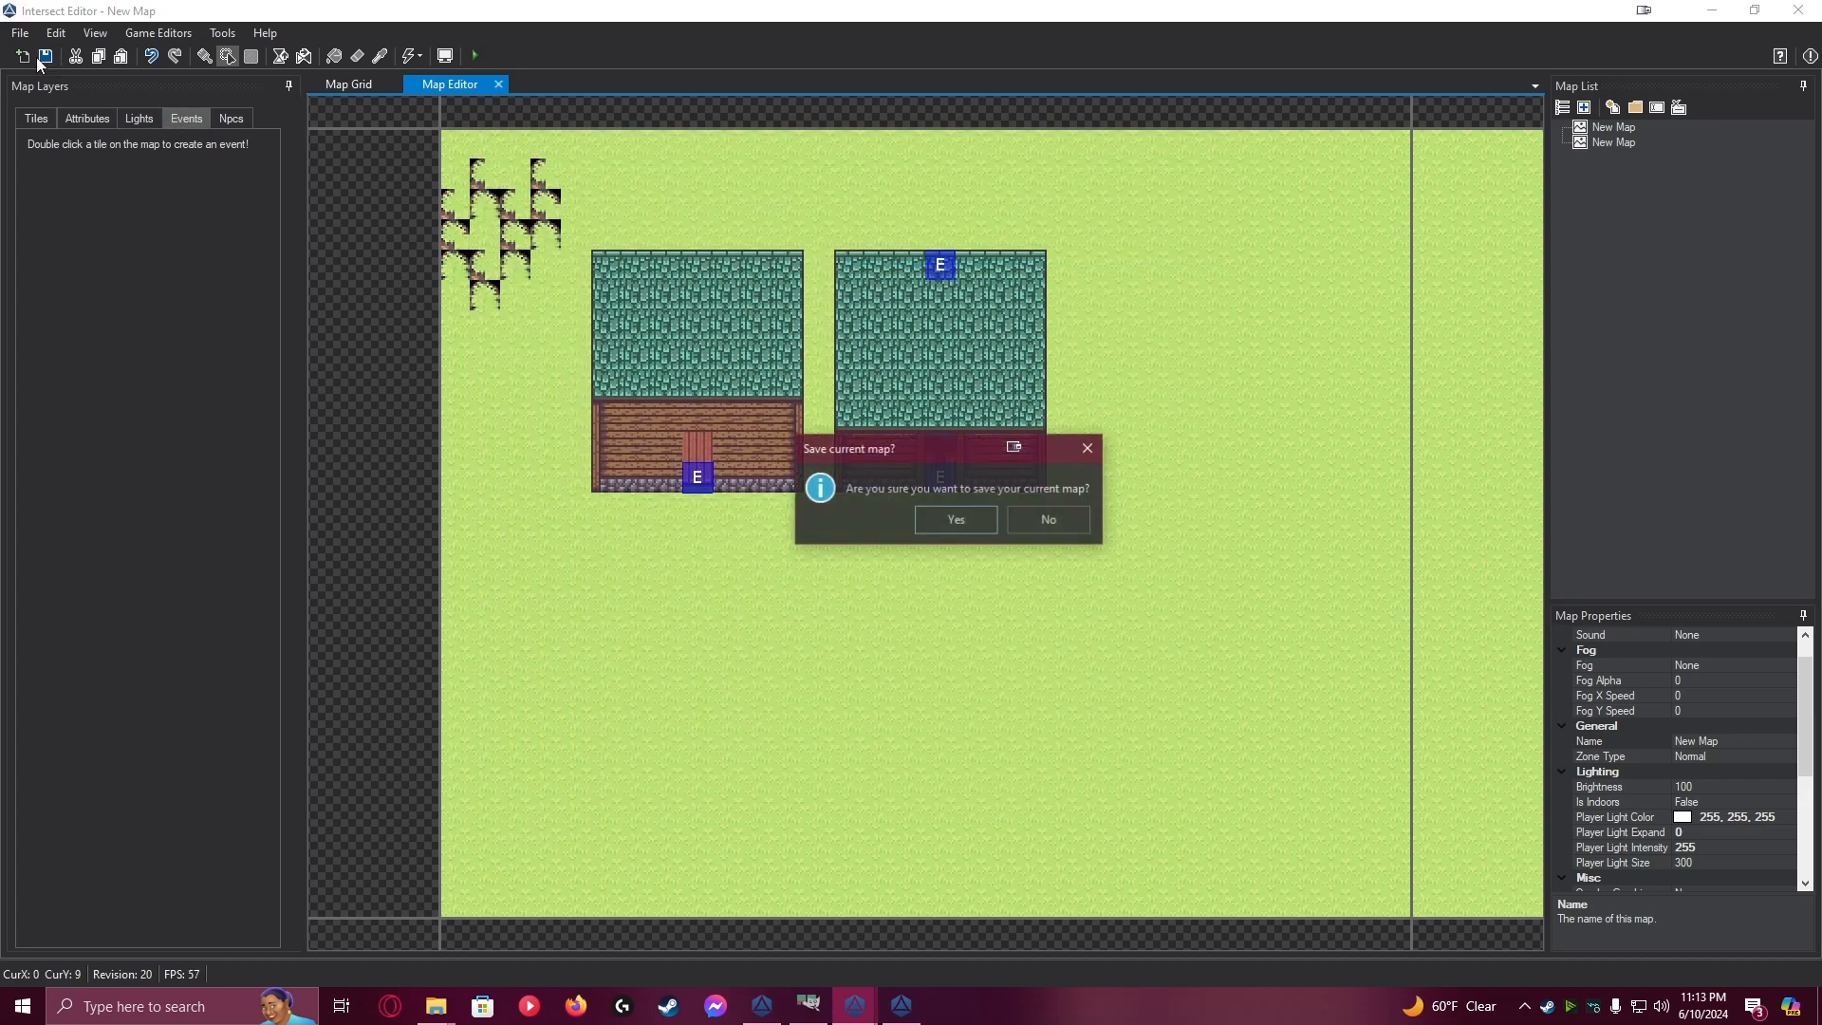
{"action": "left_click", "coordinate": [952, 522]}
Set the graphic type to None on page 1 of the first house's door event and save the event
{"action": "left_click", "coordinate": [59, 105]}
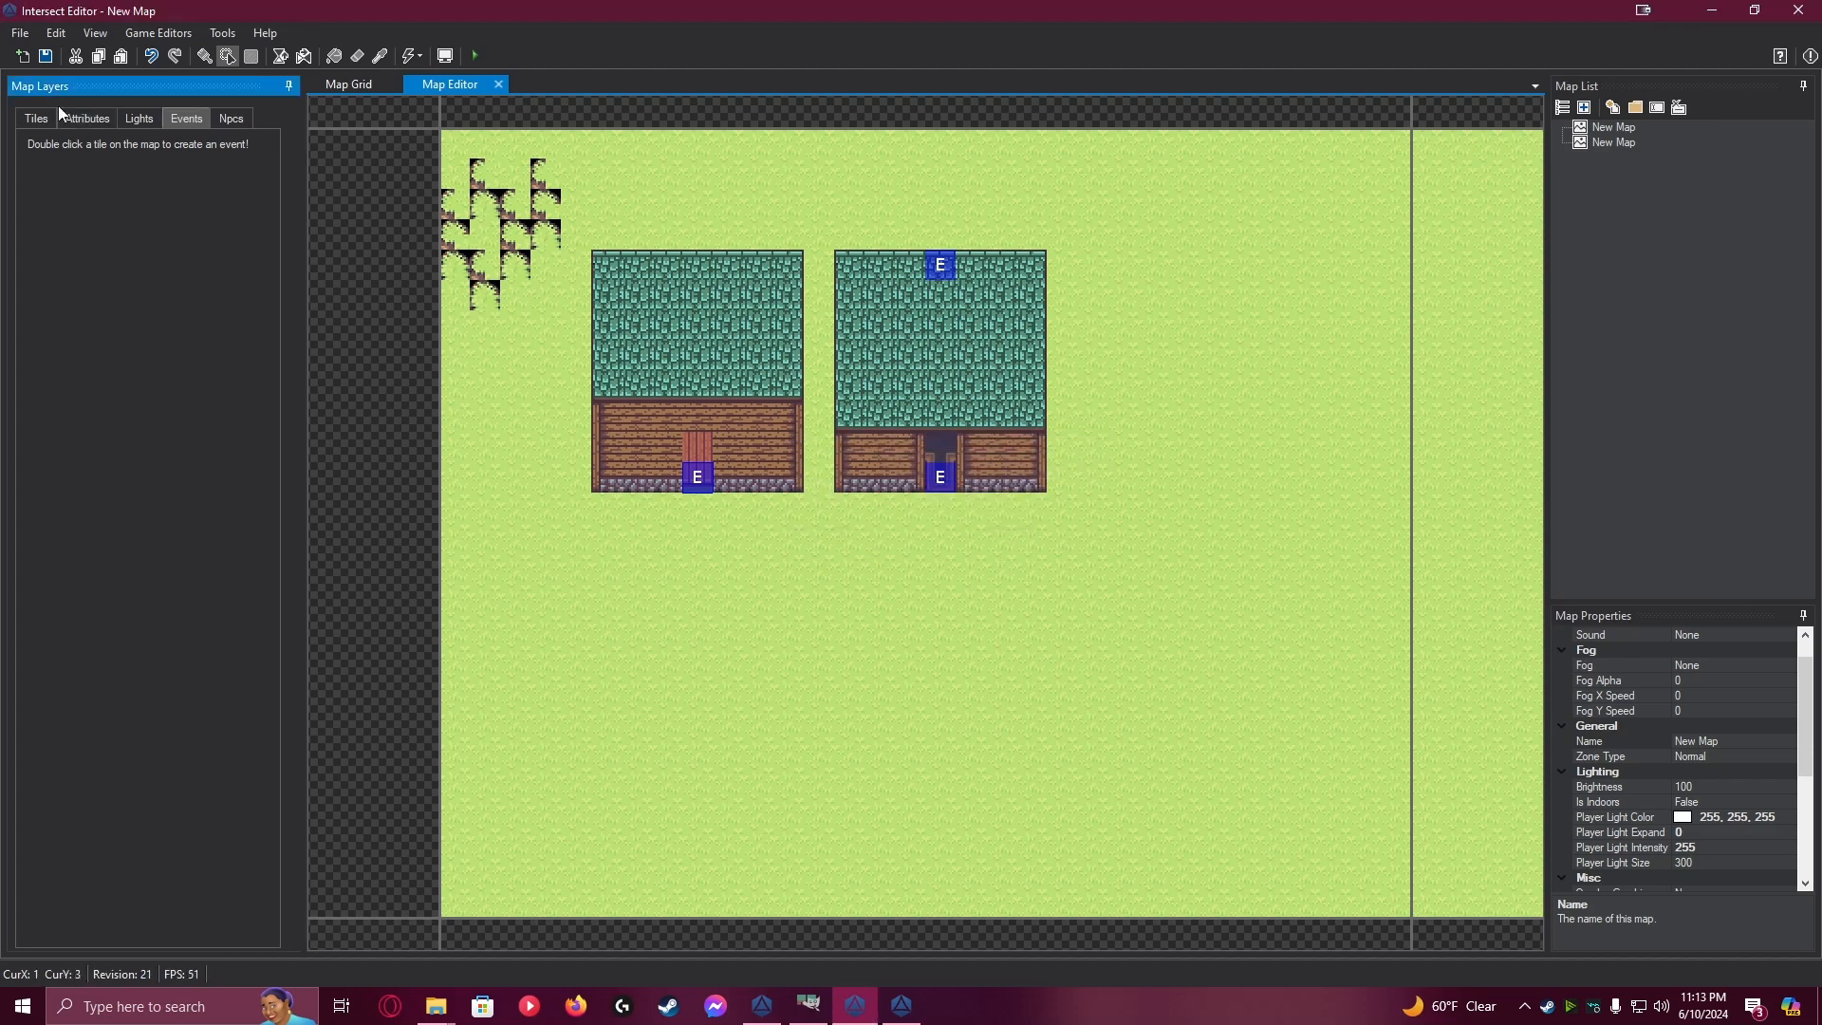
{"action": "left_click", "coordinate": [95, 115]}
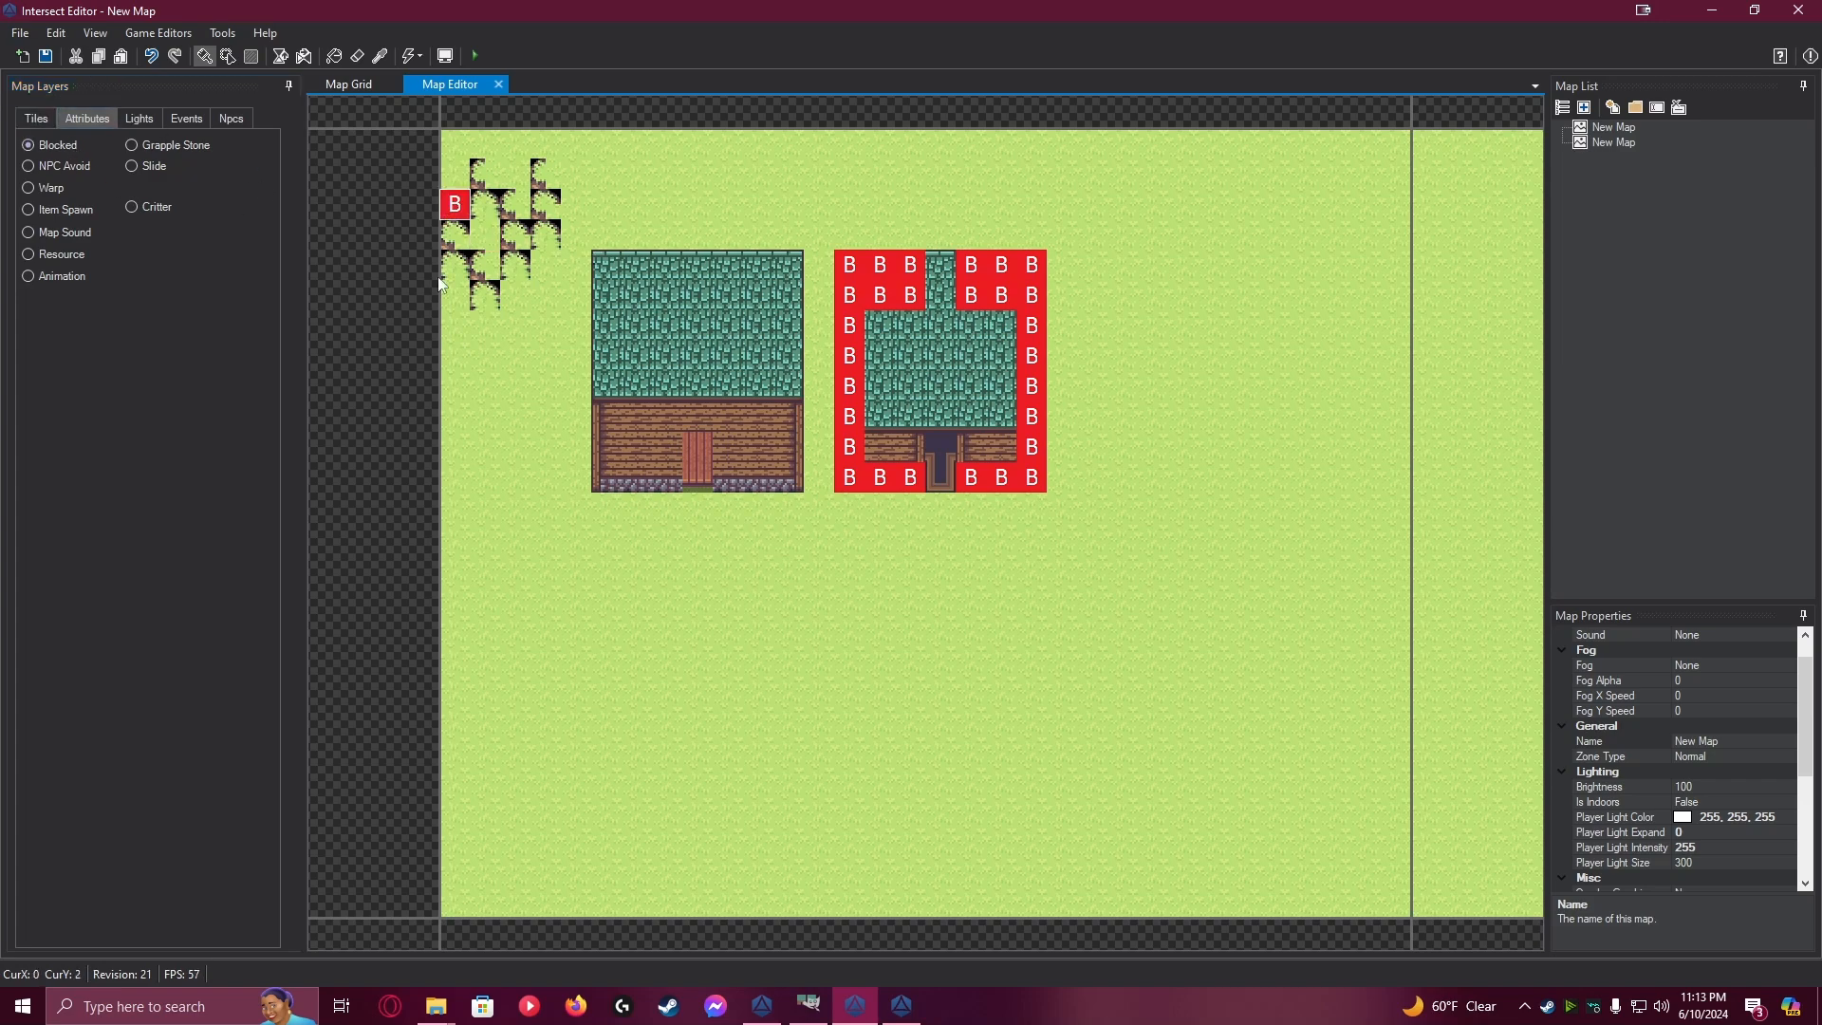
{"action": "left_click", "coordinate": [186, 118]}
{"action": "double_click", "coordinate": [698, 481]}
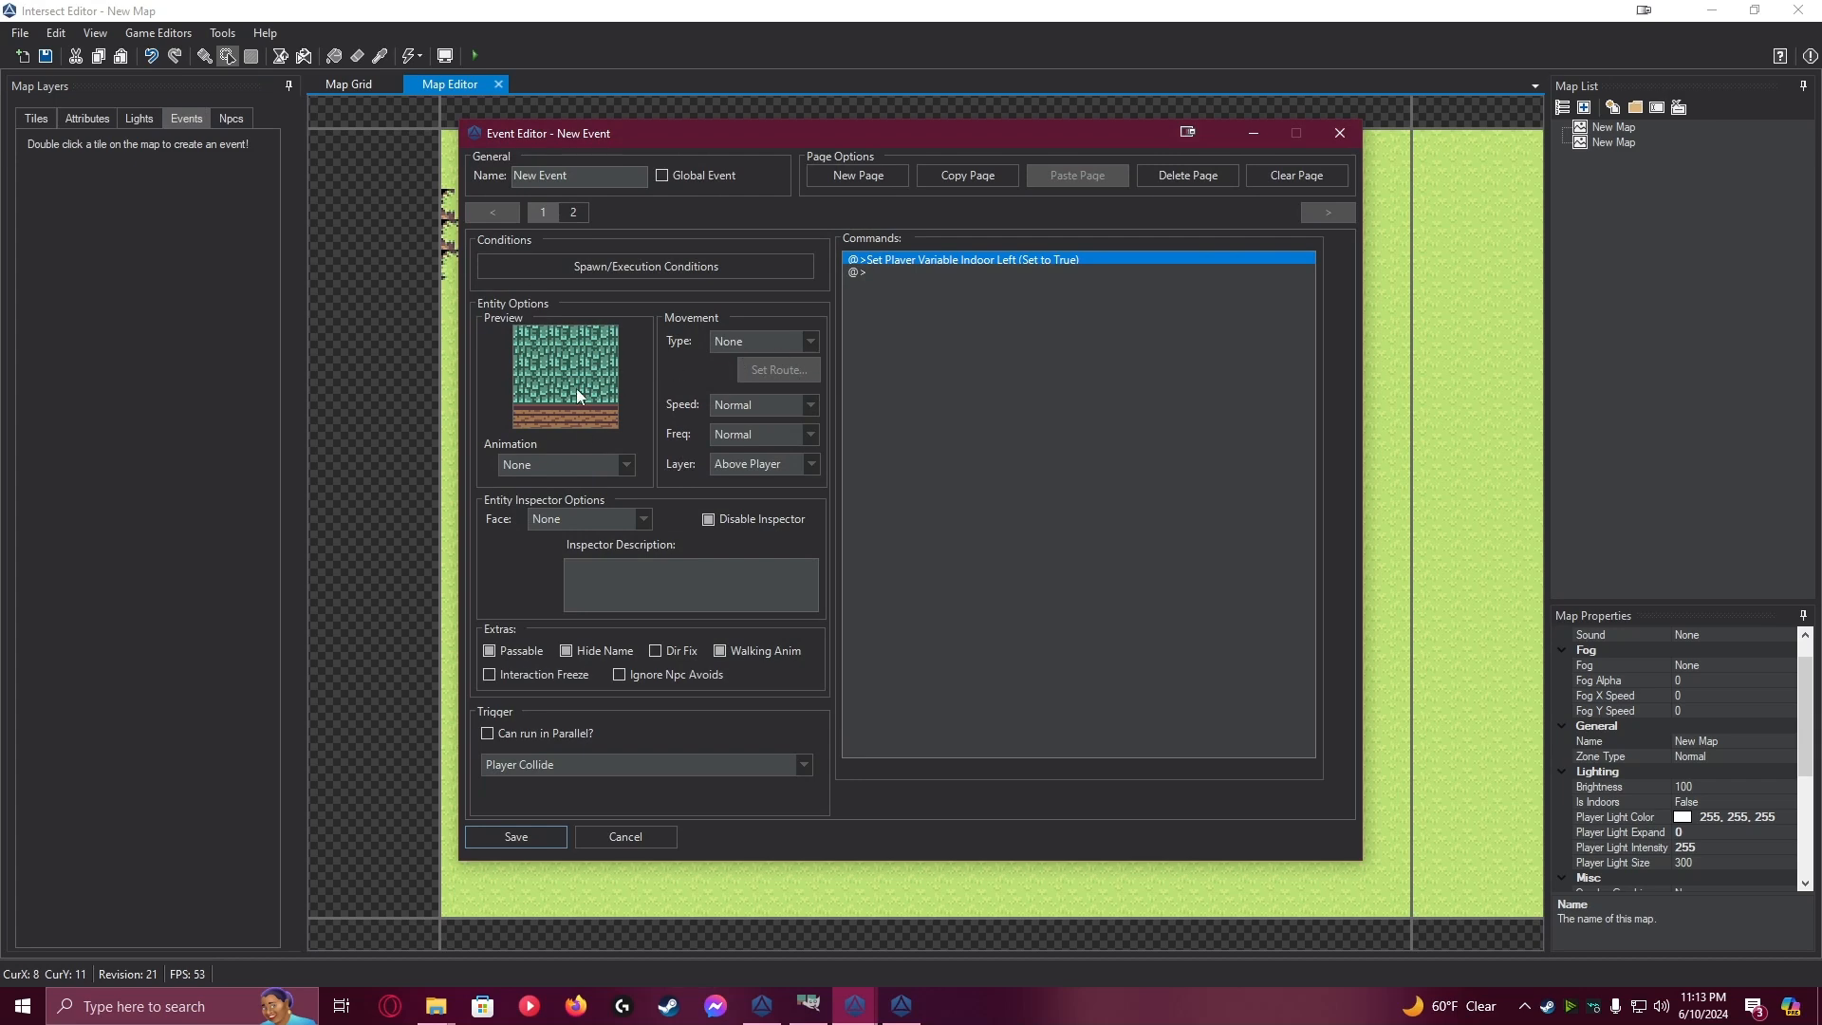
{"action": "left_click", "coordinate": [577, 389]}
{"action": "left_click", "coordinate": [608, 188]}
{"action": "left_click", "coordinate": [595, 203]}
{"action": "left_click", "coordinate": [1202, 187]}
{"action": "left_click", "coordinate": [552, 843]}
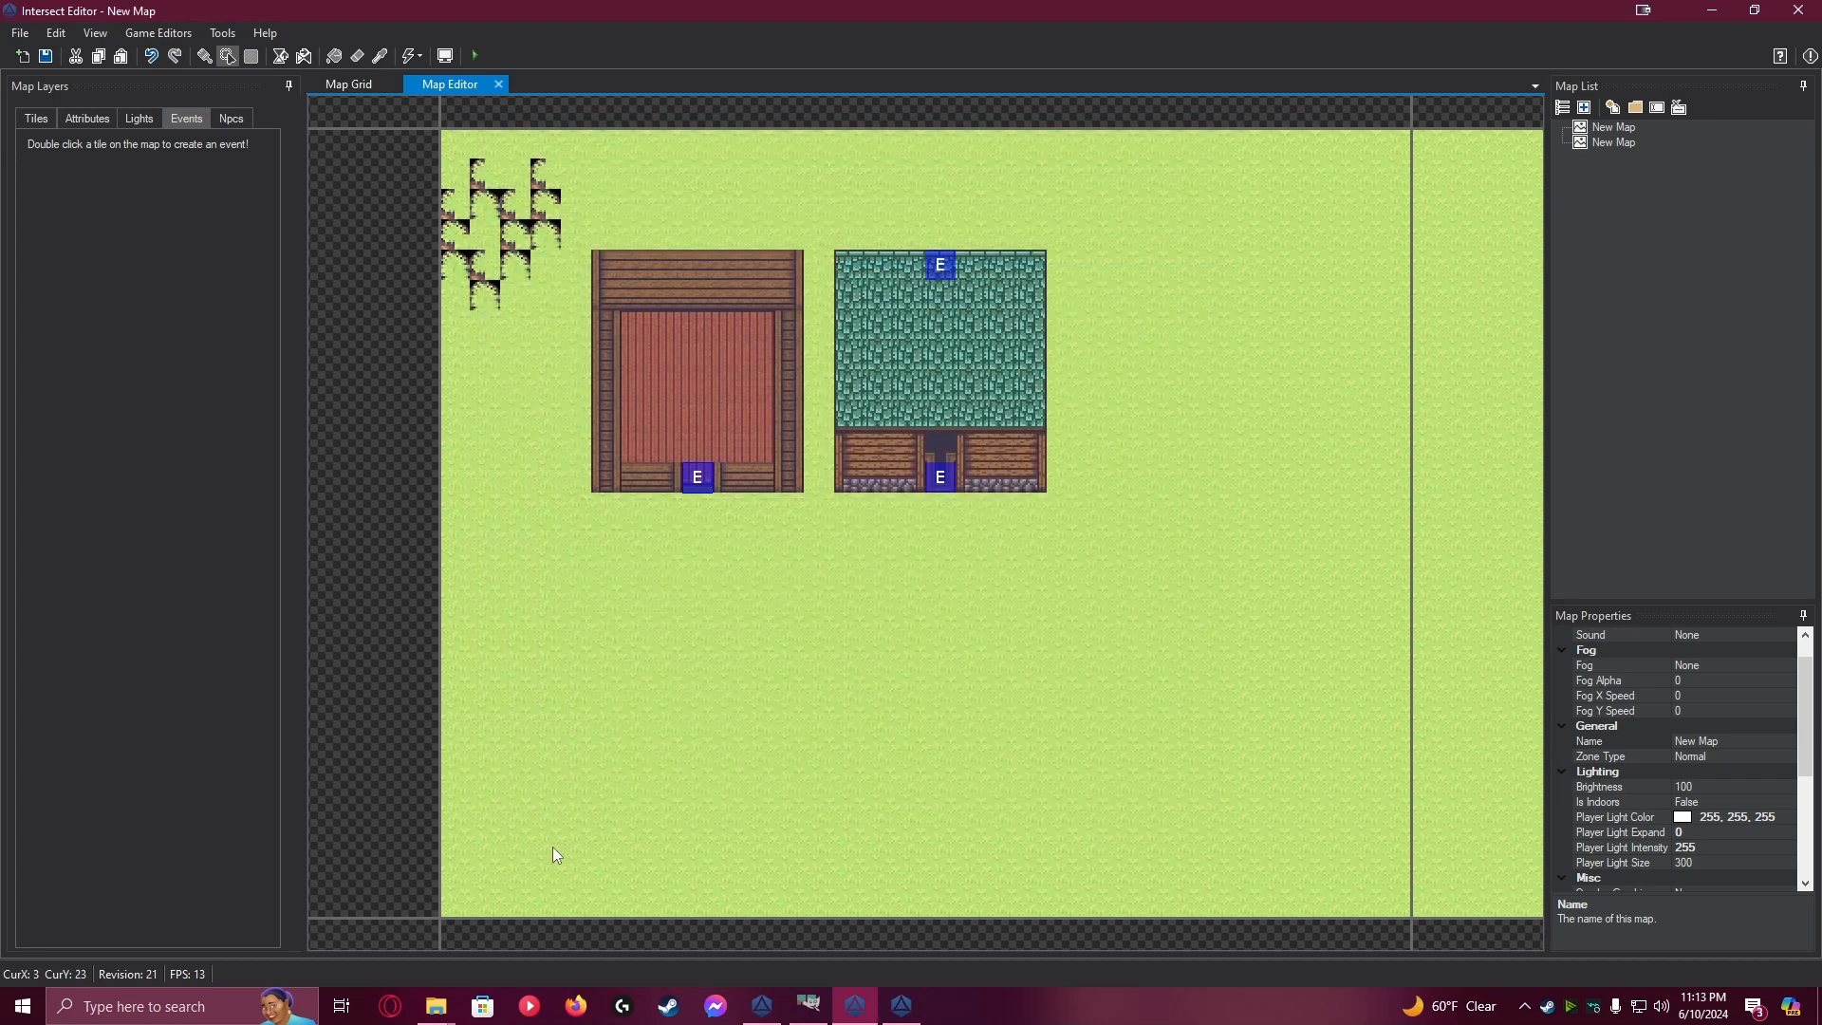
Sample the first house's red plank floor and paint a doorway through the middle of its back wall
{"action": "left_click", "coordinate": [36, 118]}
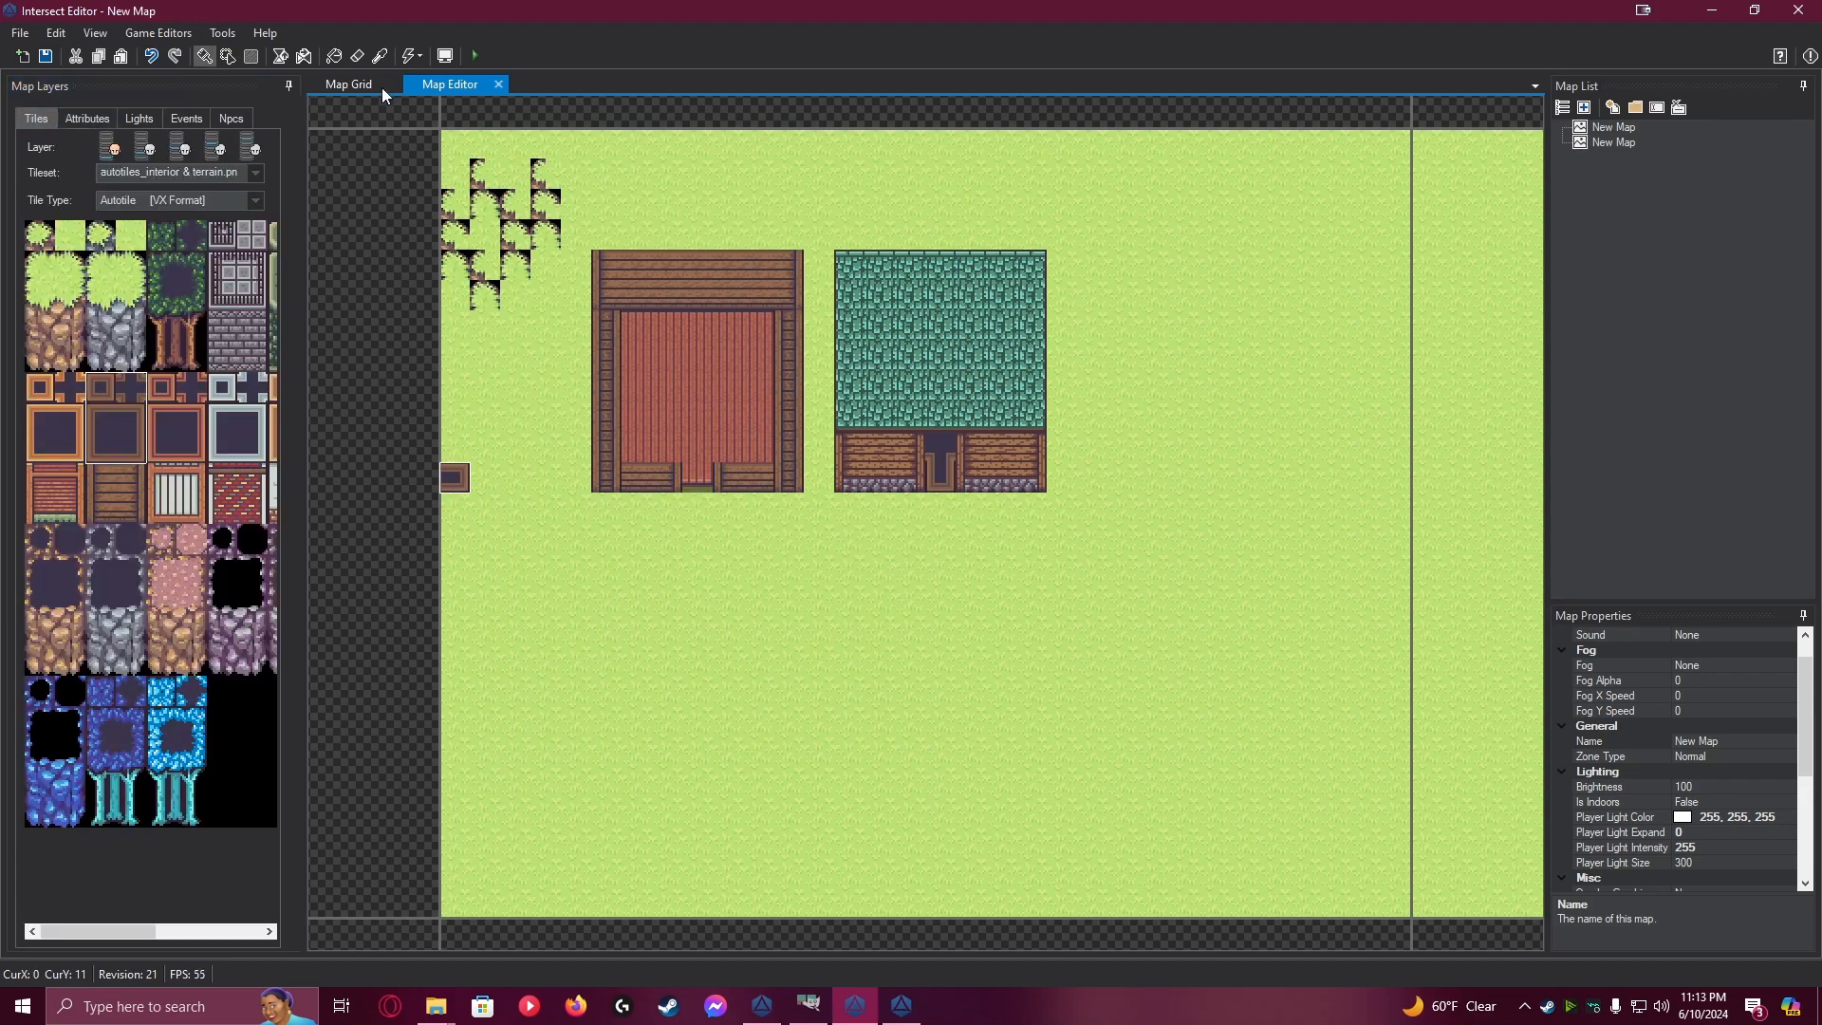
{"action": "left_click", "coordinate": [379, 55]}
{"action": "left_click", "coordinate": [718, 346]}
{"action": "left_click", "coordinate": [516, 296]}
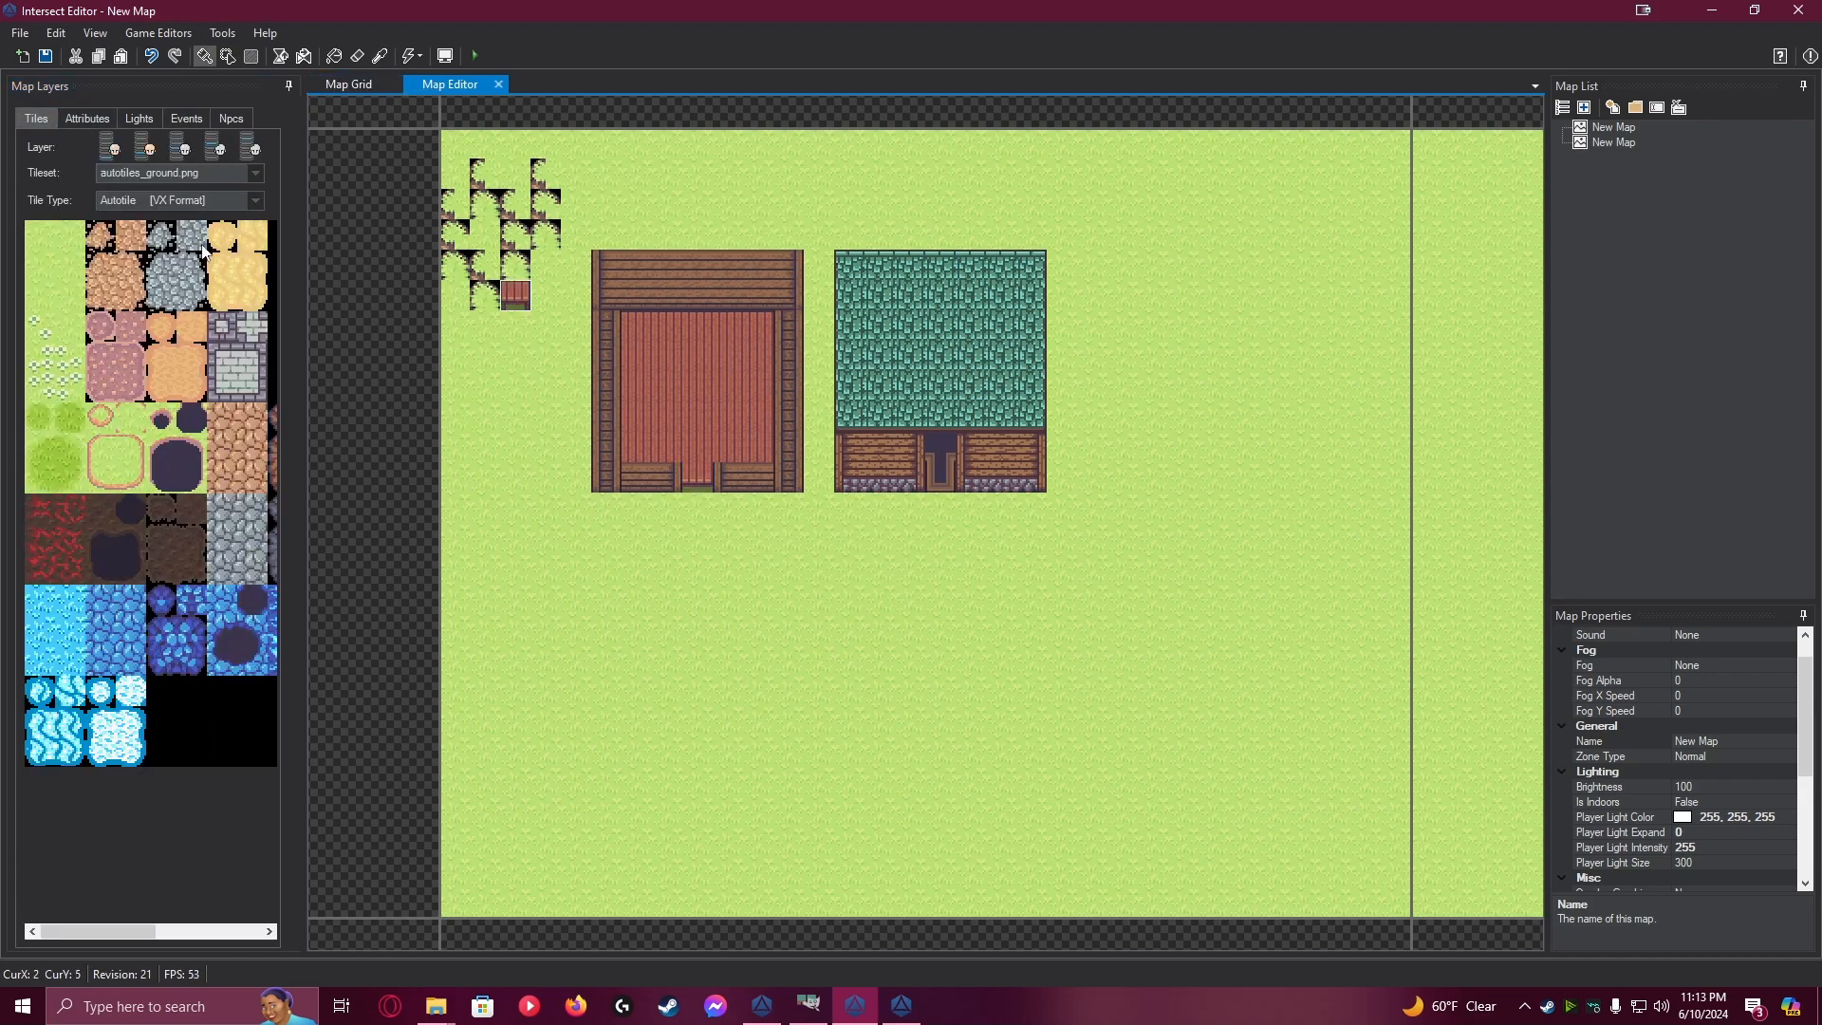
{"action": "key", "text": "ctrl+z"}
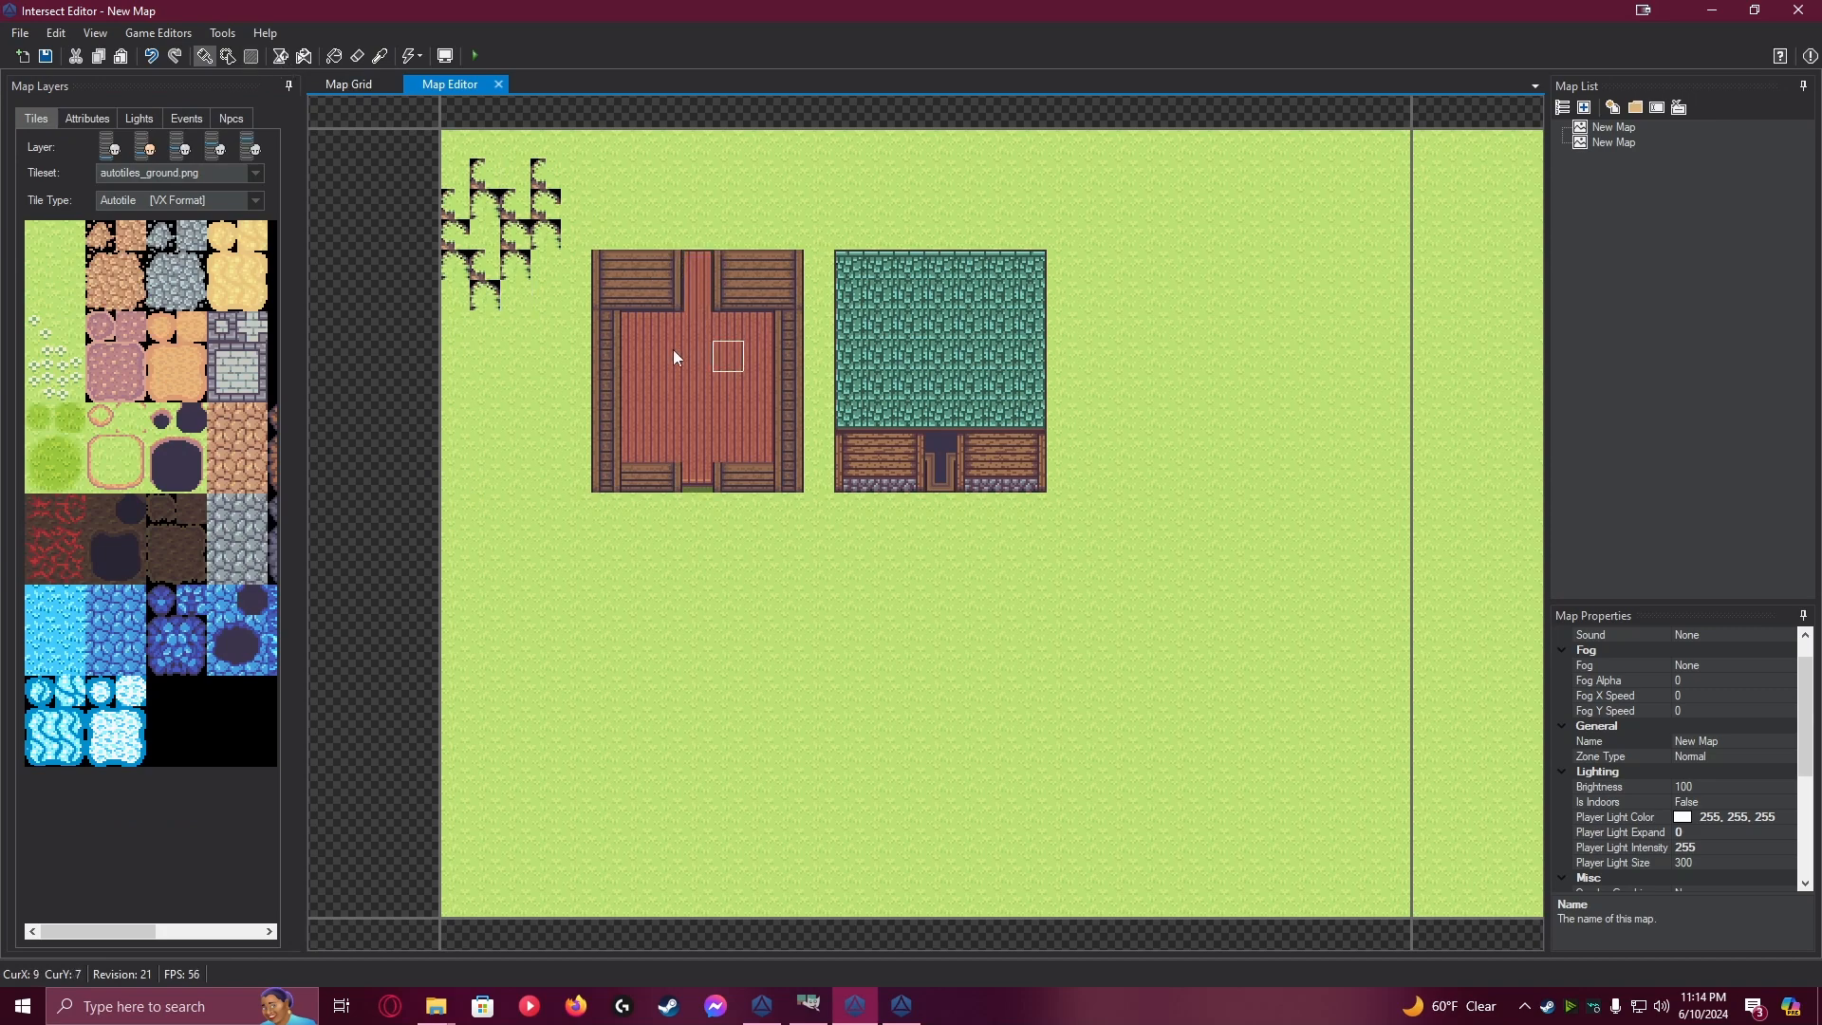
{"action": "left_click", "coordinate": [456, 265]}
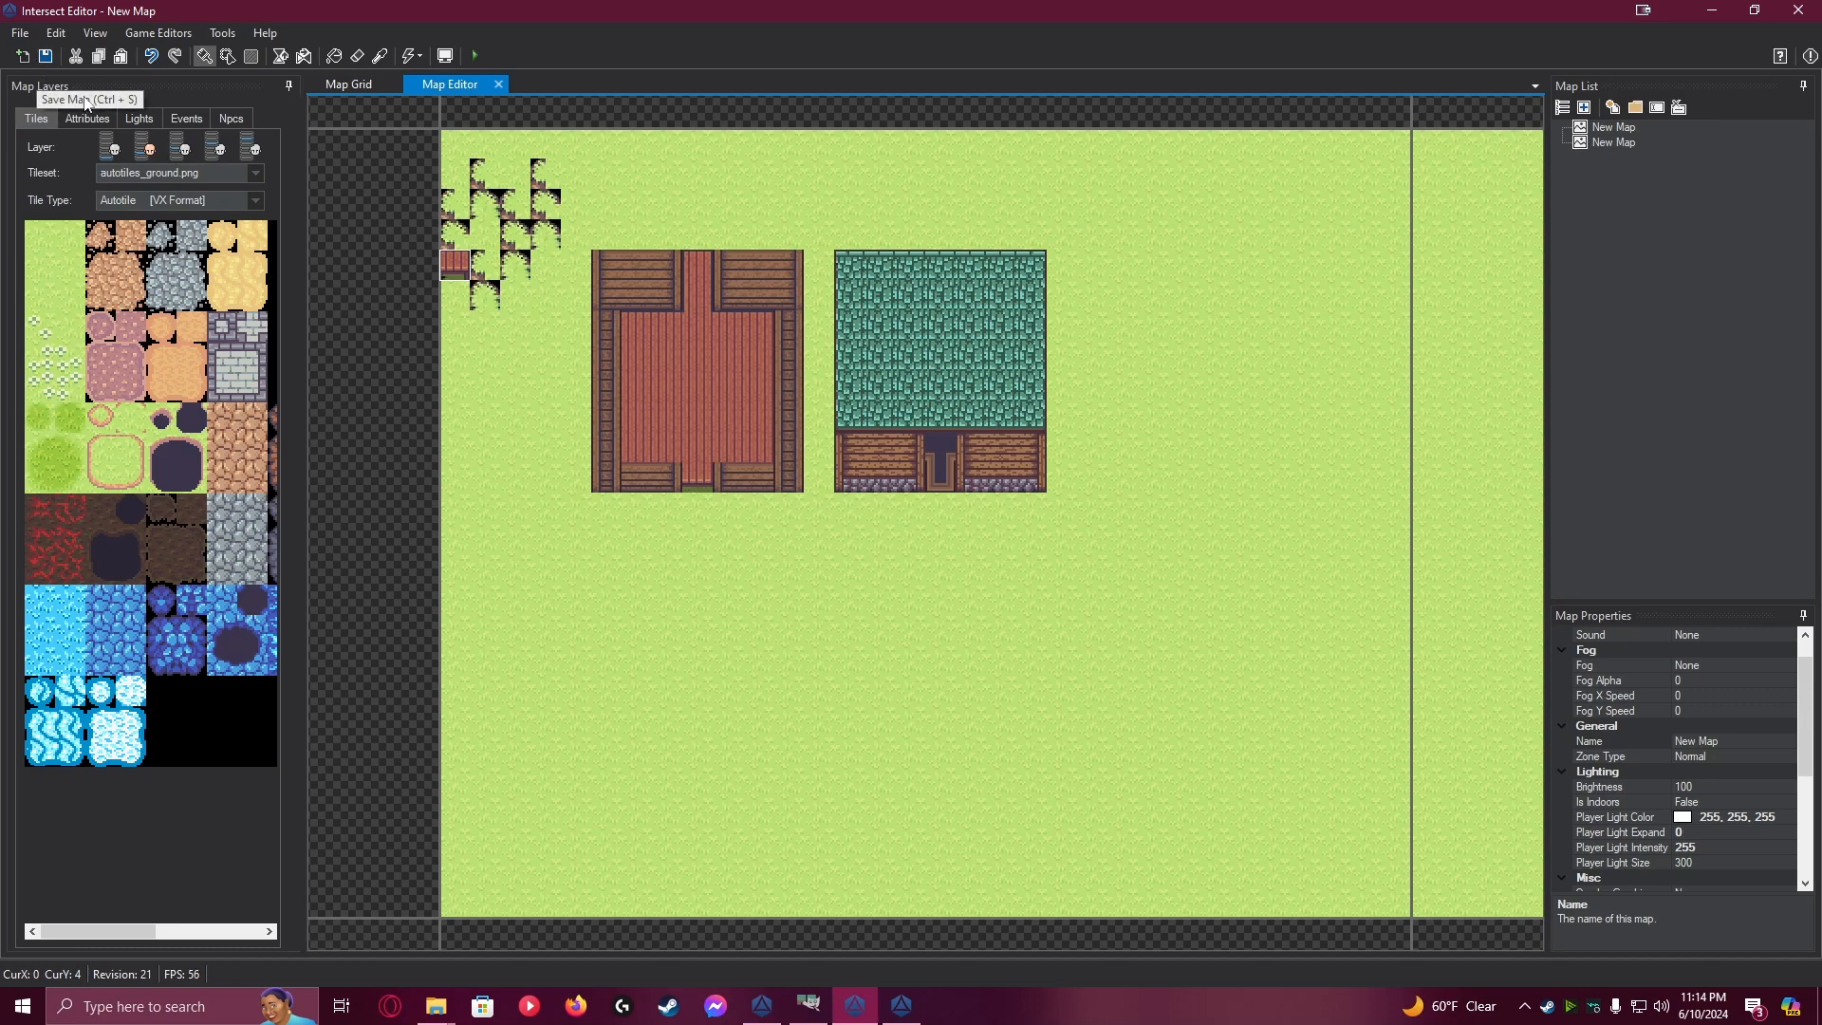
Copy the first house's front door event and paste it on the outer tile of the new back doorway
{"action": "left_click", "coordinate": [186, 119]}
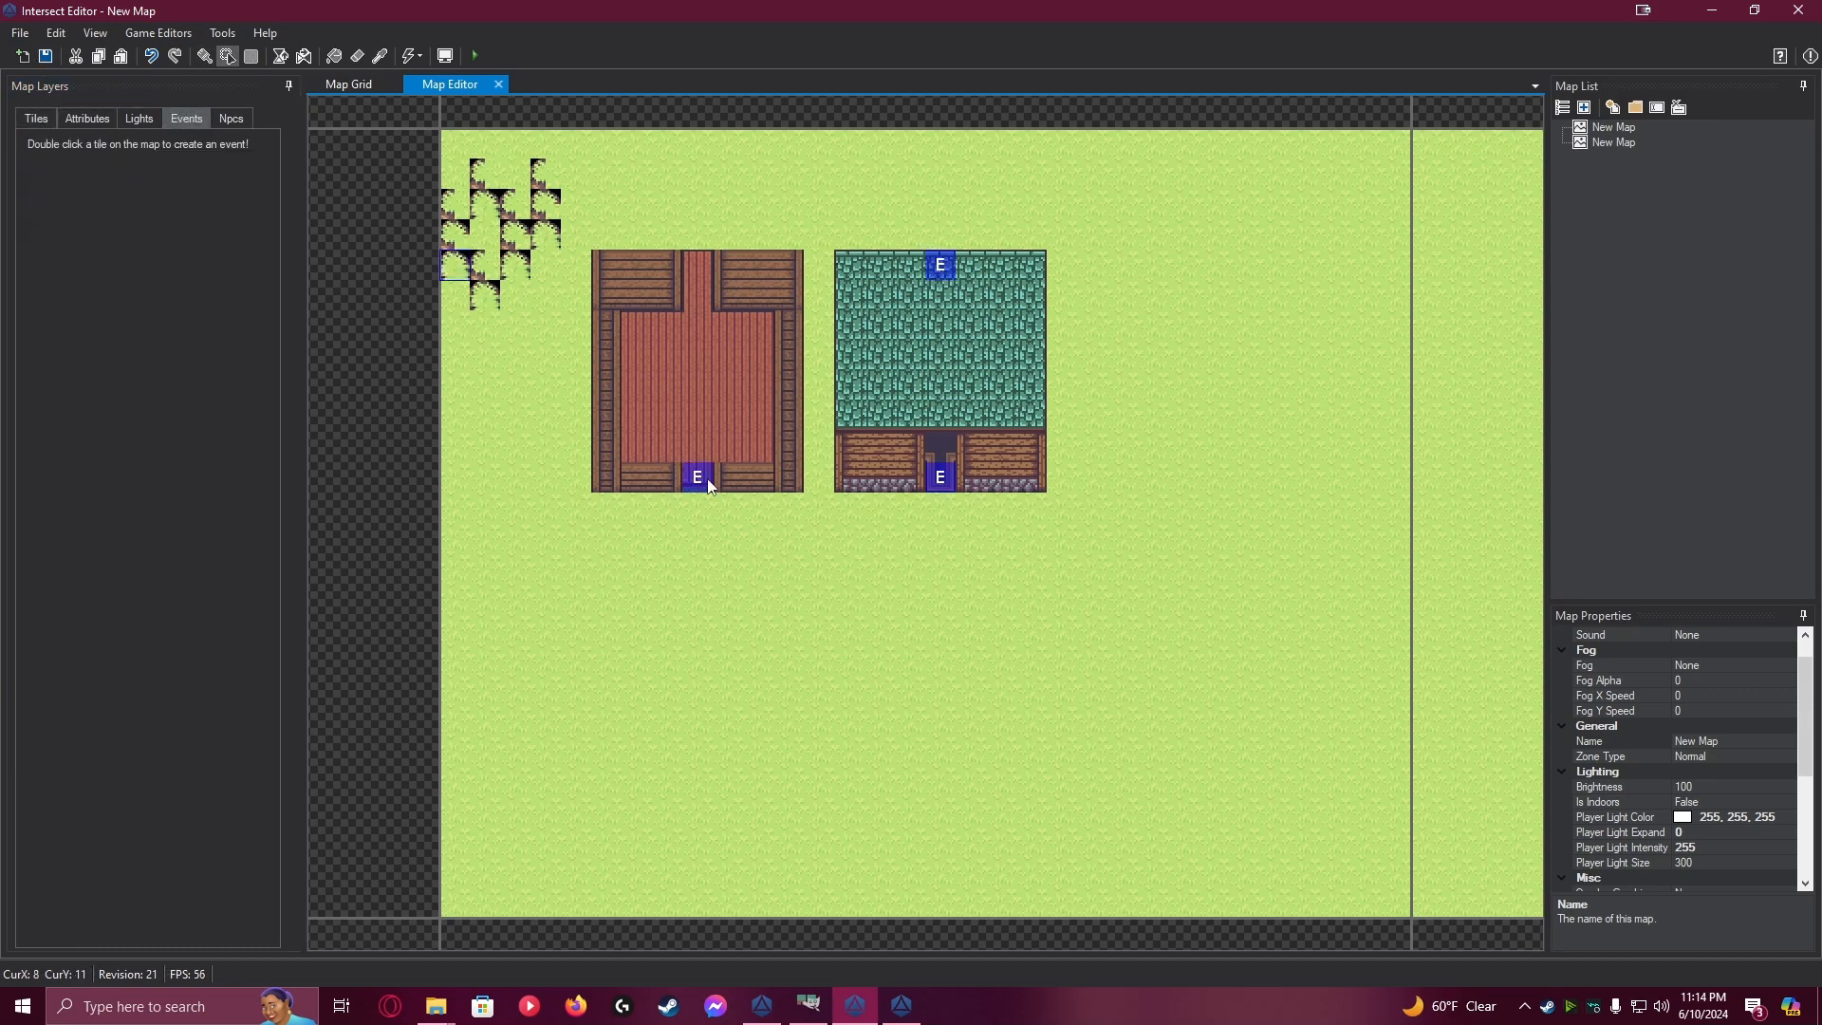
{"action": "left_click", "coordinate": [708, 486]}
{"action": "left_click", "coordinate": [701, 254]}
{"action": "key", "text": "ctrl+v"}
Give the front door event's page 1 the left house graphic from the custom roofs.png tileset, and save the event and map
{"action": "left_click", "coordinate": [698, 495]}
{"action": "left_click", "coordinate": [698, 476]}
{"action": "double_click", "coordinate": [697, 476]}
{"action": "left_click", "coordinate": [555, 373]}
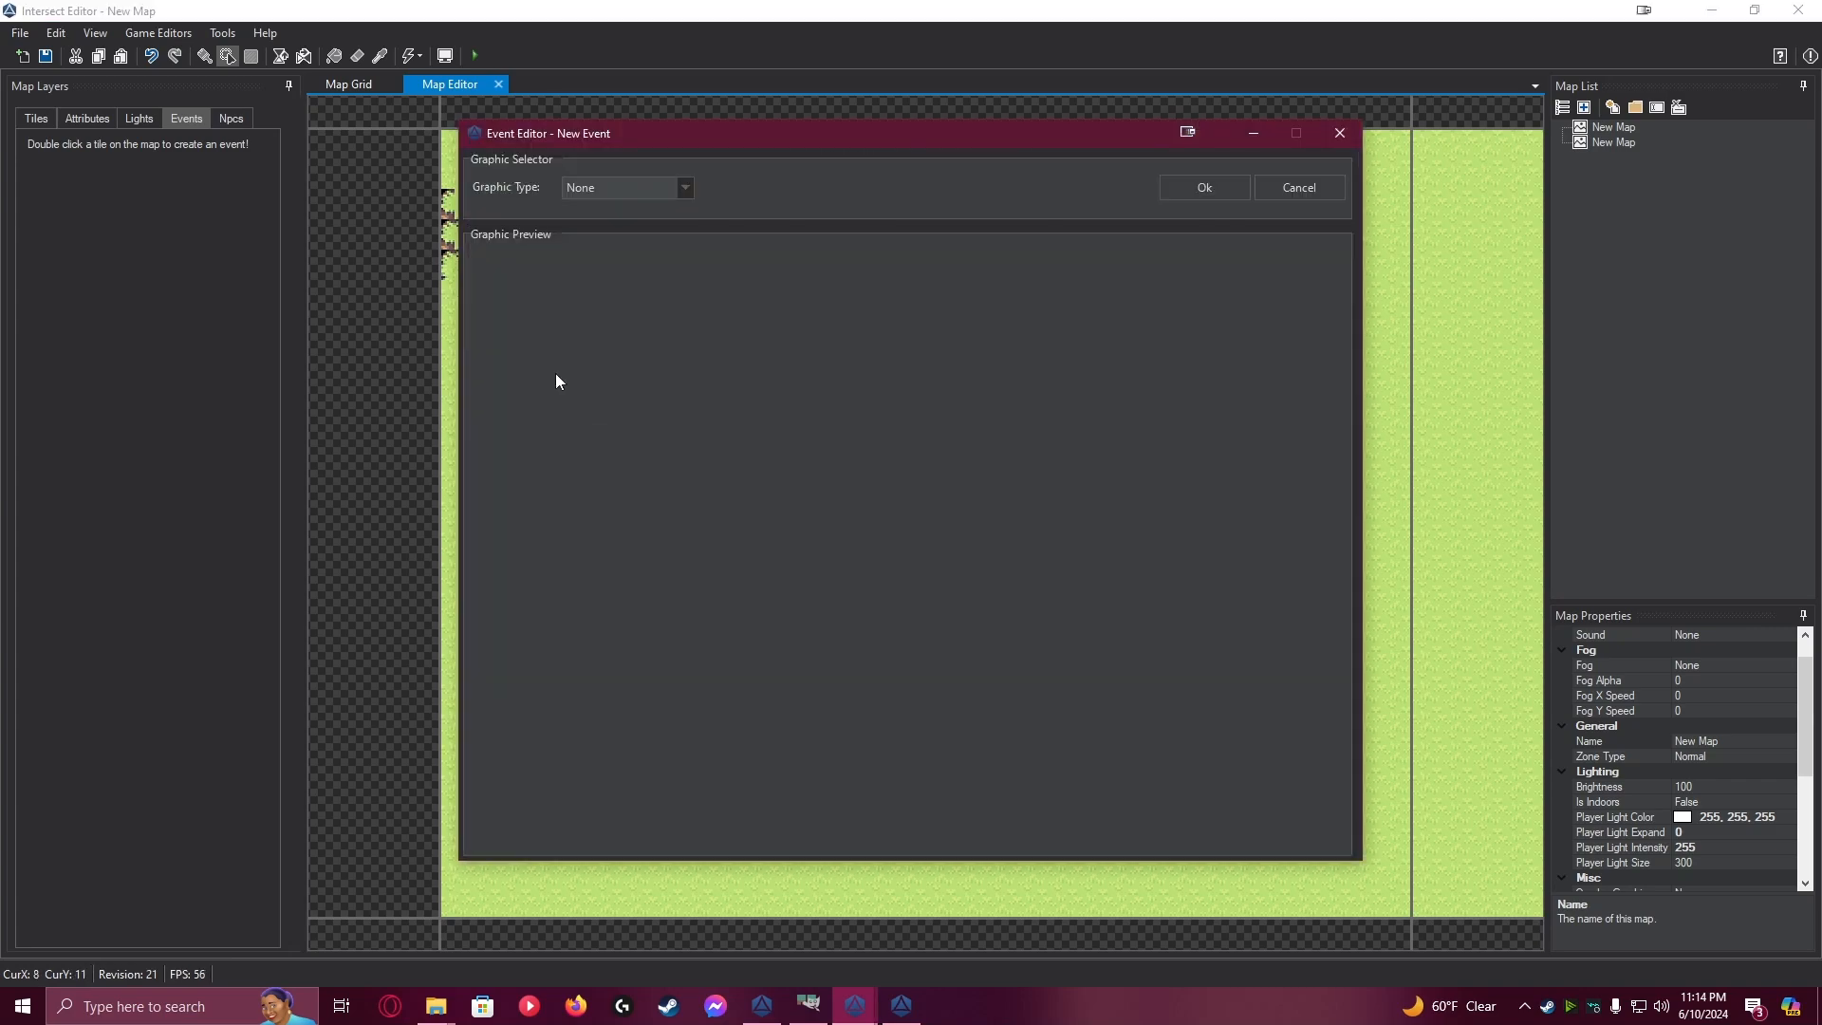
{"action": "left_click", "coordinate": [591, 185]}
{"action": "left_click", "coordinate": [600, 234]}
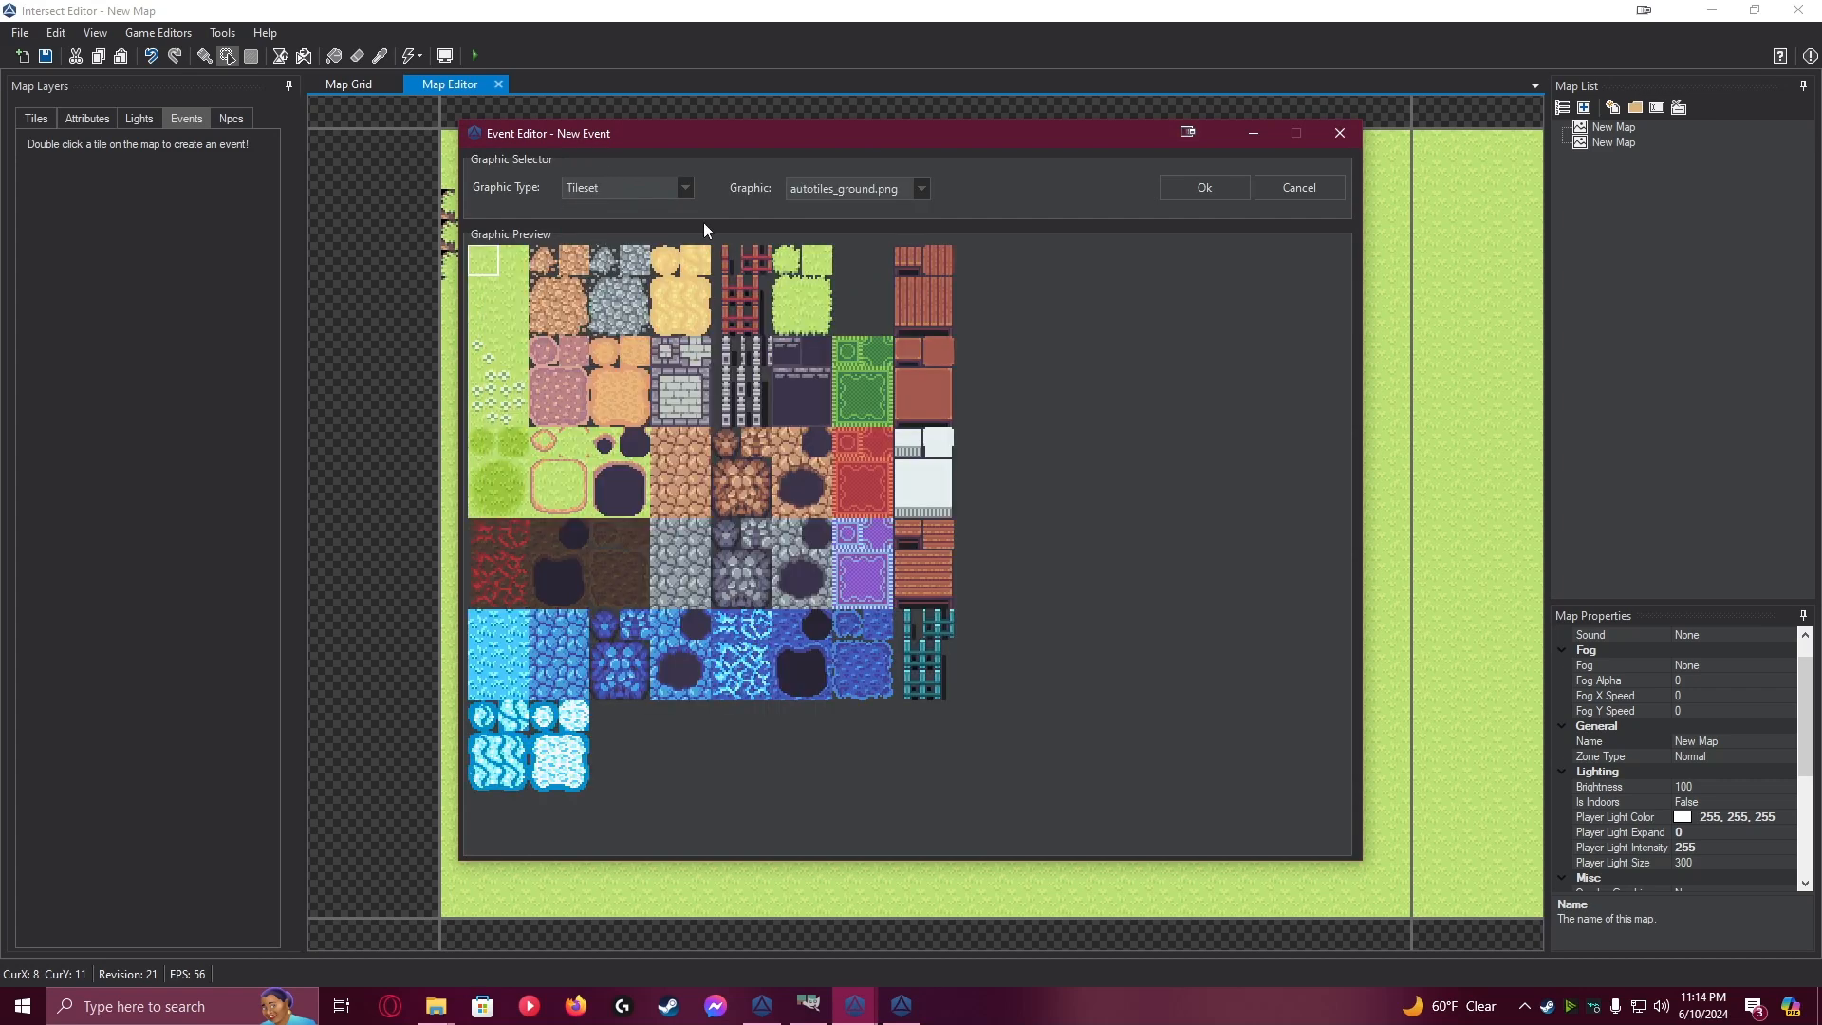
{"action": "left_click", "coordinate": [820, 187]}
{"action": "left_click", "coordinate": [850, 330]}
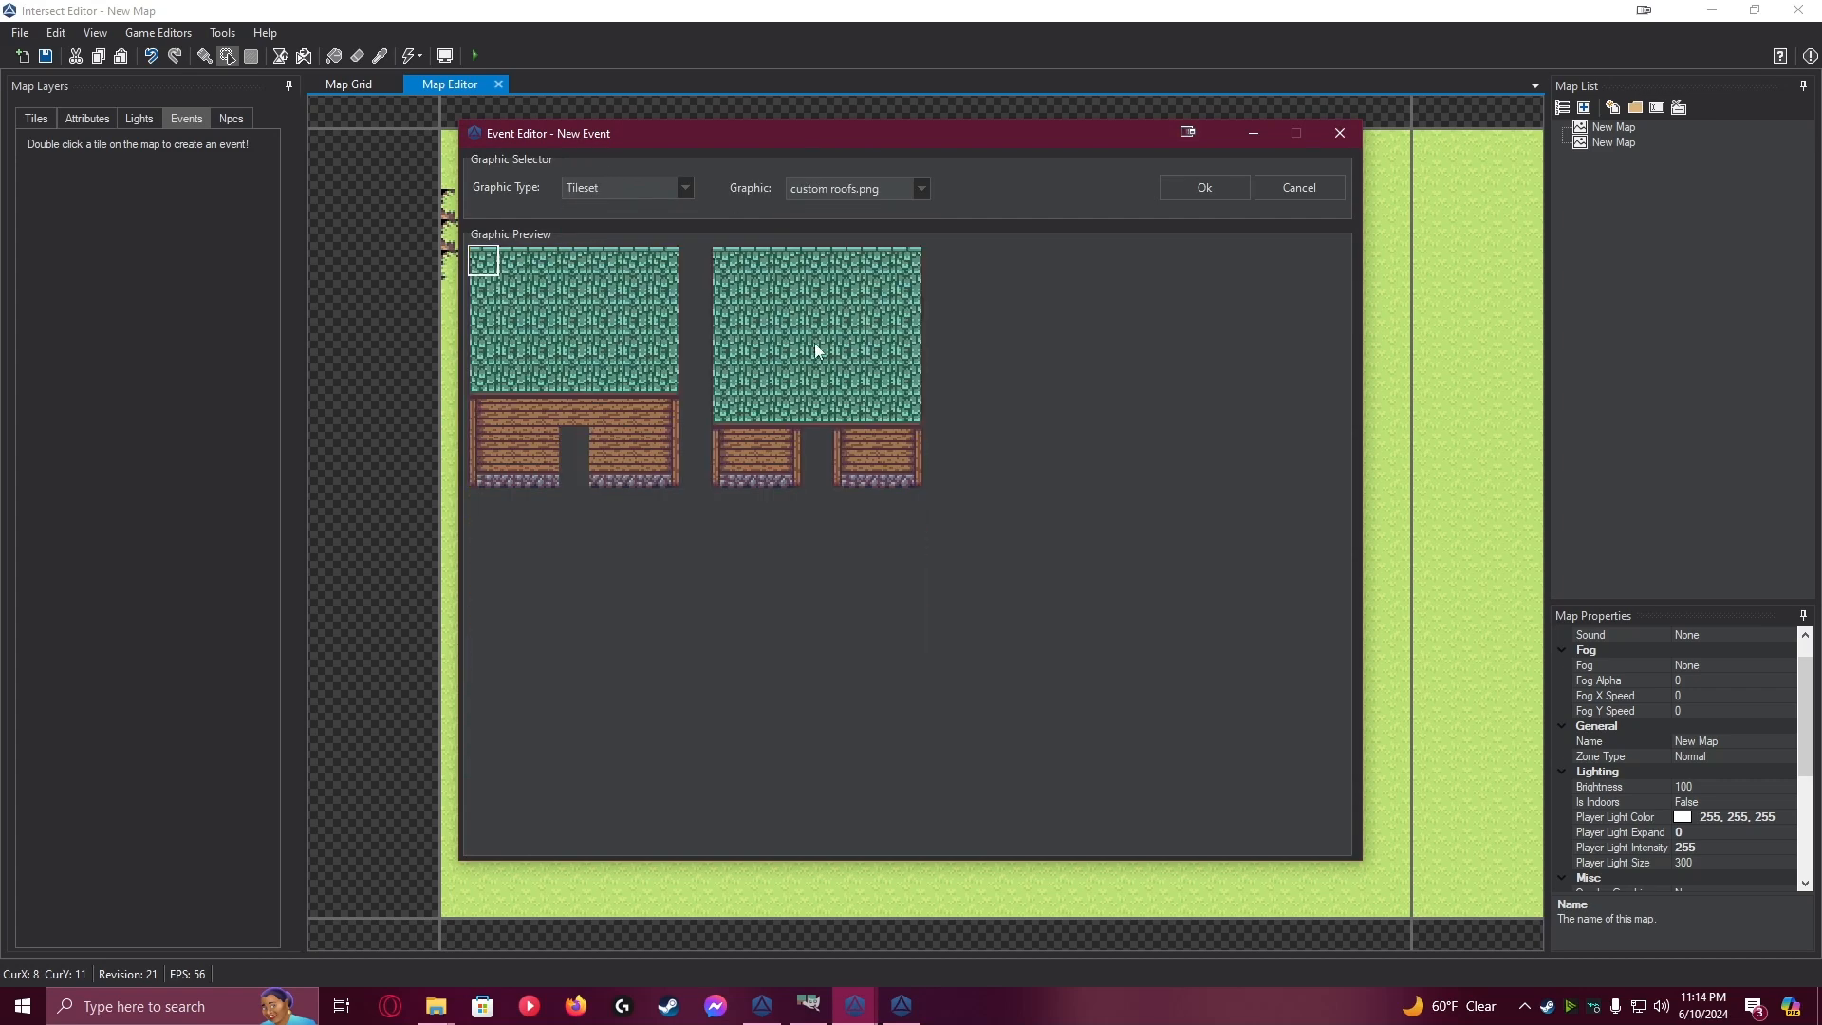
{"action": "left_click_drag", "start_coordinate": [480, 254], "coordinate": [666, 479]}
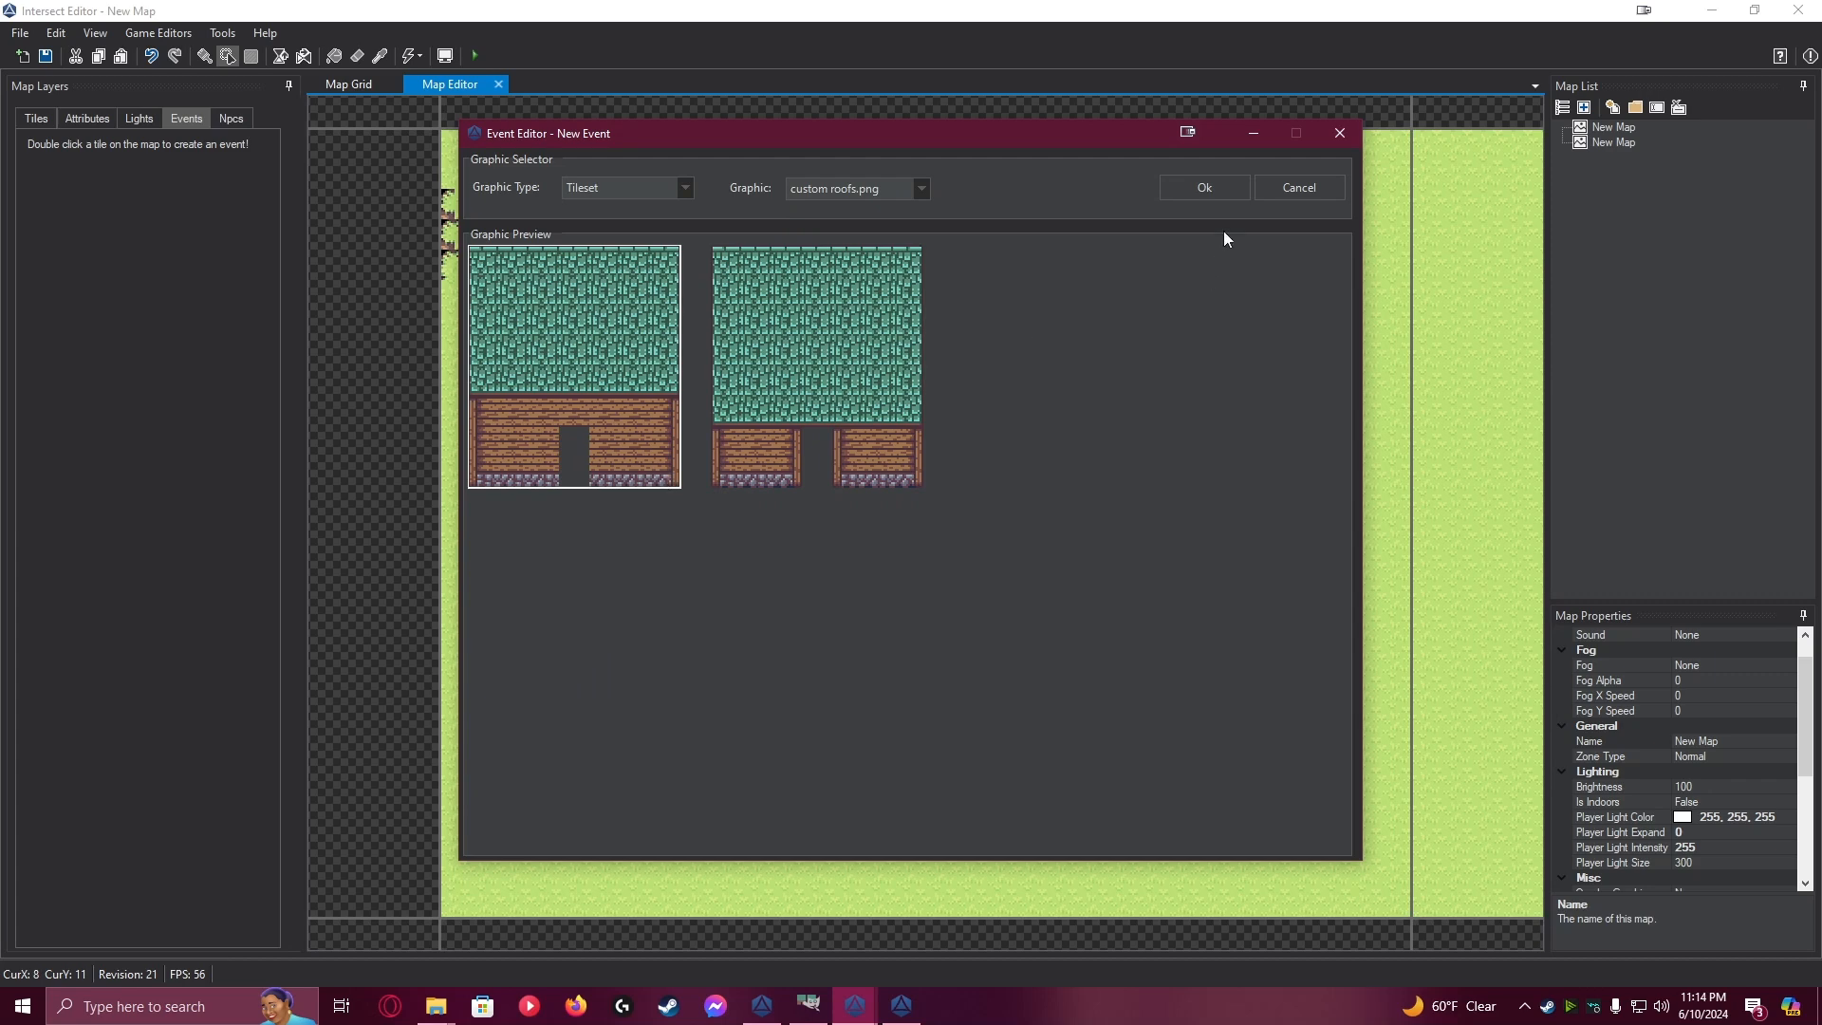
{"action": "left_click", "coordinate": [1224, 192]}
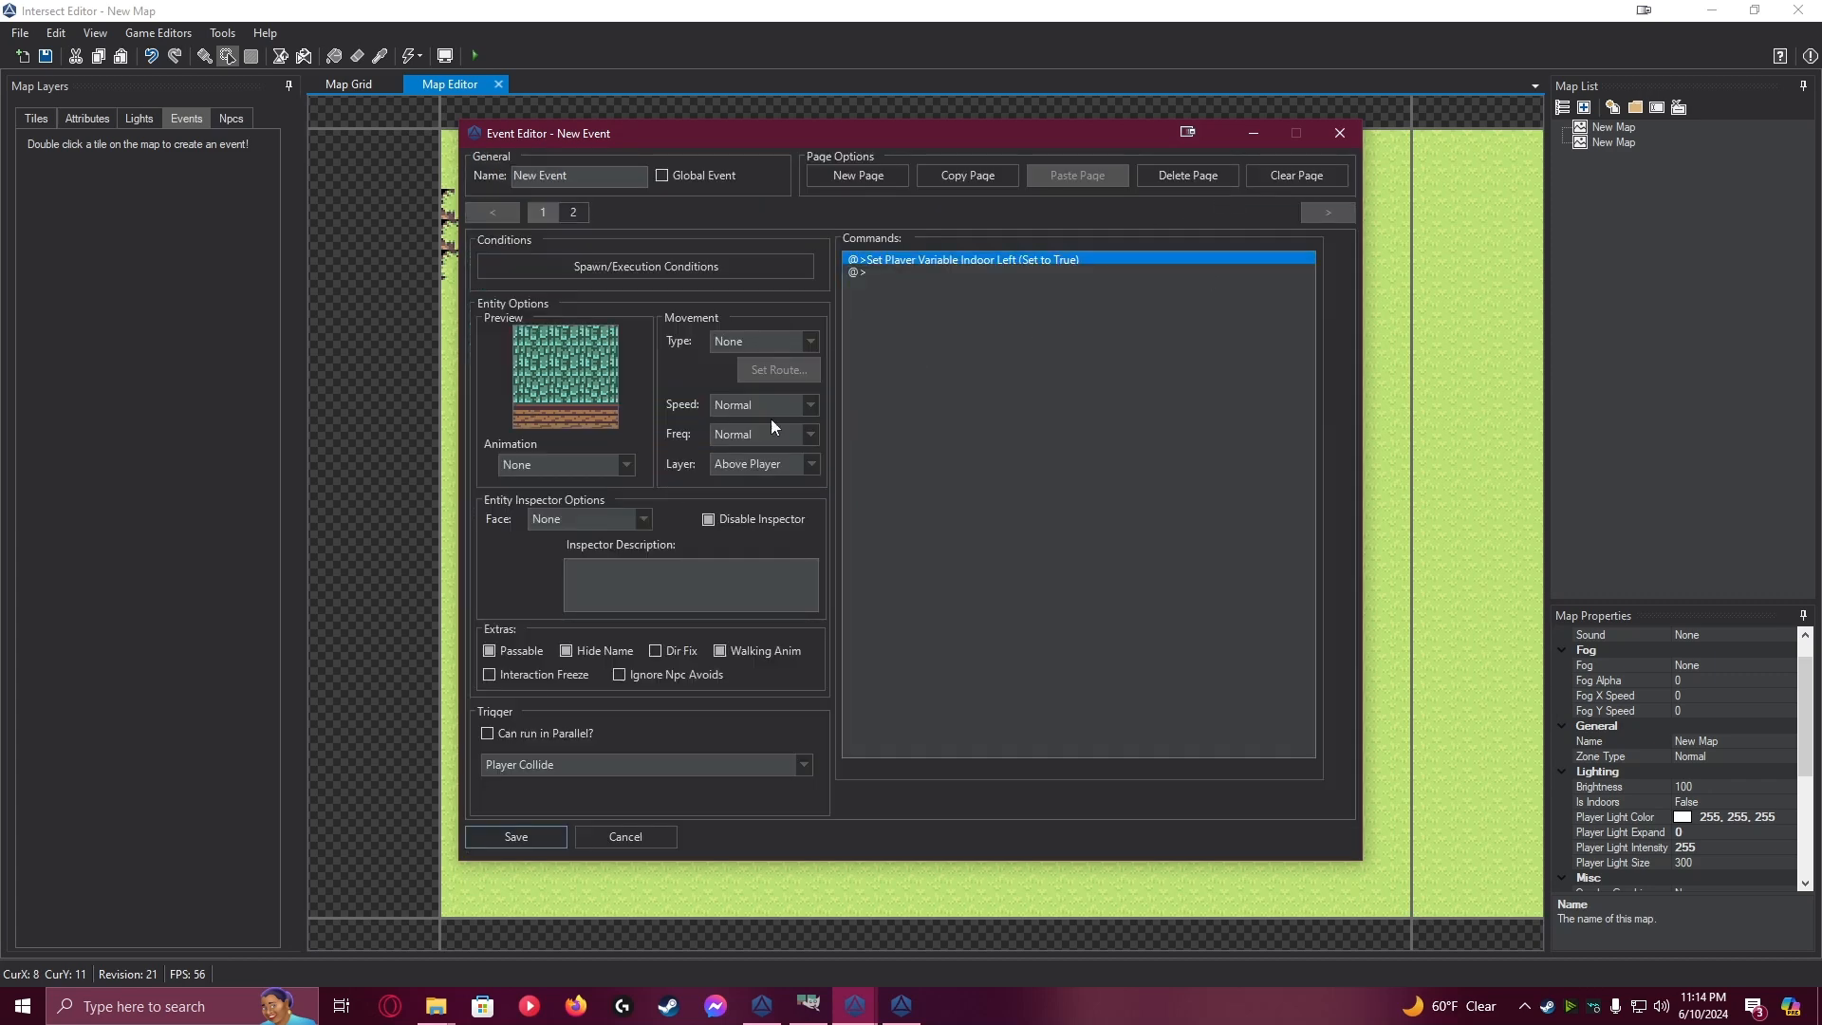
{"action": "left_click", "coordinate": [541, 844]}
{"action": "left_click", "coordinate": [40, 61]}
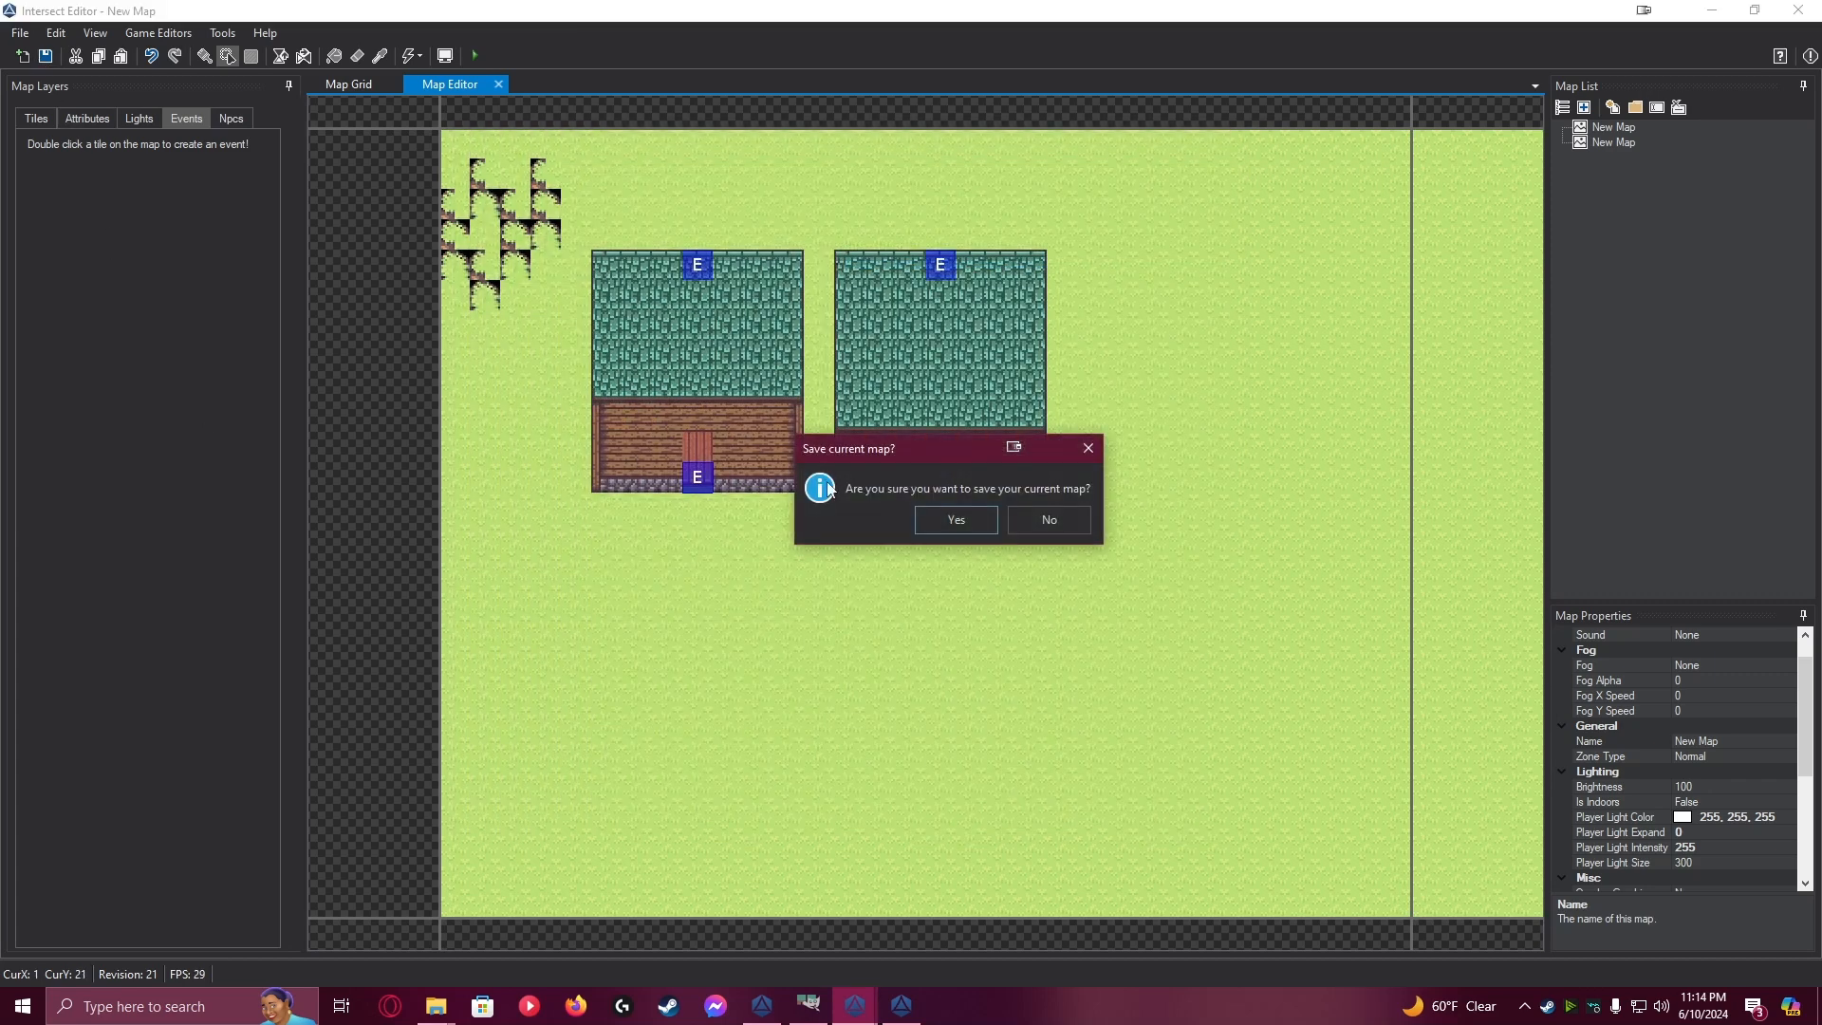
{"action": "left_click", "coordinate": [925, 521]}
Switch to the Intersect Client and walk the character through both houses, using their front and back doorways, to test independent hiding
{"action": "left_click", "coordinate": [904, 1015]}
{"action": "key", "text": "d"}
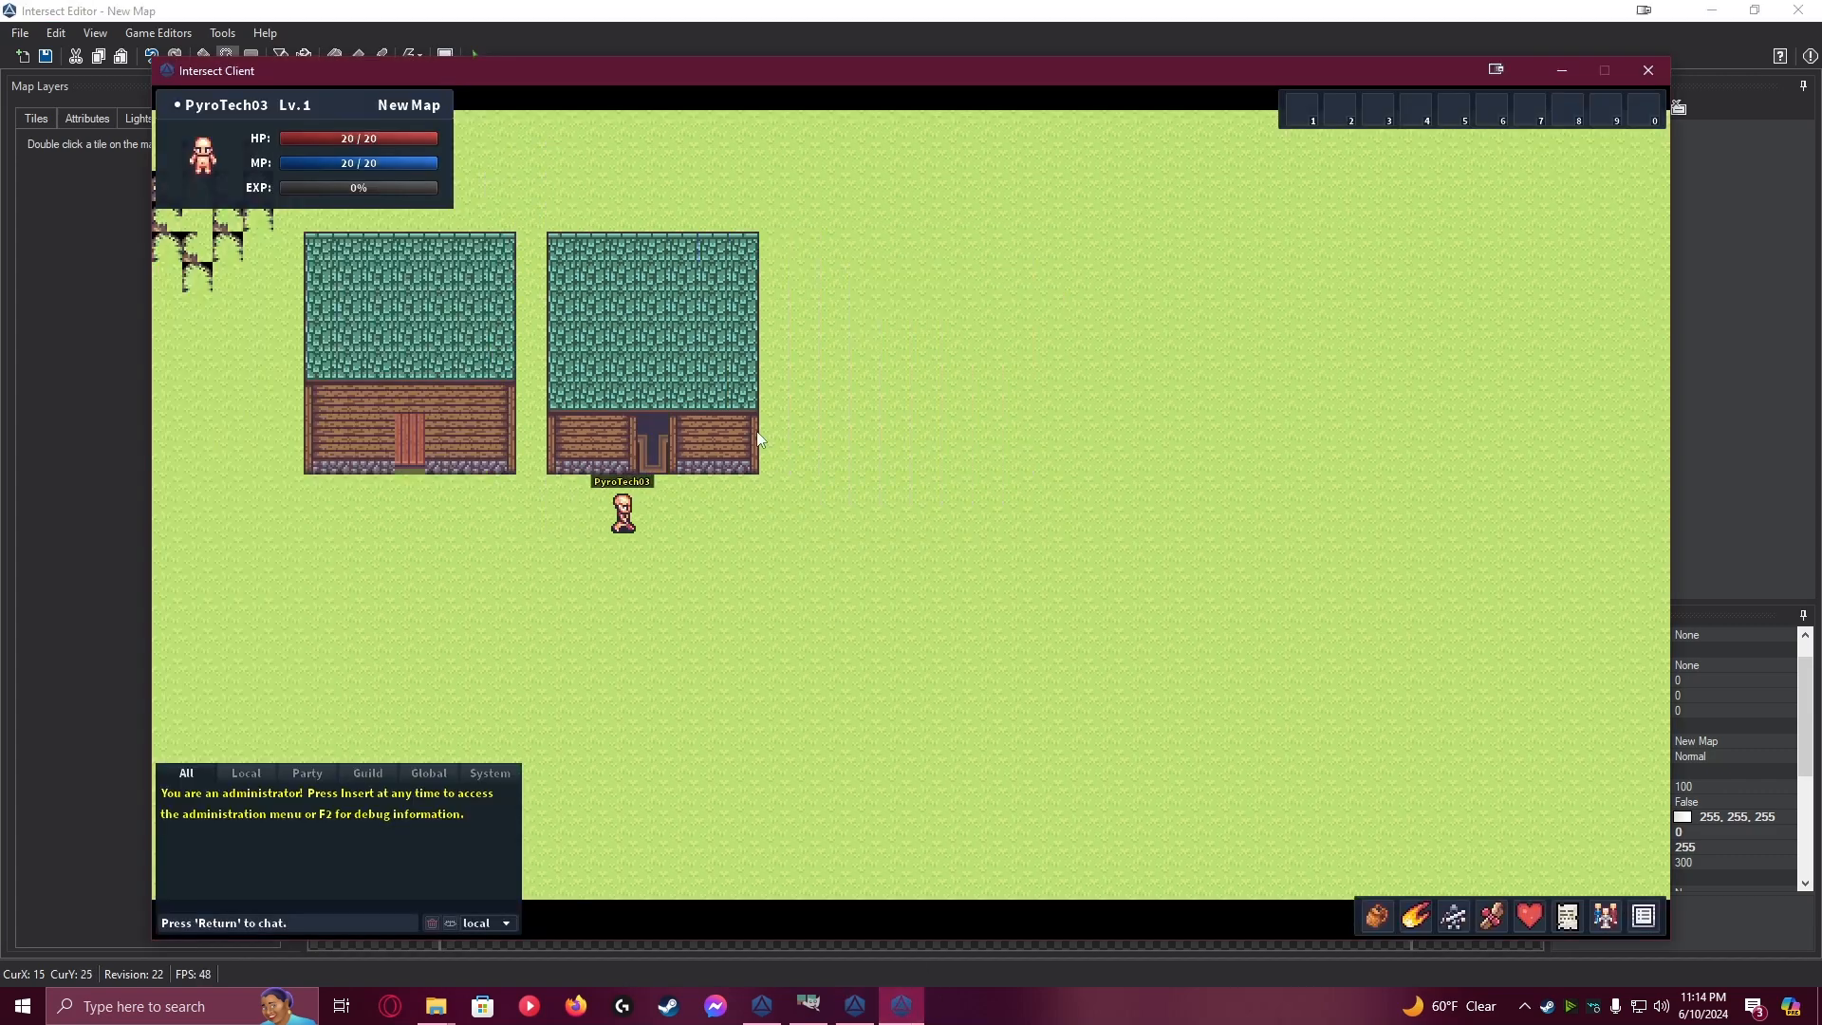
{"action": "key", "text": "w"}
{"action": "key", "text": "w"}
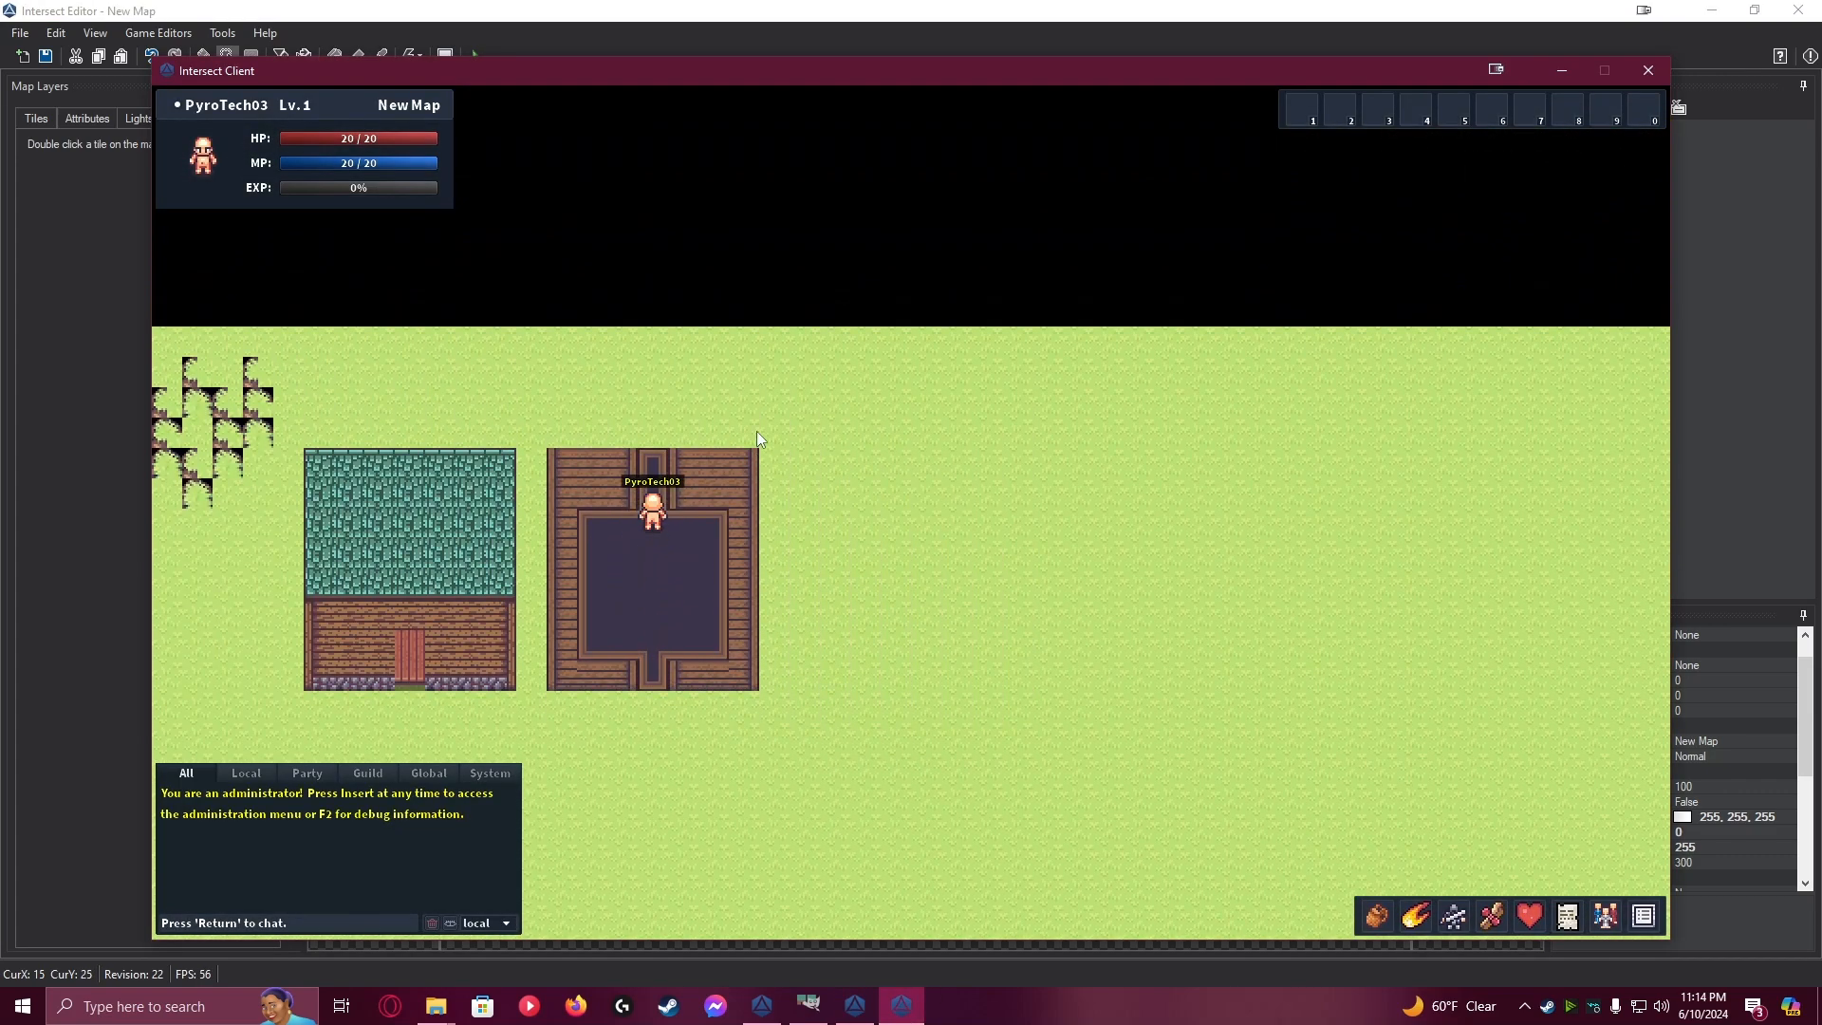
{"action": "key", "text": "a"}
{"action": "key", "text": "a"}
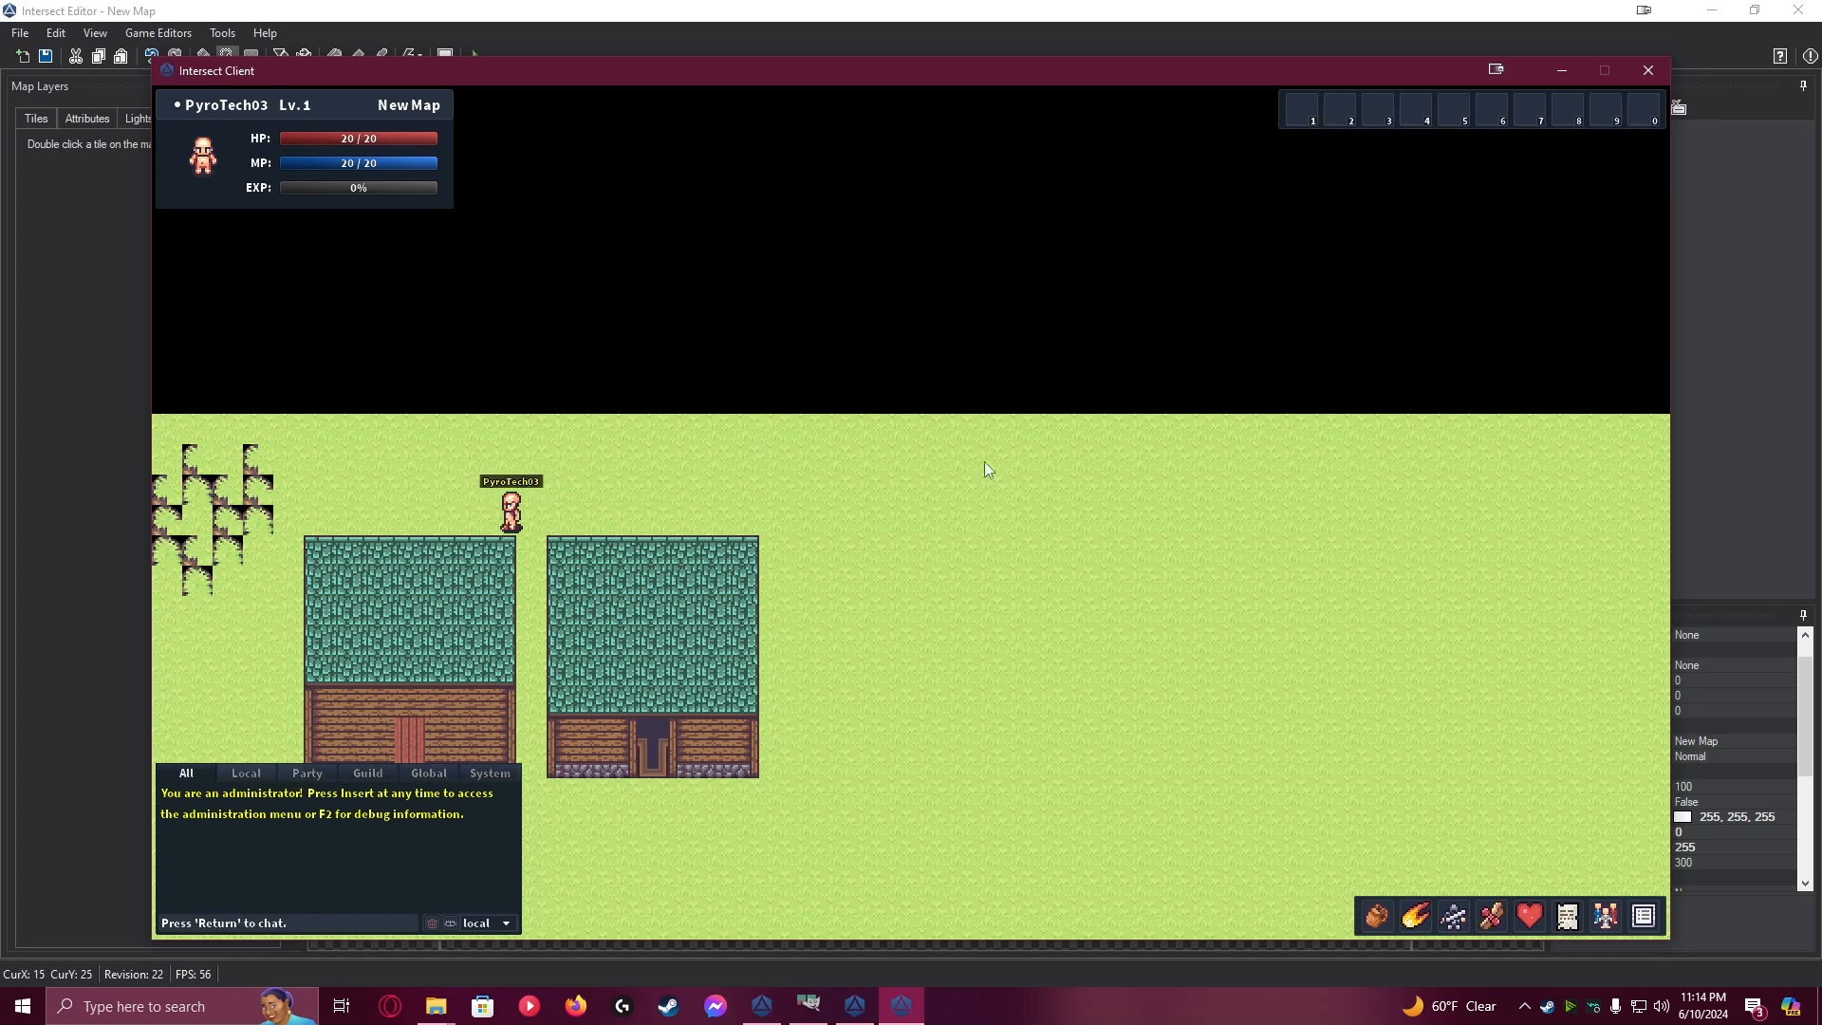
{"action": "key", "text": "s"}
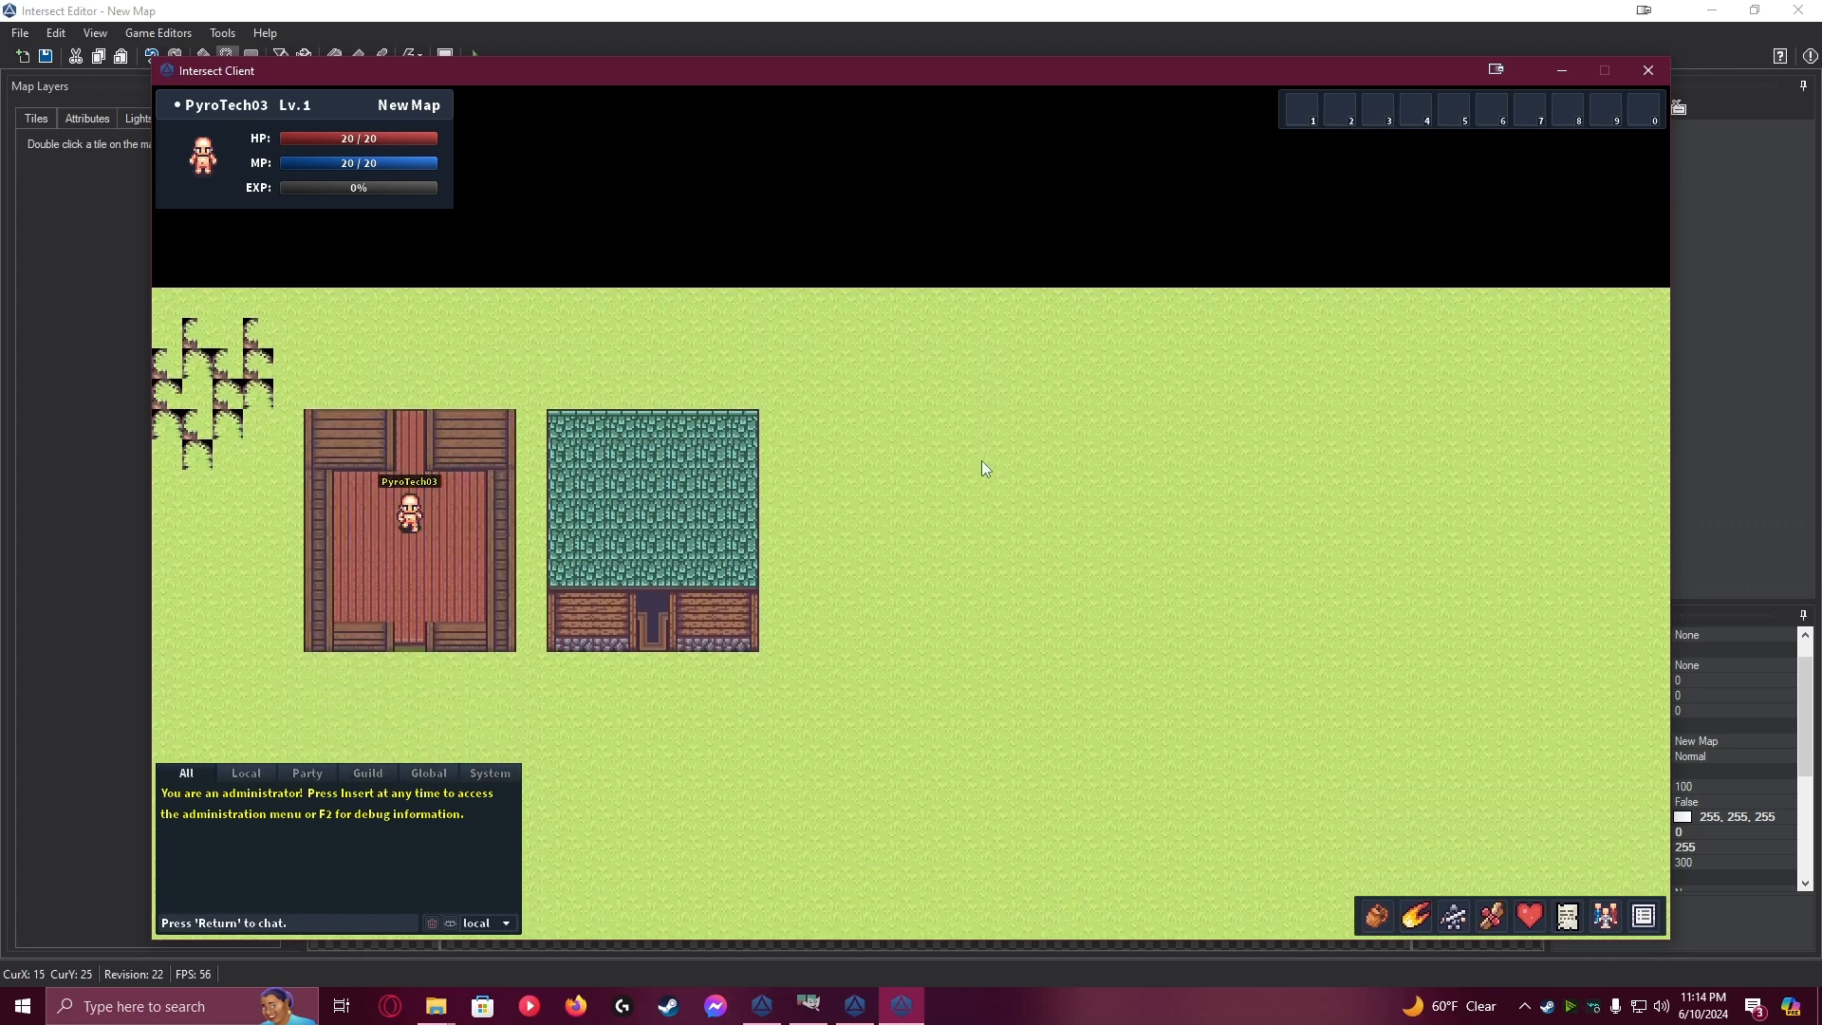
{"action": "key", "text": "s"}
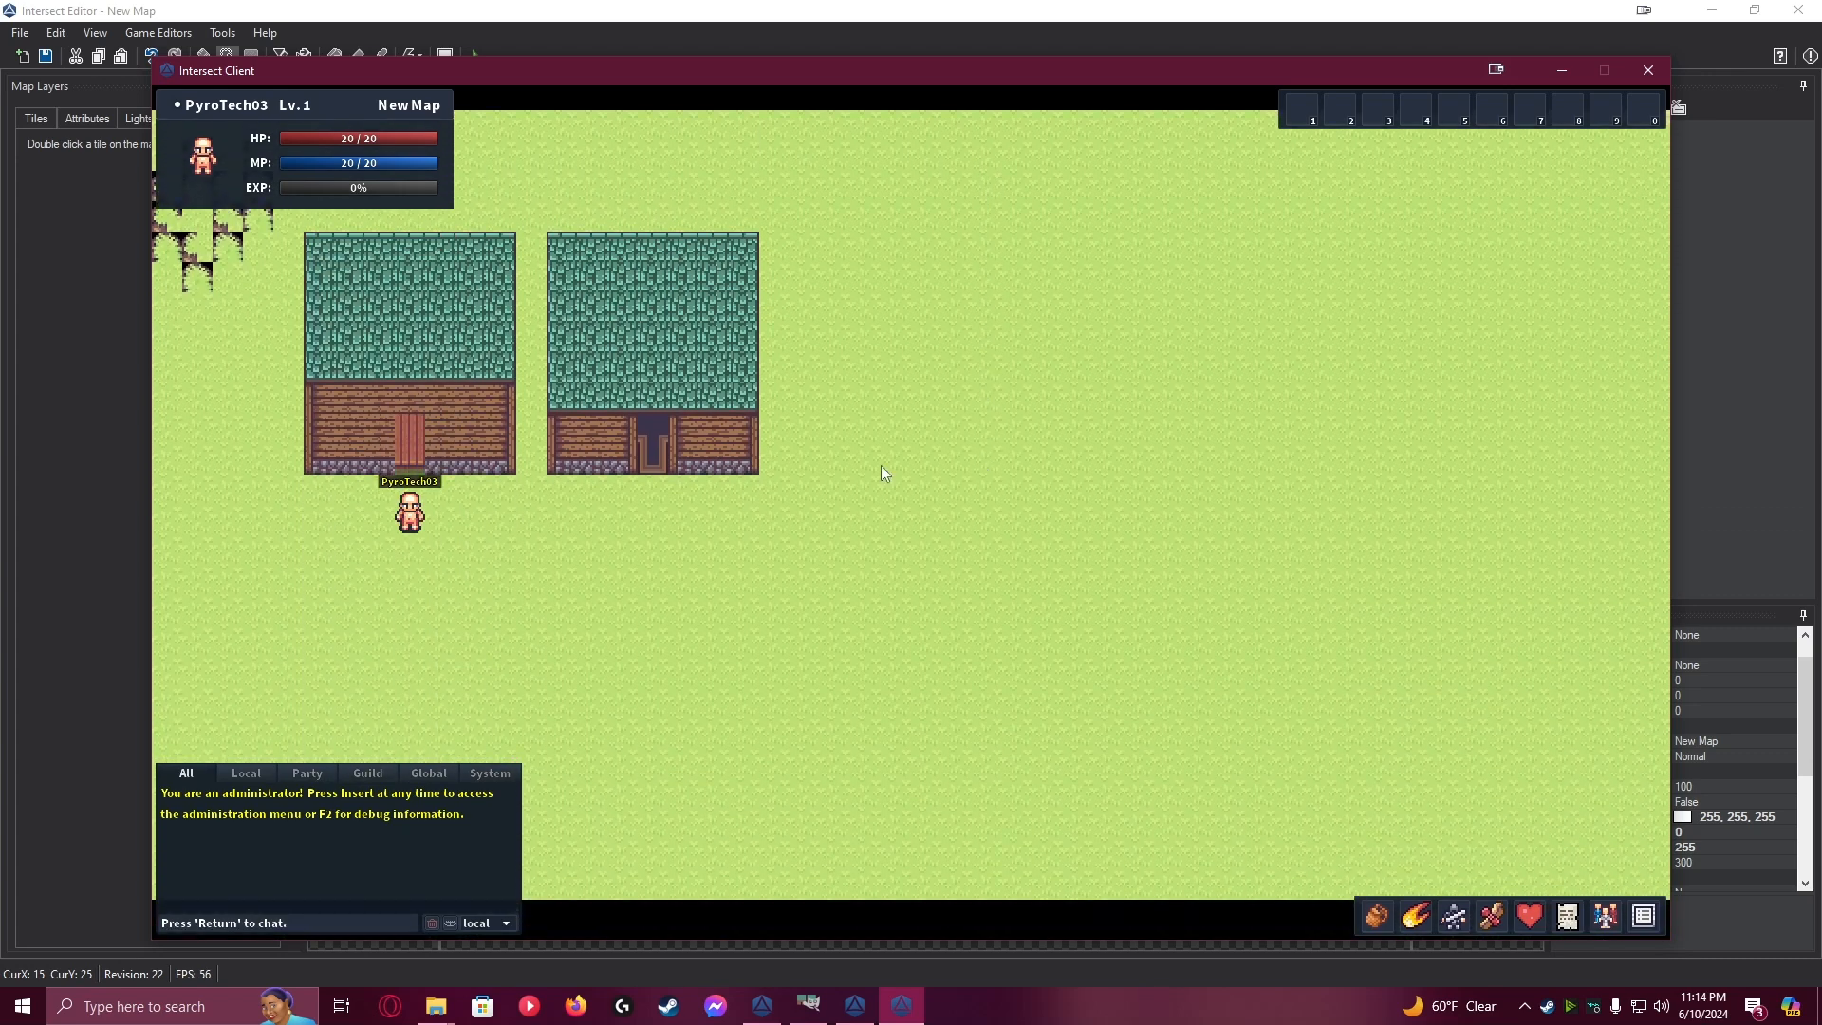
Return to the Intersect Editor, paint an L-shaped area of grey brick paving below the houses, and save the map
{"action": "left_click", "coordinate": [285, 13]}
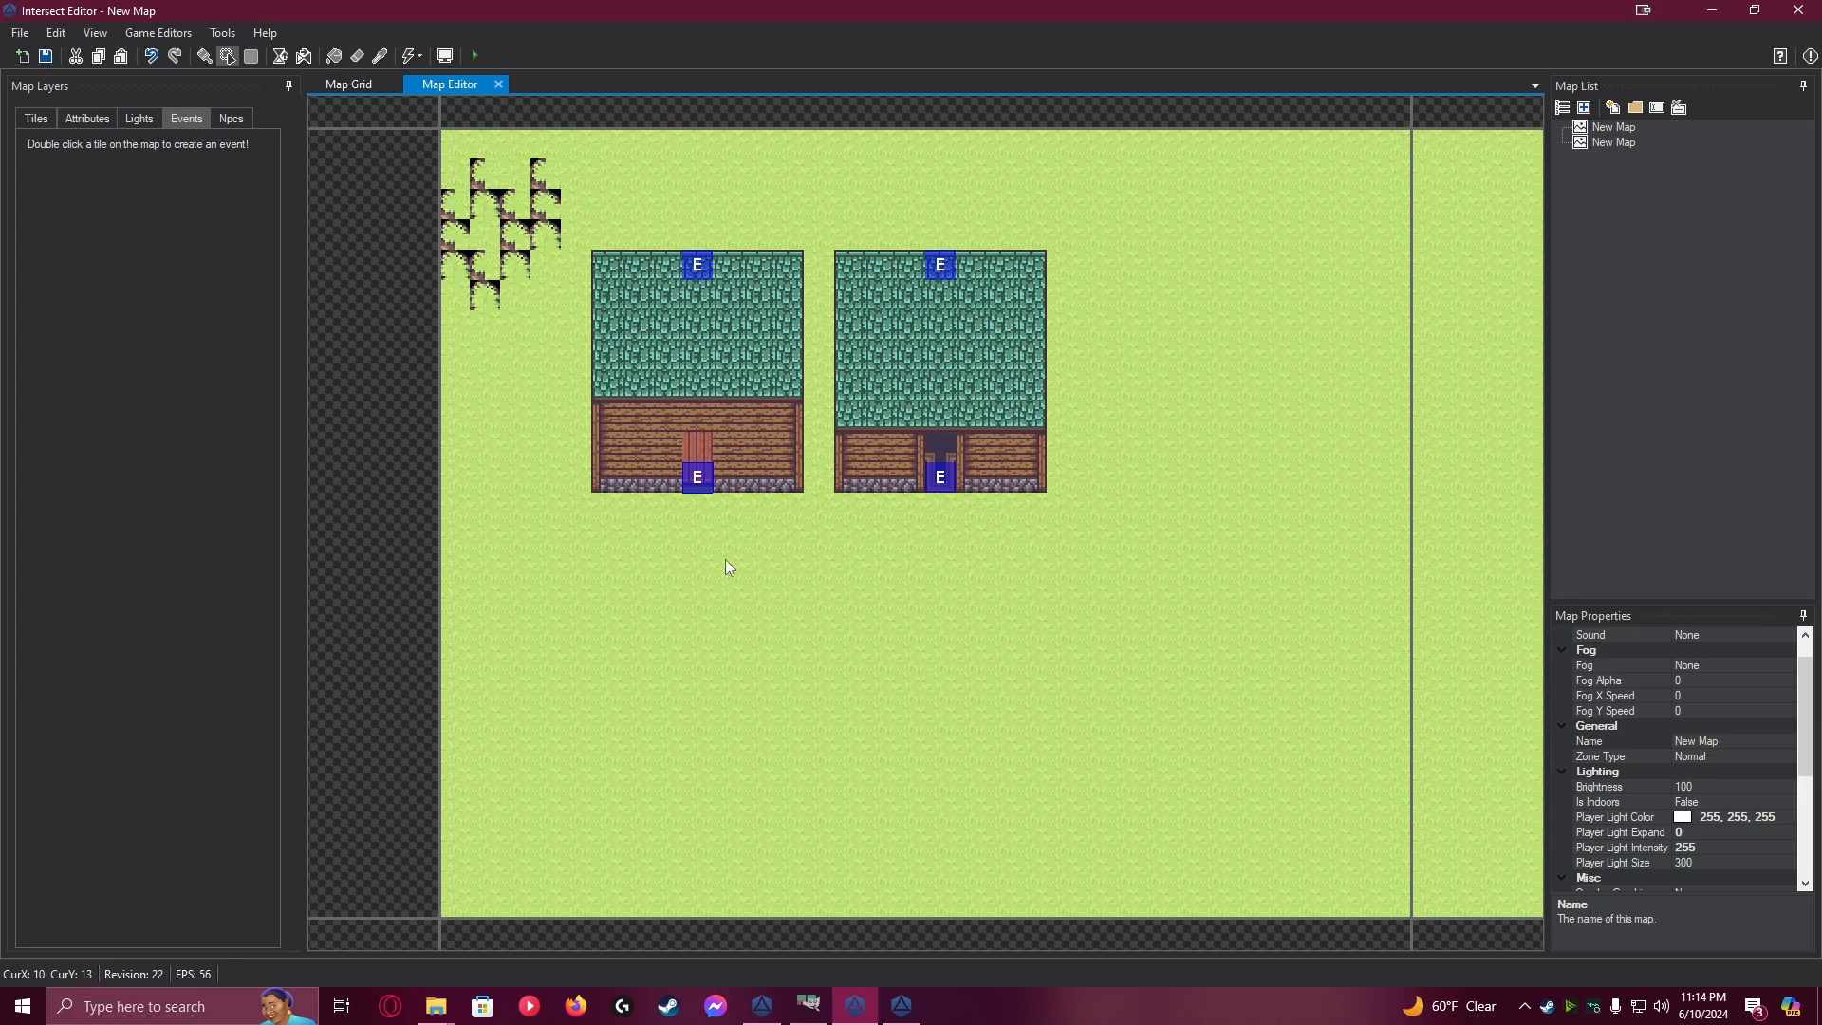
{"action": "left_click", "coordinate": [43, 118]}
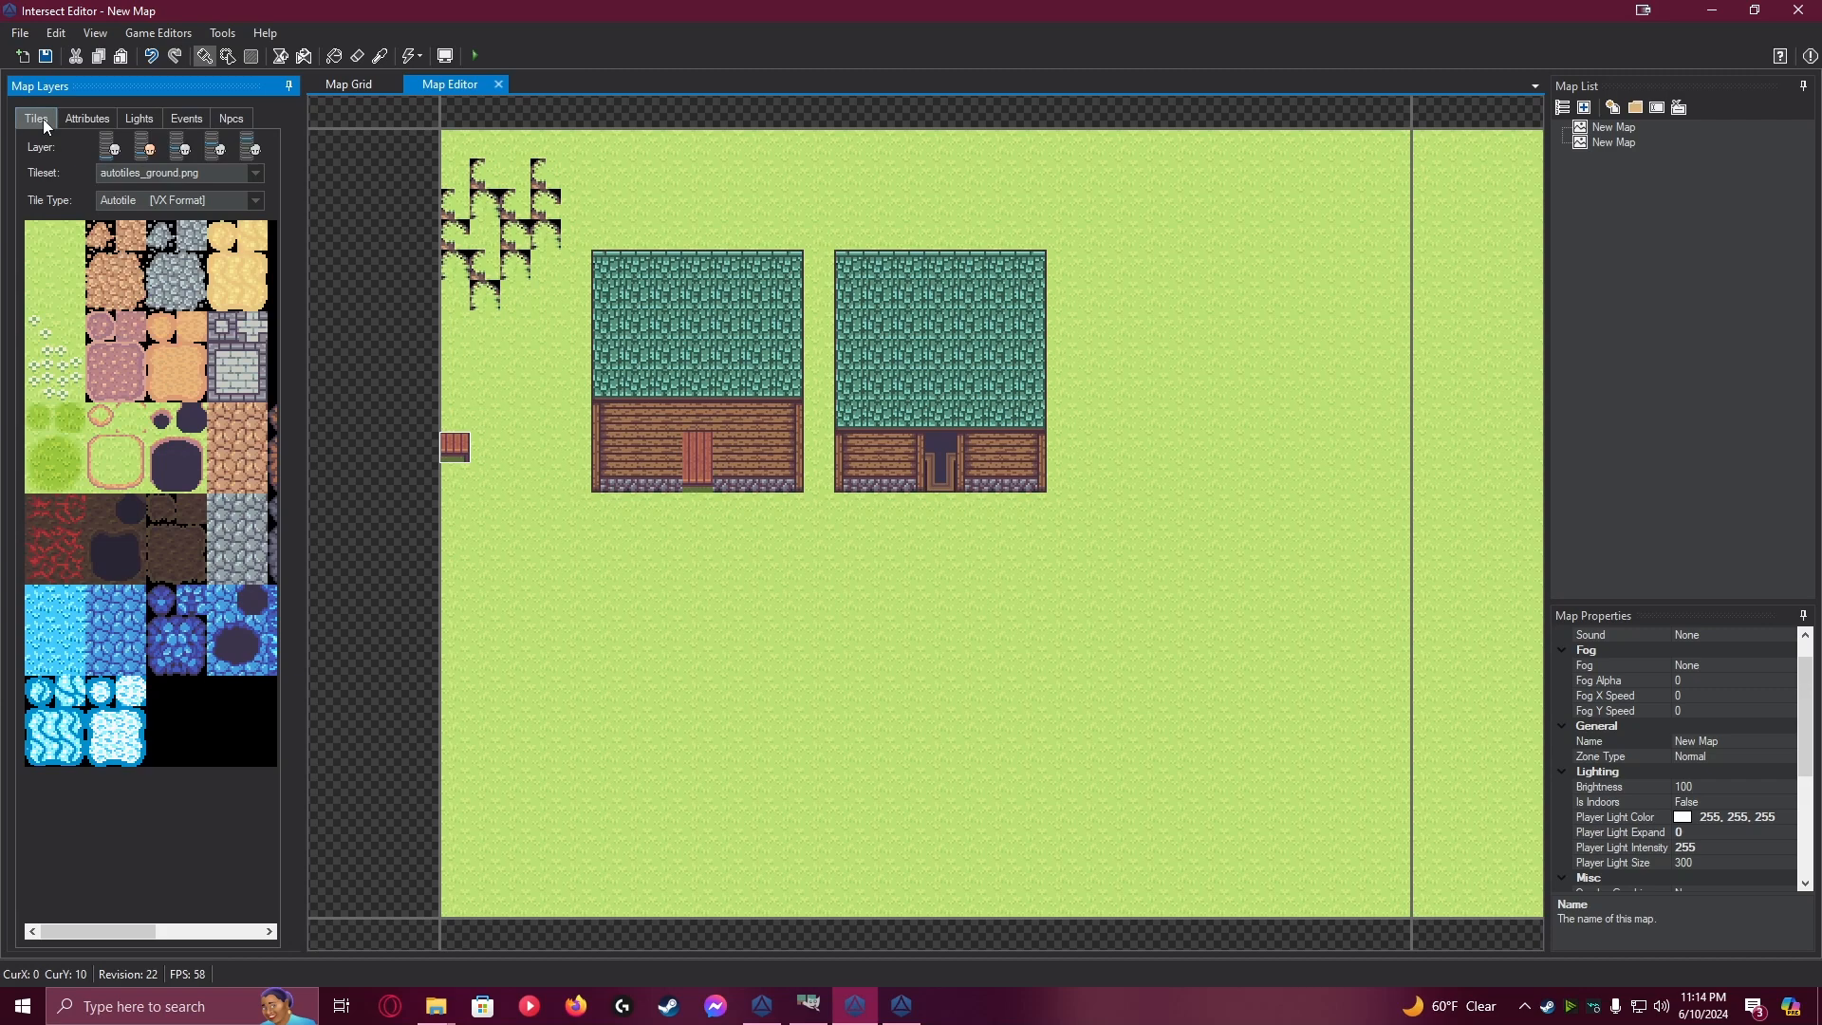
{"action": "left_click", "coordinate": [230, 338]}
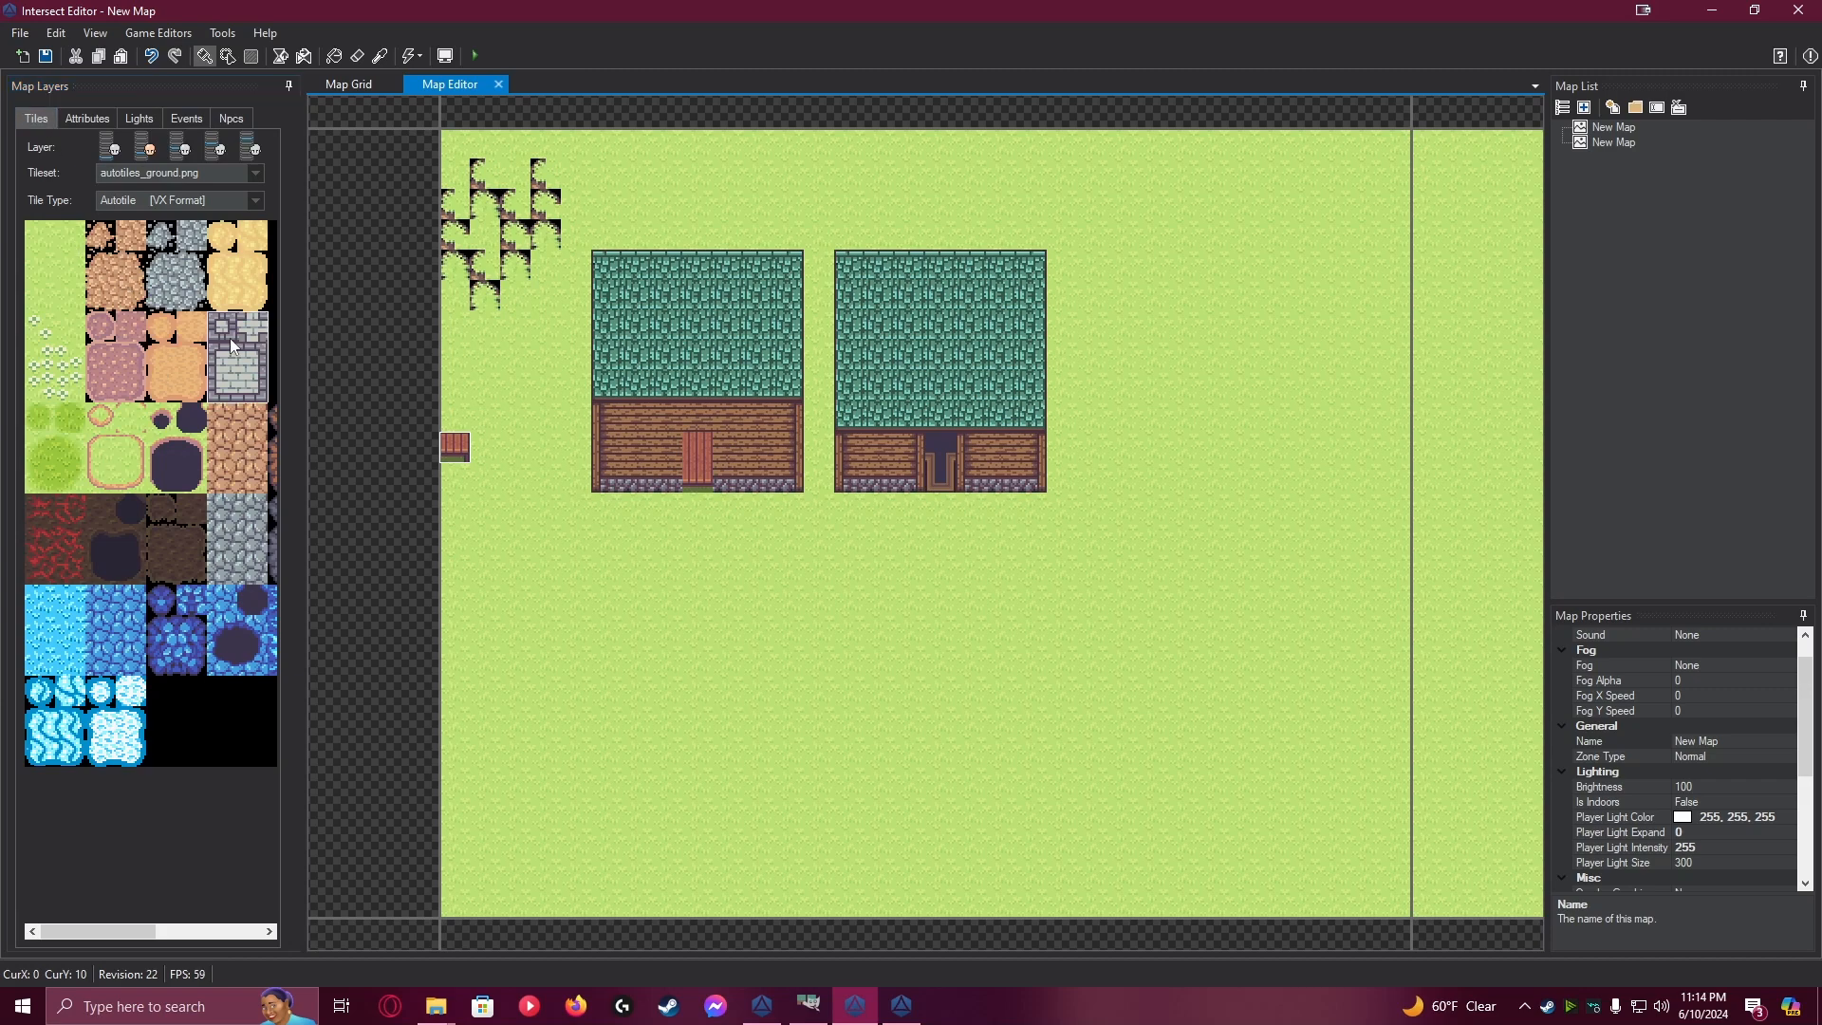
{"action": "left_click_drag", "start_coordinate": [698, 603], "coordinate": [668, 878]}
{"action": "mouse_move", "coordinate": [662, 752]}
{"action": "left_mouse_down"}
{"action": "mouse_move", "coordinate": [674, 594]}
{"action": "mouse_move", "coordinate": [728, 654]}
{"action": "mouse_move", "coordinate": [790, 883]}
{"action": "left_mouse_up"}
{"action": "left_click", "coordinate": [249, 57]}
{"action": "left_click_drag", "start_coordinate": [800, 586], "coordinate": [1280, 714]}
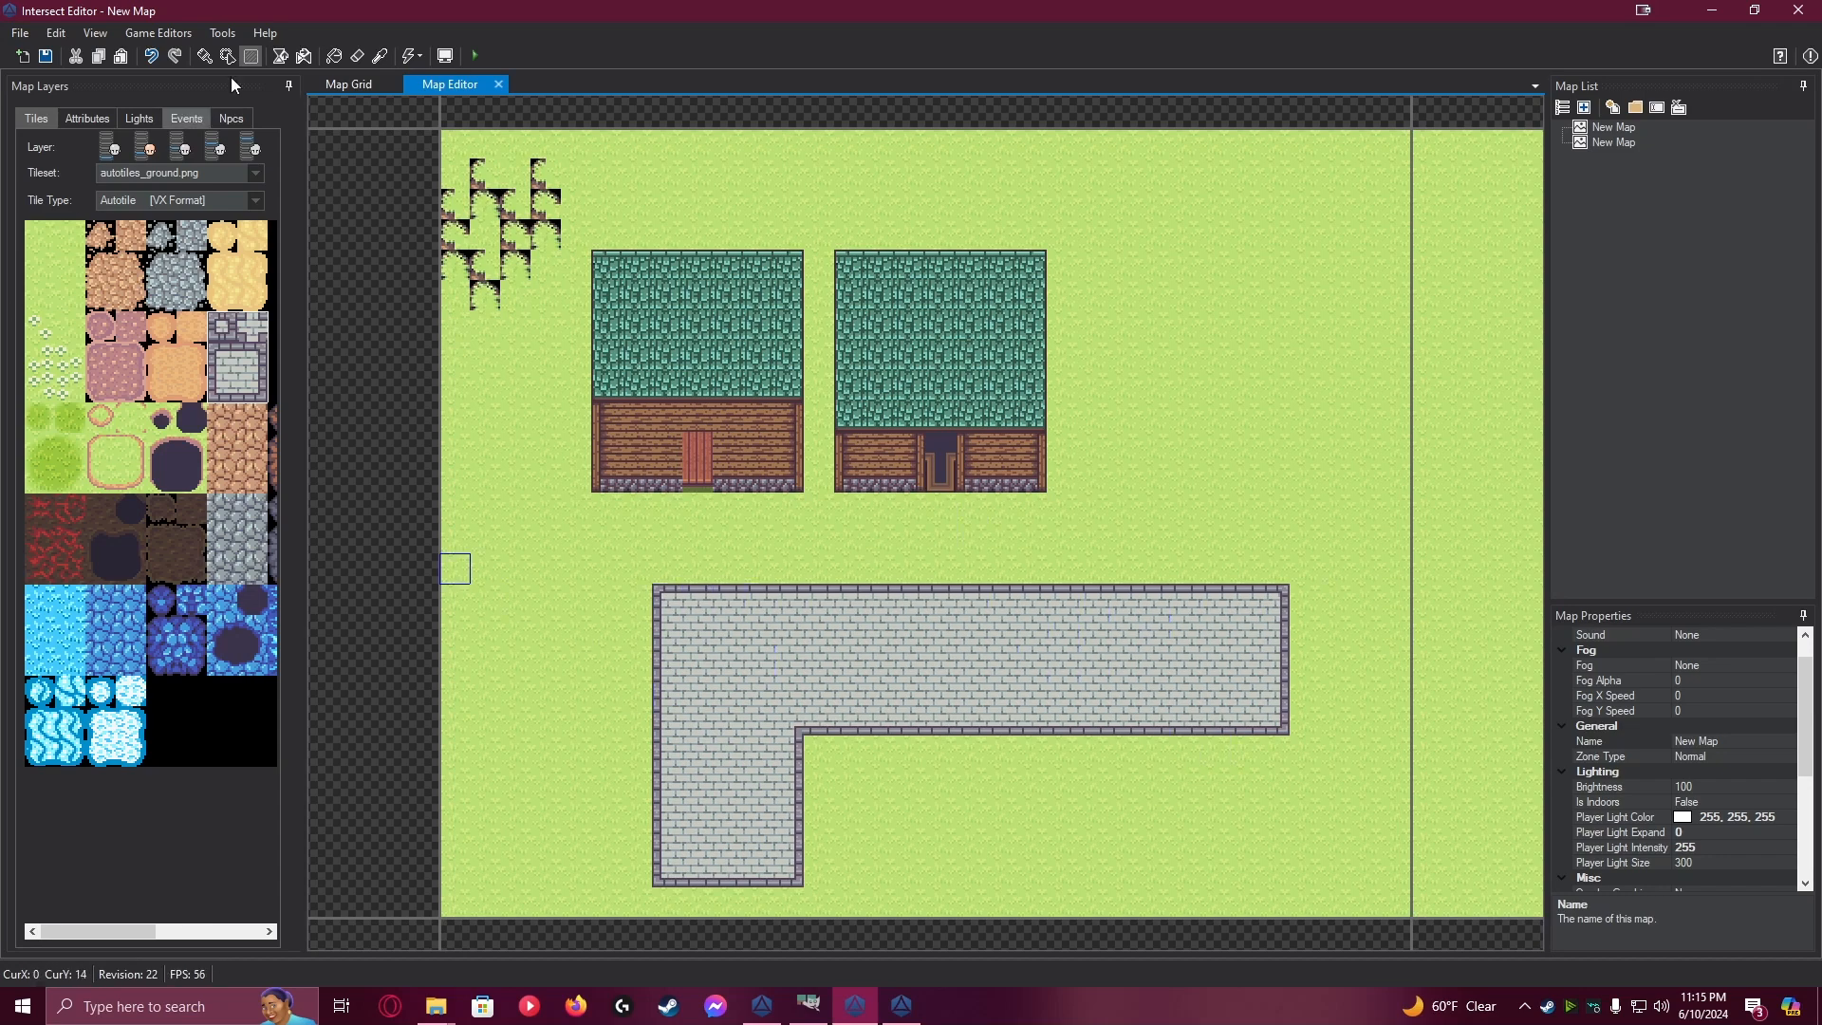
{"action": "left_click", "coordinate": [44, 57]}
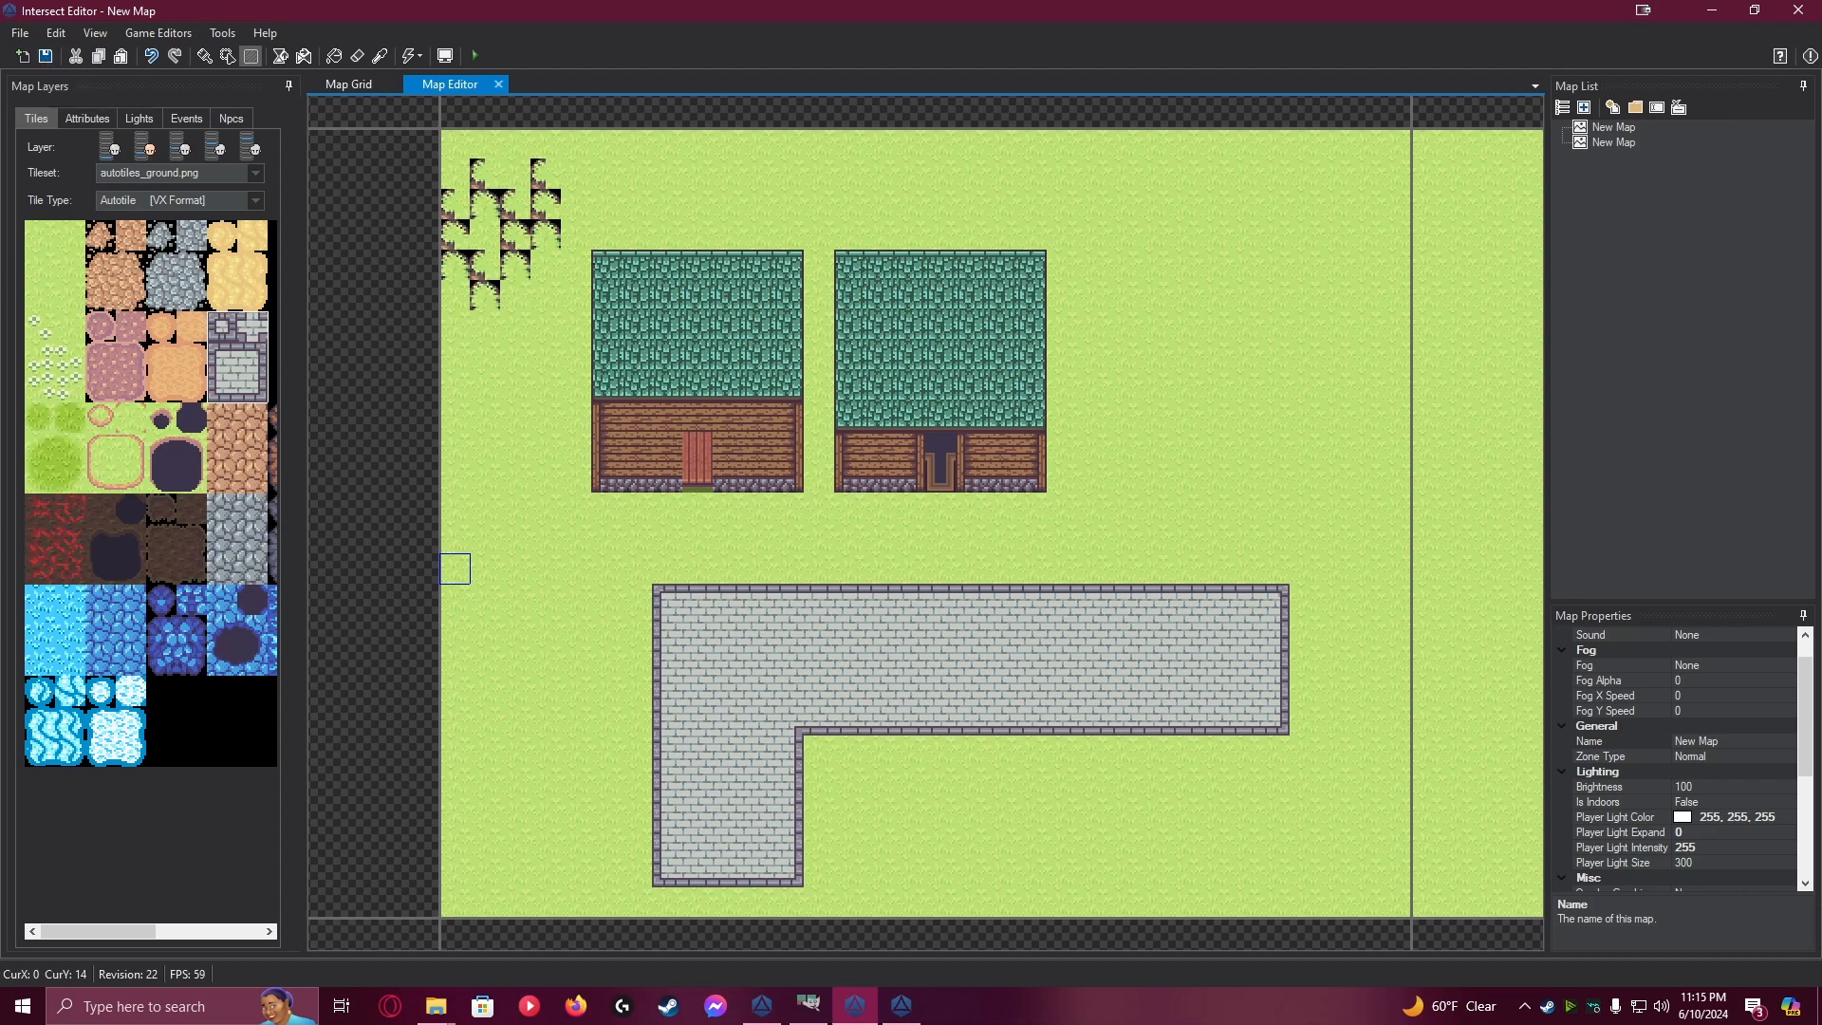